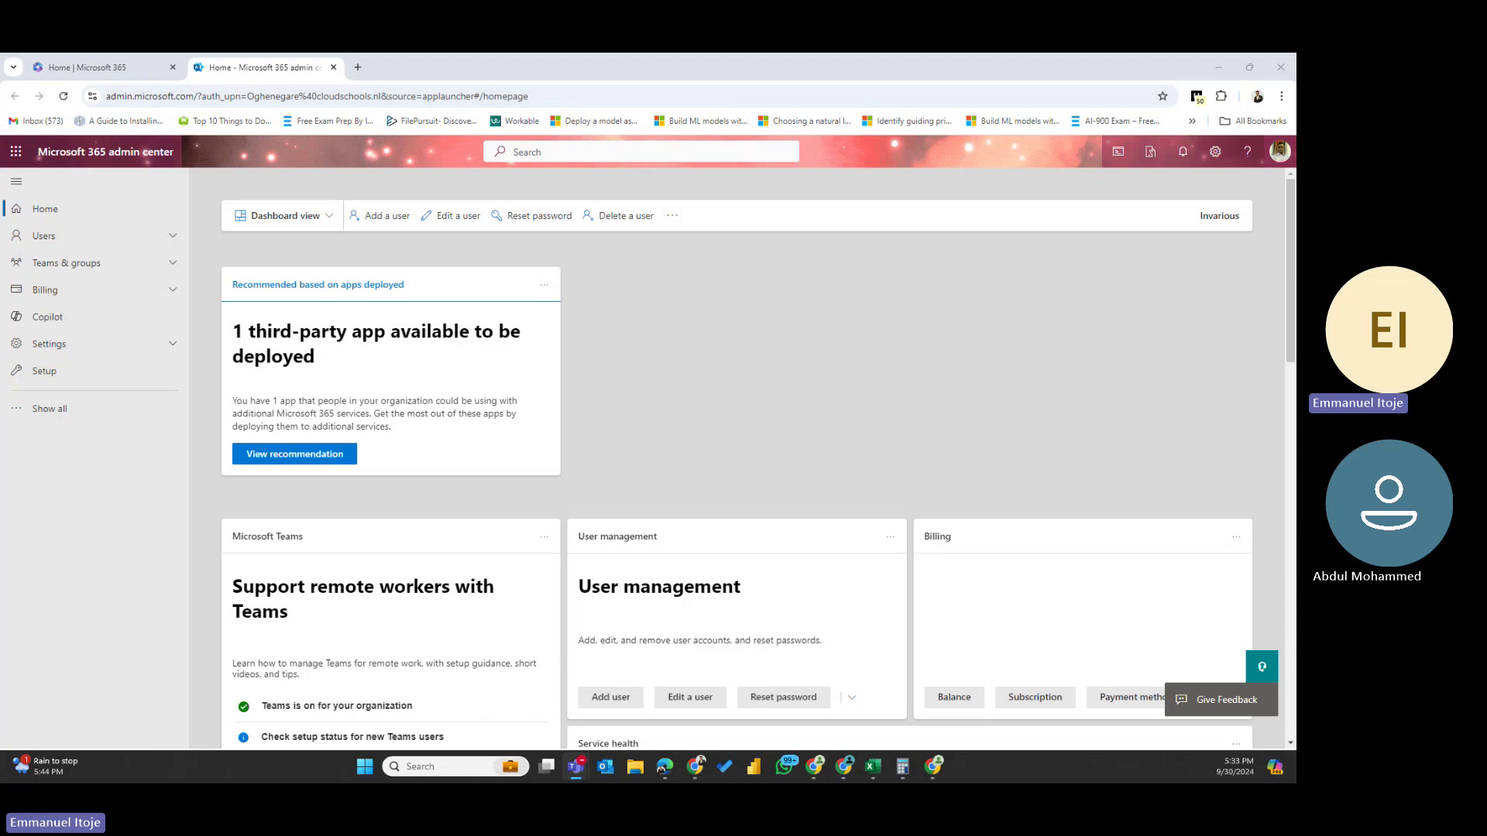
- Expand Show all and launch the Identity admin center, Microsoft Entra, in a new tab
click(49, 409)
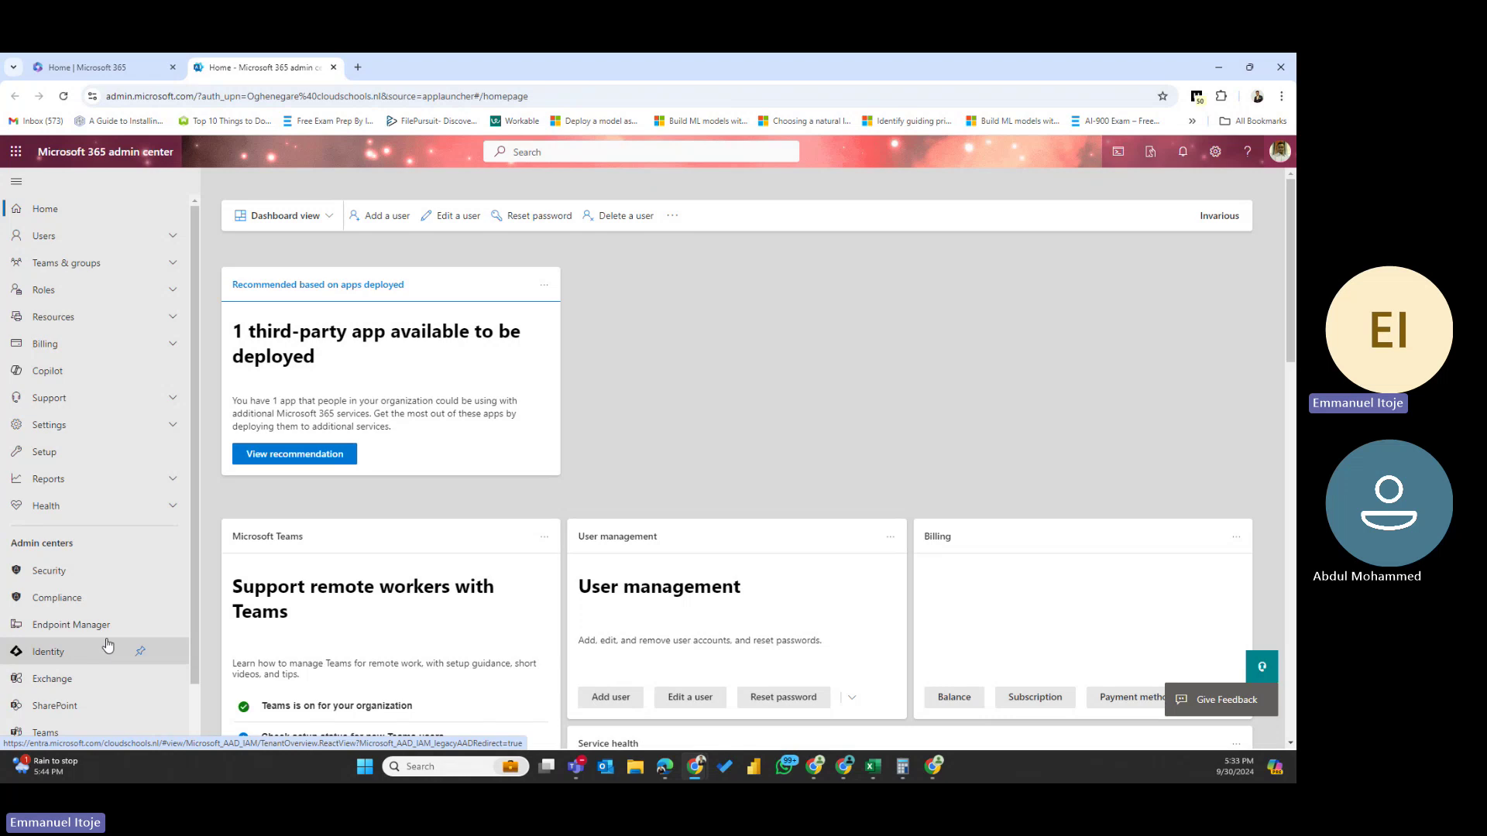
click(57, 658)
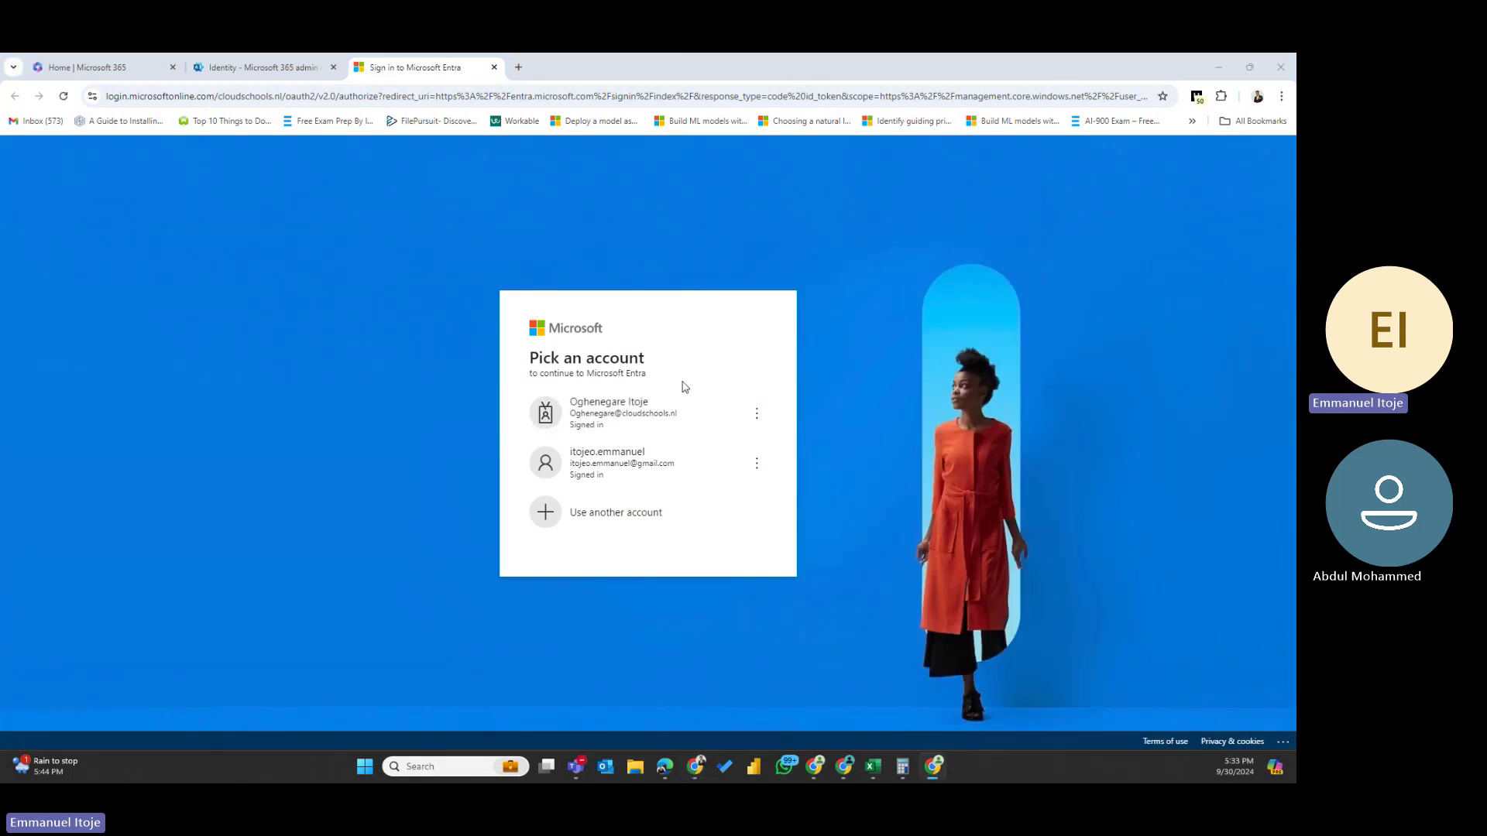
- Sign in to Entra with the work account, launch the Security admin center, then return to Entra
click(622, 411)
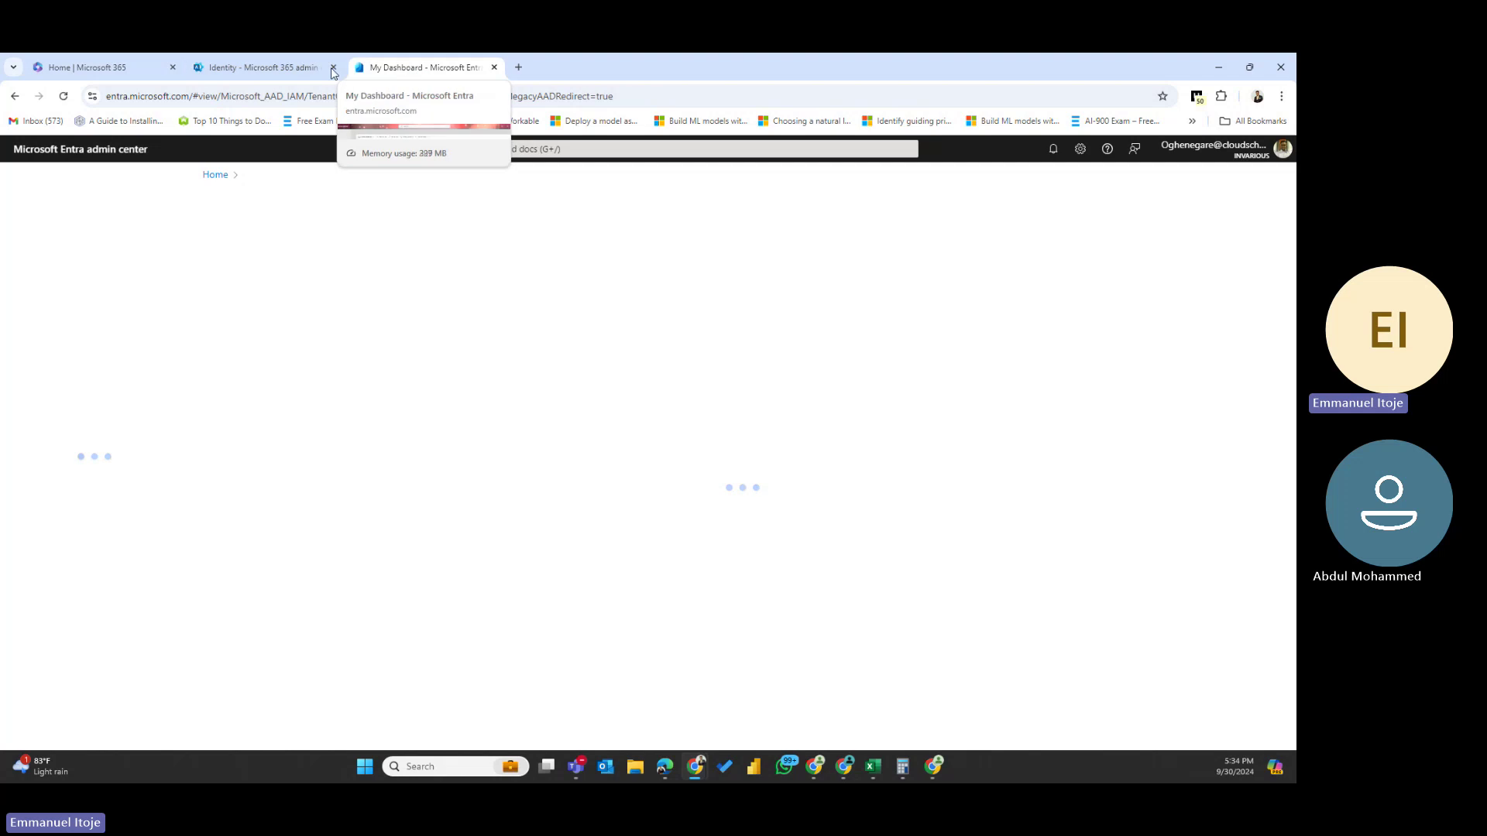
click(278, 62)
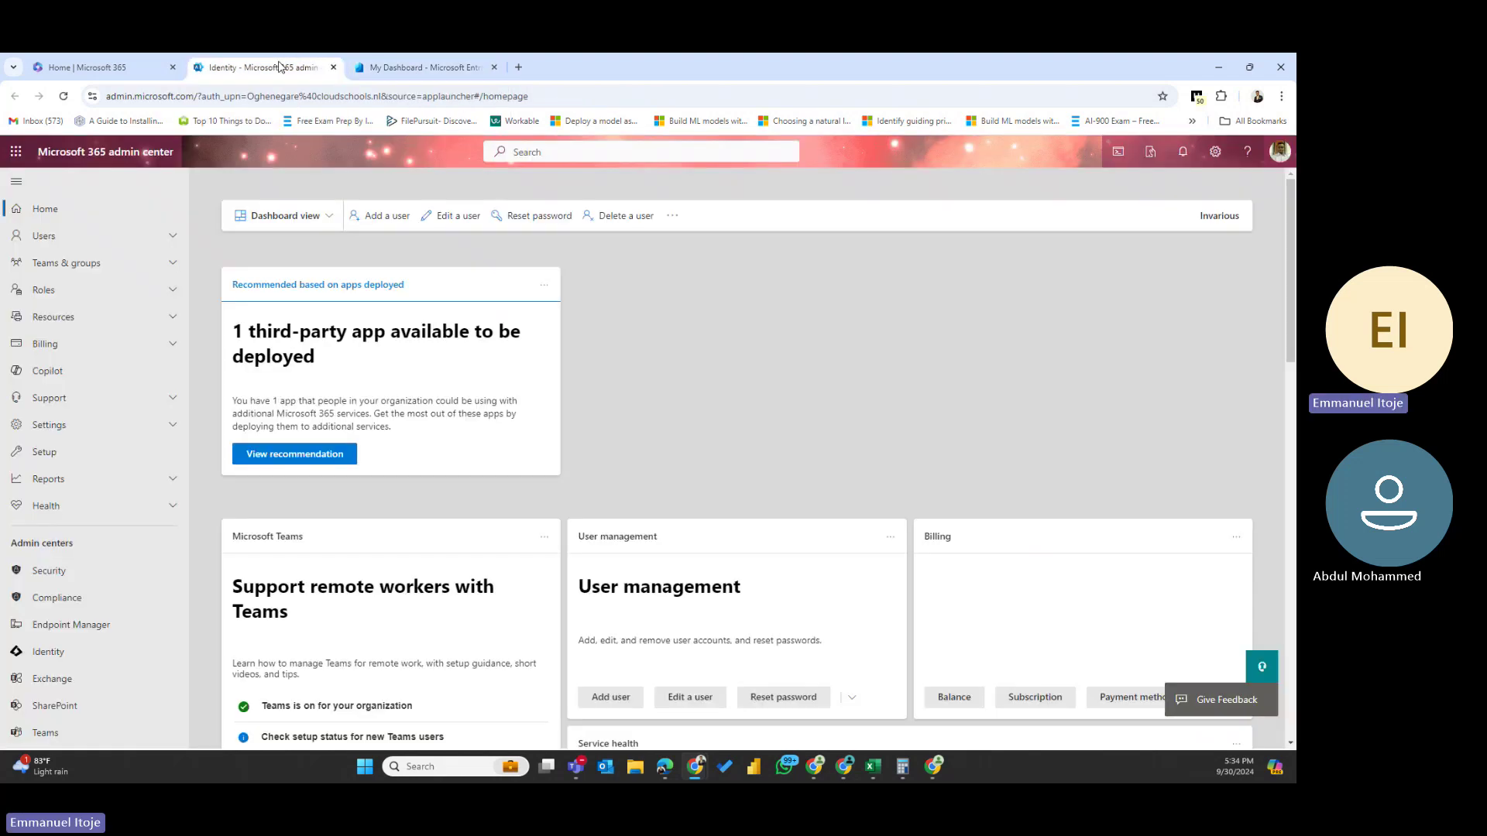
click(51, 574)
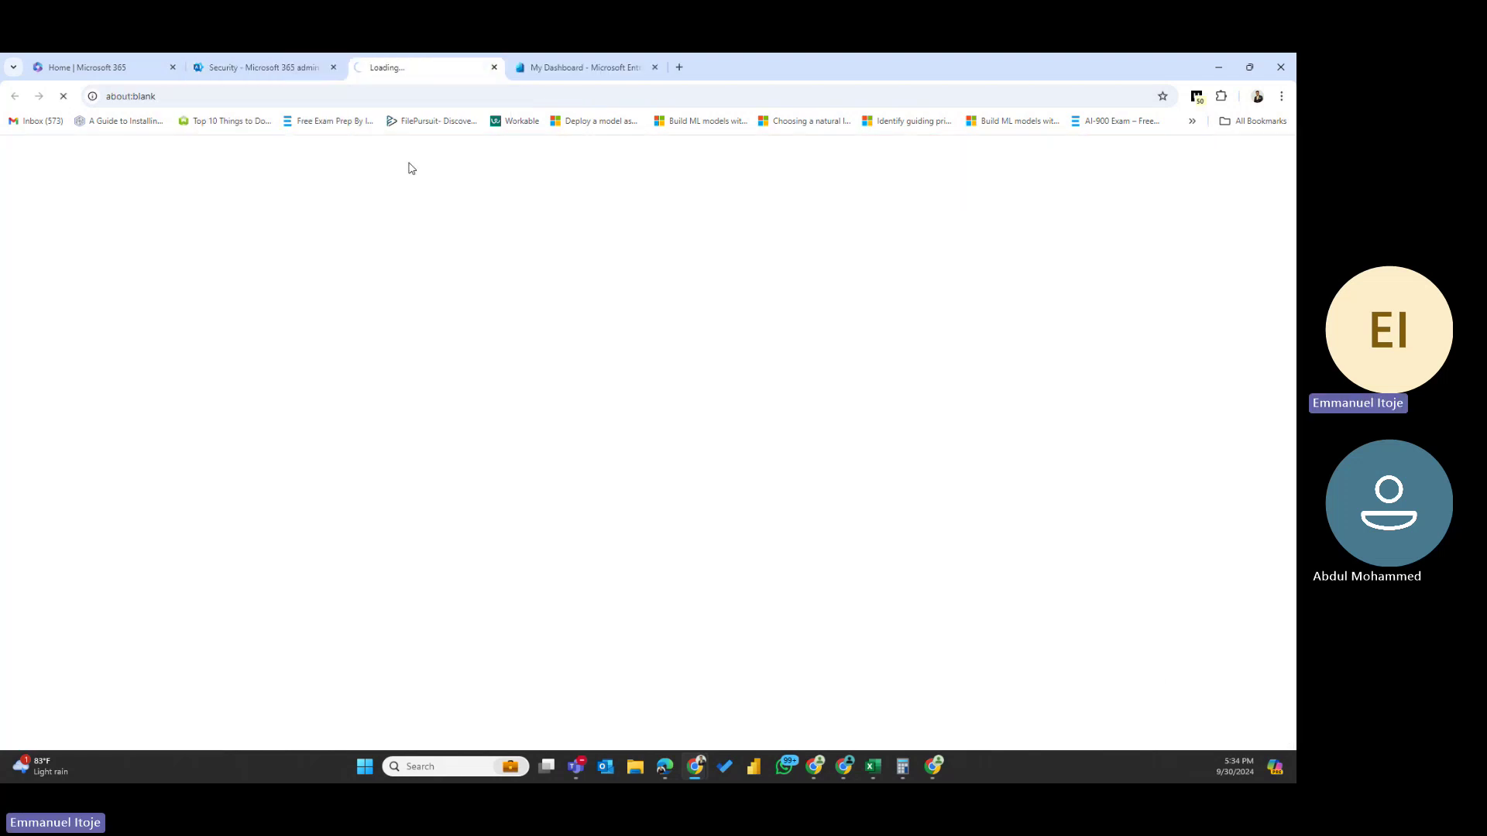
click(576, 66)
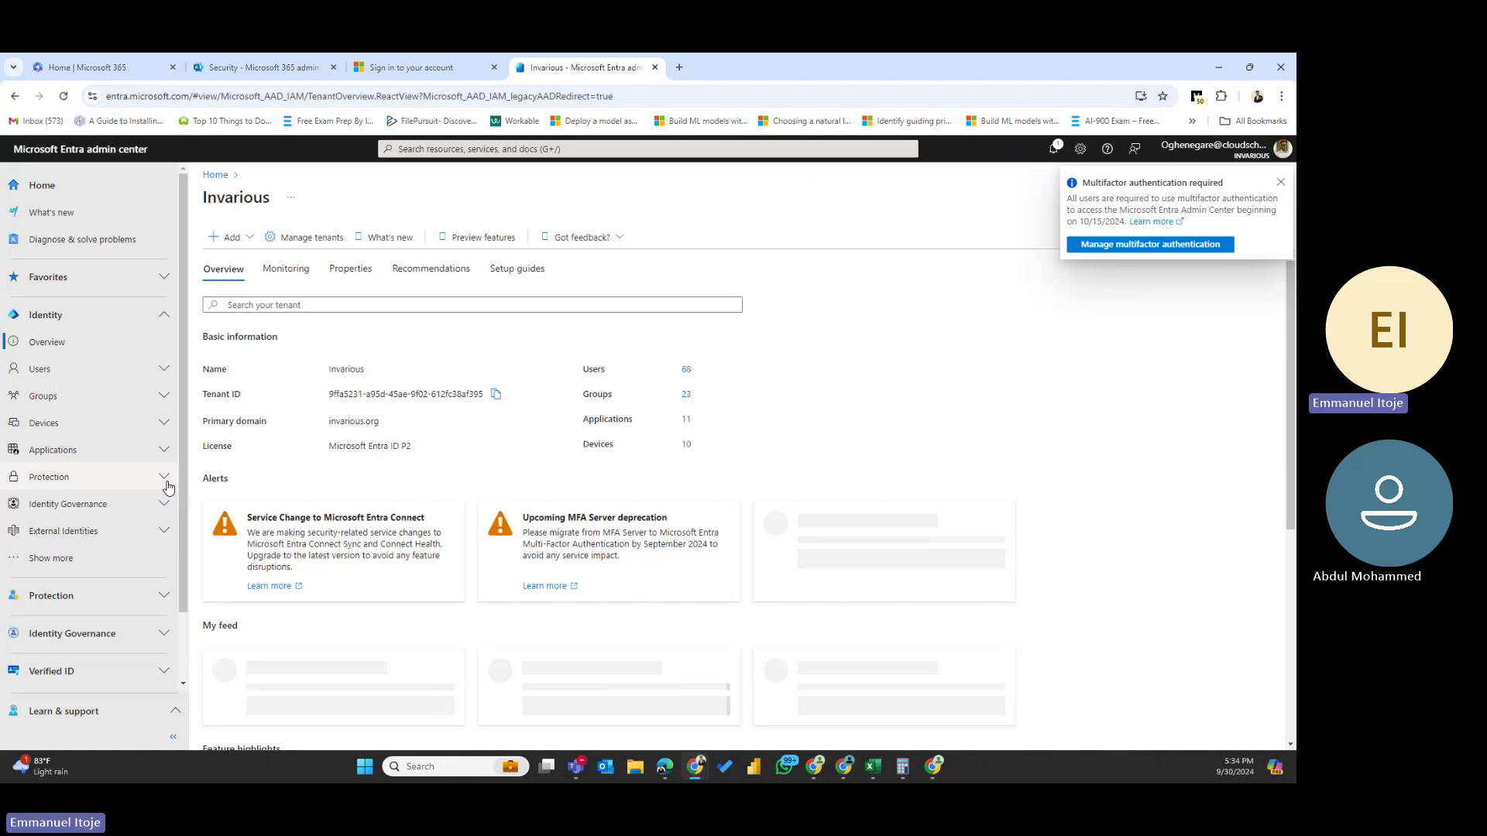
- Expand Show more, Protection and Monitoring & health, open Sign-in logs, and dismiss the MFA notice
click(77, 558)
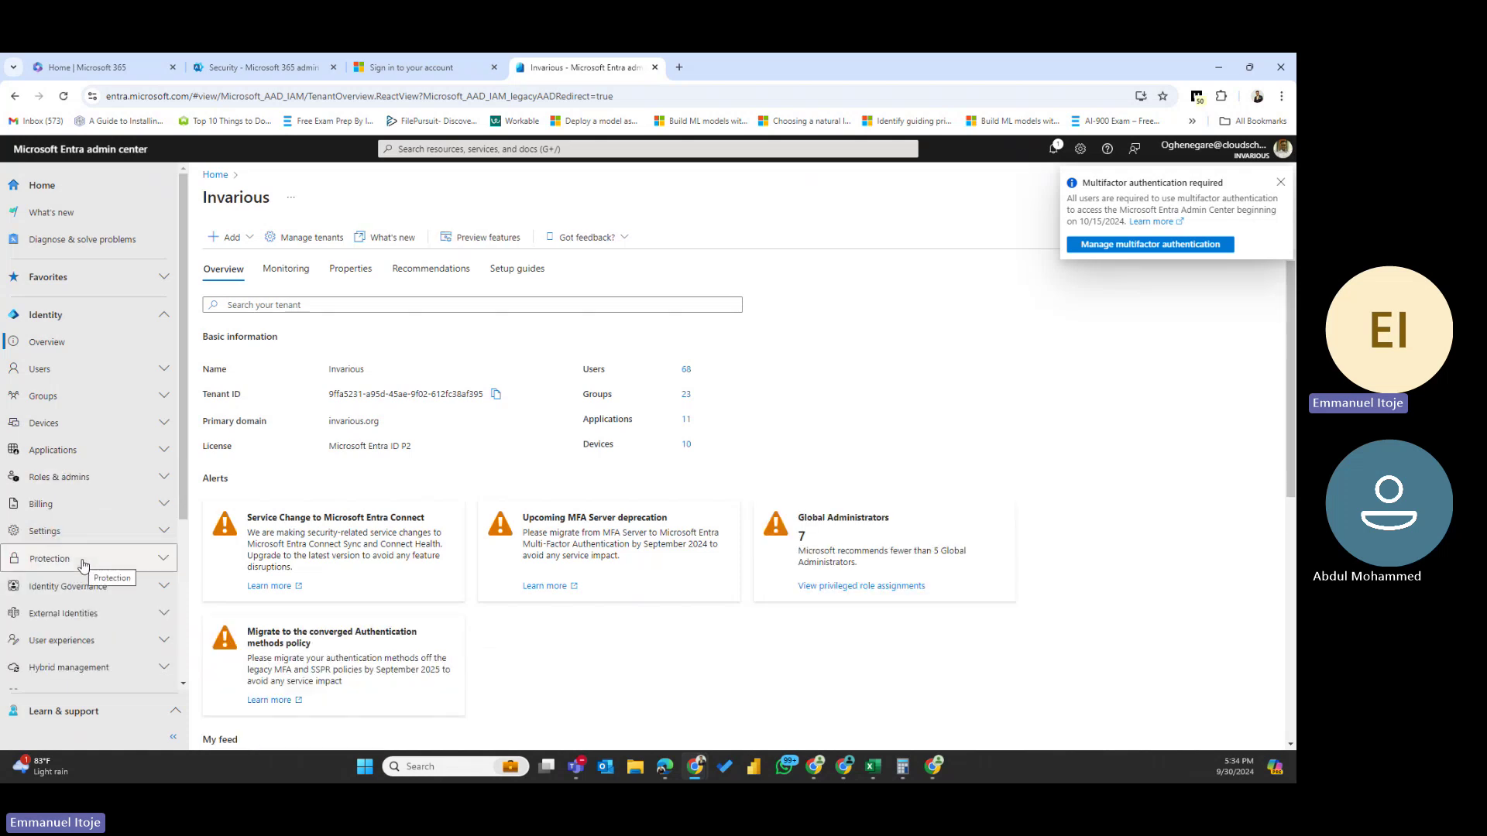
click(93, 559)
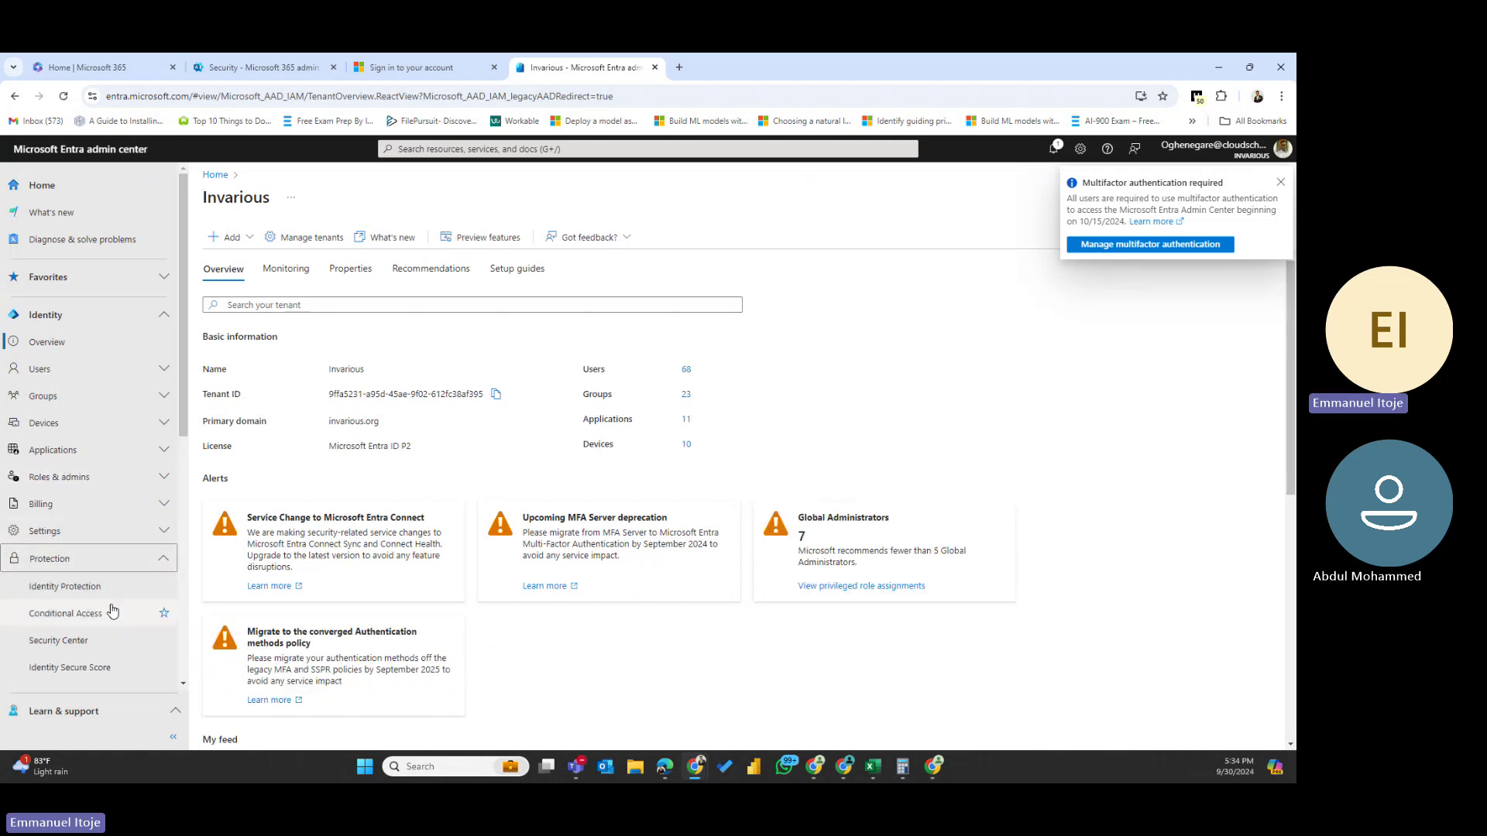
scroll(112, 611, down, 1)
scroll(112, 611, down, 4)
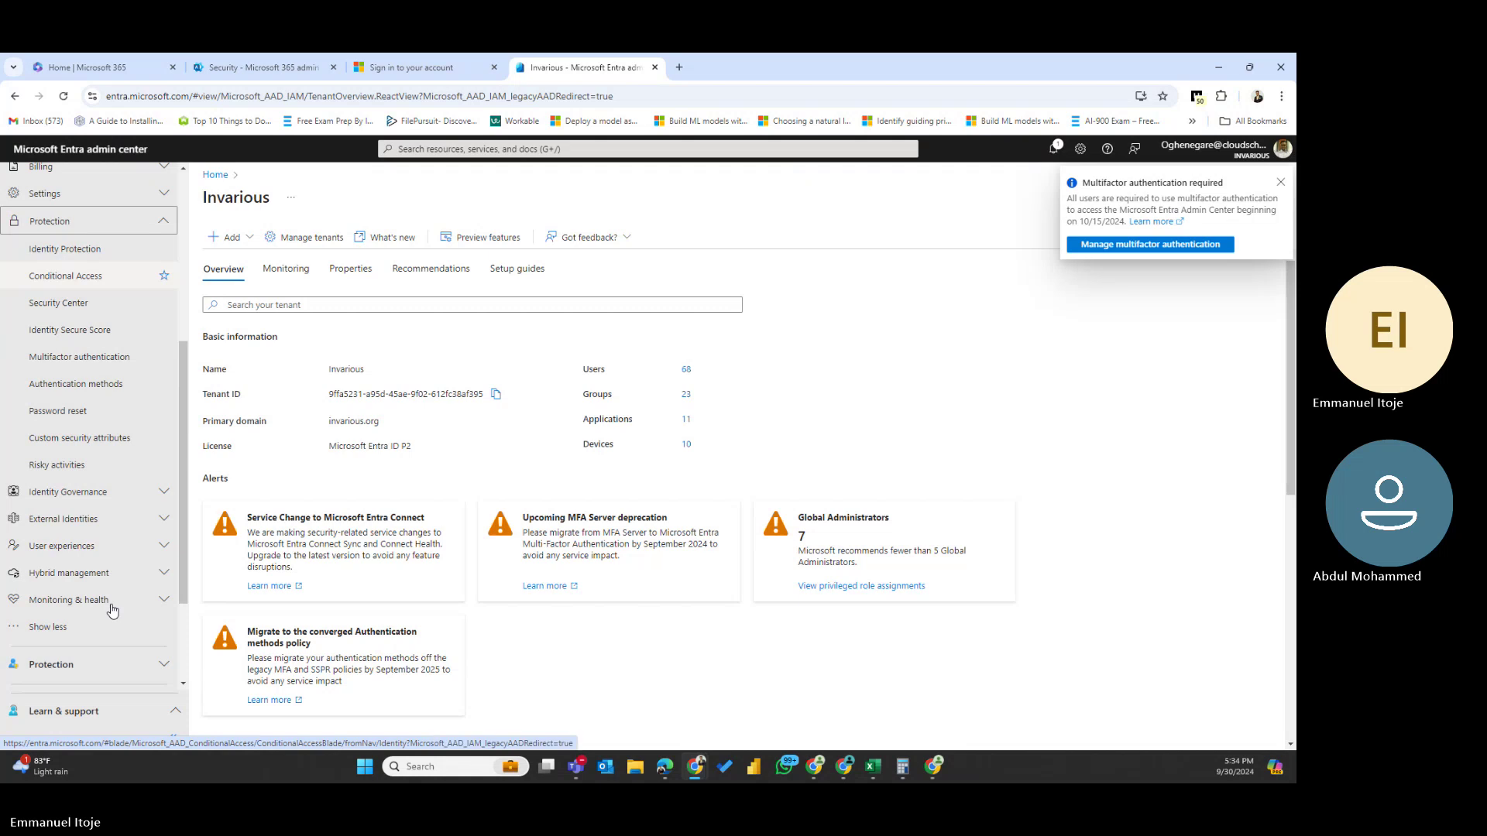
click(111, 600)
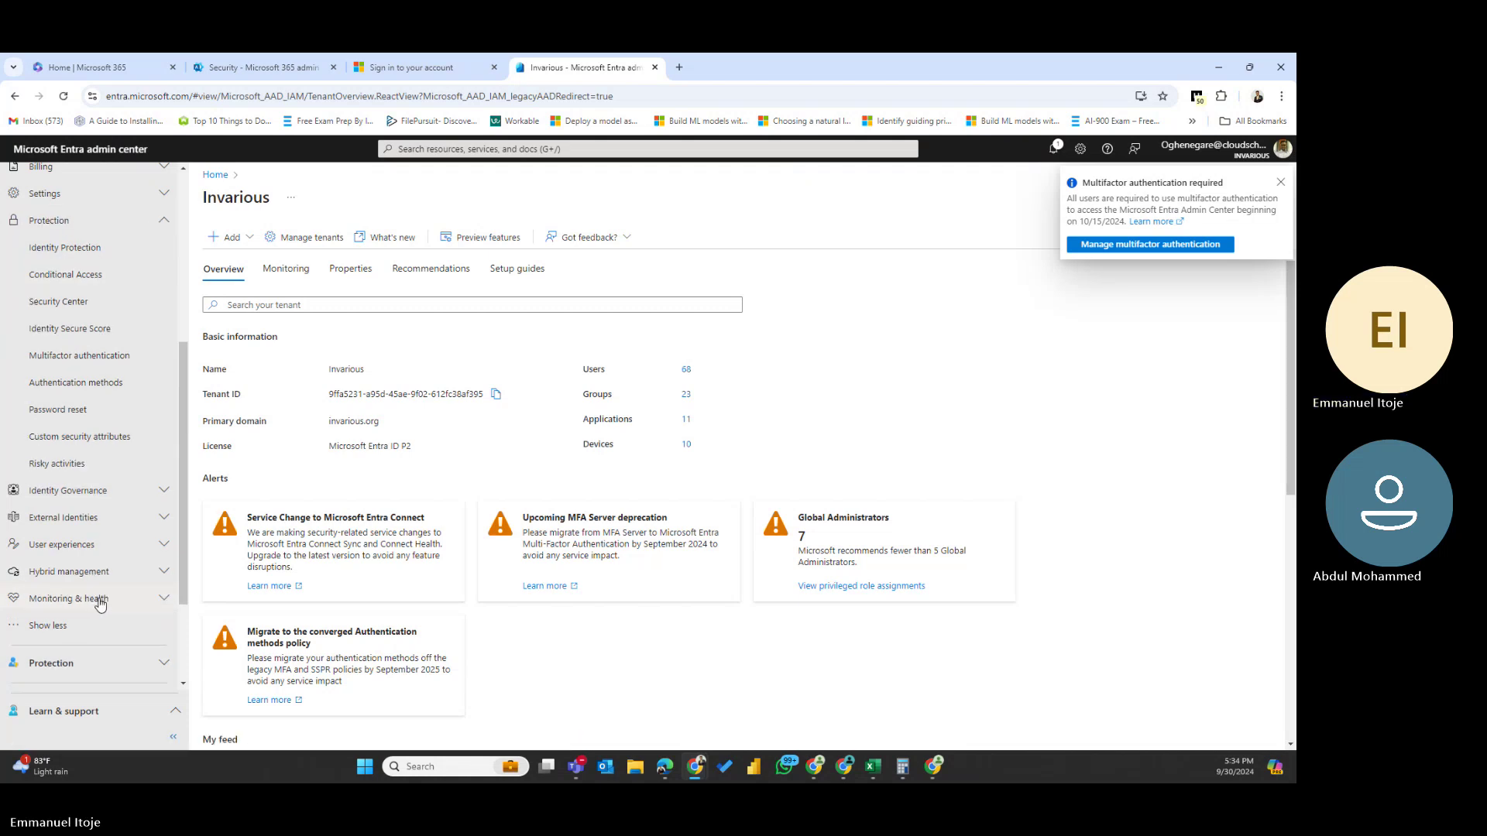
scroll(104, 601, down, 2)
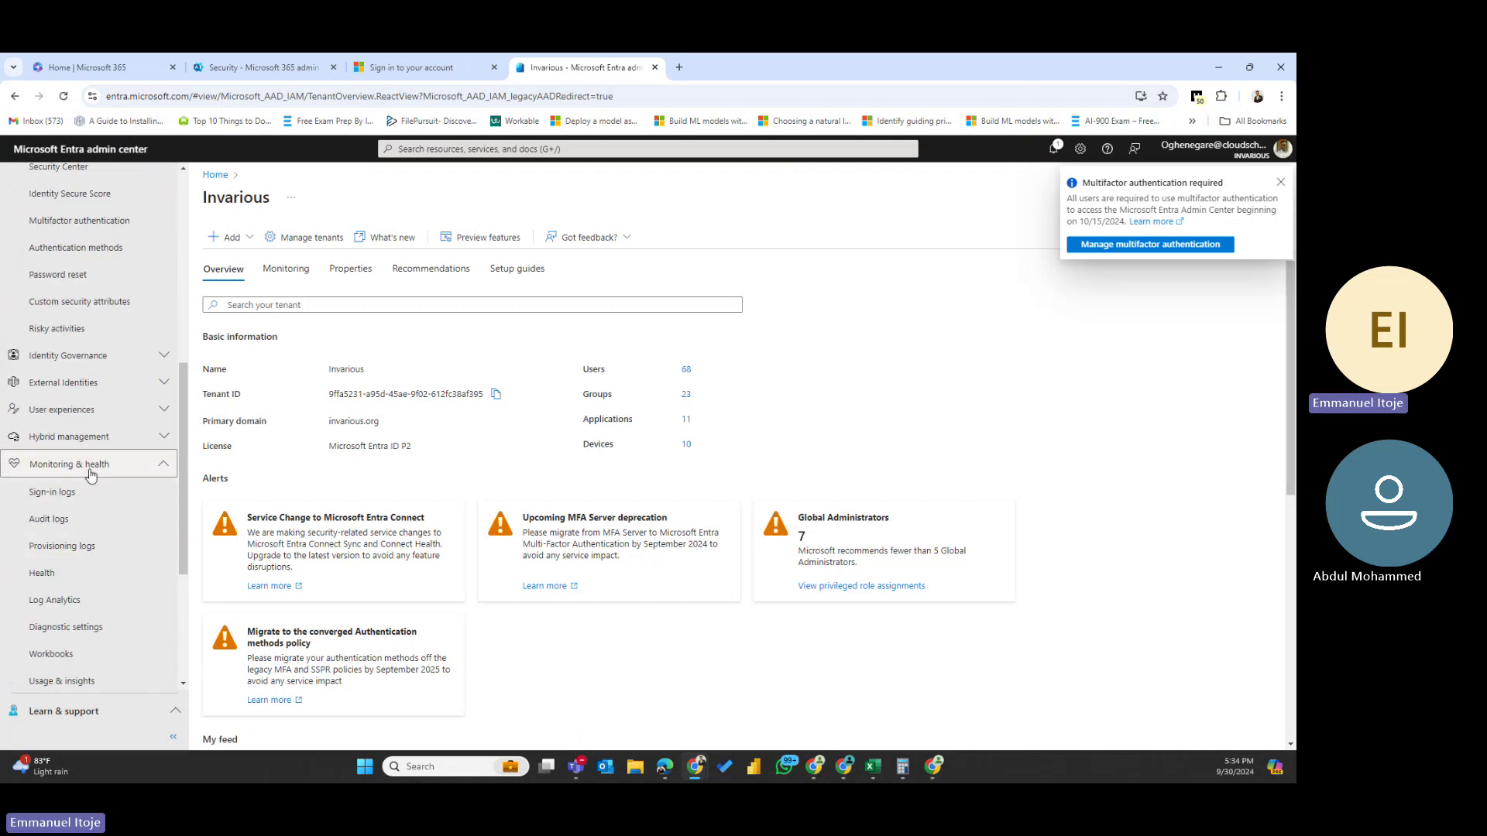
click(51, 495)
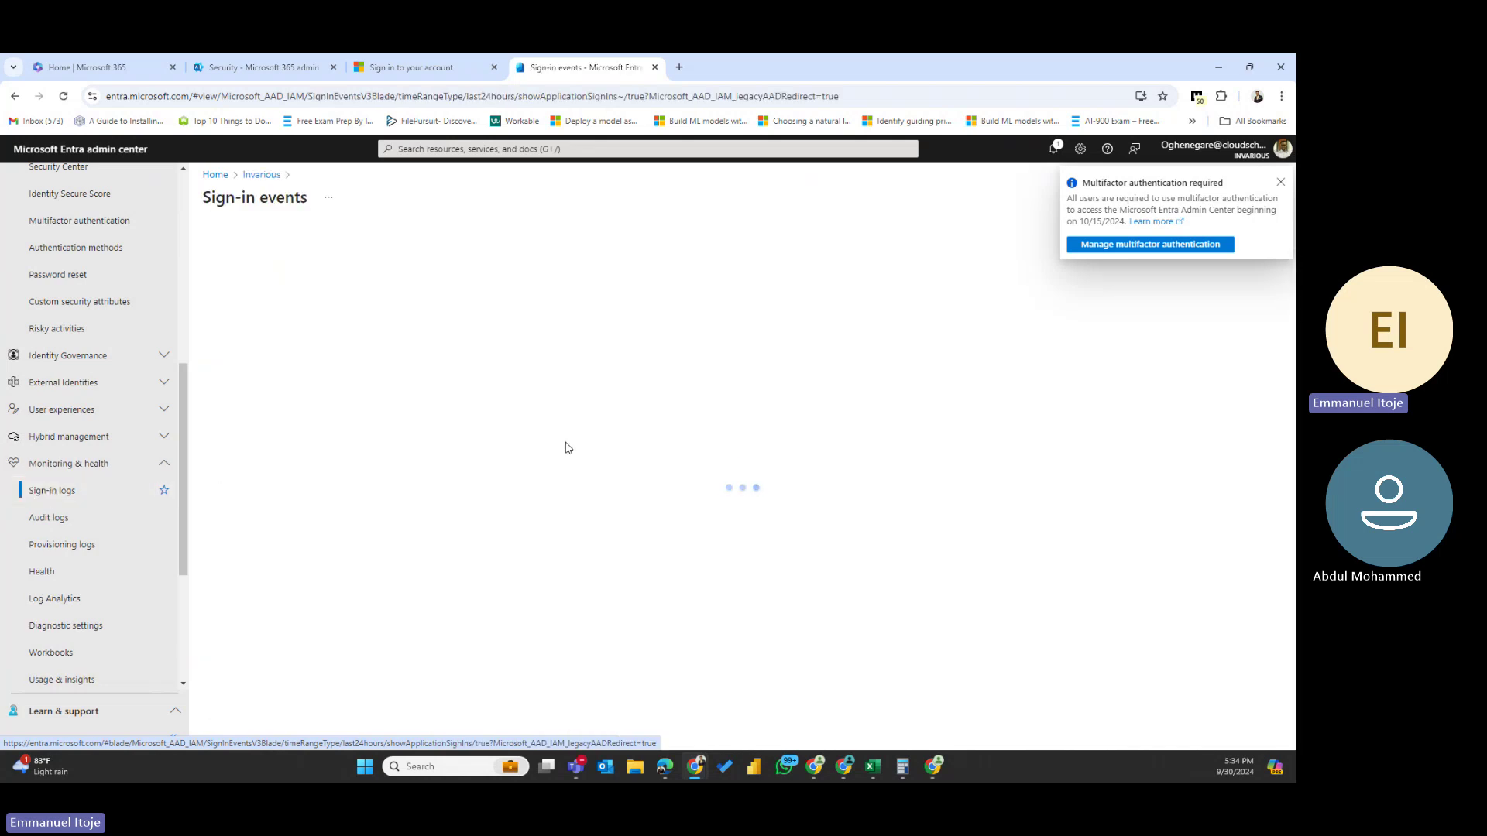
click(1281, 182)
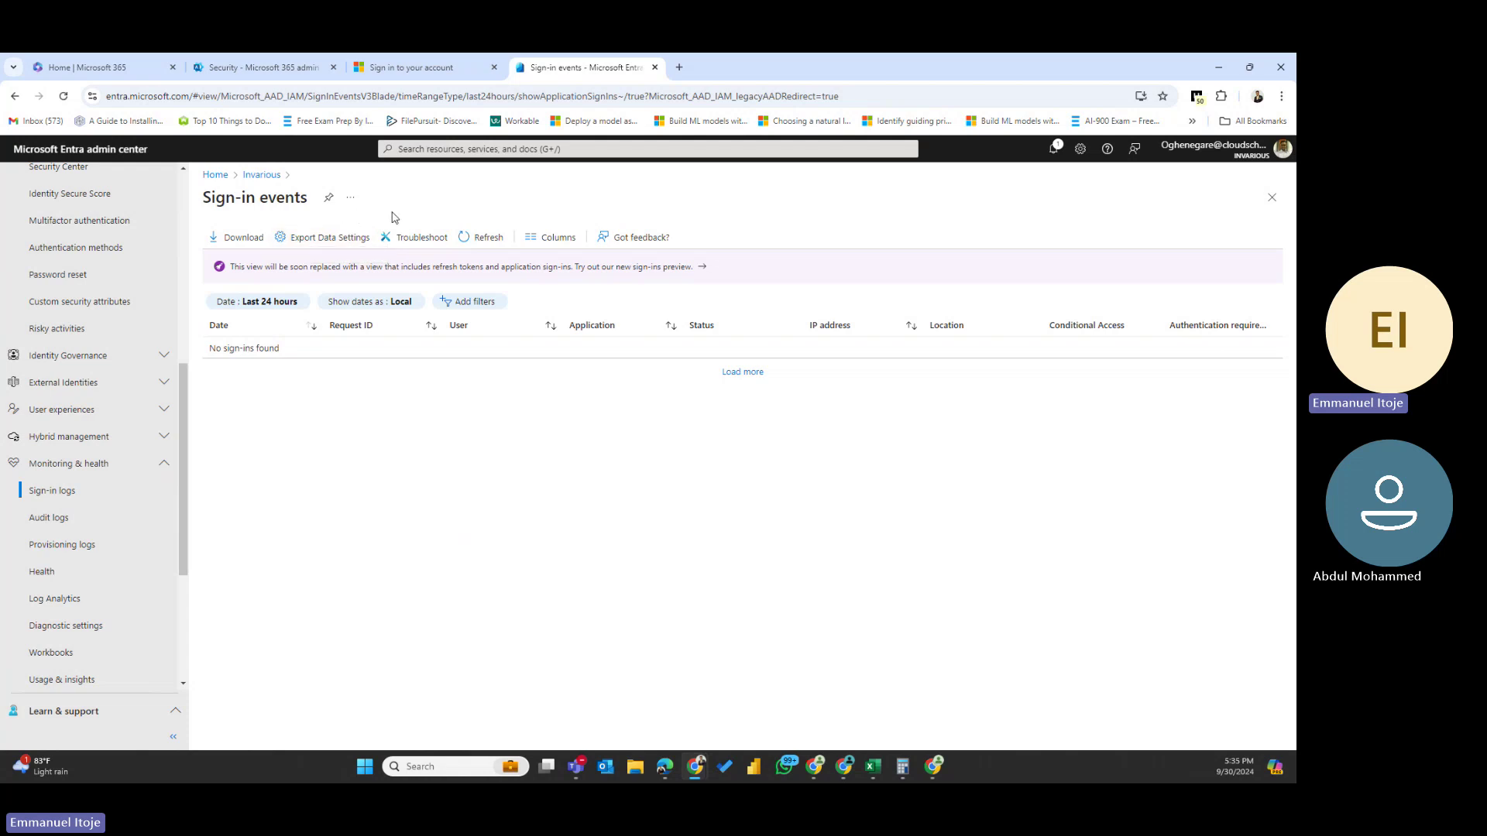
- Load more sign-in events and scroll through the entries' users, applications, statuses and locations
click(741, 372)
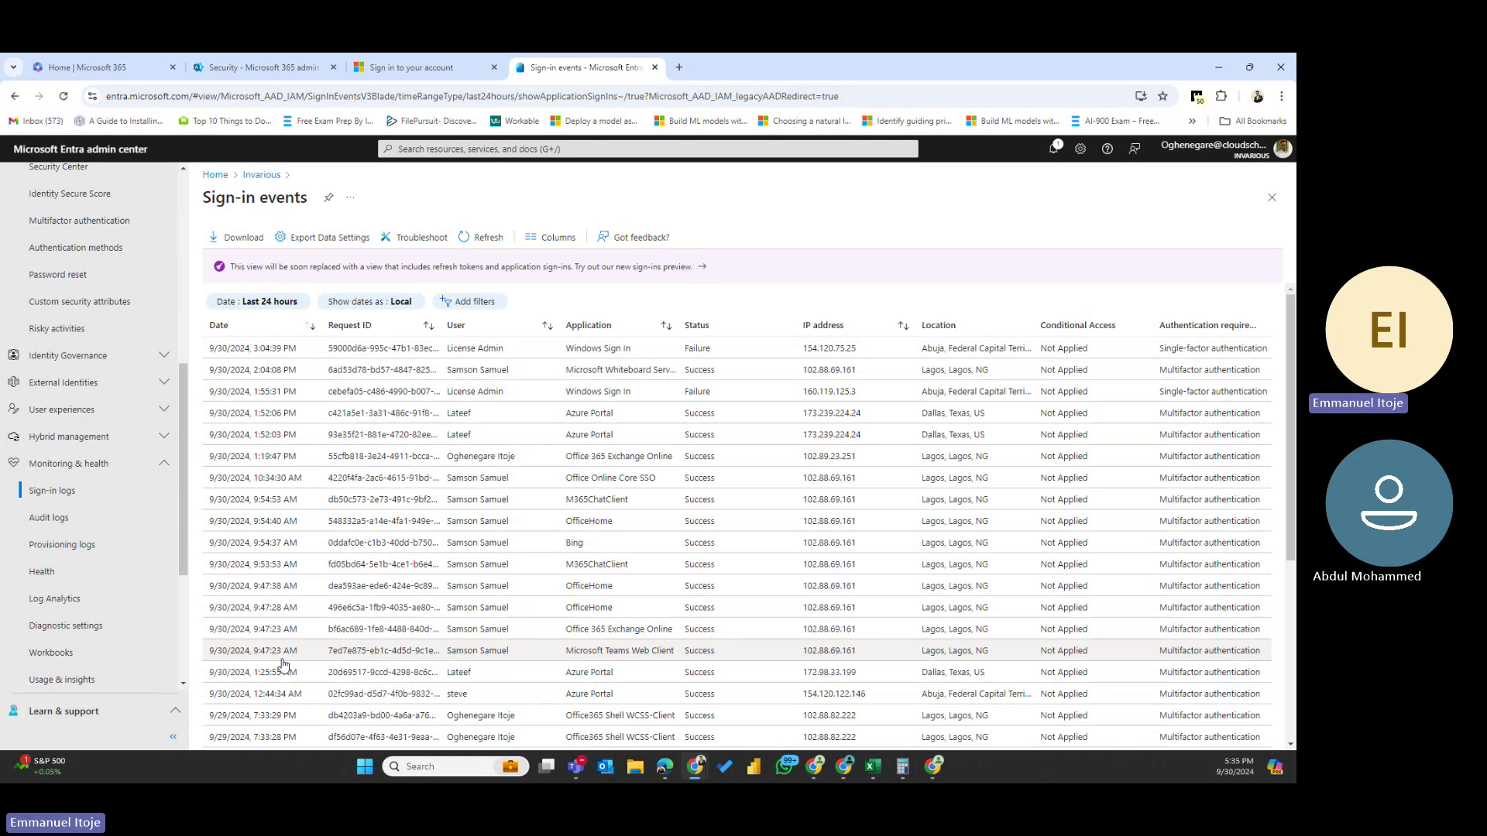
scroll(284, 664, down, 3)
scroll(283, 664, up, 3)
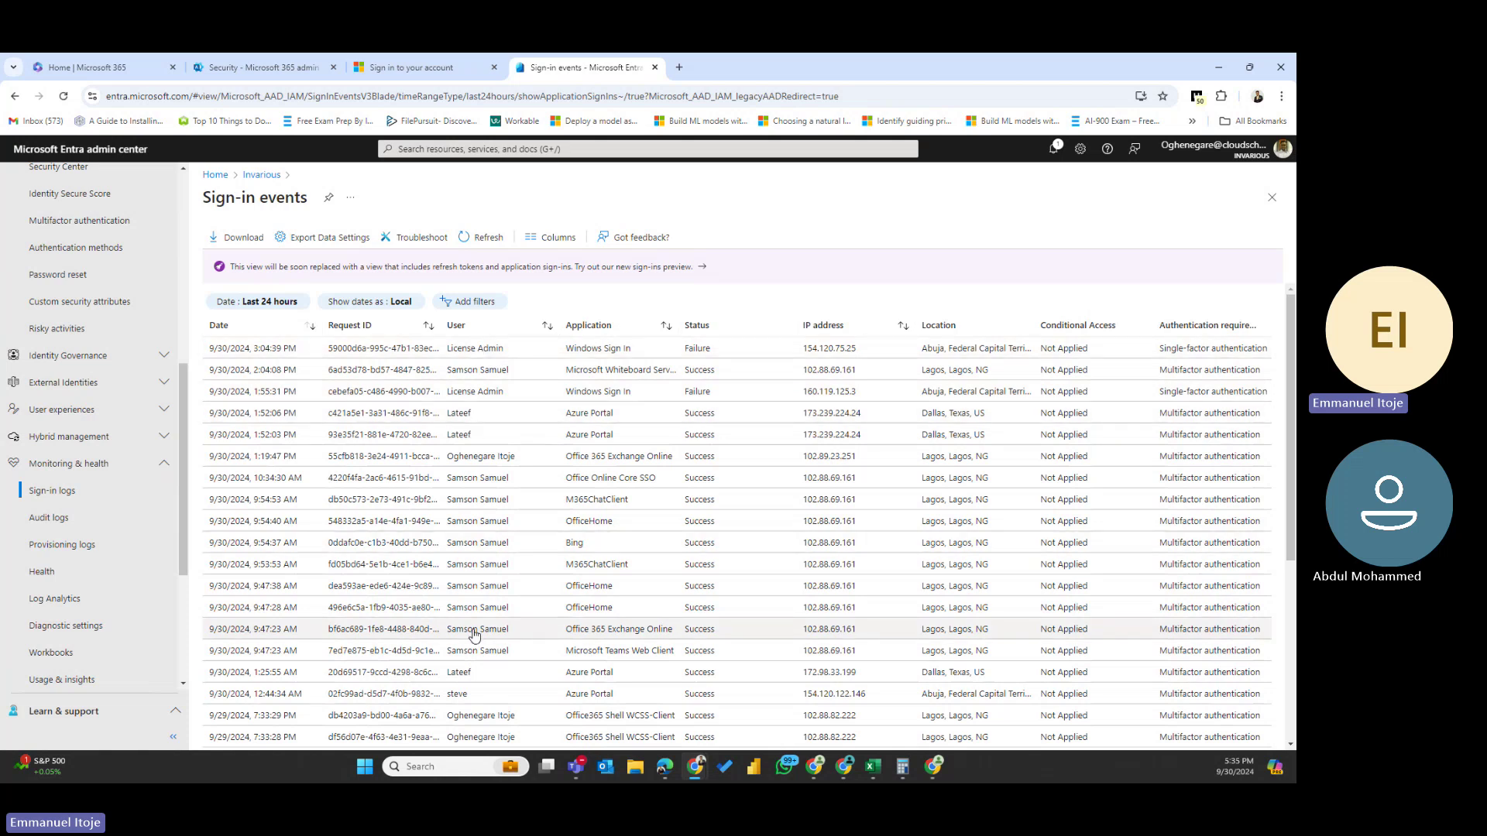
scroll(474, 635, down, 4)
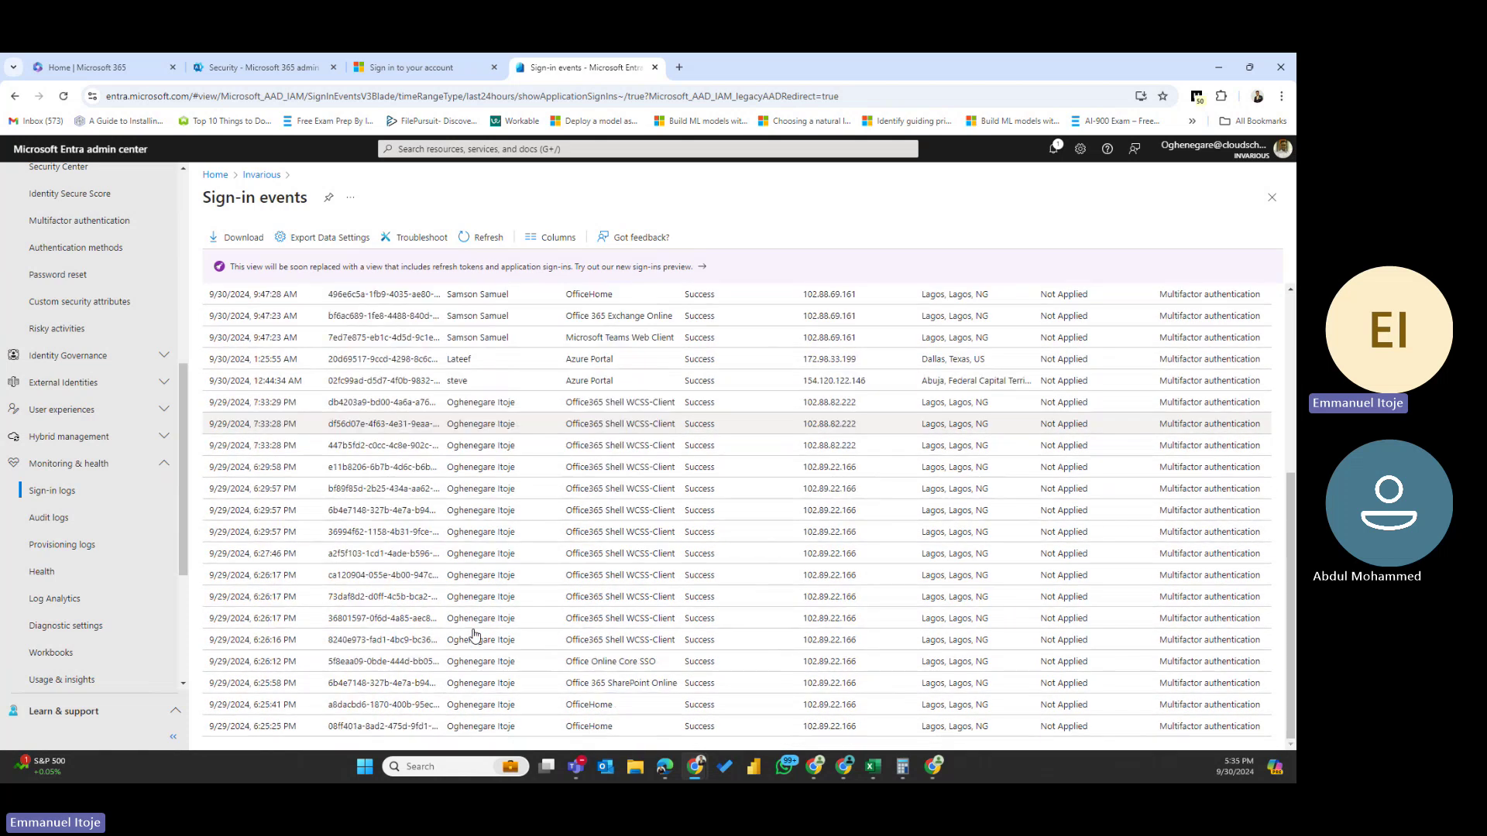
scroll(474, 635, up, 5)
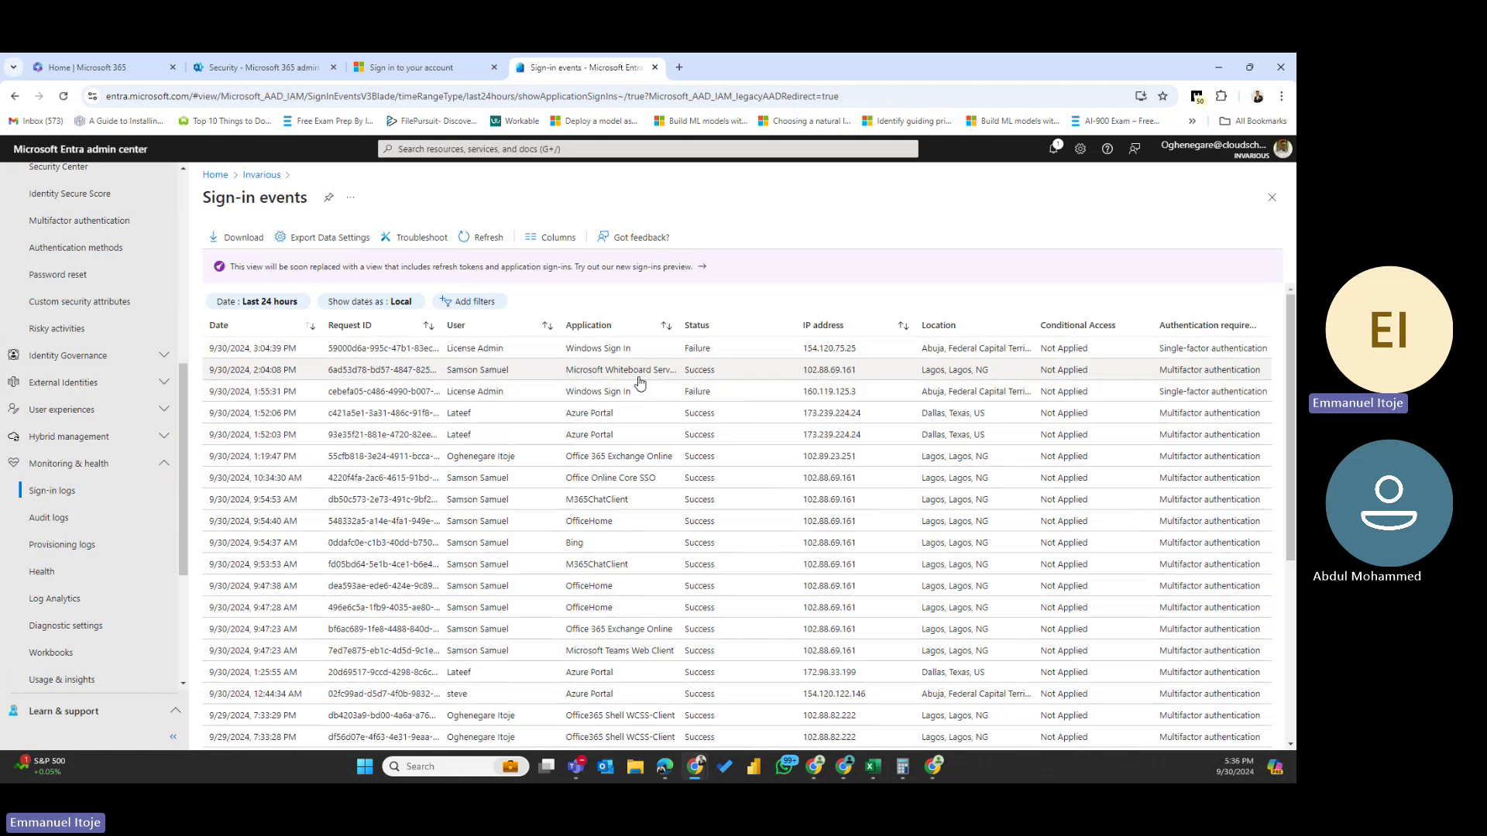
scroll(651, 592, down, 4)
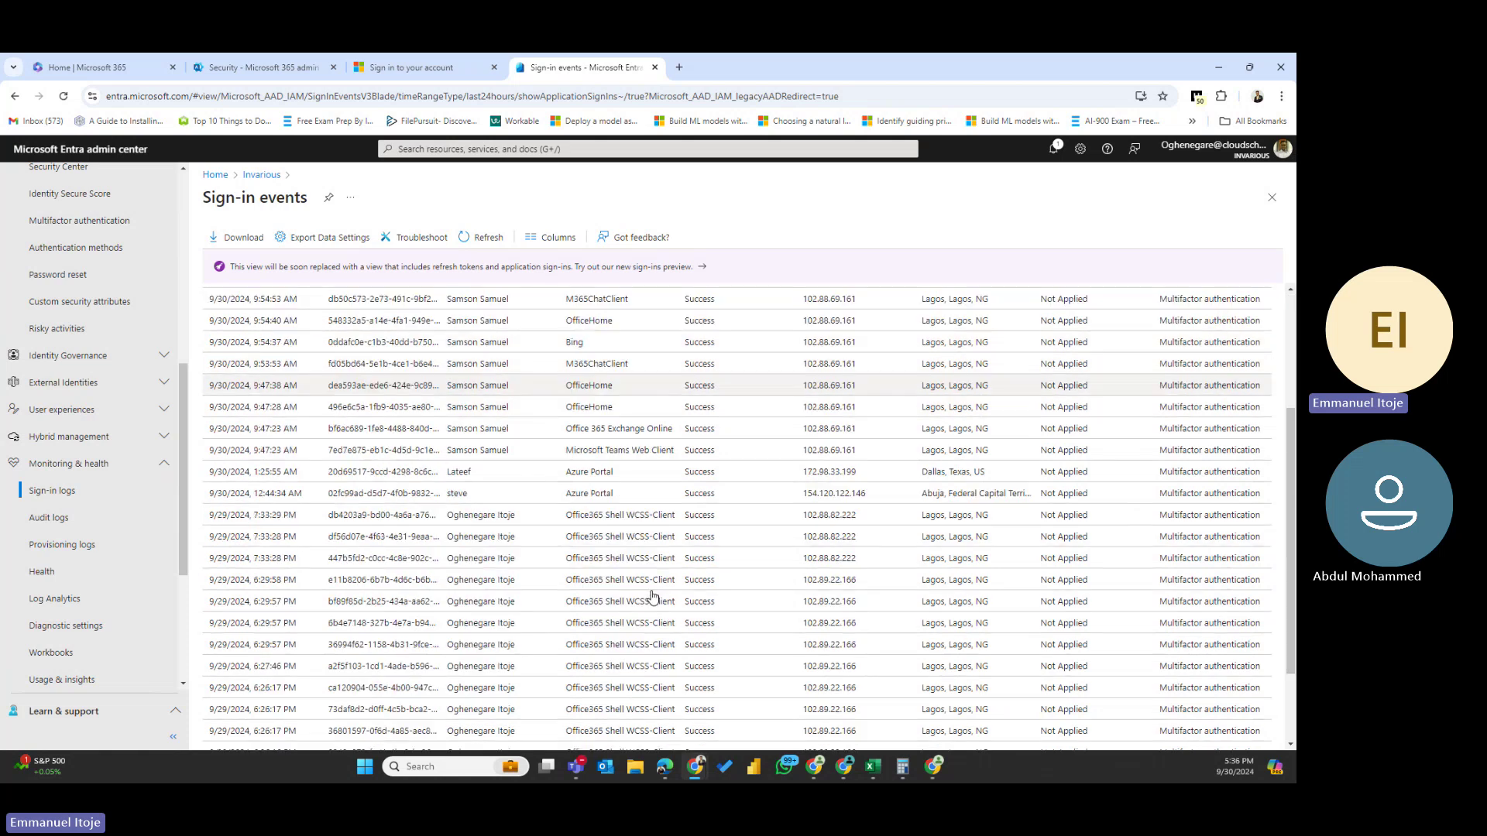
scroll(651, 595, up, 2)
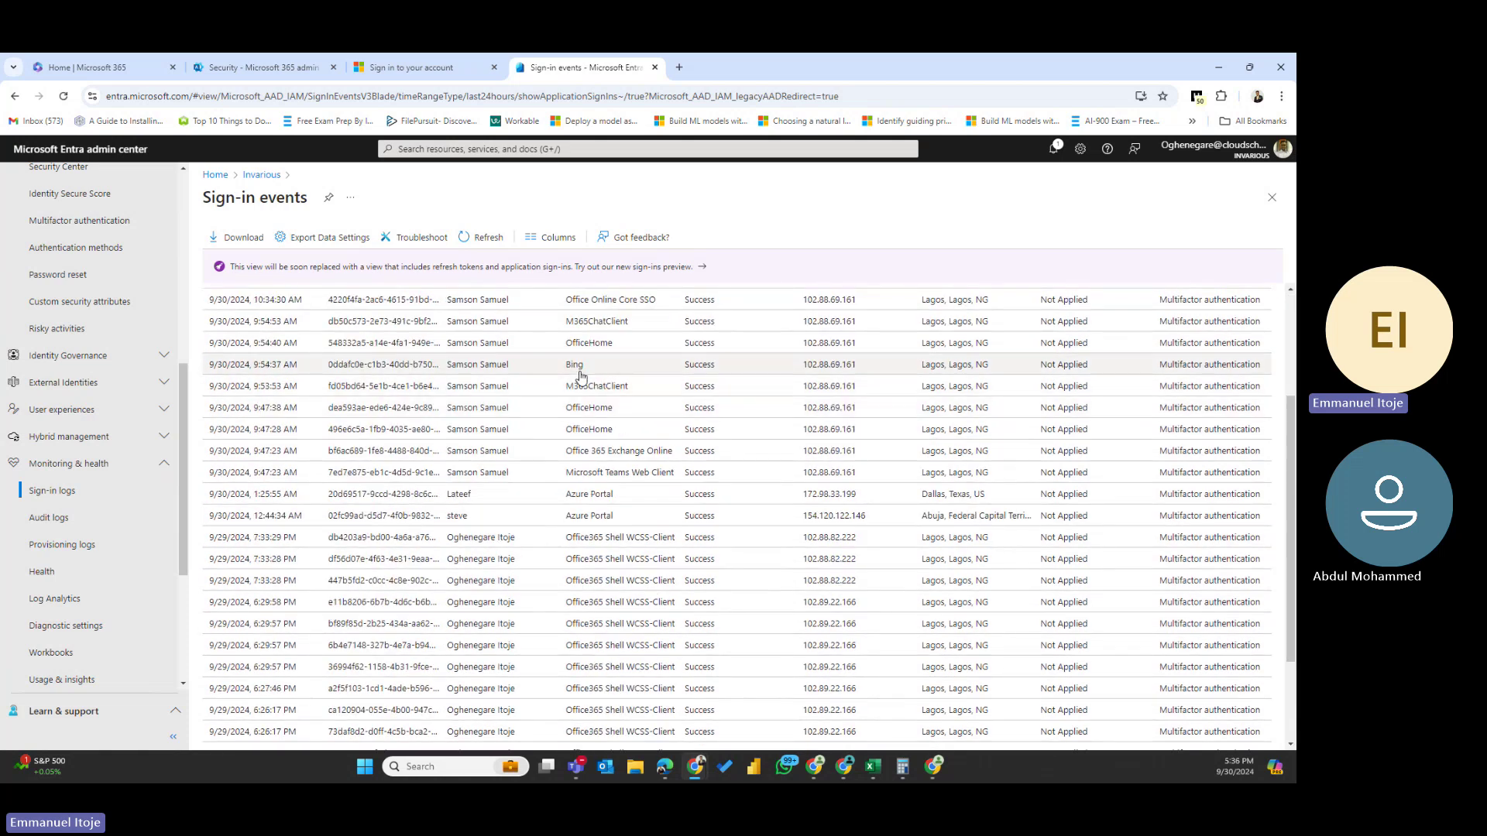
scroll(606, 653, down, 2)
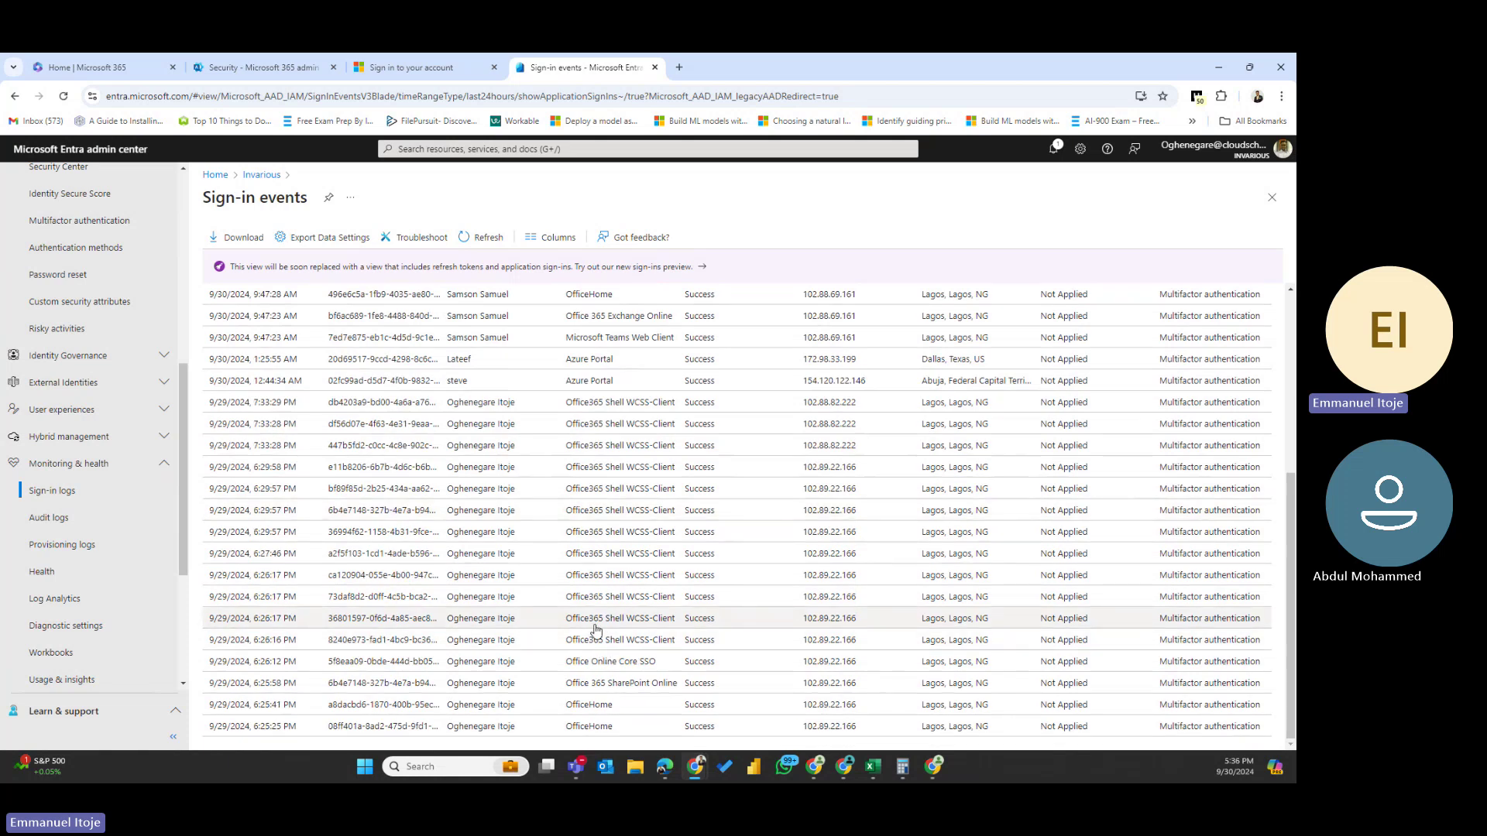
scroll(596, 630, up, 5)
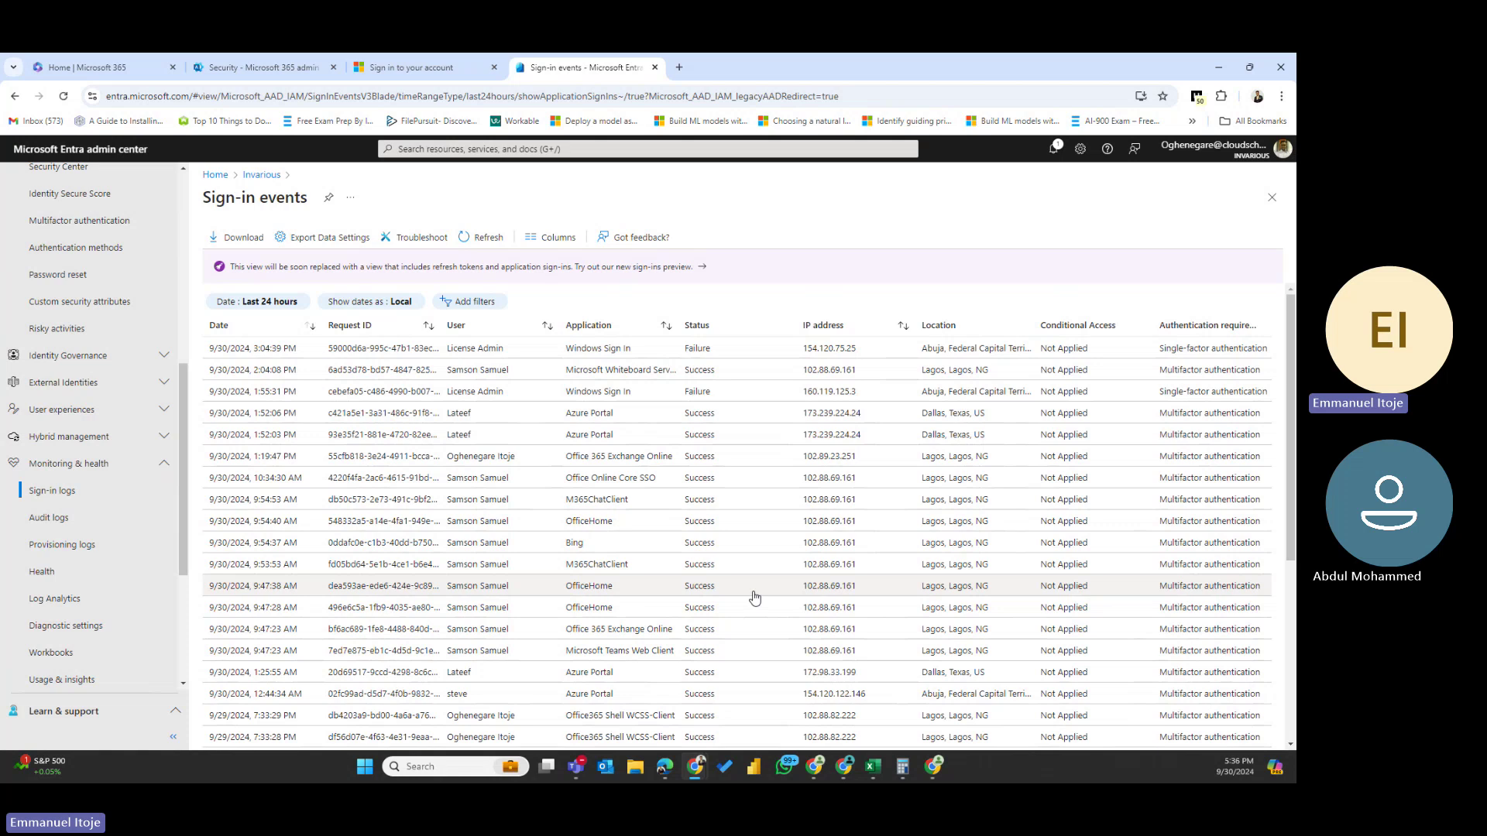
scroll(755, 597, down, 4)
scroll(752, 602, up, 5)
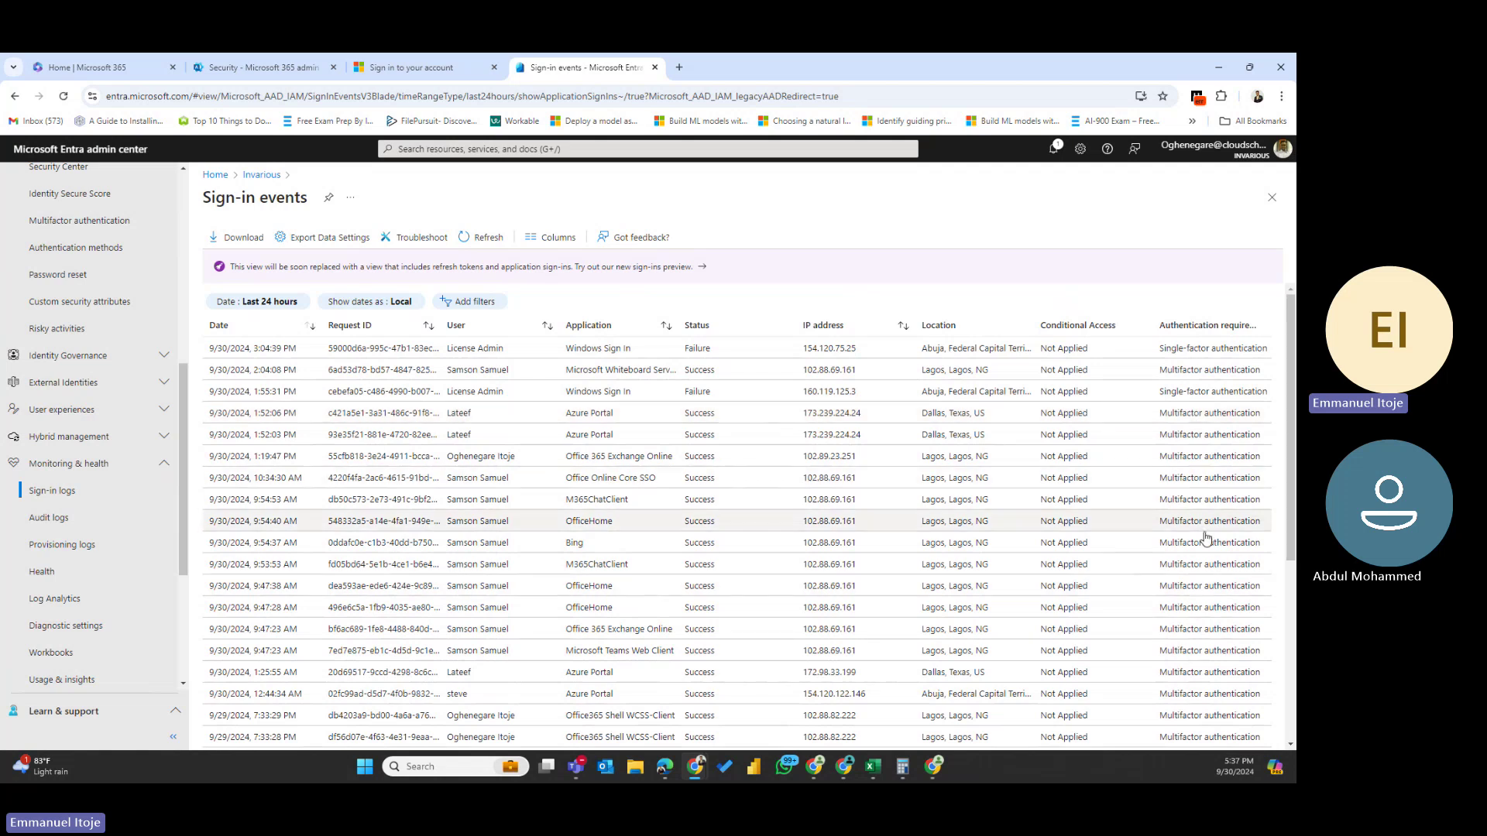
scroll(1209, 676, down, 4)
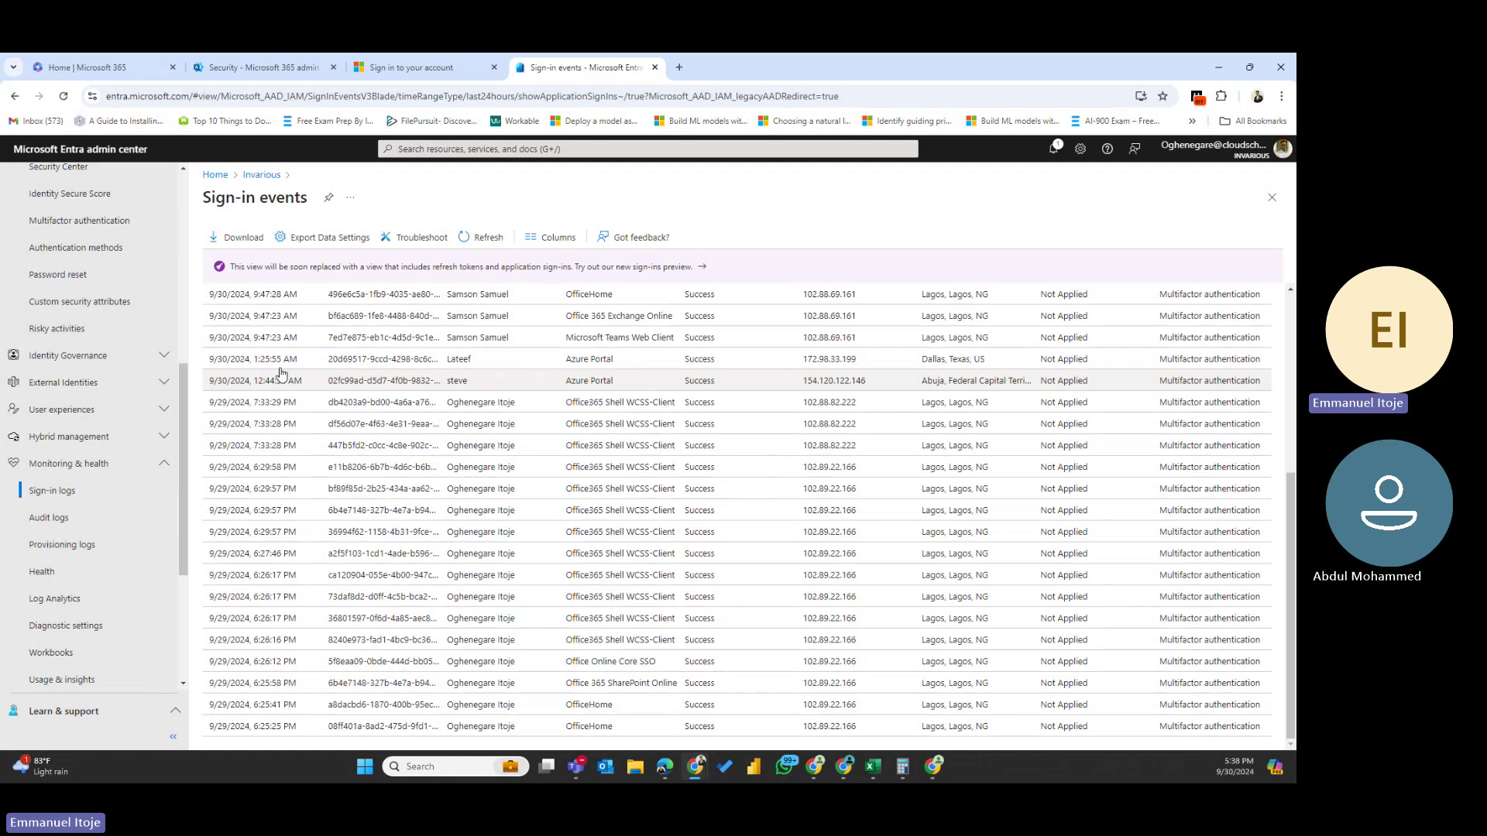
scroll(383, 387, up, 5)
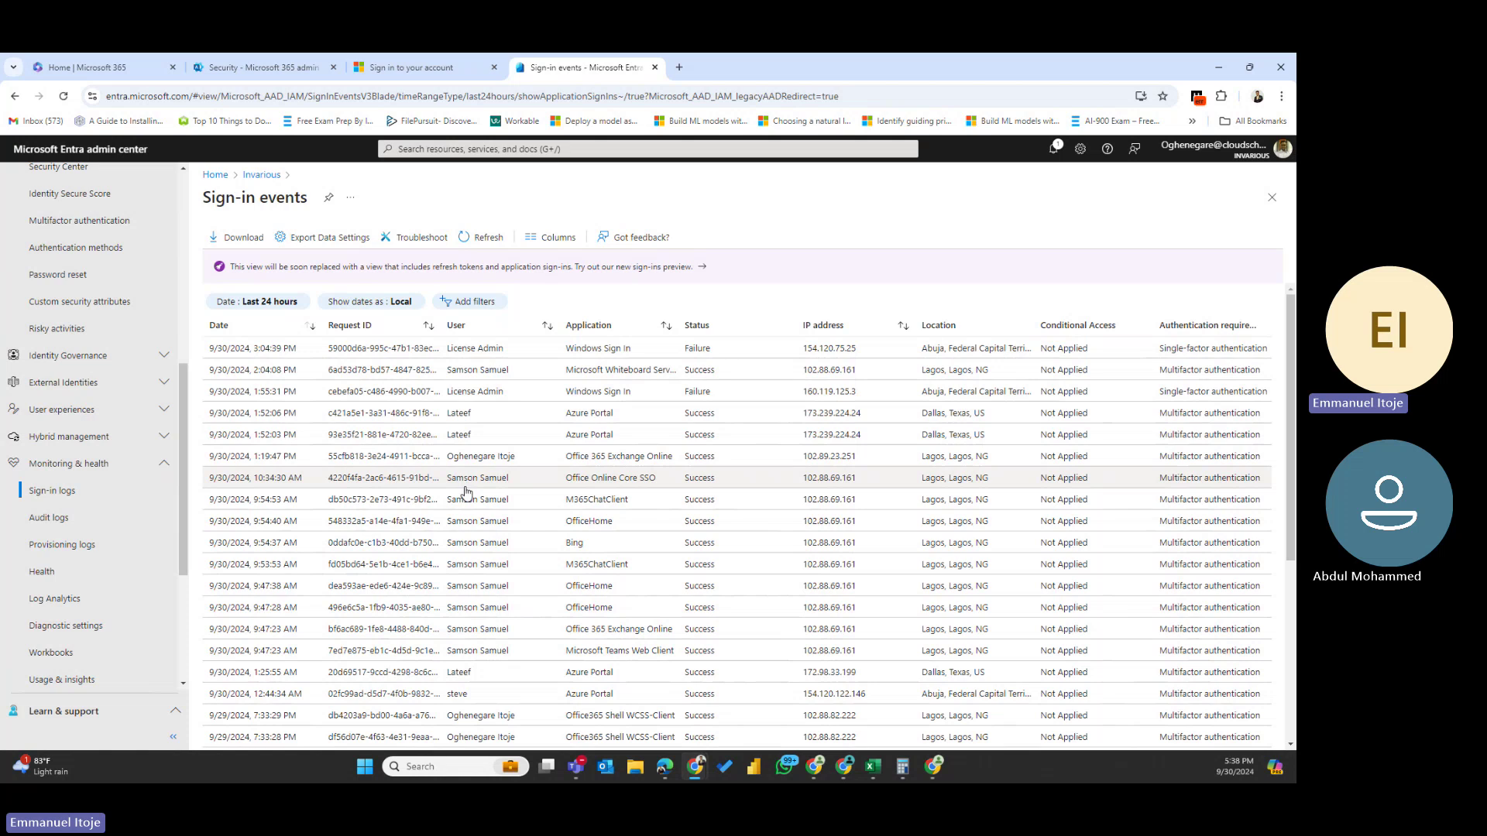
scroll(465, 495, down, 4)
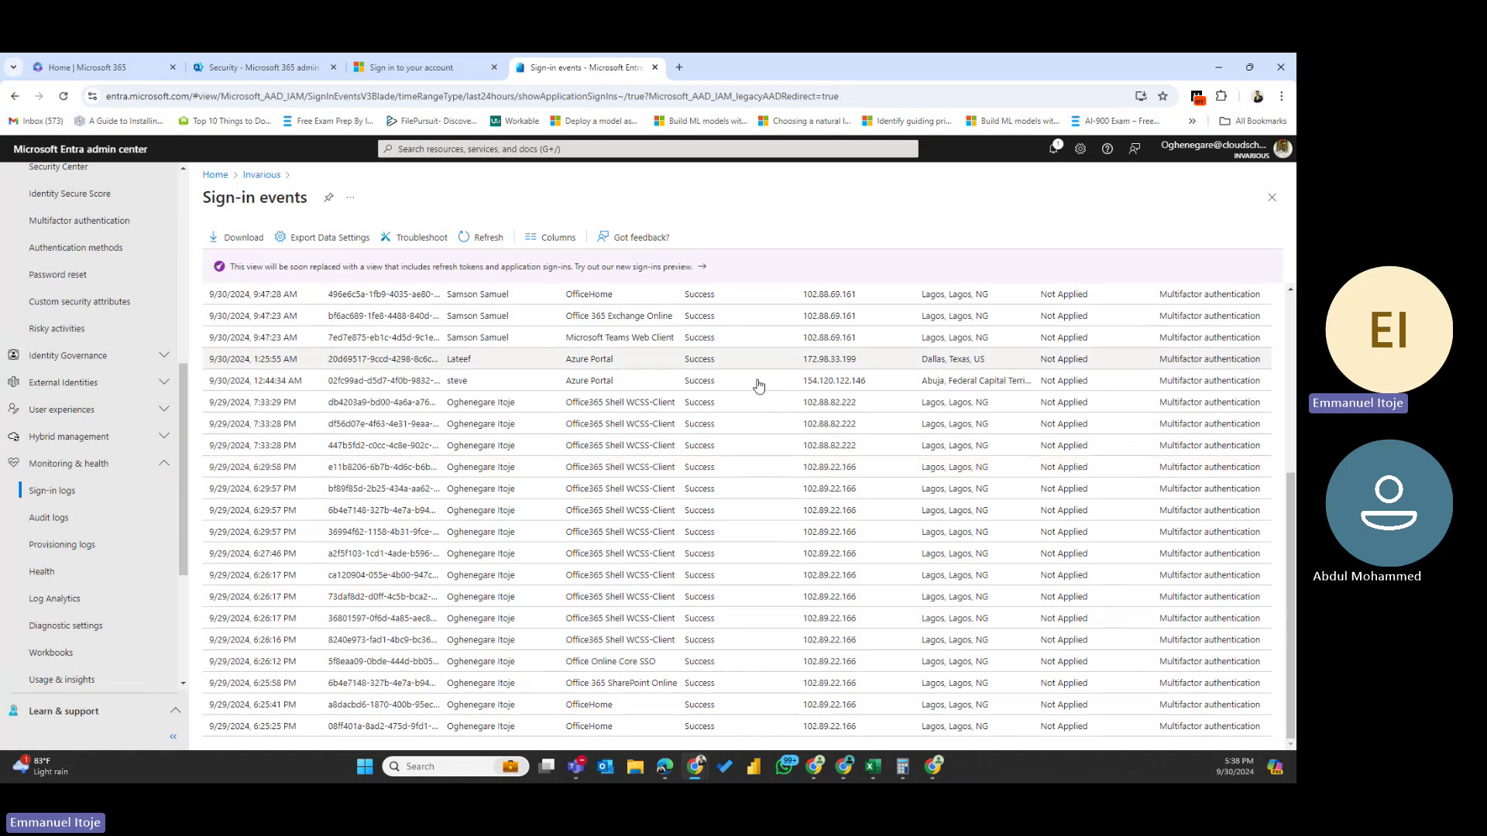
scroll(1076, 528, up, 5)
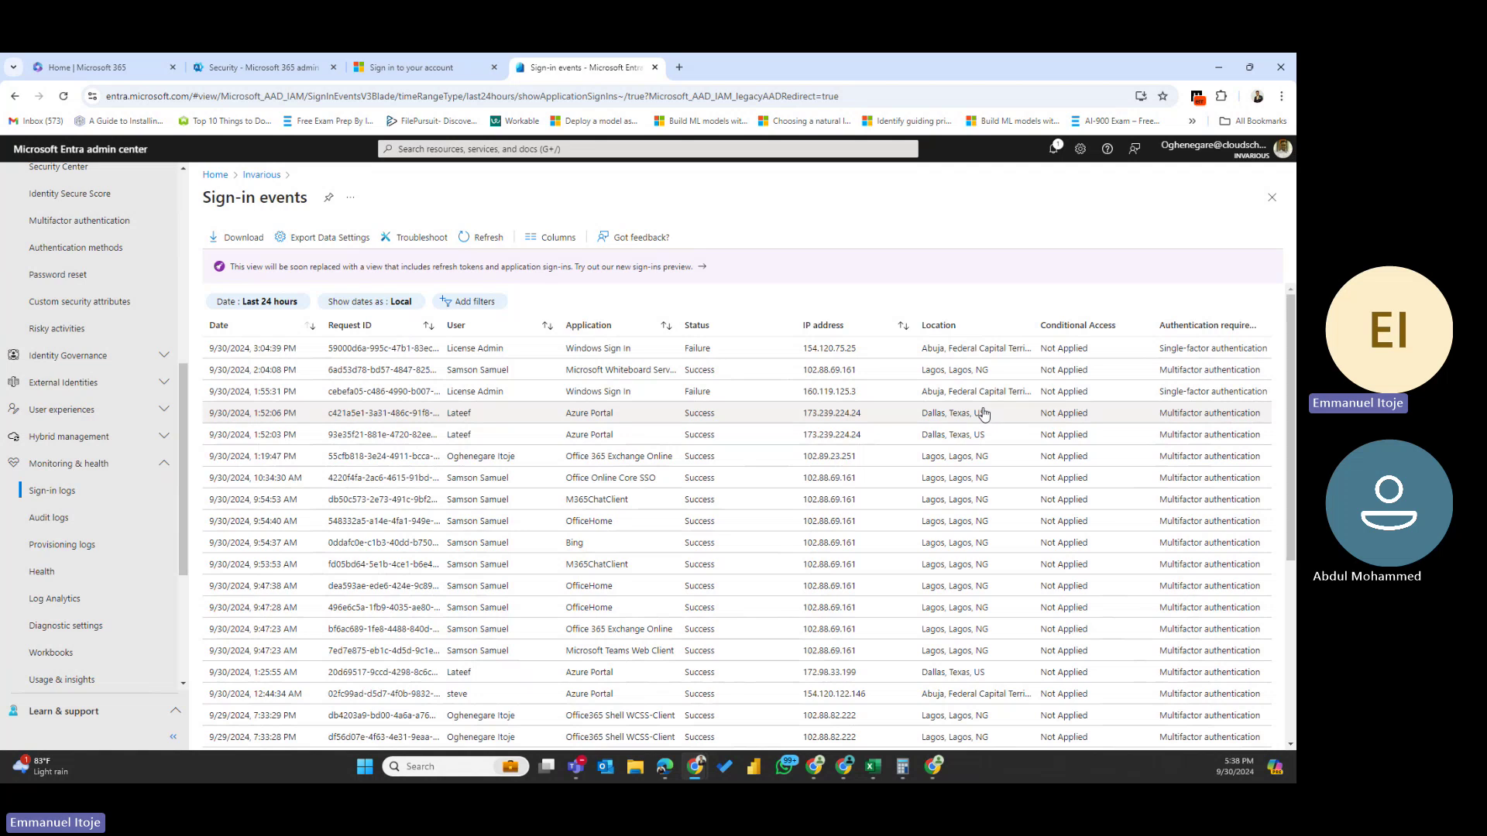
drag(980, 414, 924, 417)
click(990, 440)
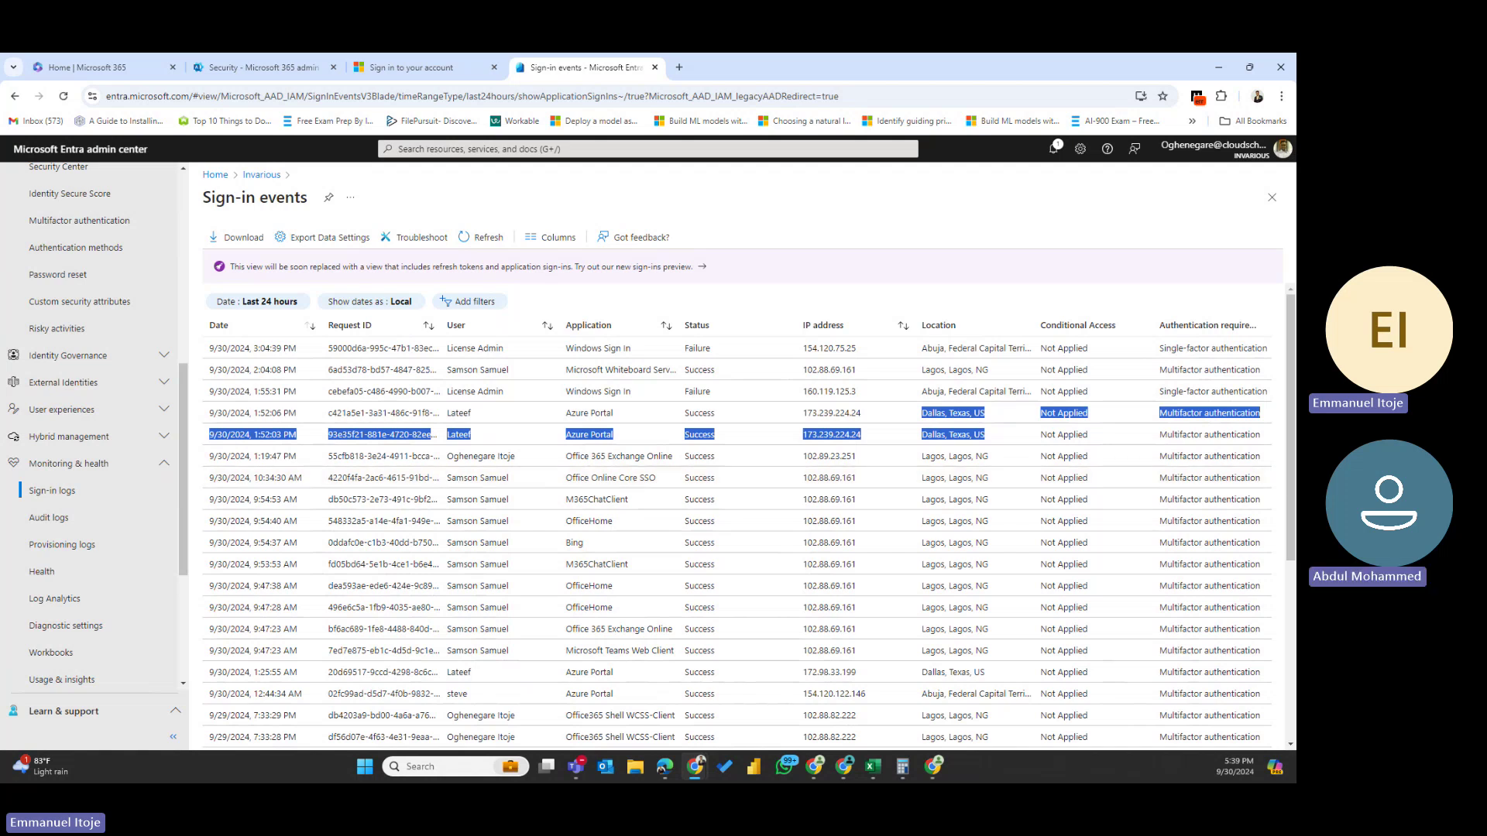
key(alt+Tab)
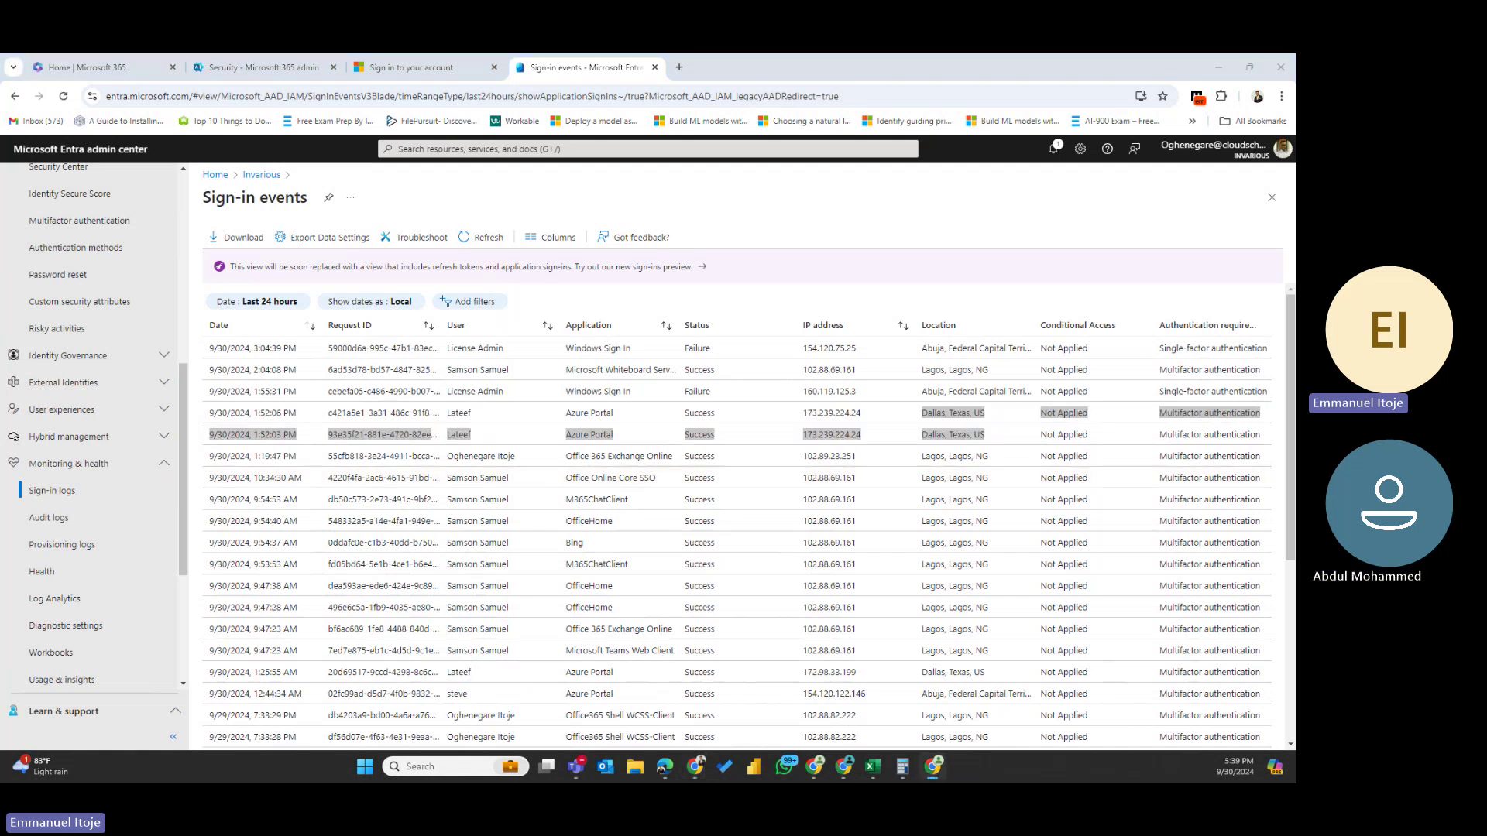
scroll(402, 540, down, 3)
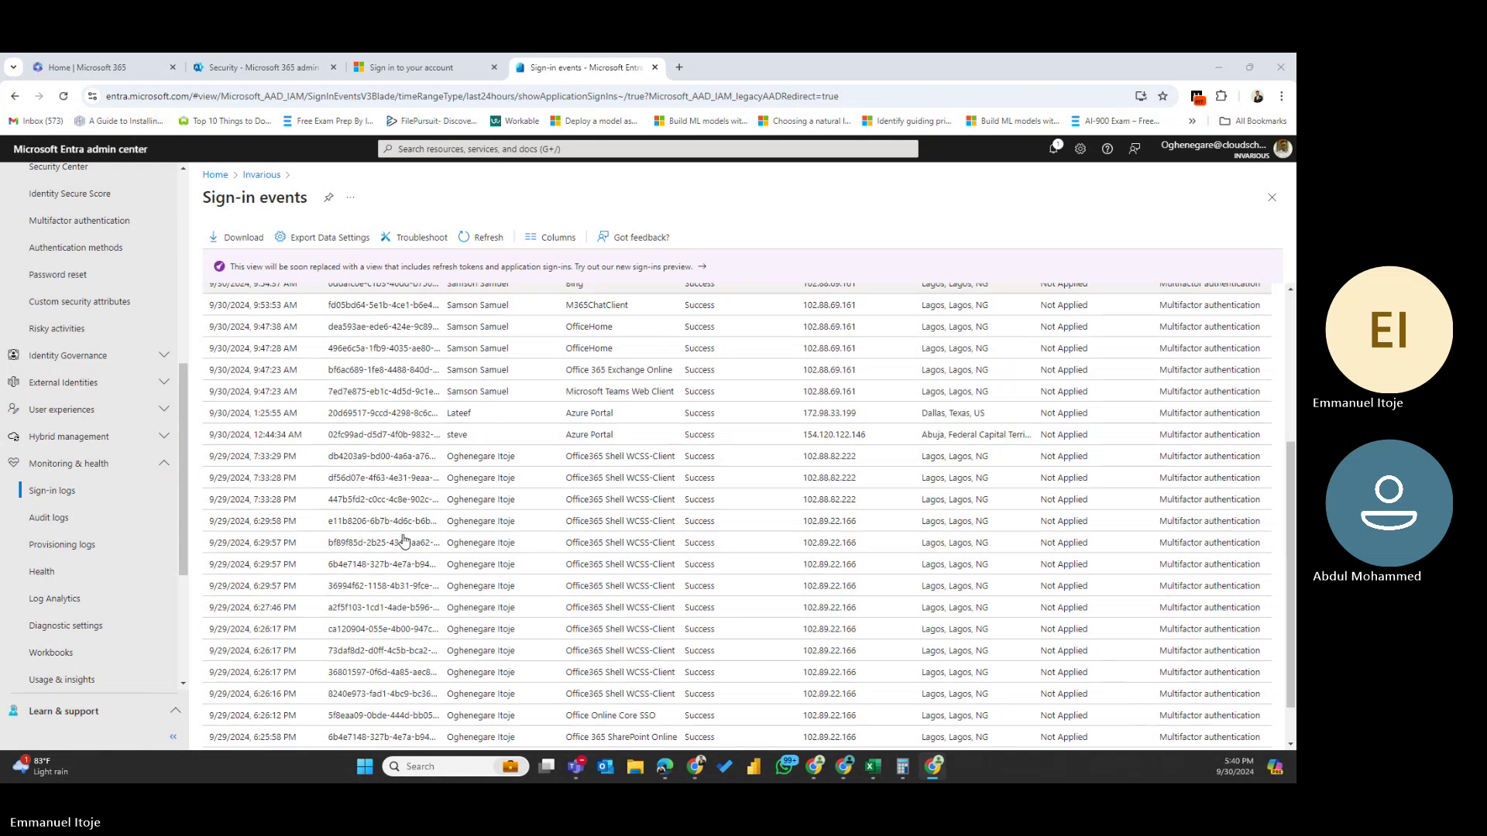
scroll(403, 541, down, 1)
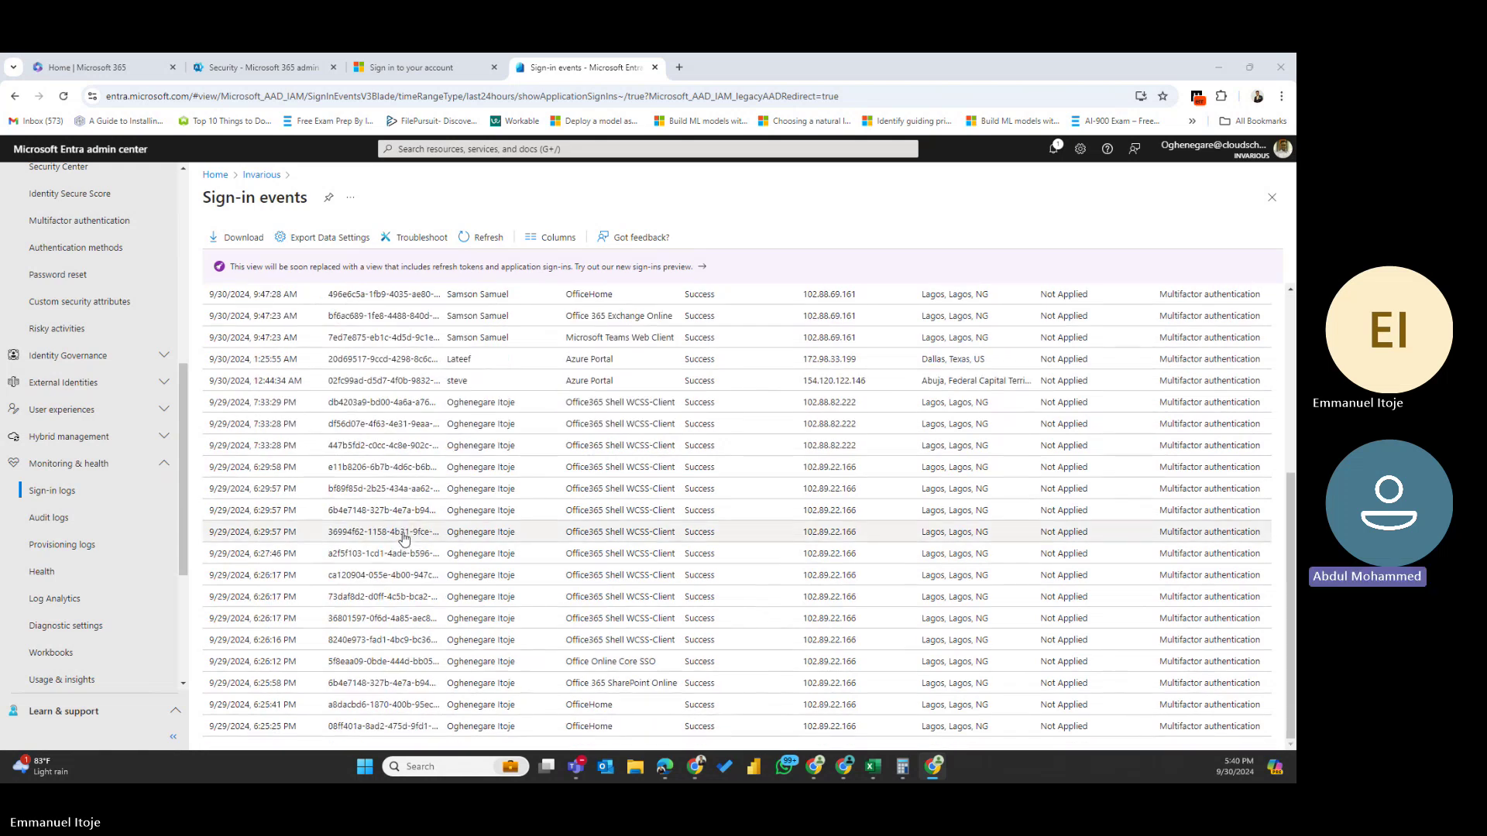
scroll(403, 541, up, 5)
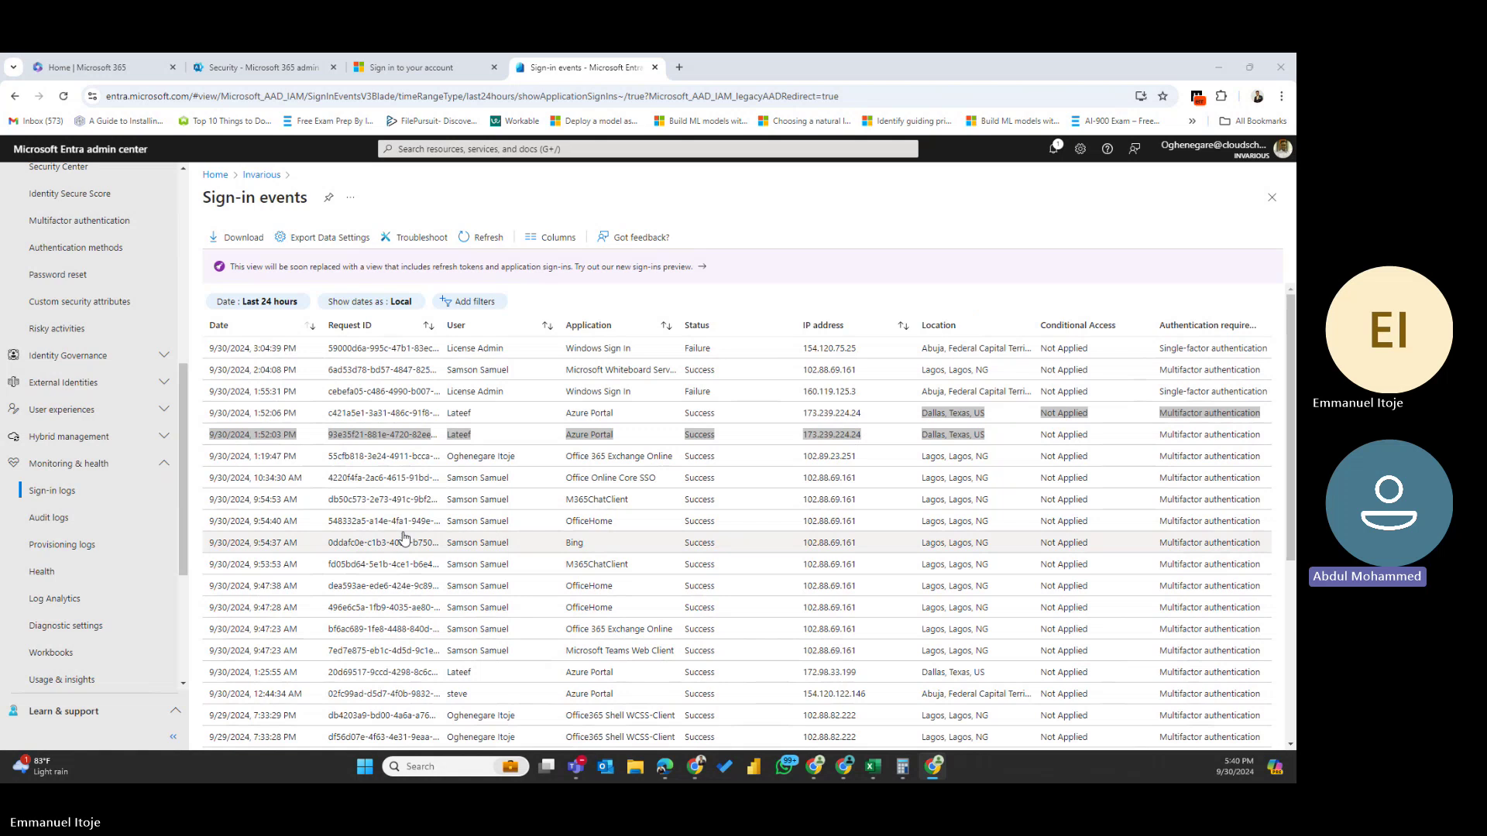
- Browse the Protection feature list, collapse it, and expand the Identity Governance features
scroll(99, 595, down, 3)
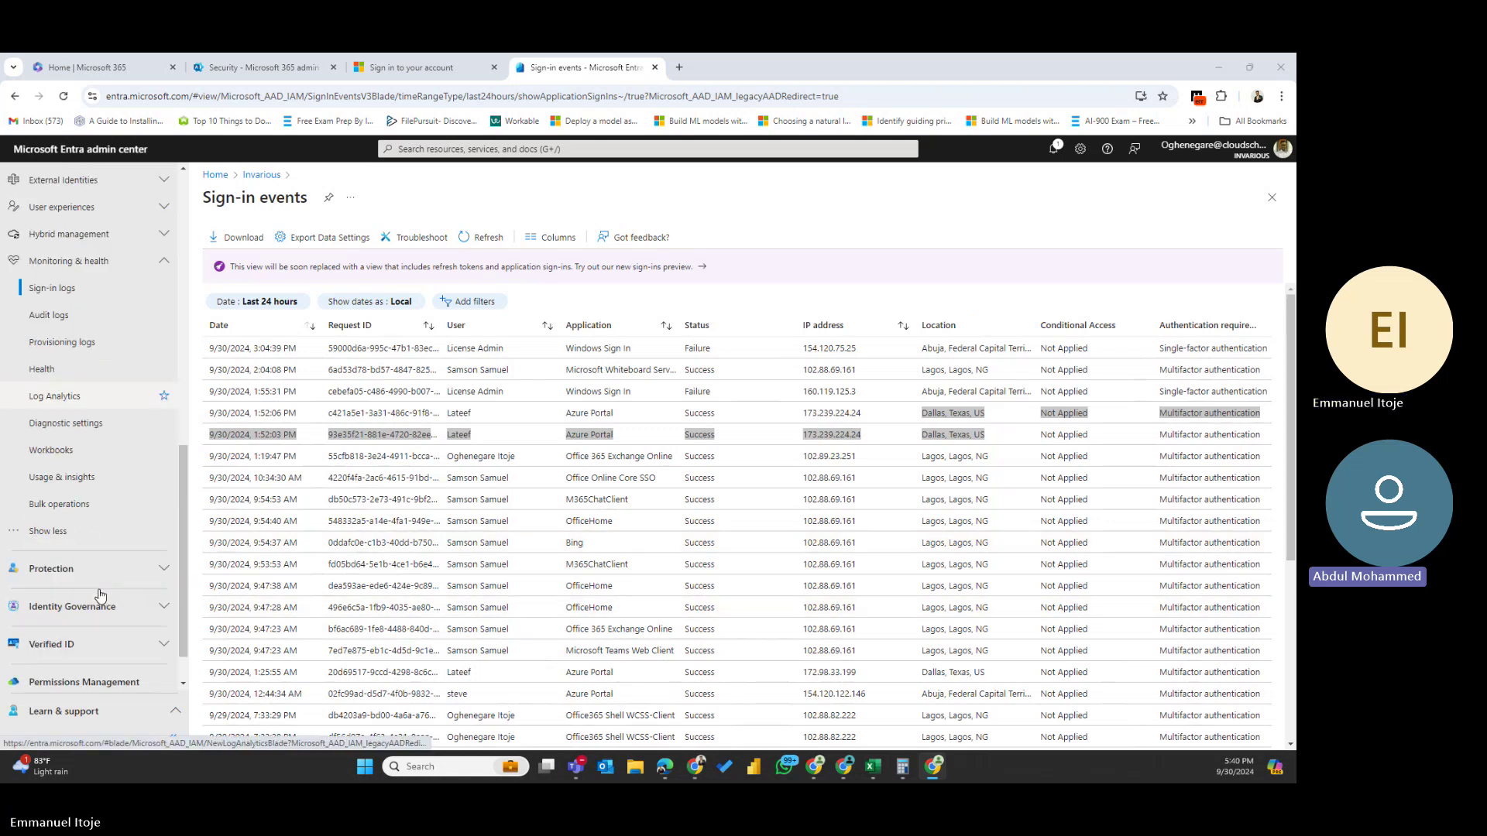
click(70, 569)
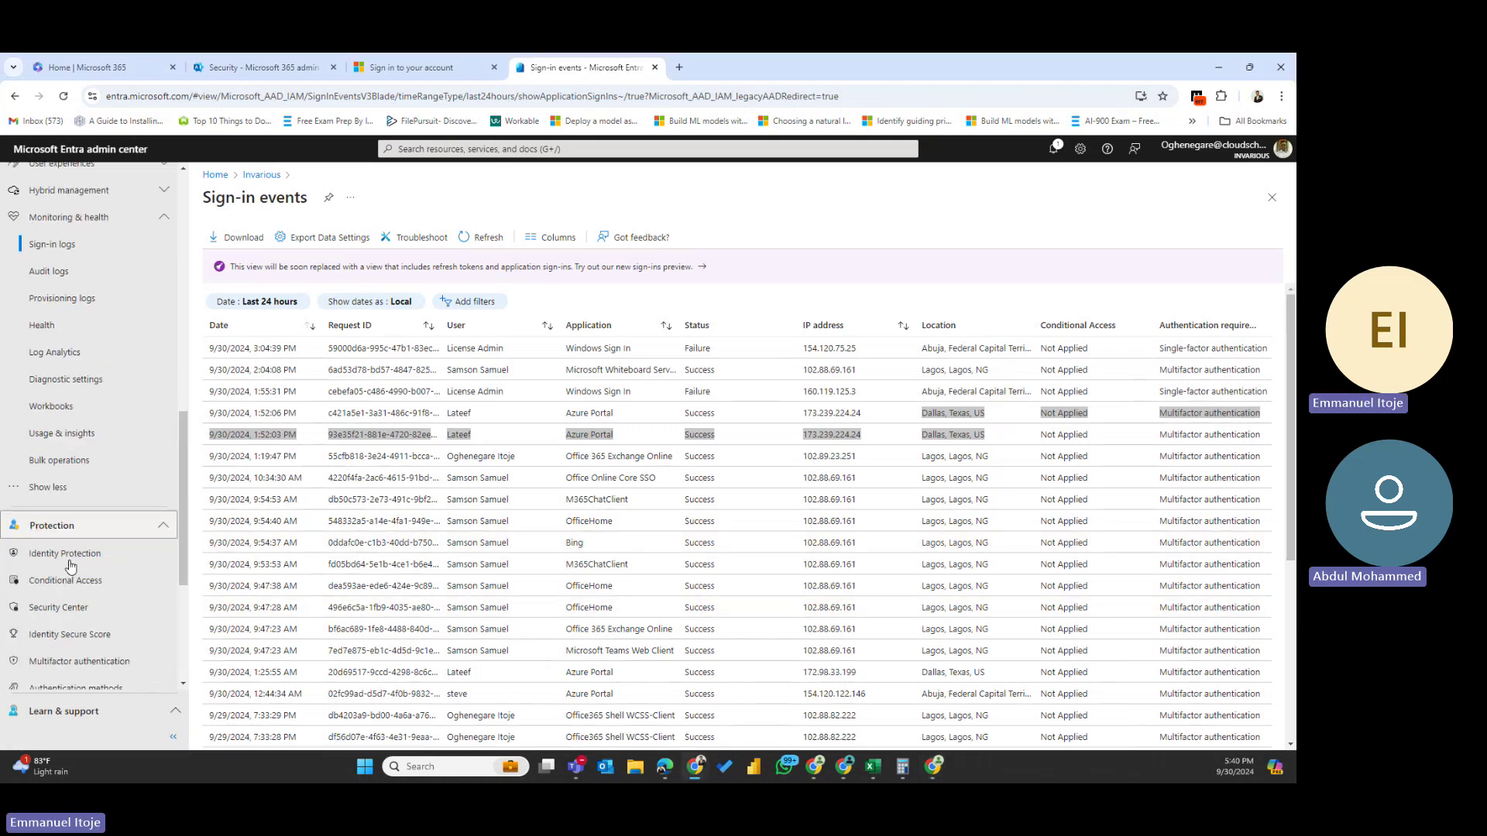
scroll(70, 567, down, 3)
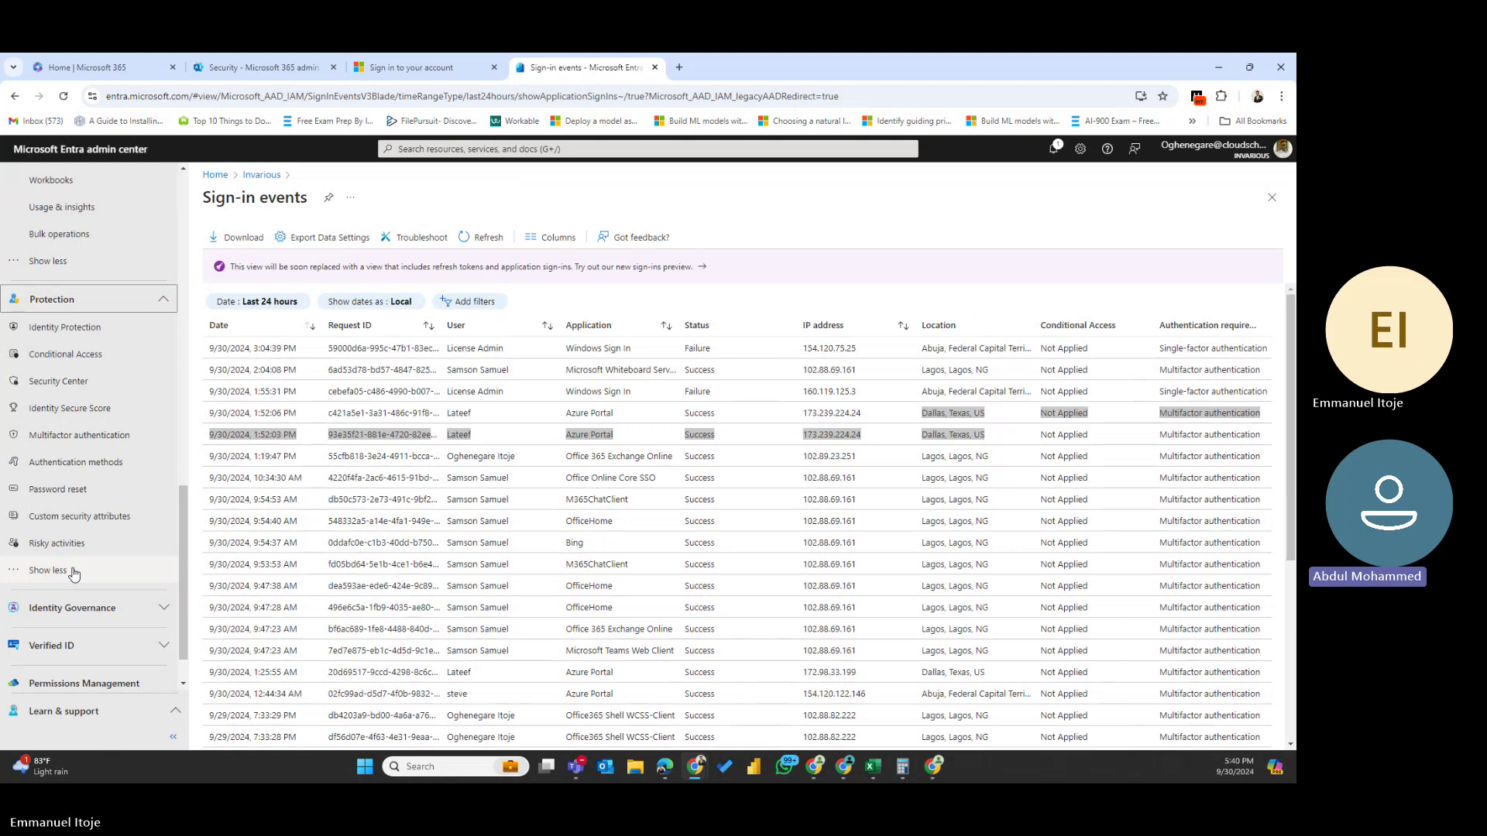
click(73, 571)
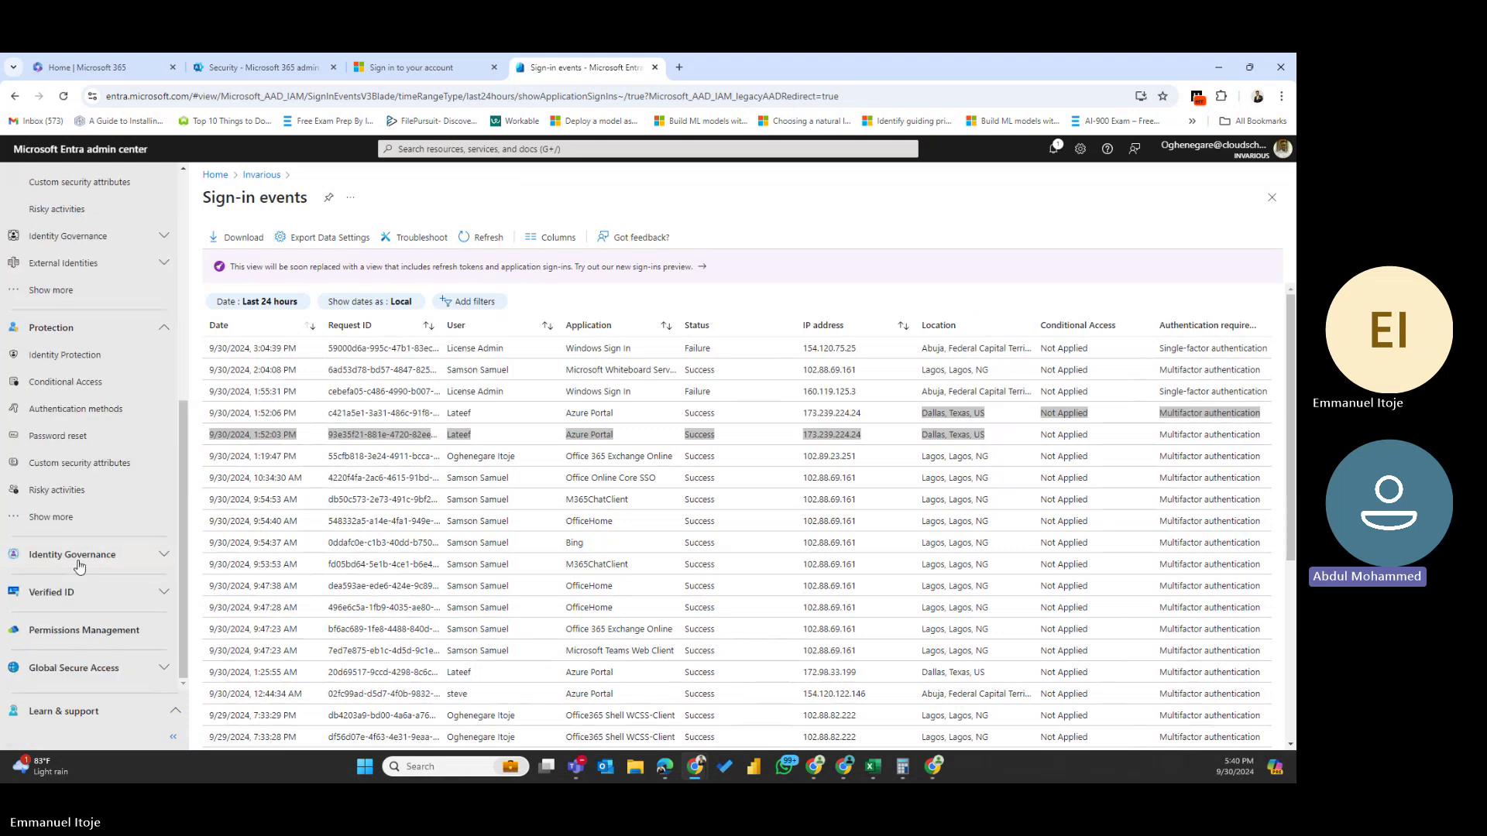
click(78, 567)
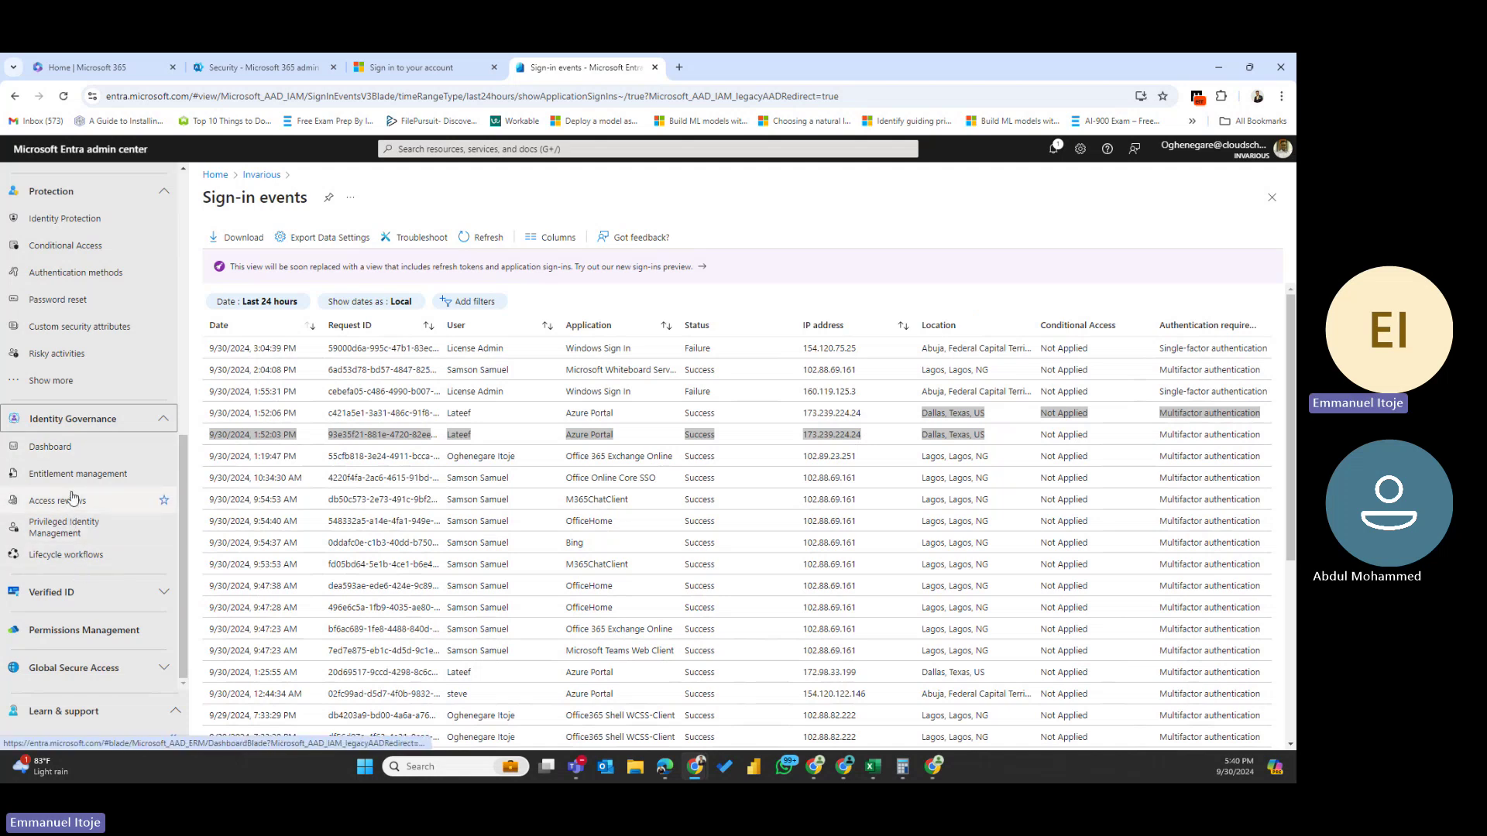
scroll(72, 496, up, 1)
scroll(72, 496, up, 5)
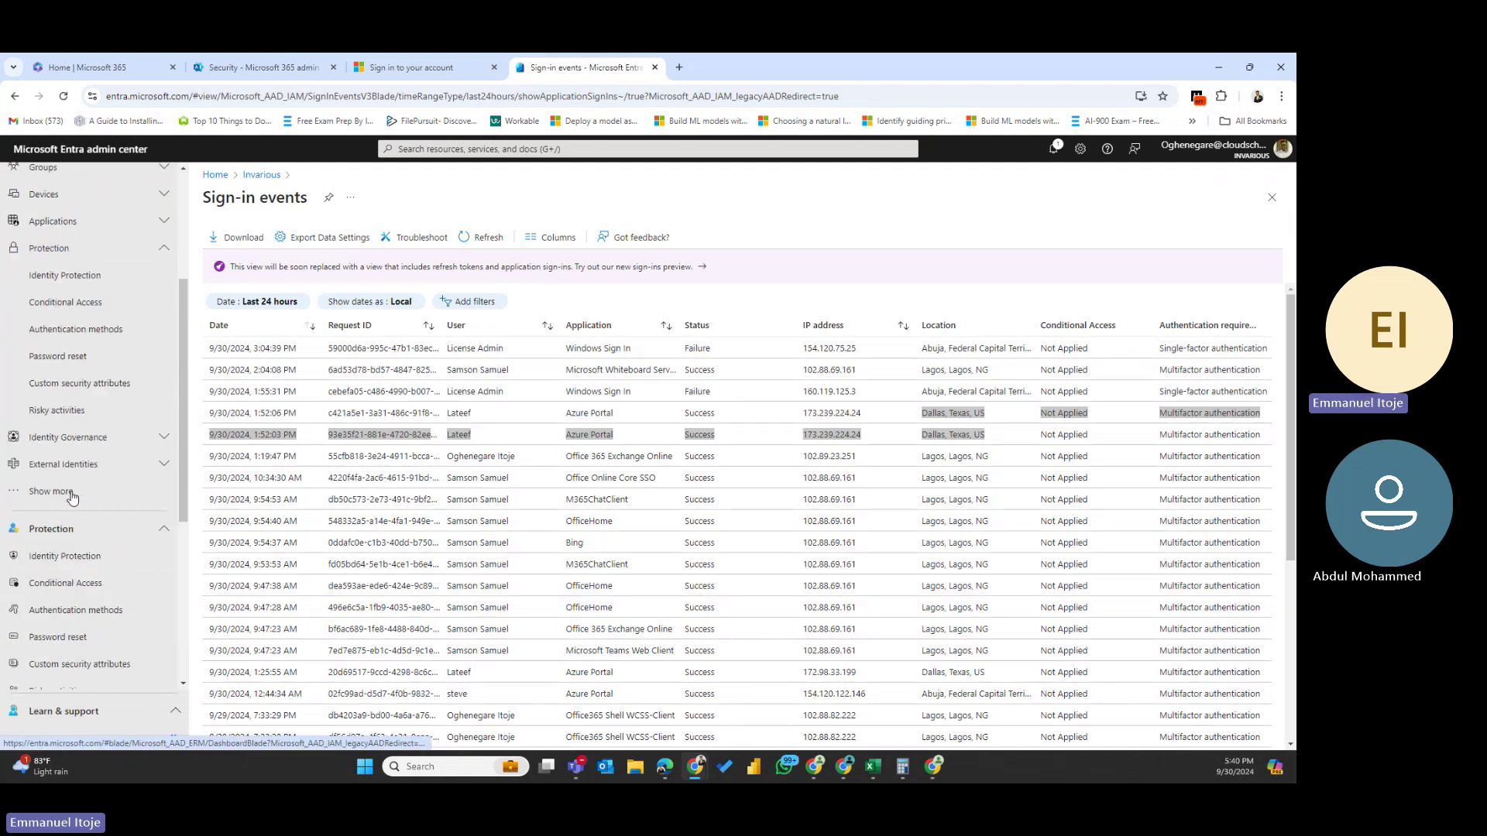
scroll(73, 497, up, 1)
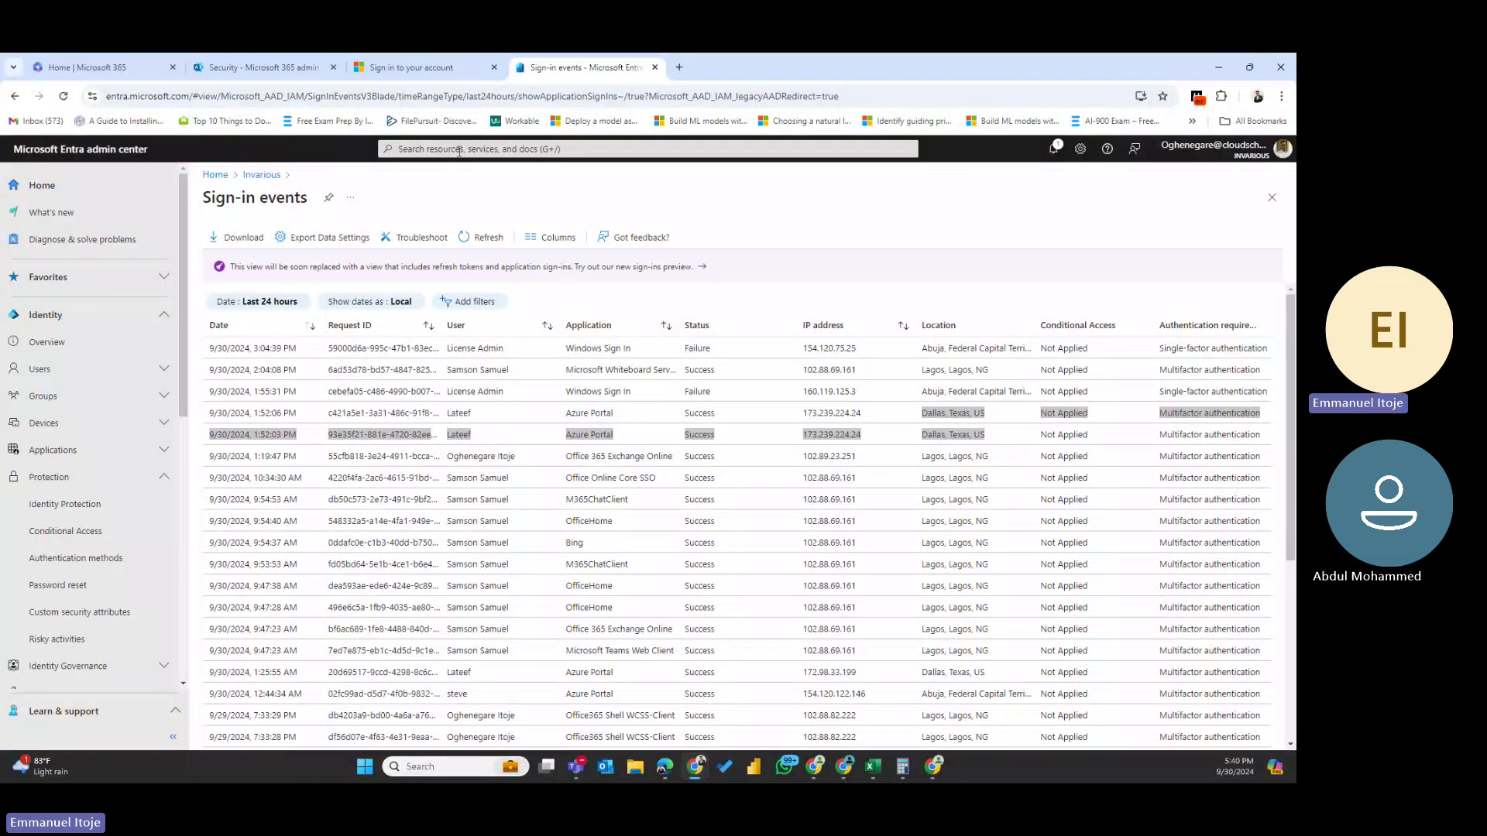
- Search the admin center for 'sign risk' and open the Sign-In Risk Policy
click(460, 150)
text(s)
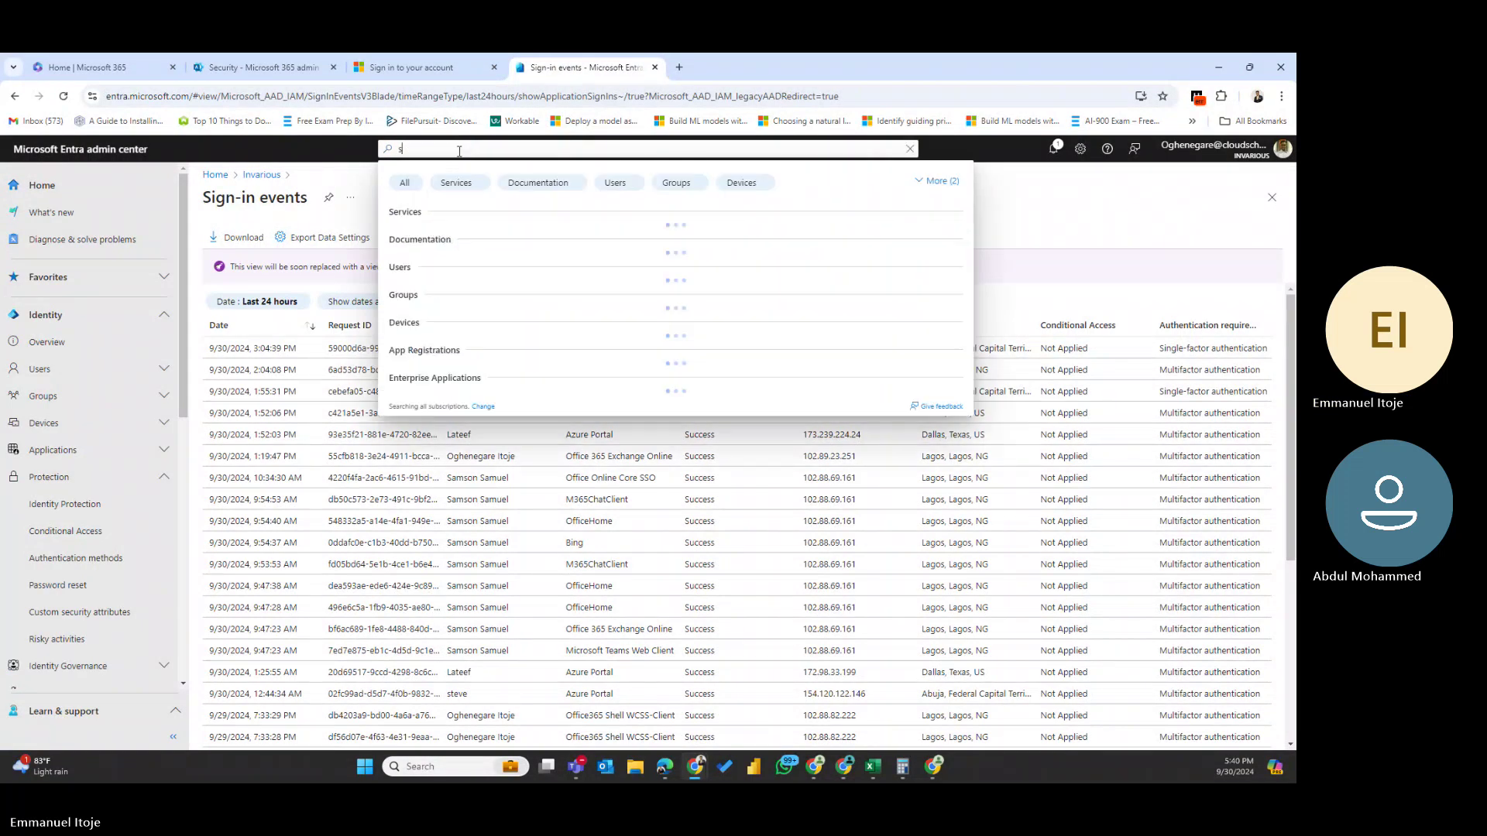
text(ign risk)
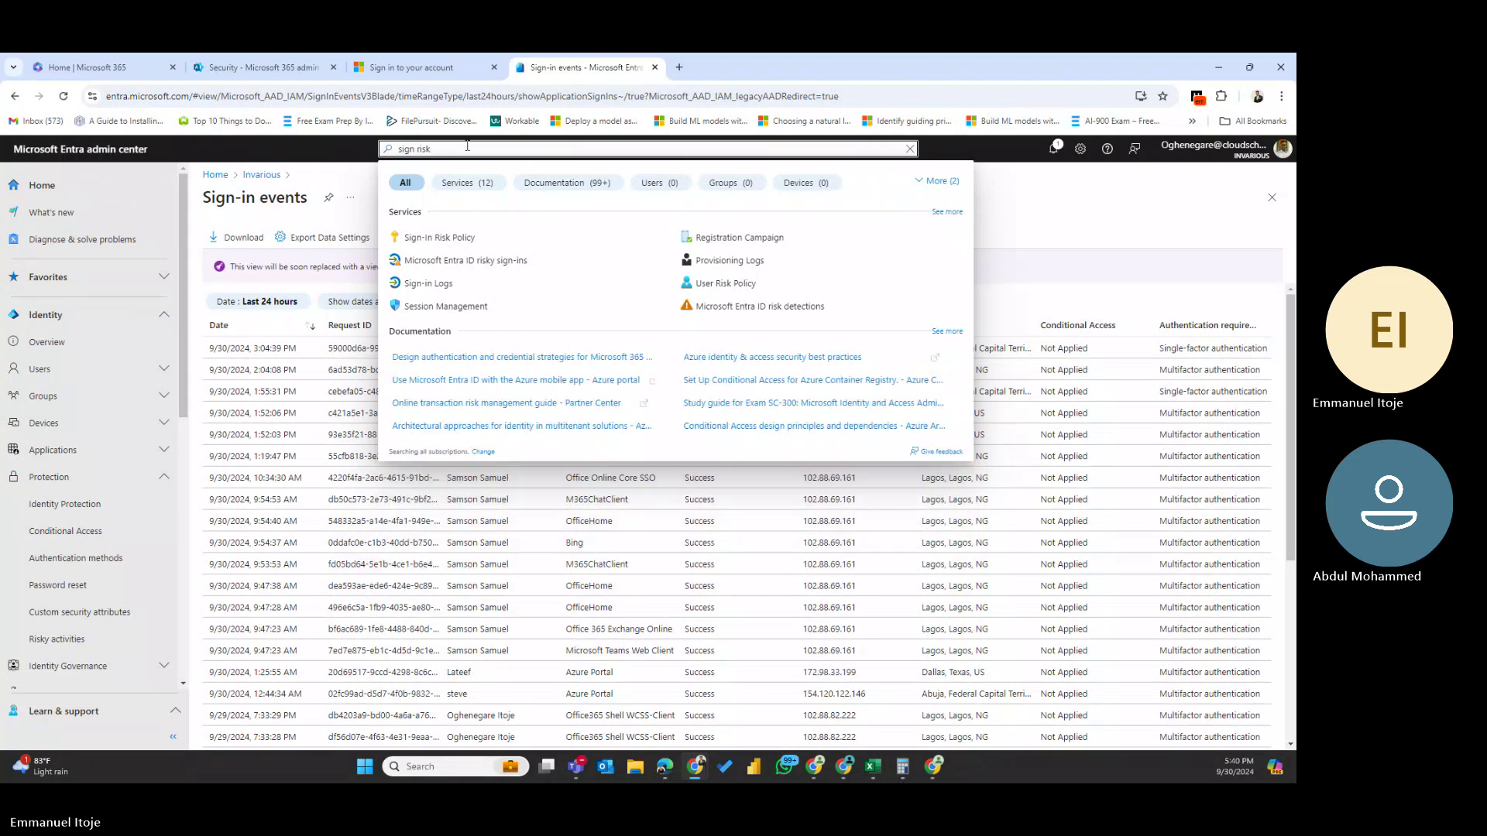
click(433, 237)
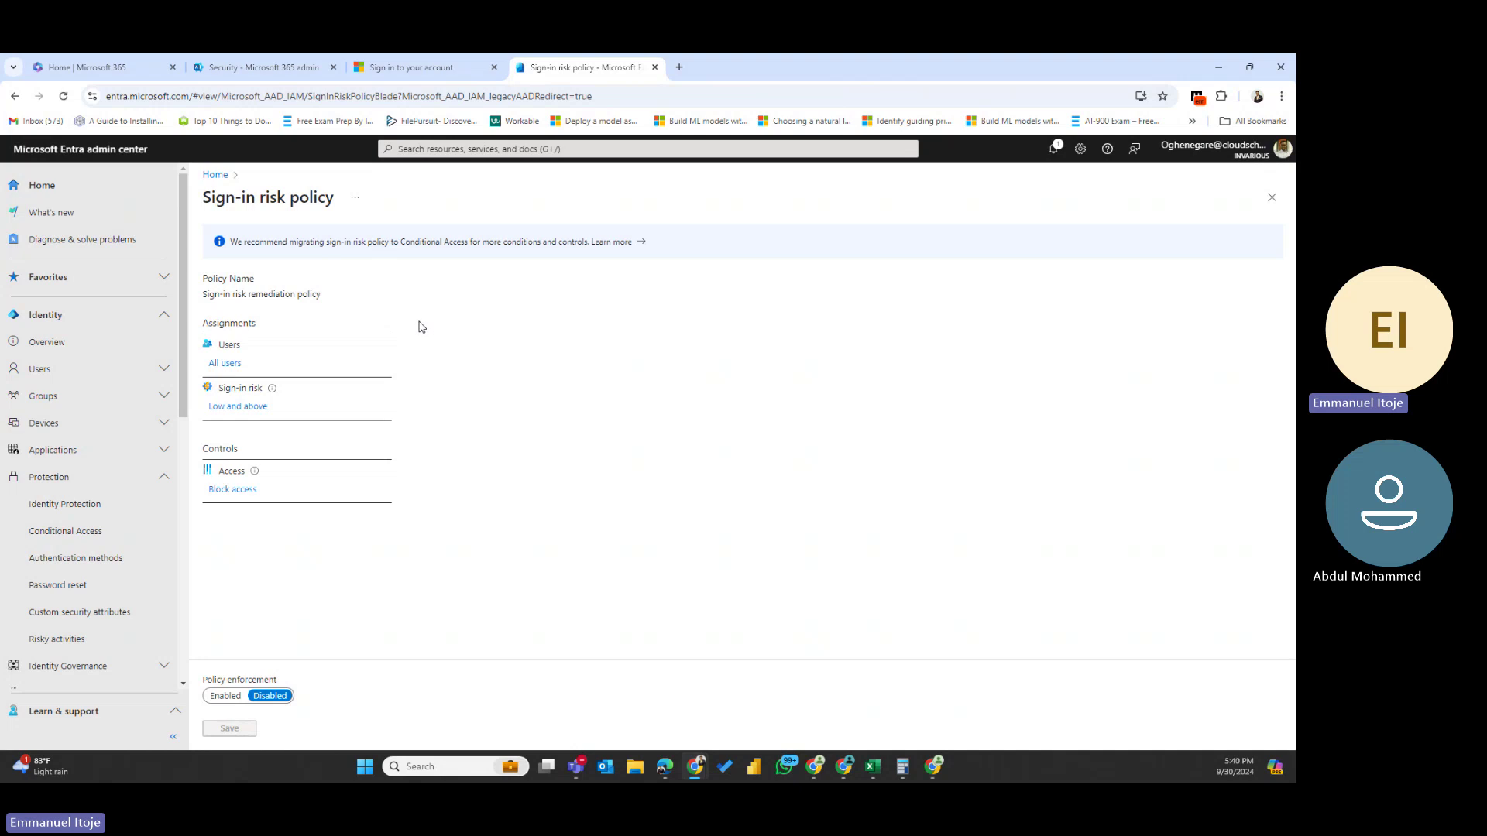
scroll(93, 526, down, 3)
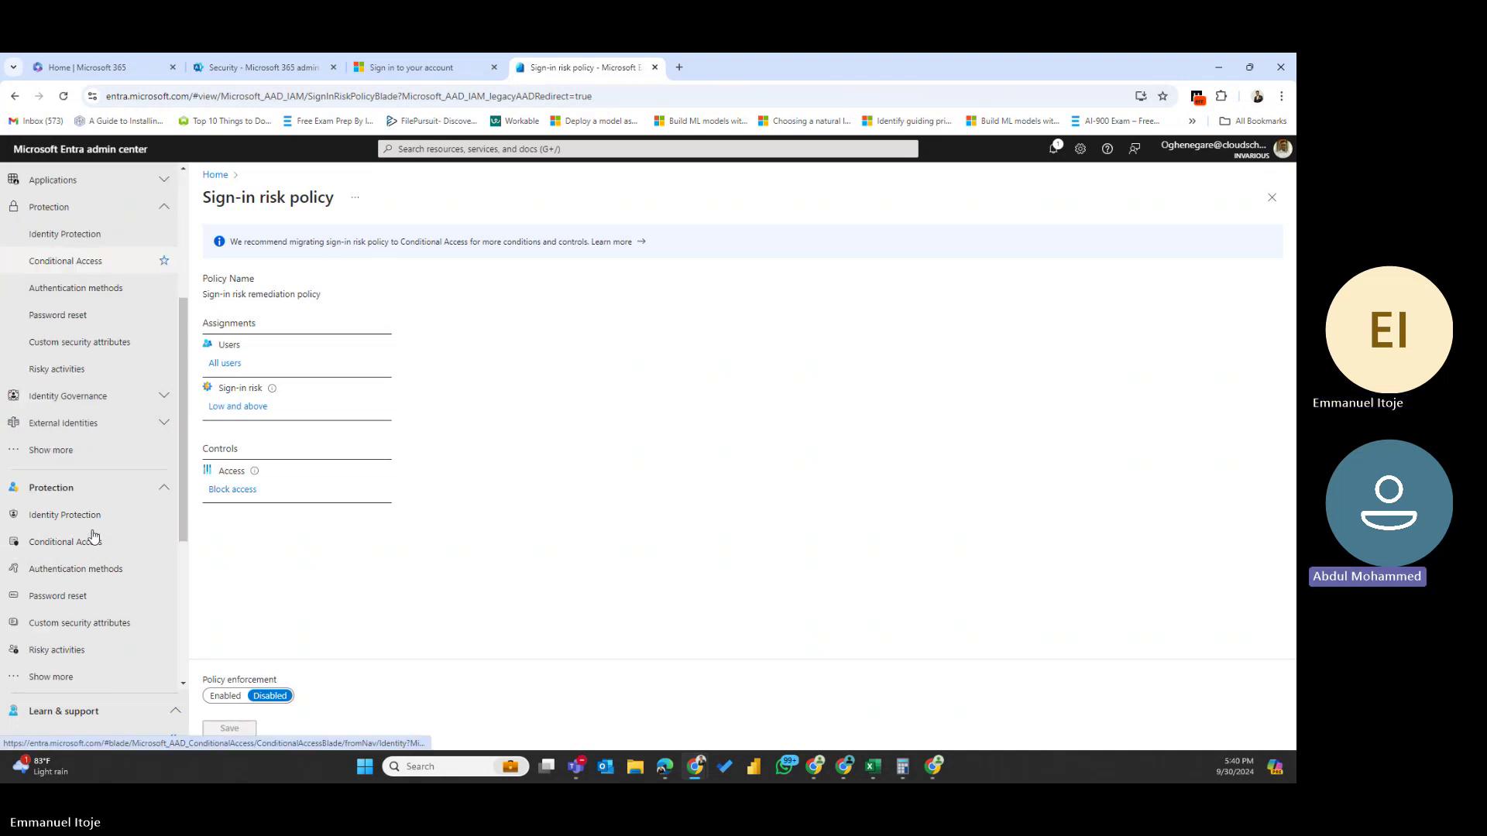
- Open the Risky sign-ins report under Protection > Risky activities, showing no results for 7 days
click(71, 368)
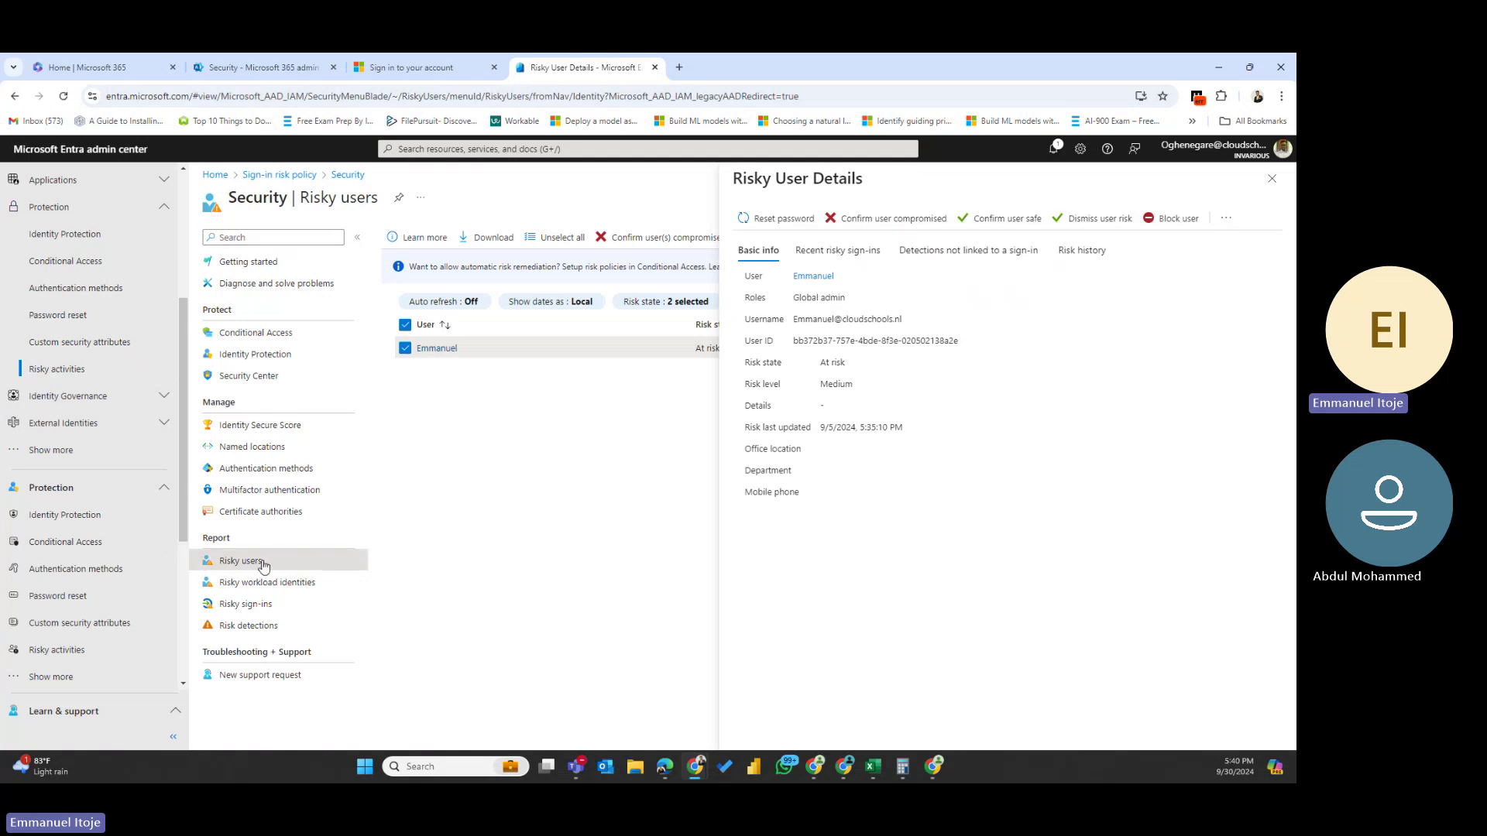
click(258, 611)
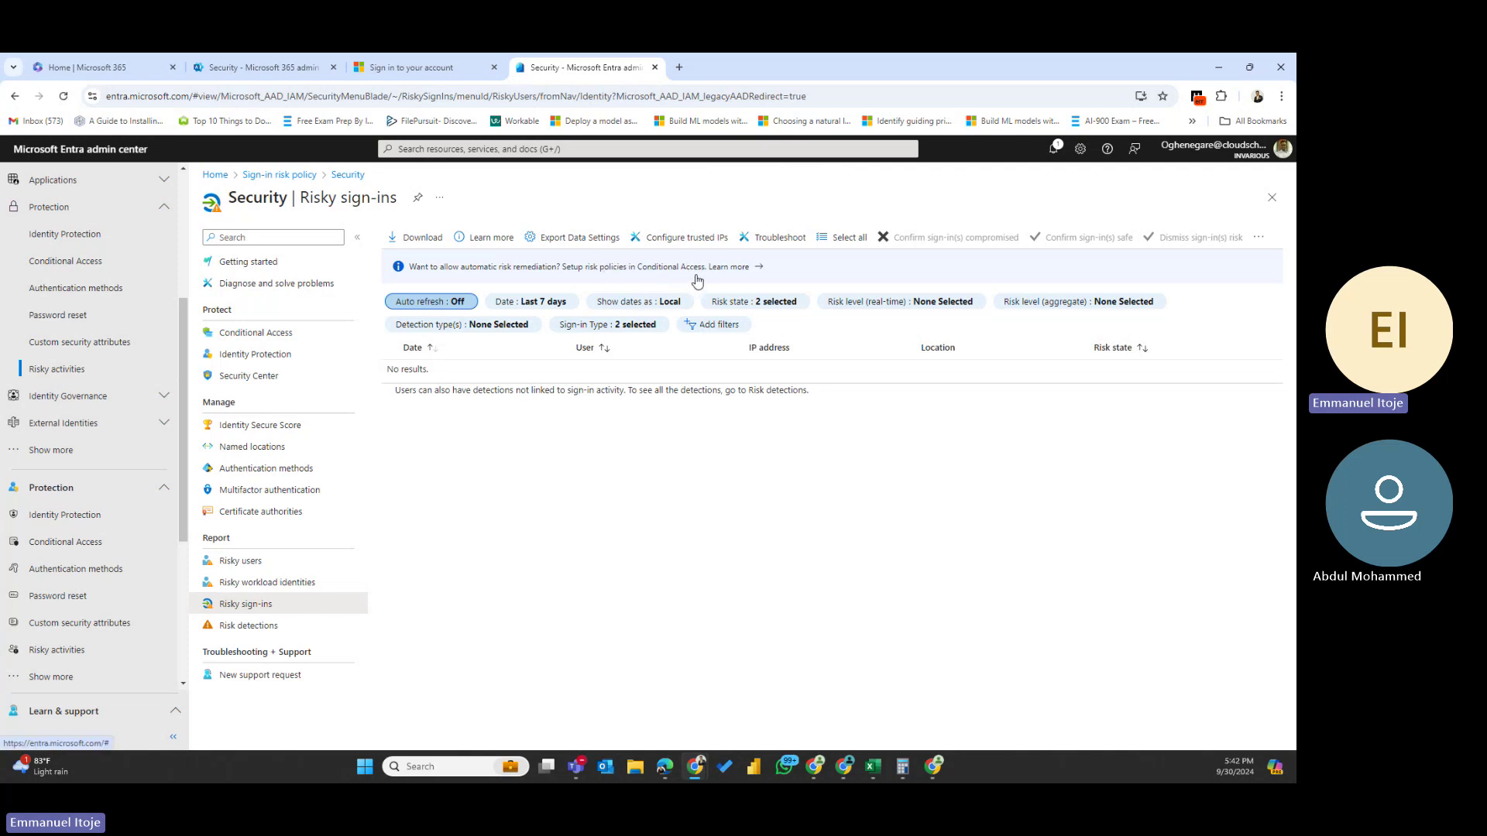
- Open the Risky users report to see the flagged Global admin at Medium risk
click(240, 562)
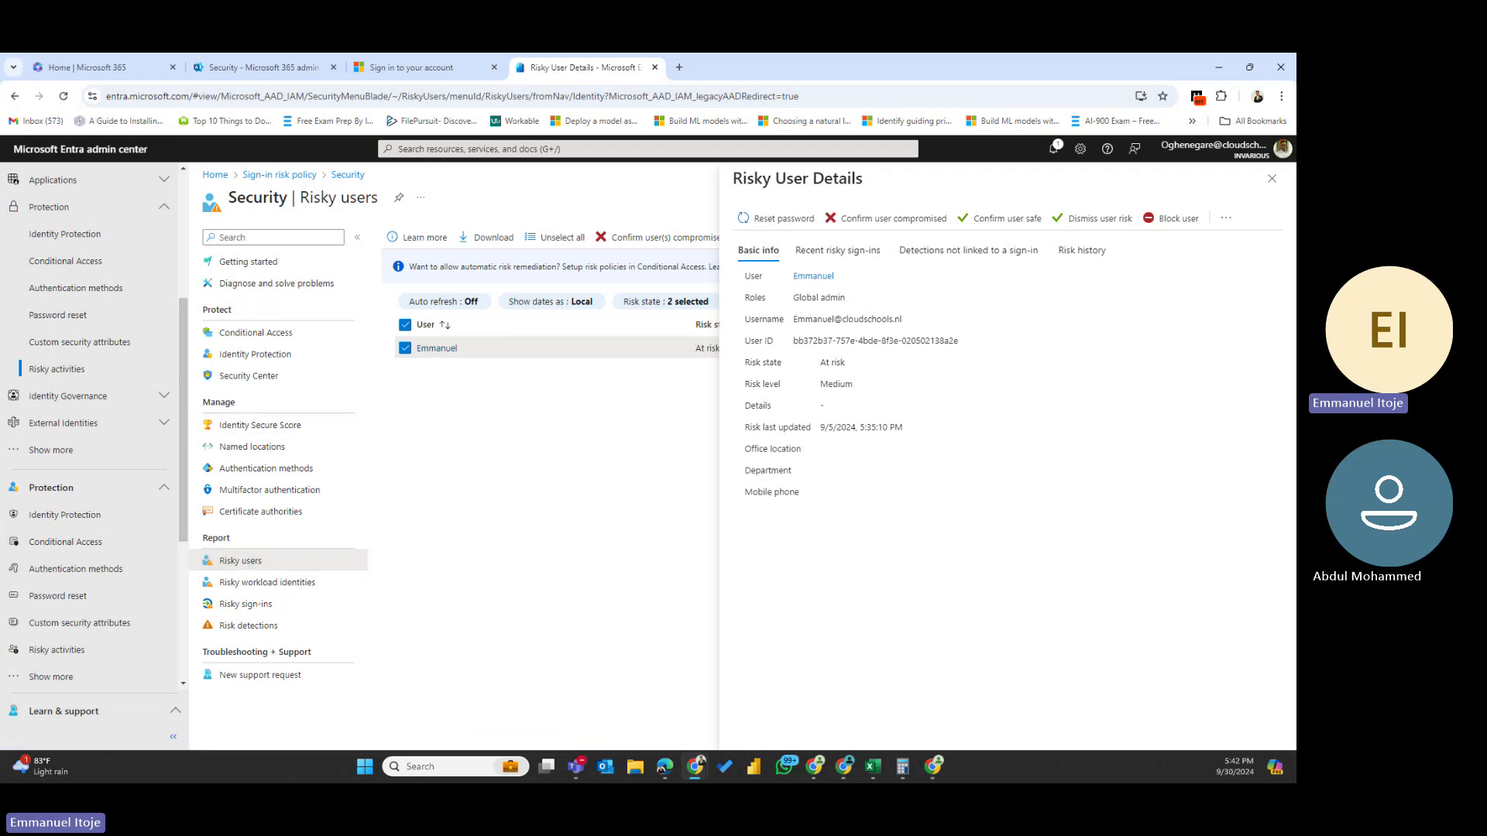
click(933, 767)
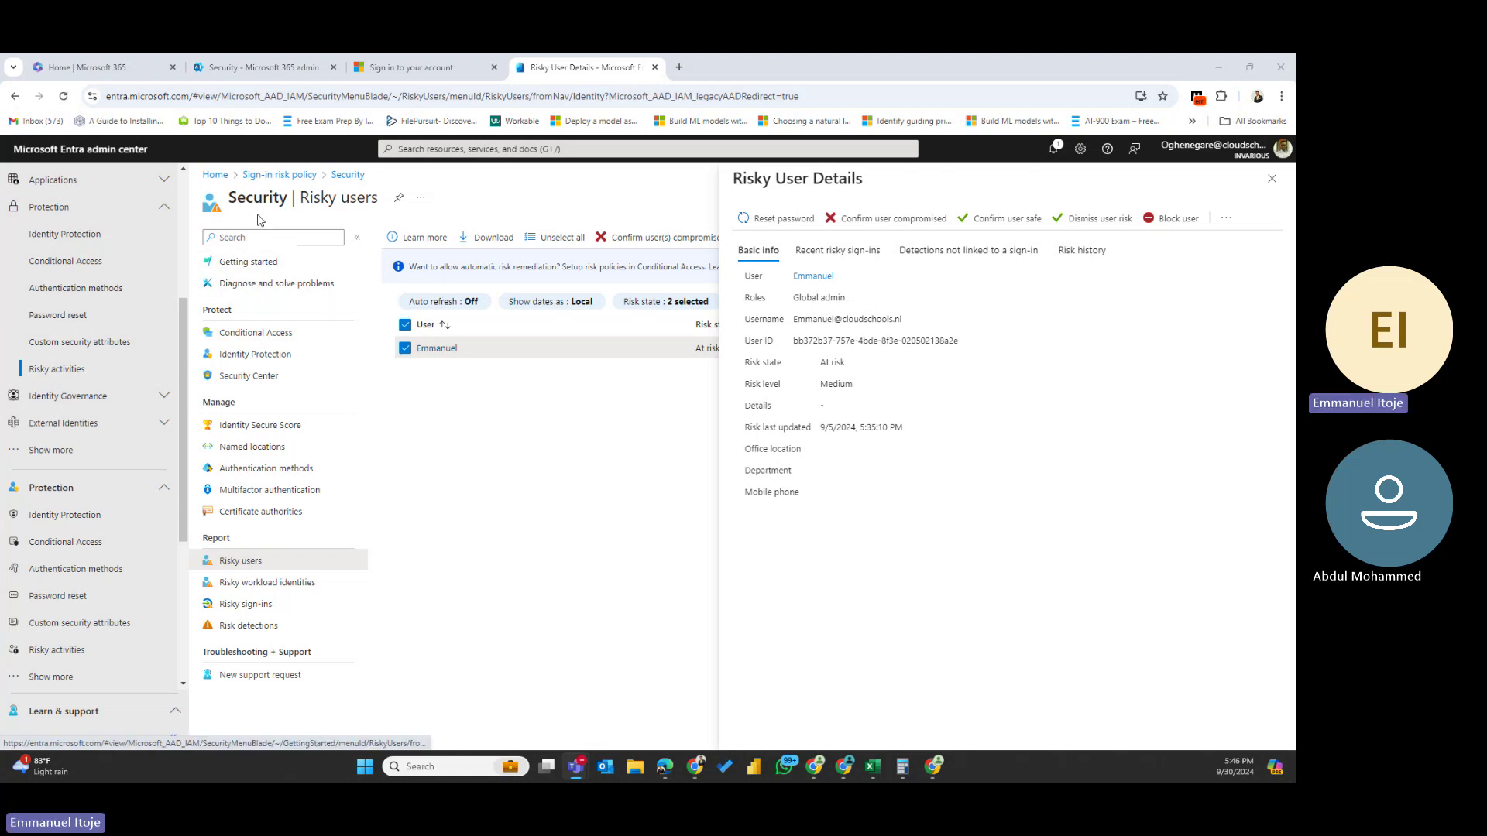
- Leave the Sign-in risk policy, reopen Risky users via Risky activities, and close the user details pane
click(267, 176)
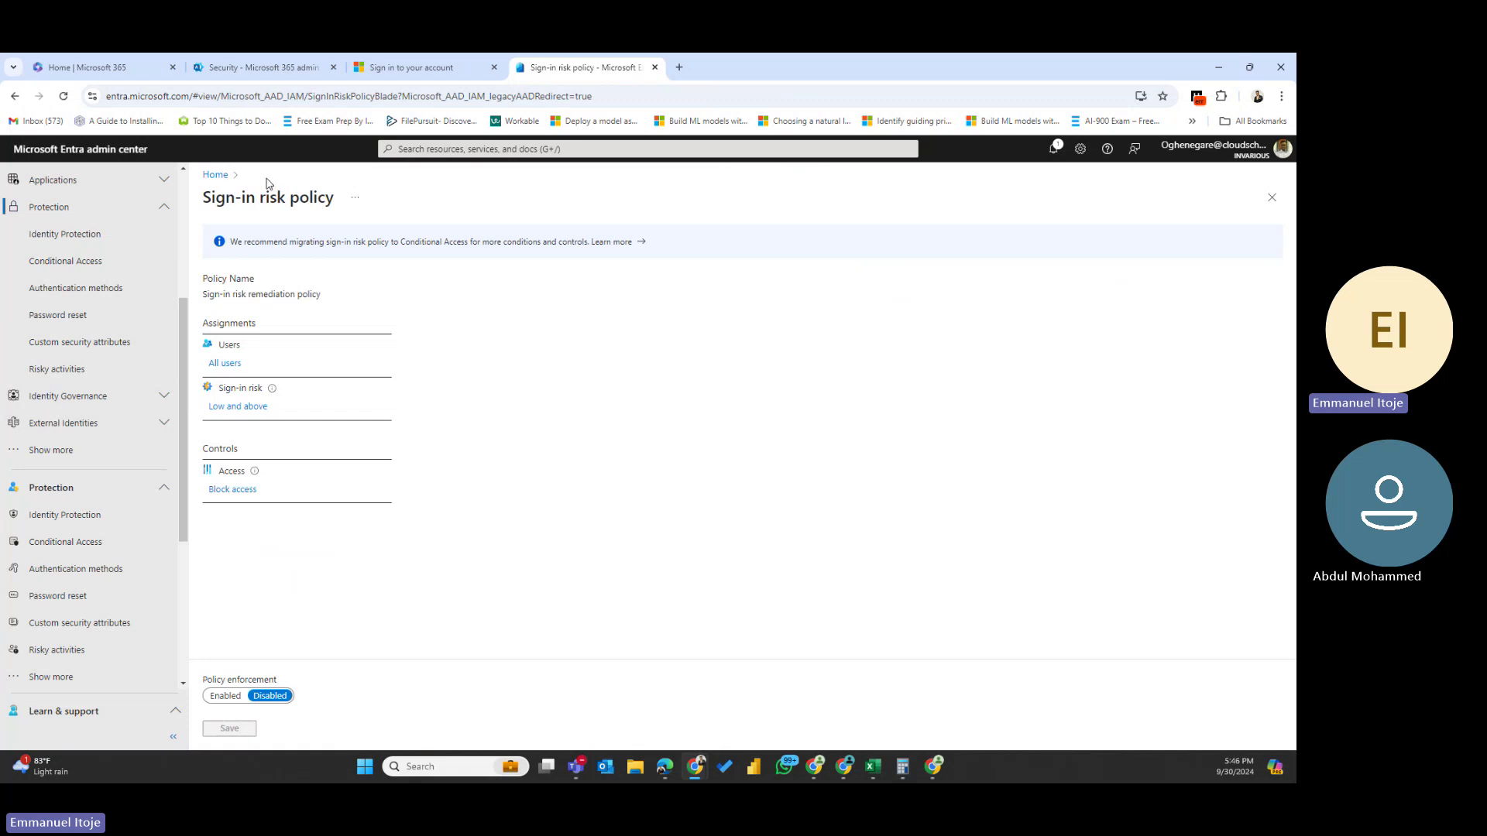
click(216, 177)
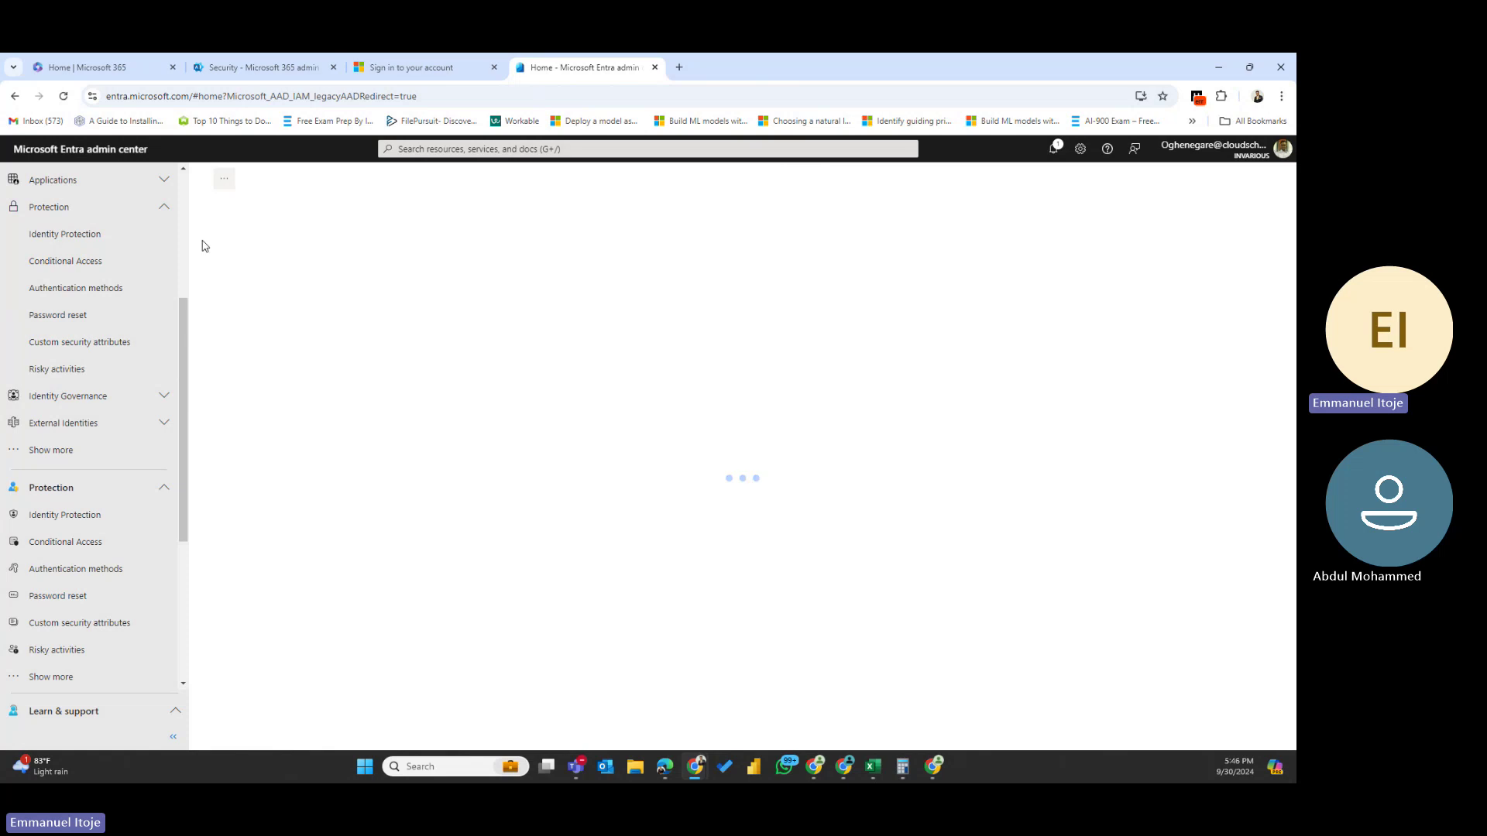
scroll(110, 524, down, 3)
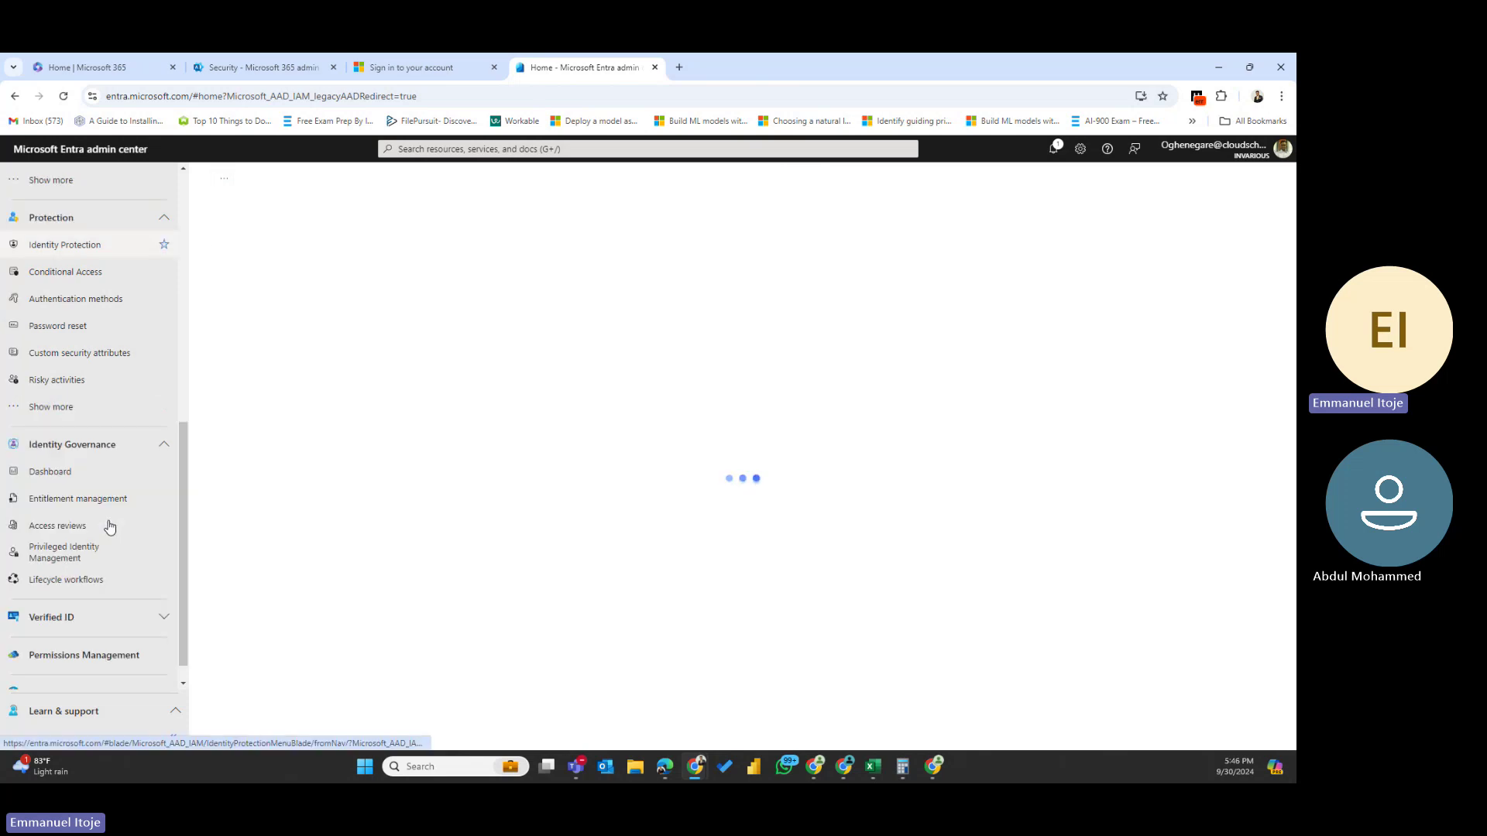
click(55, 383)
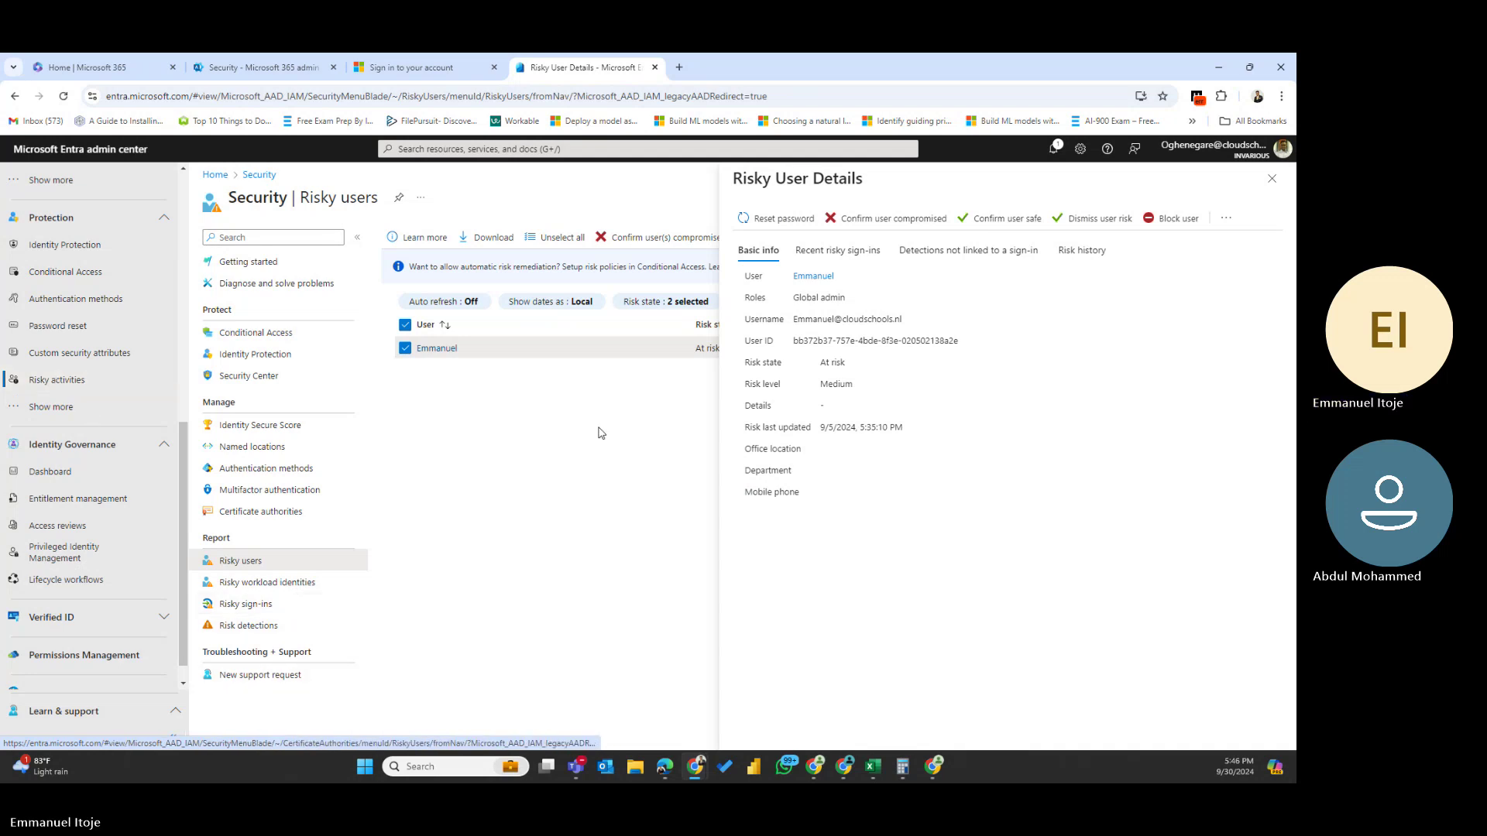
click(1272, 181)
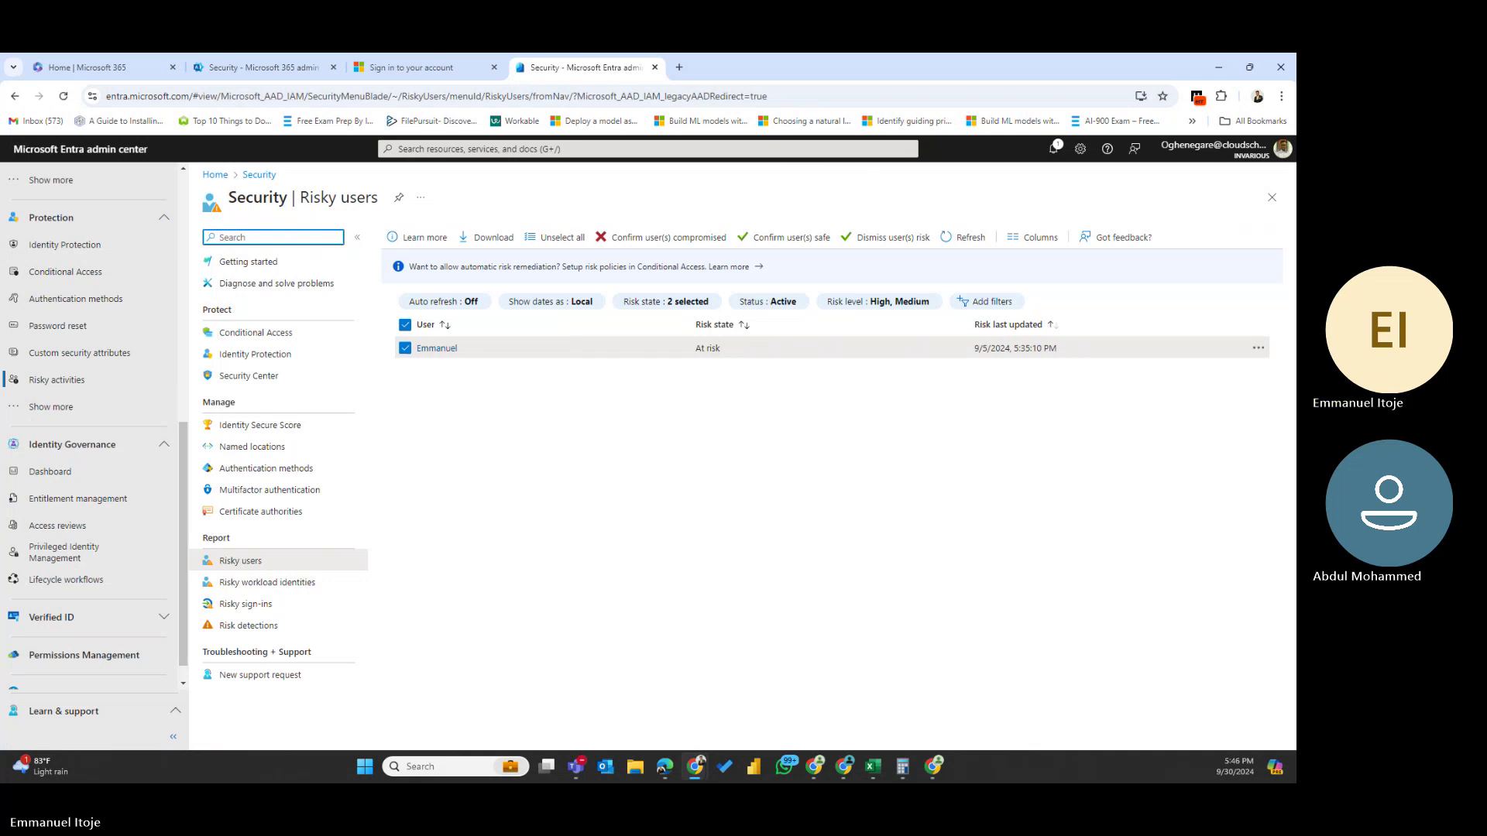
- Sign in to Defender with the work account, then move the 48.19% Secure Score card and put it back
click(412, 68)
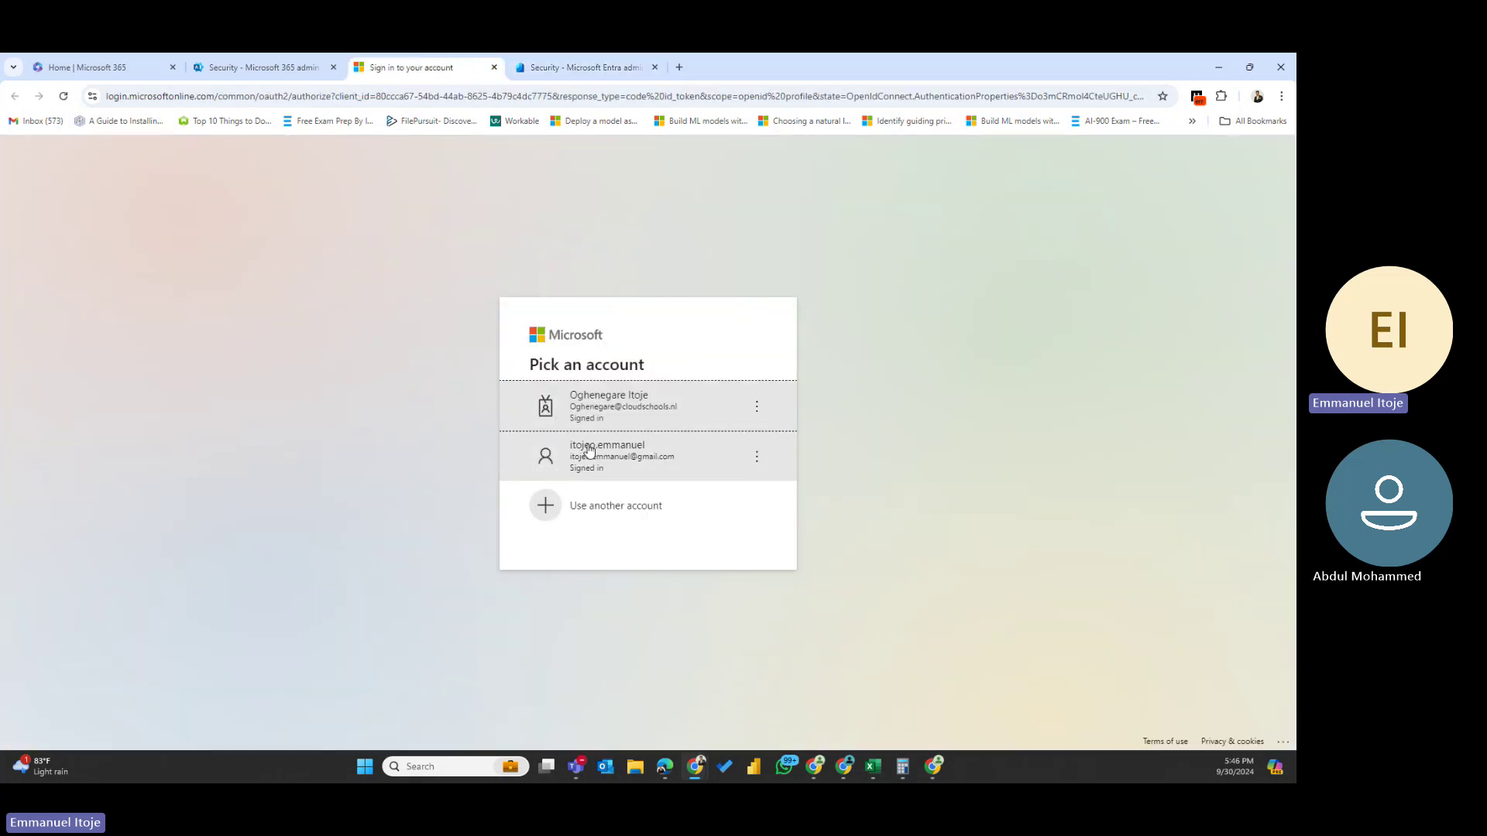
click(611, 399)
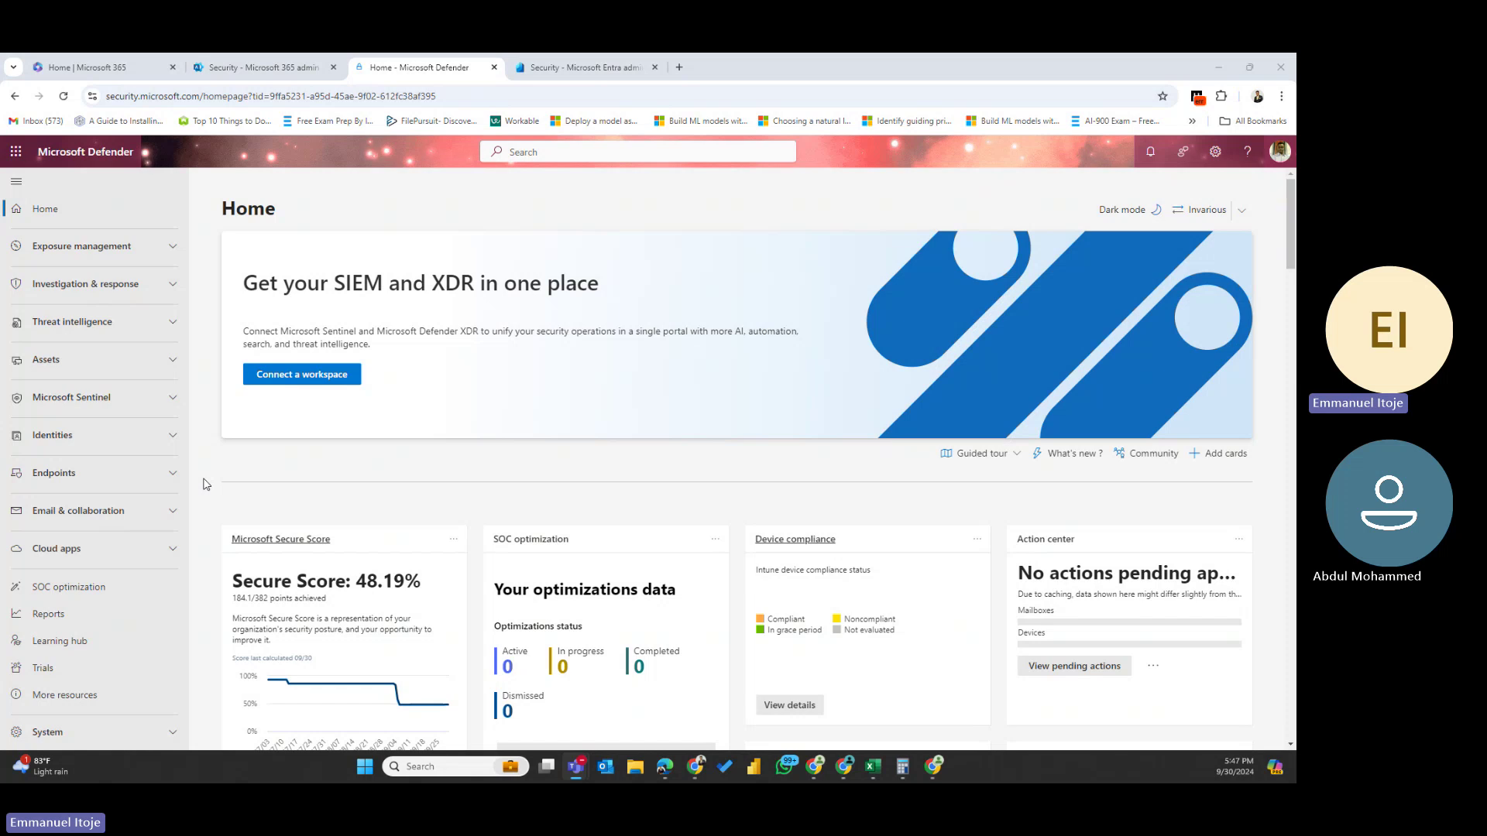
drag(424, 588, 223, 581)
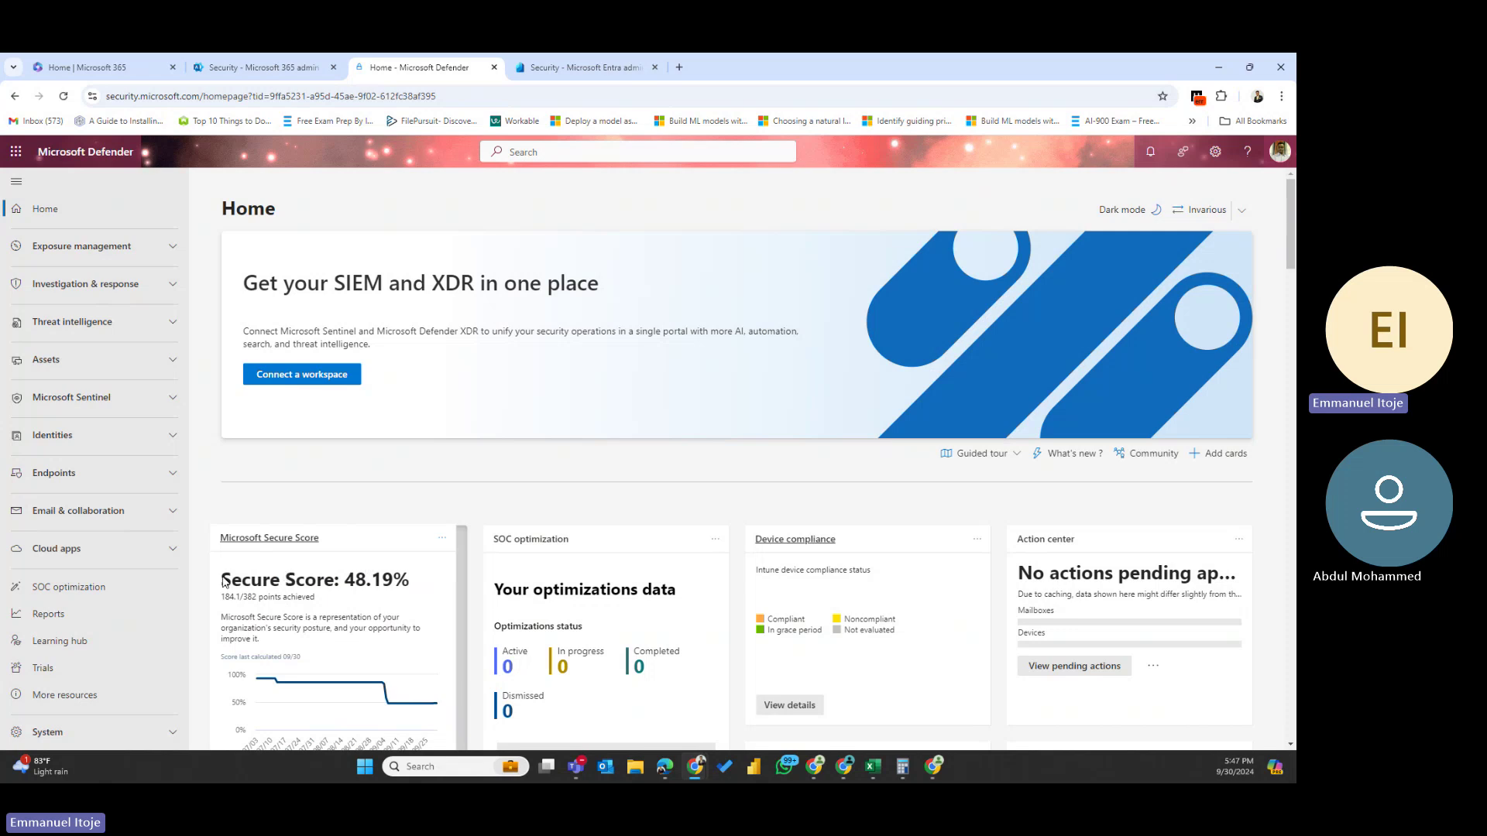
drag(223, 580, 284, 587)
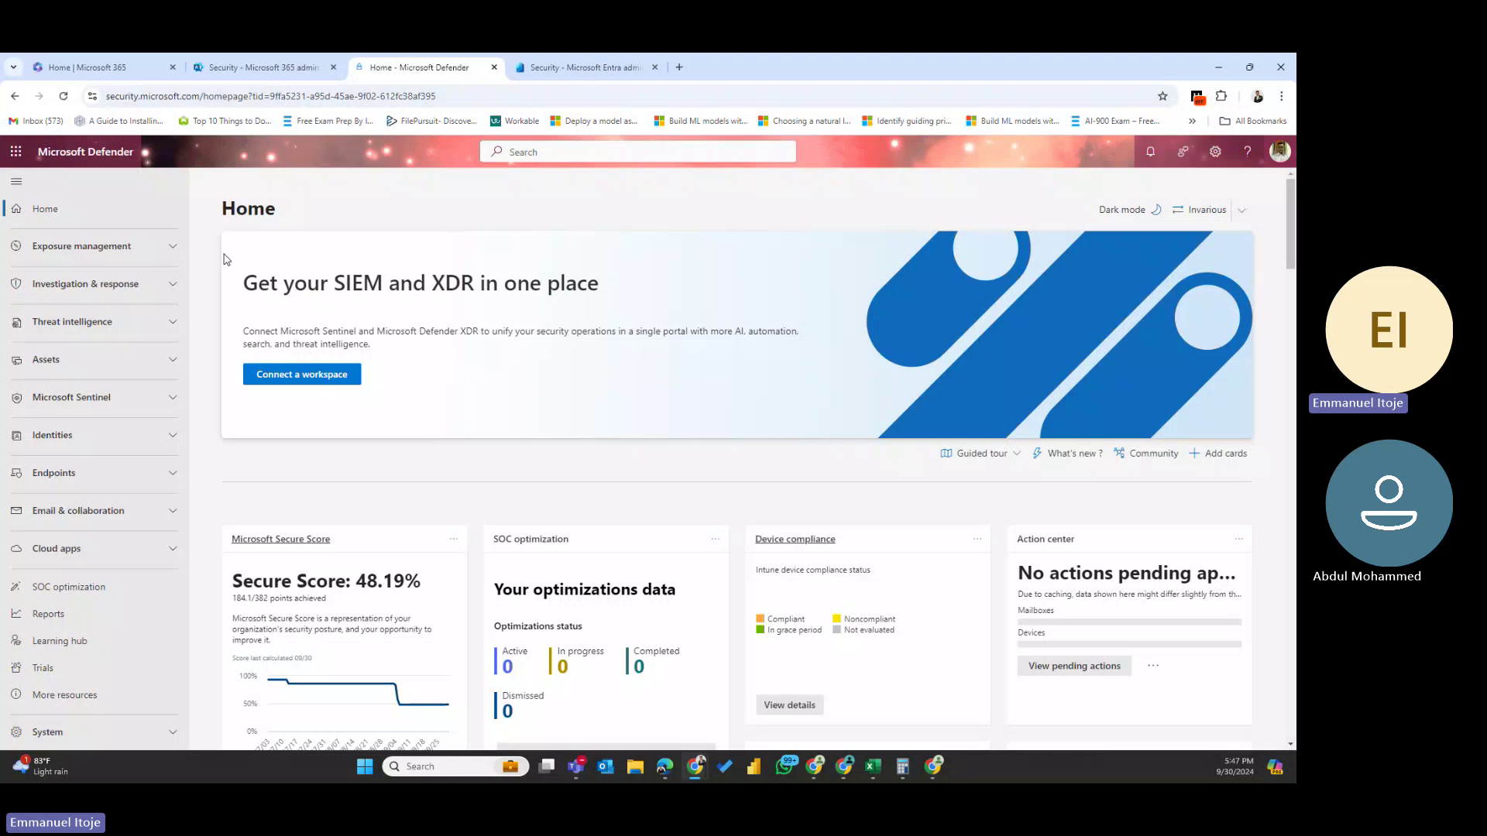
- Launch the Compliance center as Microsoft Purview with the work account, then return to Entra's Risky users
click(263, 67)
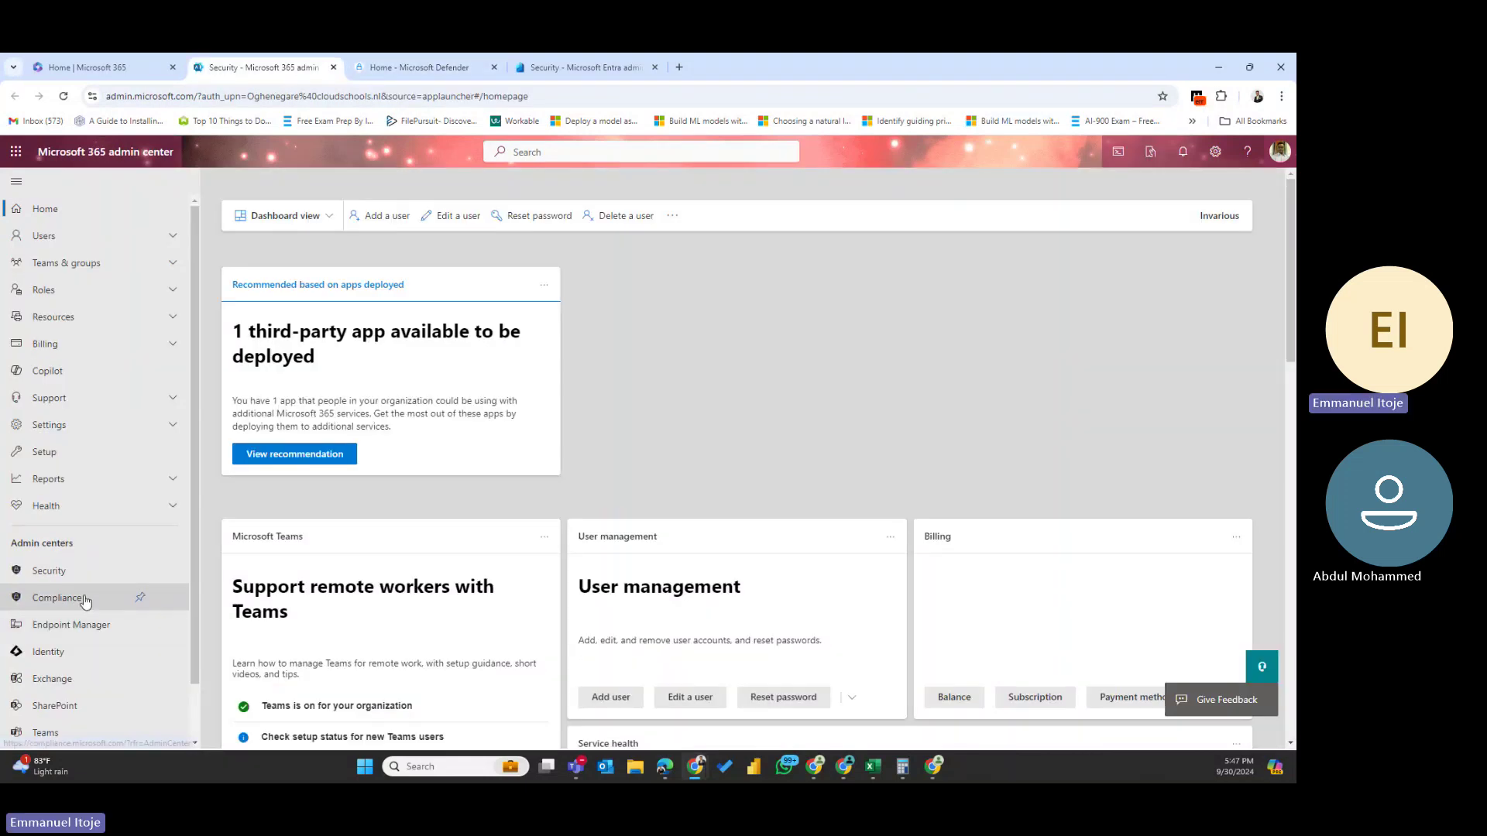
click(84, 597)
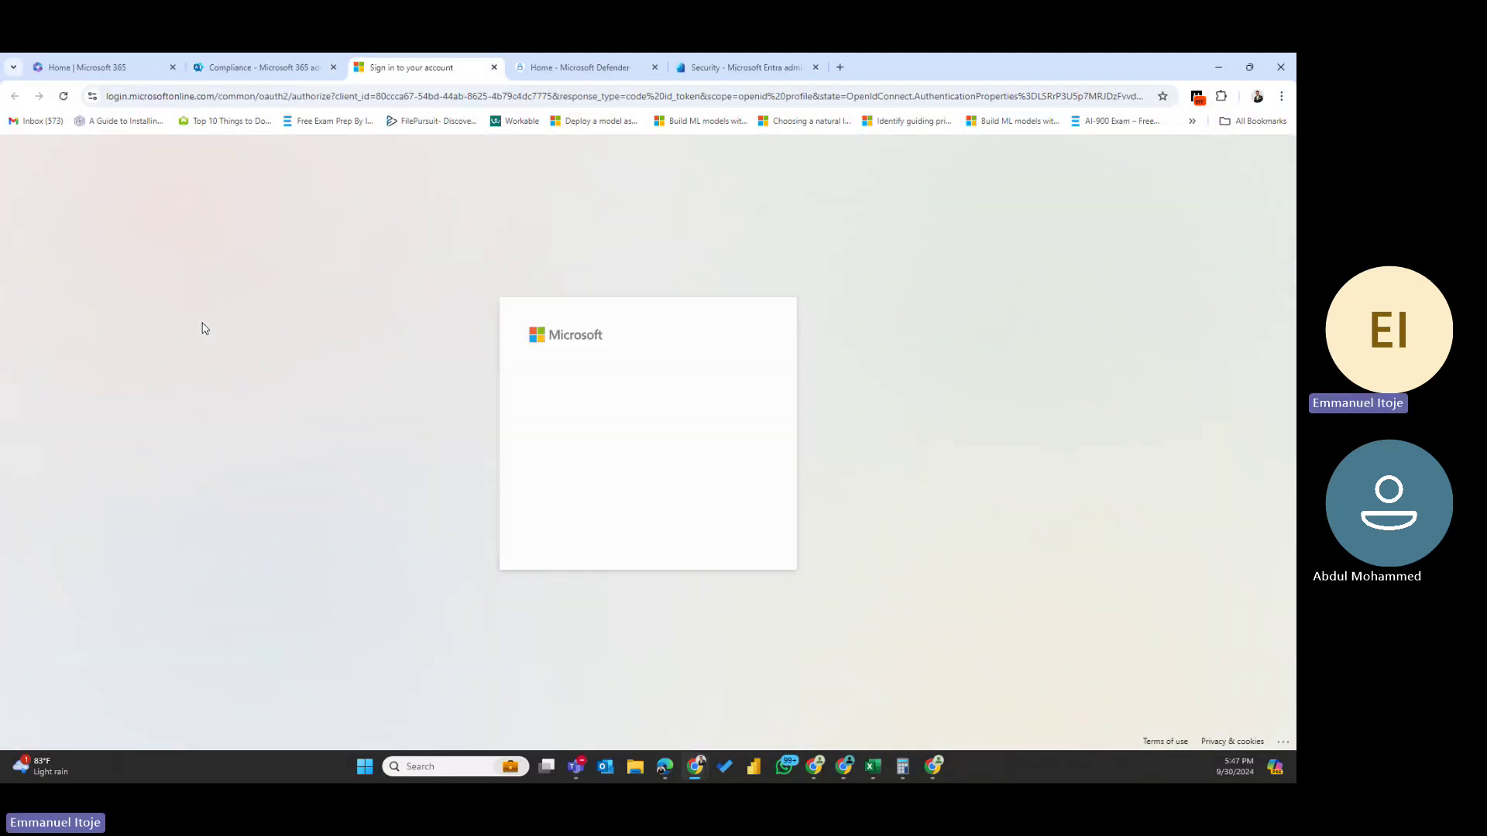
click(605, 416)
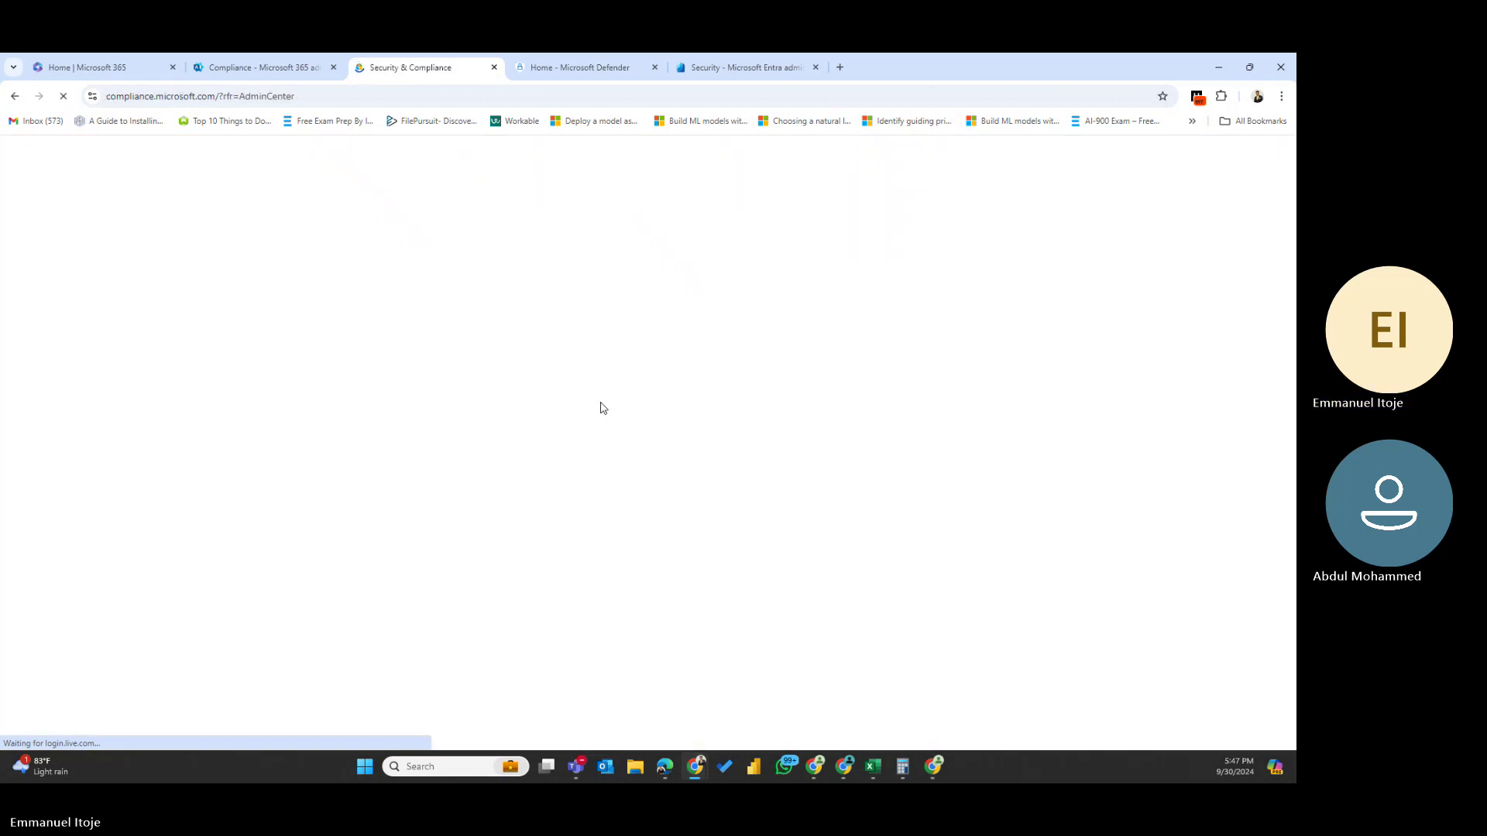
click(252, 63)
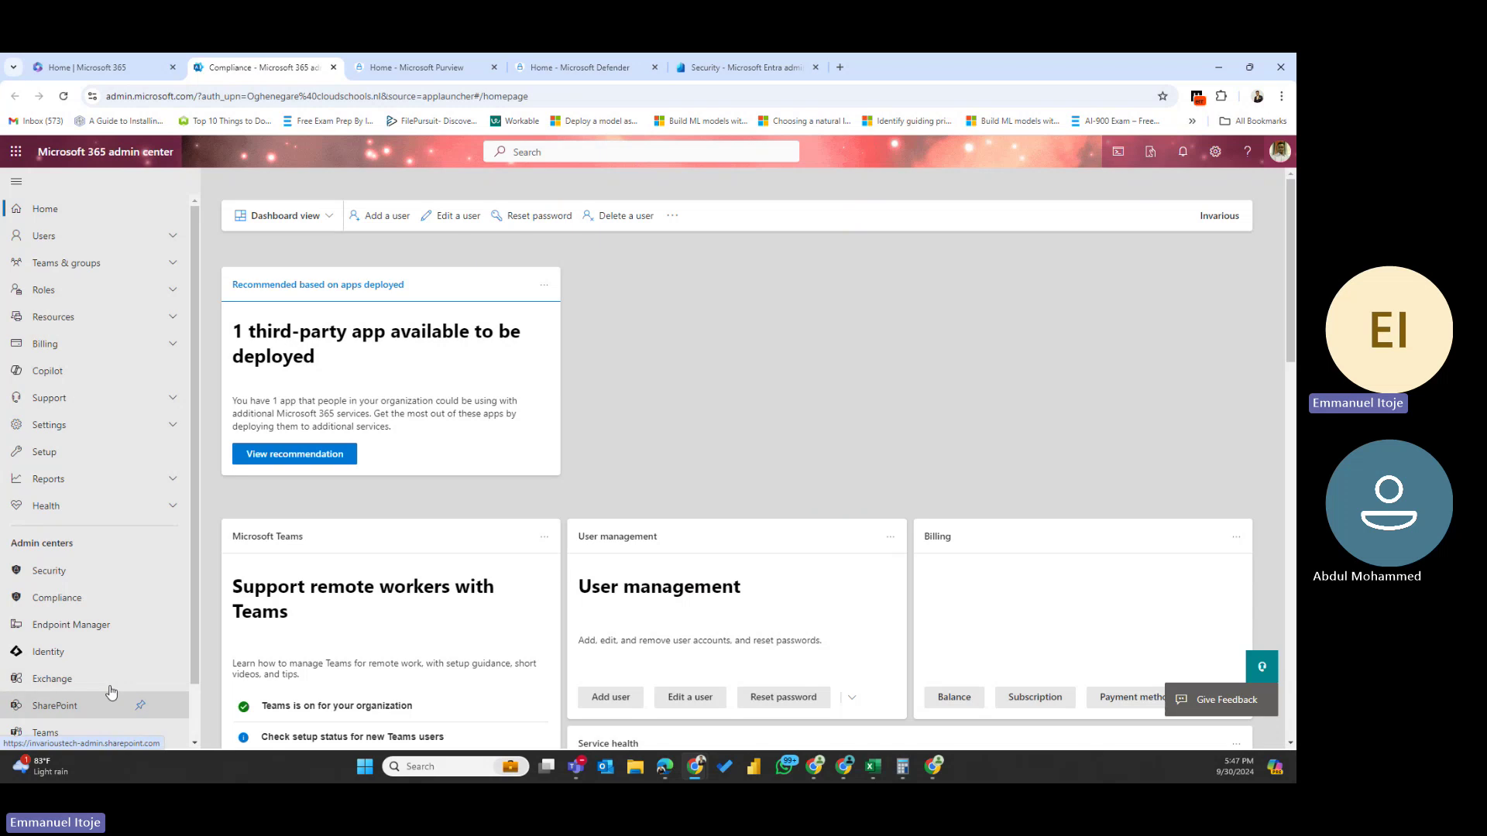
click(735, 61)
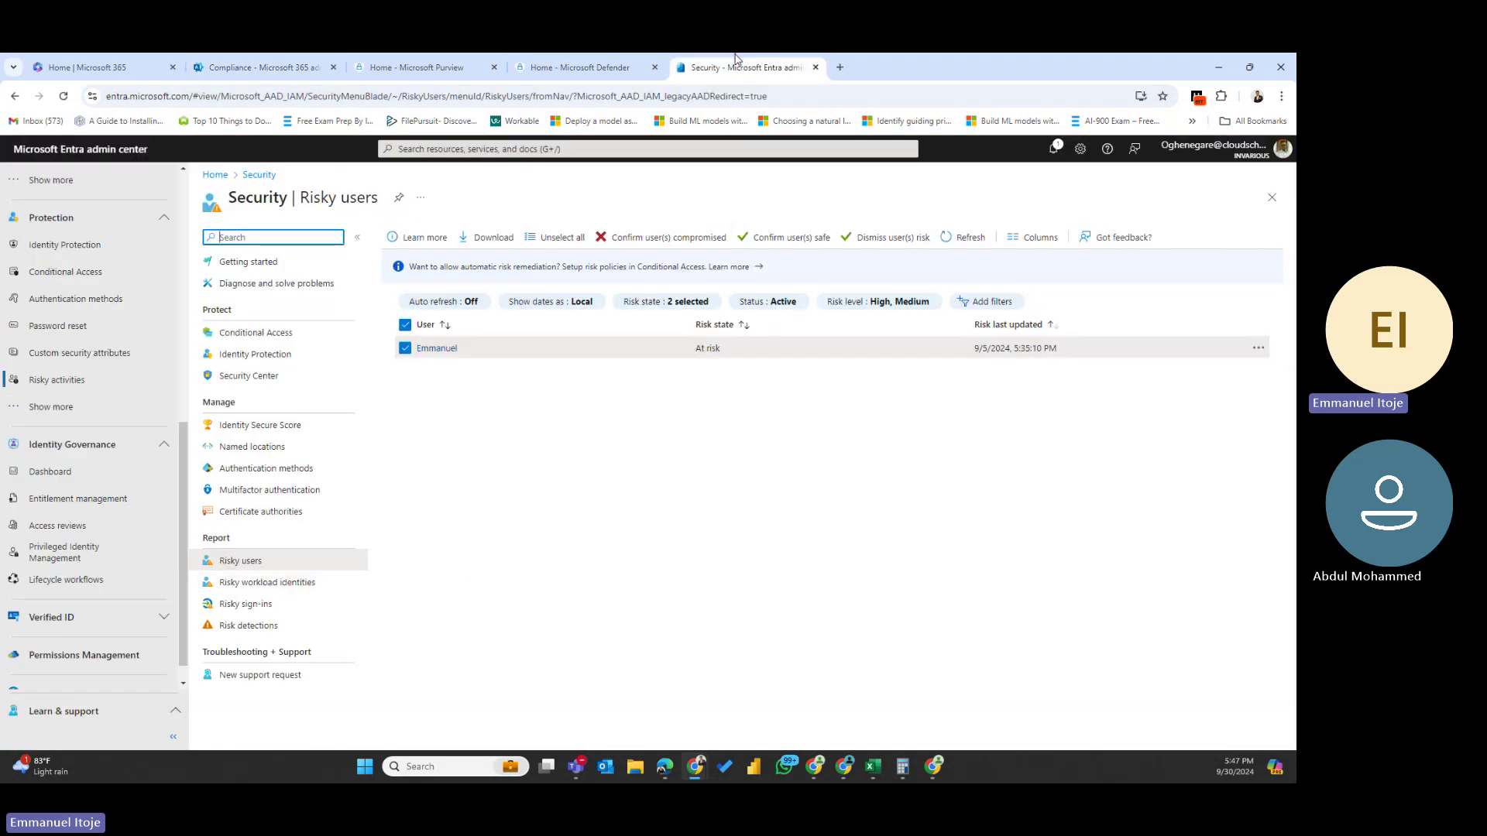
scroll(124, 422, up, 5)
- Search Entra for 'ide' and open Identity Secure Score, which shows 85.25%
scroll(112, 431, up, 2)
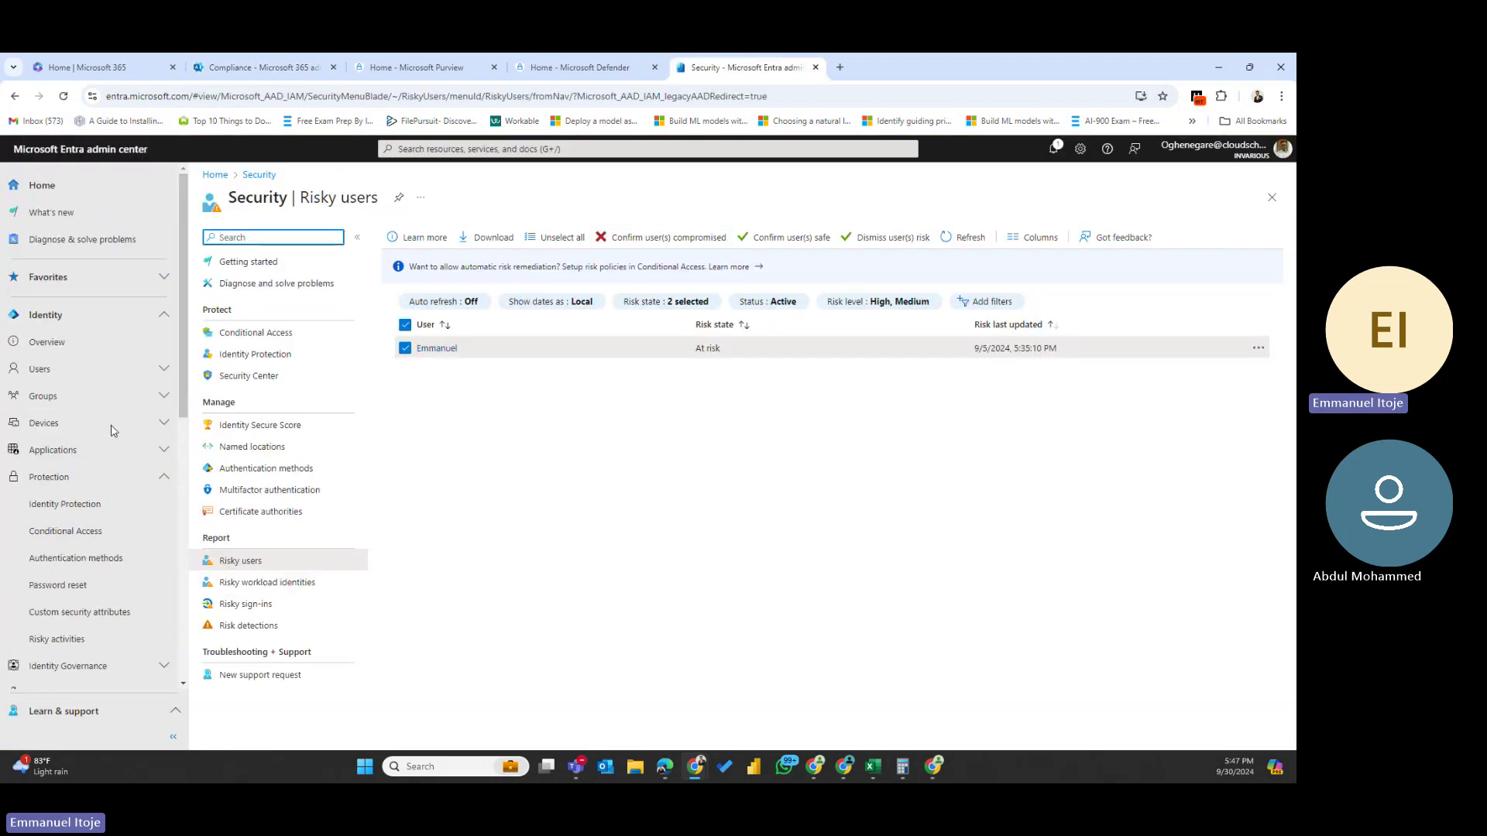
click(495, 147)
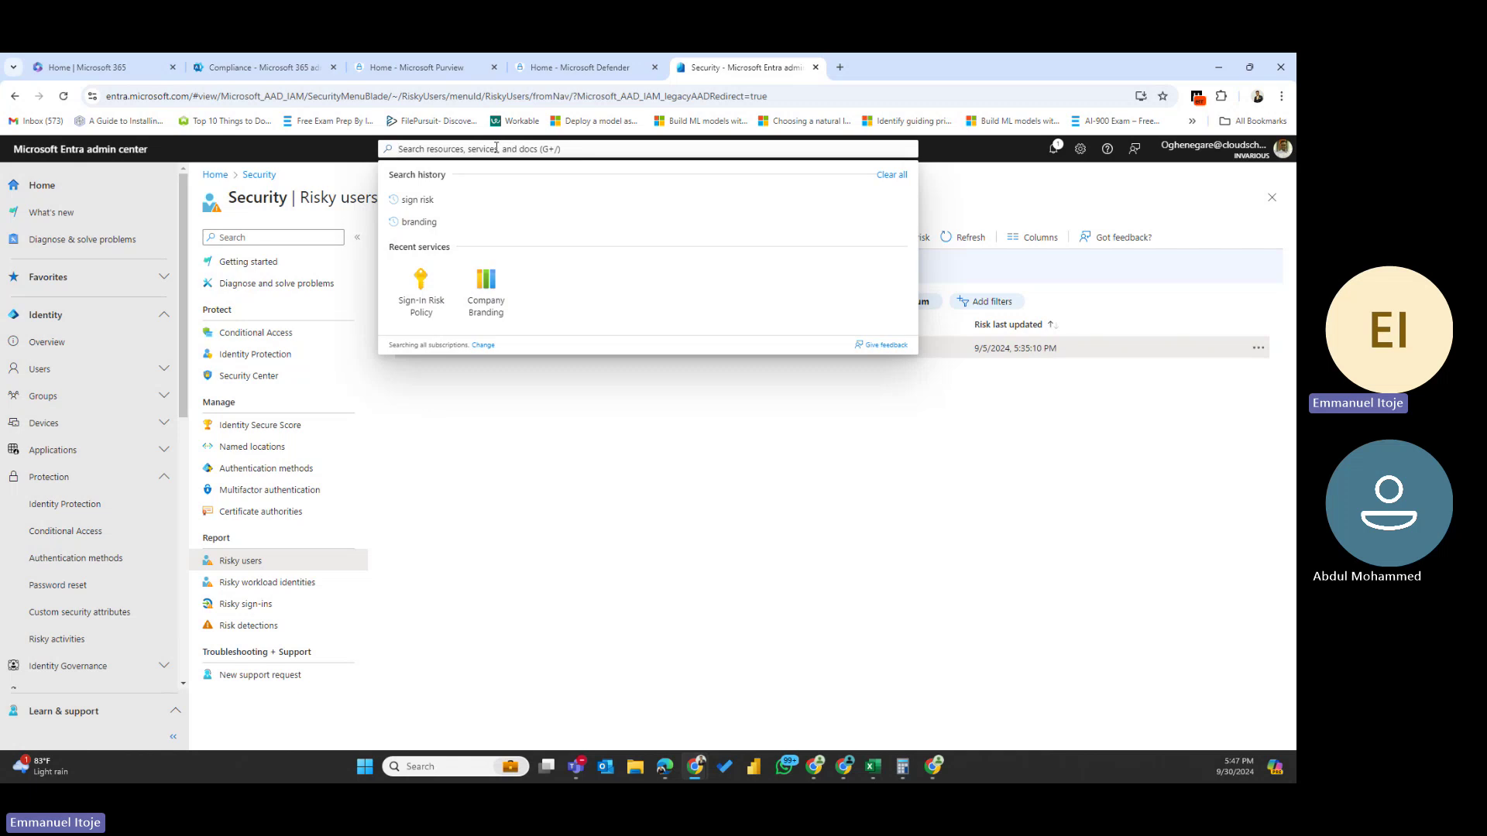
text(ide)
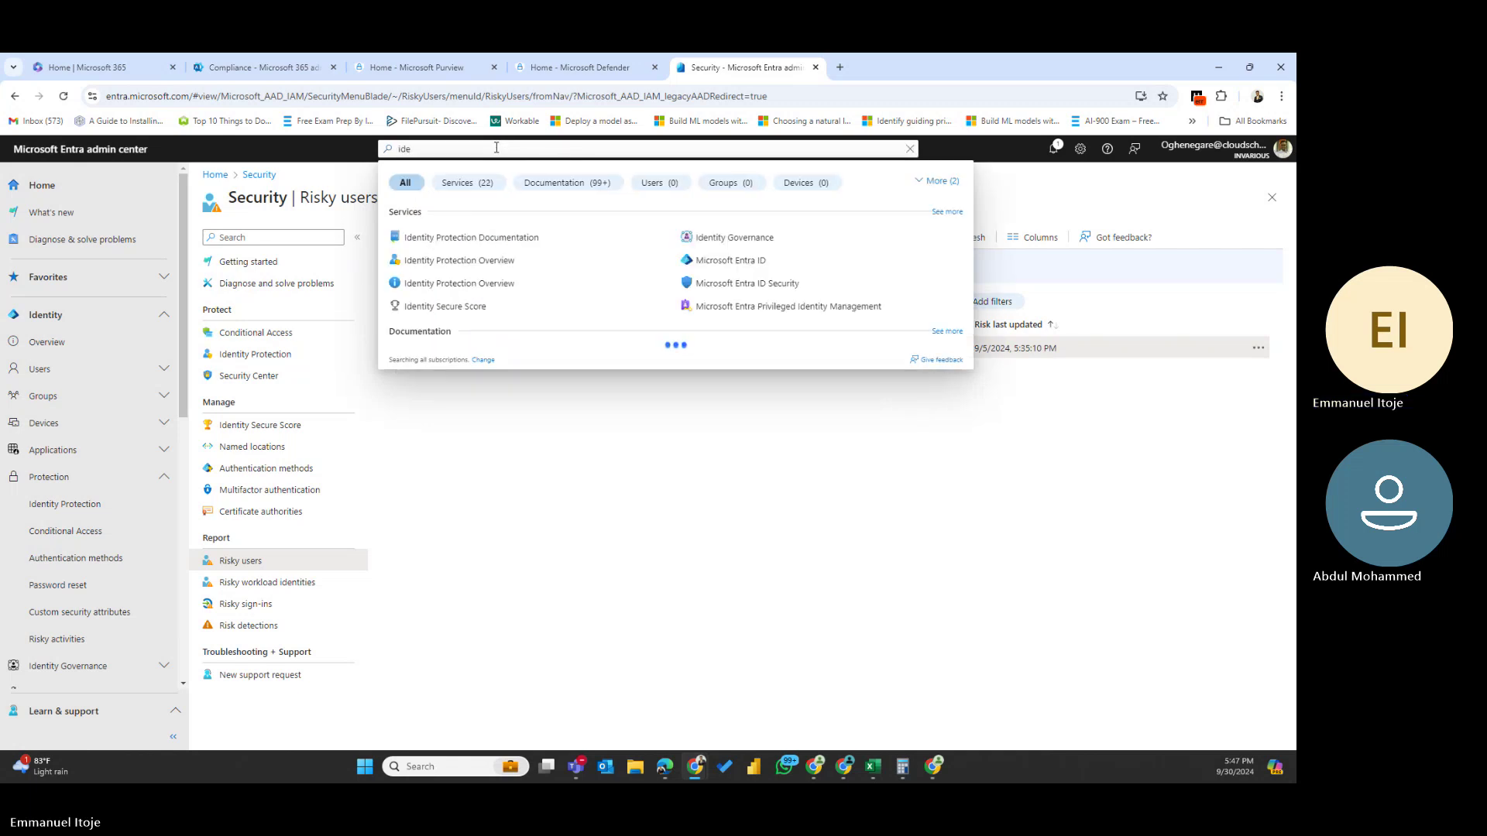
click(443, 306)
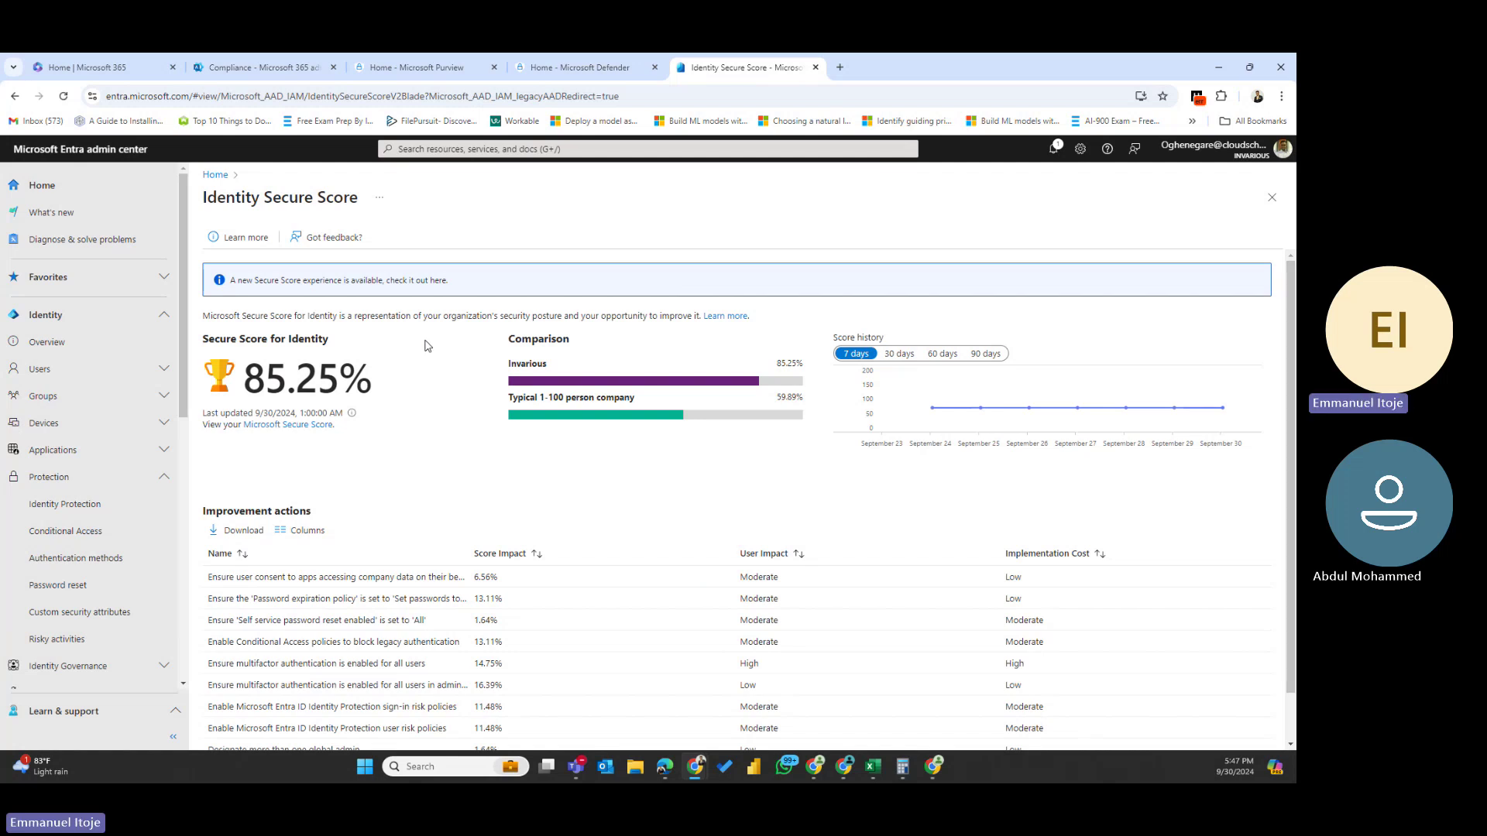
- Skim the Defender home page's Secure Score breakdown, then bring the Purview compliance portal forward
click(563, 70)
scroll(397, 647, down, 2)
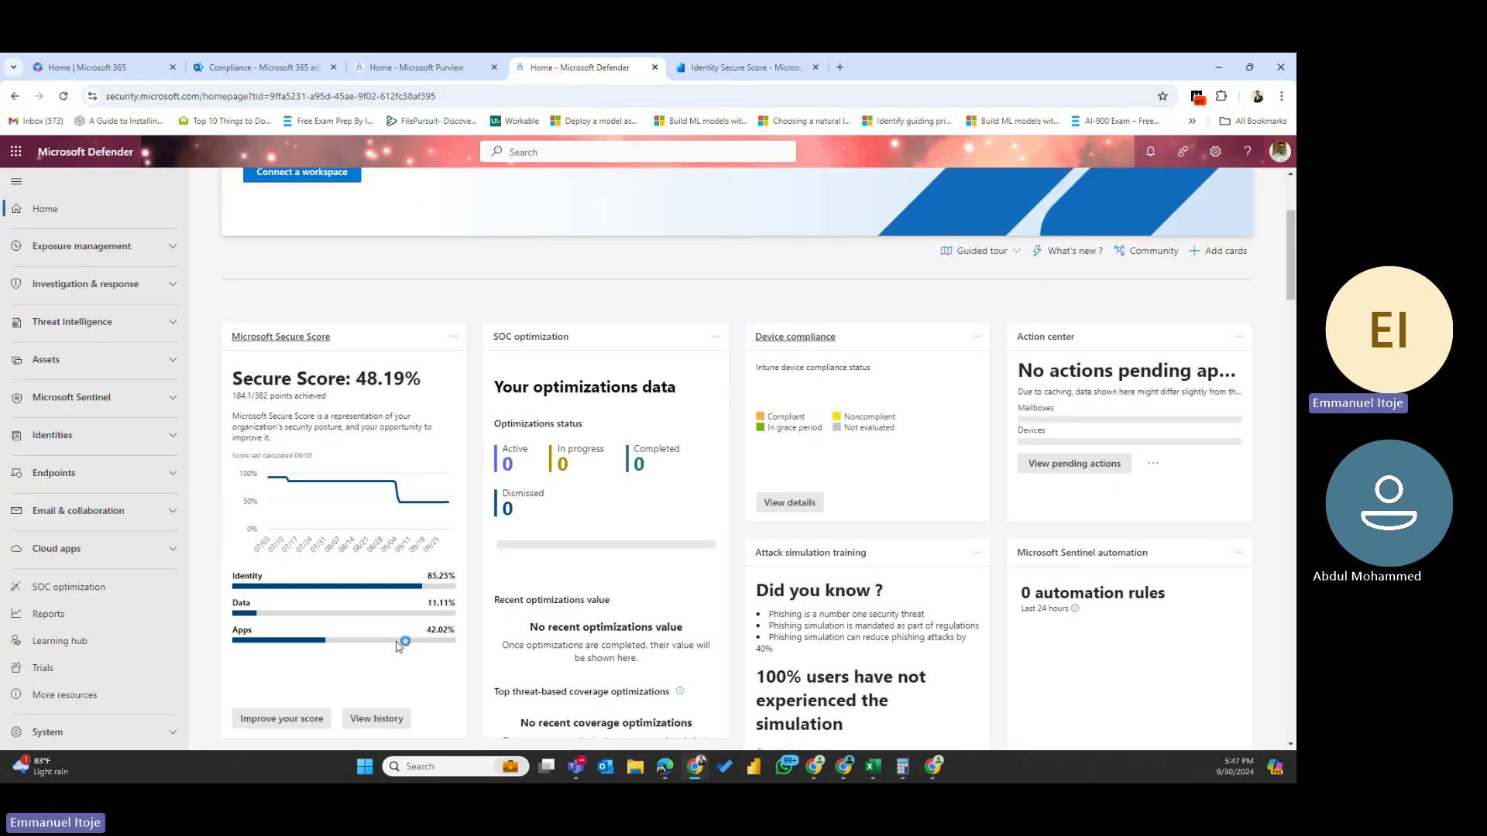
scroll(398, 646, down, 3)
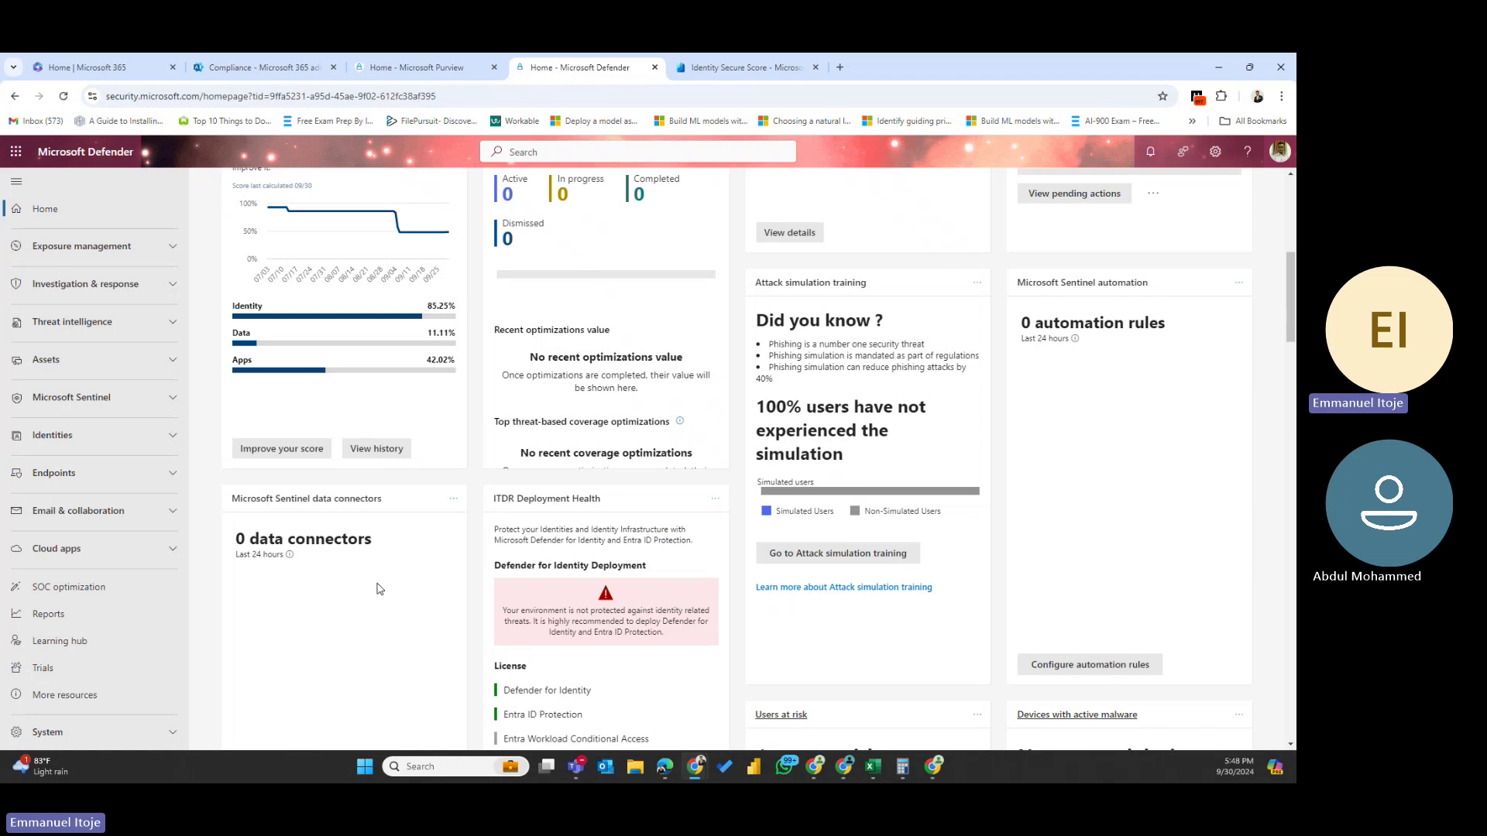
scroll(381, 592, up, 4)
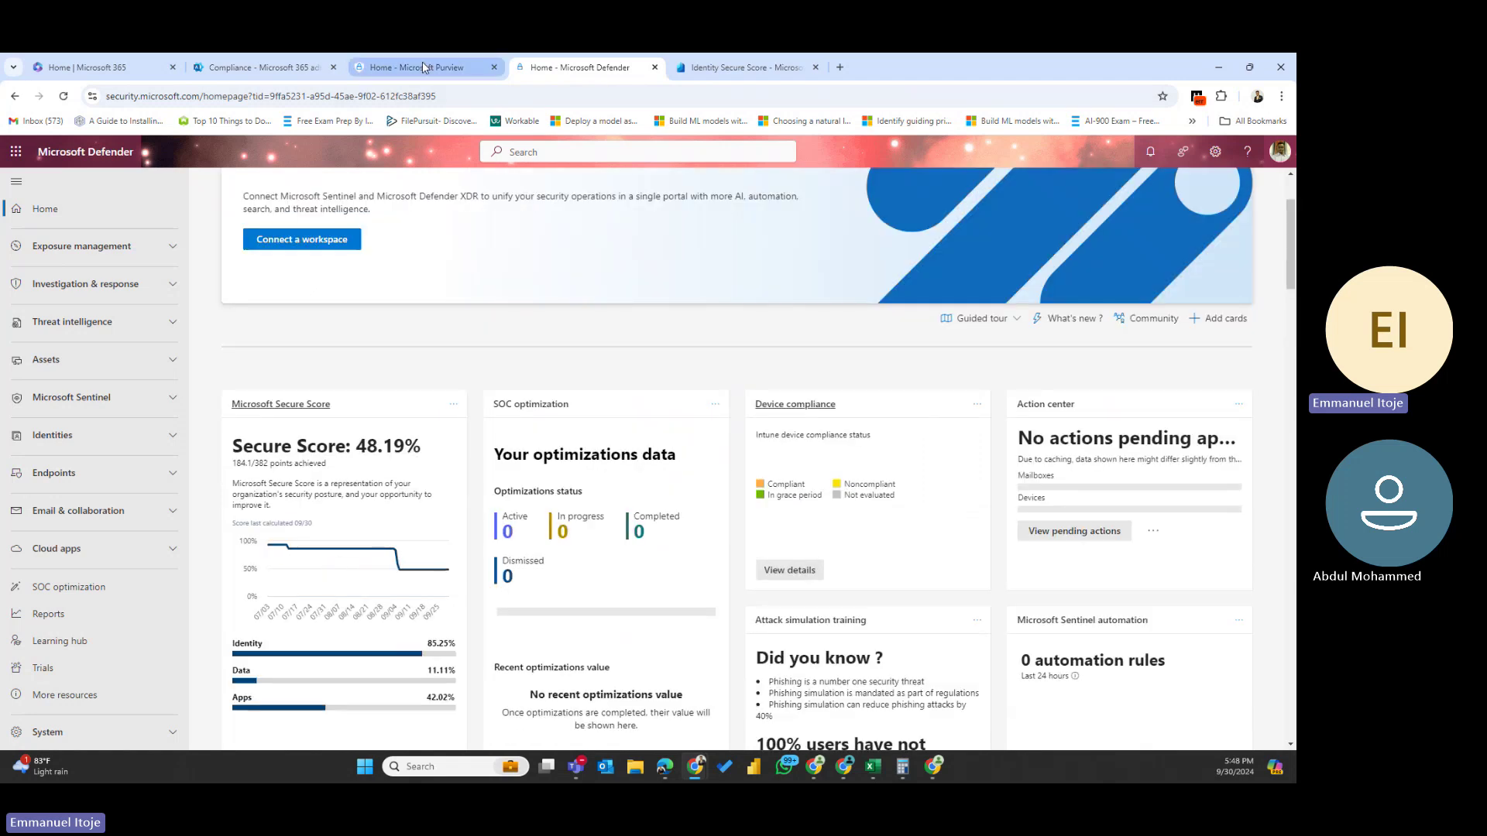
click(421, 64)
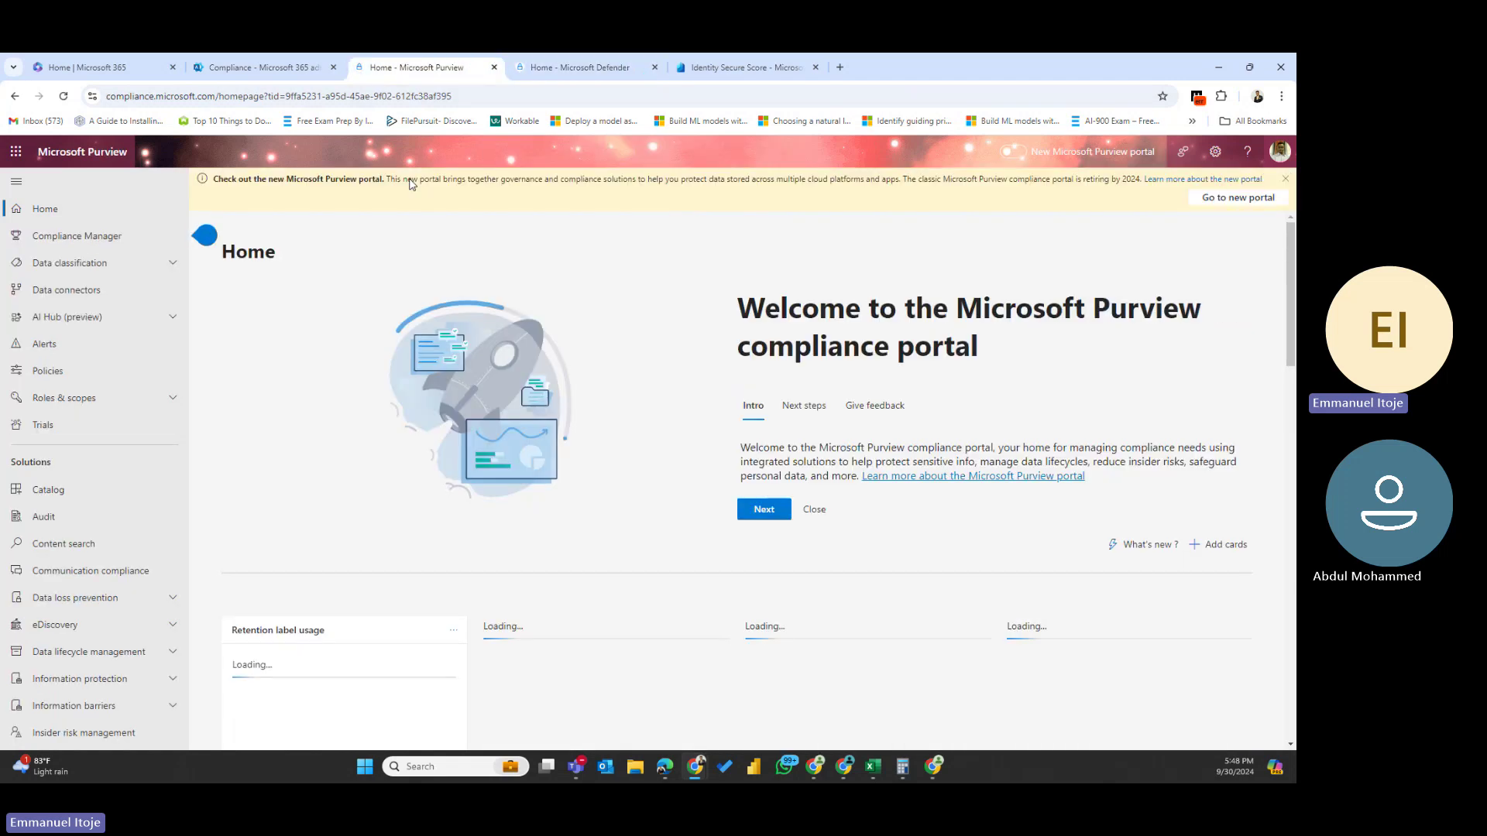
- Open Compliance Manager in Purview, then return to the Defender home page
click(97, 236)
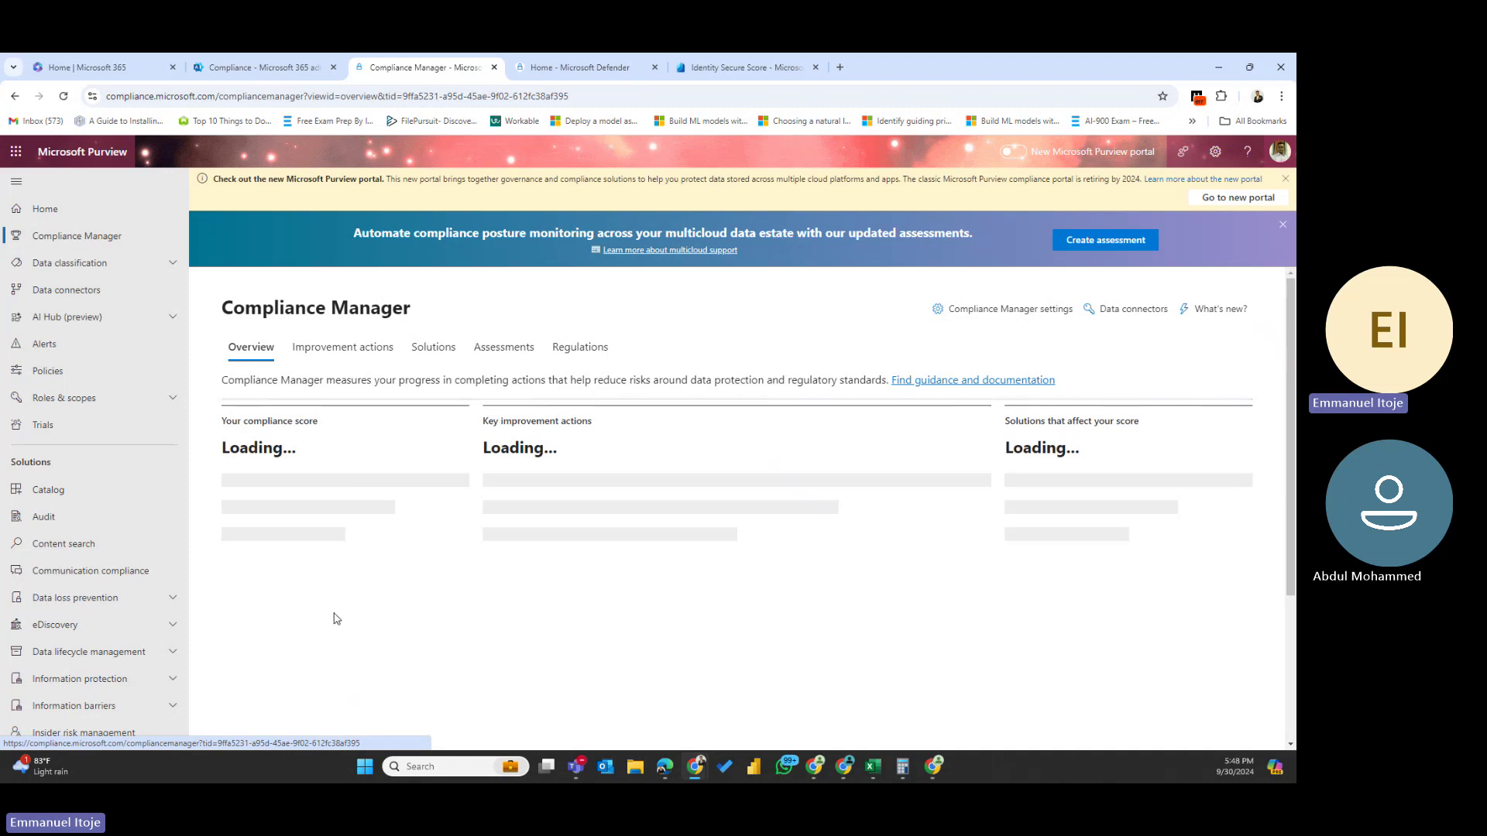
click(634, 59)
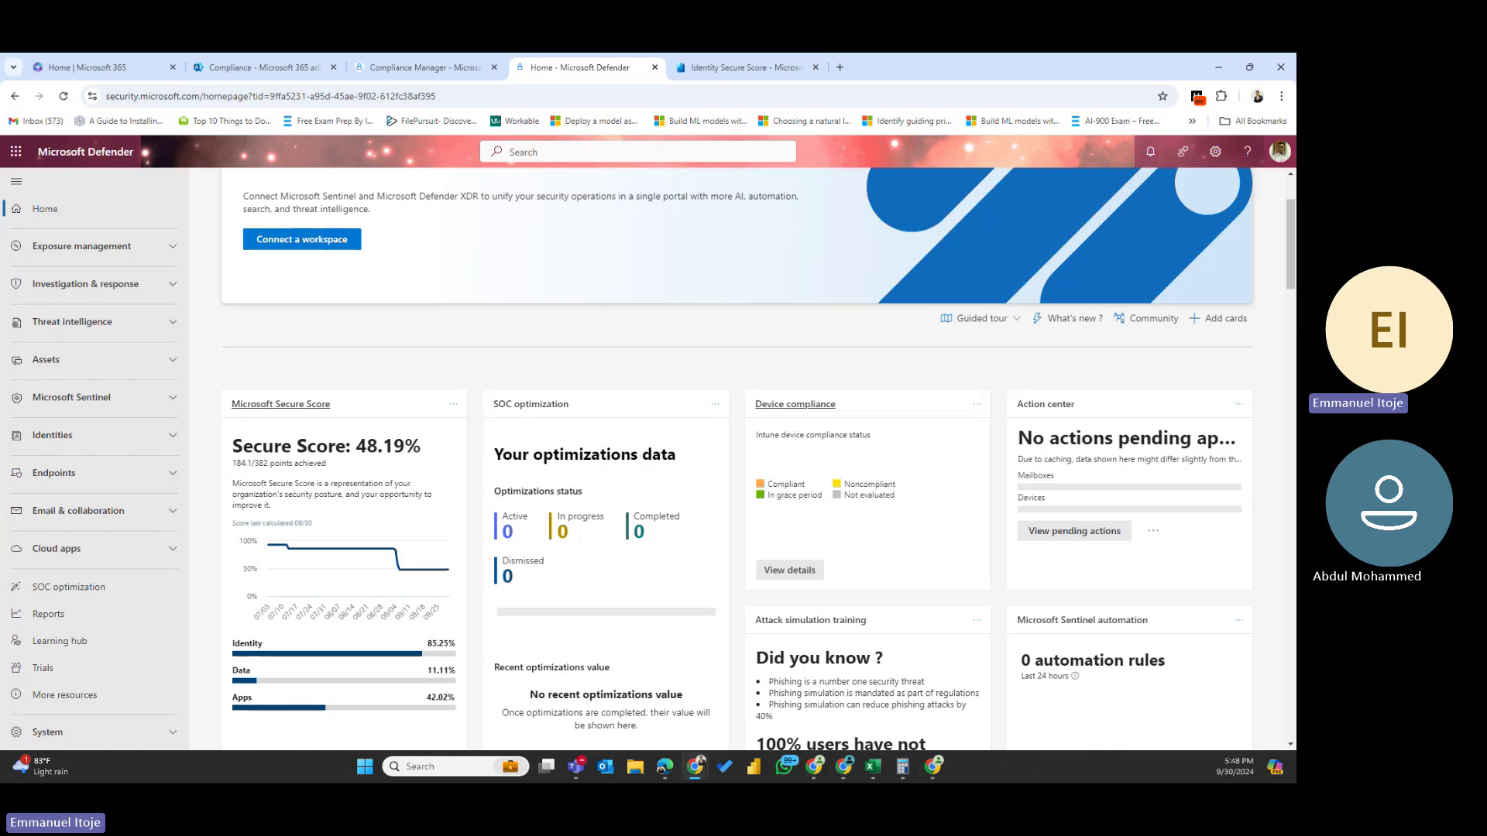
- Open Secure score under Exposure management, showing 48.19% and 55 actions to address
click(84, 246)
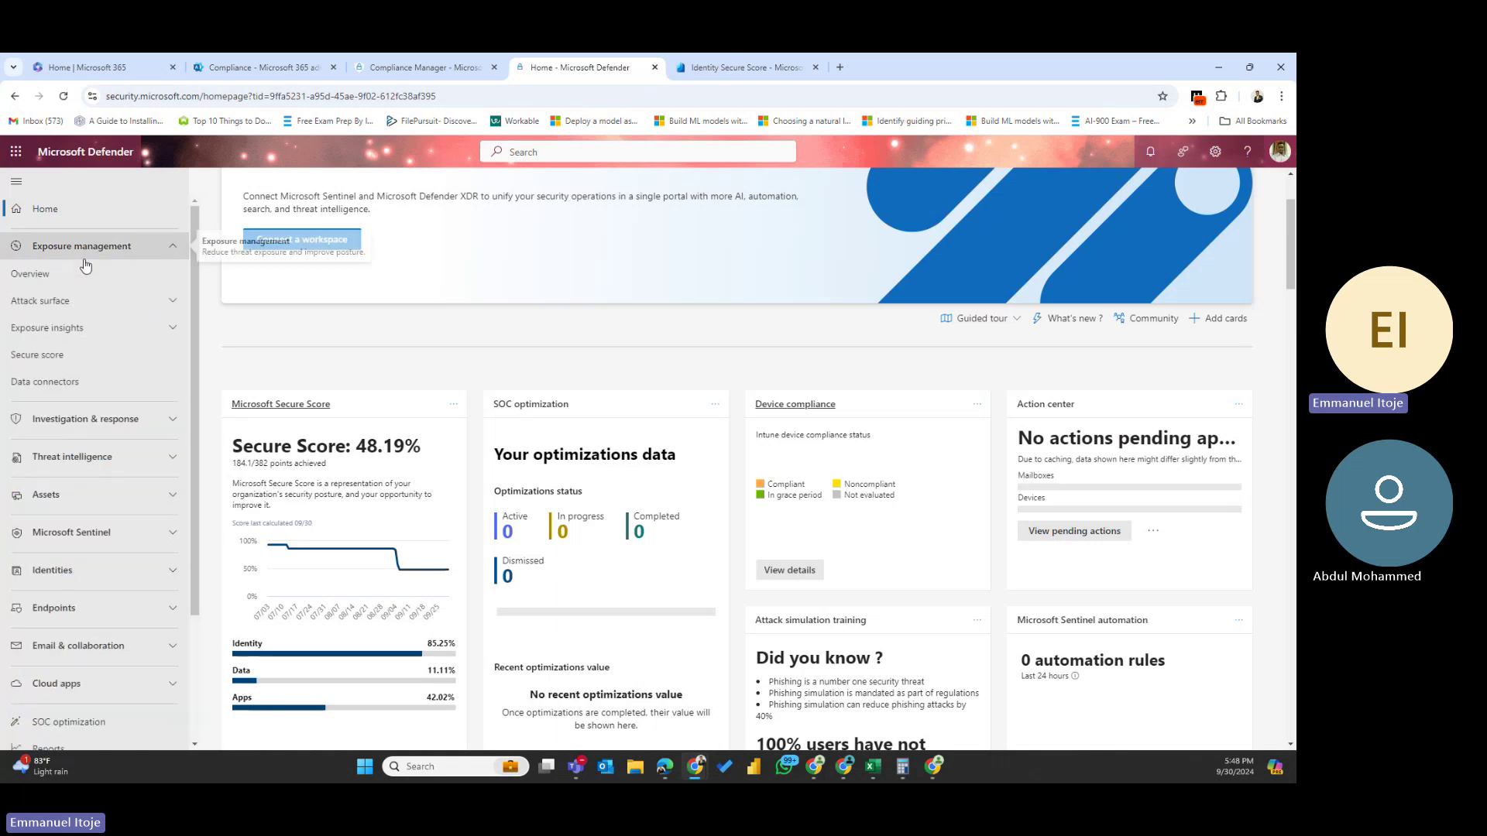
click(43, 356)
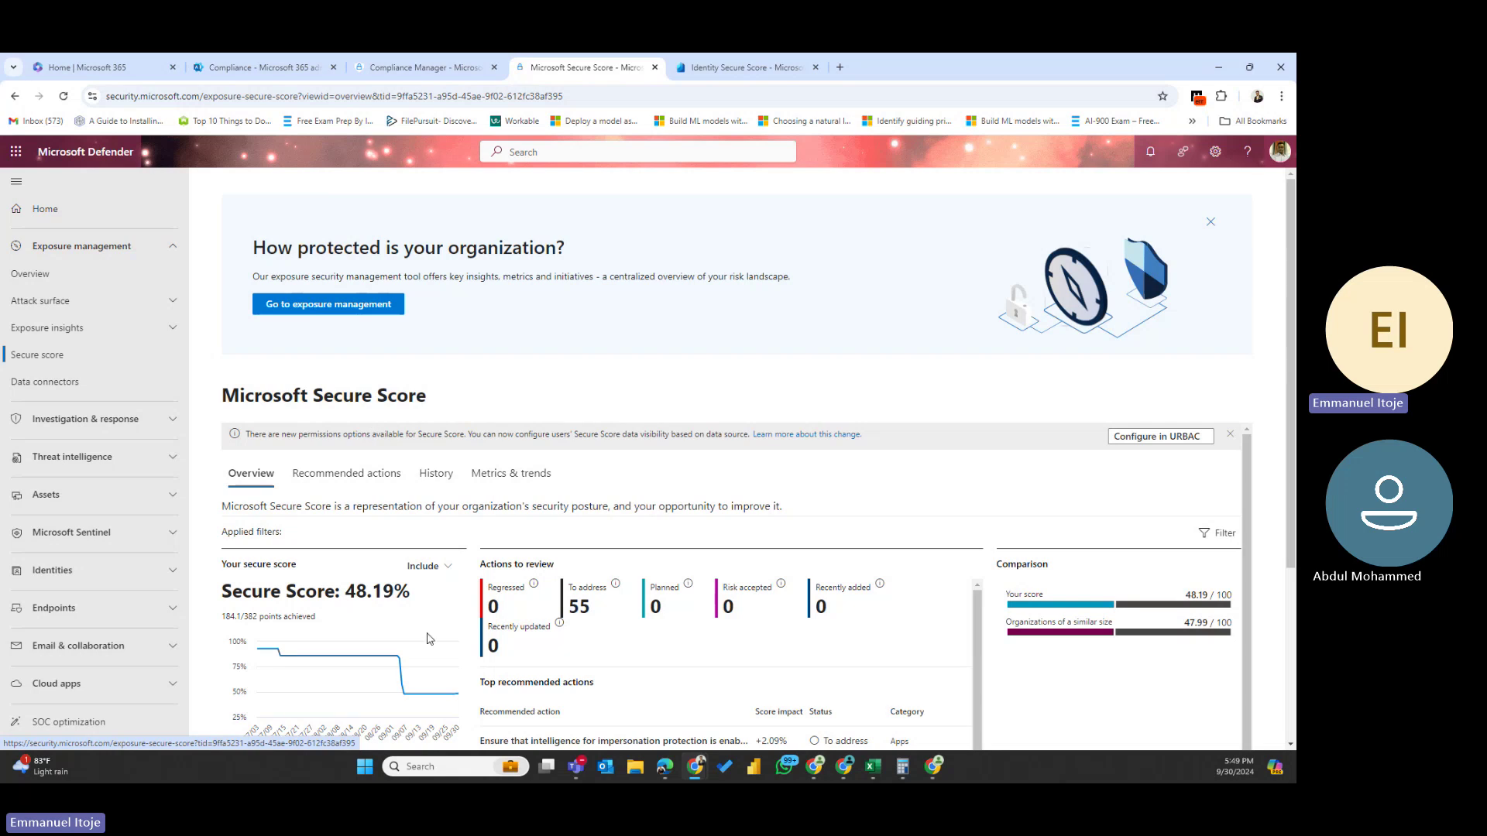
scroll(429, 638, down, 3)
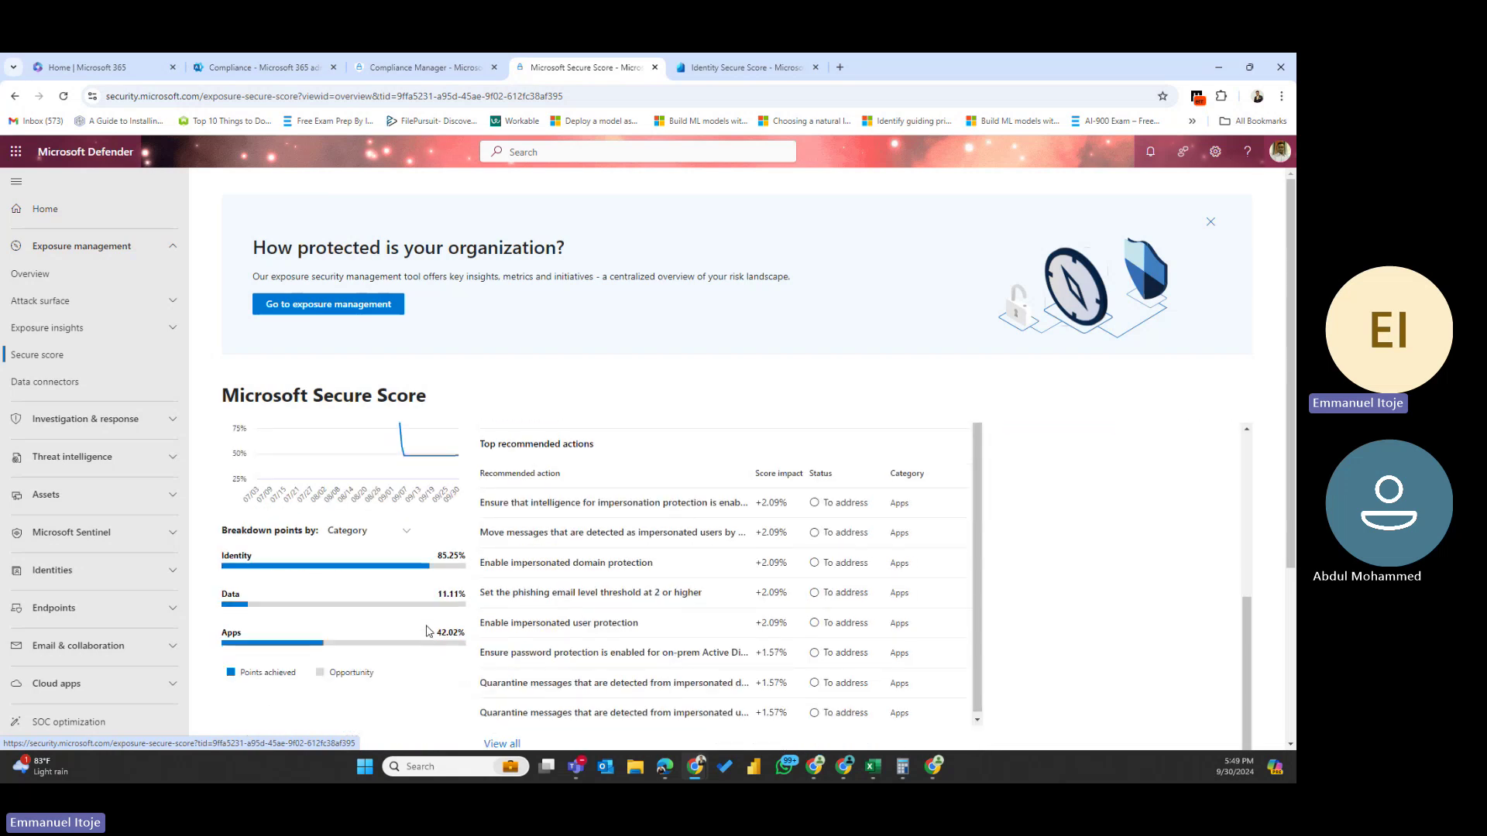
mouse_move(274, 564)
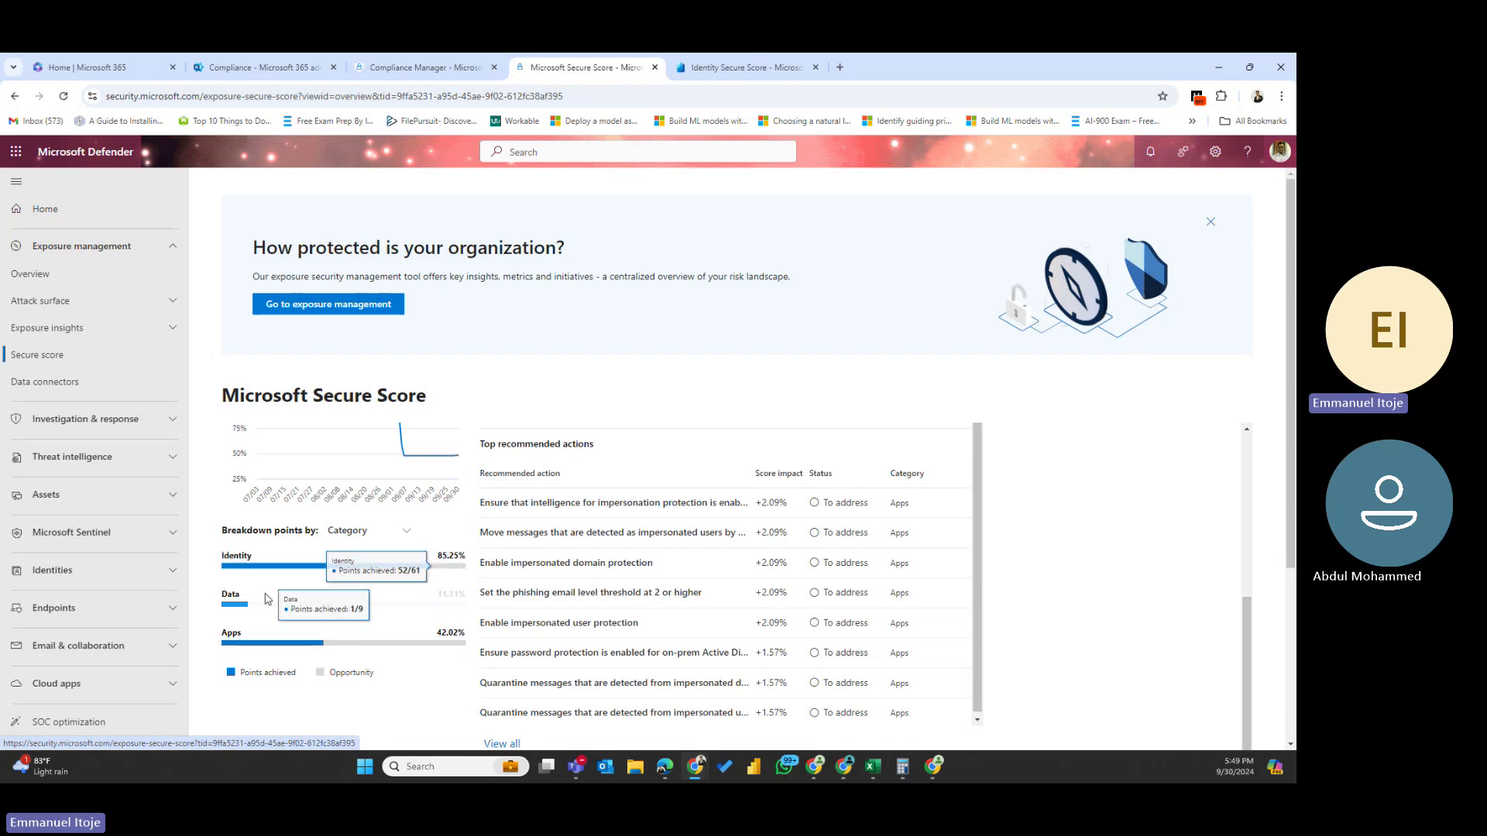
mouse_move(444, 607)
mouse_move(287, 651)
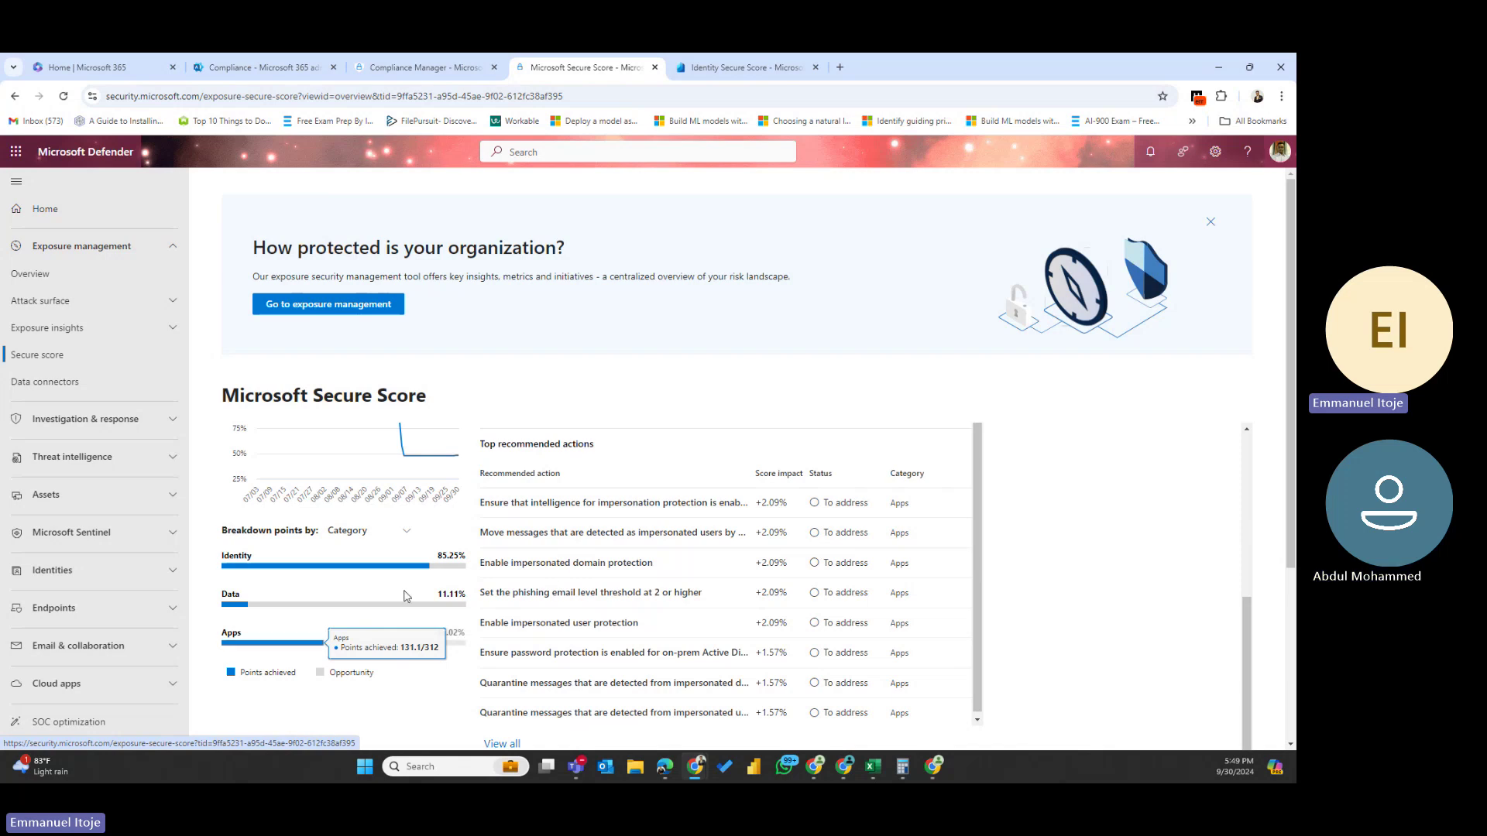
scroll(287, 650, up, 3)
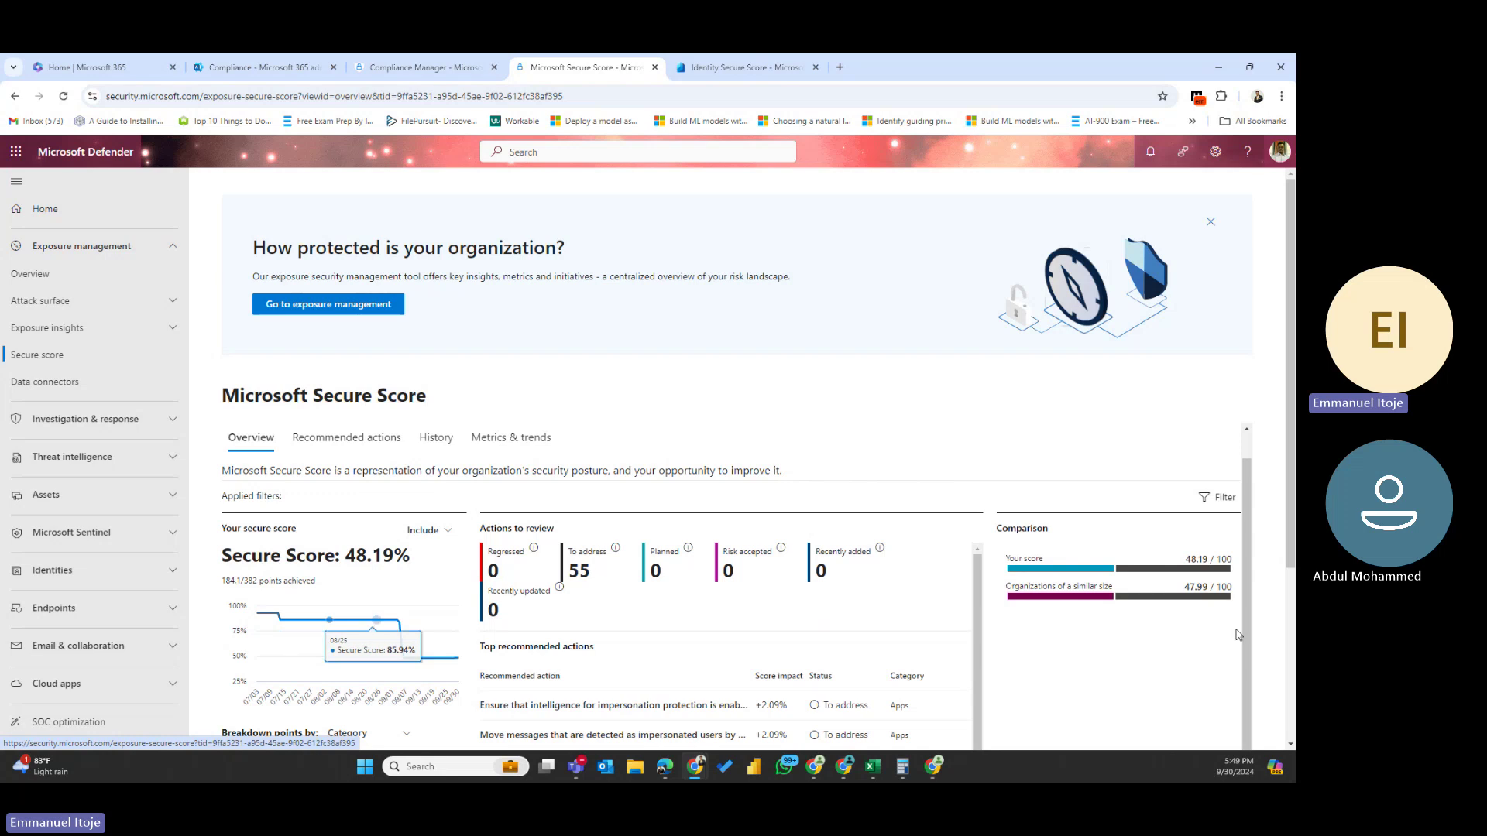
mouse_move(1117, 592)
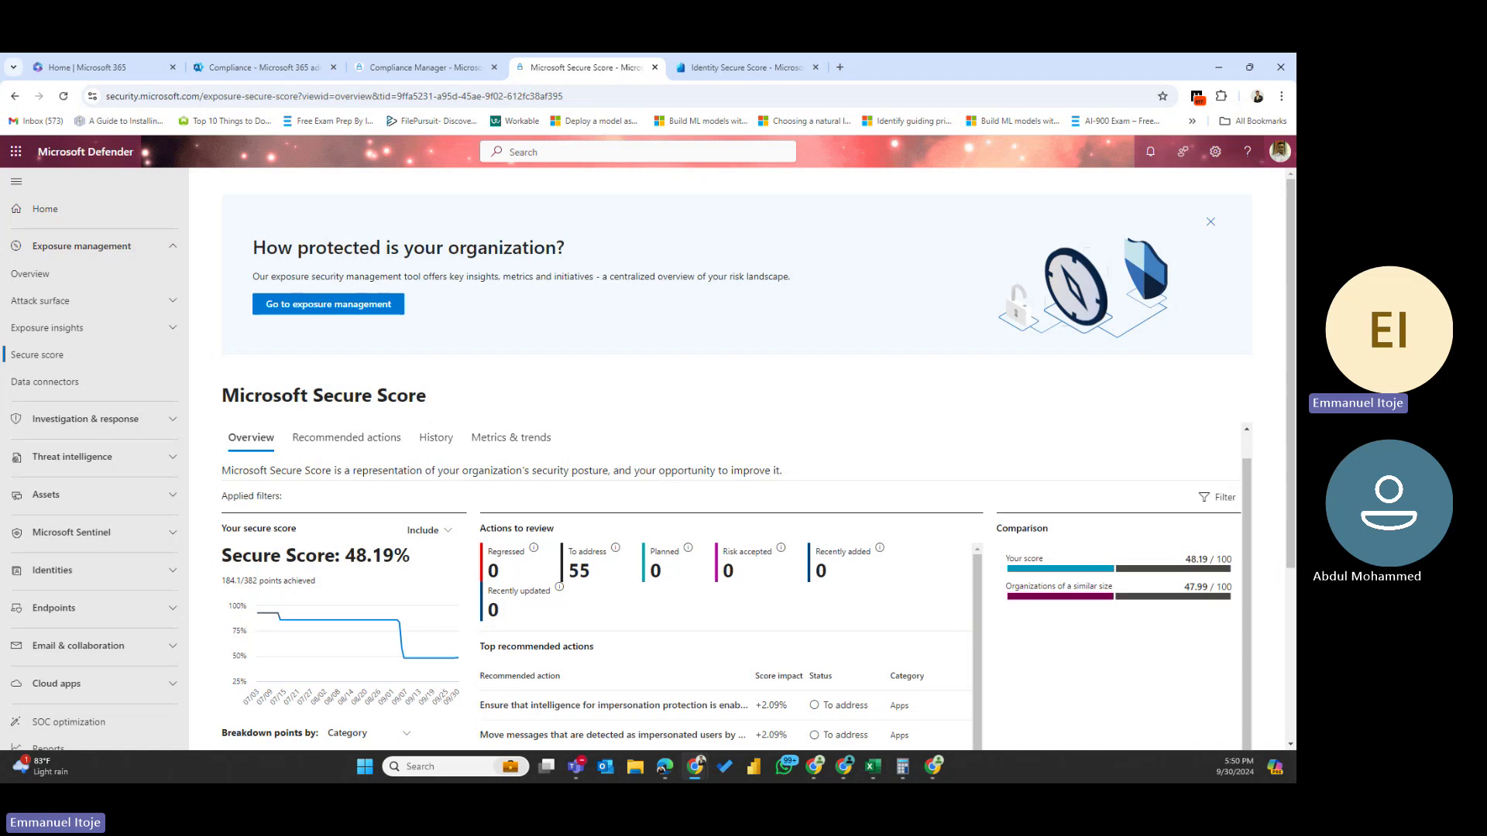
- Show the Recommended actions tab and scroll through the 102 actions ranked by score impact
click(335, 443)
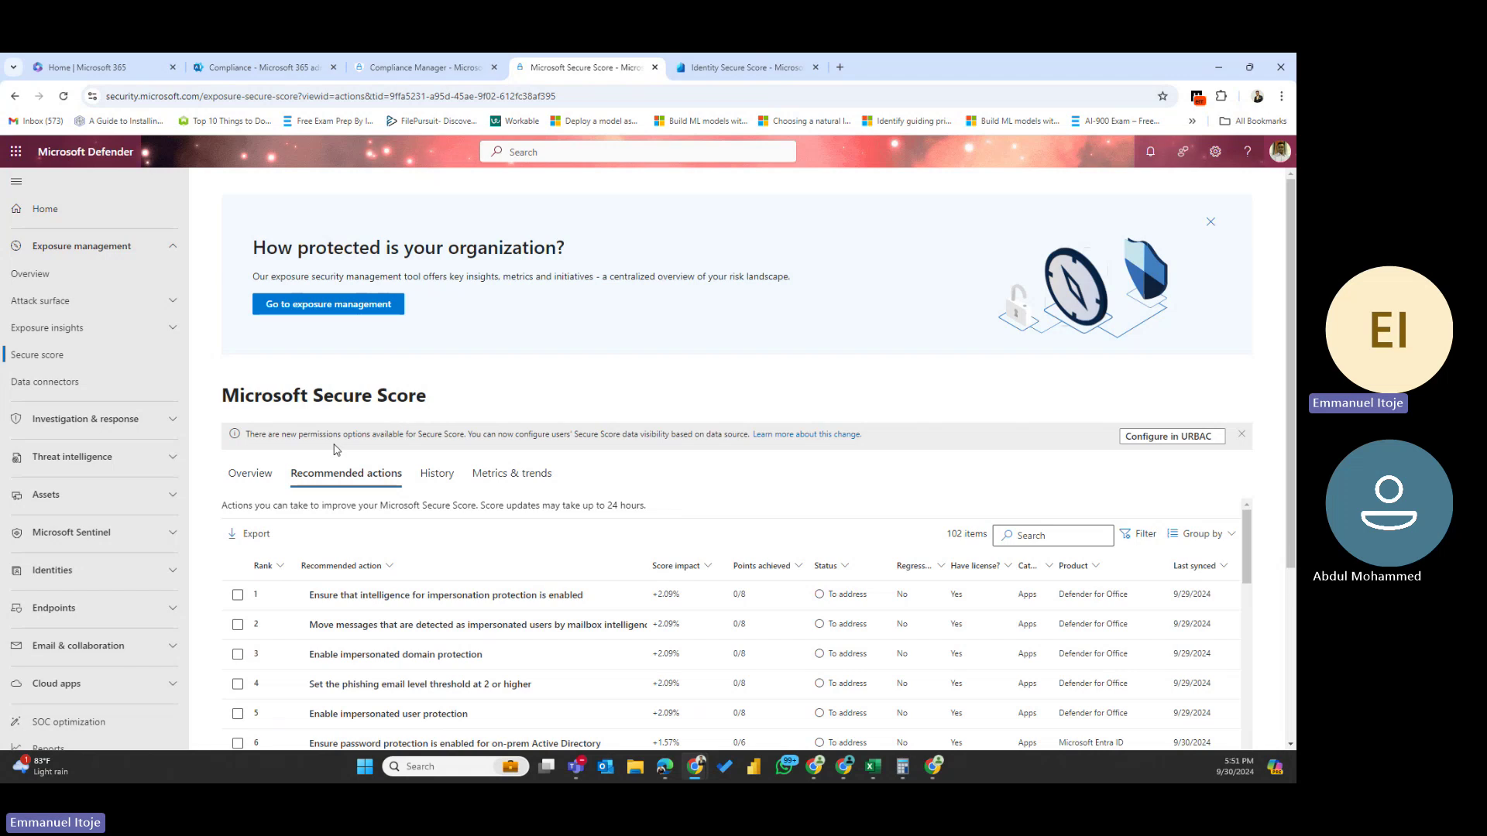
scroll(449, 620, down, 3)
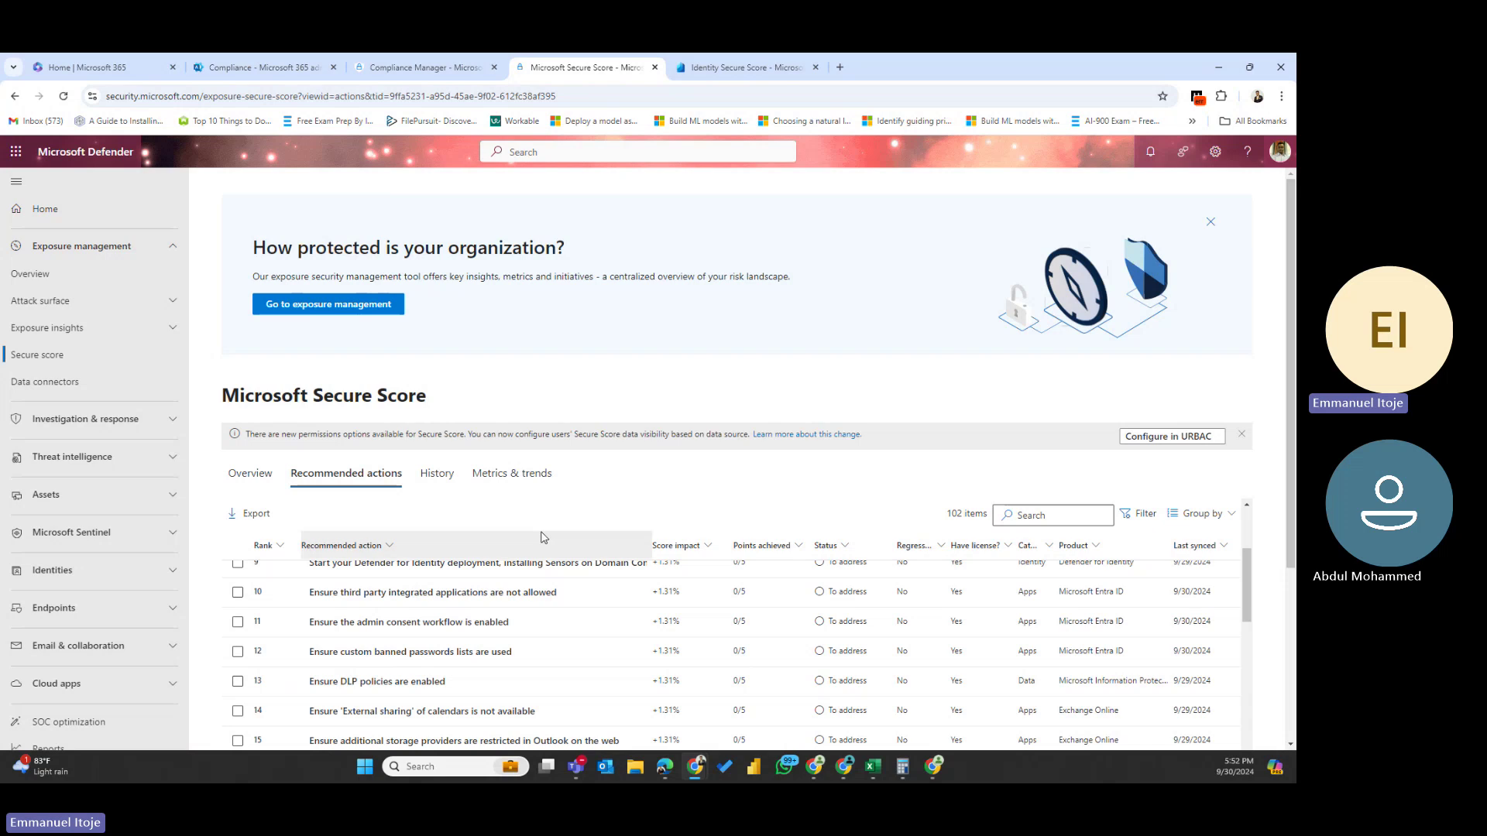
- Return to the Secure Score Overview tab and scroll down to the points breakdown
click(236, 475)
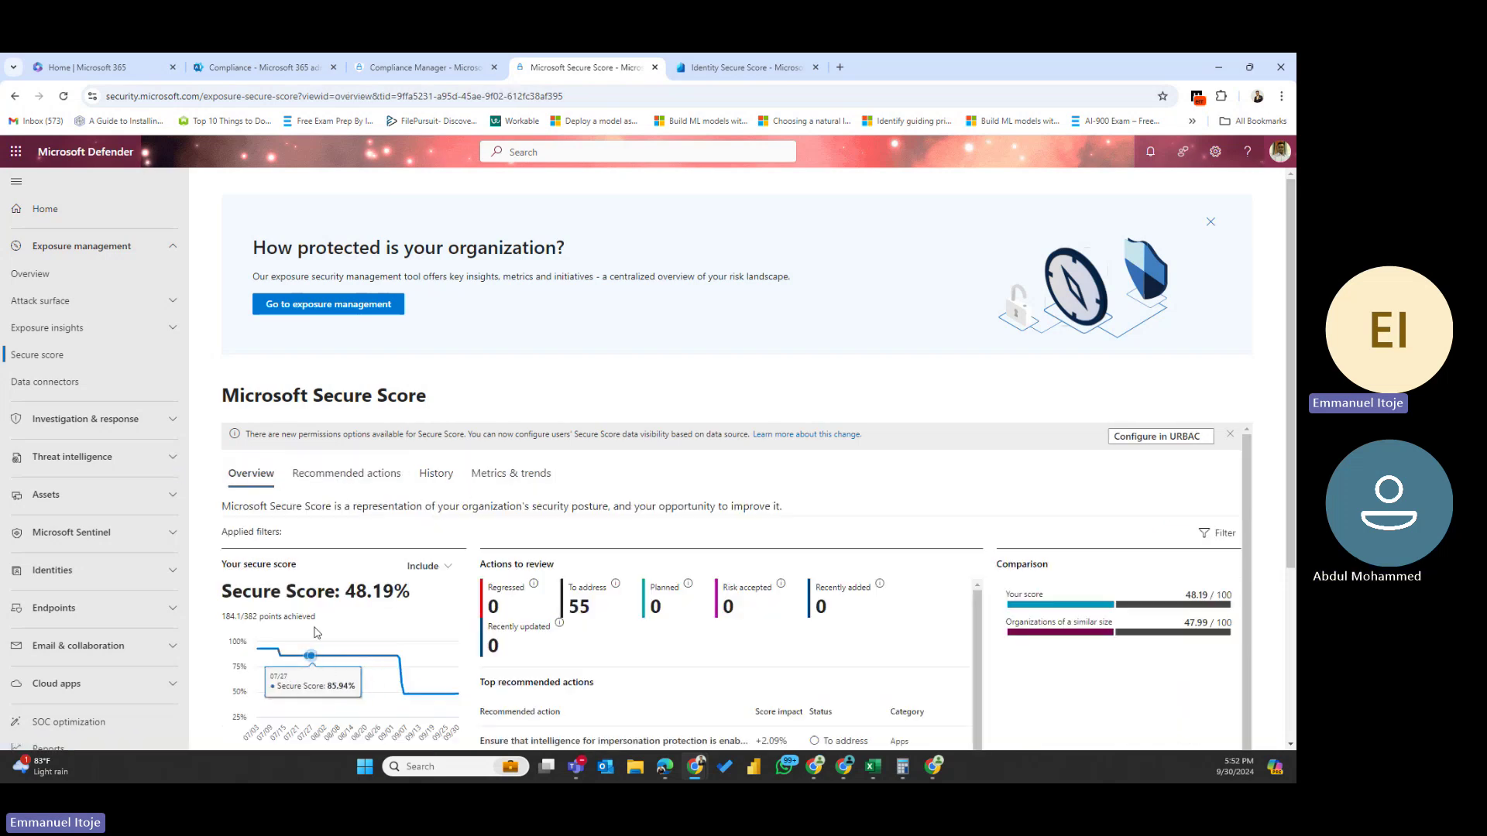
scroll(316, 632, down, 2)
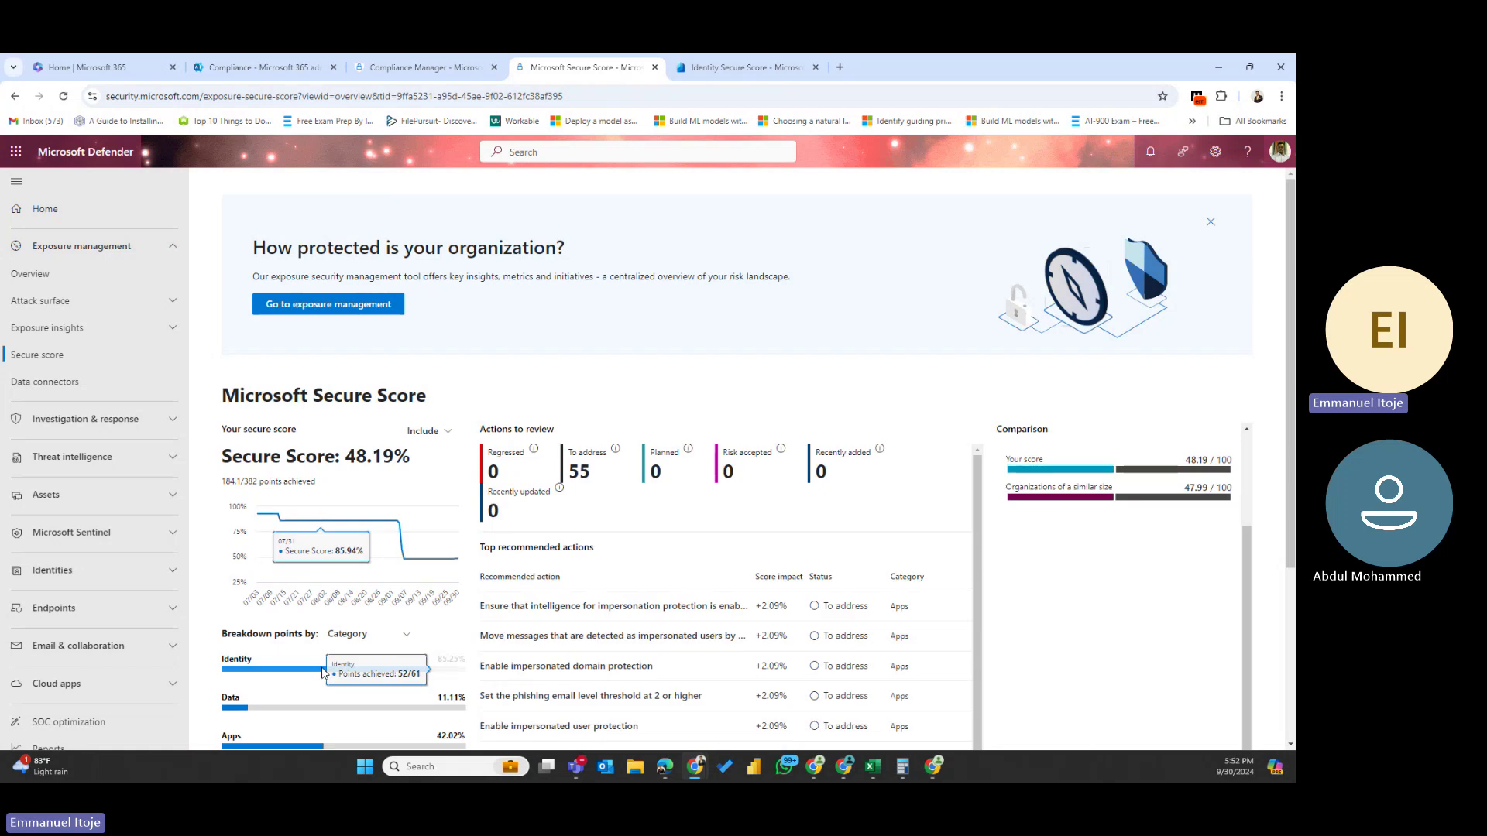
scroll(406, 514, down, 2)
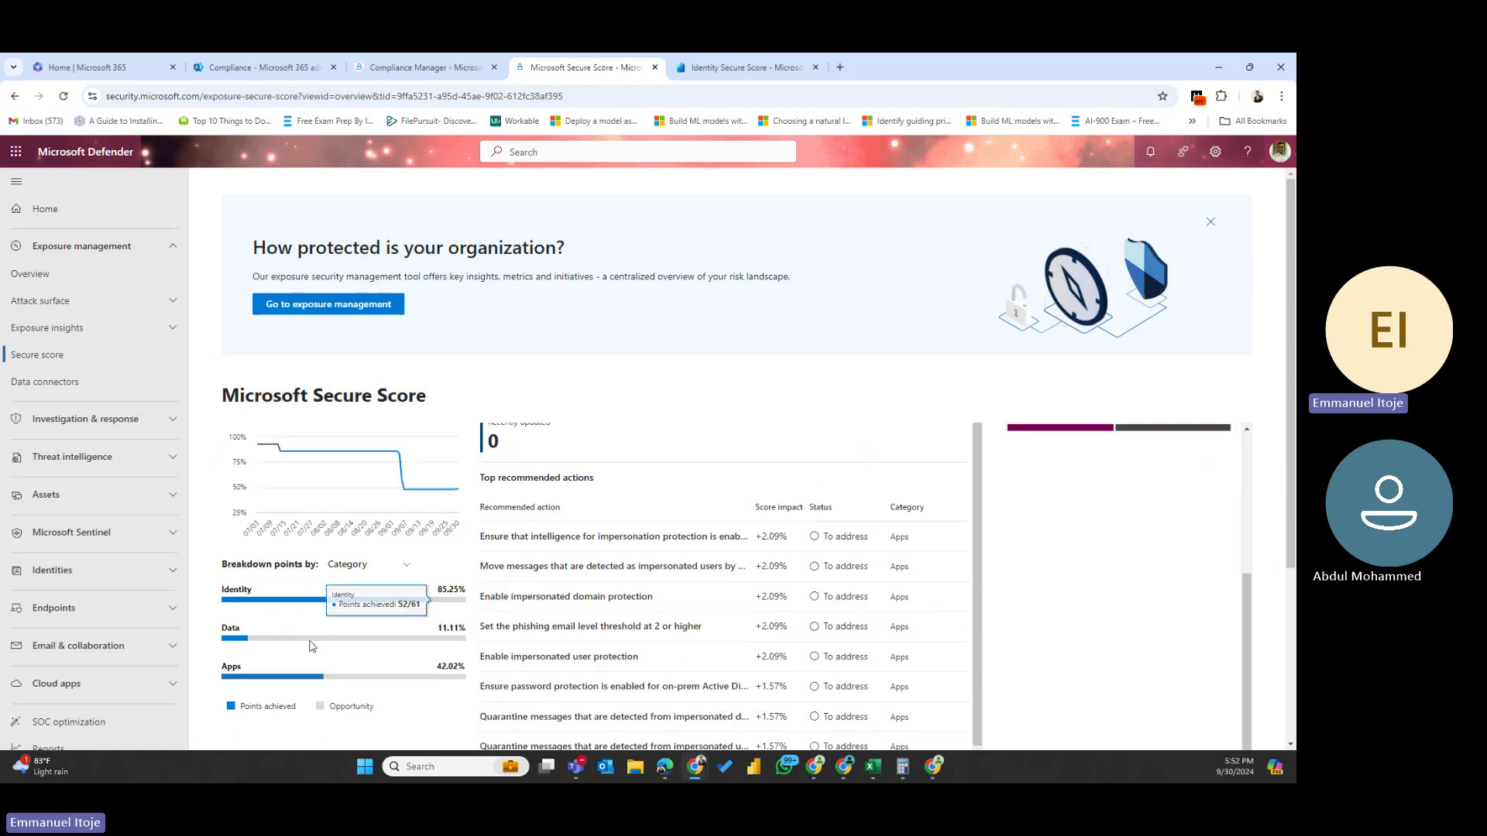
- Review the Breakdown points by options and score History, then highlight the 48.19% score
click(398, 534)
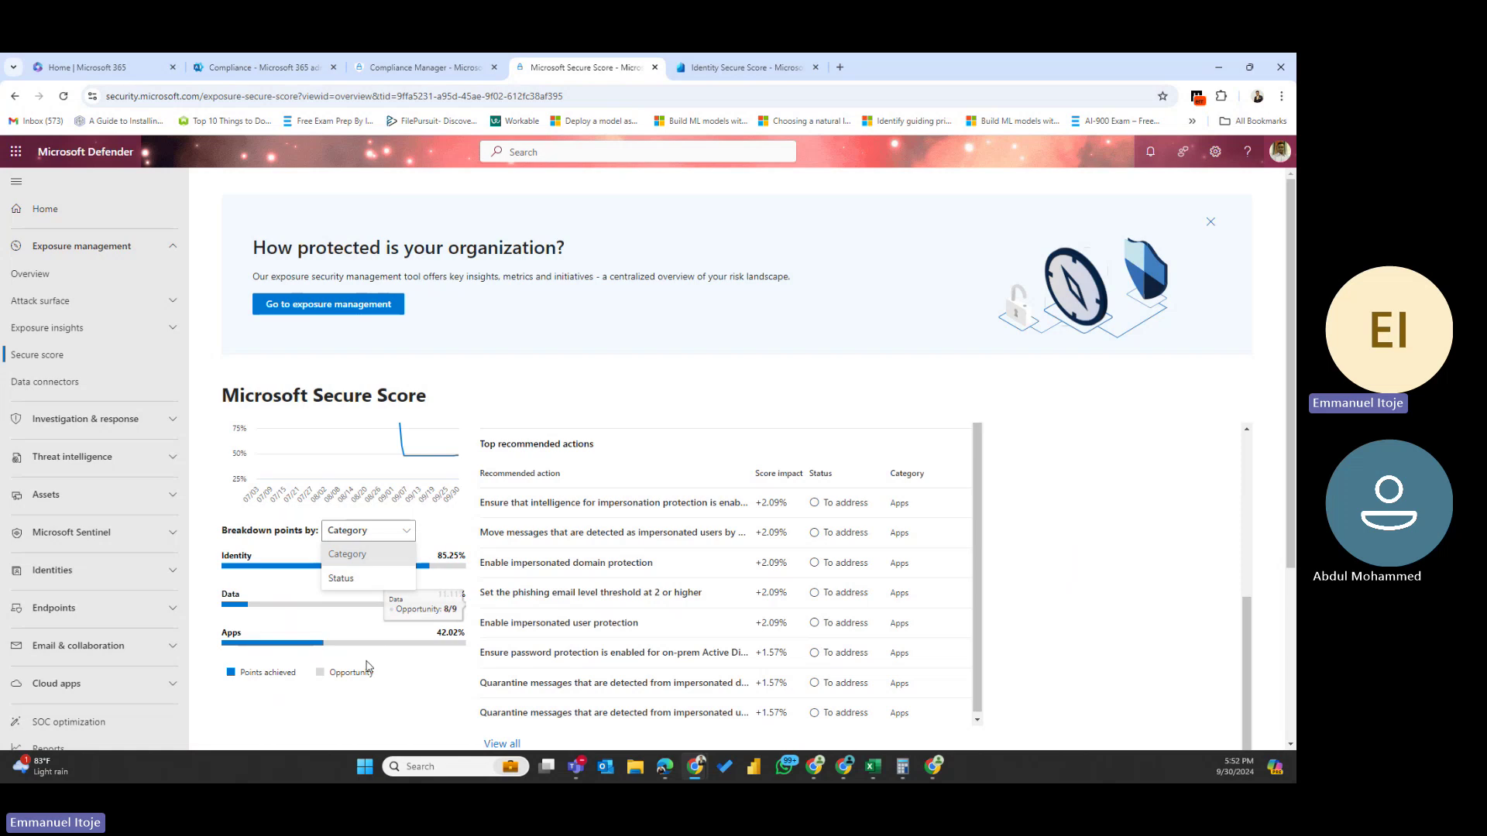
scroll(367, 658, down, 3)
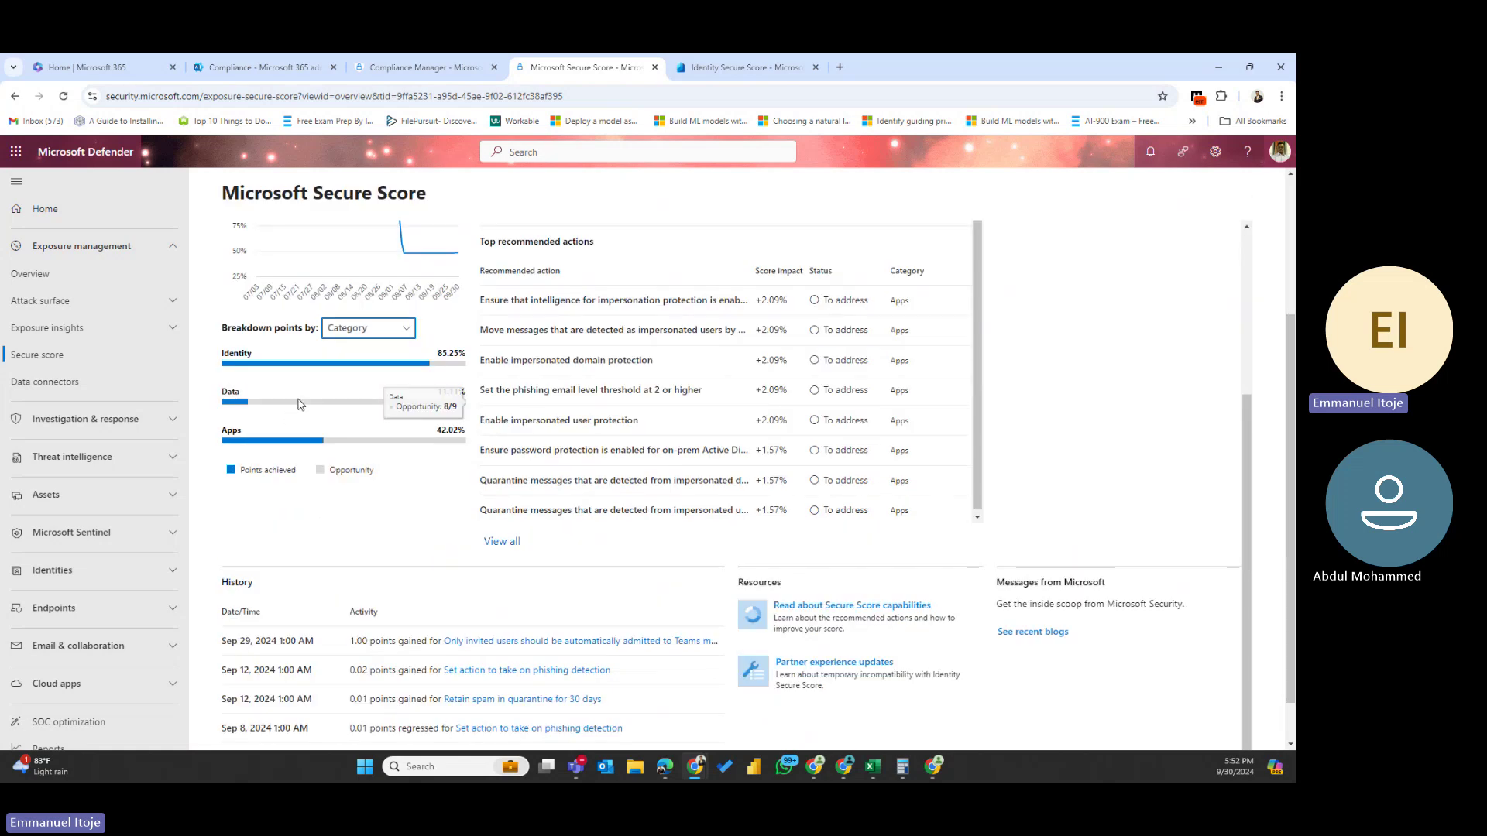
mouse_move(248, 363)
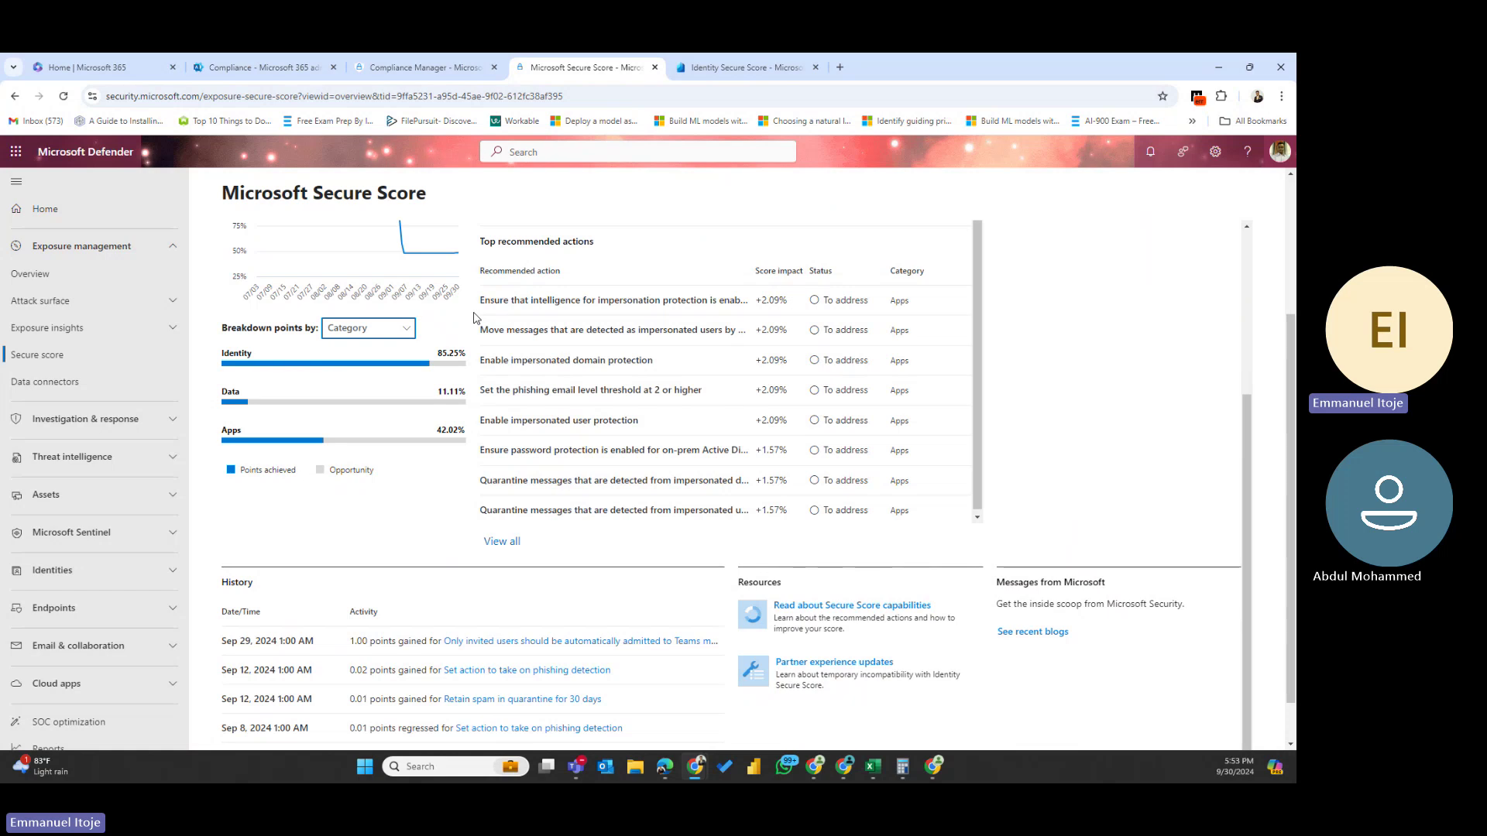
mouse_move(424, 407)
scroll(365, 450, up, 3)
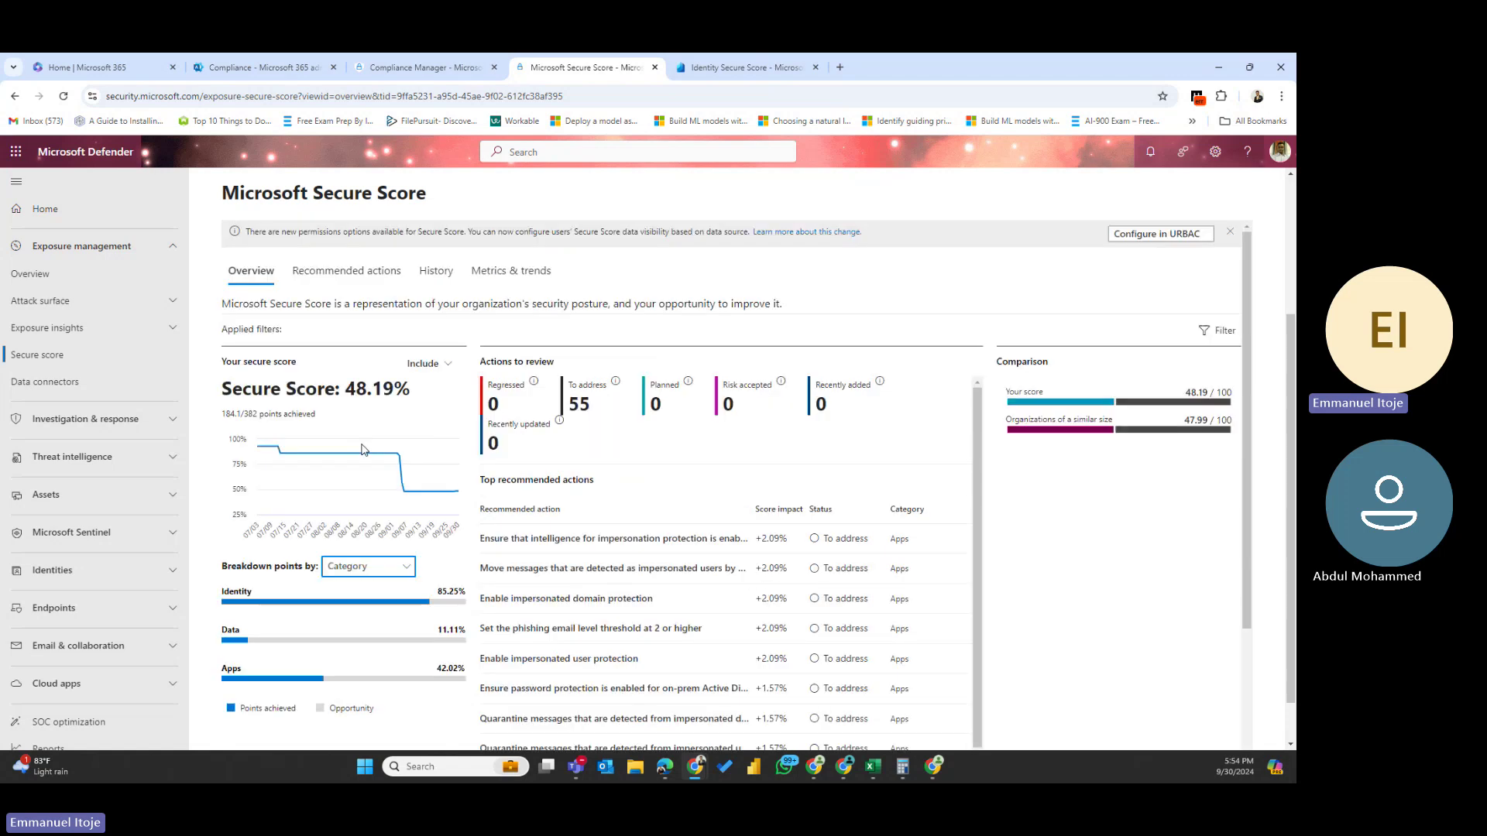
drag(341, 390, 404, 388)
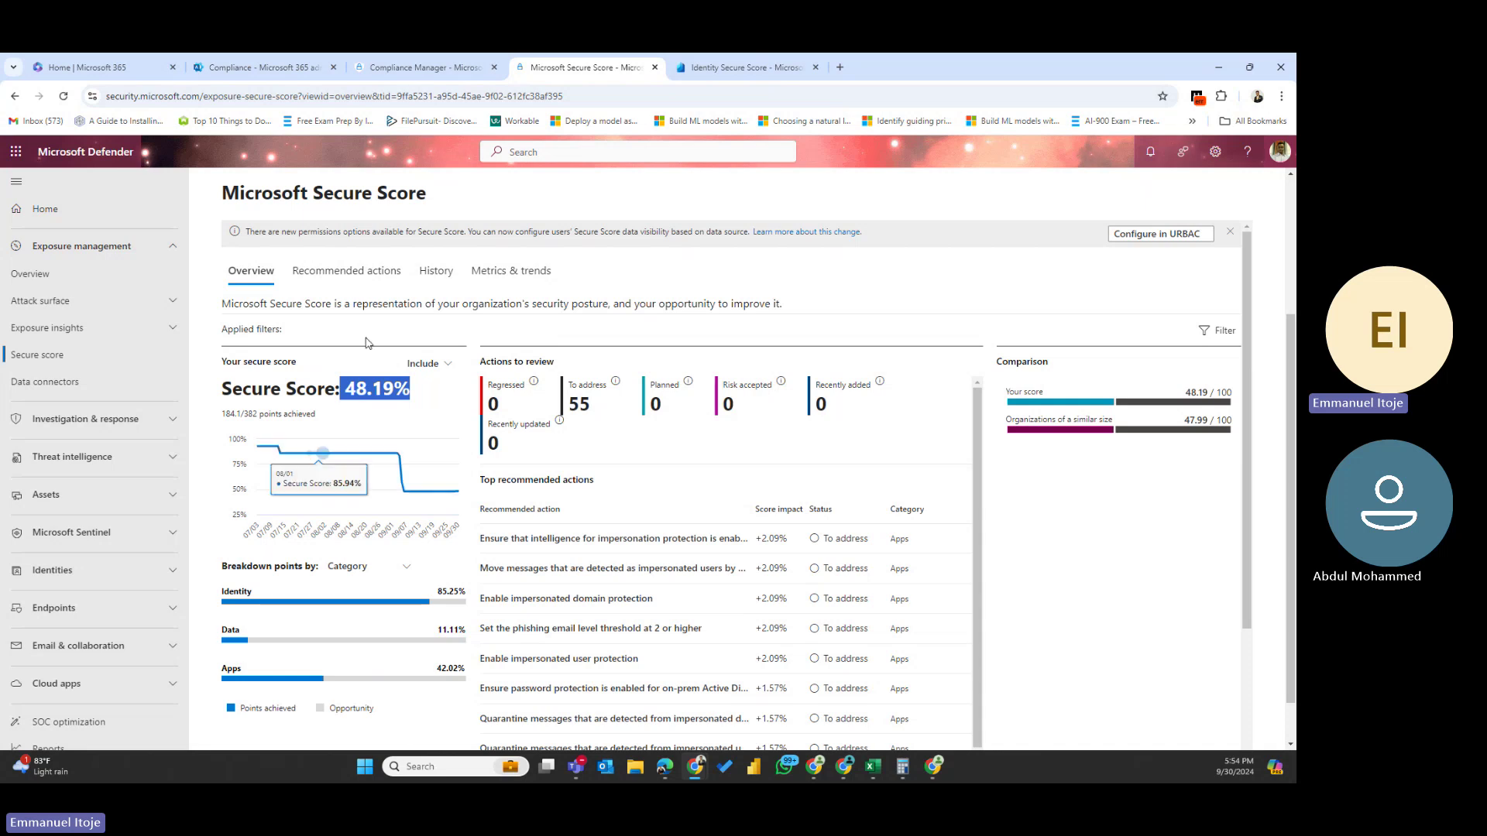
click(335, 285)
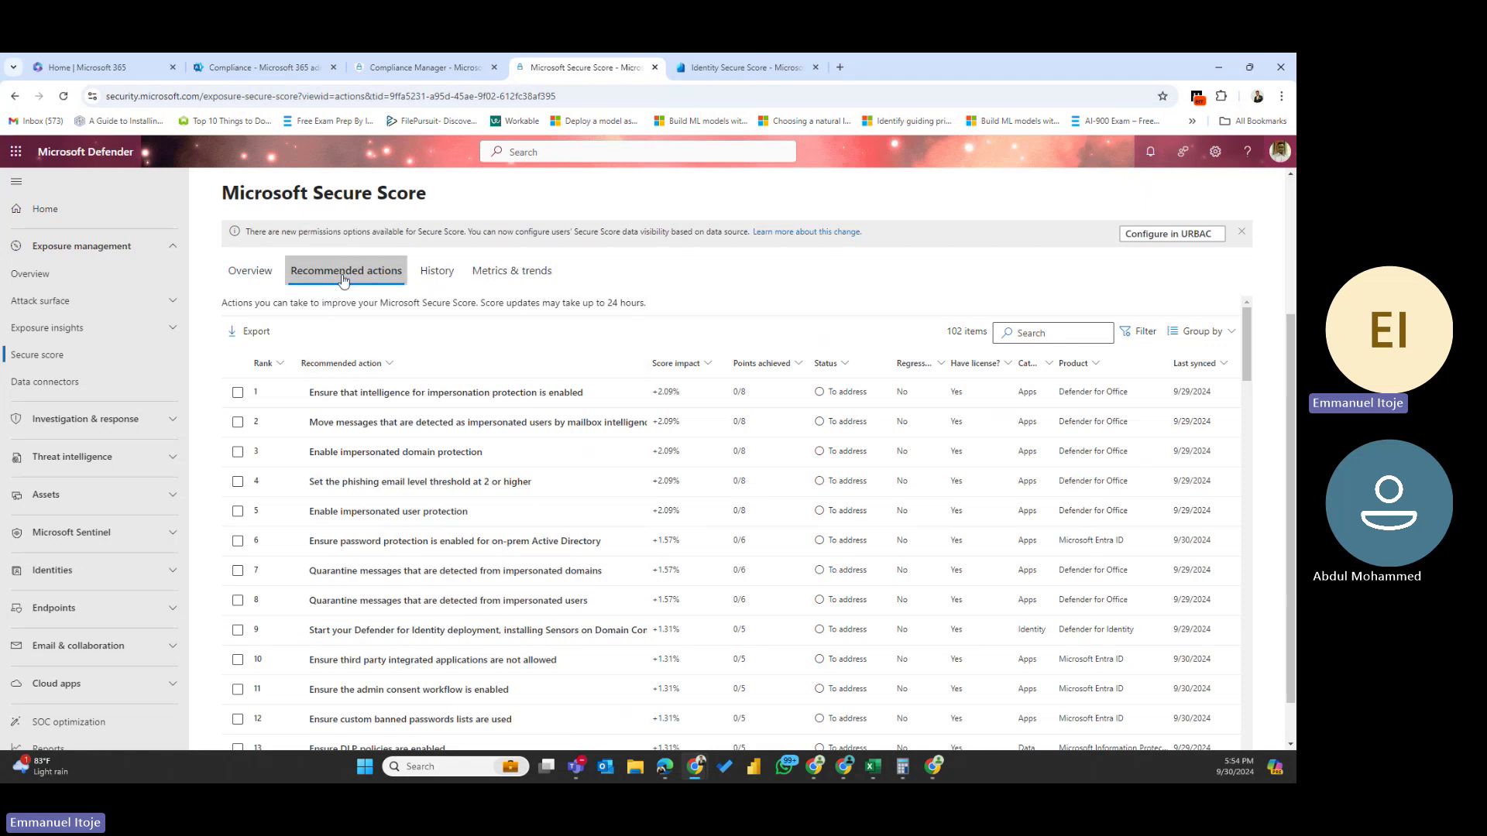
click(250, 271)
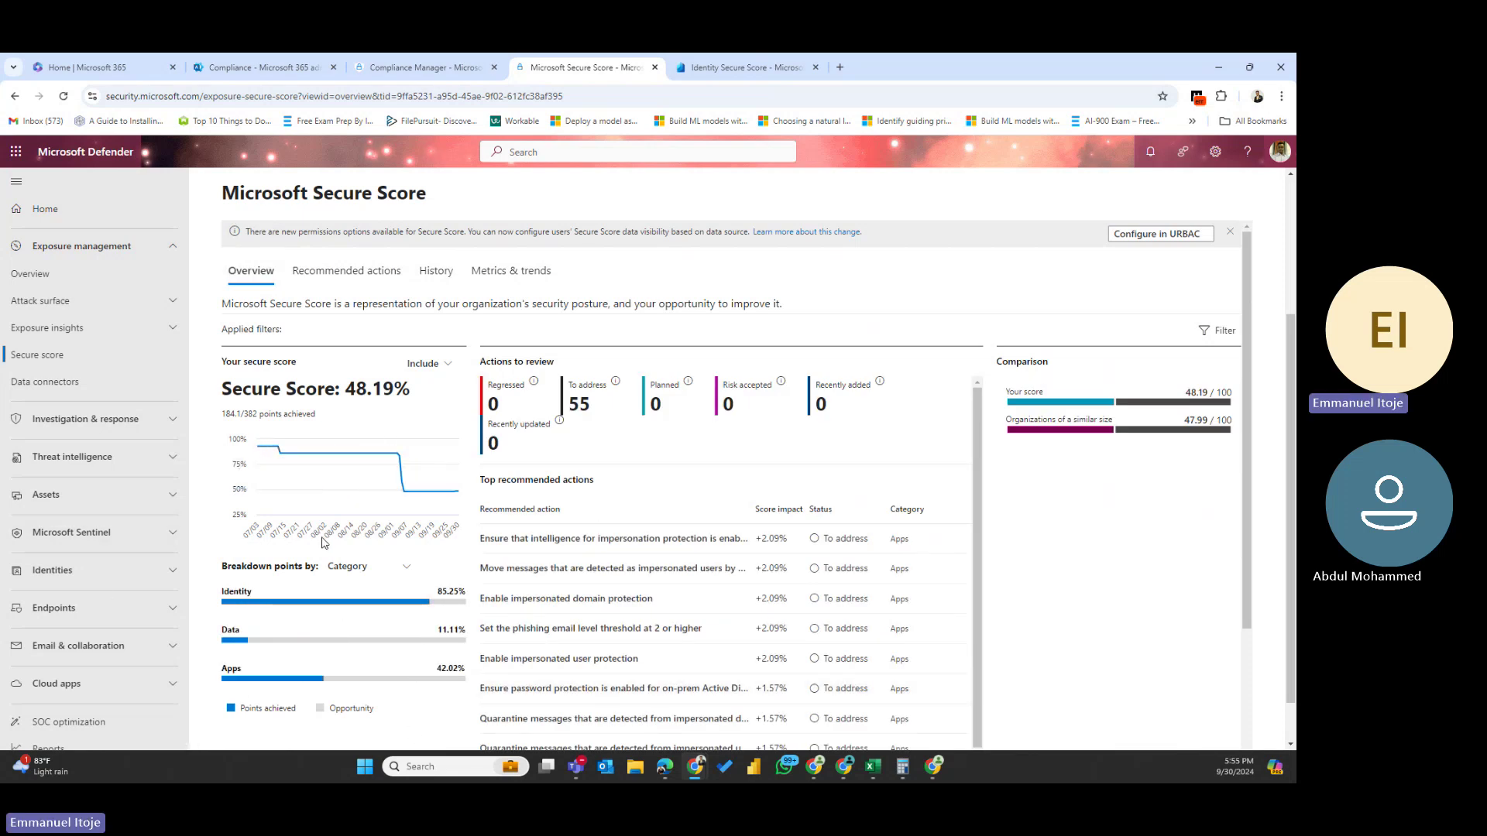
drag(345, 304, 777, 333)
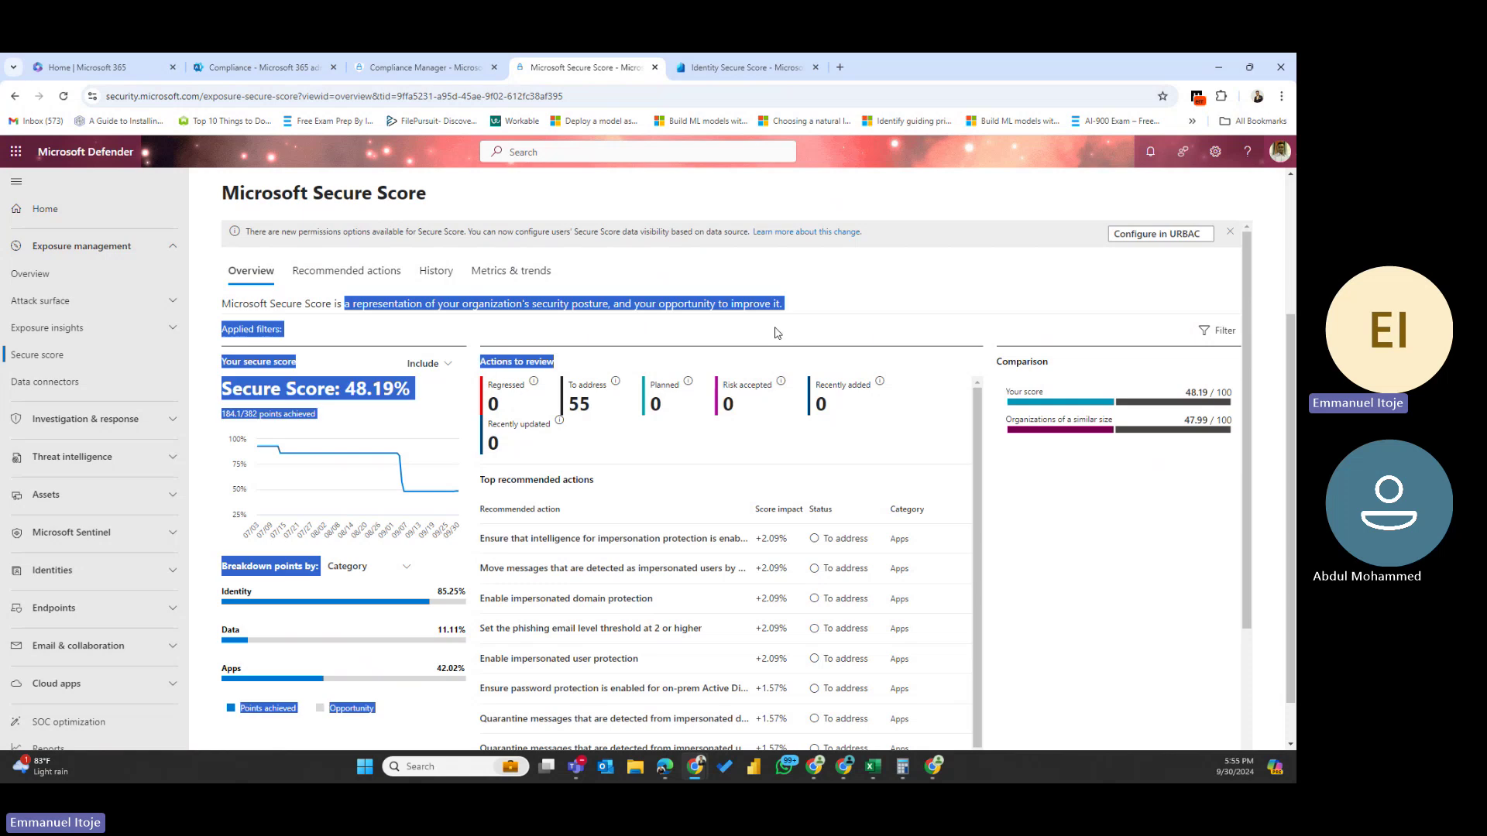
click(829, 302)
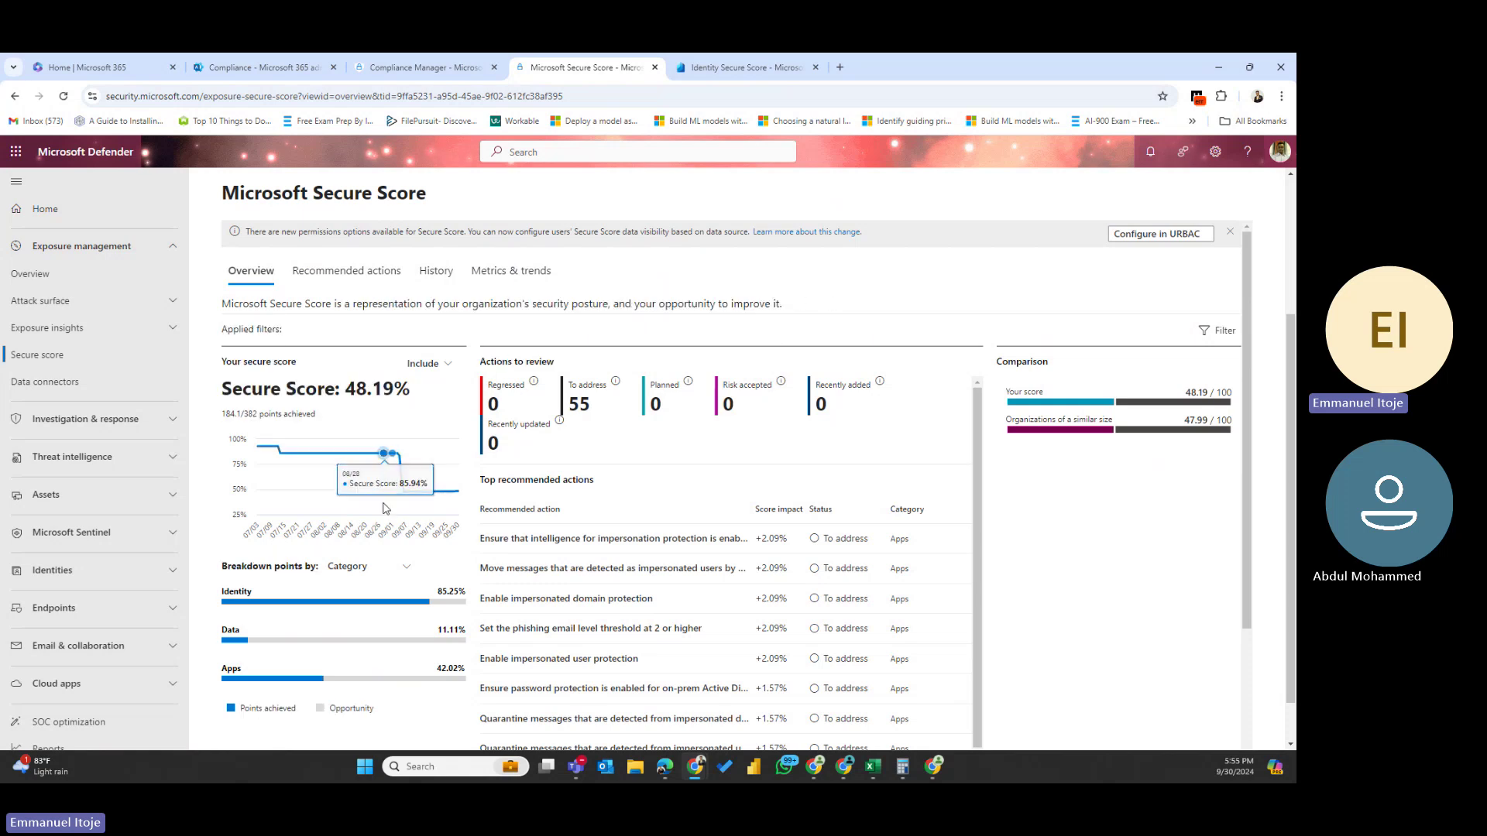
click(437, 364)
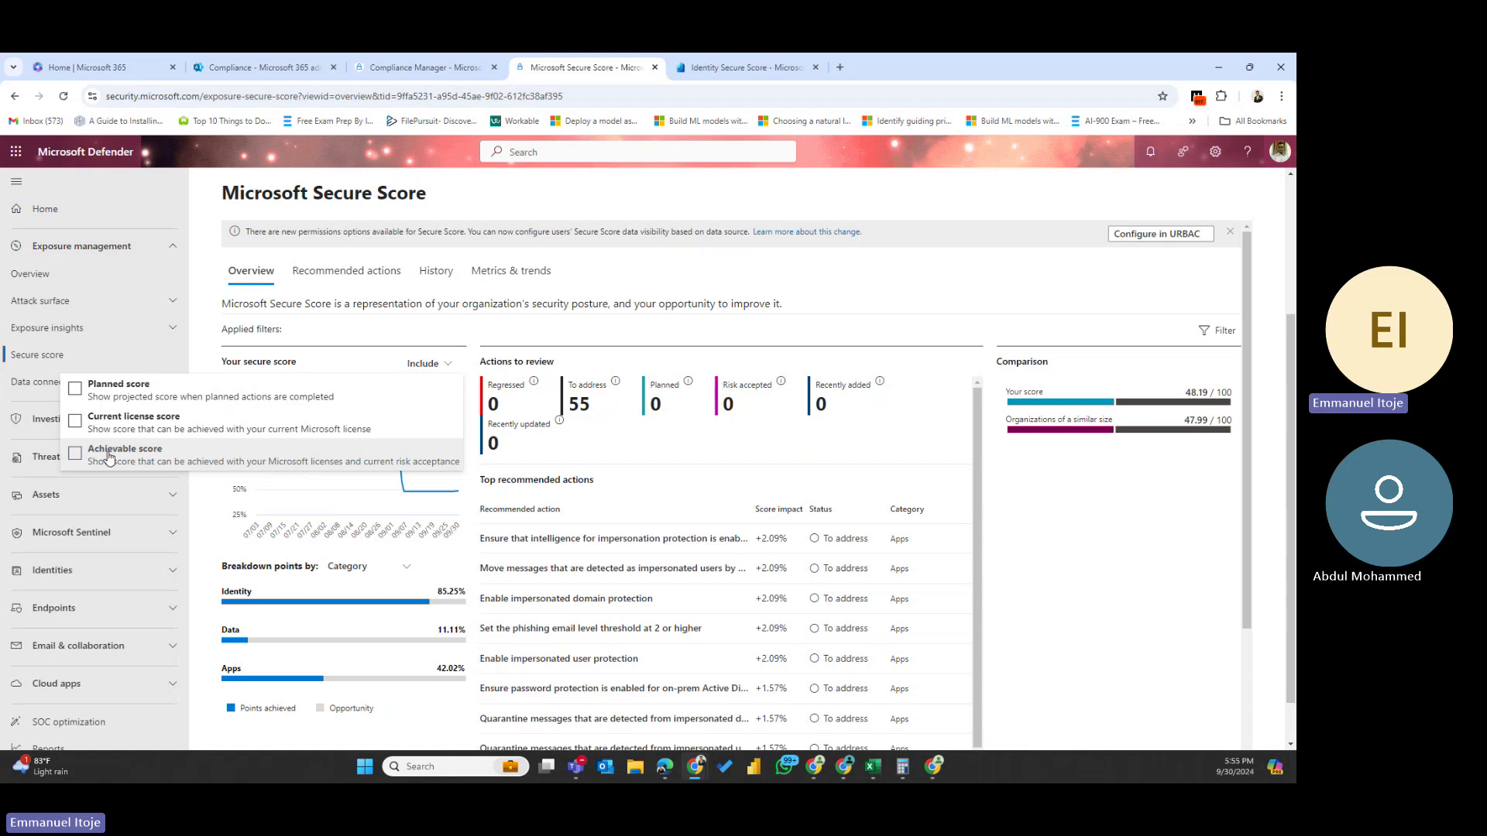
click(957, 324)
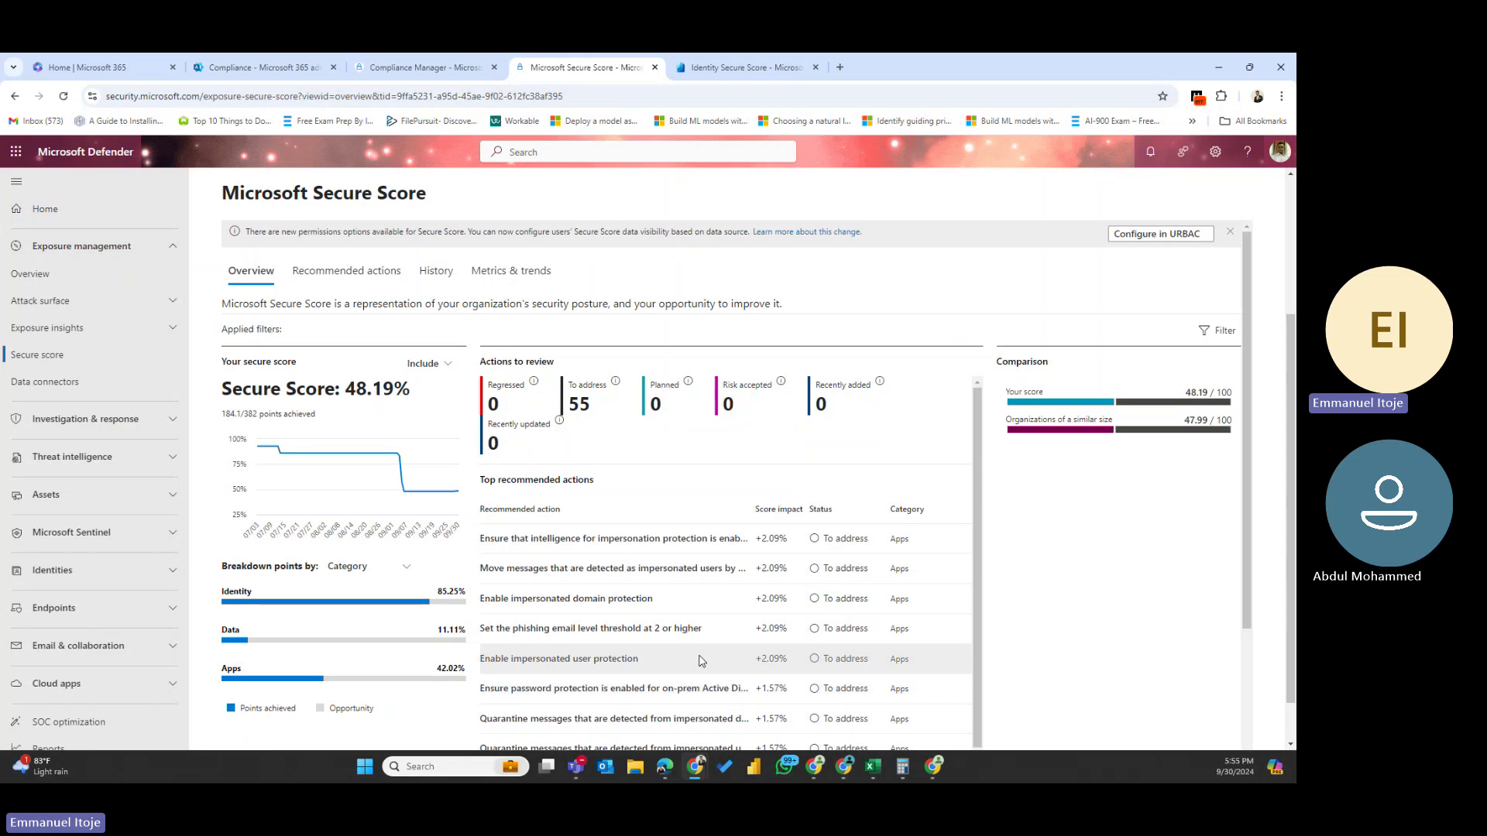
scroll(700, 641, down, 1)
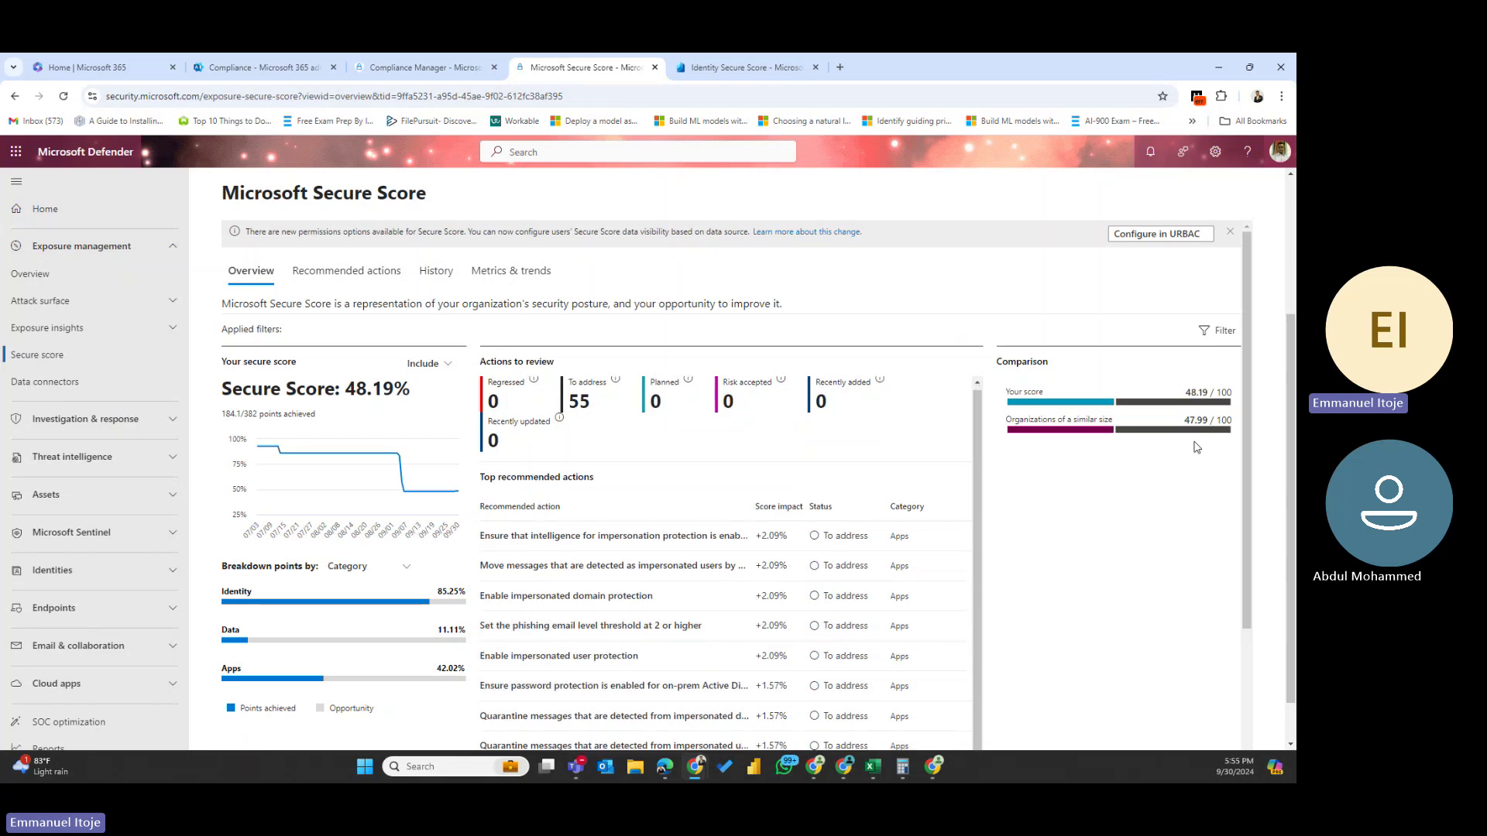
drag(1248, 446, 1238, 621)
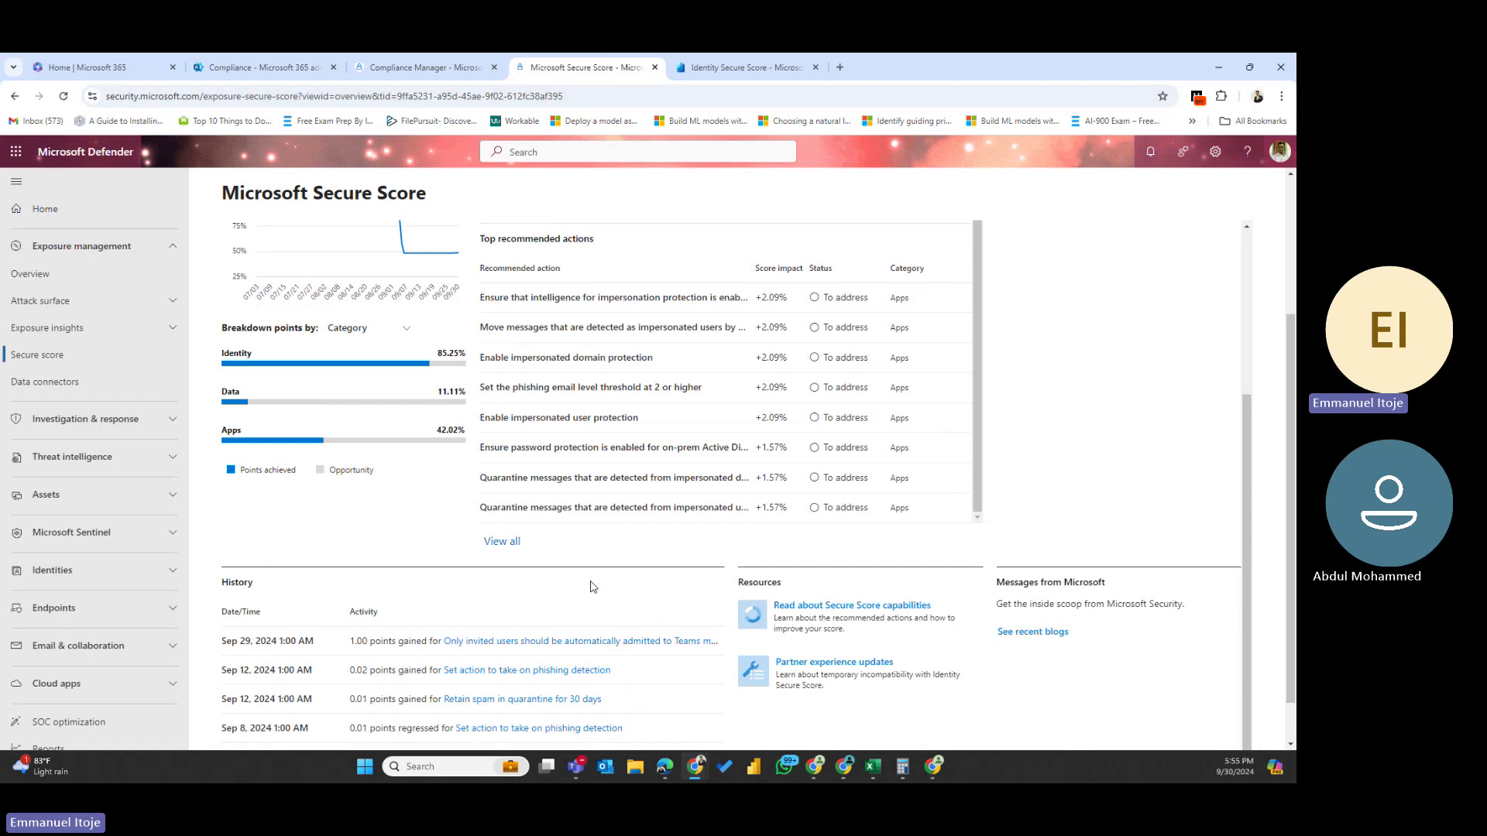
- Use View all under Top recommended actions to list all 102 actions
click(500, 543)
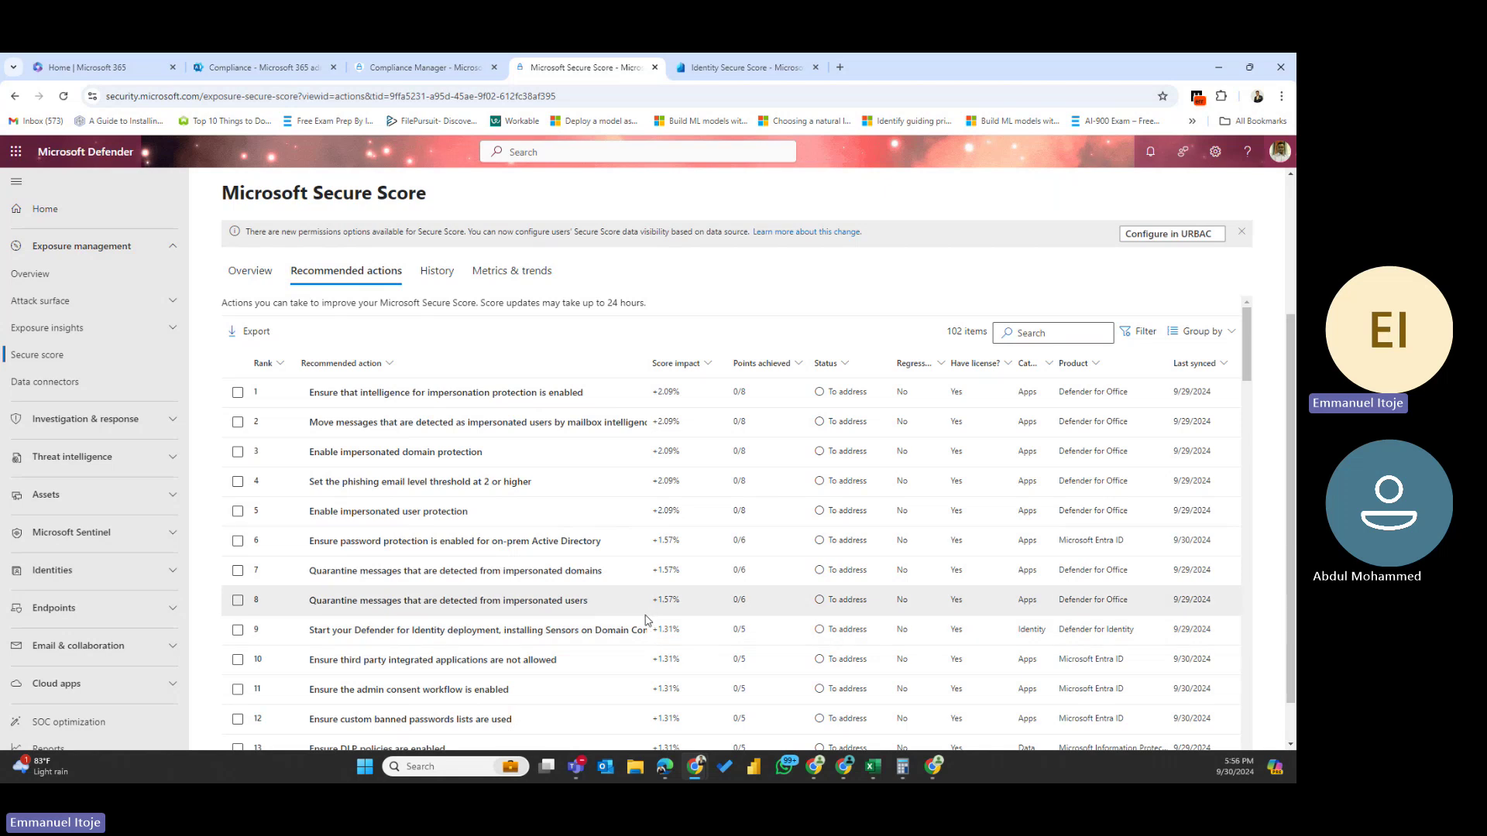
scroll(649, 605, down, 18)
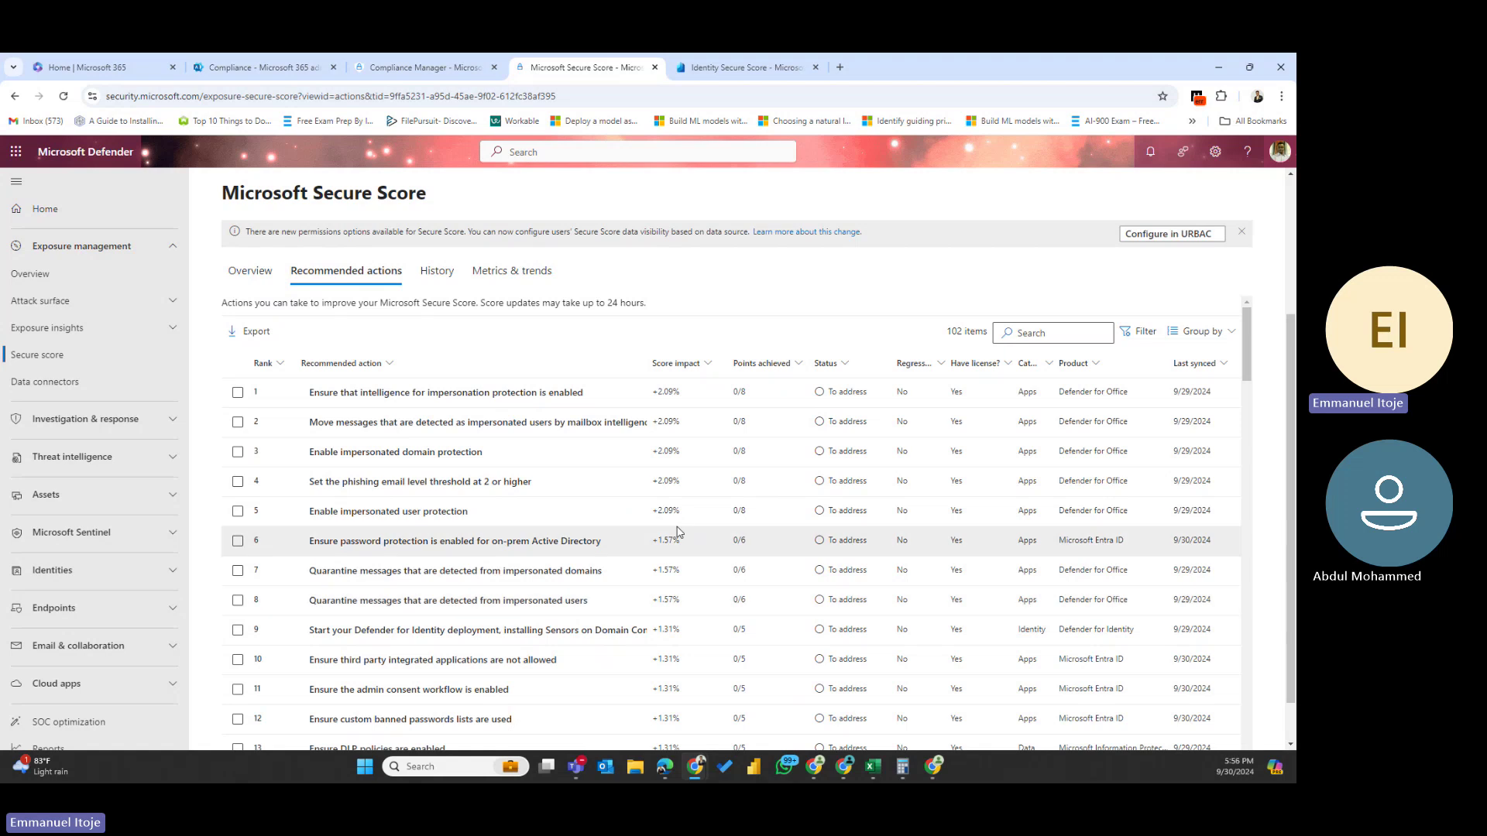
scroll(649, 608, down, 15)
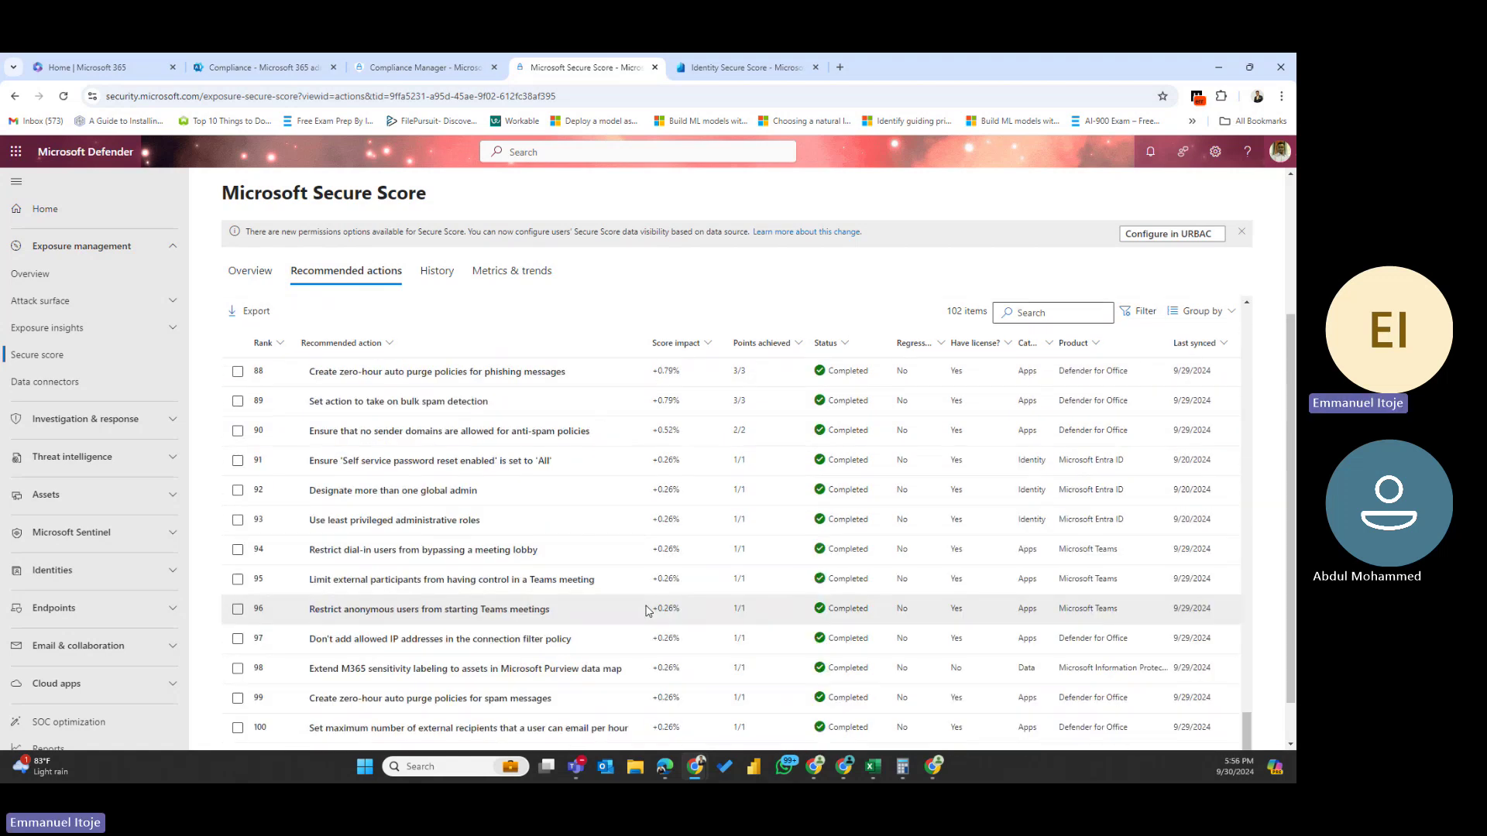
scroll(496, 645, down, 1)
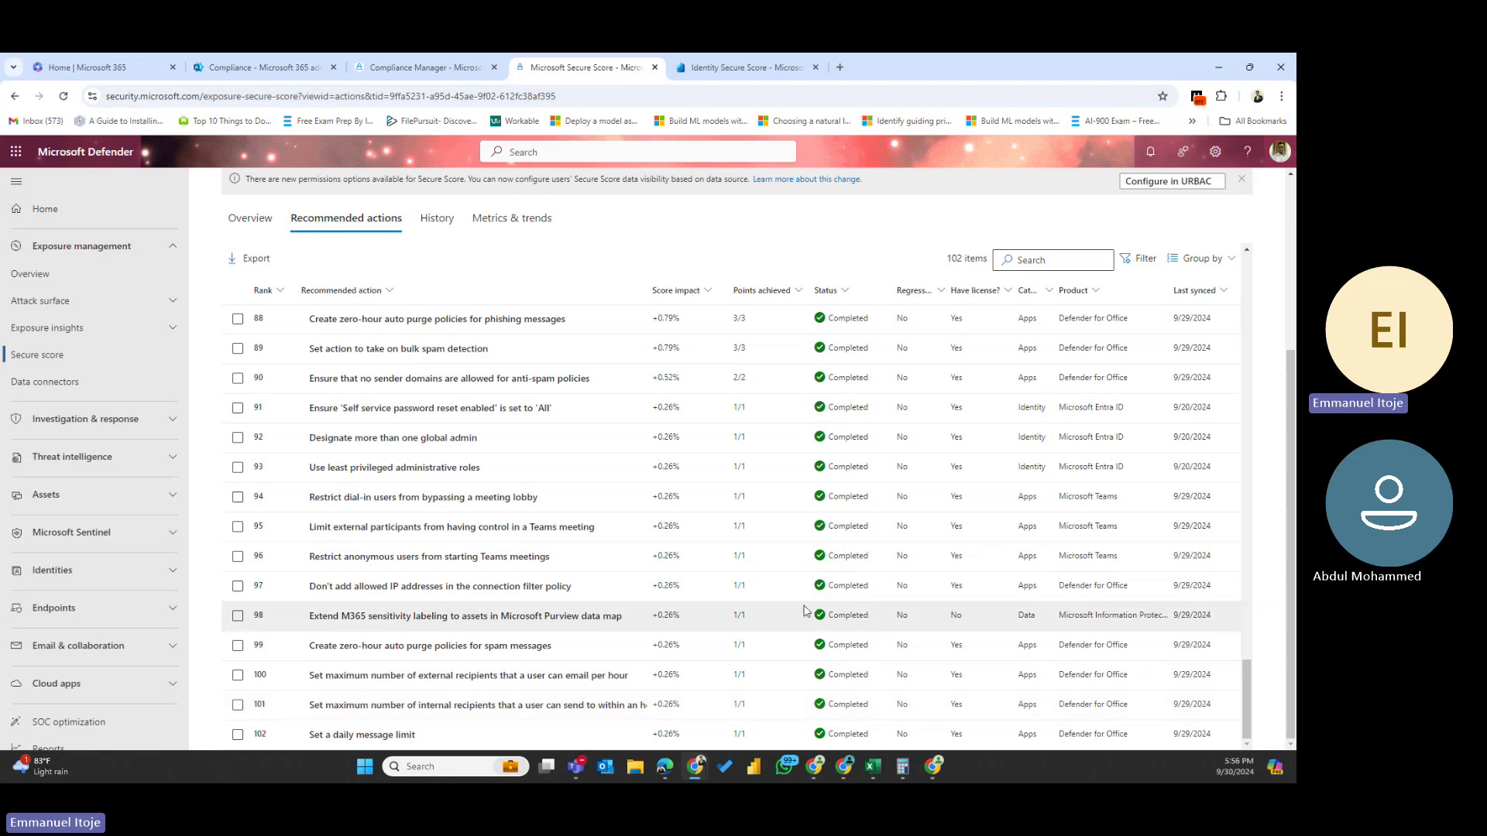
scroll(805, 611, up, 1)
scroll(805, 611, up, 9)
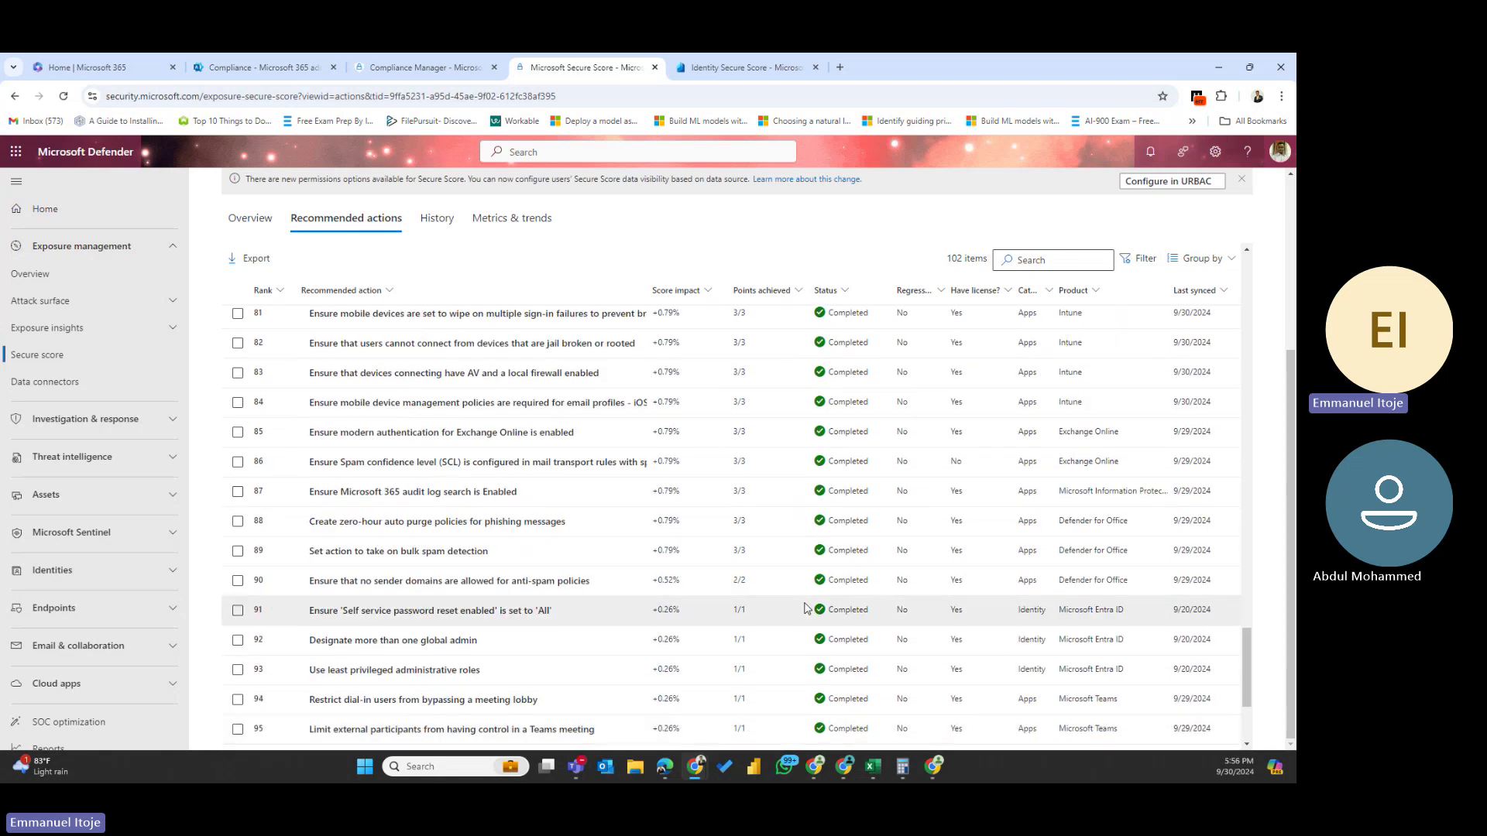
scroll(806, 611, up, 7)
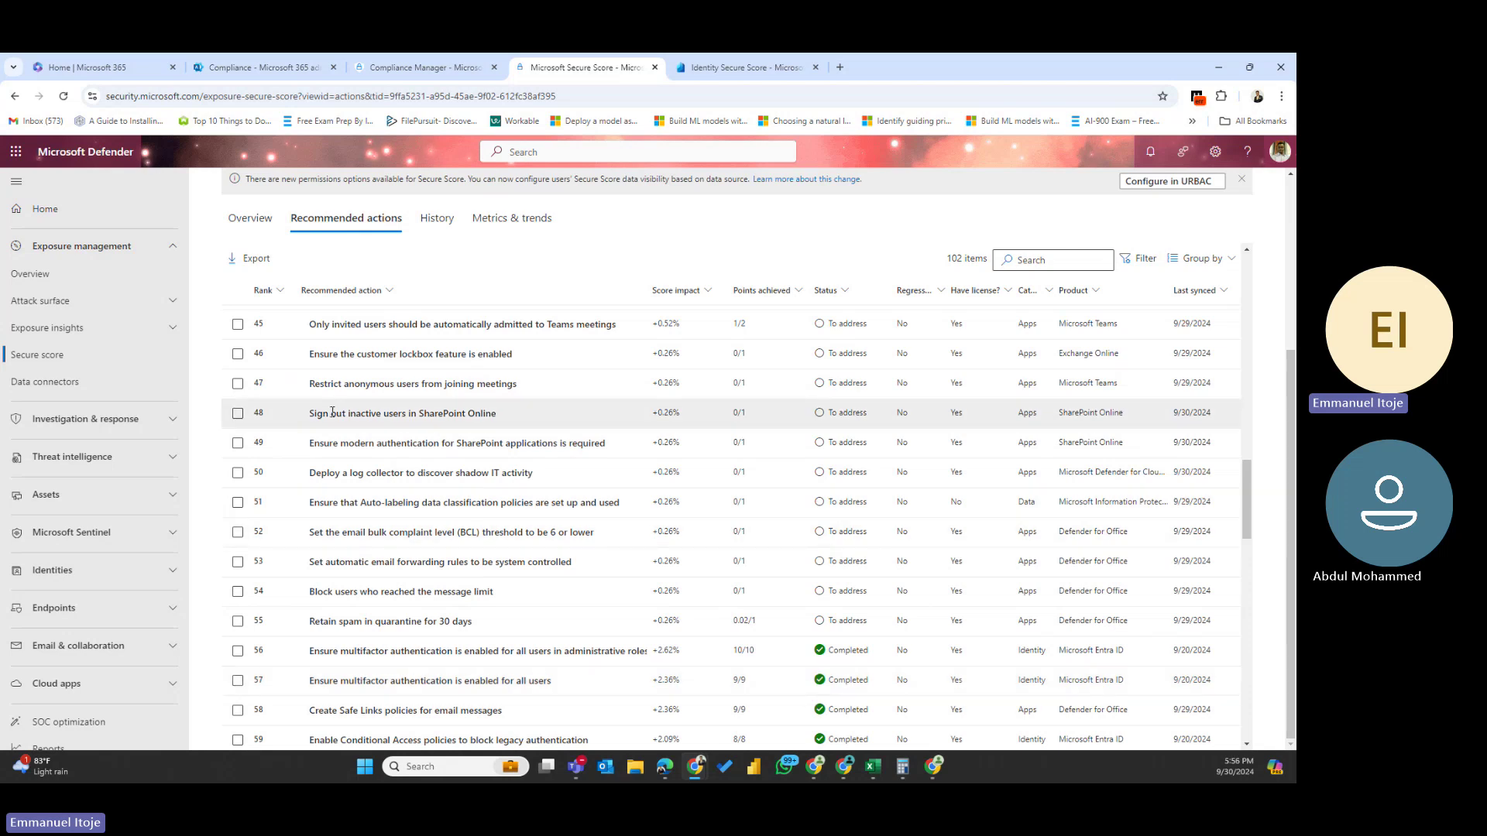
scroll(377, 489, up, 15)
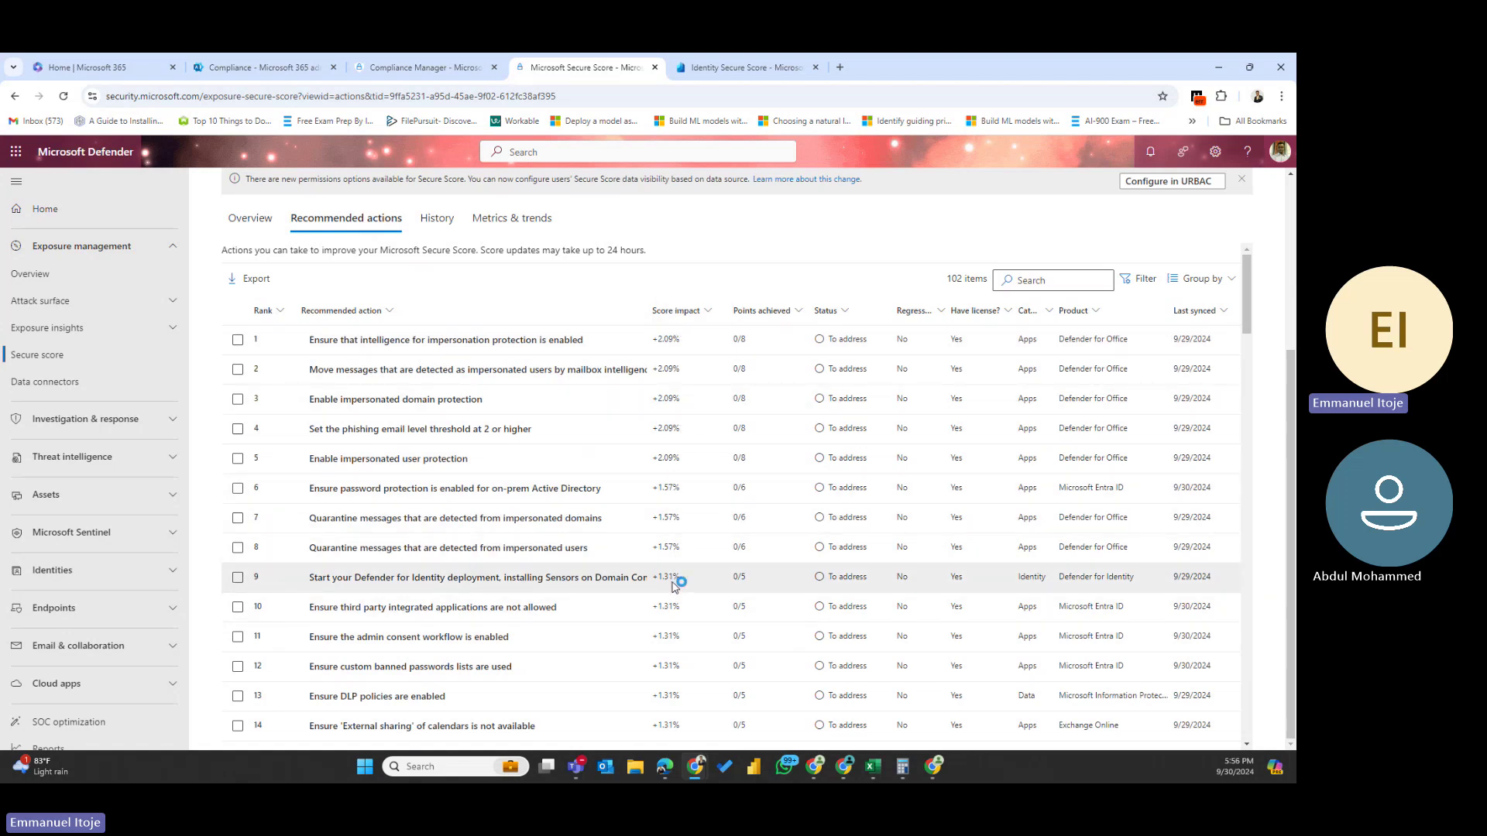
scroll(672, 585, down, 5)
scroll(672, 584, down, 3)
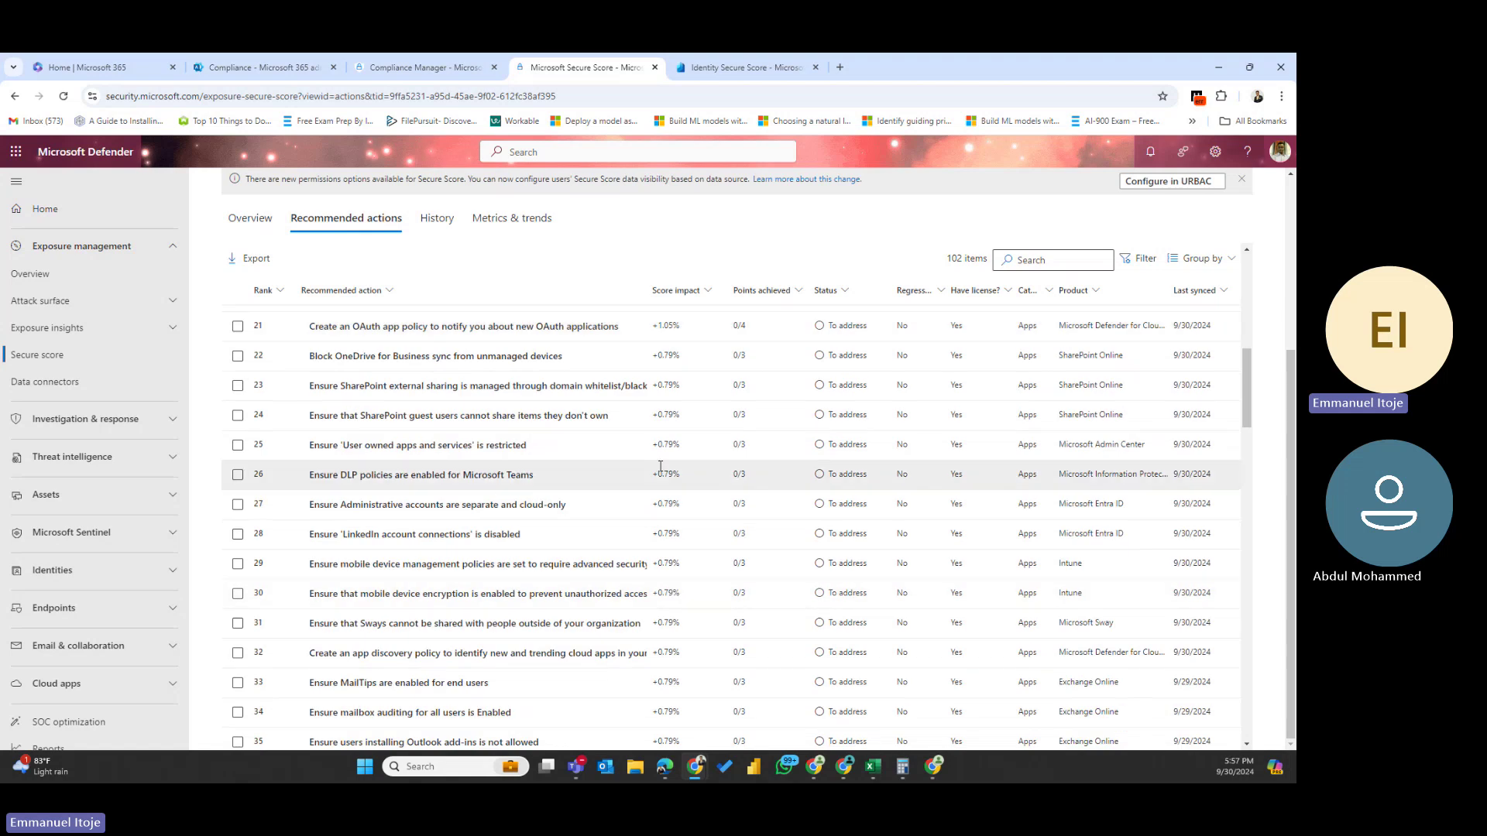
scroll(658, 504, up, 7)
scroll(695, 414, up, 3)
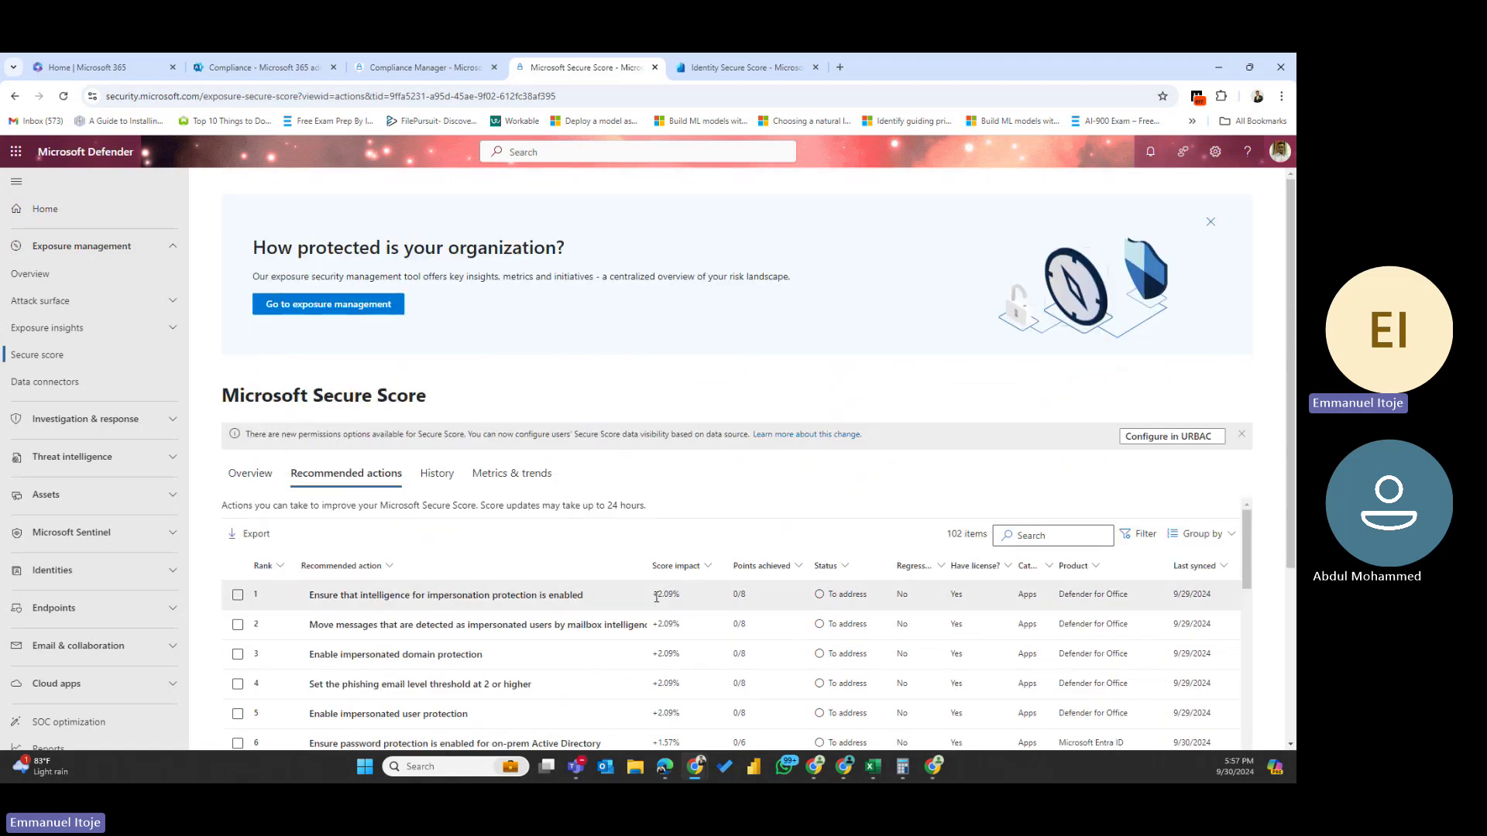
click(768, 570)
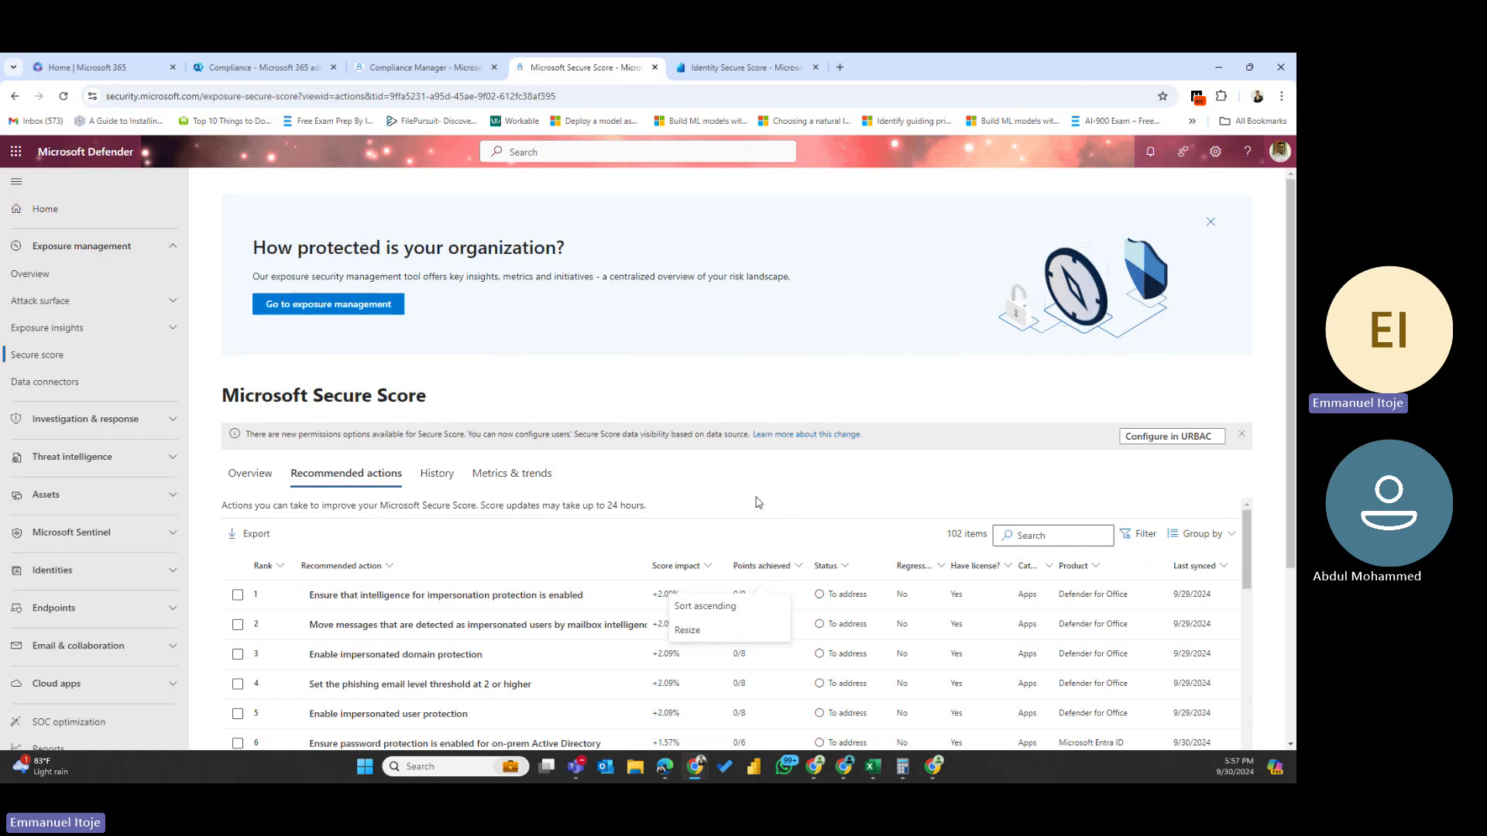
scroll(743, 658, down, 3)
scroll(728, 629, down, 5)
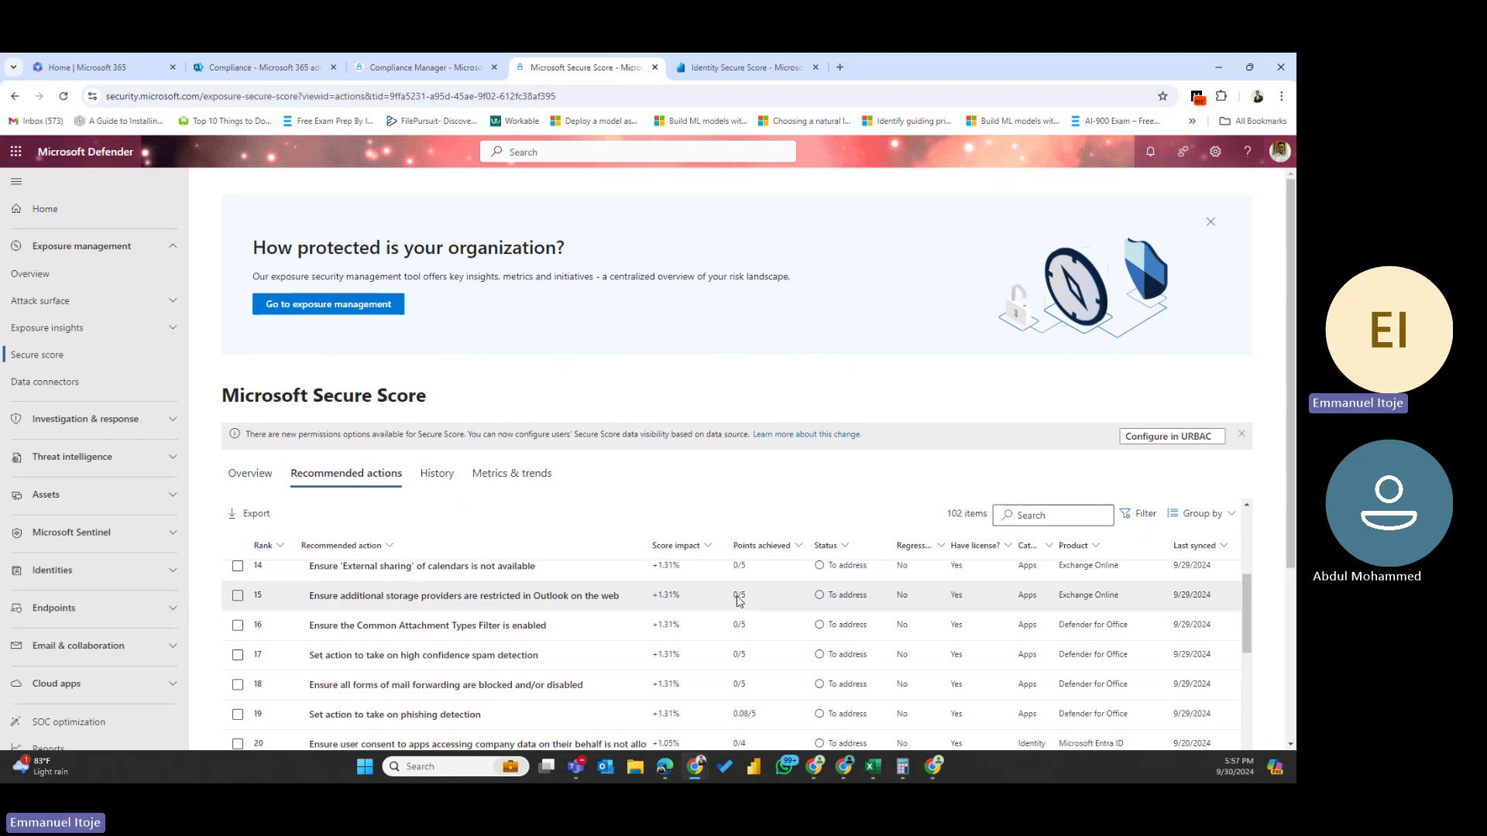
scroll(736, 612, down, 1)
scroll(736, 643, up, 2)
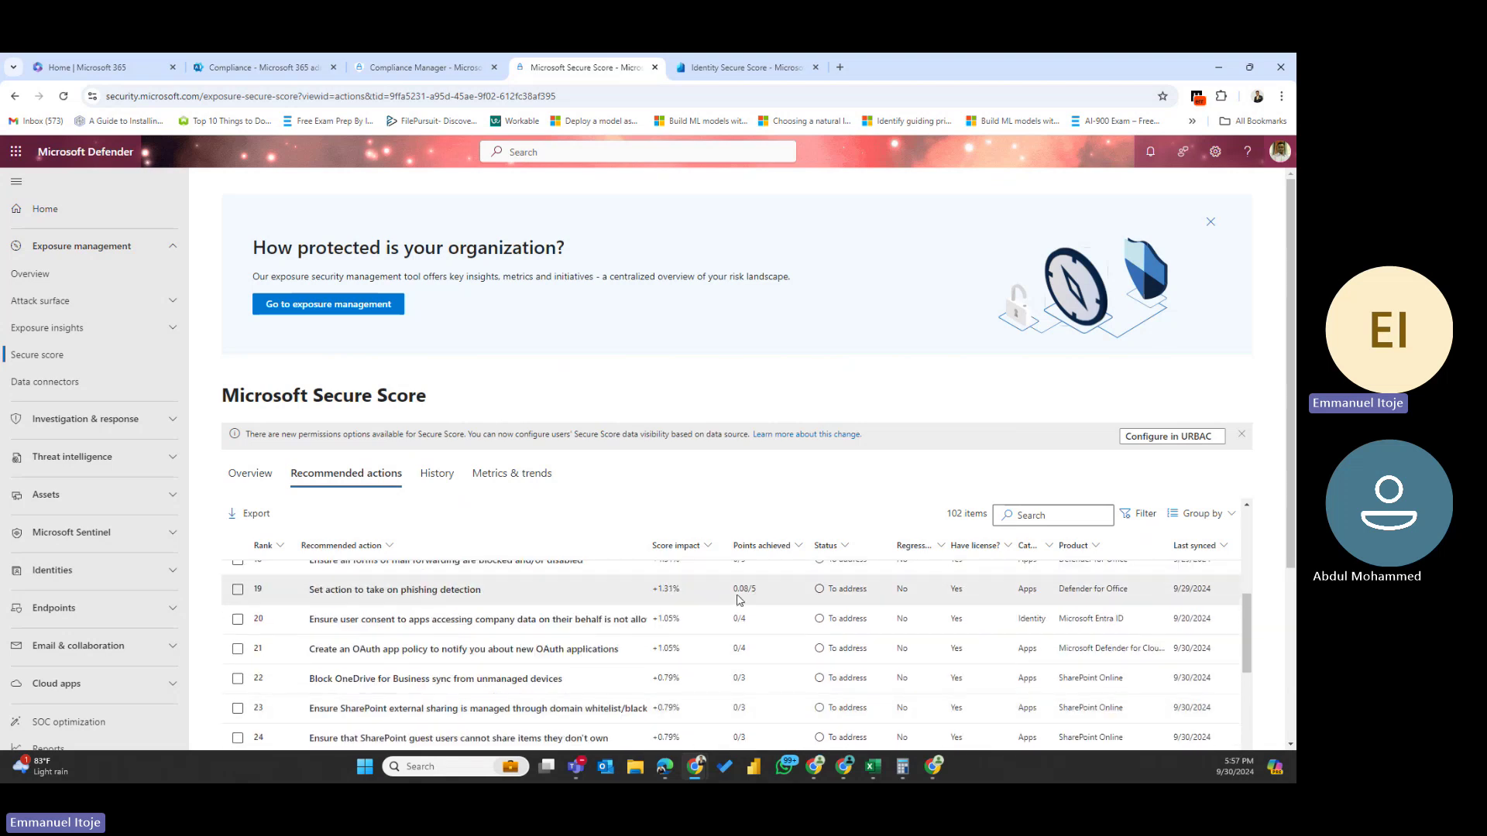
scroll(742, 636, down, 12)
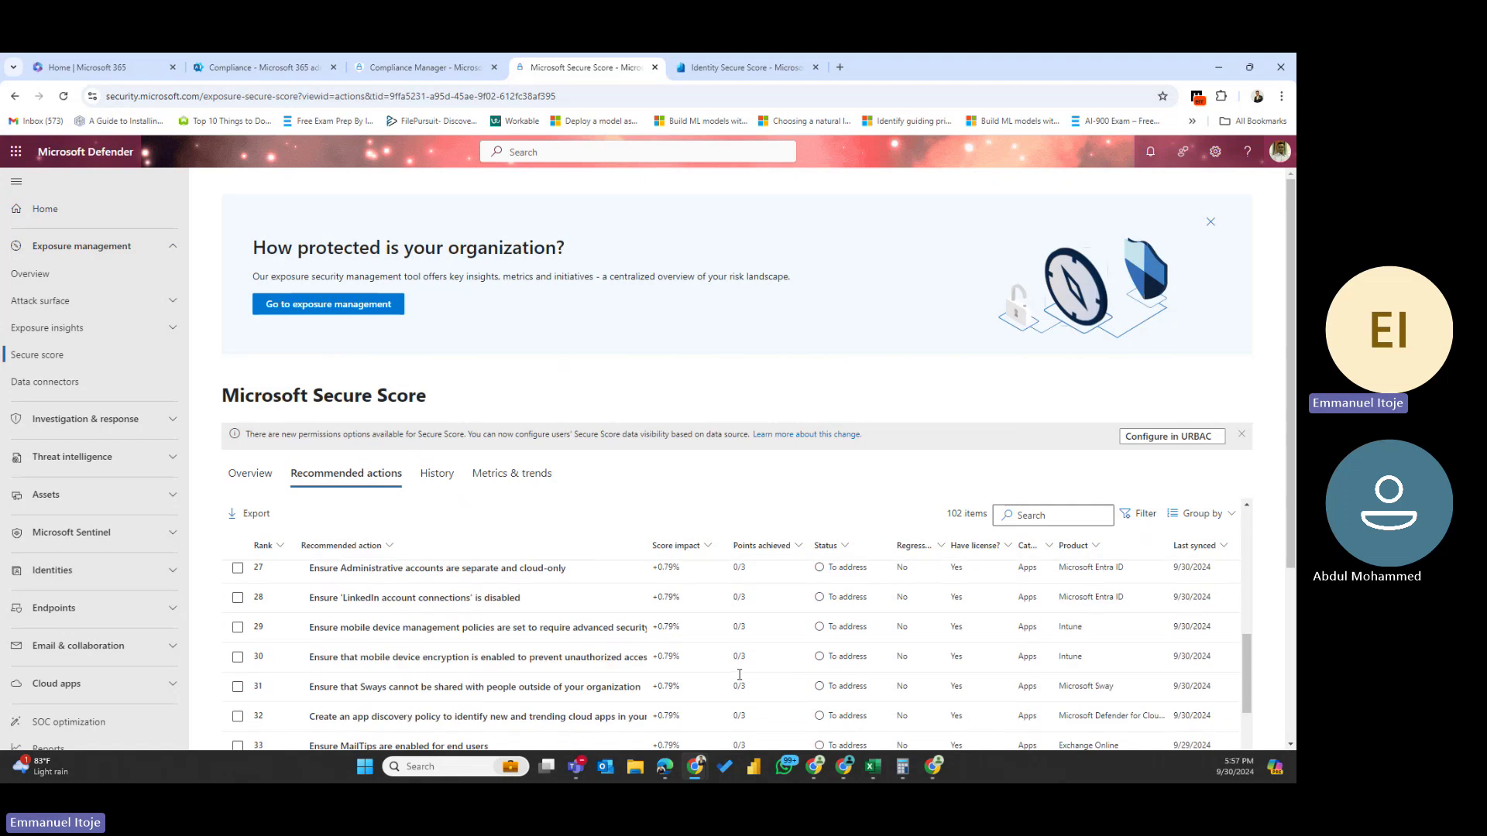
scroll(739, 674, down, 3)
scroll(740, 677, up, 5)
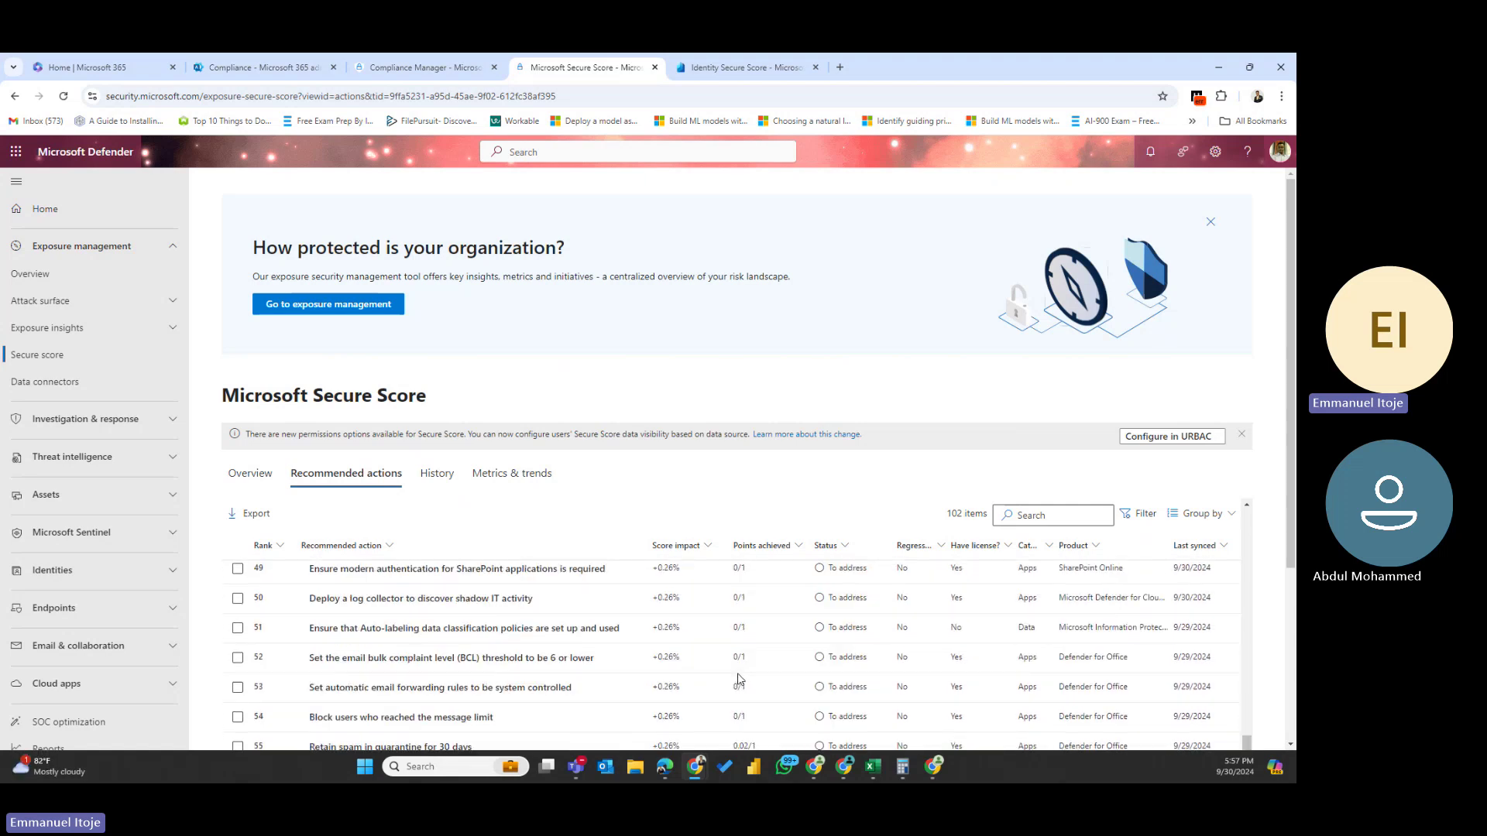
scroll(740, 679, up, 7)
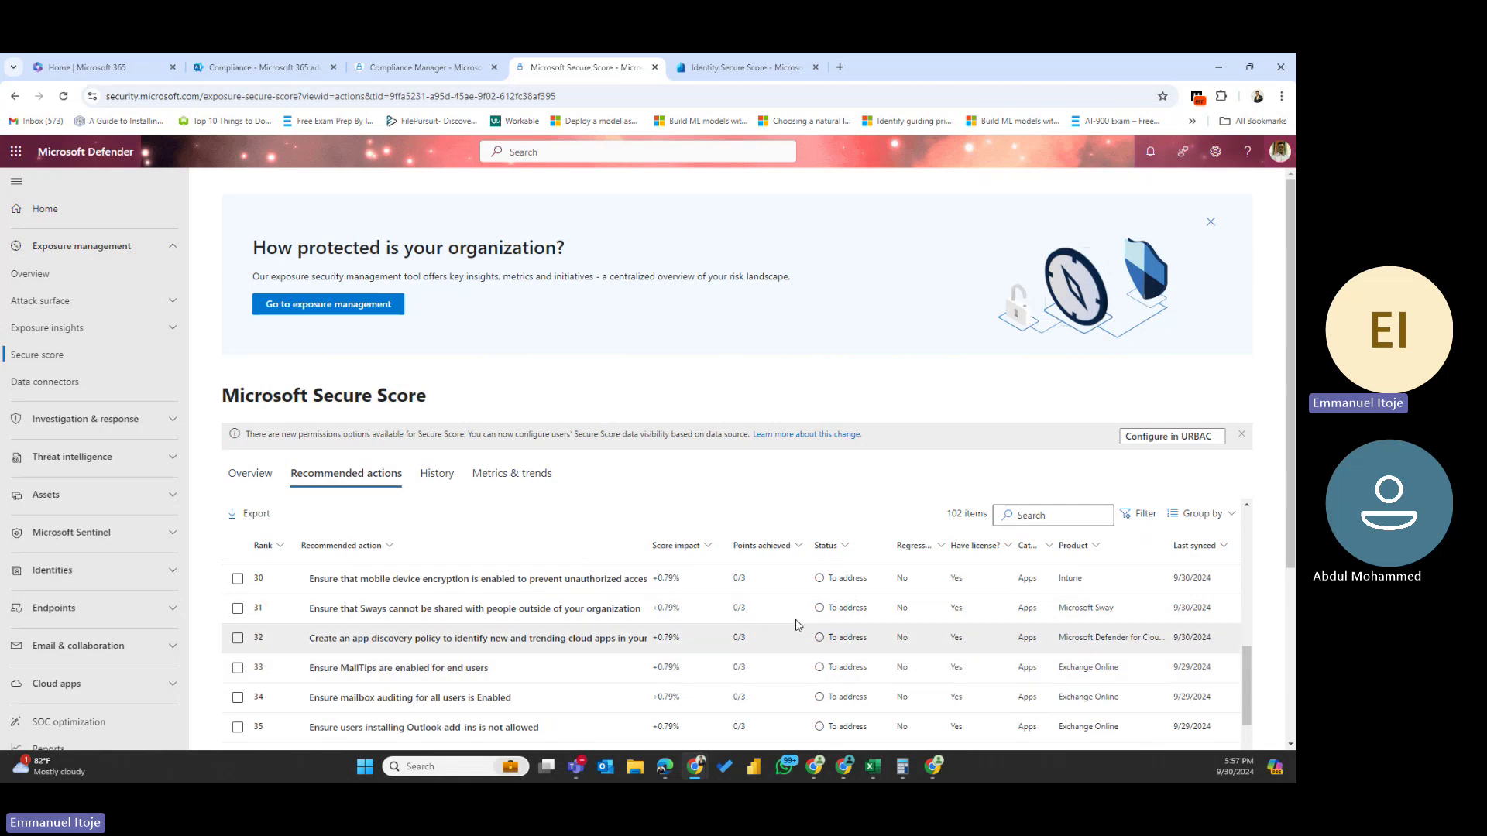
scroll(813, 629, down, 12)
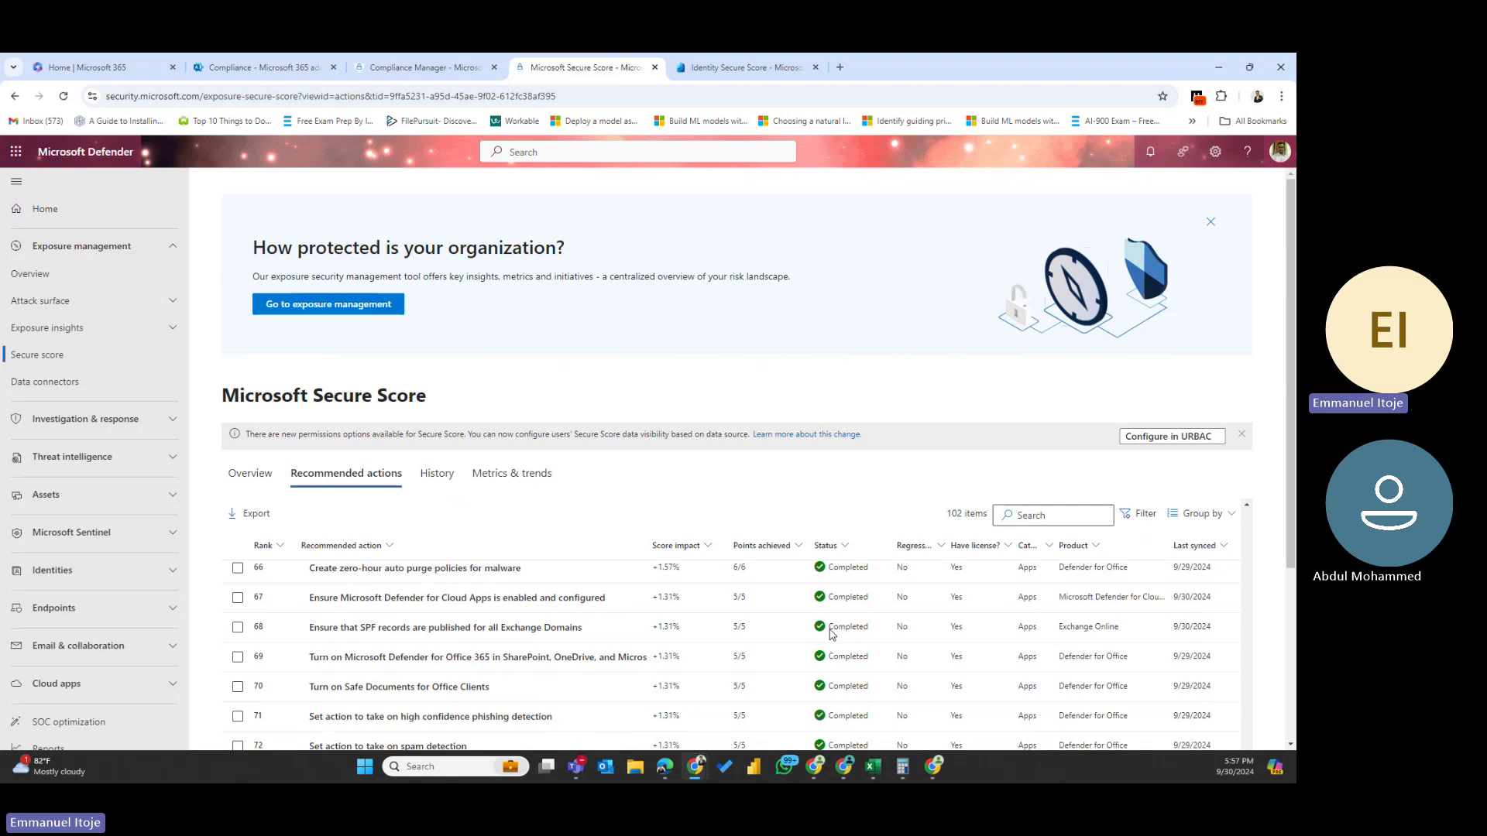
scroll(829, 643, up, 3)
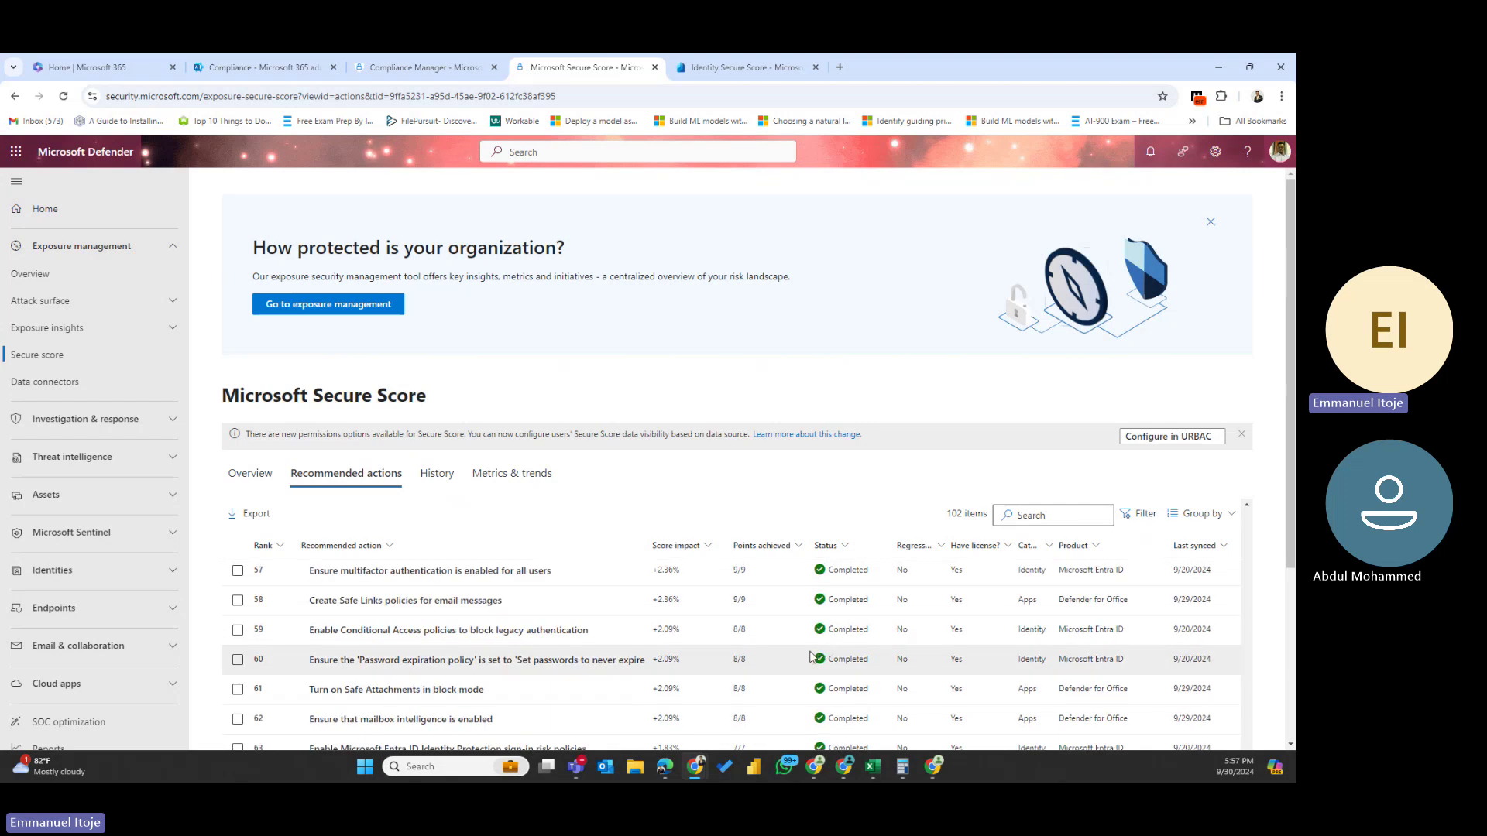
scroll(808, 660, up, 3)
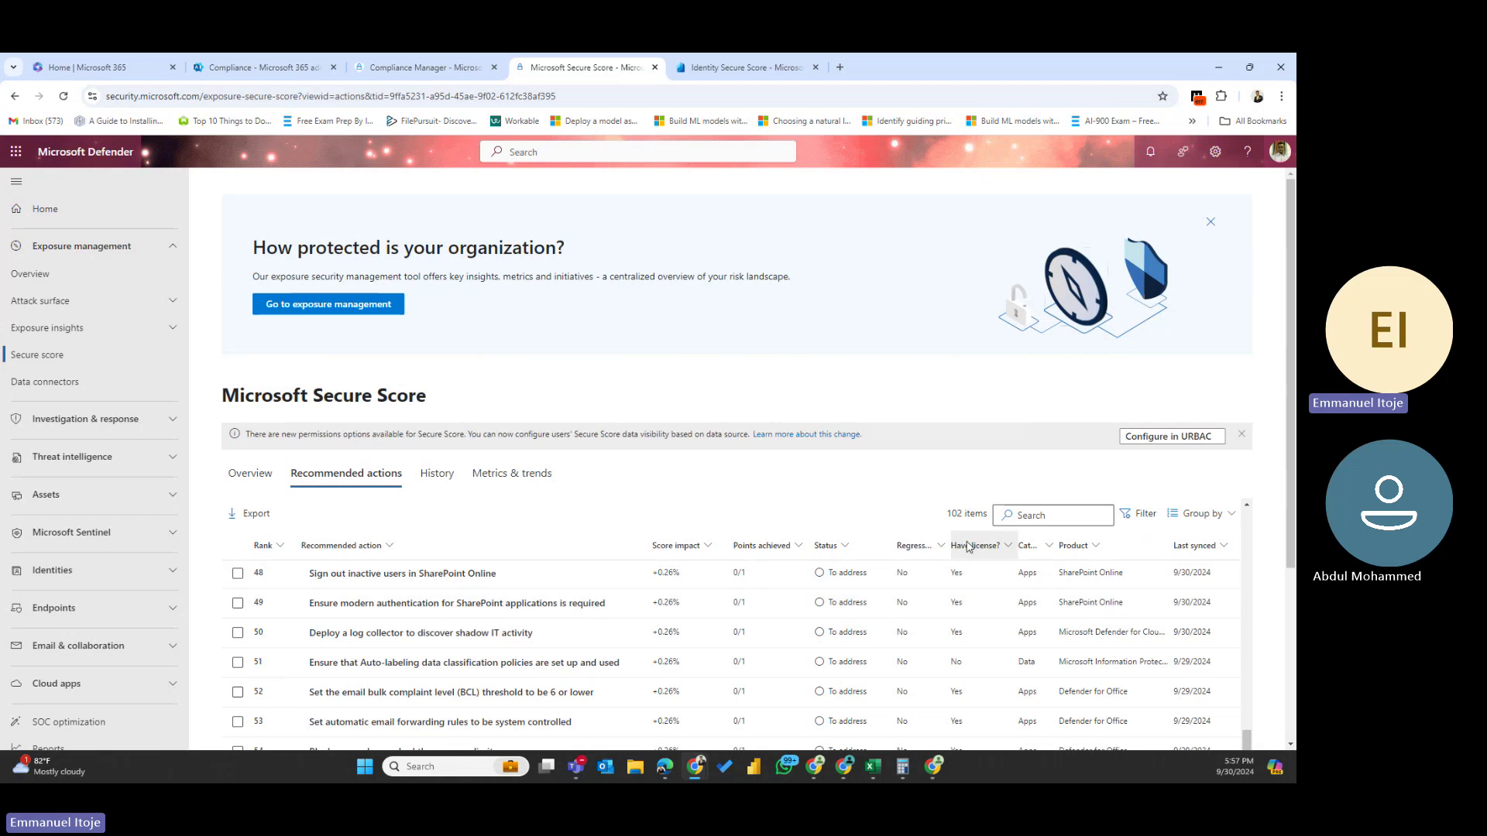
- Widen the Regressed column to show its full heading, then return to the table's top
drag(951, 537, 974, 538)
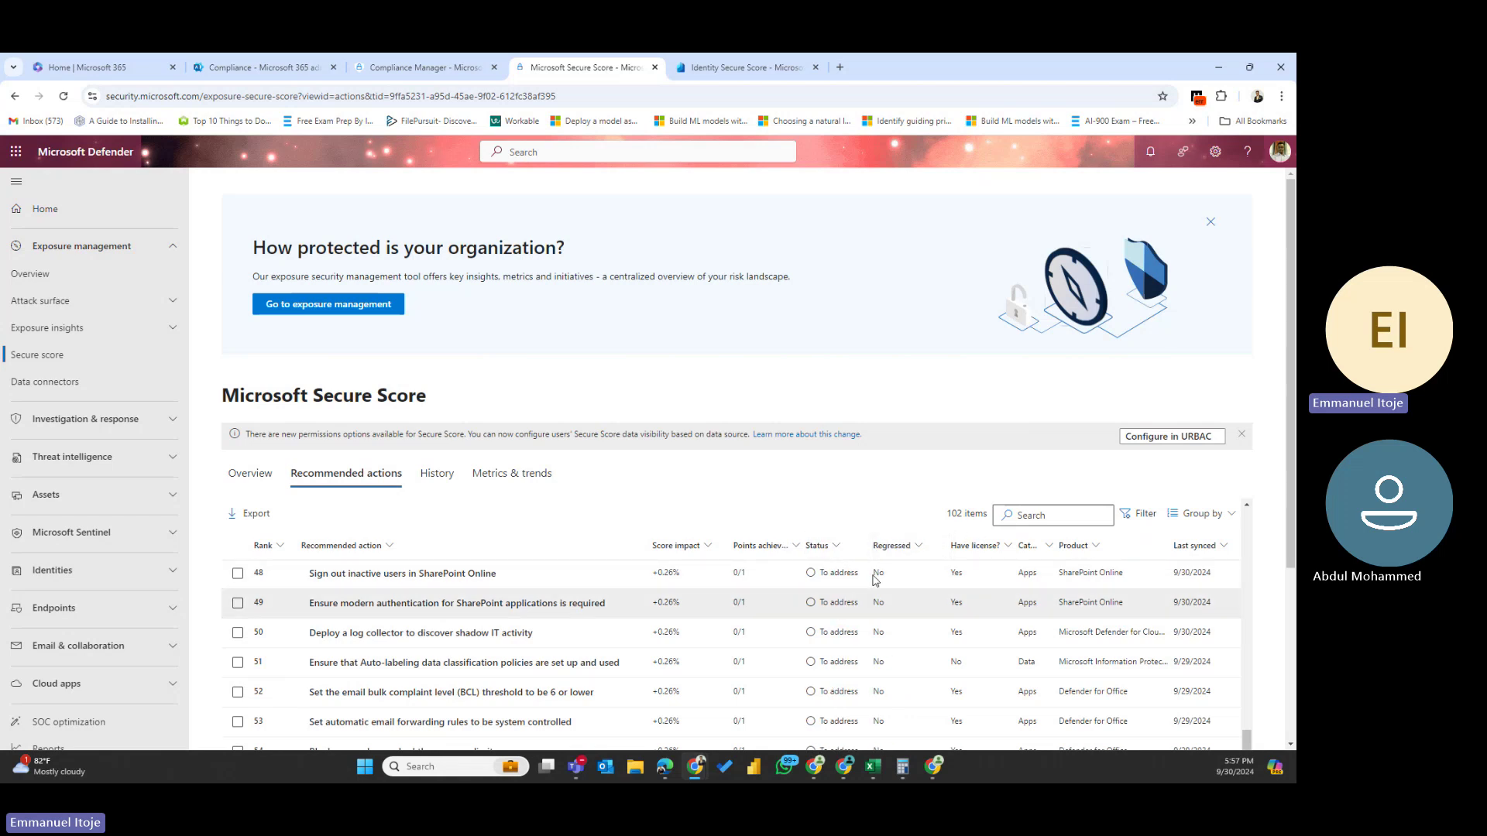
scroll(883, 655, down, 1)
scroll(885, 654, up, 2)
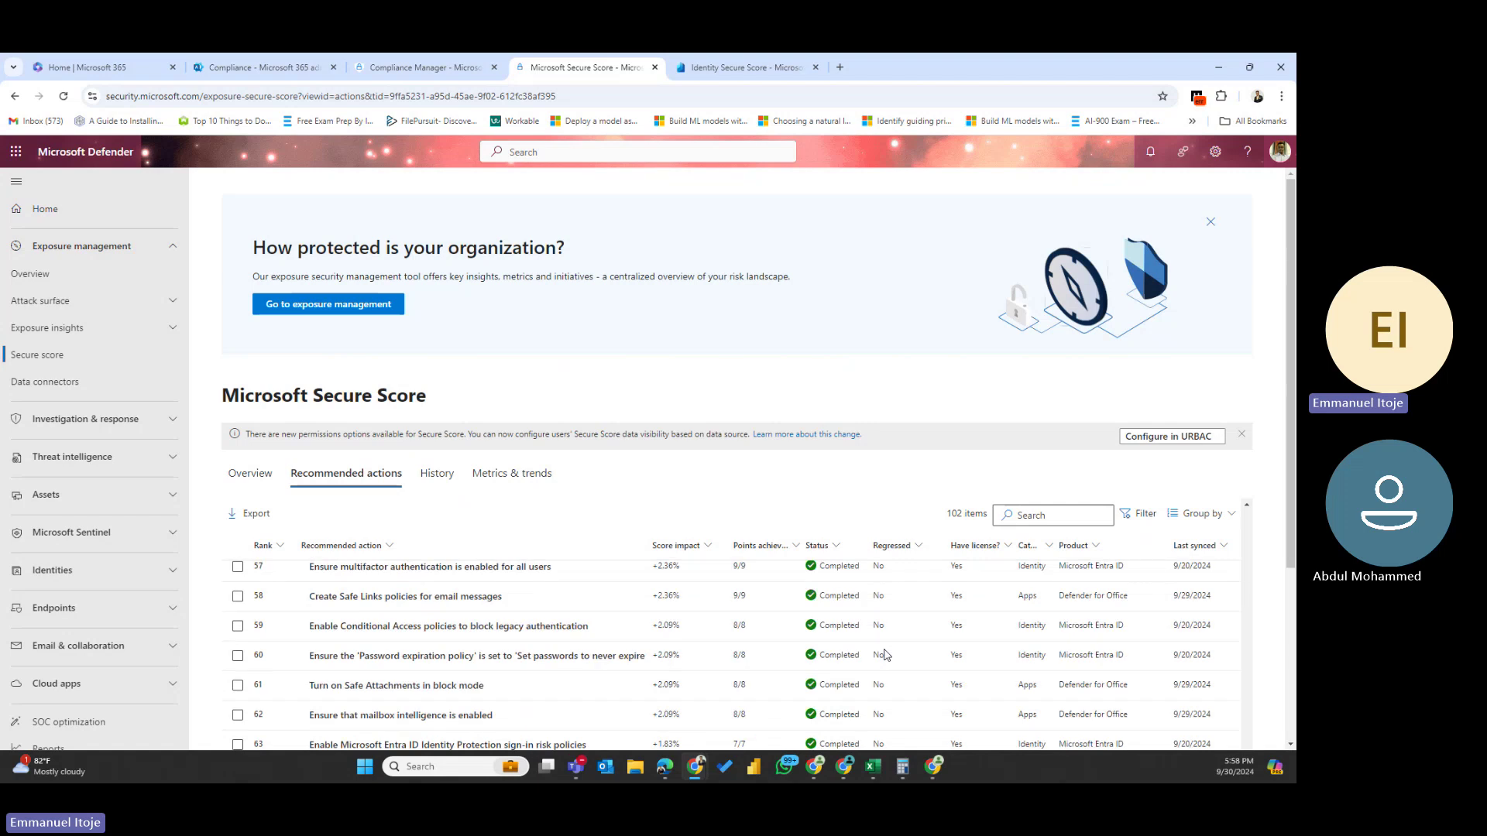
scroll(884, 650, up, 20)
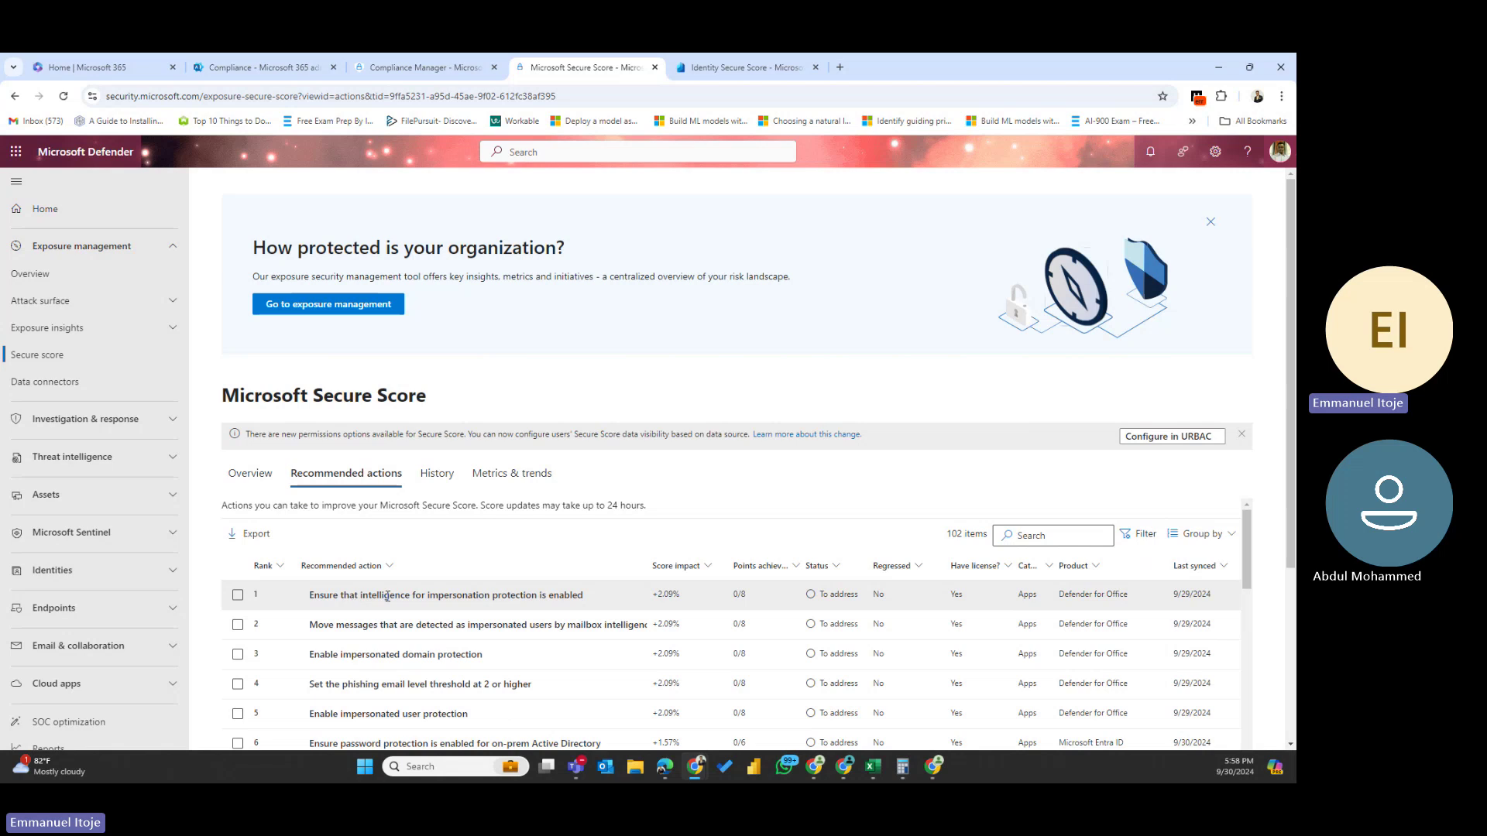
- Switch to the Overview tab showing 48.19%, 184.1/382 points and 55 actions
click(250, 473)
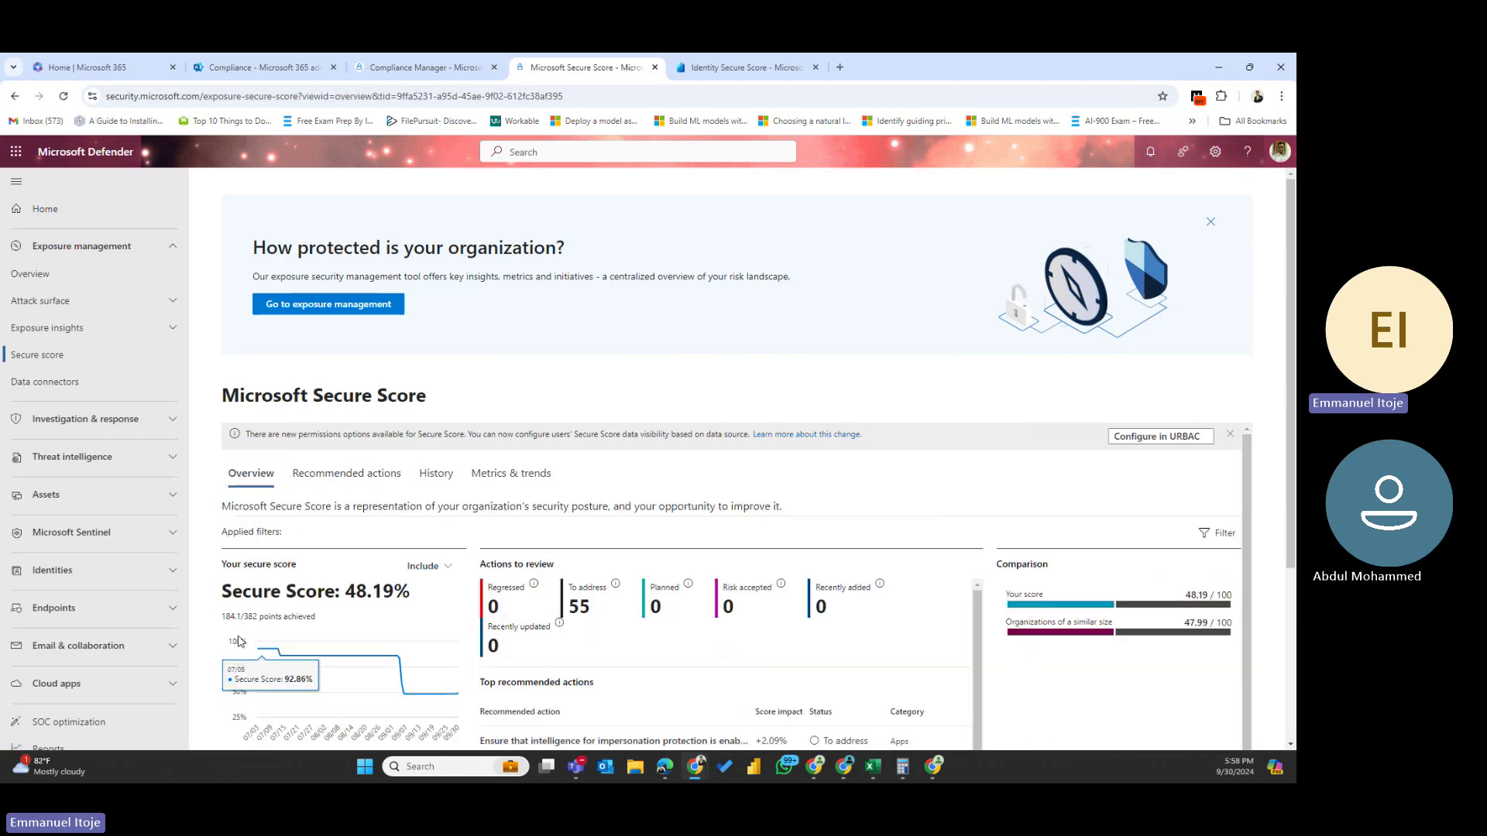
mouse_move(258, 652)
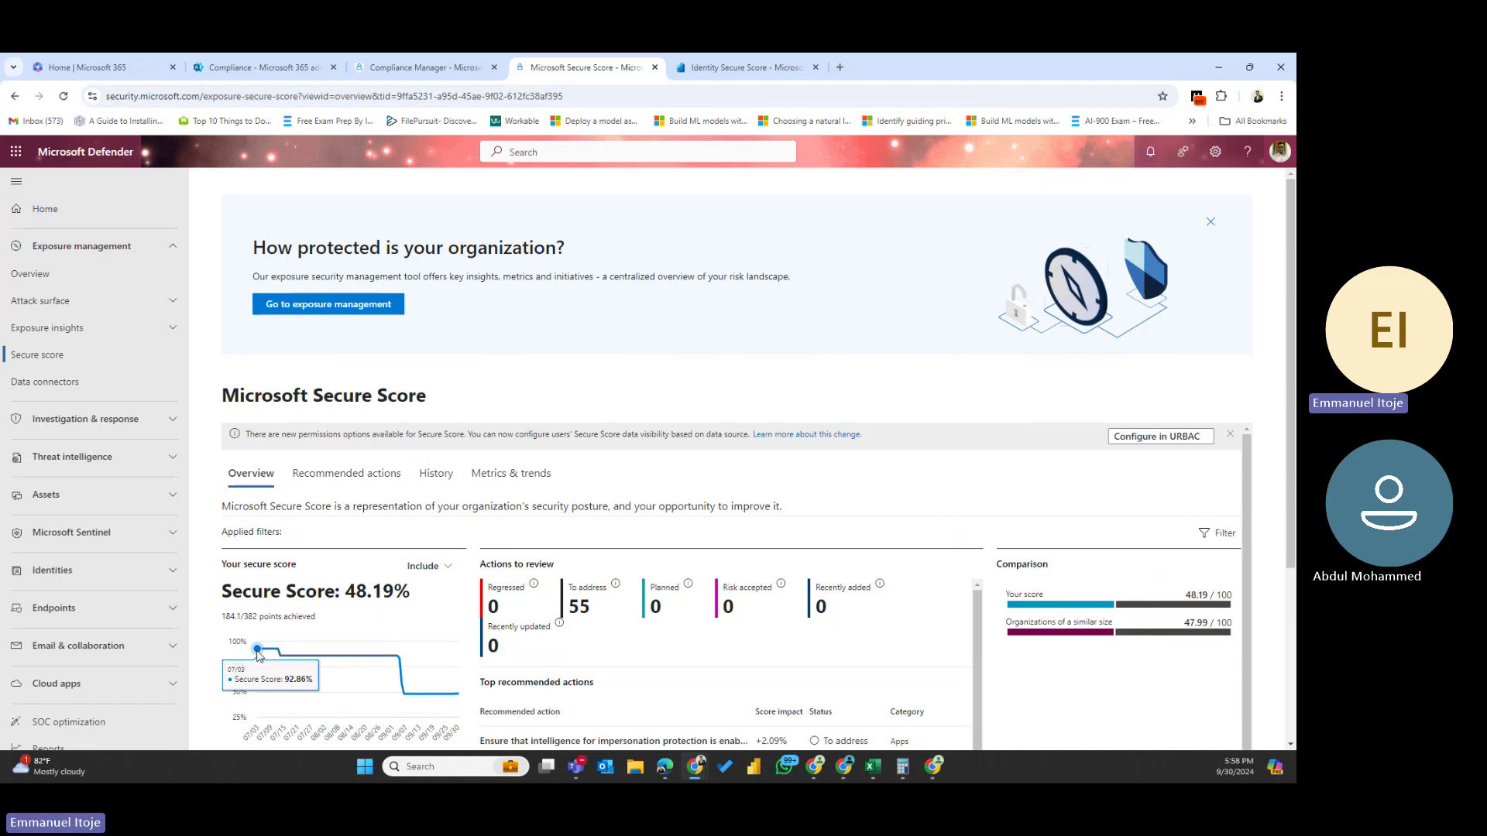
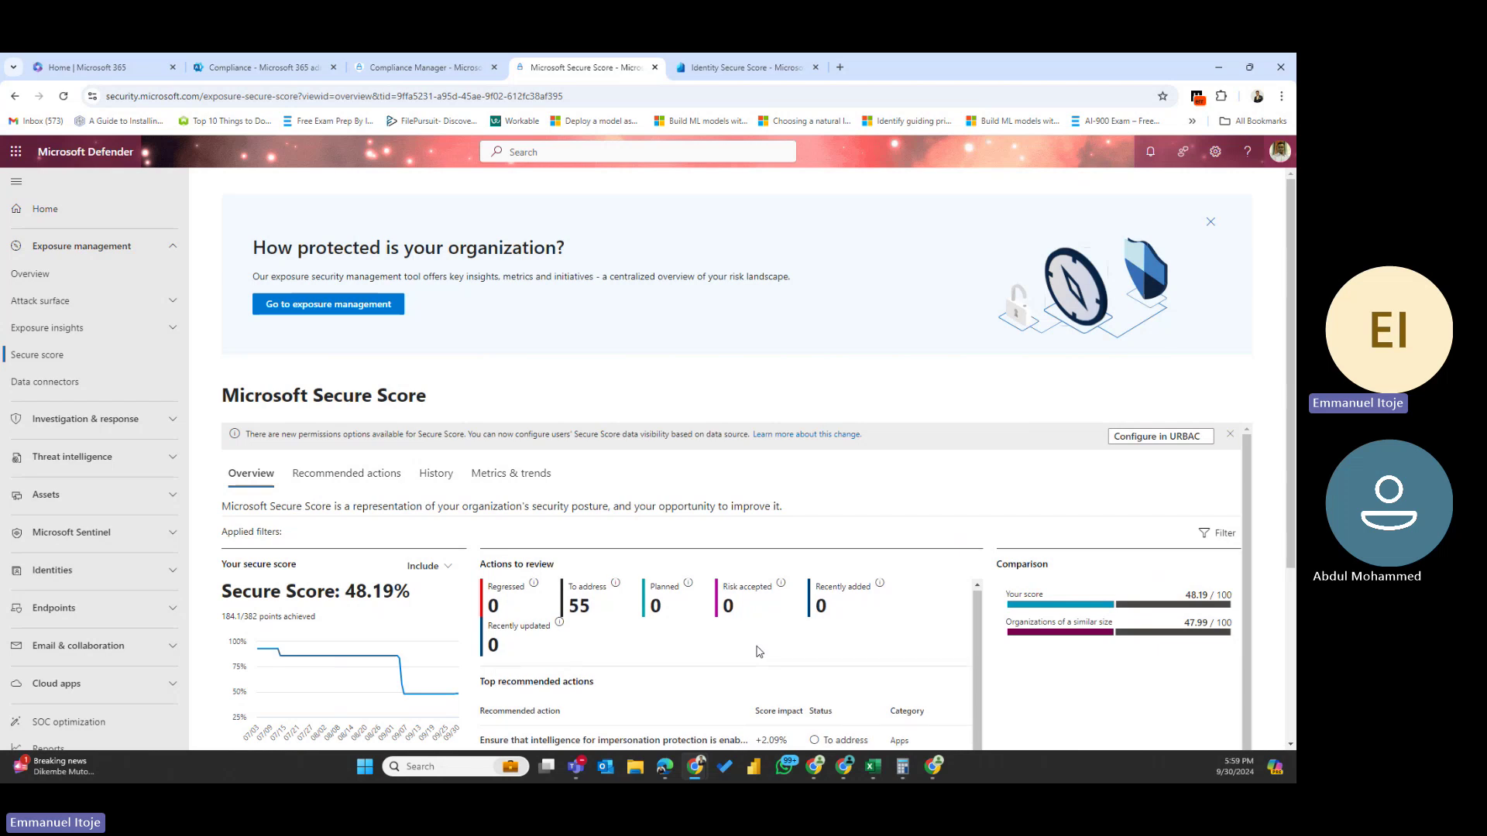
- Browse the Recommended actions table of 102 items, led by impersonation protection at +2.09%
scroll(580, 712, down, 3)
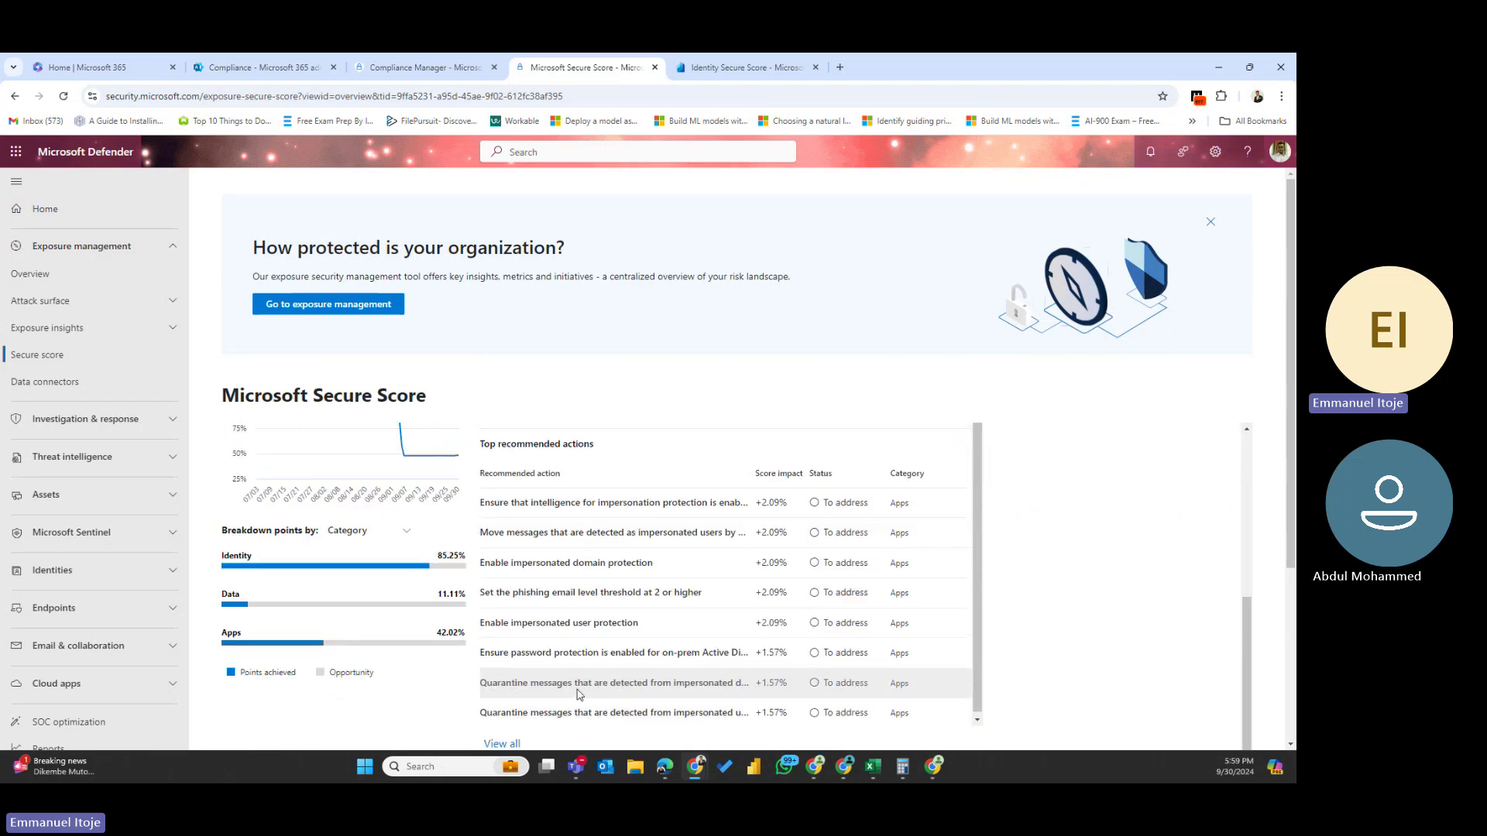
scroll(576, 695, up, 3)
mouse_move(271, 658)
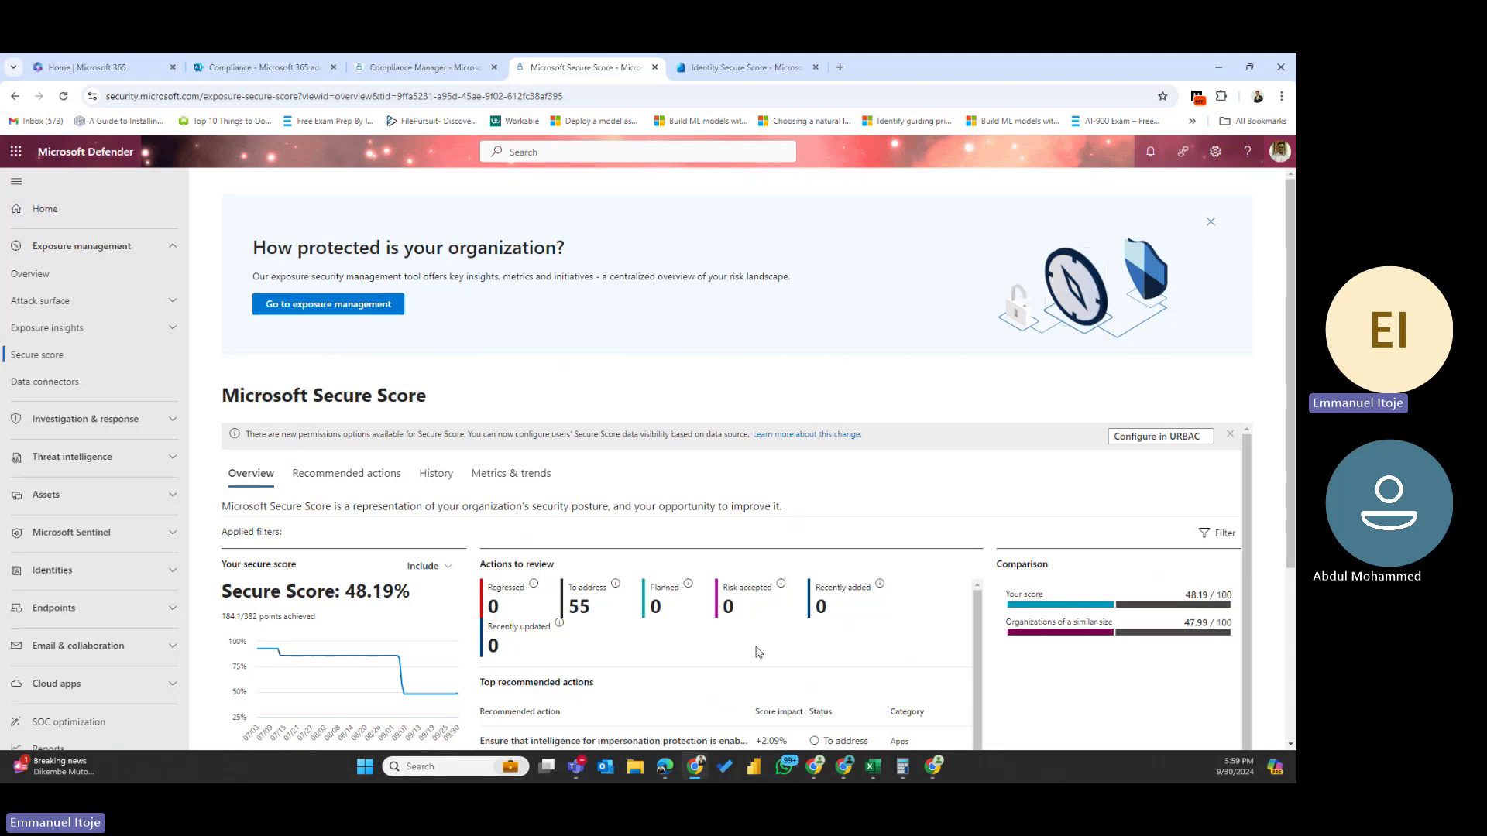
scroll(704, 647, down, 1)
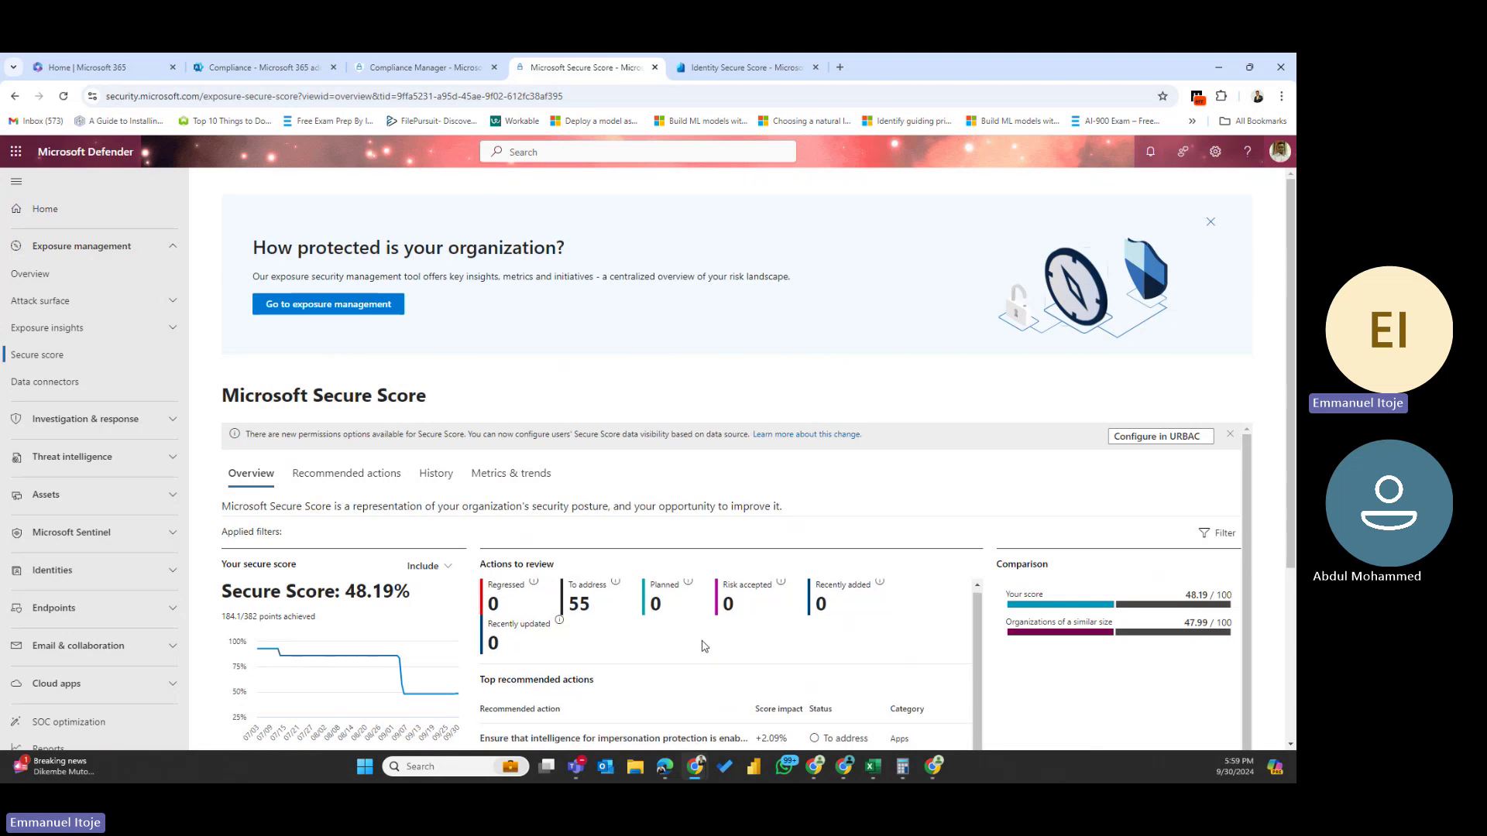
scroll(704, 646, down, 3)
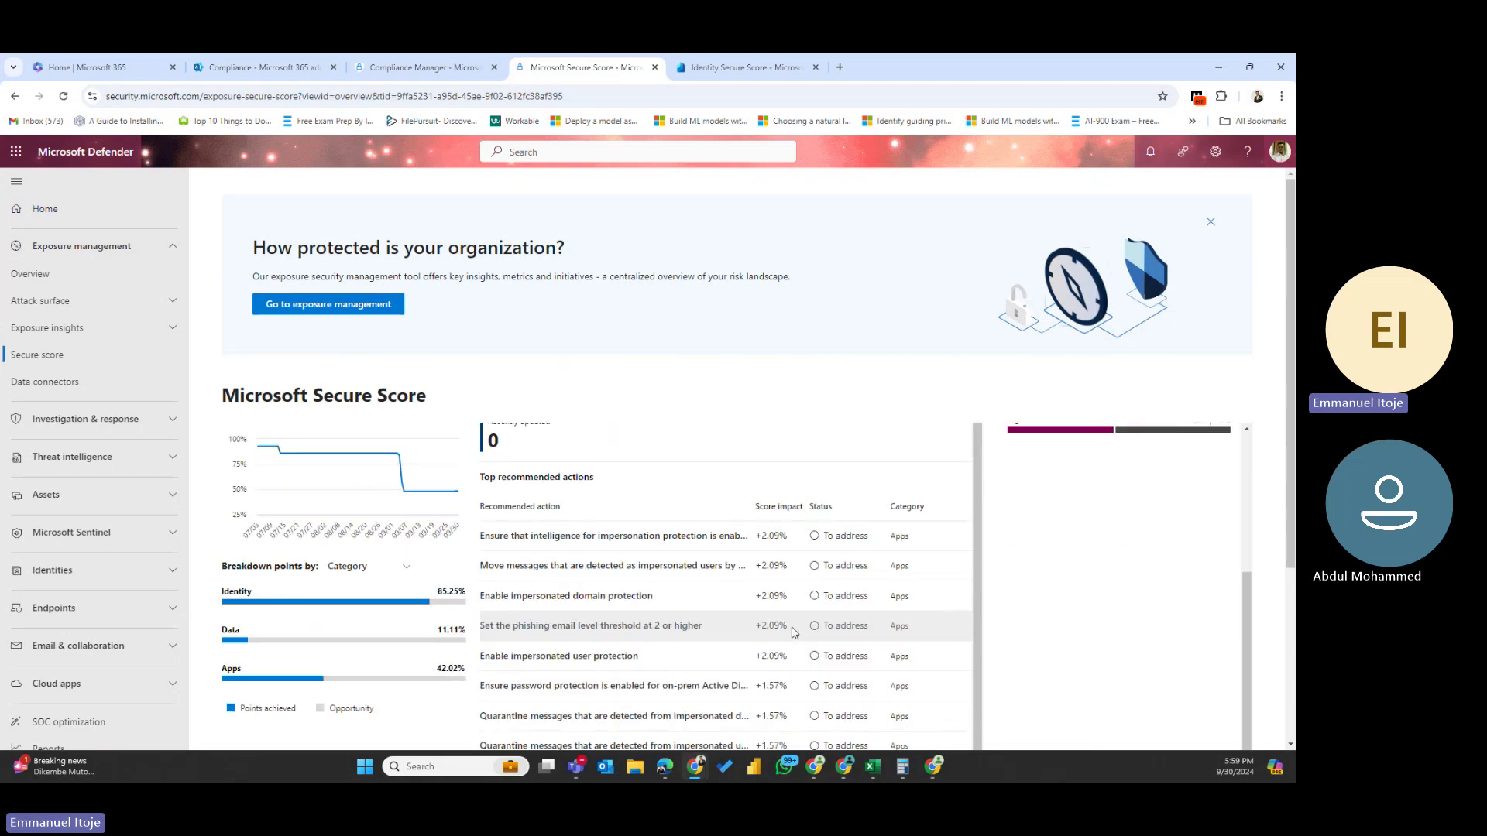
scroll(368, 577, up, 3)
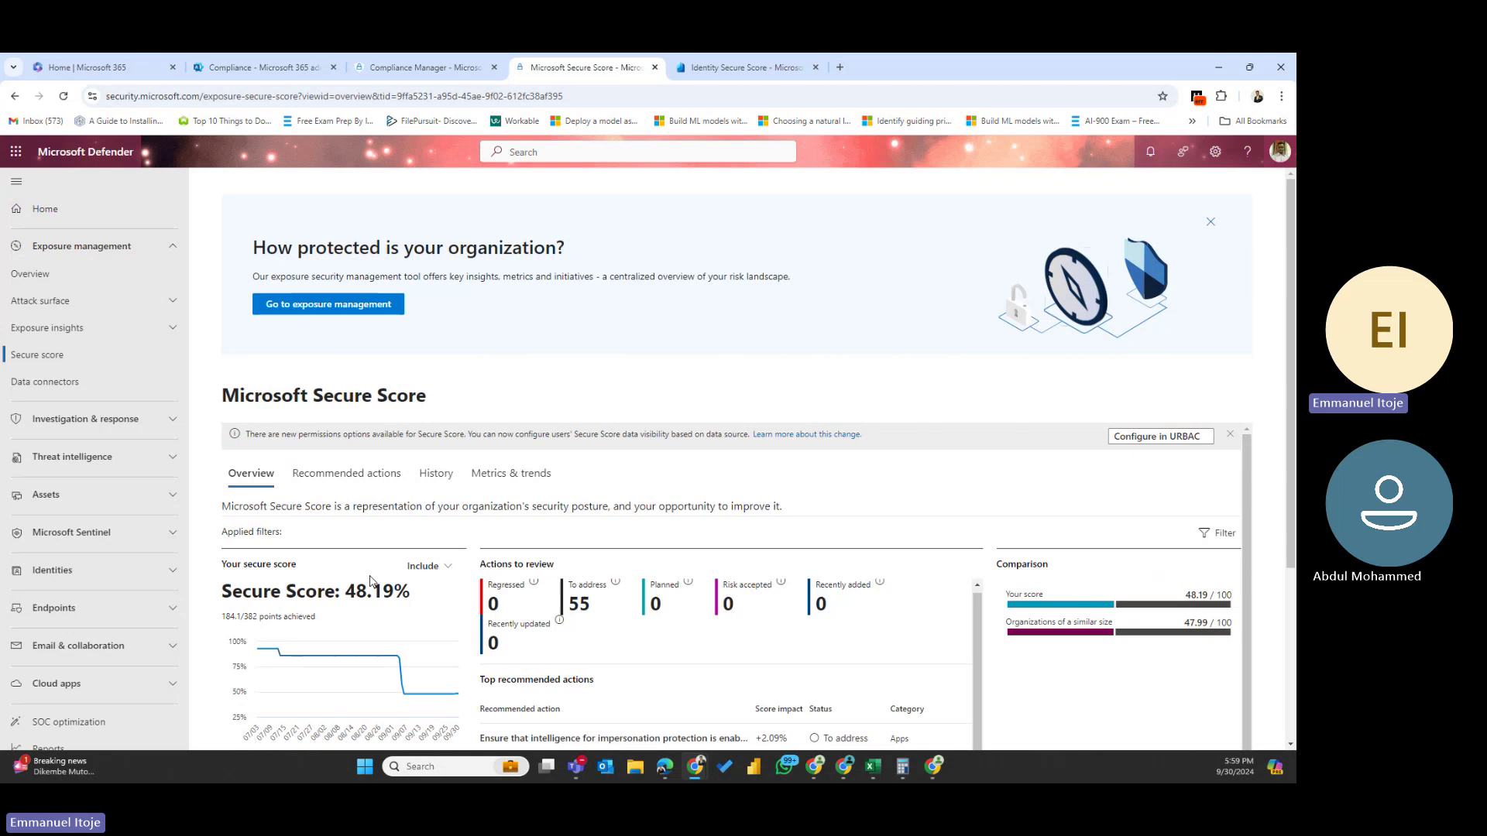
click(337, 480)
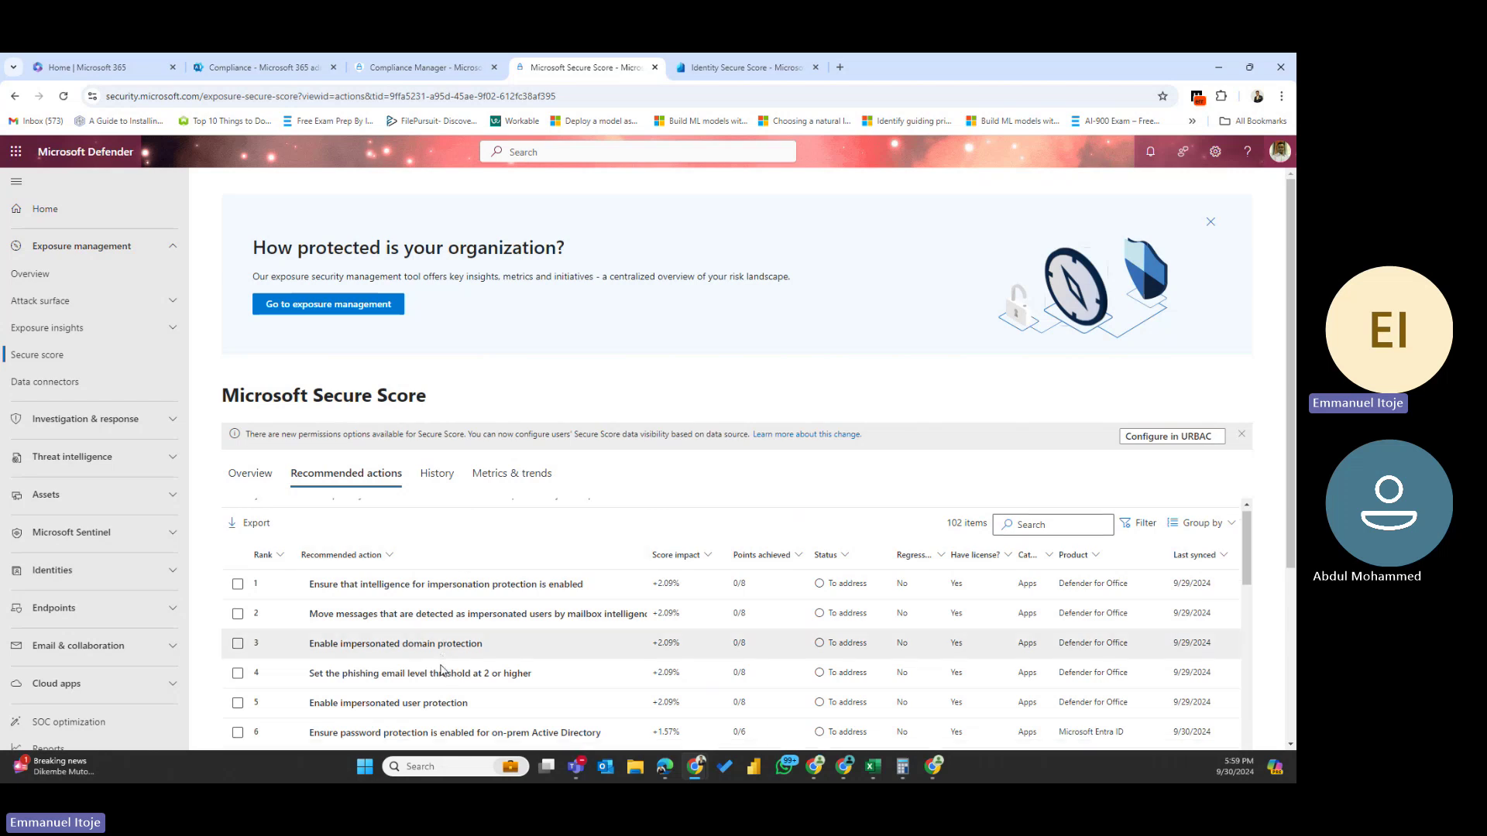
scroll(445, 665, down, 3)
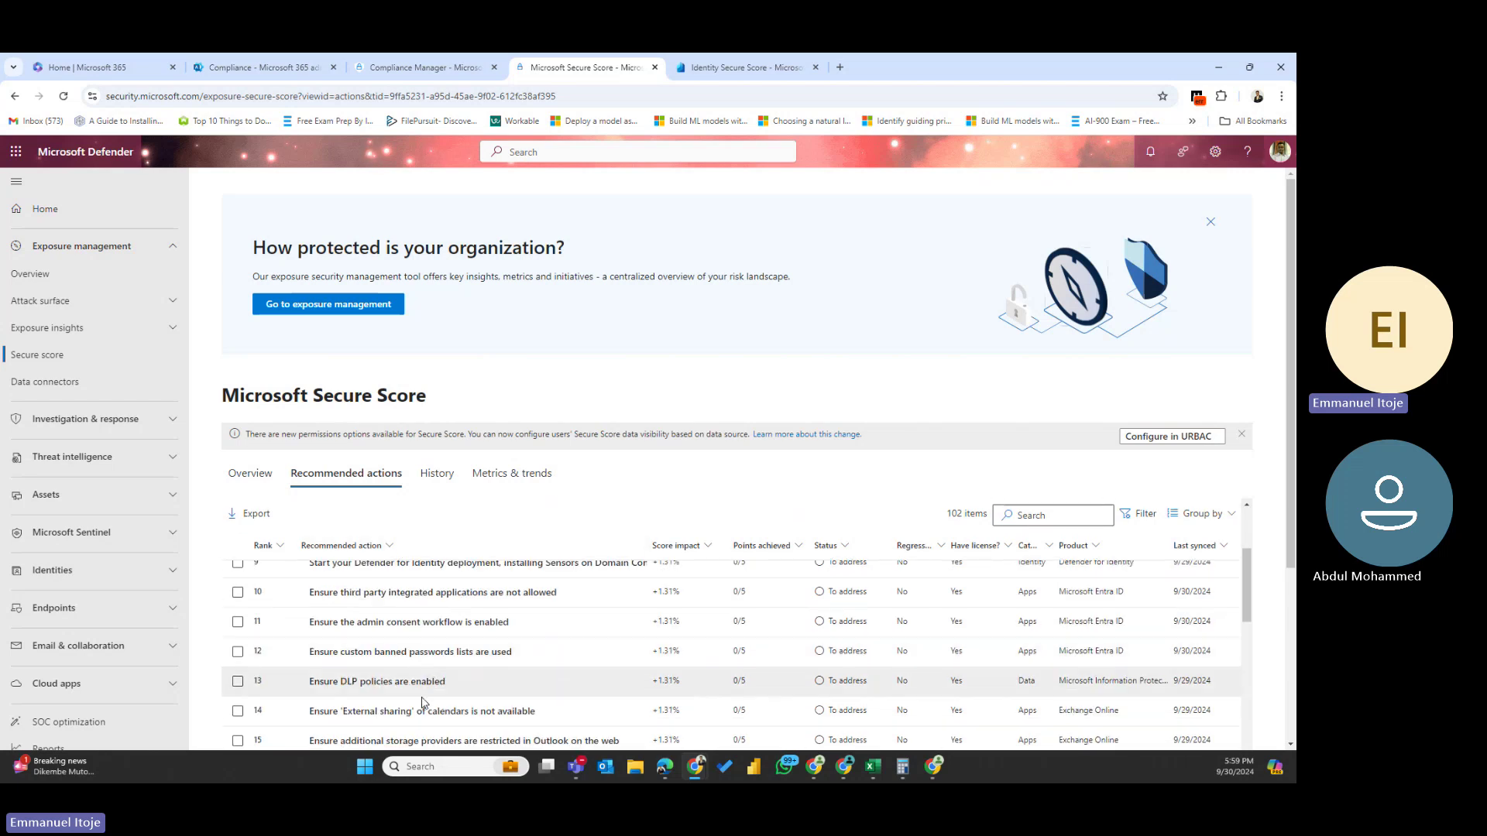
scroll(408, 705, down, 2)
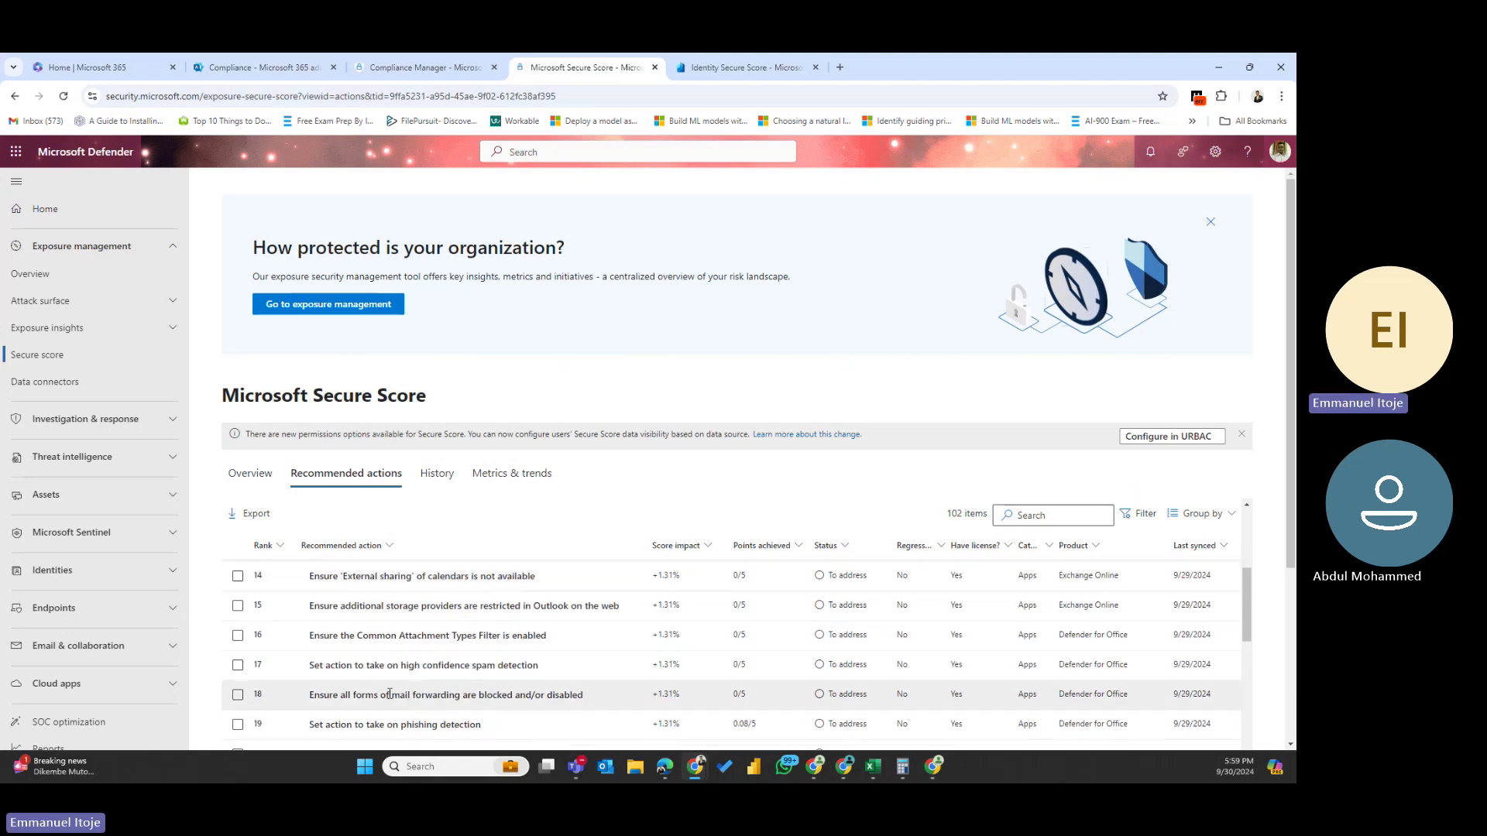
scroll(389, 694, up, 4)
scroll(390, 697, up, 2)
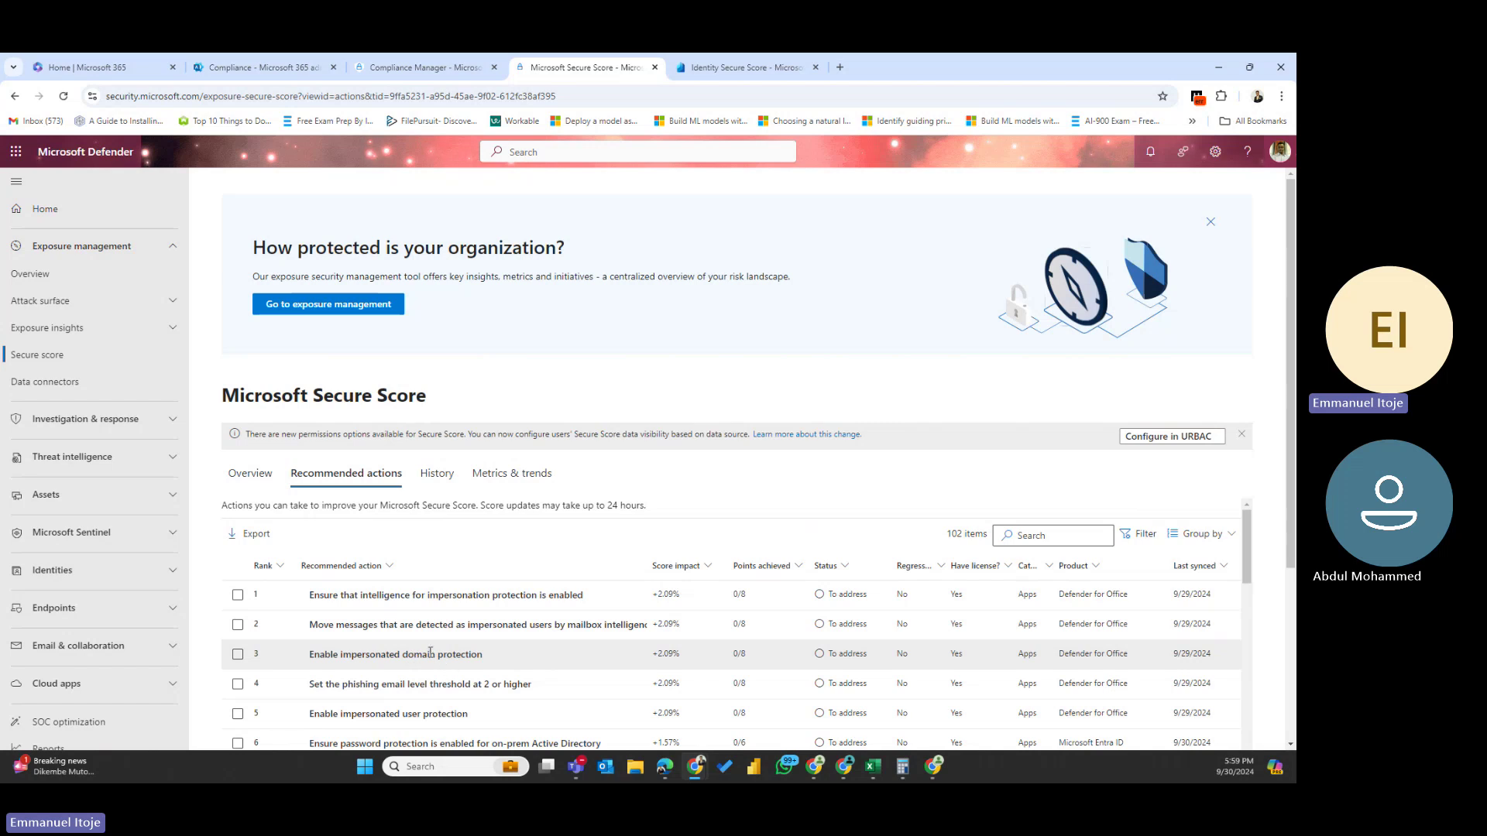
- Set Enable impersonated domain protection to Planned with a note about acting this week
click(333, 649)
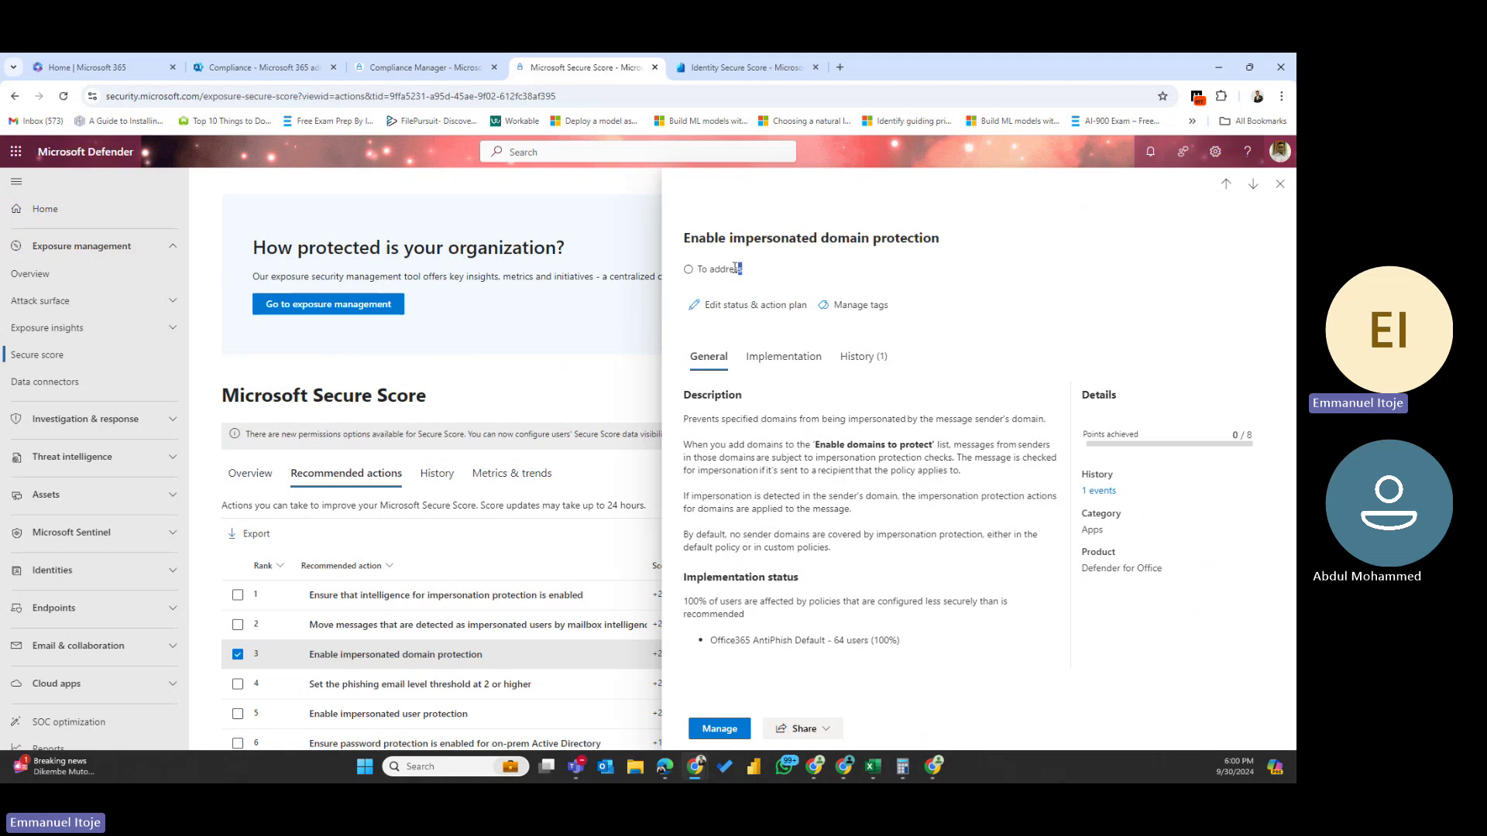
drag(740, 270, 943, 266)
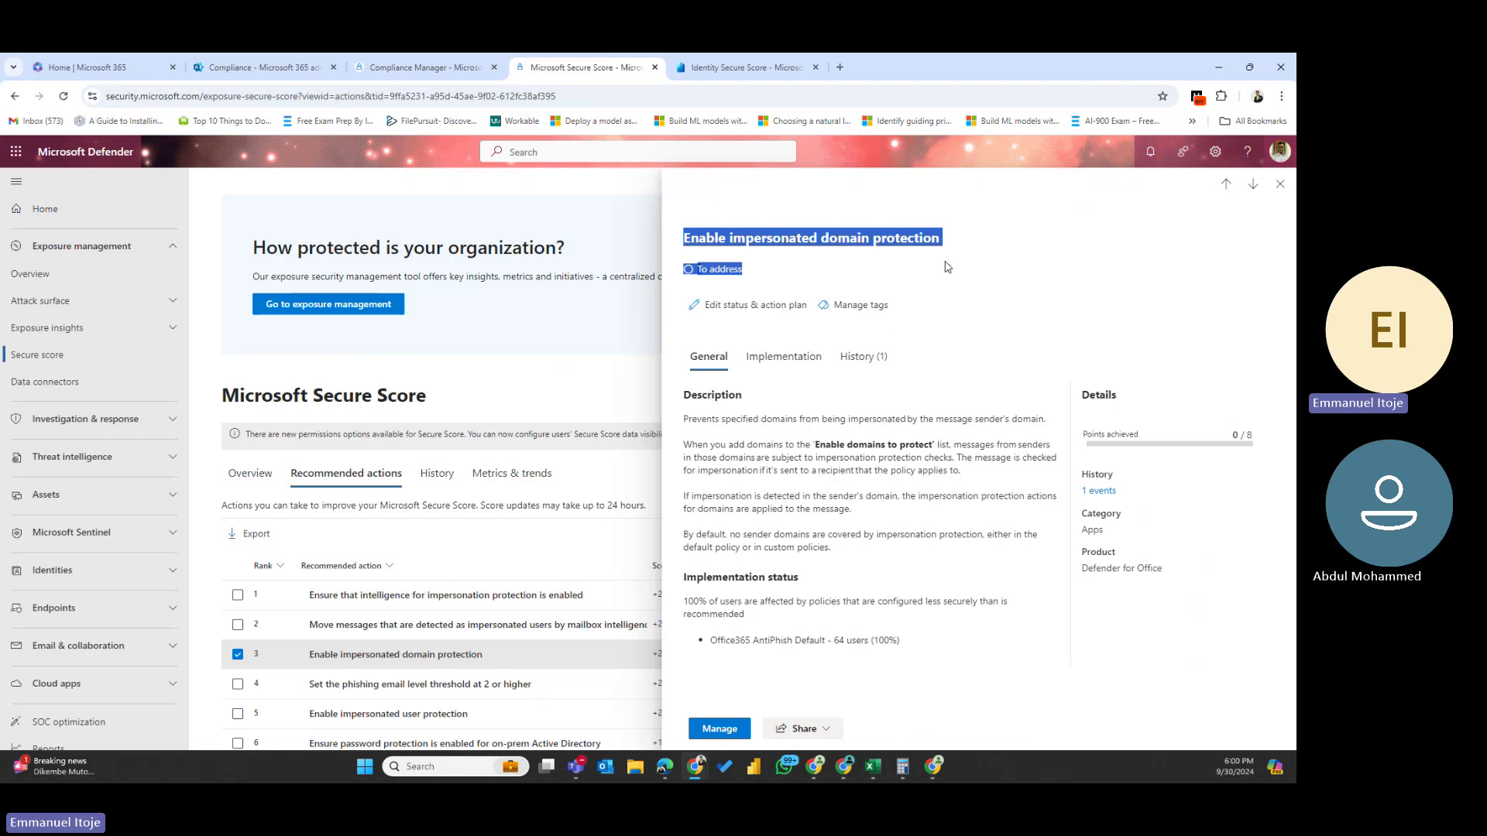
click(740, 307)
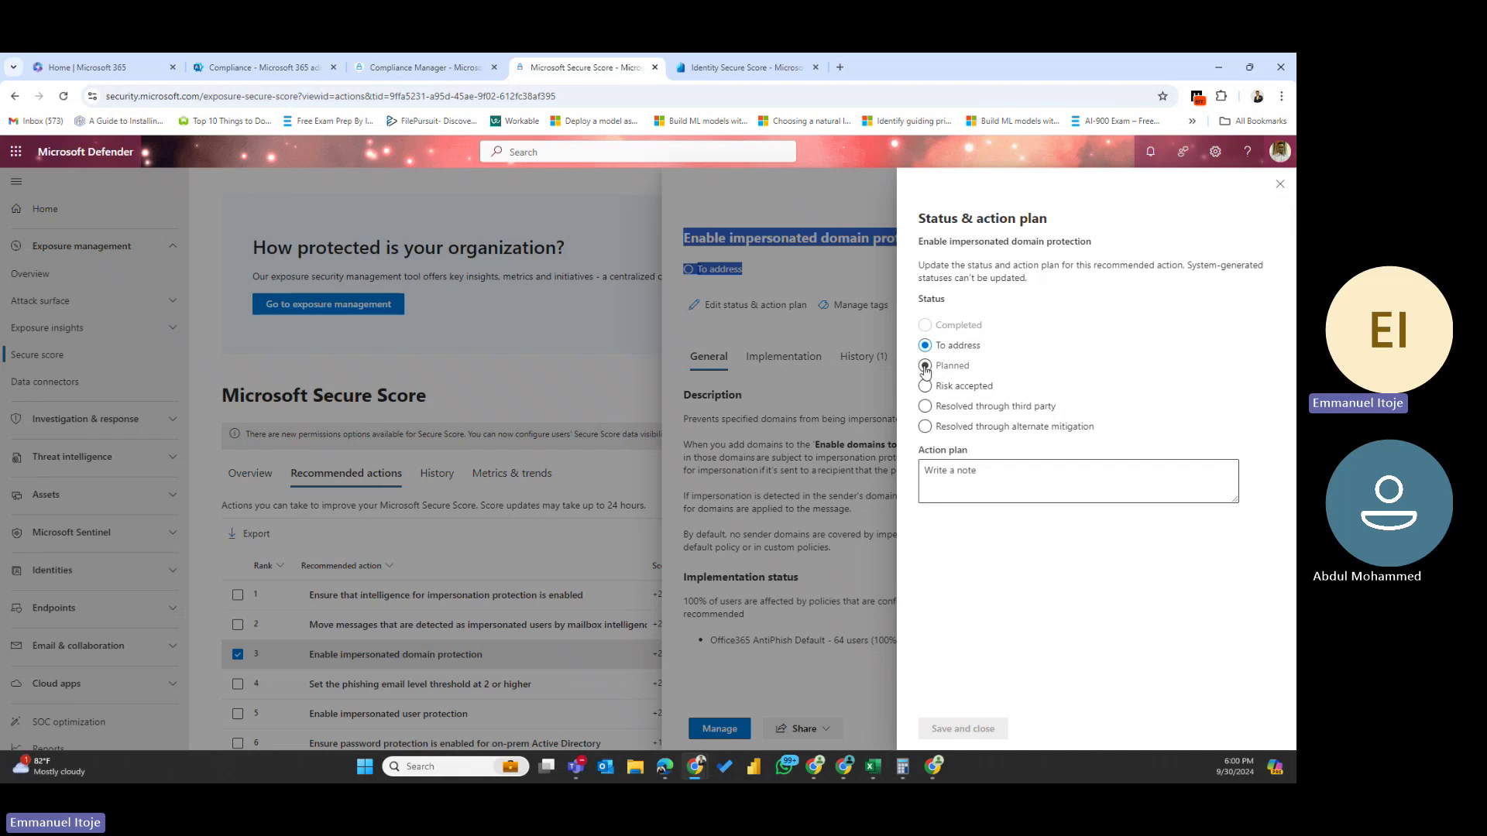
click(925, 367)
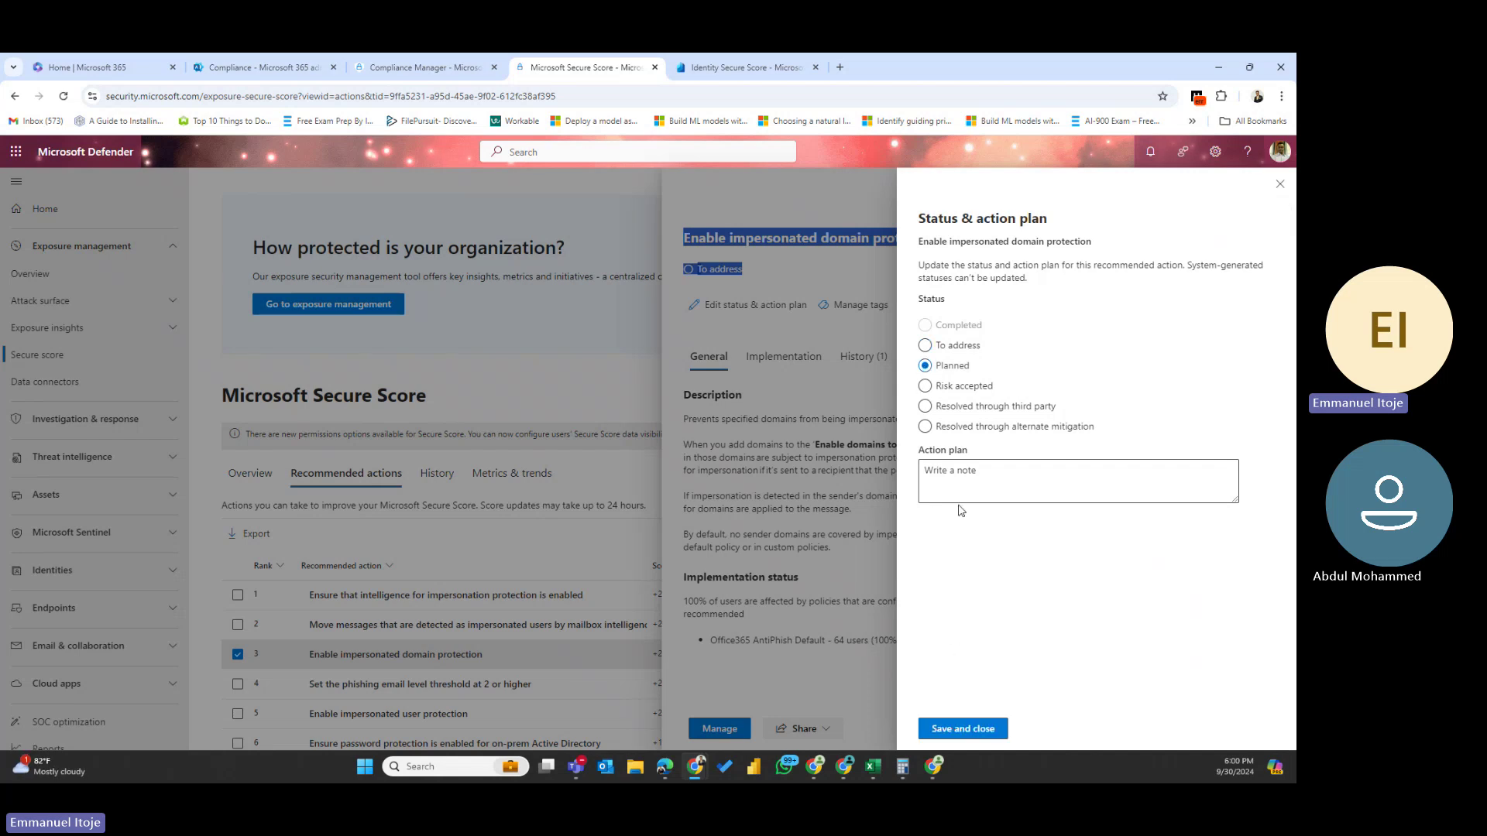
click(963, 480)
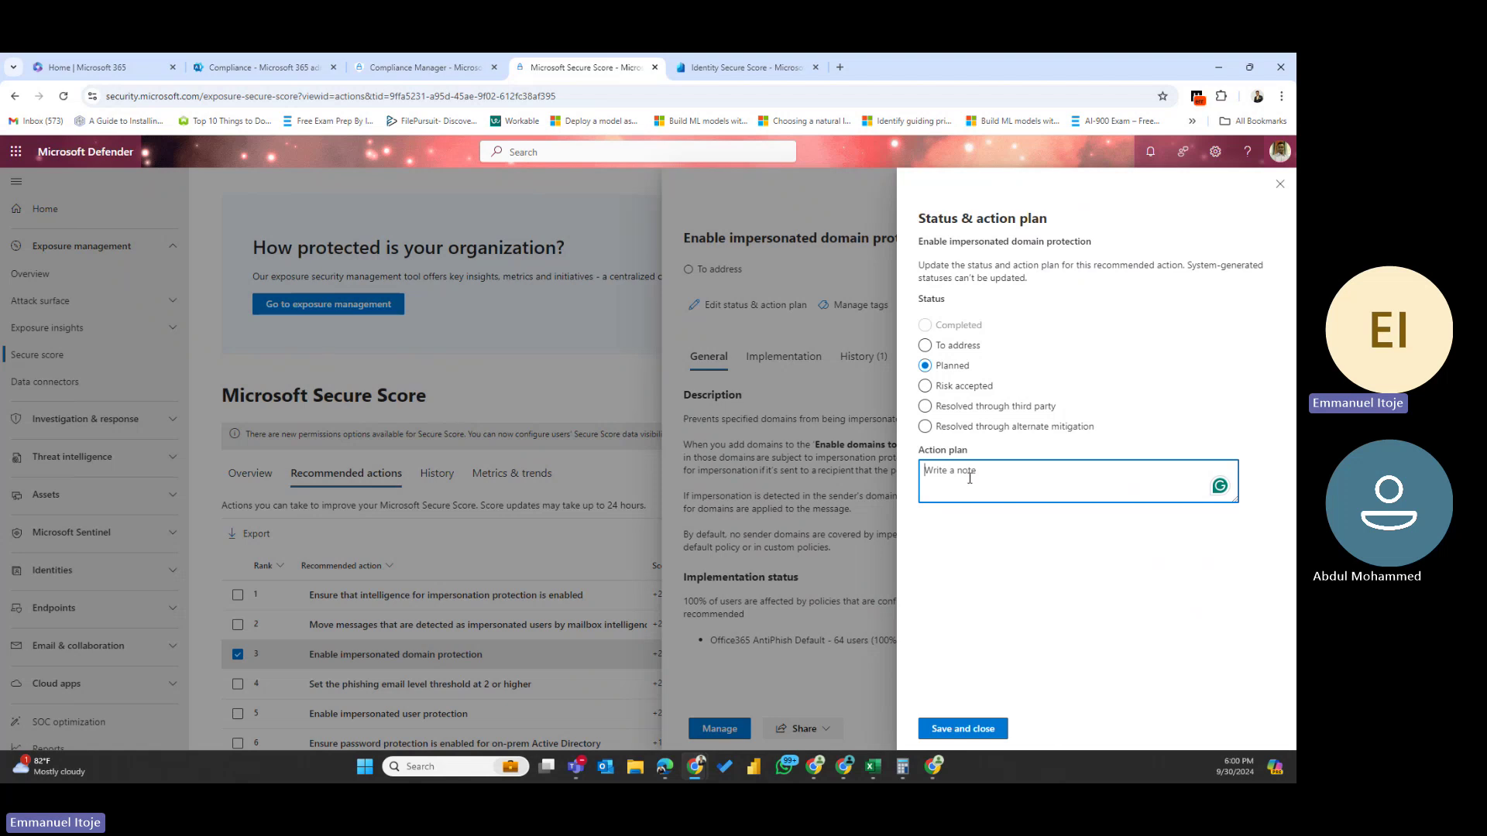
text(I am )
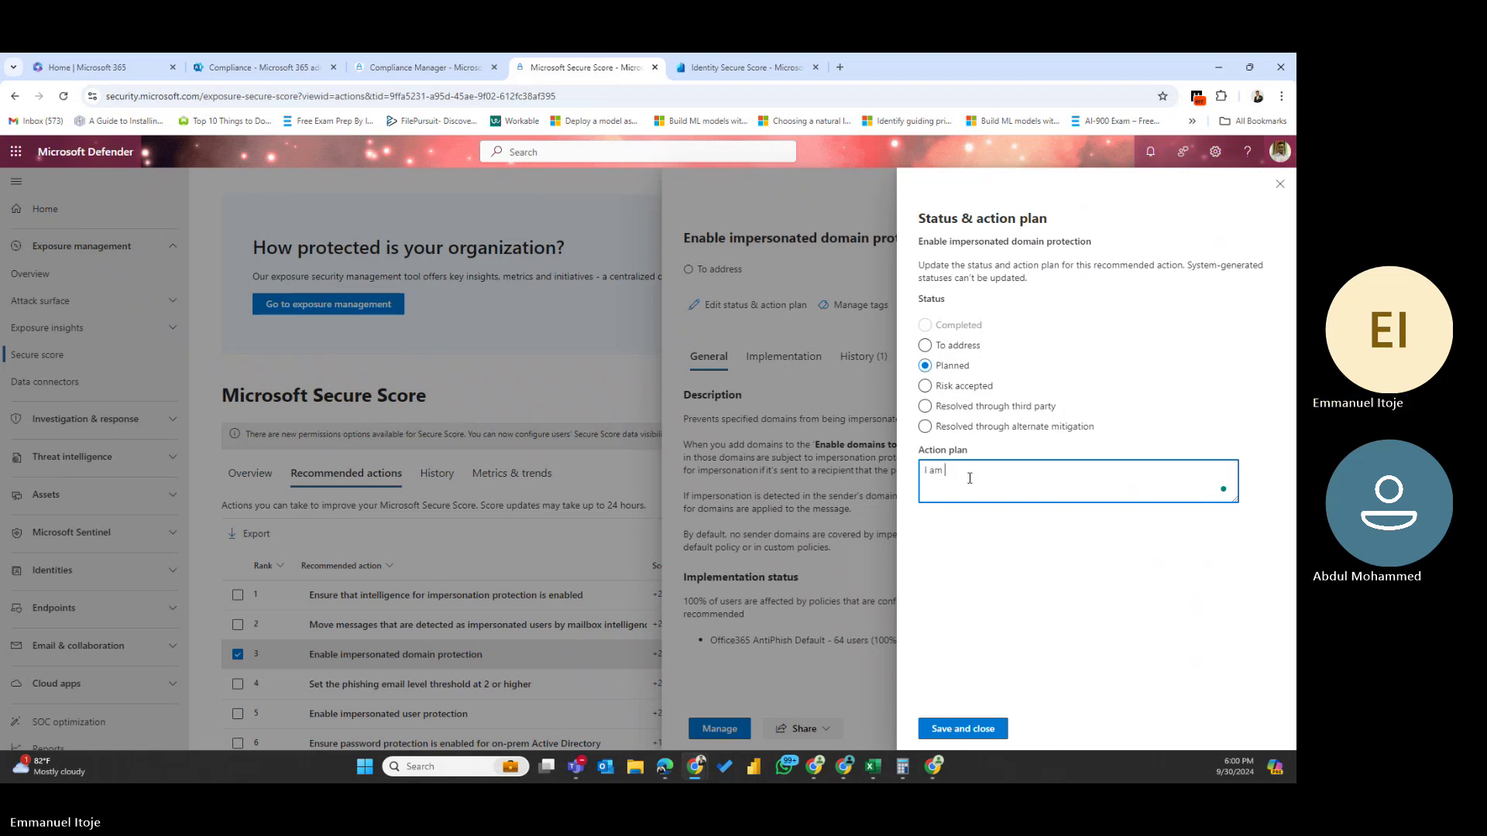
text(Iplanning to take th)
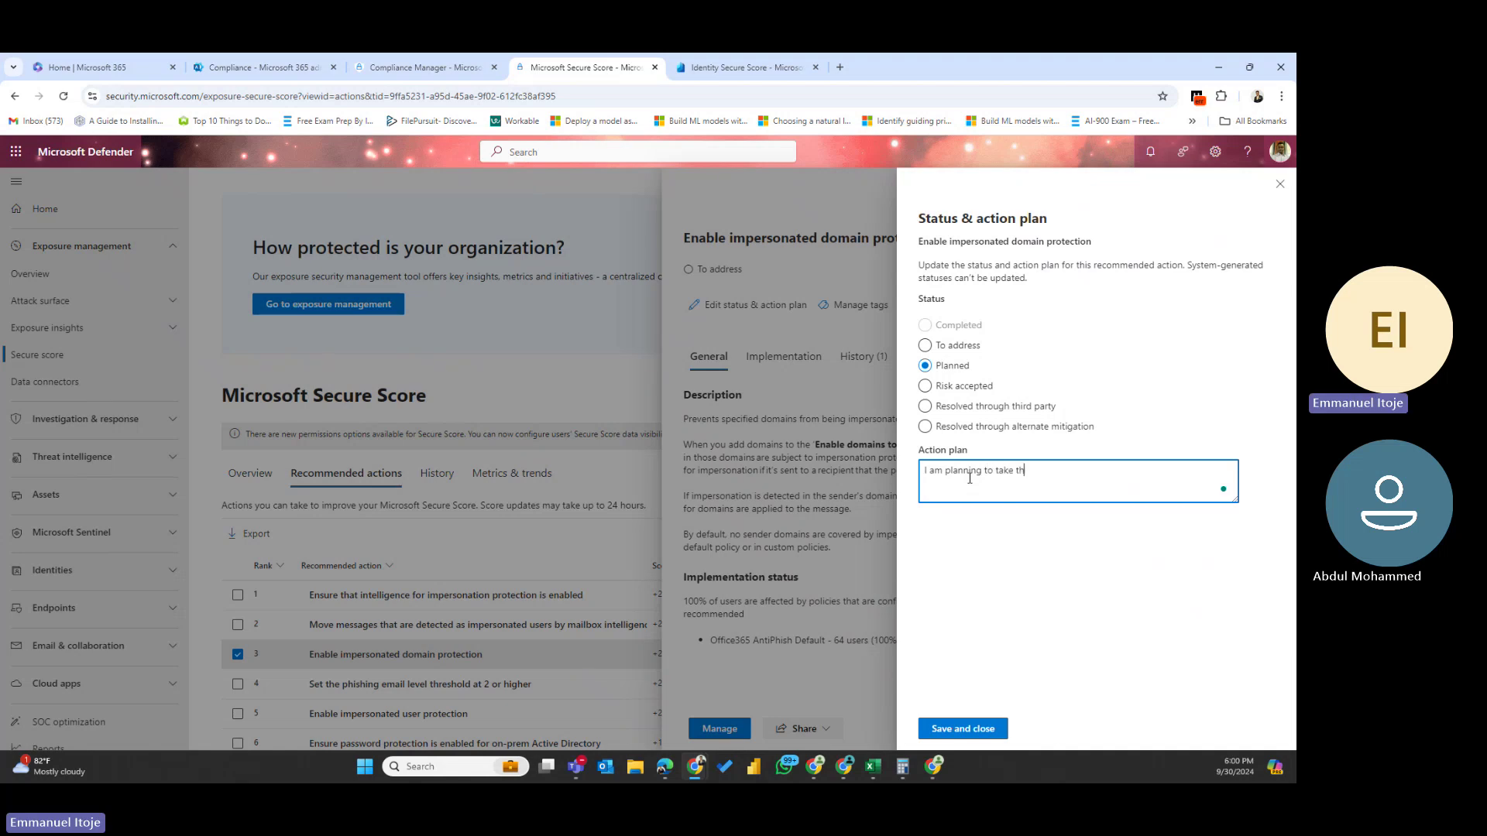
text(is action this week)
click(960, 730)
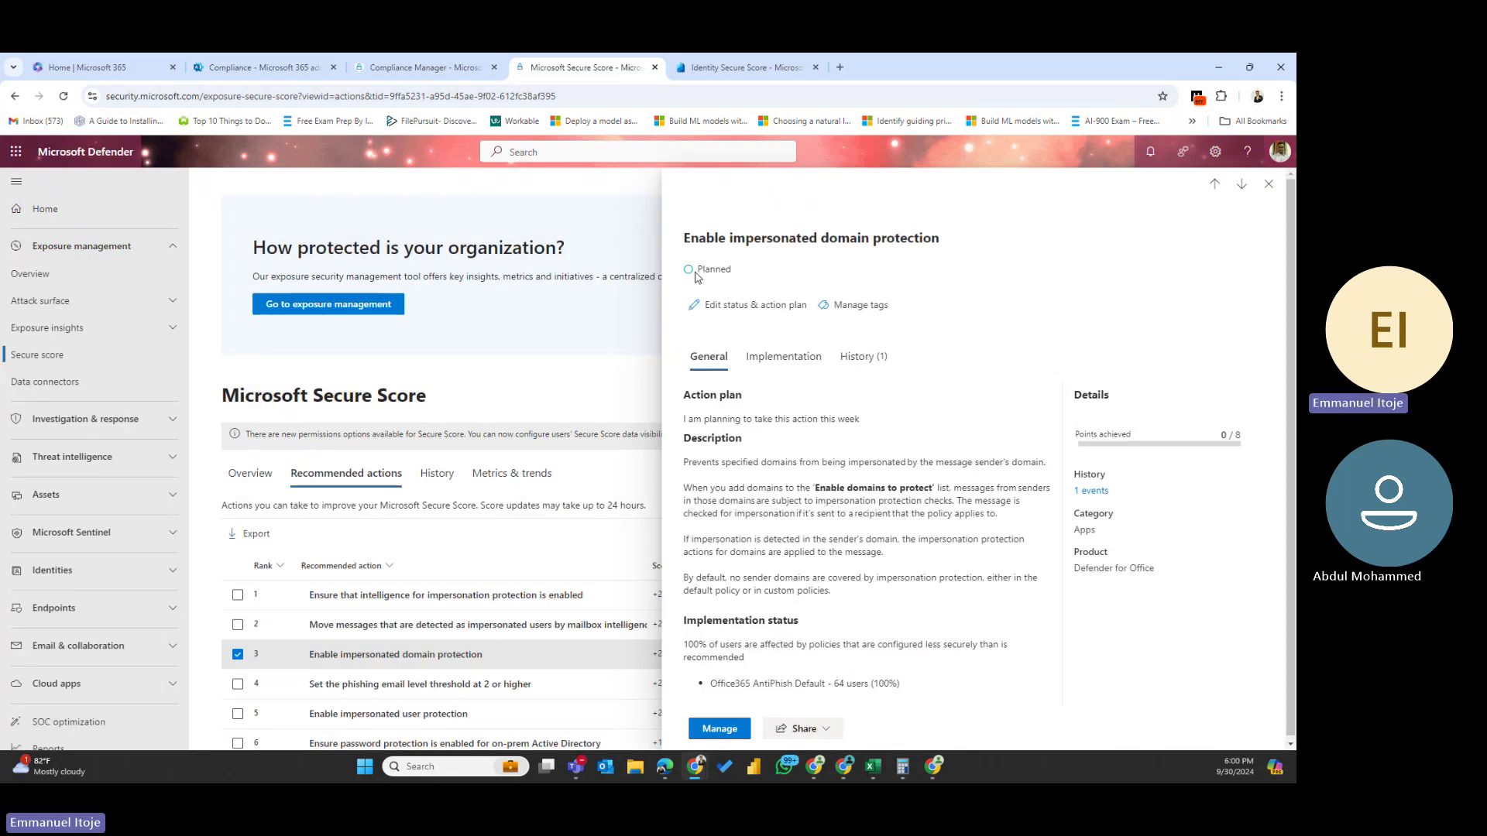
- Refresh, then filter the Overview's actions to Planned and select Enable impersonated domain protection
click(1269, 183)
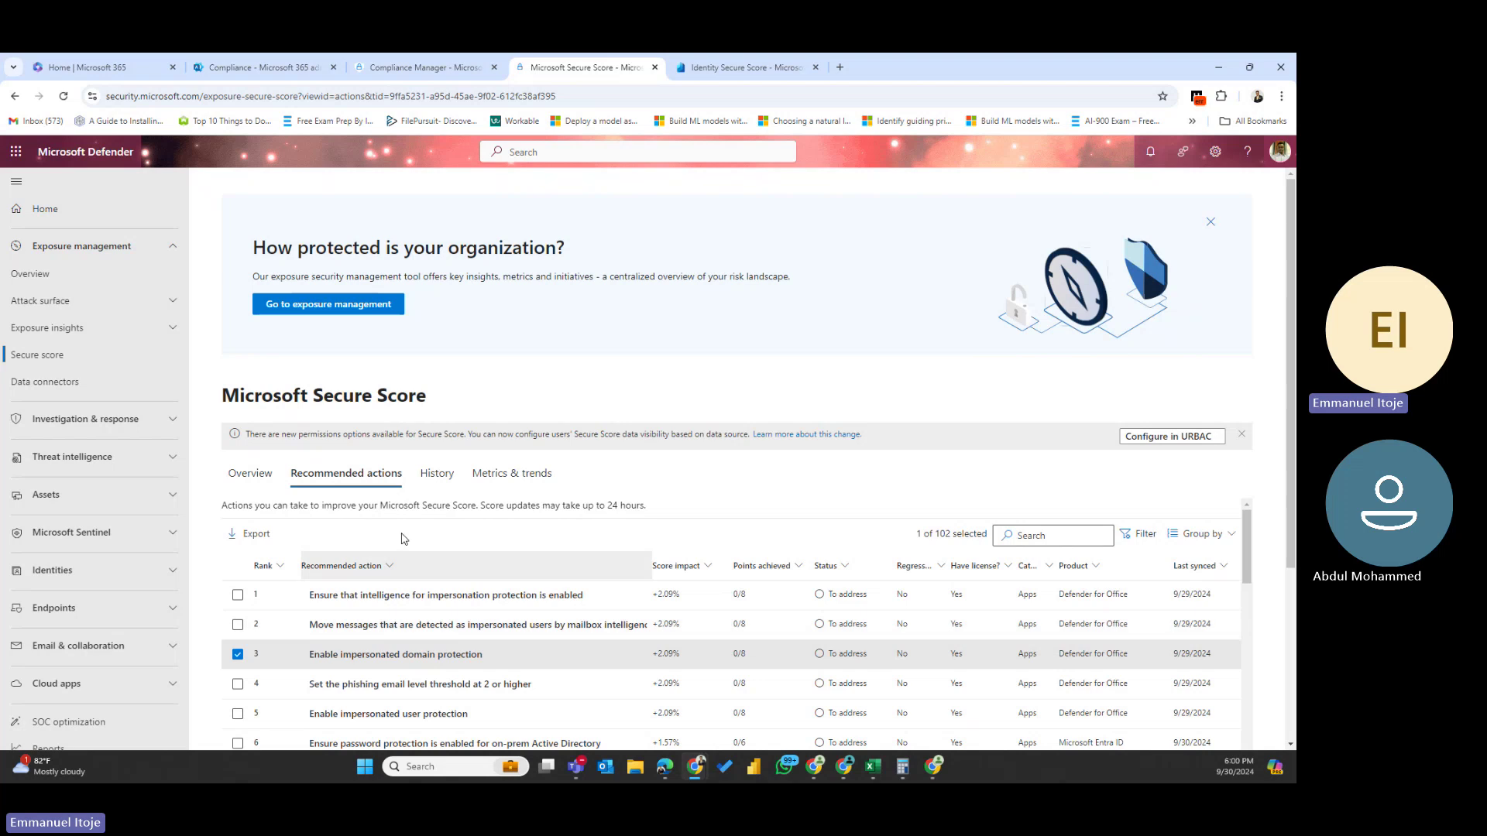
click(64, 95)
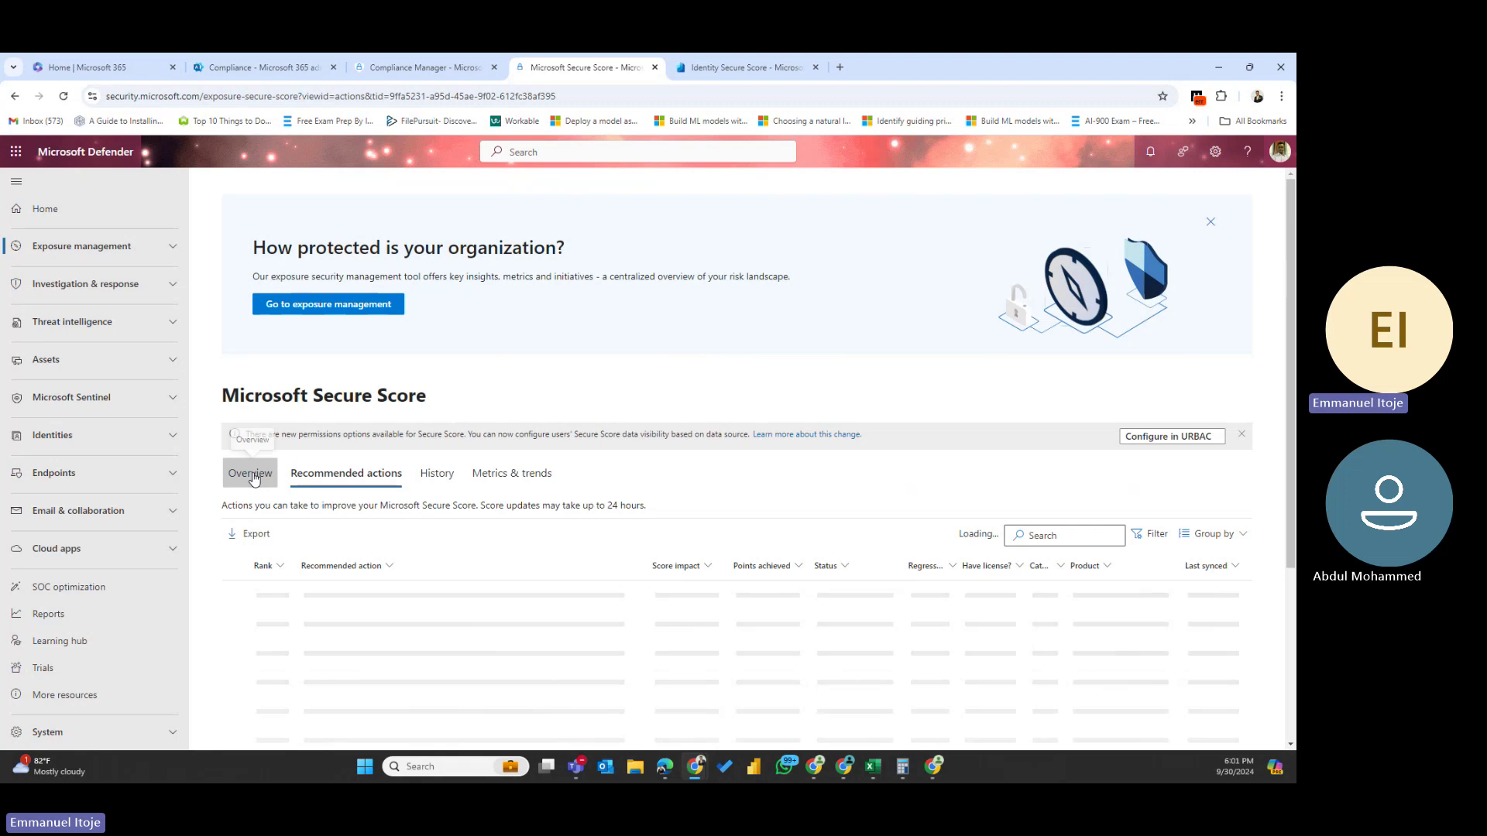
click(253, 474)
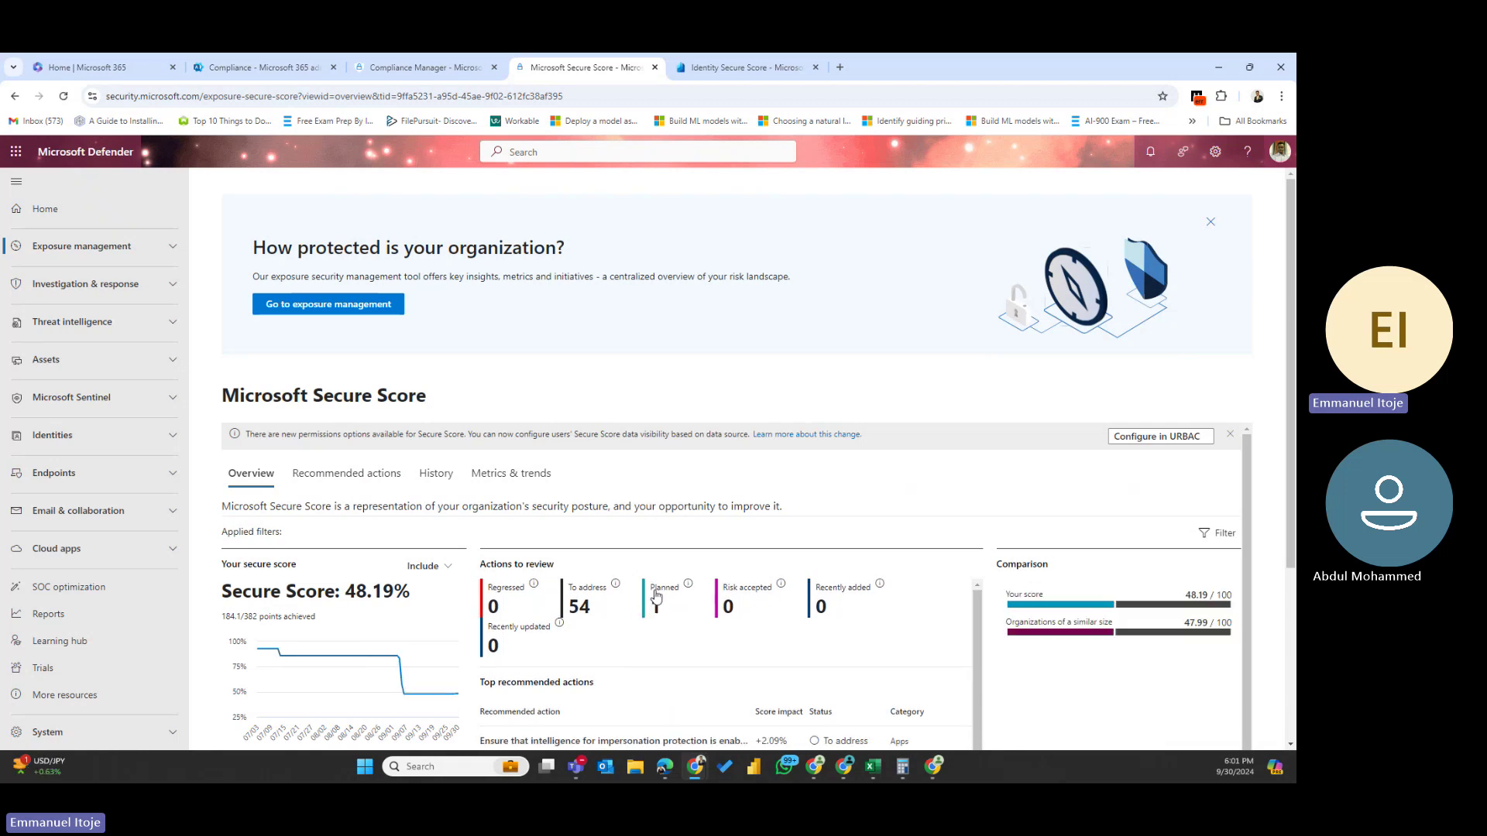
click(654, 594)
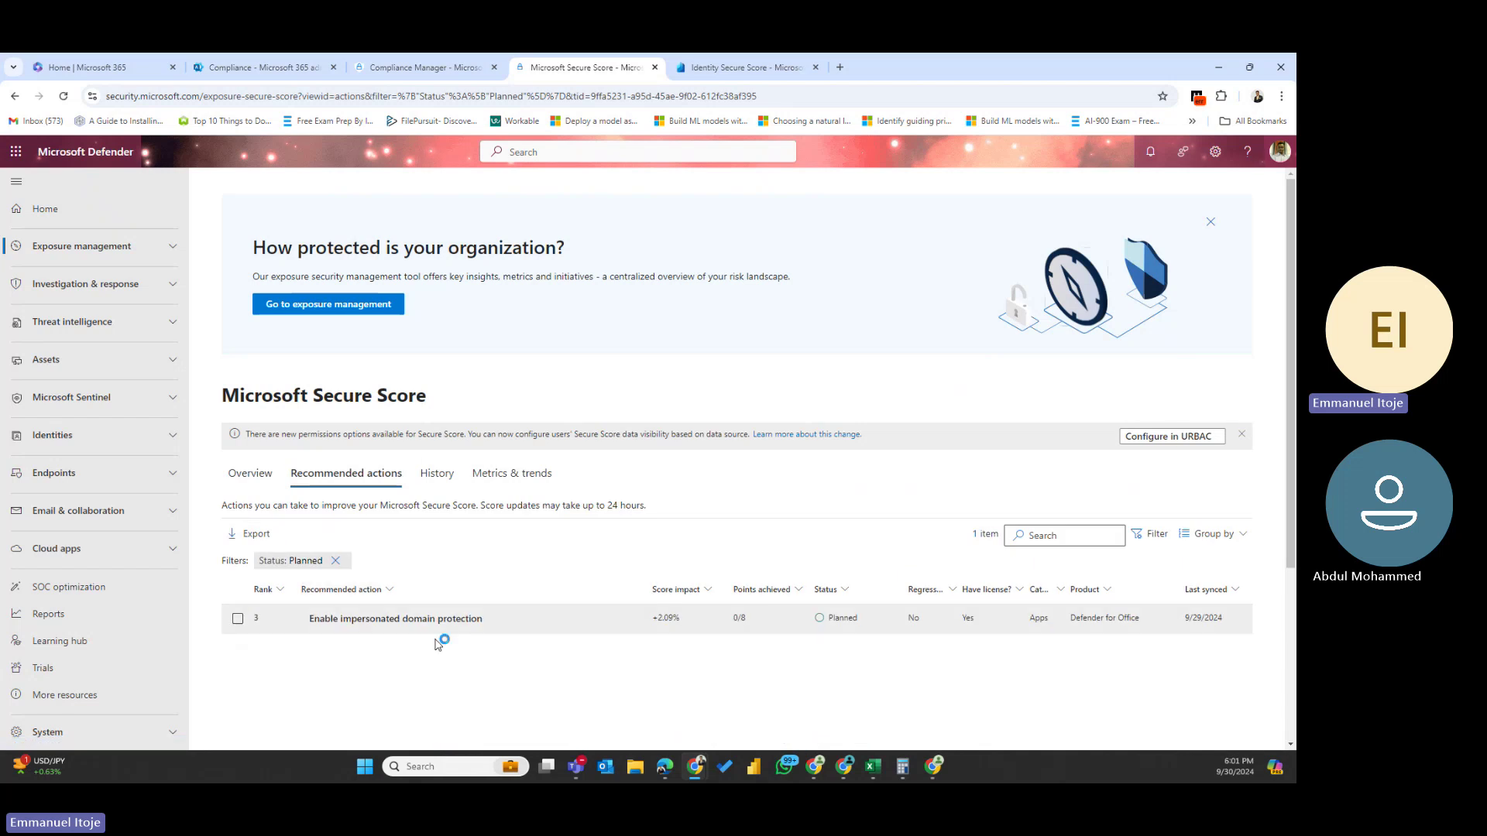
click(533, 626)
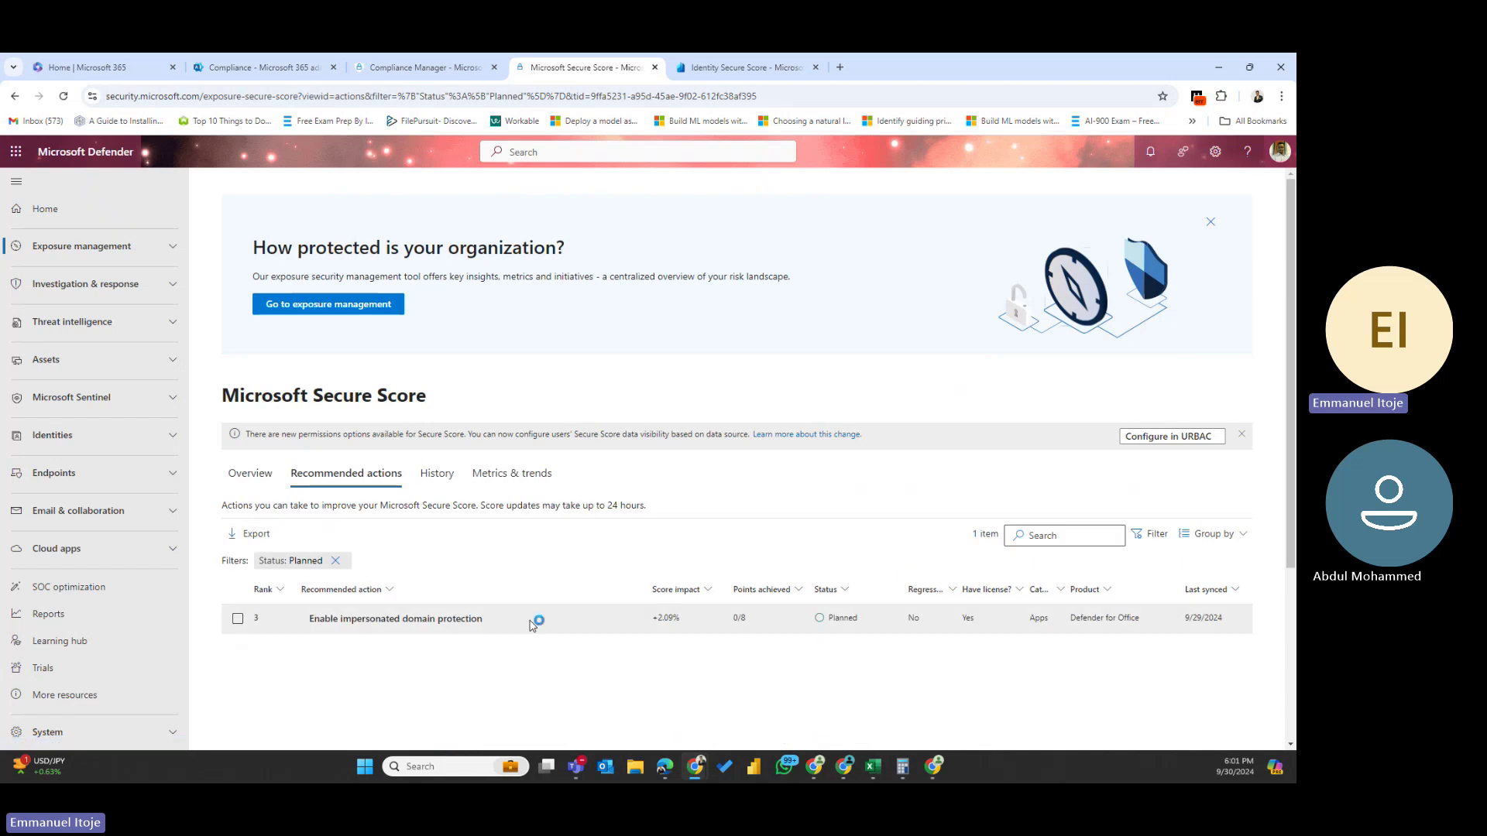
- Create and save a 'domain protection' tag on Enable impersonated domain protection
click(404, 624)
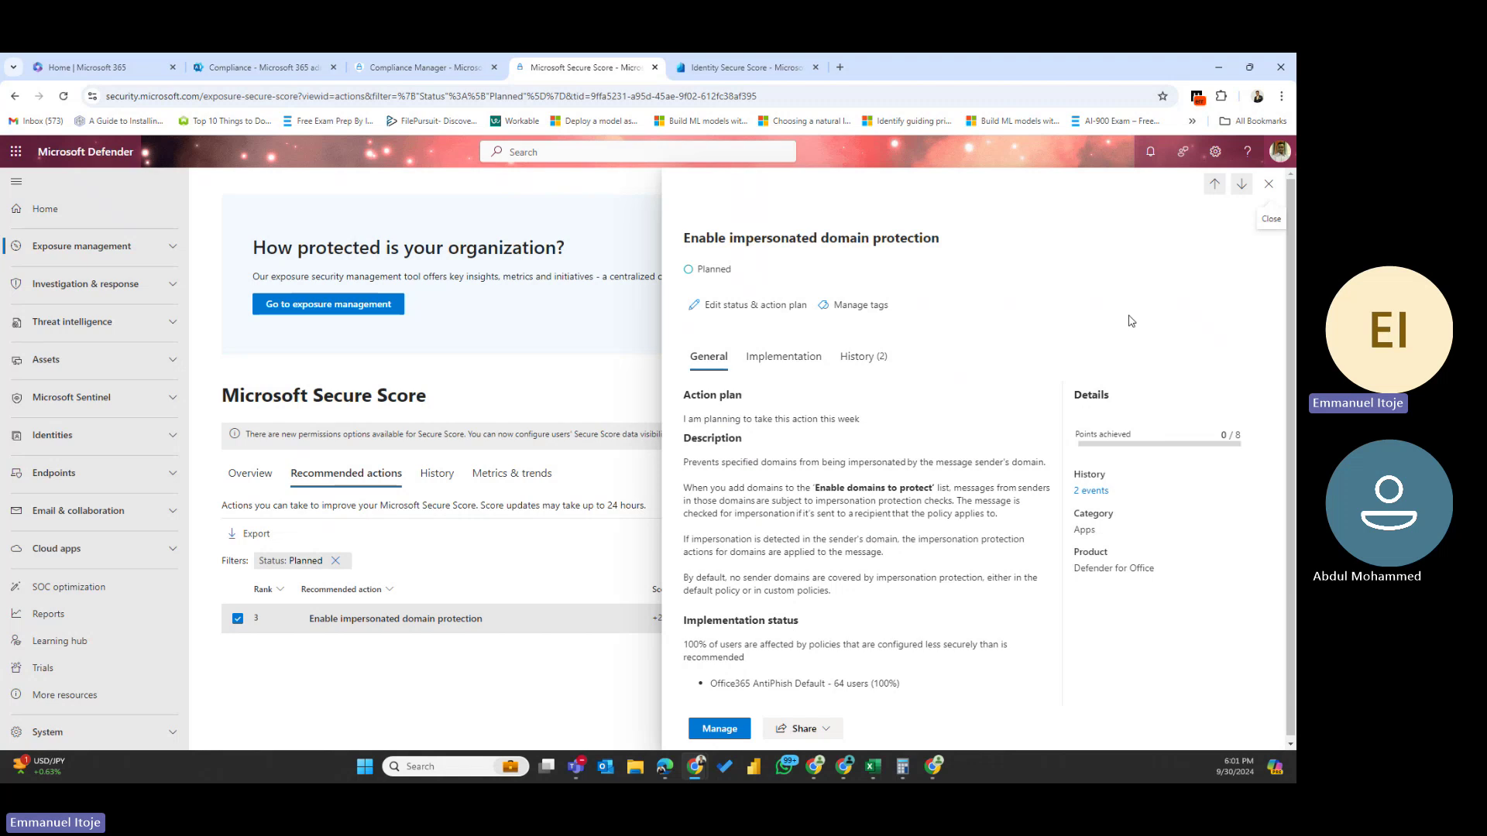
click(850, 309)
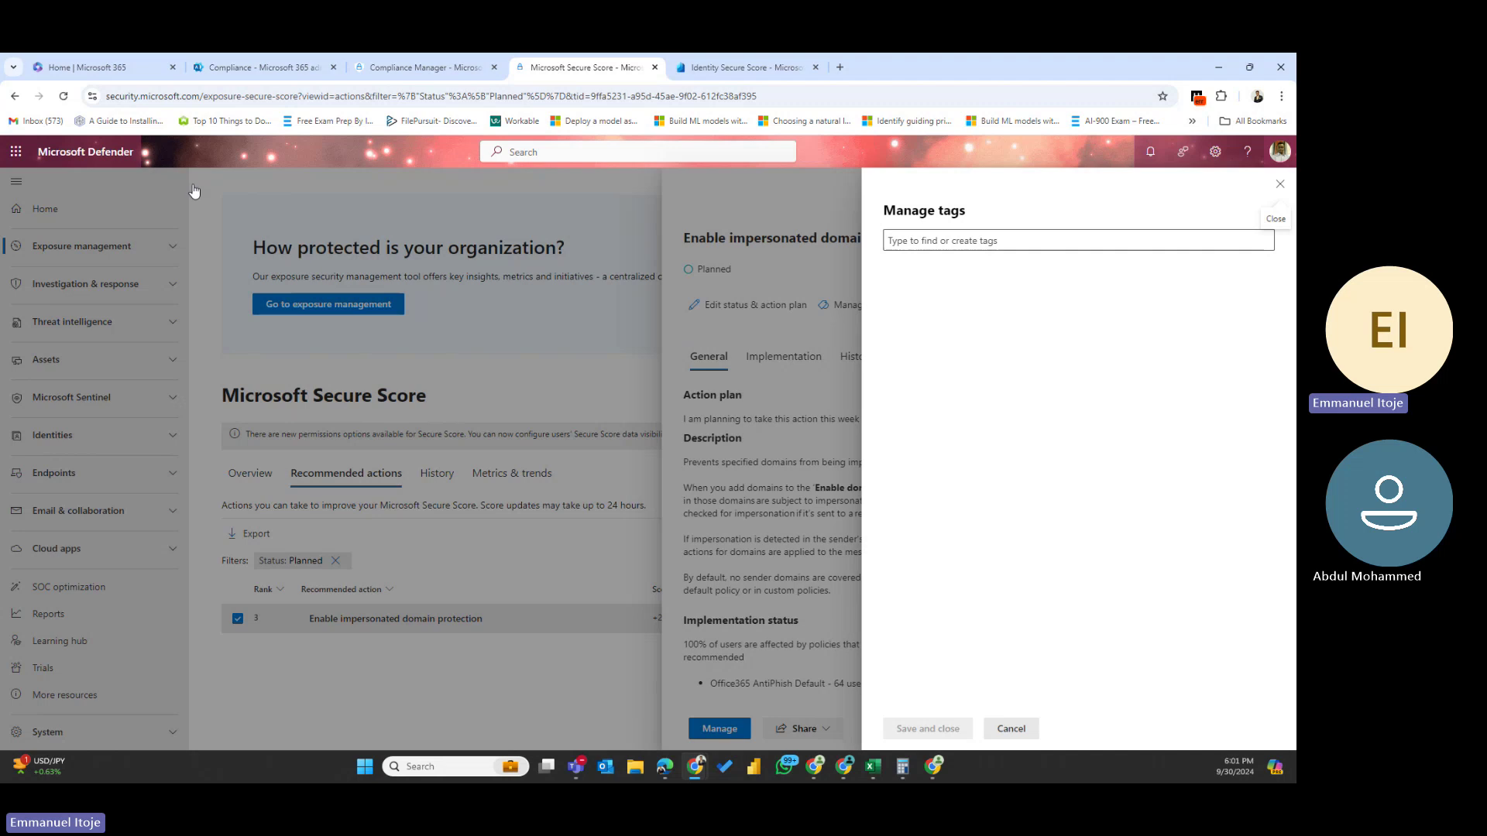
click(963, 244)
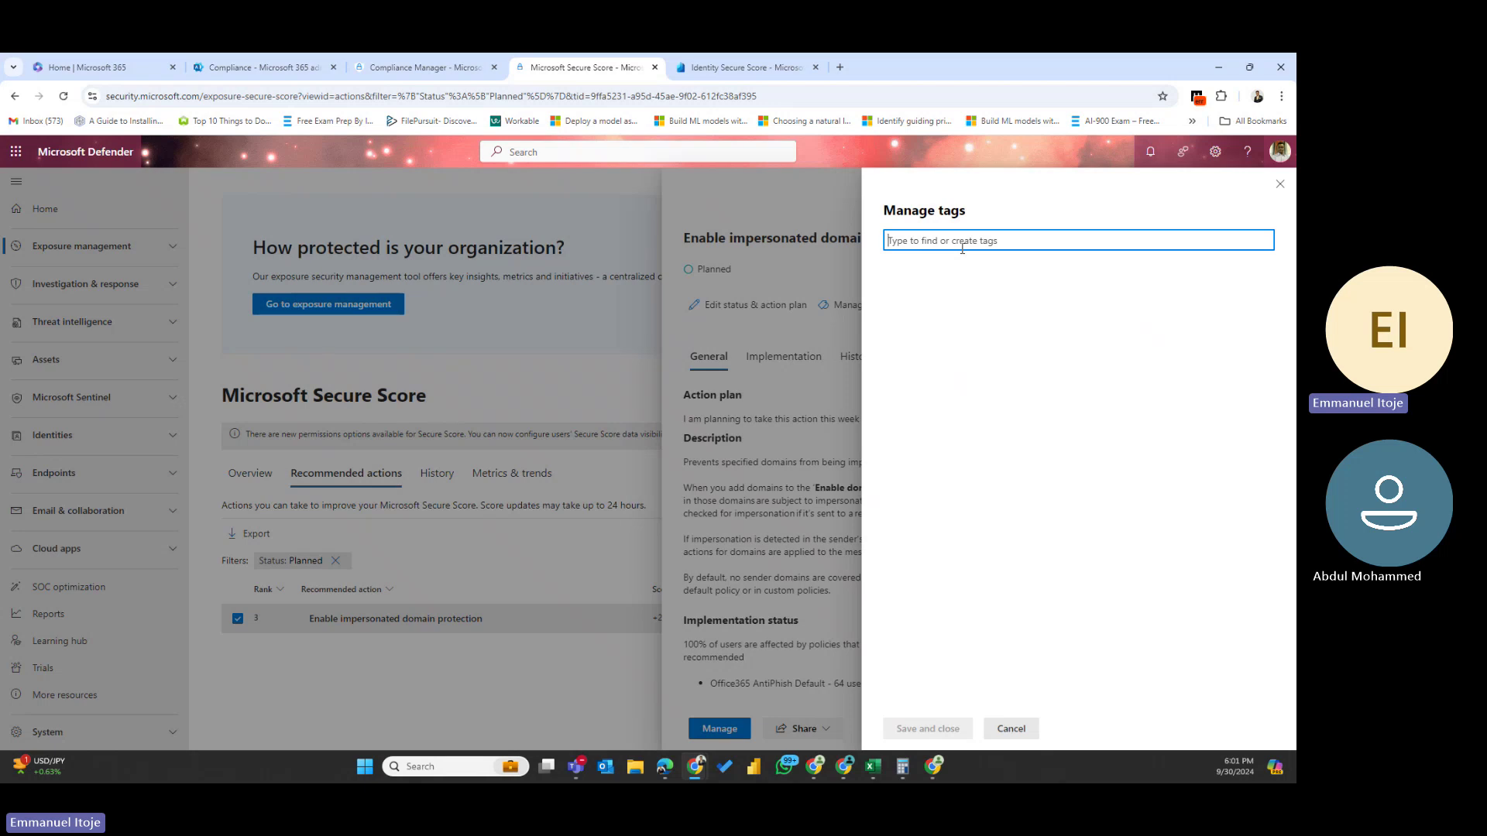
text(doma)
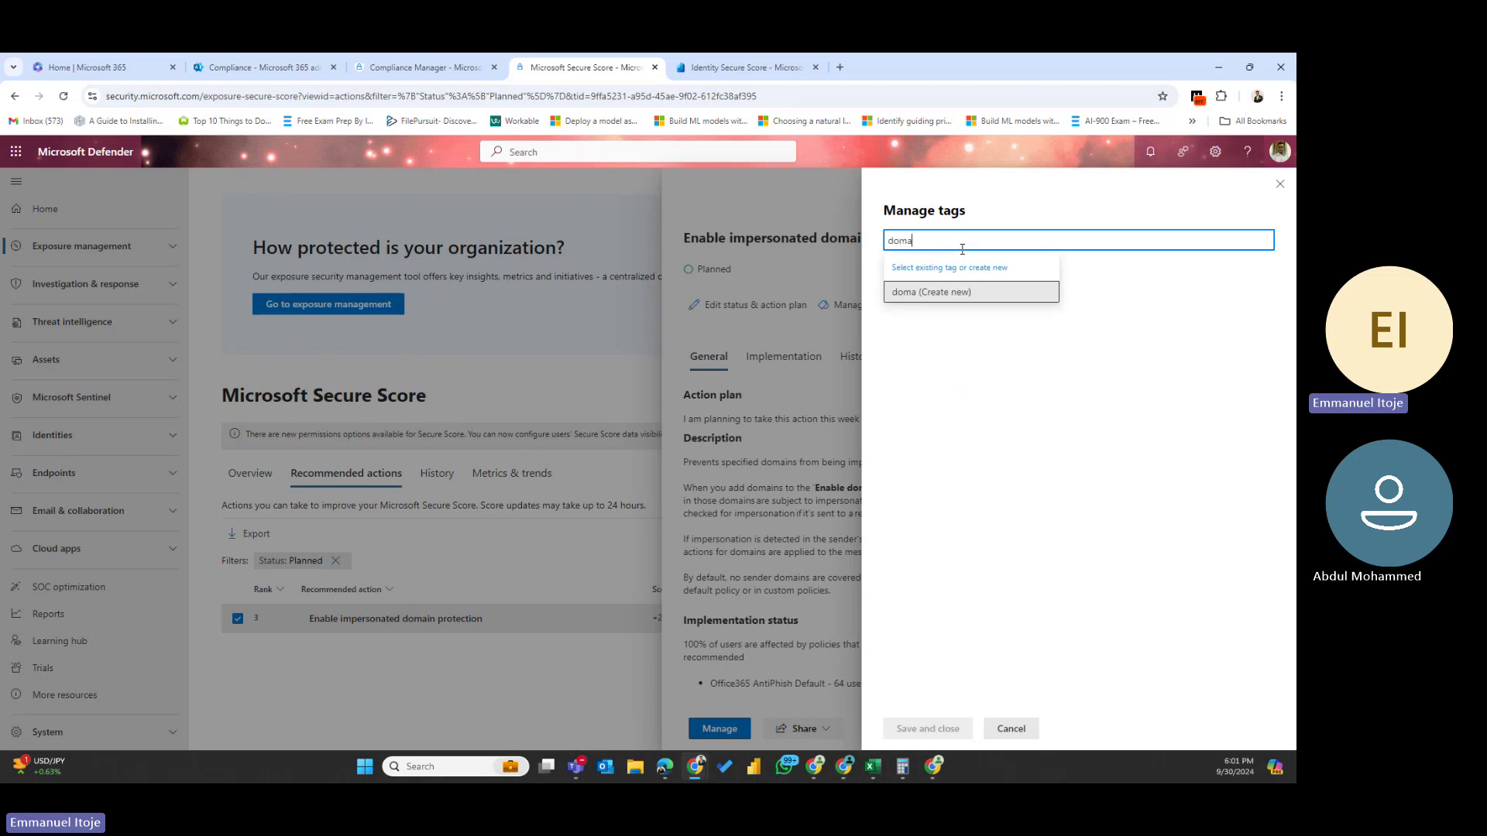
text(in protection)
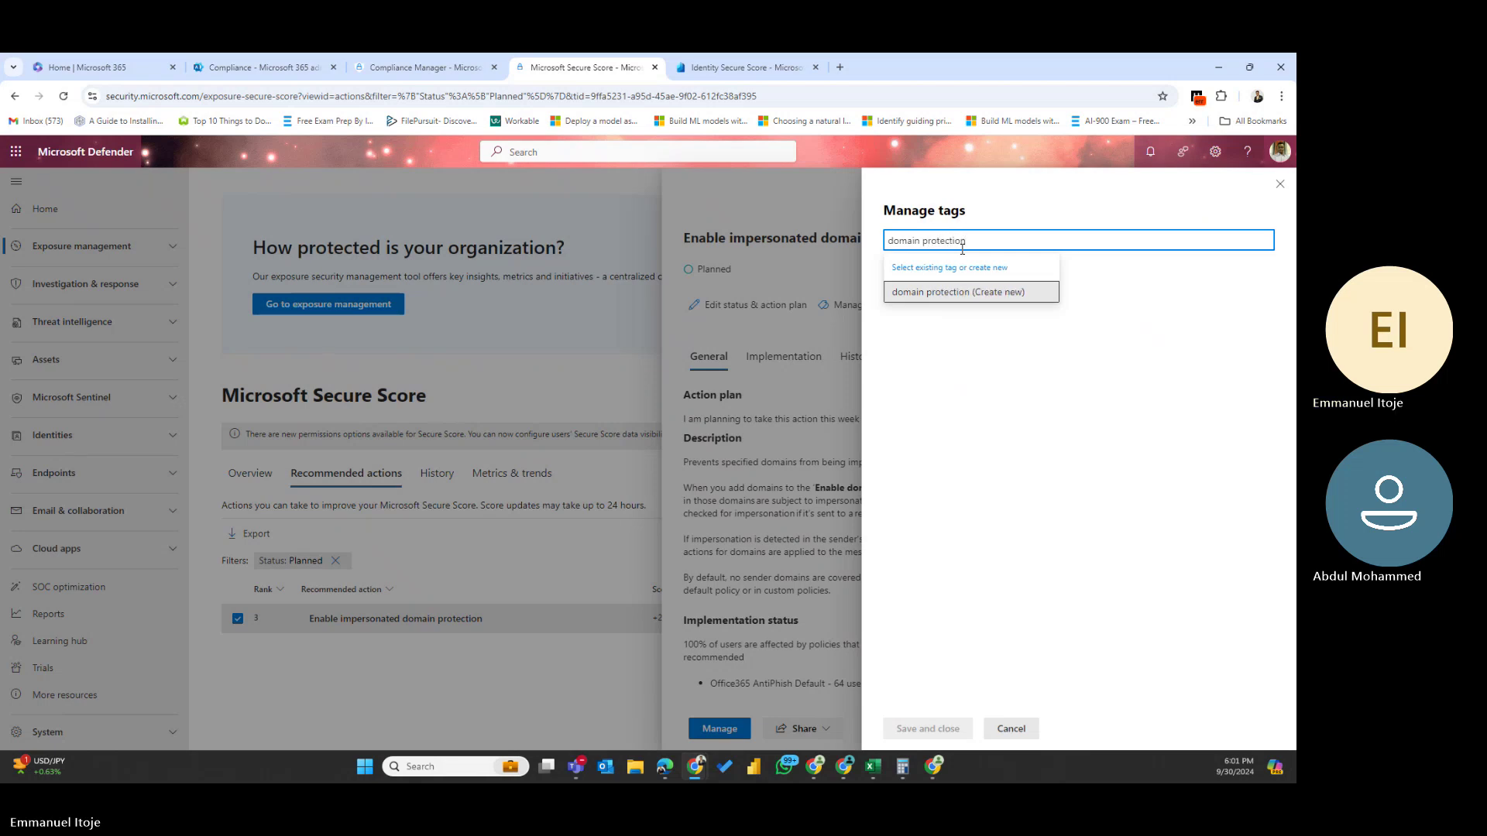
click(924, 294)
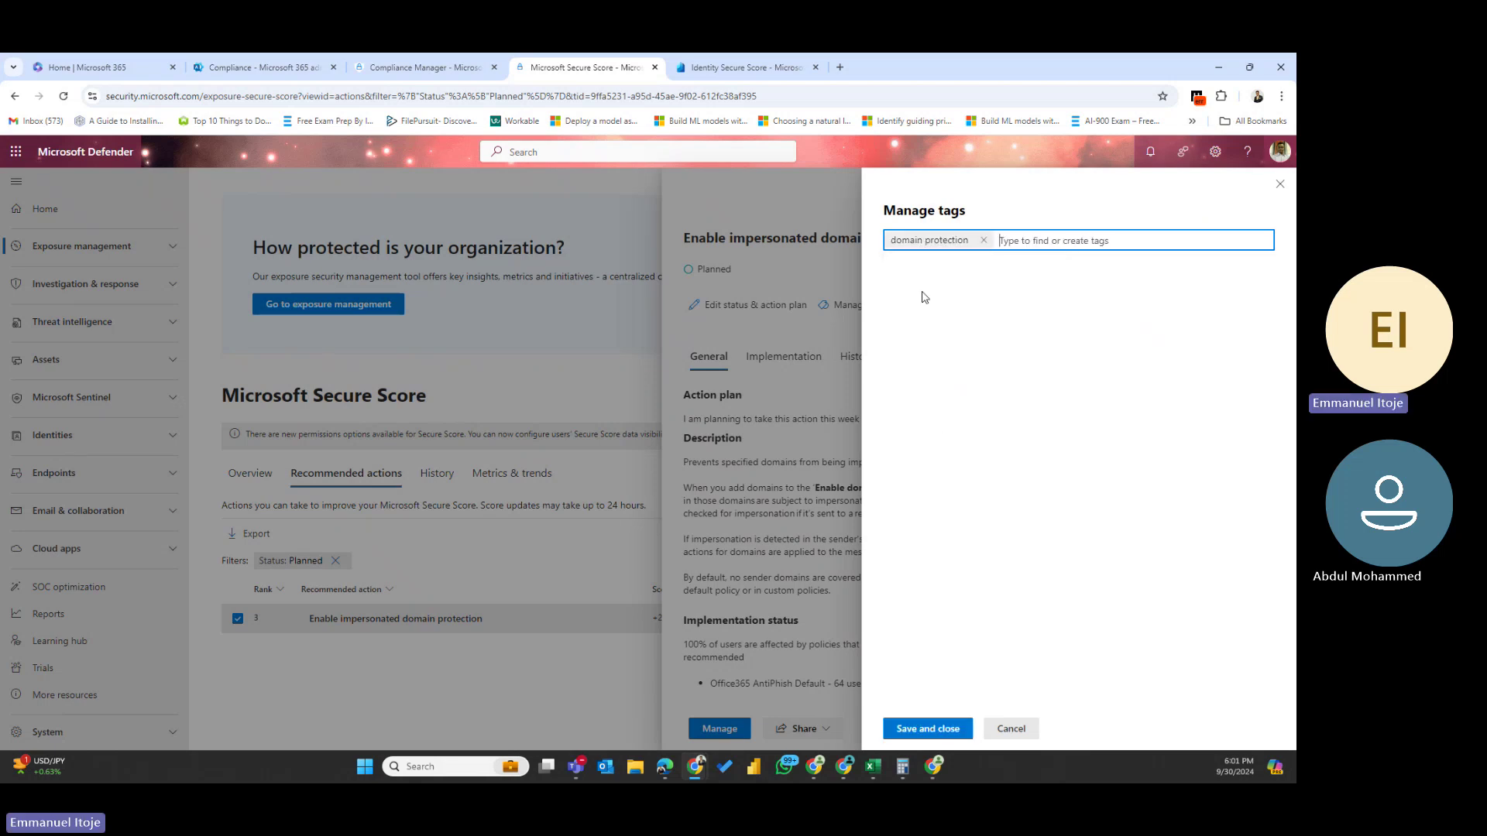
click(927, 728)
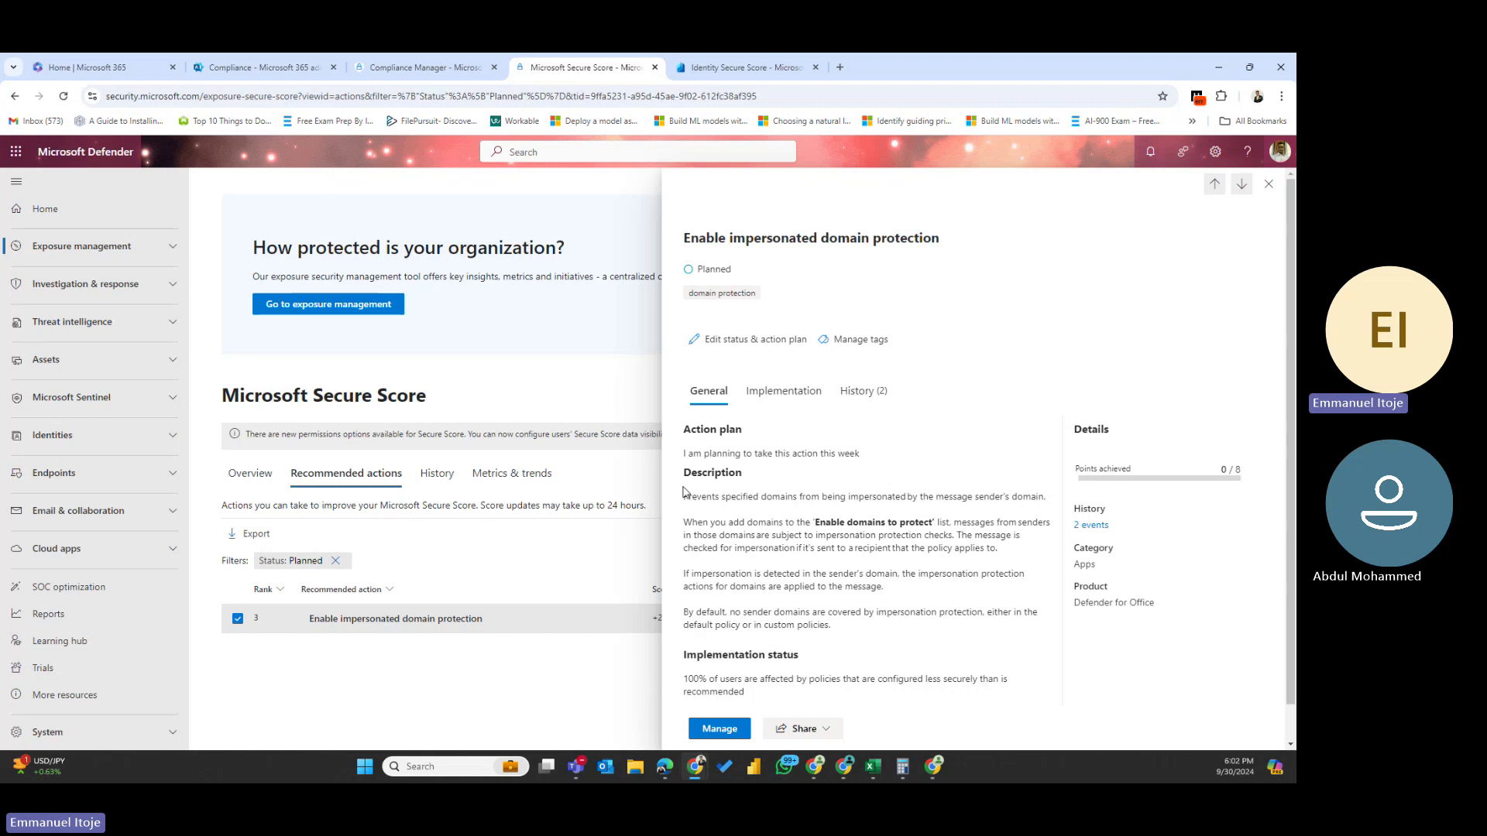
- Review the saved action plan note, open the anti-phishing policy settings, then return
drag(742, 431, 866, 453)
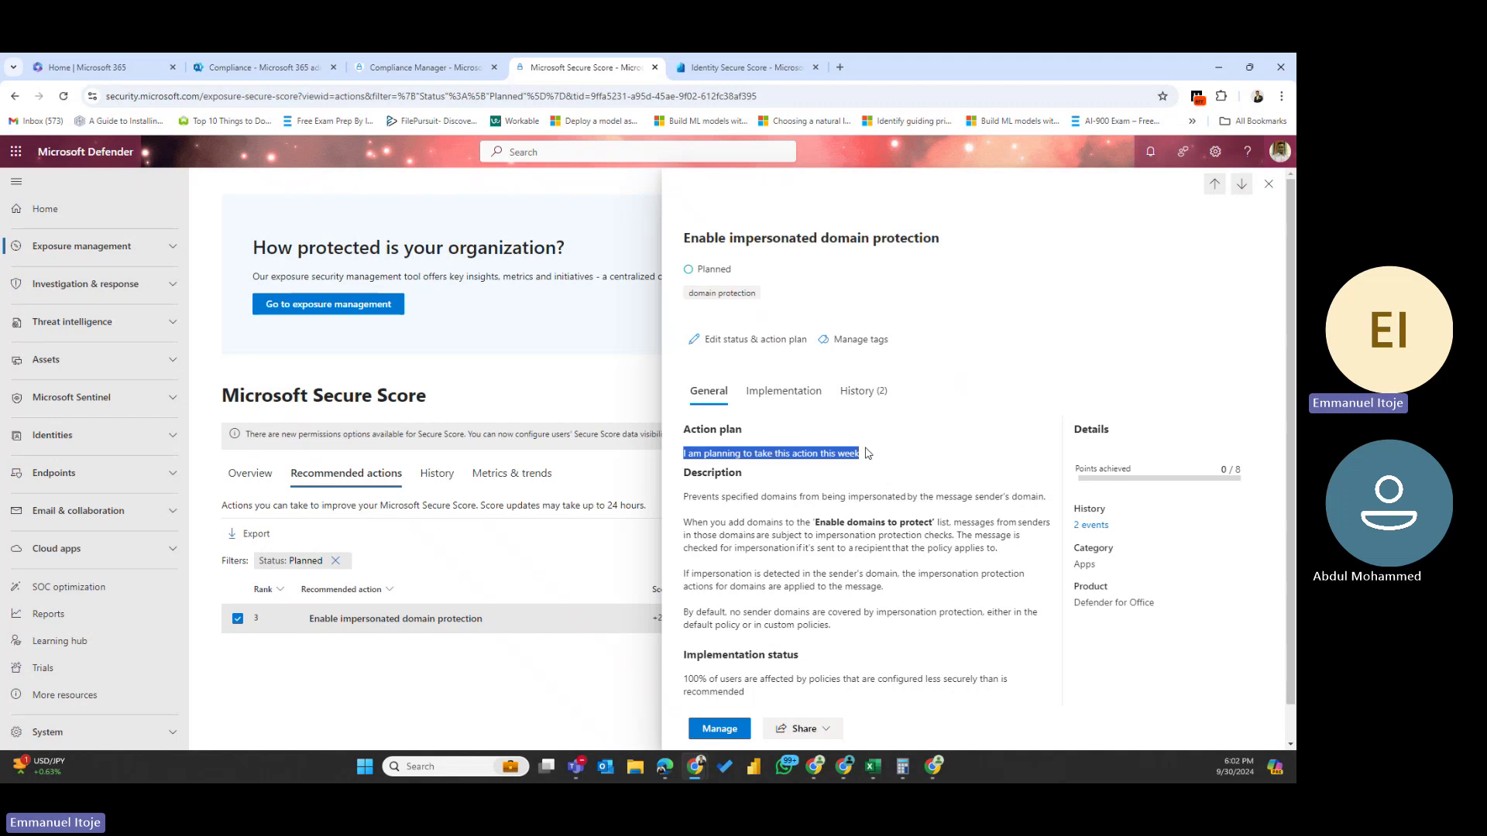
scroll(806, 502, down, 1)
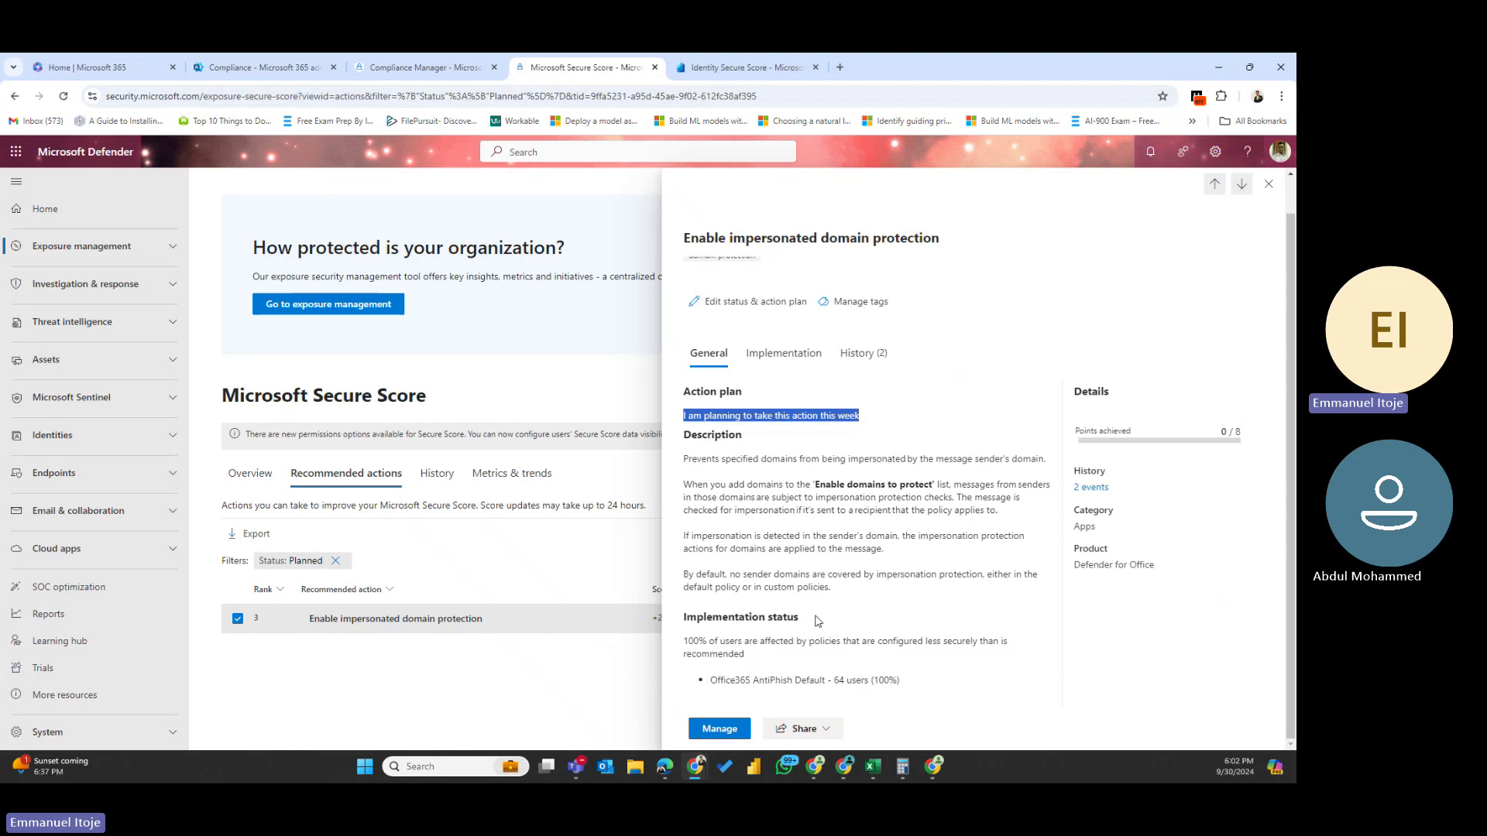
click(719, 729)
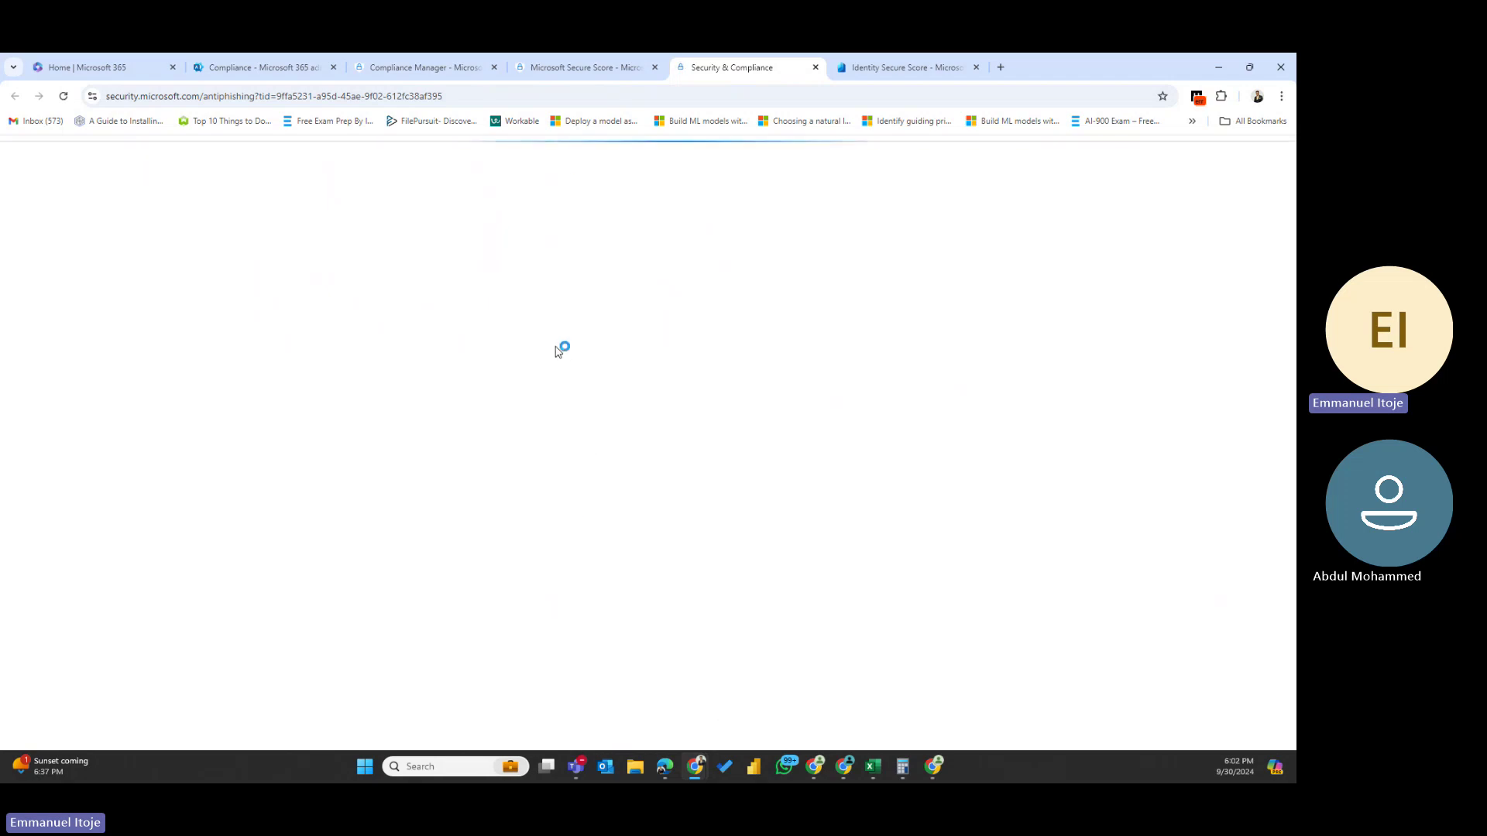
click(574, 60)
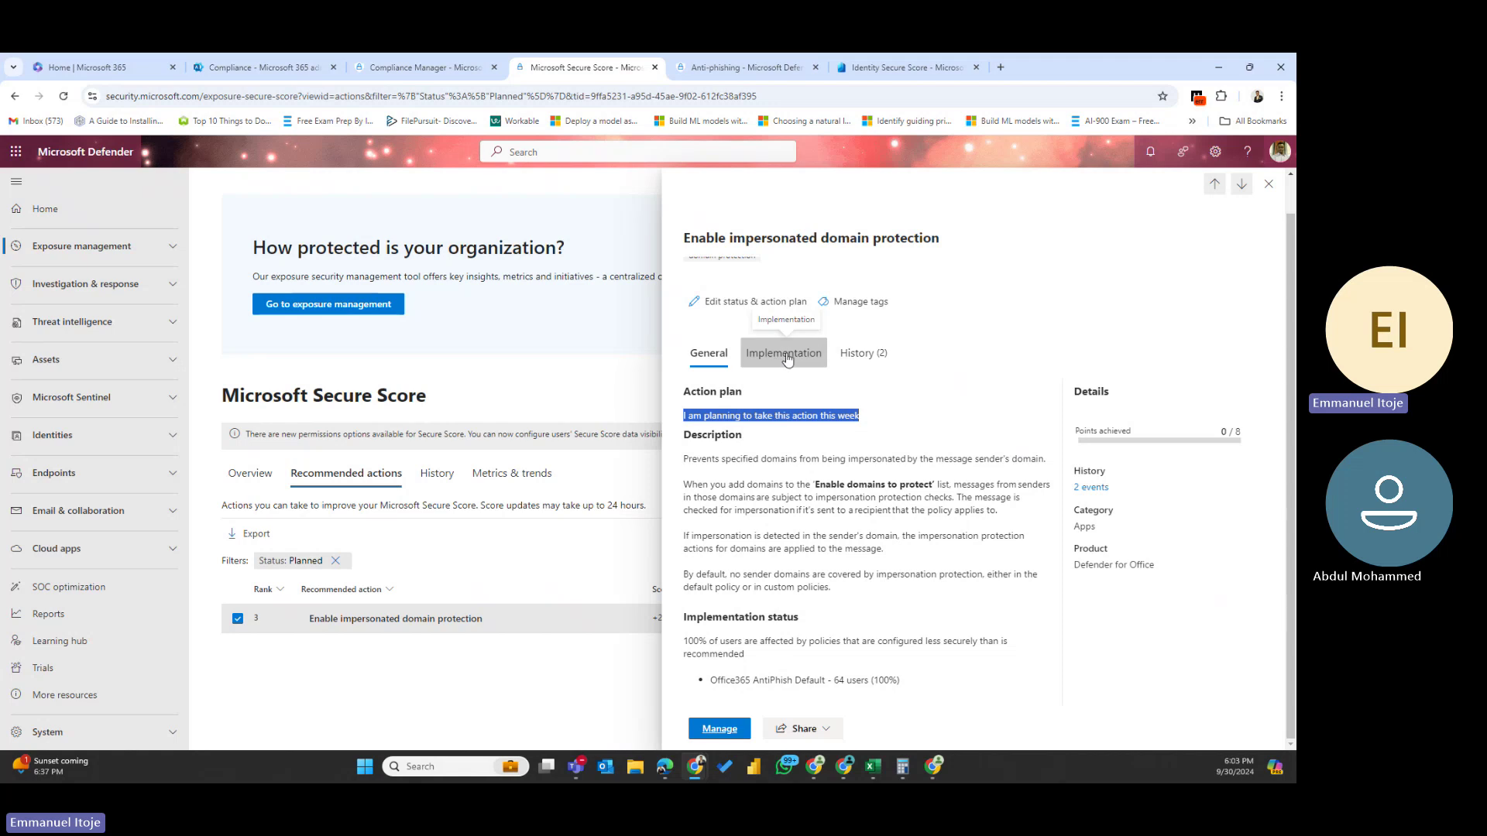
- View the Implementation tab, highlighting the Office 365 P2 prerequisite and next steps paragraph
click(753, 356)
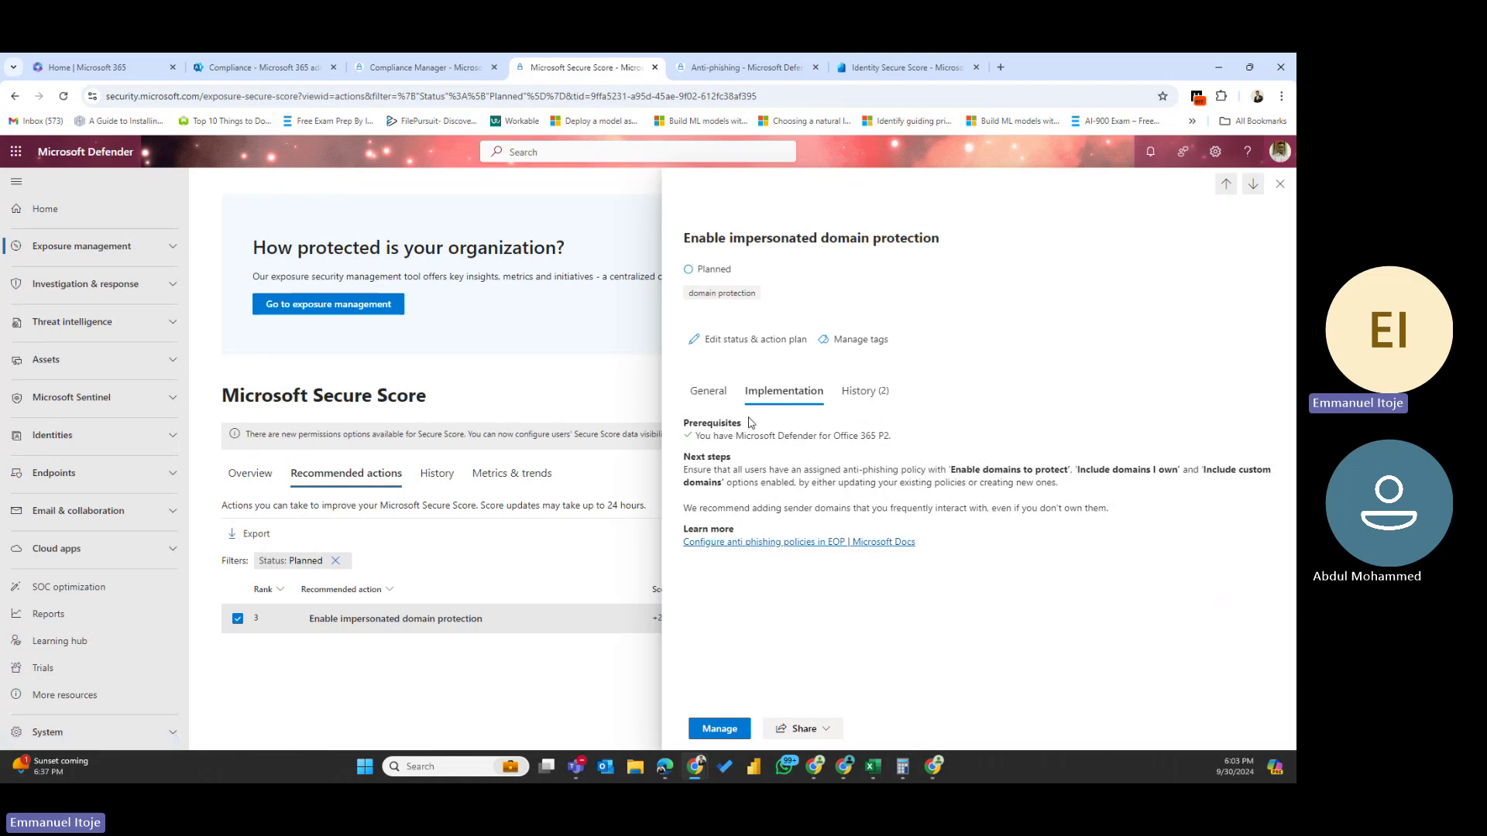
drag(748, 429, 685, 423)
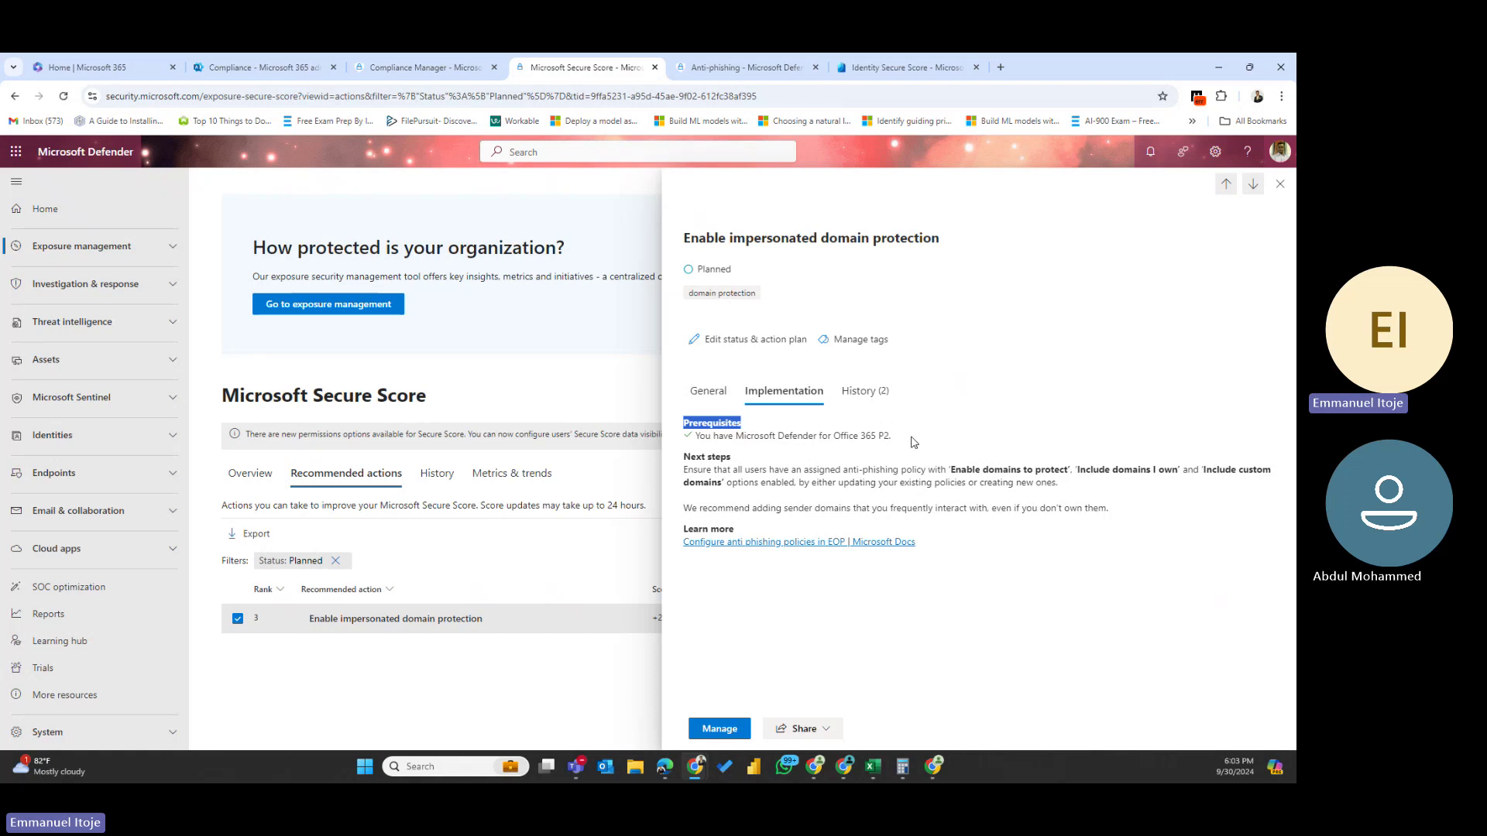
drag(904, 439, 683, 447)
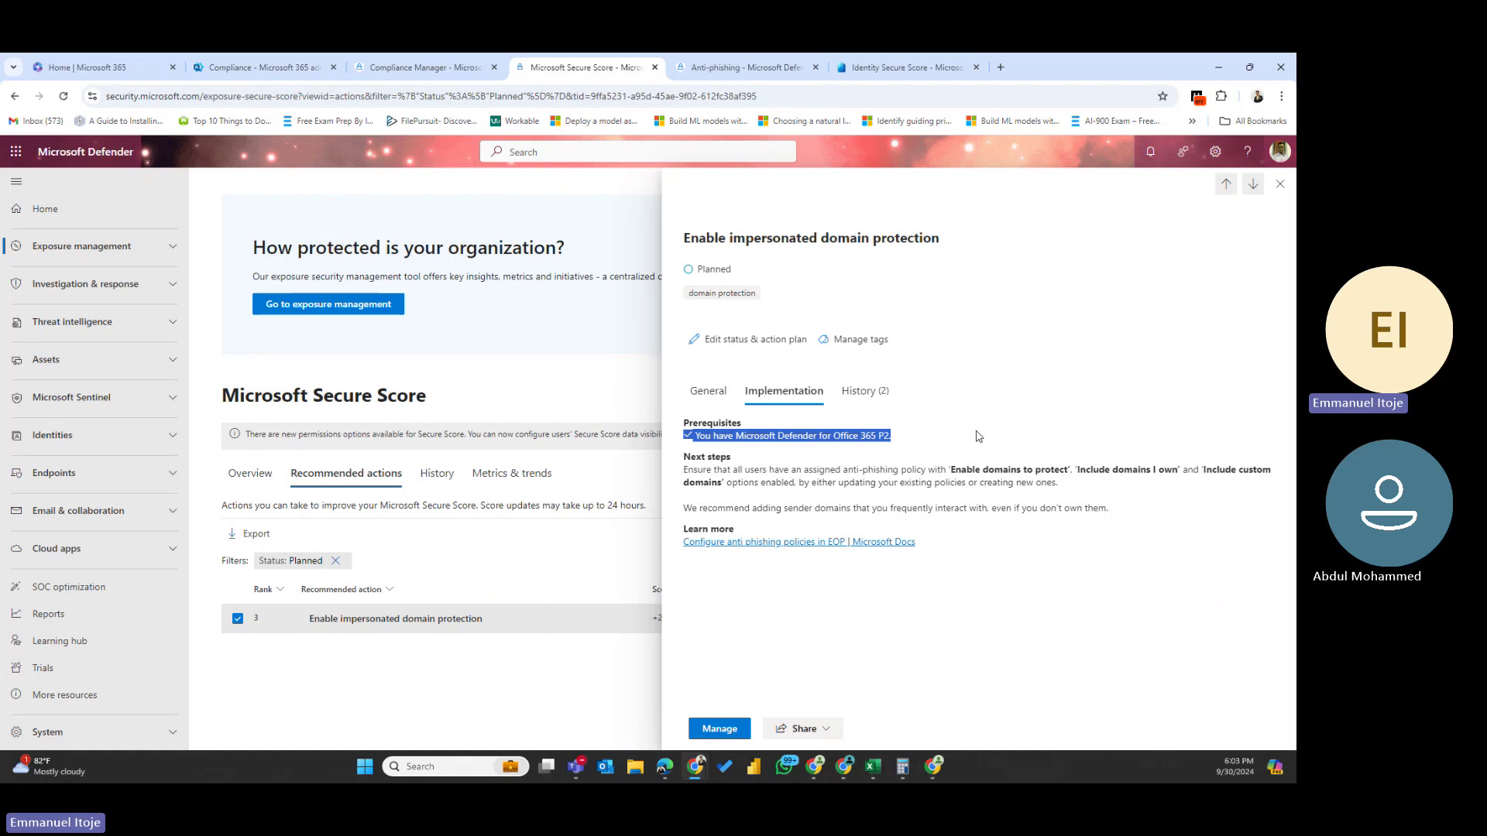
click(979, 436)
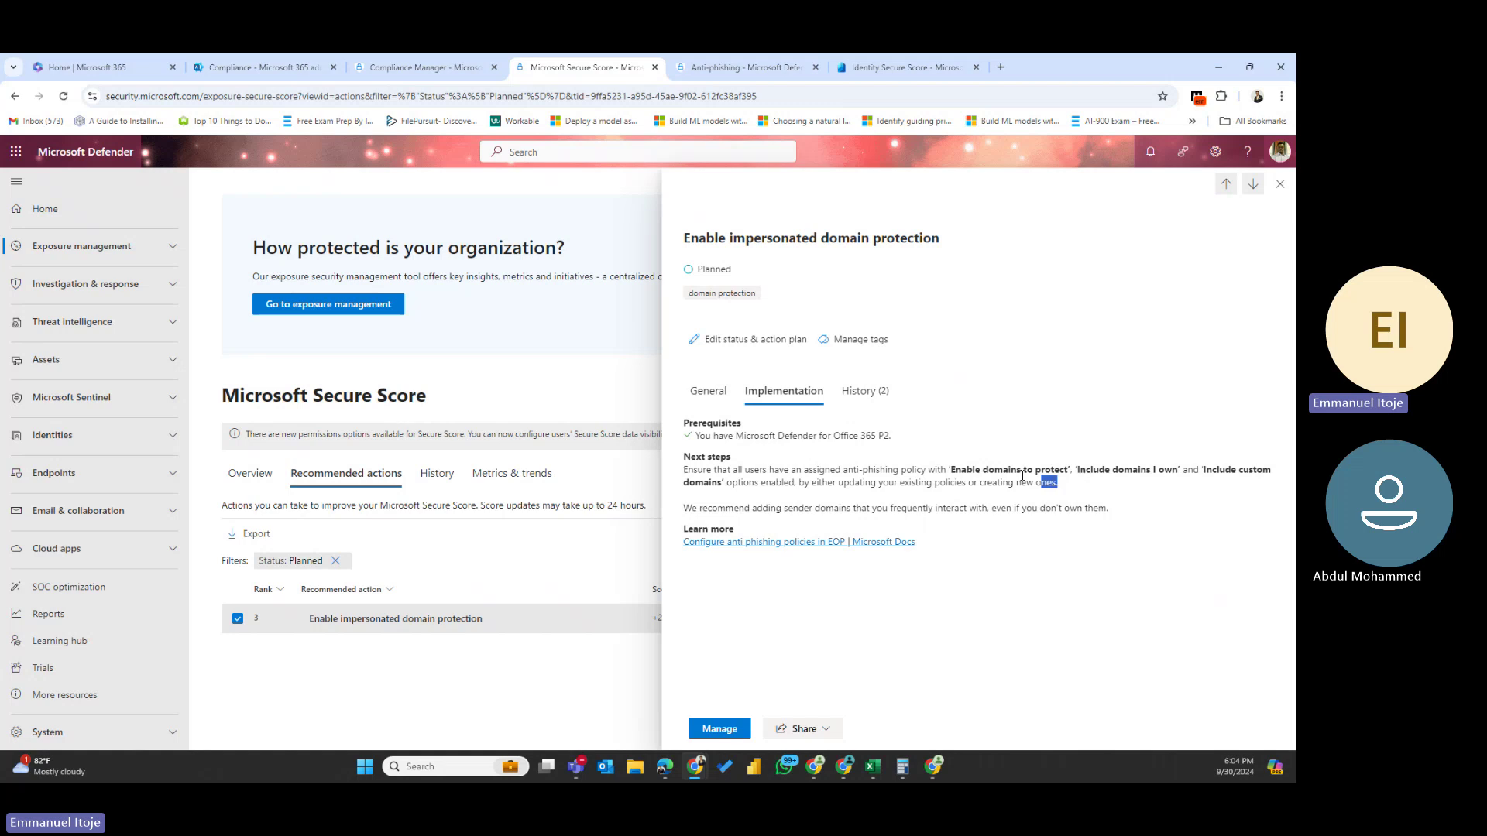
triple_click(914, 469)
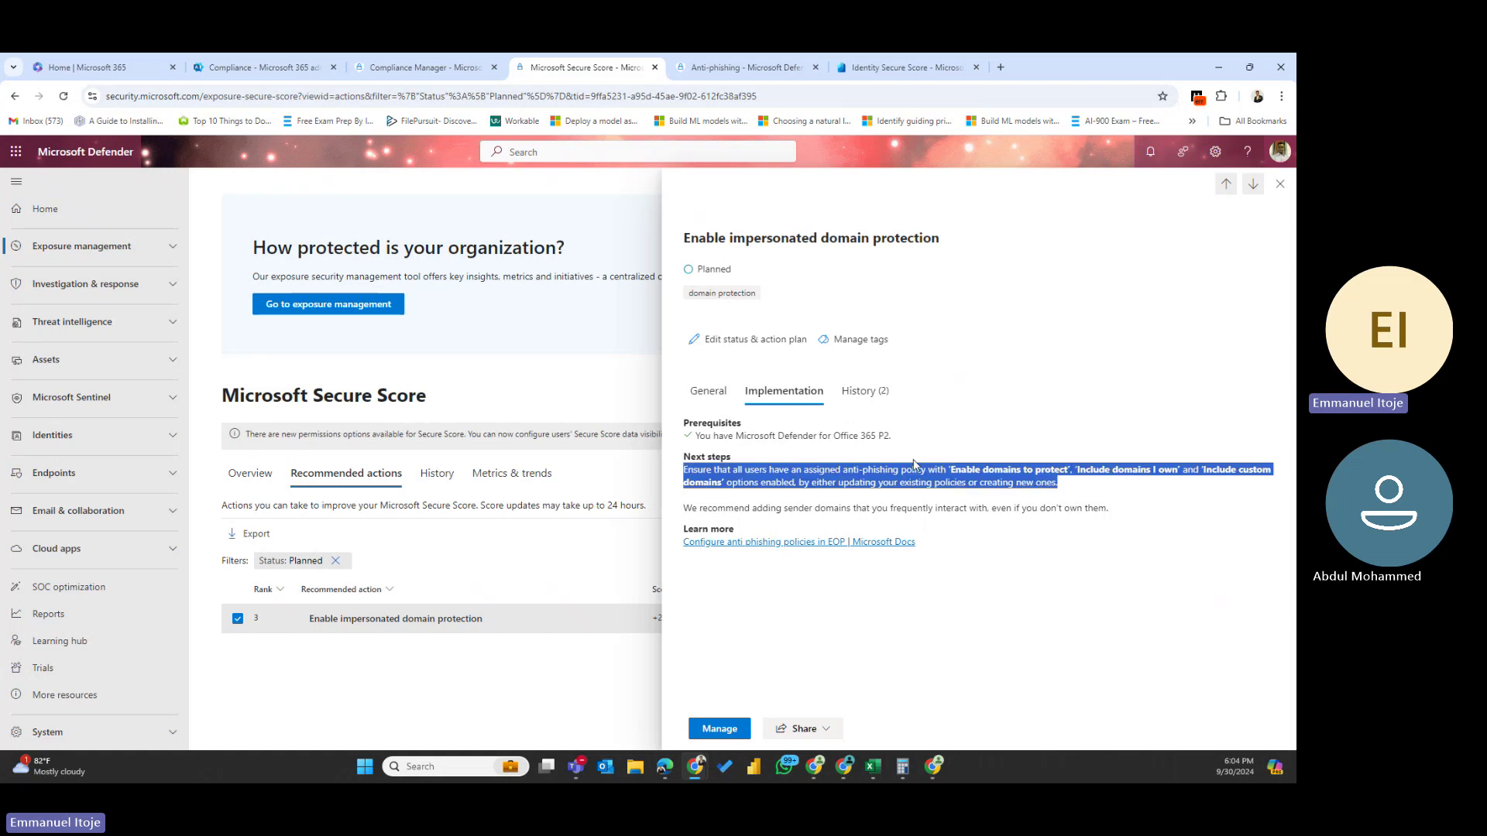
- Go from the recommendation to the Anti-phishing policies page
click(719, 729)
click(717, 65)
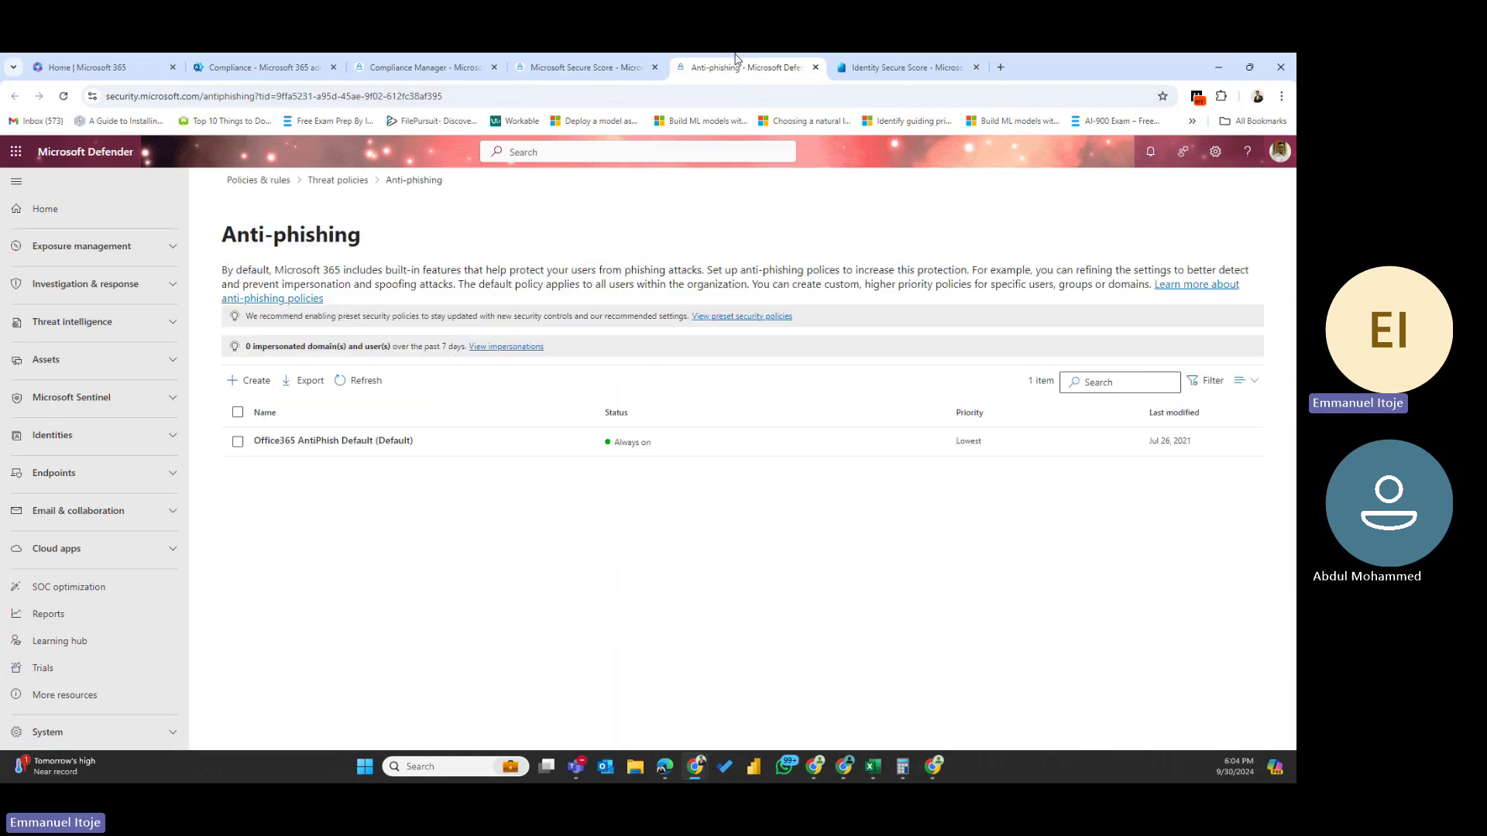
click(341, 381)
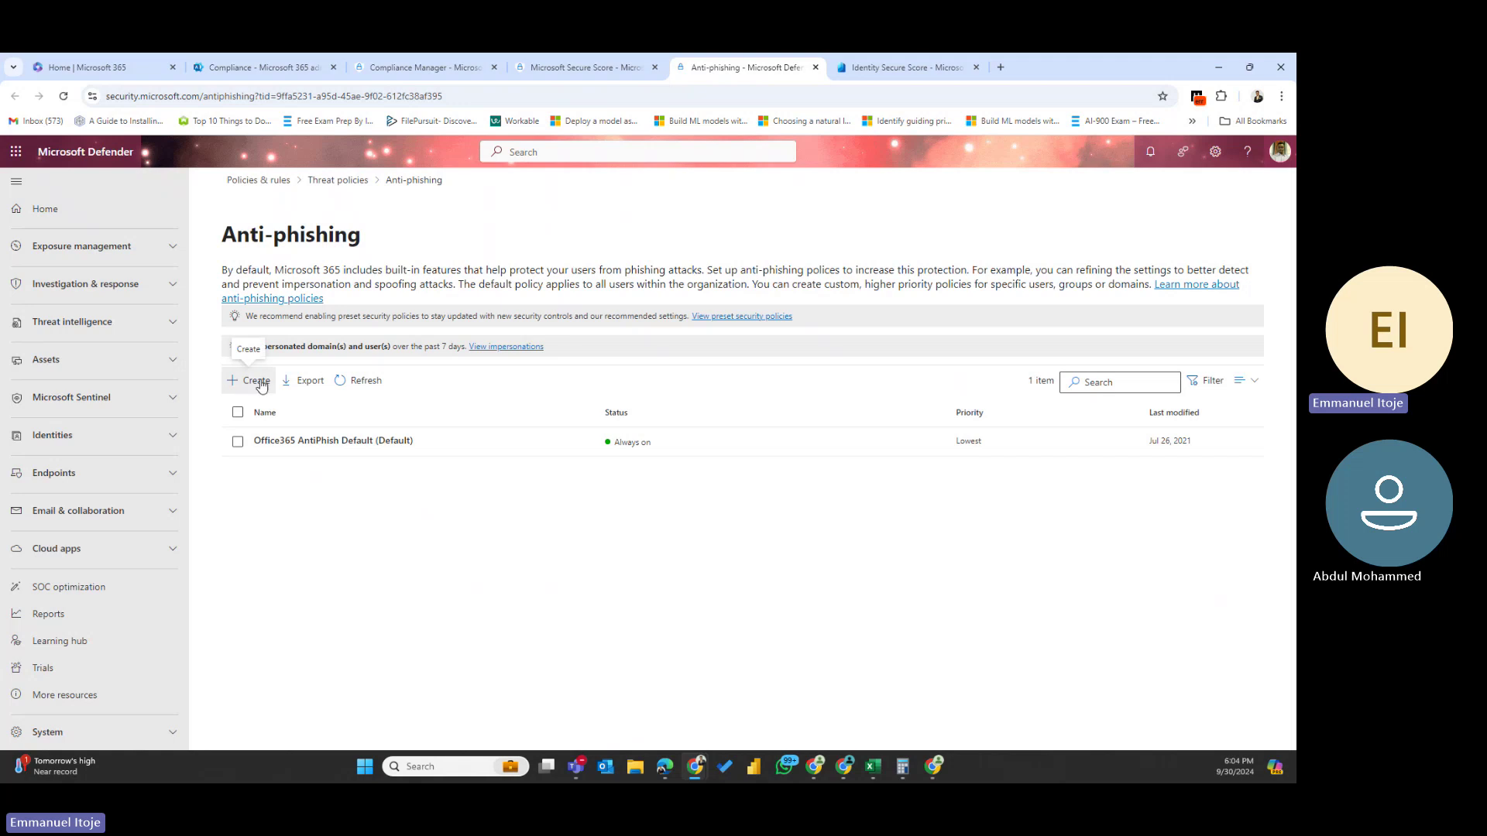
- Review the Office365 AntiPhish Default policy and its protection settings, then close both flyouts
click(332, 441)
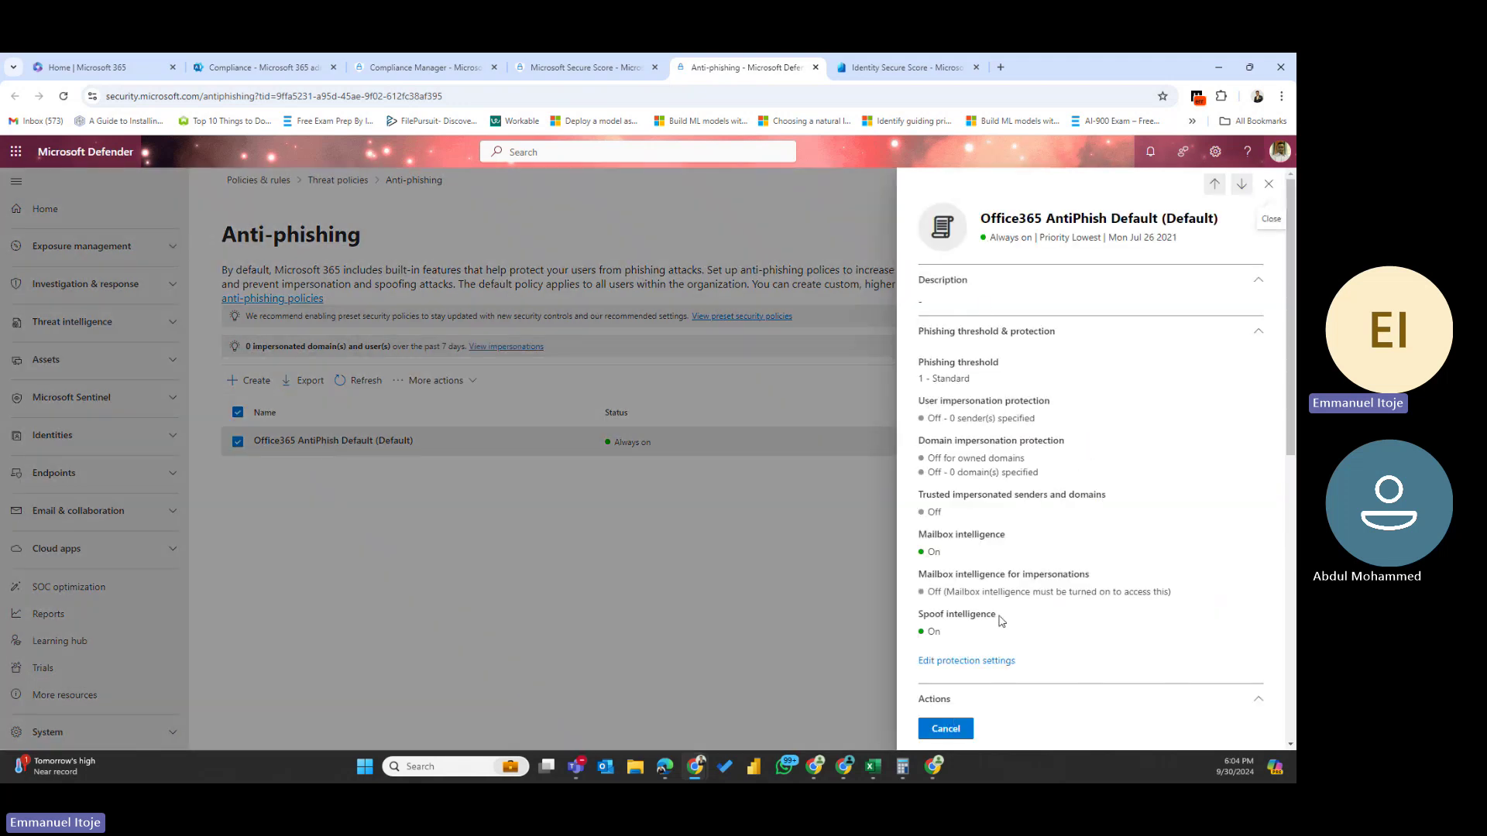
scroll(1002, 617, down, 10)
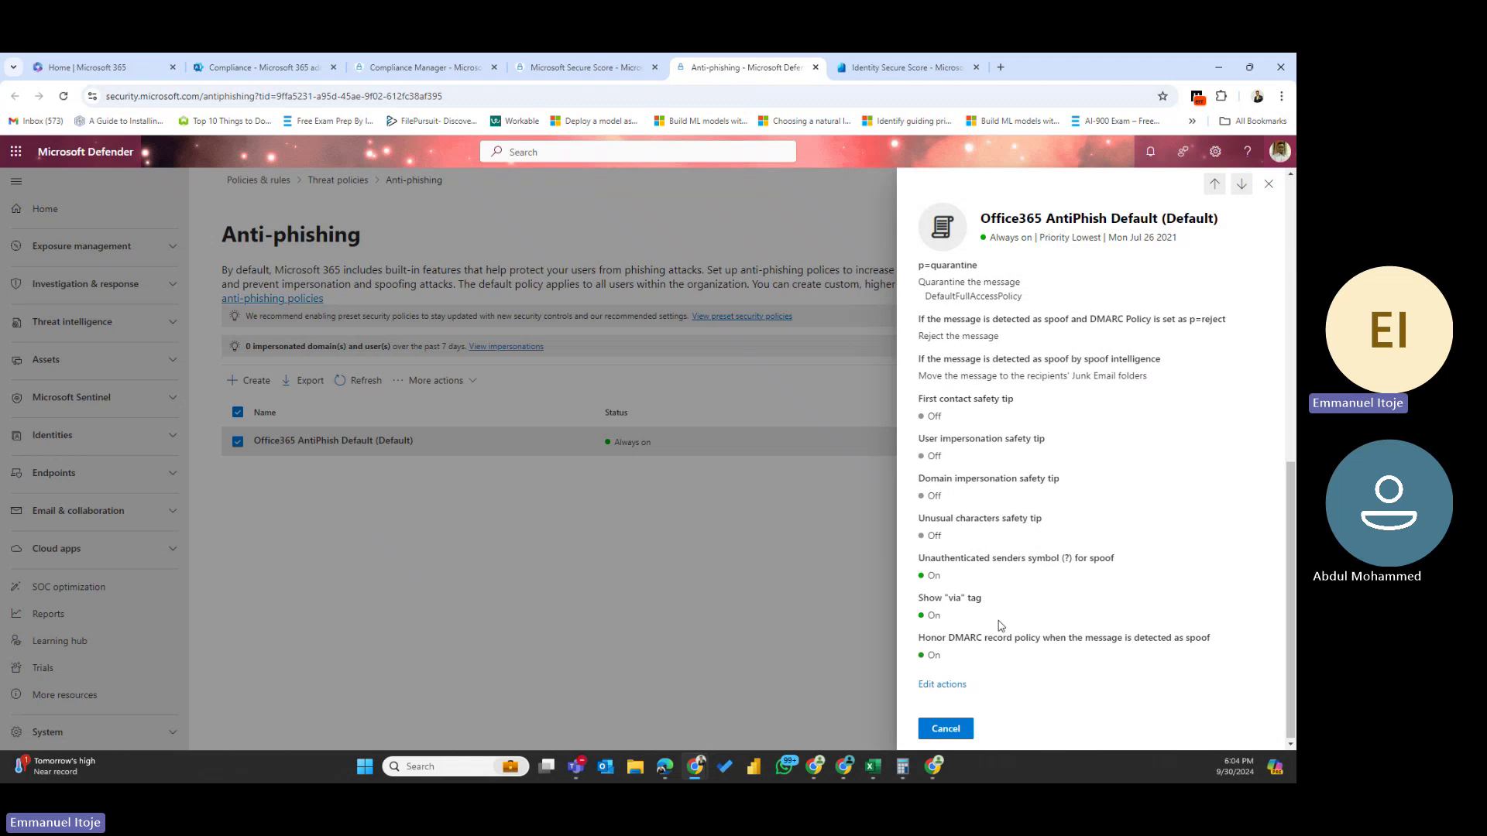
scroll(1002, 619, up, 10)
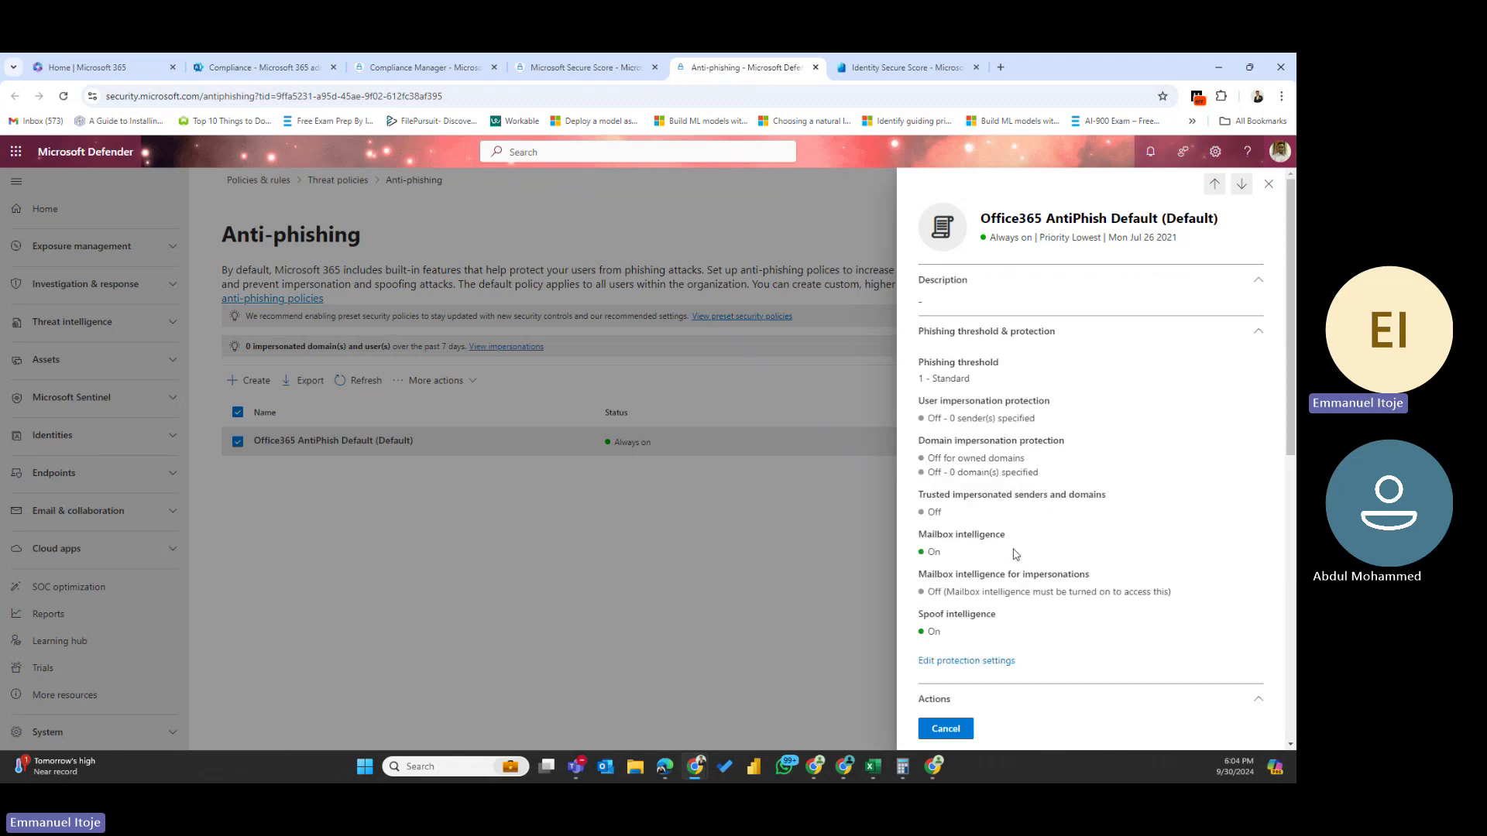
click(964, 661)
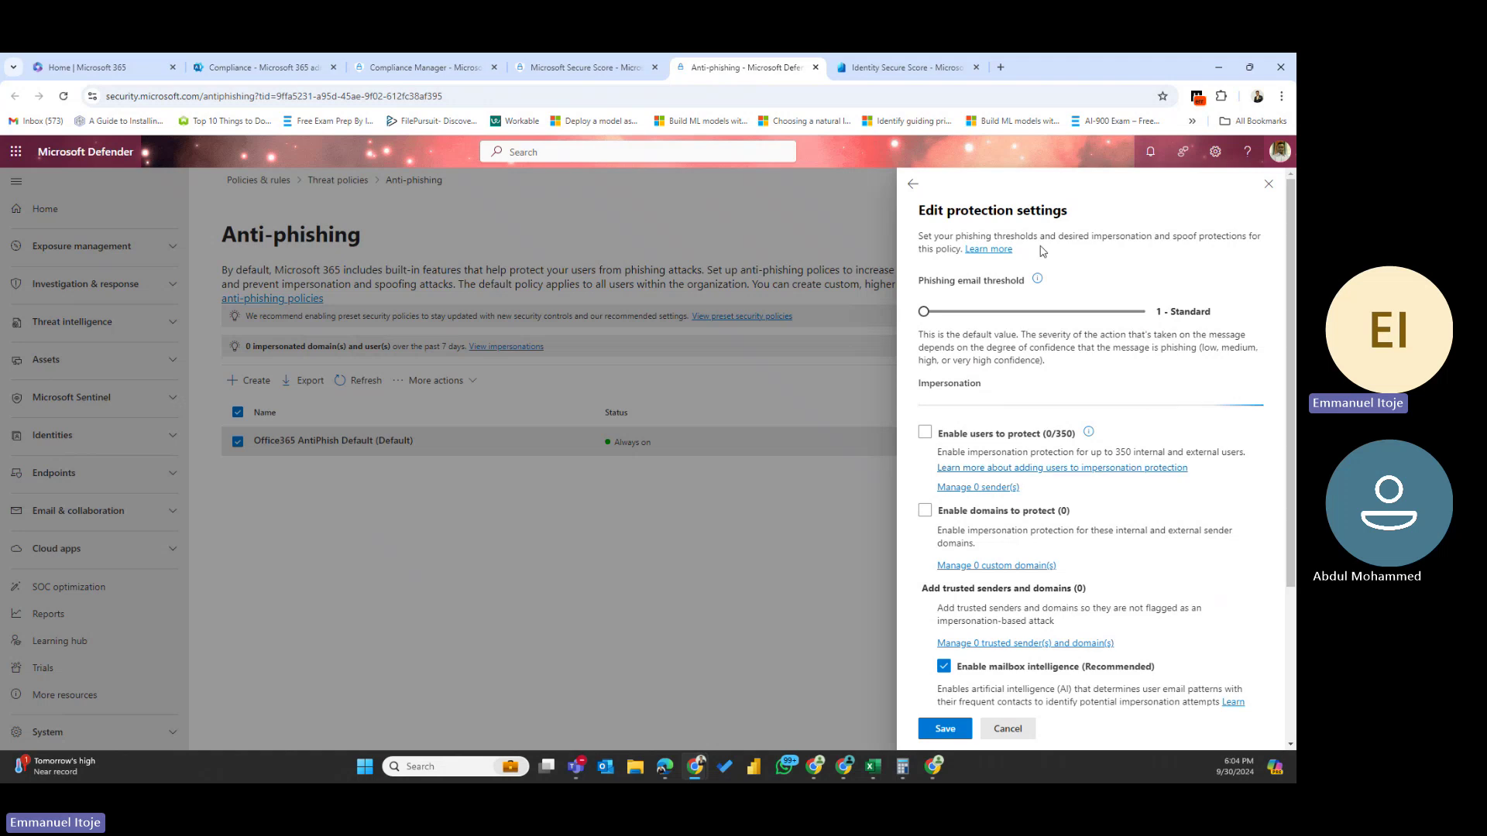
scroll(1042, 255, down, 3)
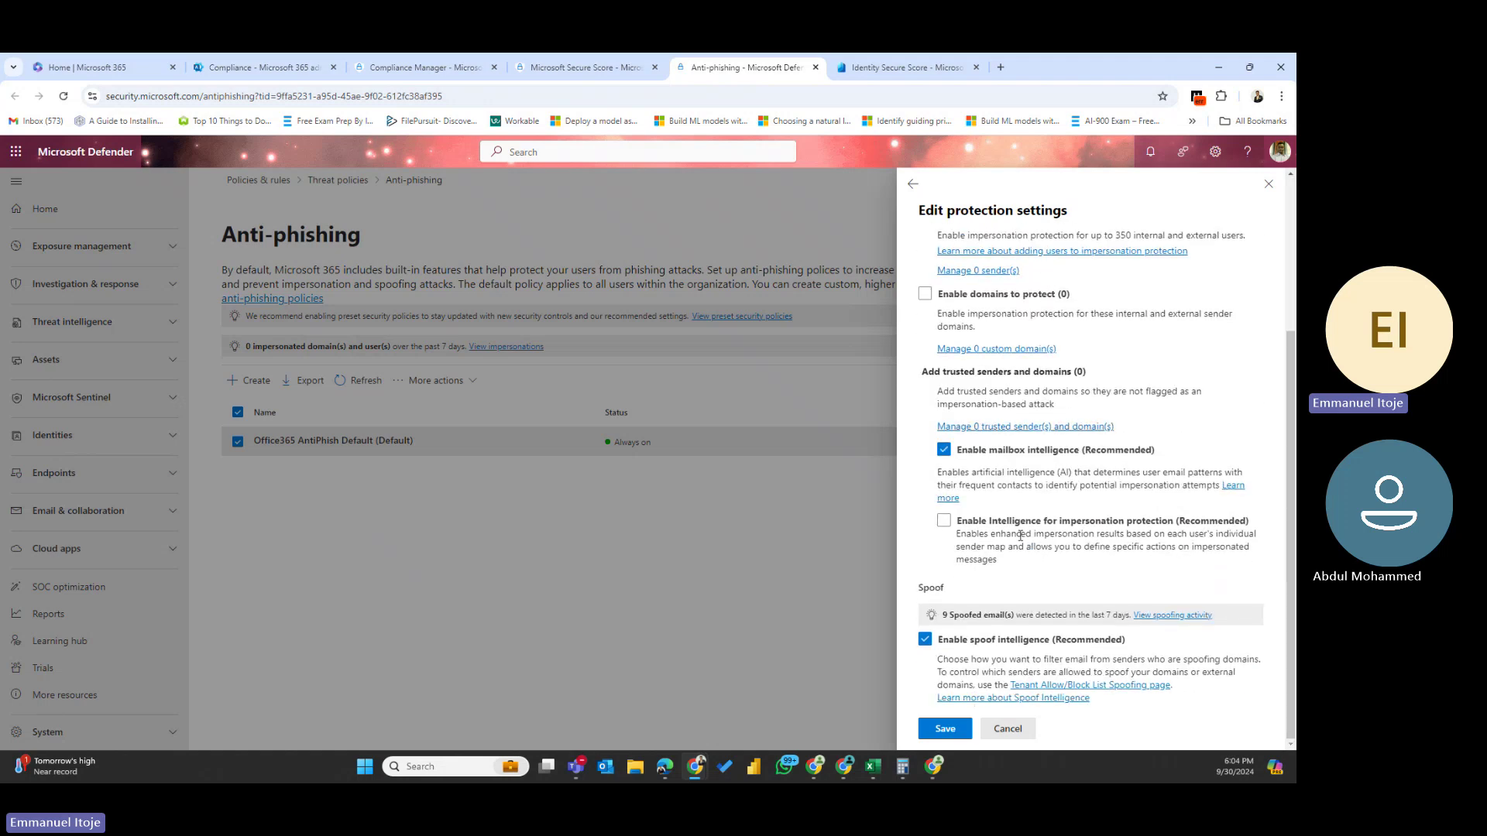
click(1268, 186)
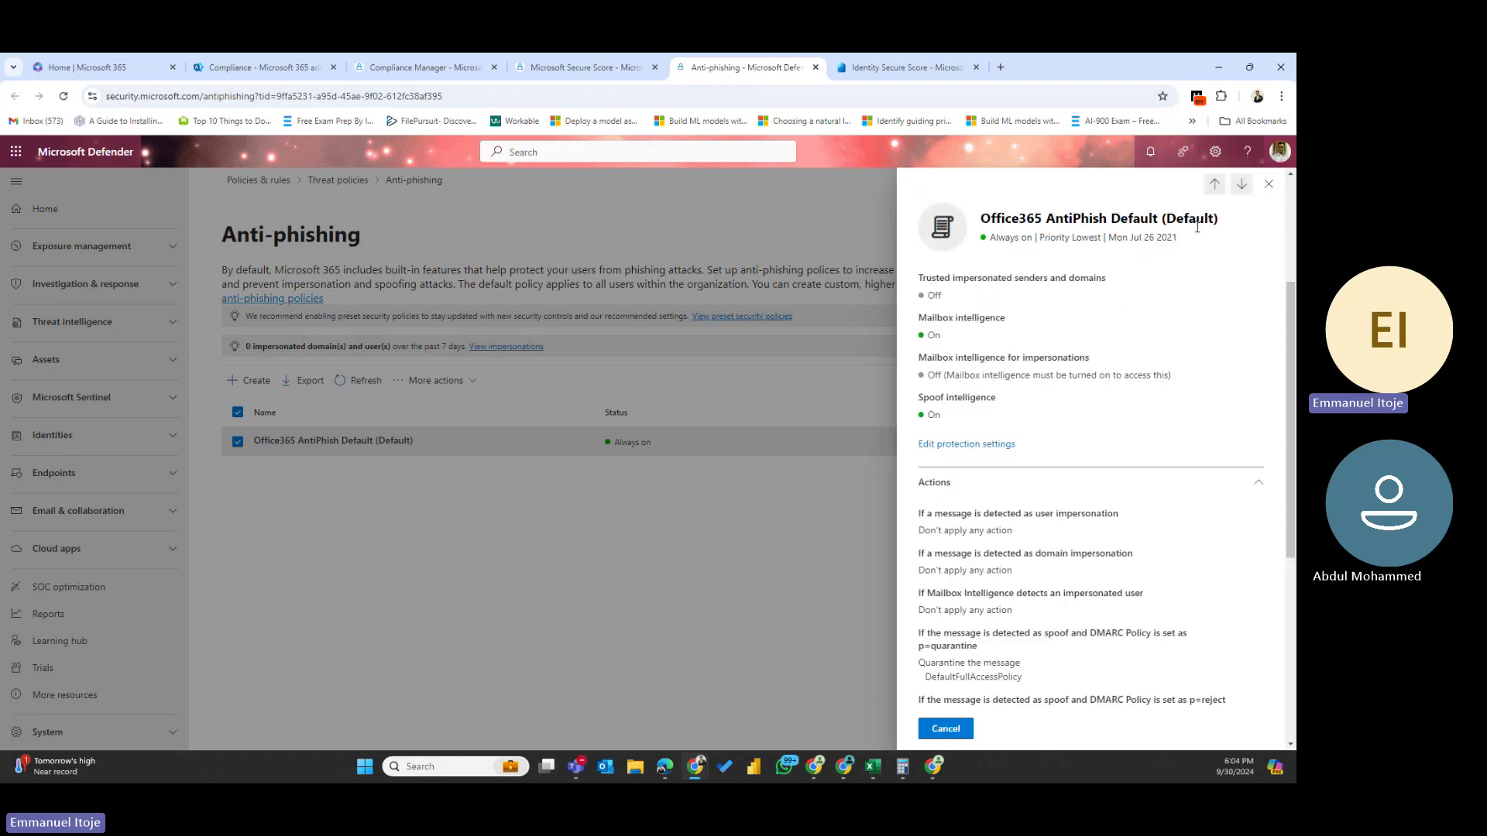
click(1266, 188)
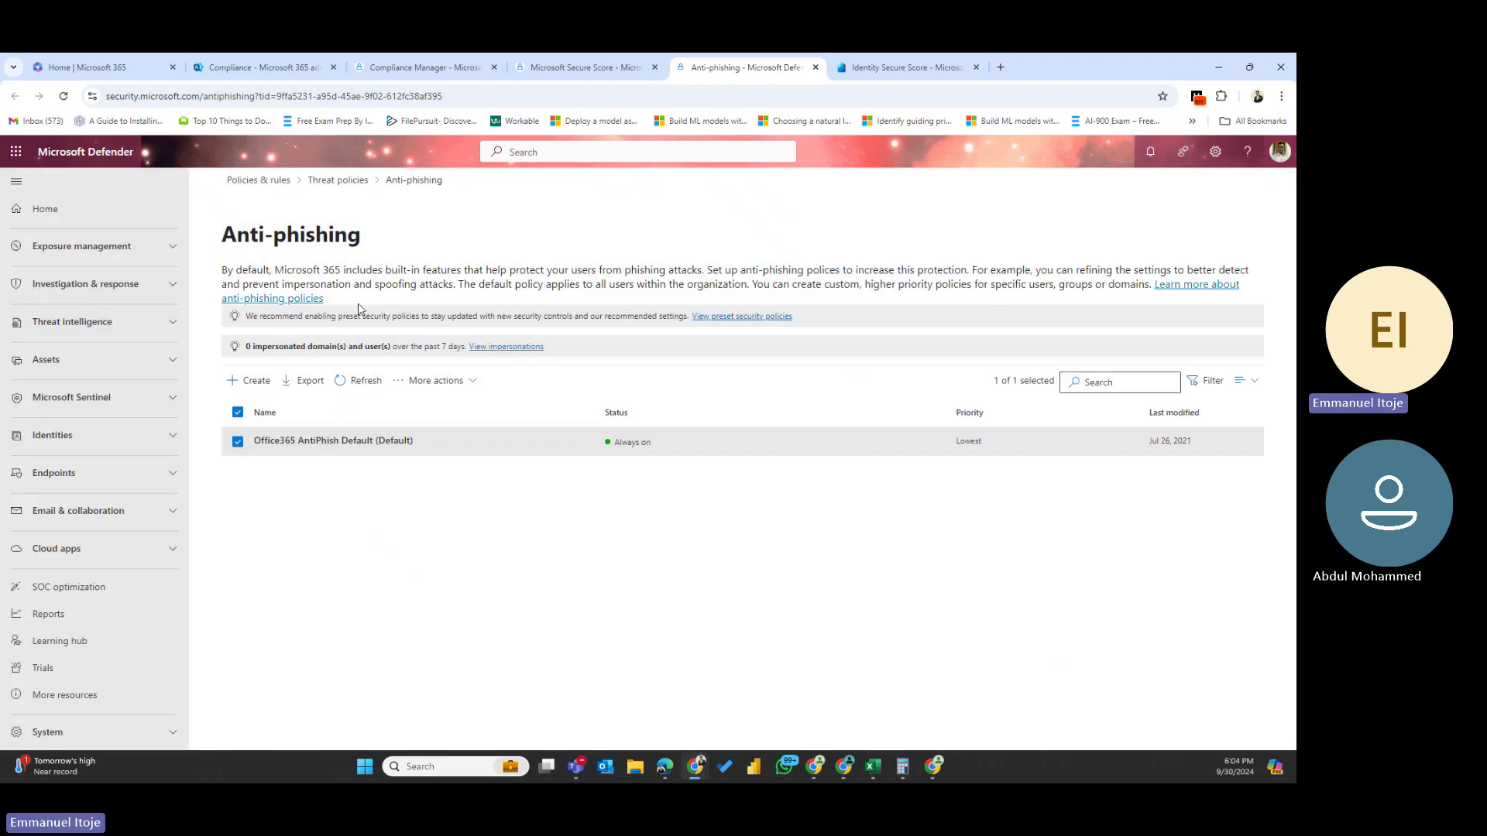
- Start a new anti-phishing policy named Domain Protection, with the same text as description
click(240, 382)
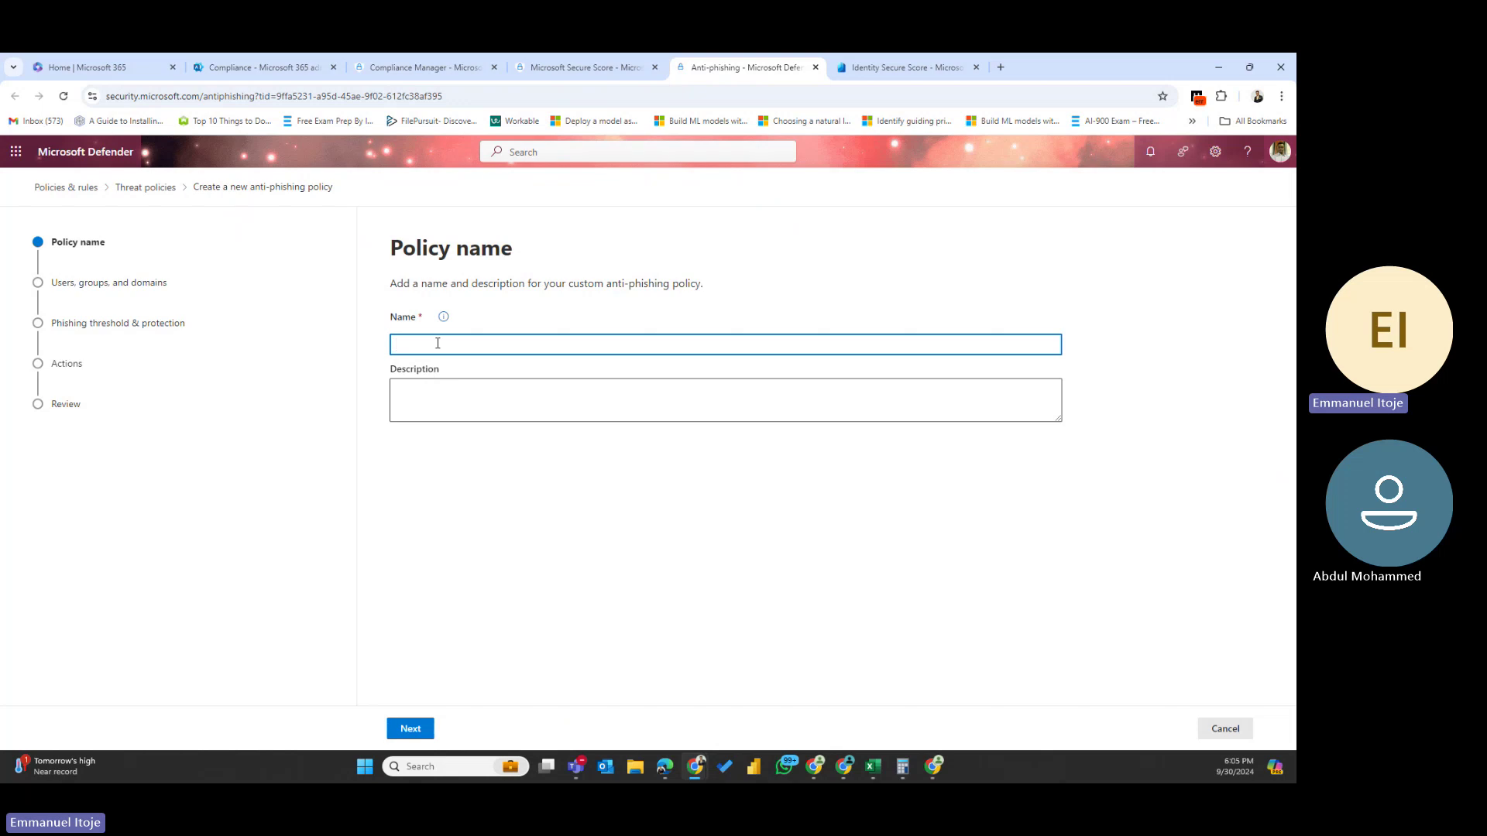
text(Domain Protection)
drag(491, 346, 306, 358)
key(ctrl+c)
click(446, 399)
key(ctrl+v)
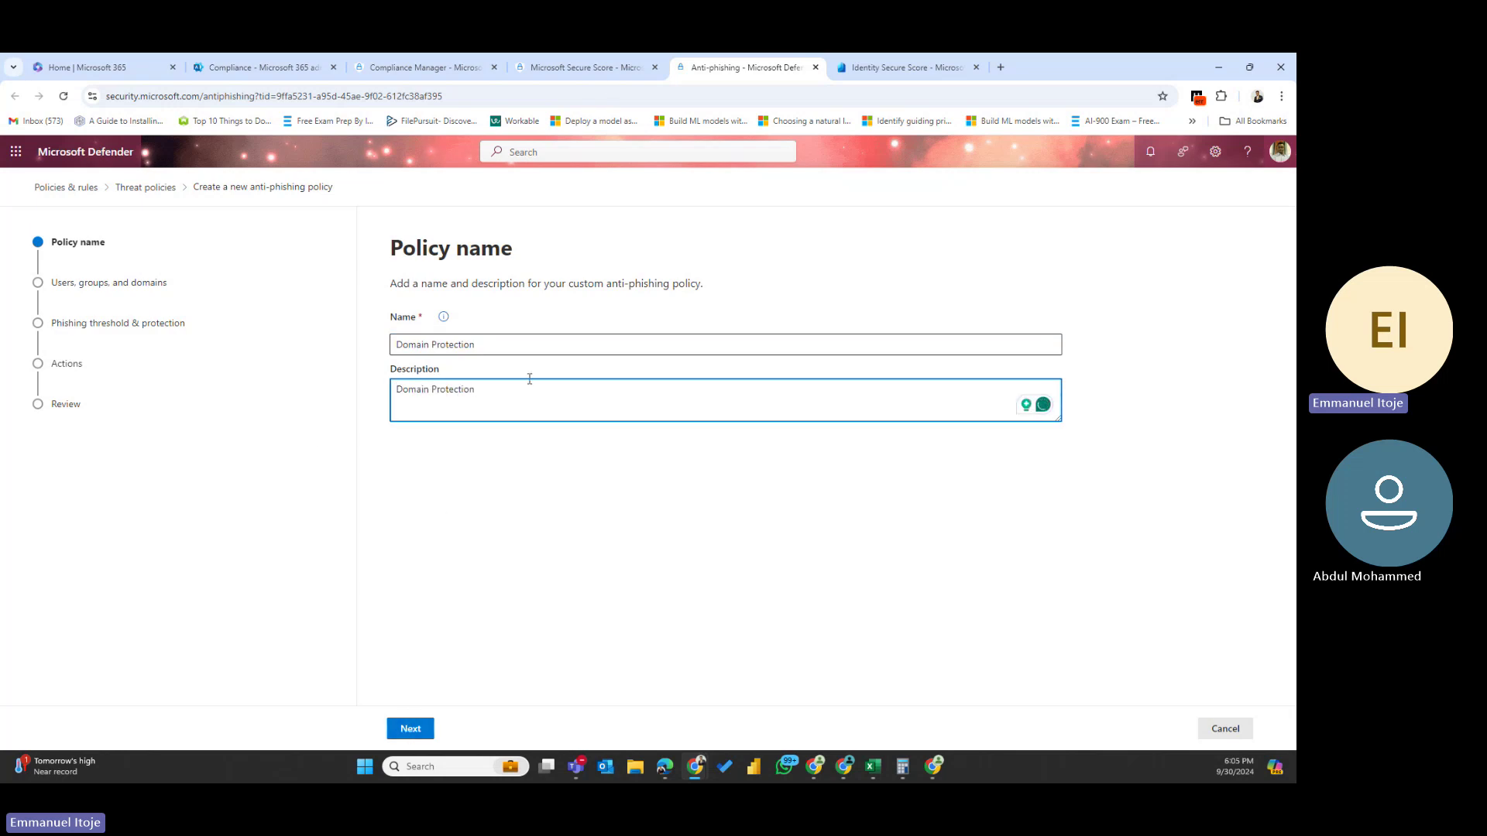
- Check the recommendation's General info, then advance the wizard to users, groups and domains
click(602, 62)
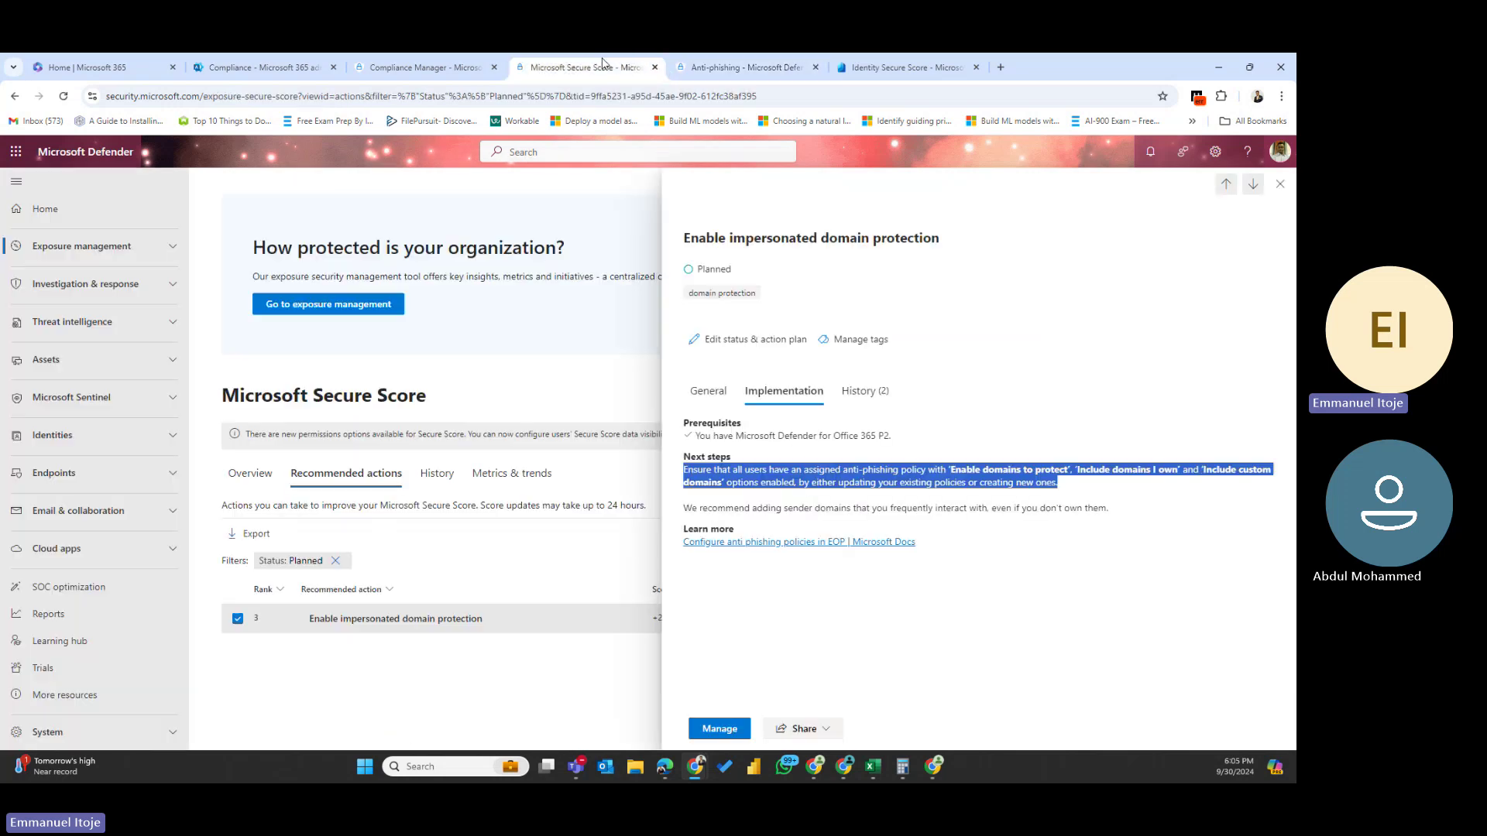
click(709, 392)
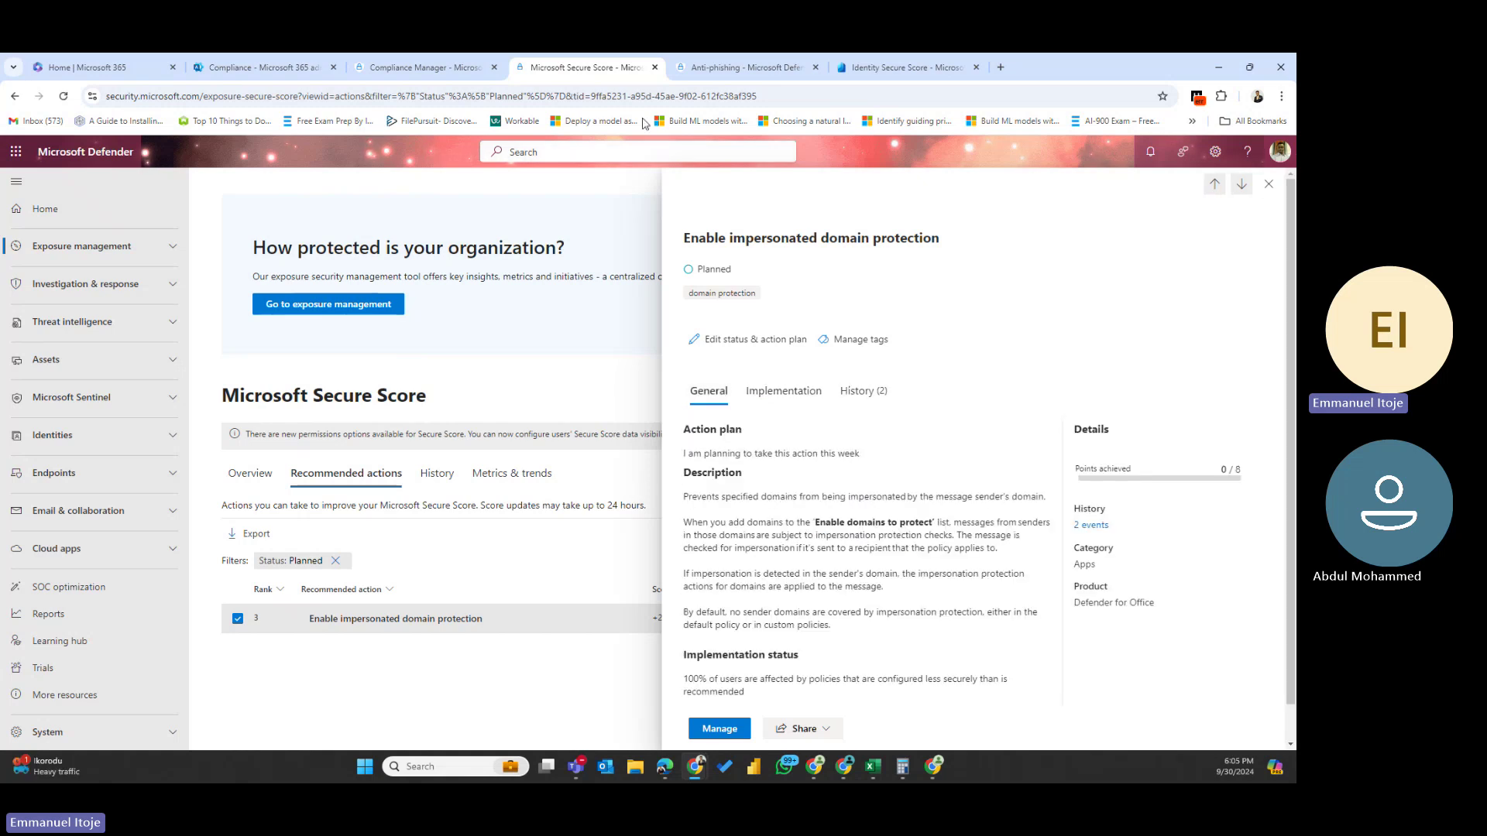
click(731, 67)
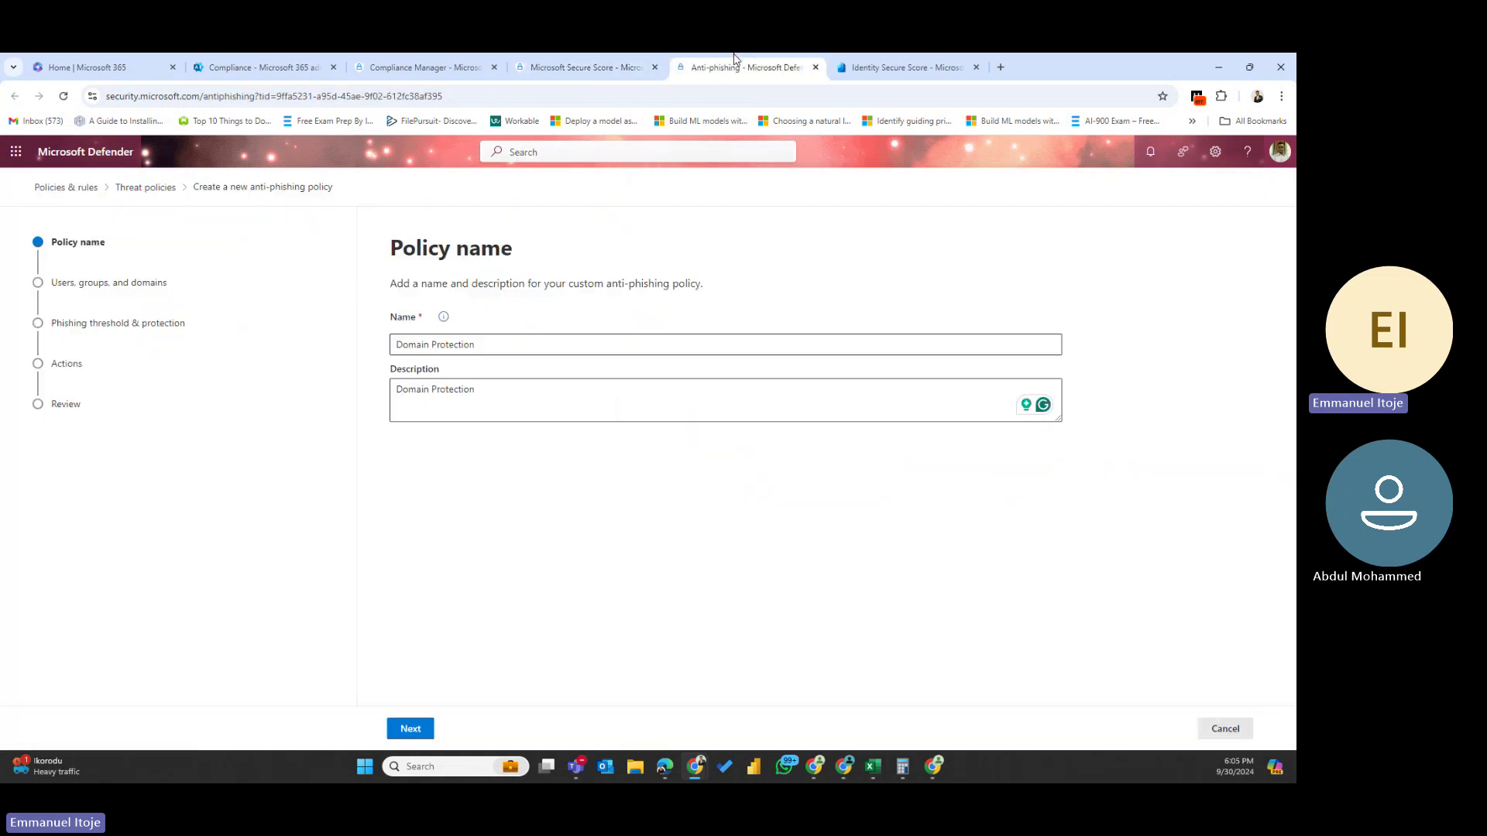
click(410, 728)
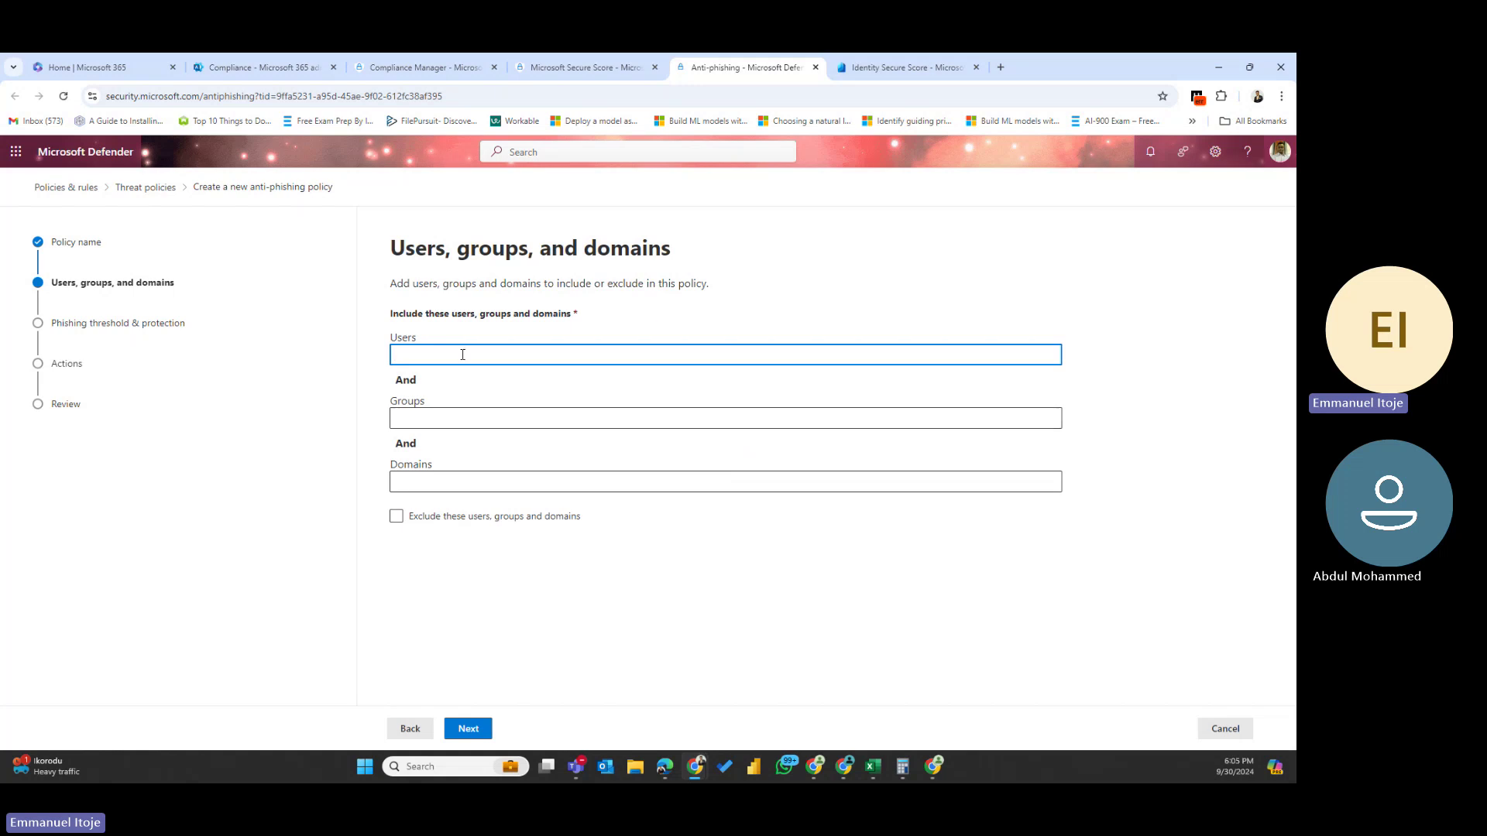
- Include one suggested user and the invarious.org domain in the policy
text(emmanu)
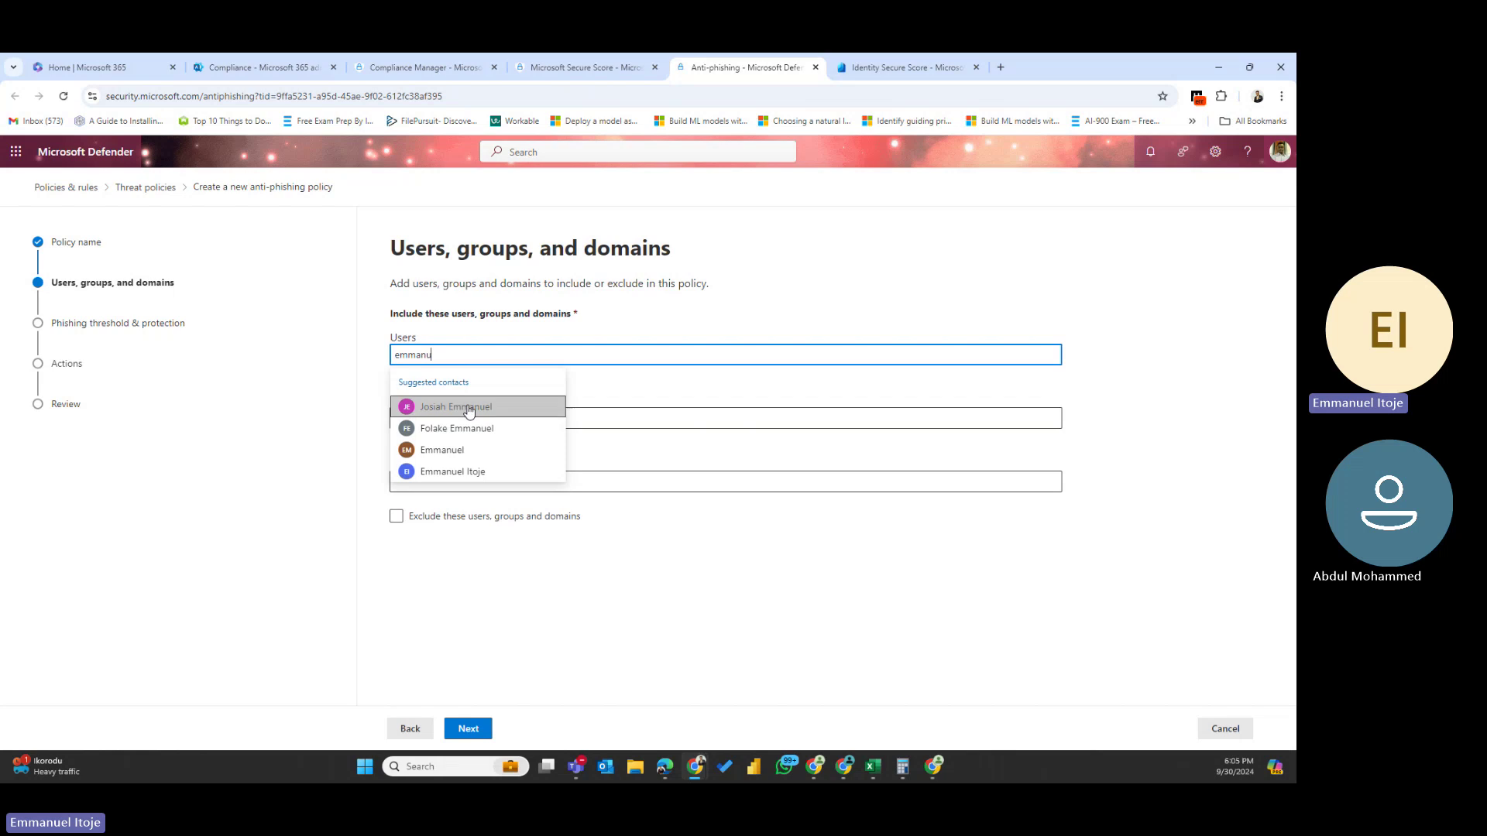
click(468, 408)
click(446, 437)
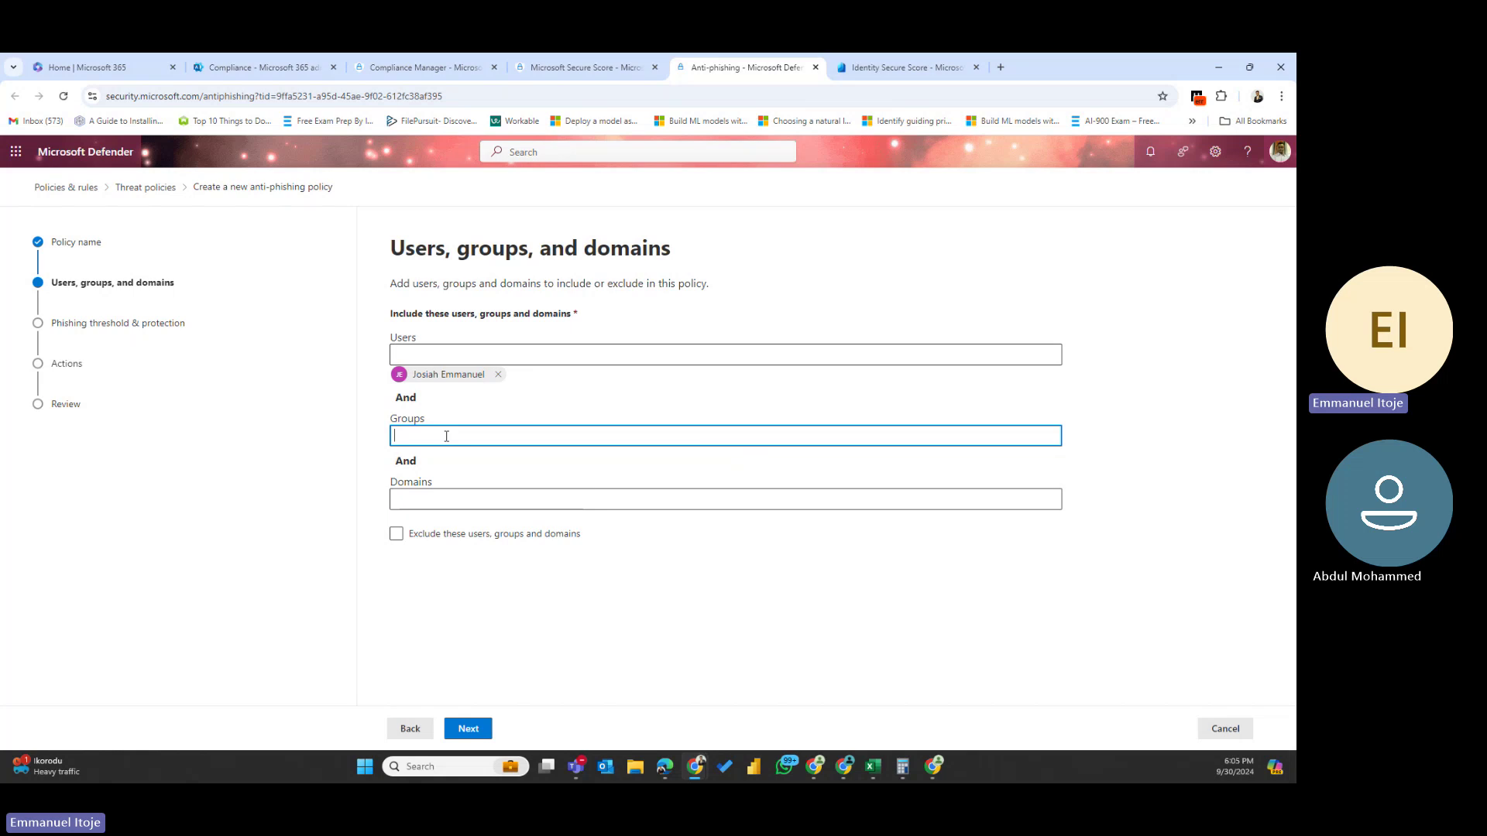
click(434, 501)
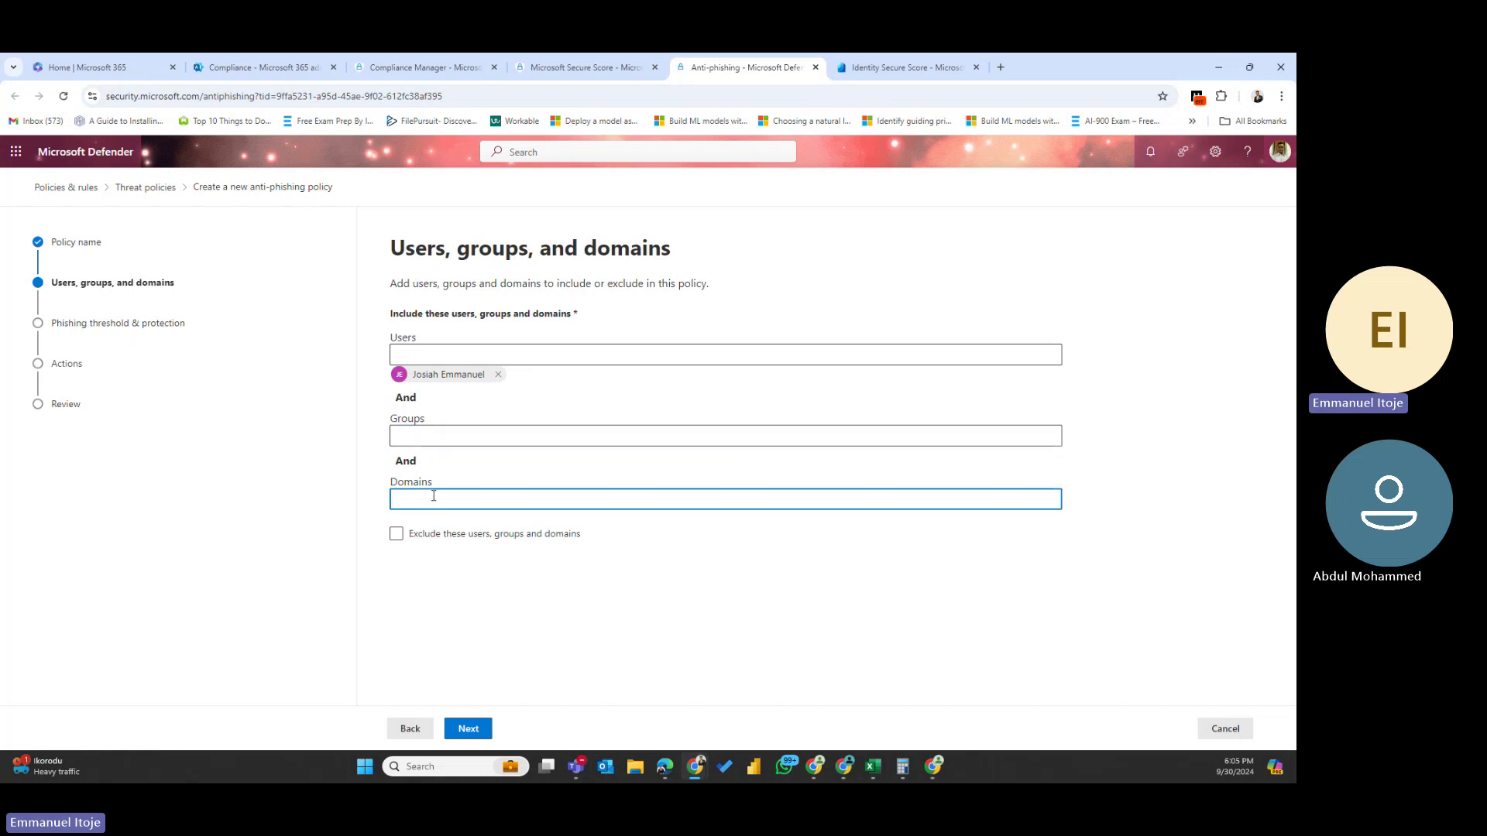
text(invarious)
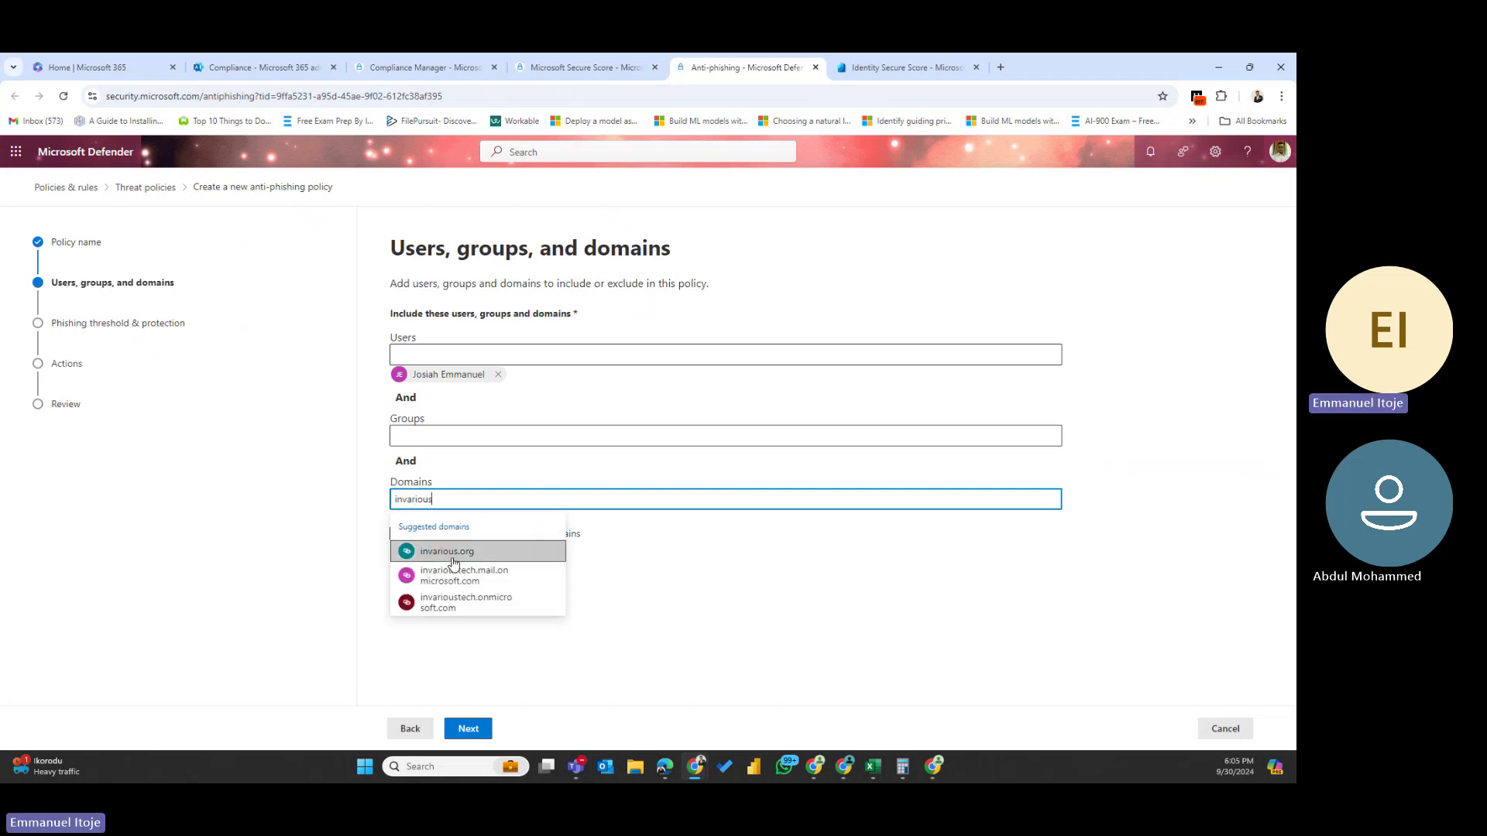
click(453, 551)
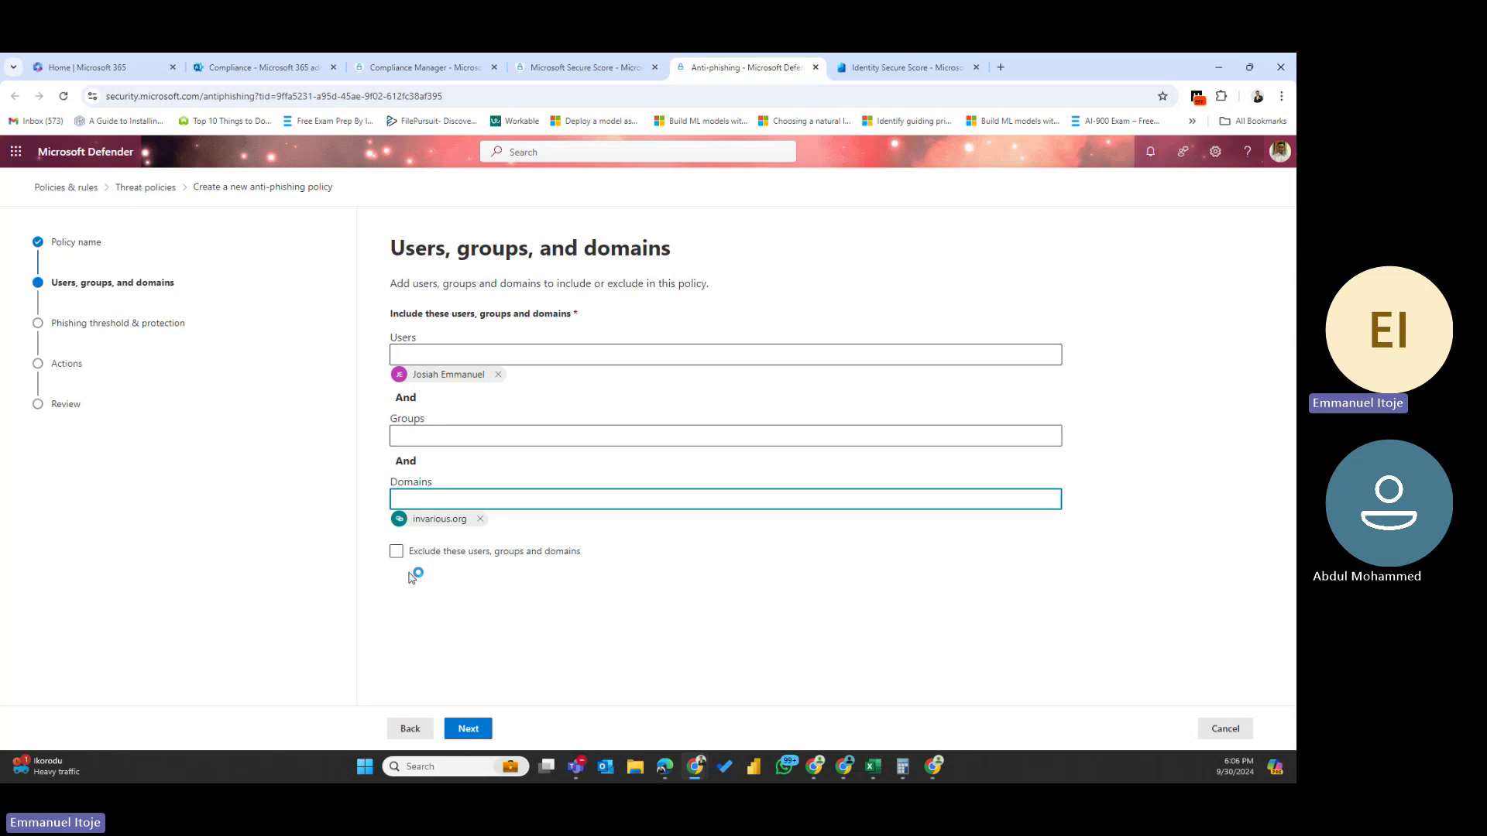
- Toggle the exclusions checkbox on and back off, then continue to phishing threshold
click(396, 550)
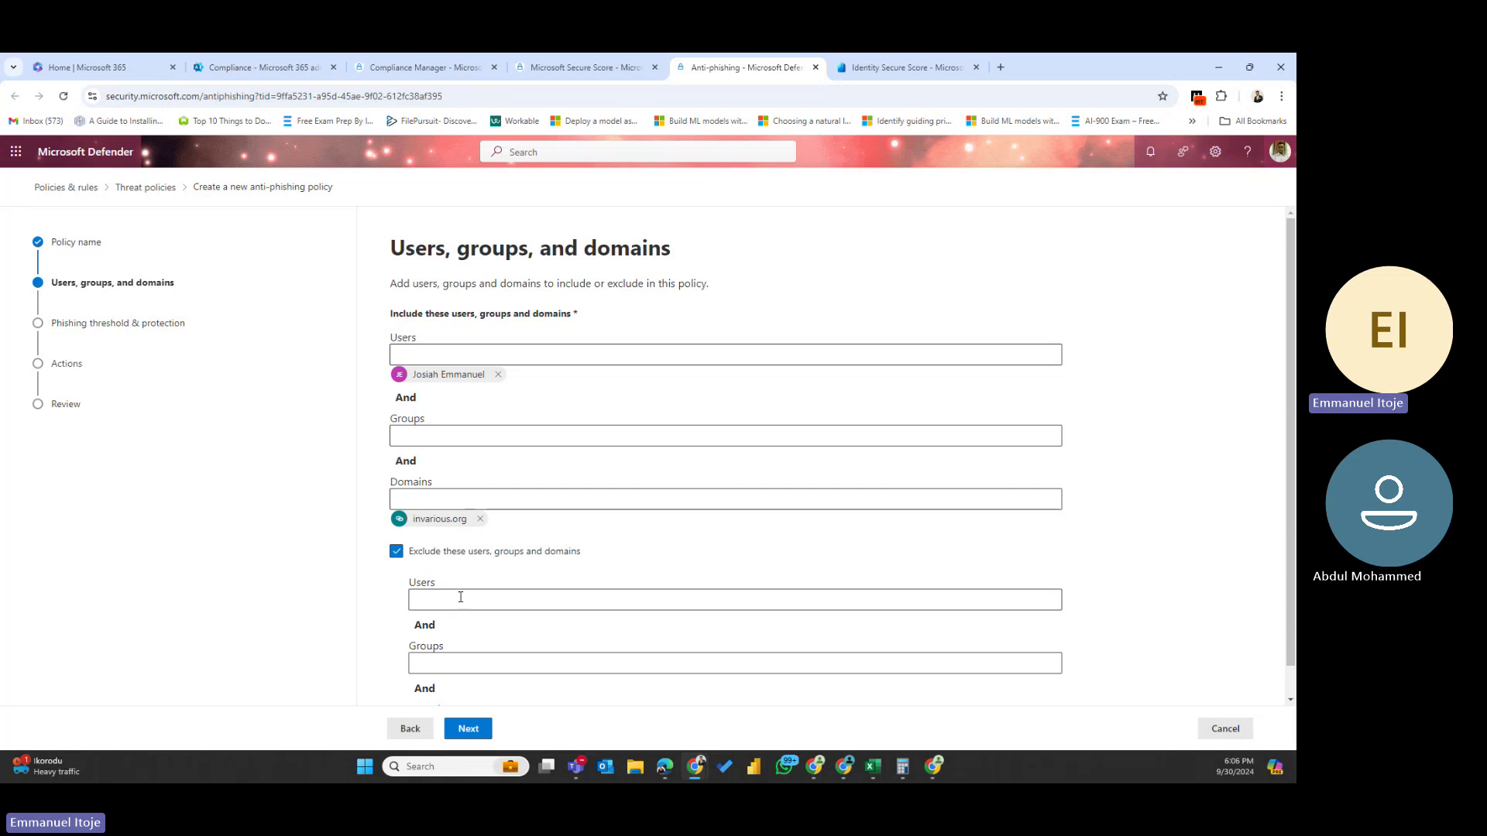
scroll(460, 597, down, 1)
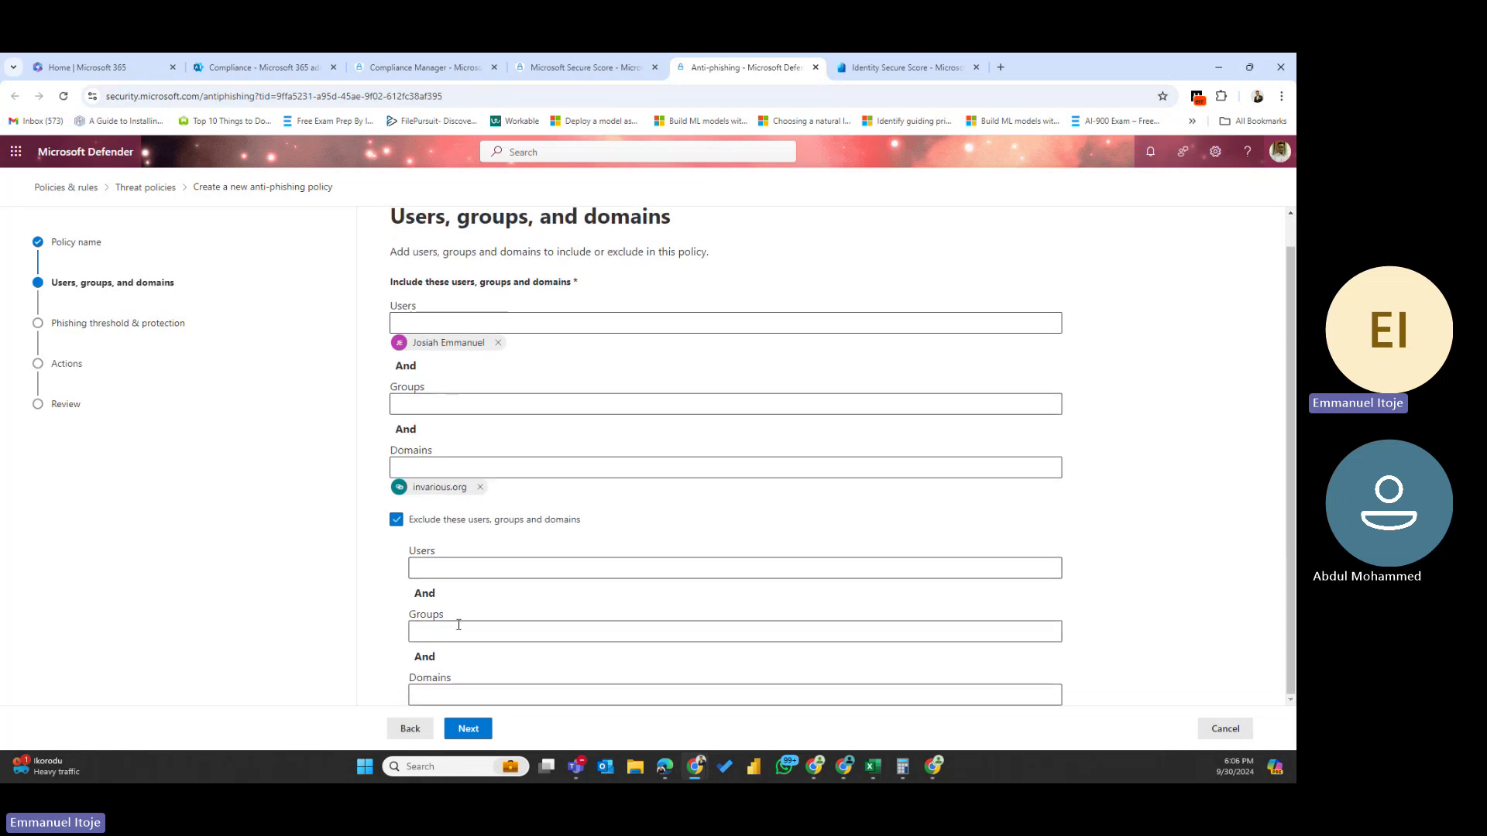
click(397, 521)
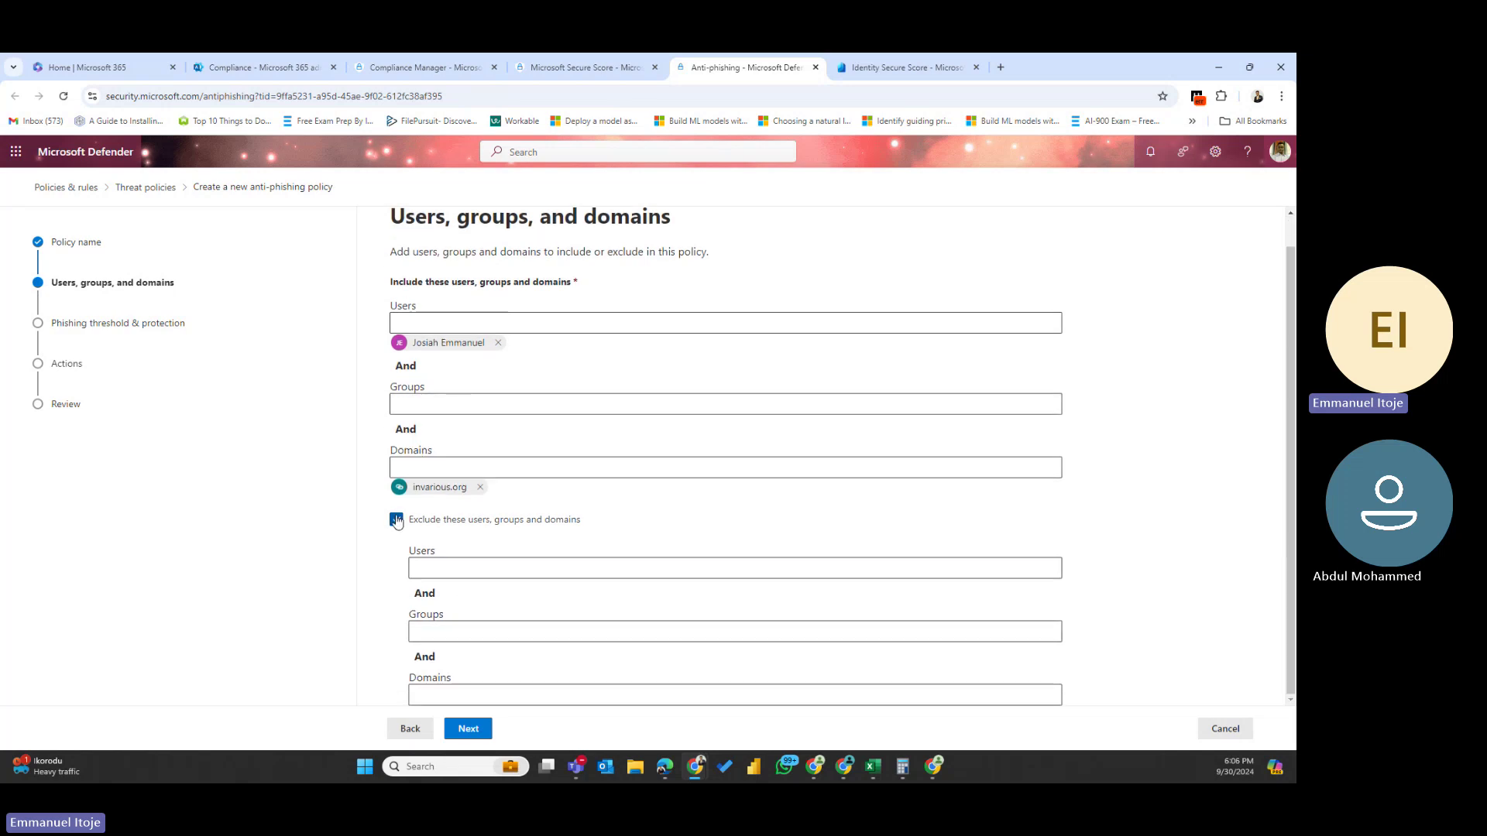
click(462, 737)
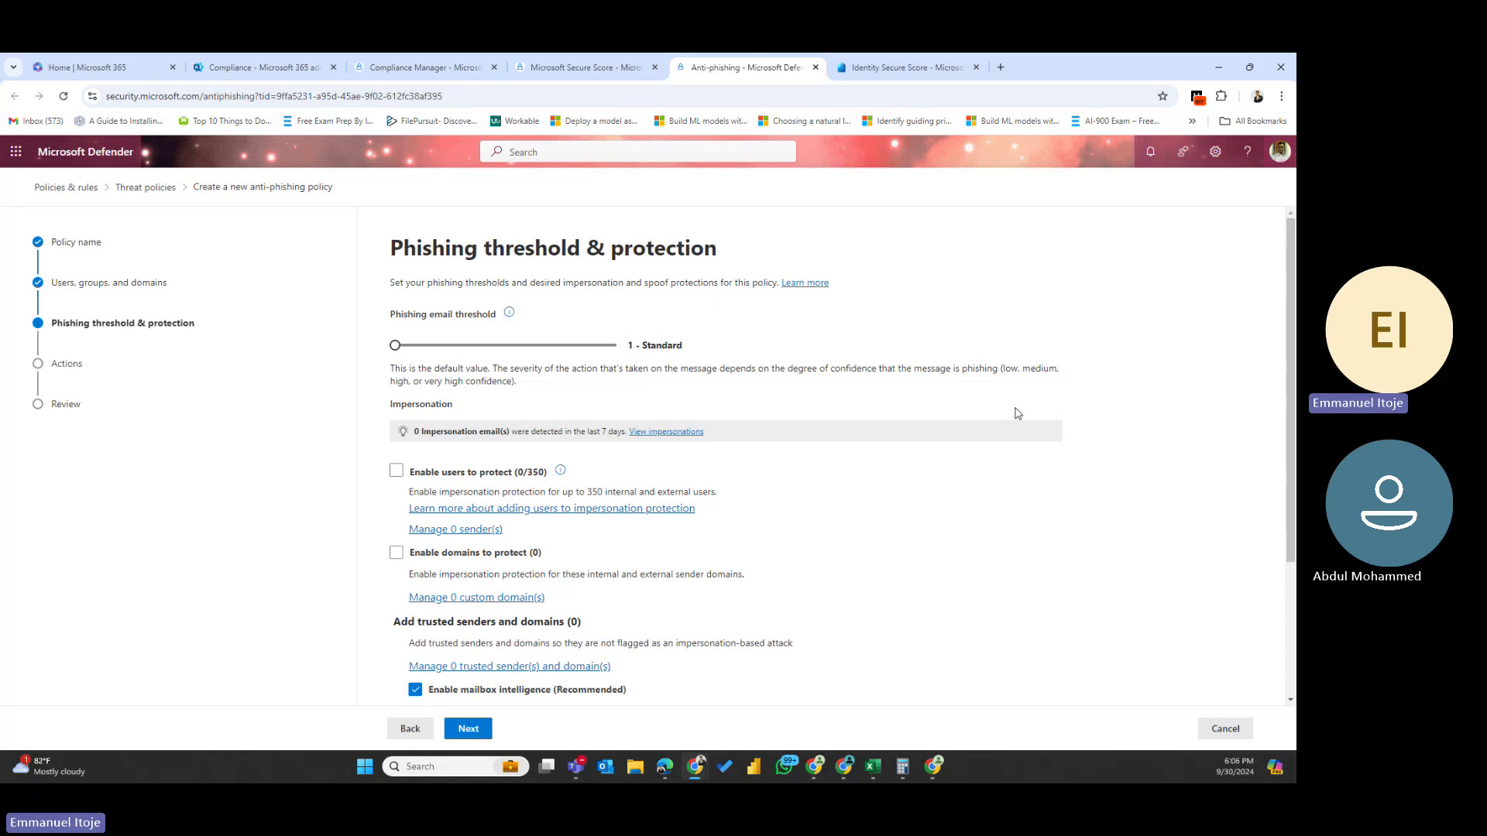
- Enable user and domain impersonation protection, covering owned and custom domains, and reach Actions
click(397, 473)
click(397, 555)
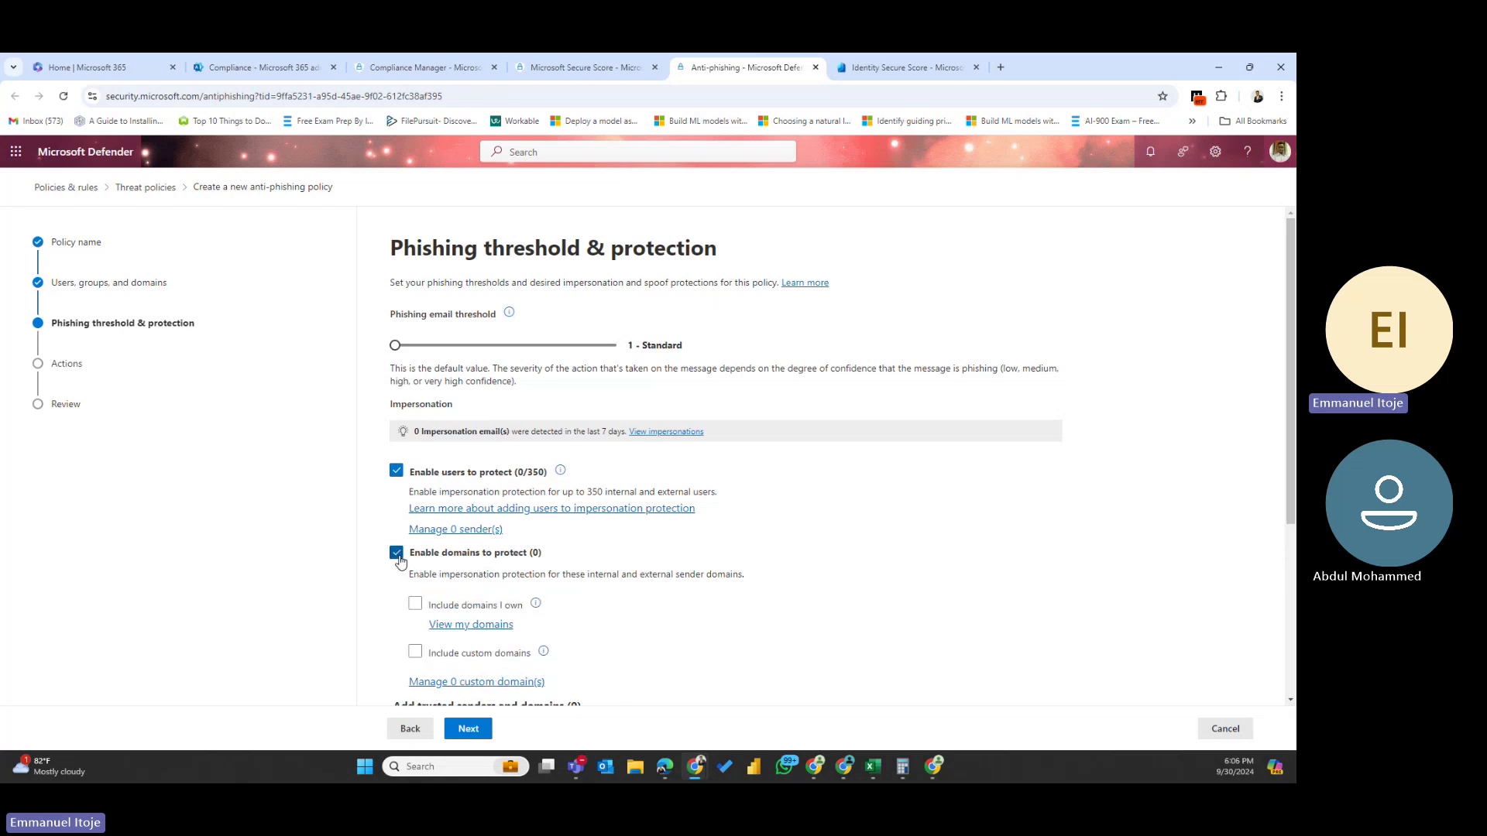
scroll(618, 558, down, 3)
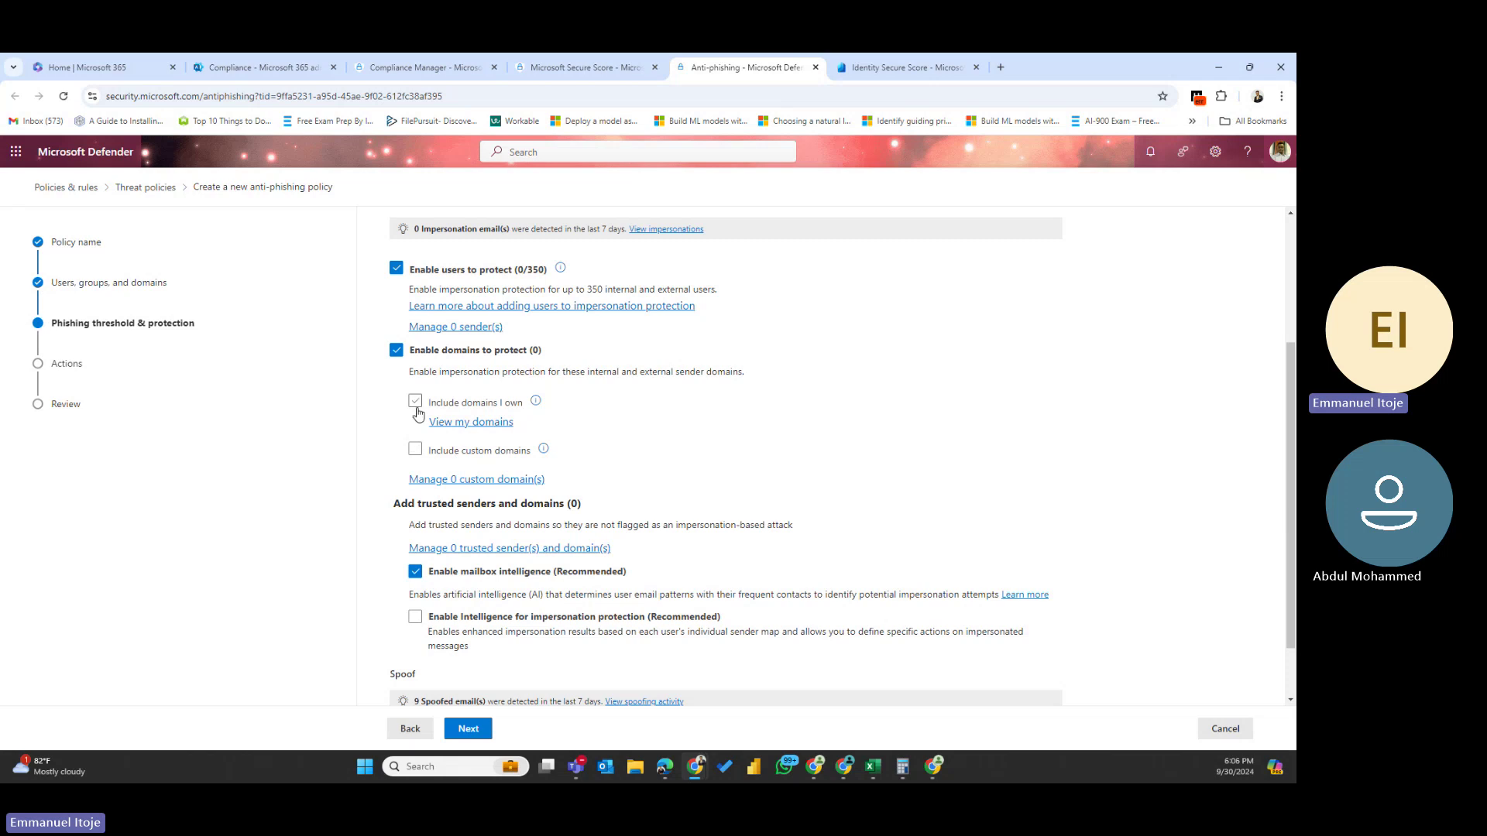
click(416, 408)
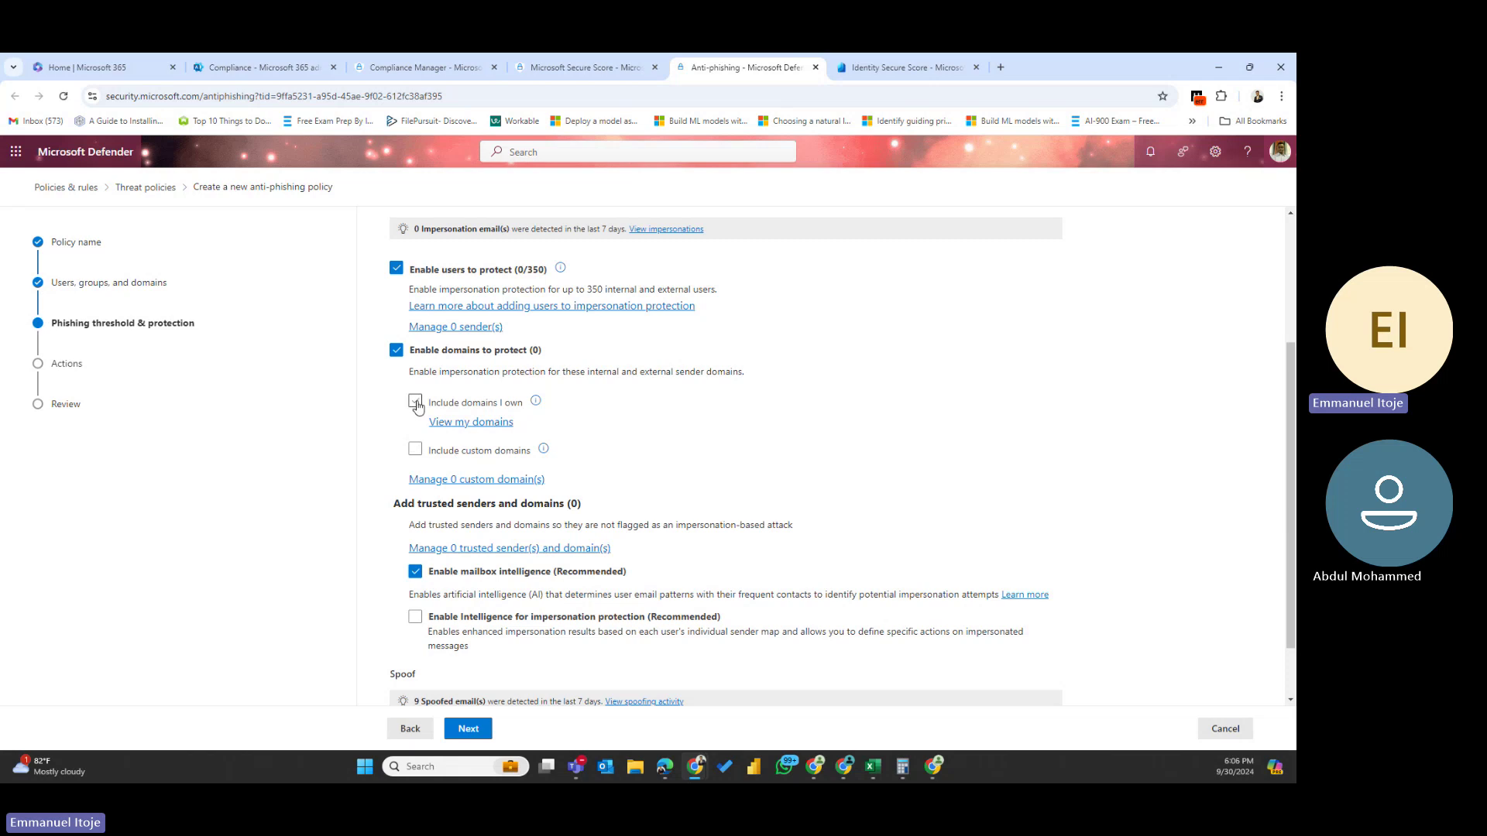
click(415, 452)
scroll(422, 442, down, 1)
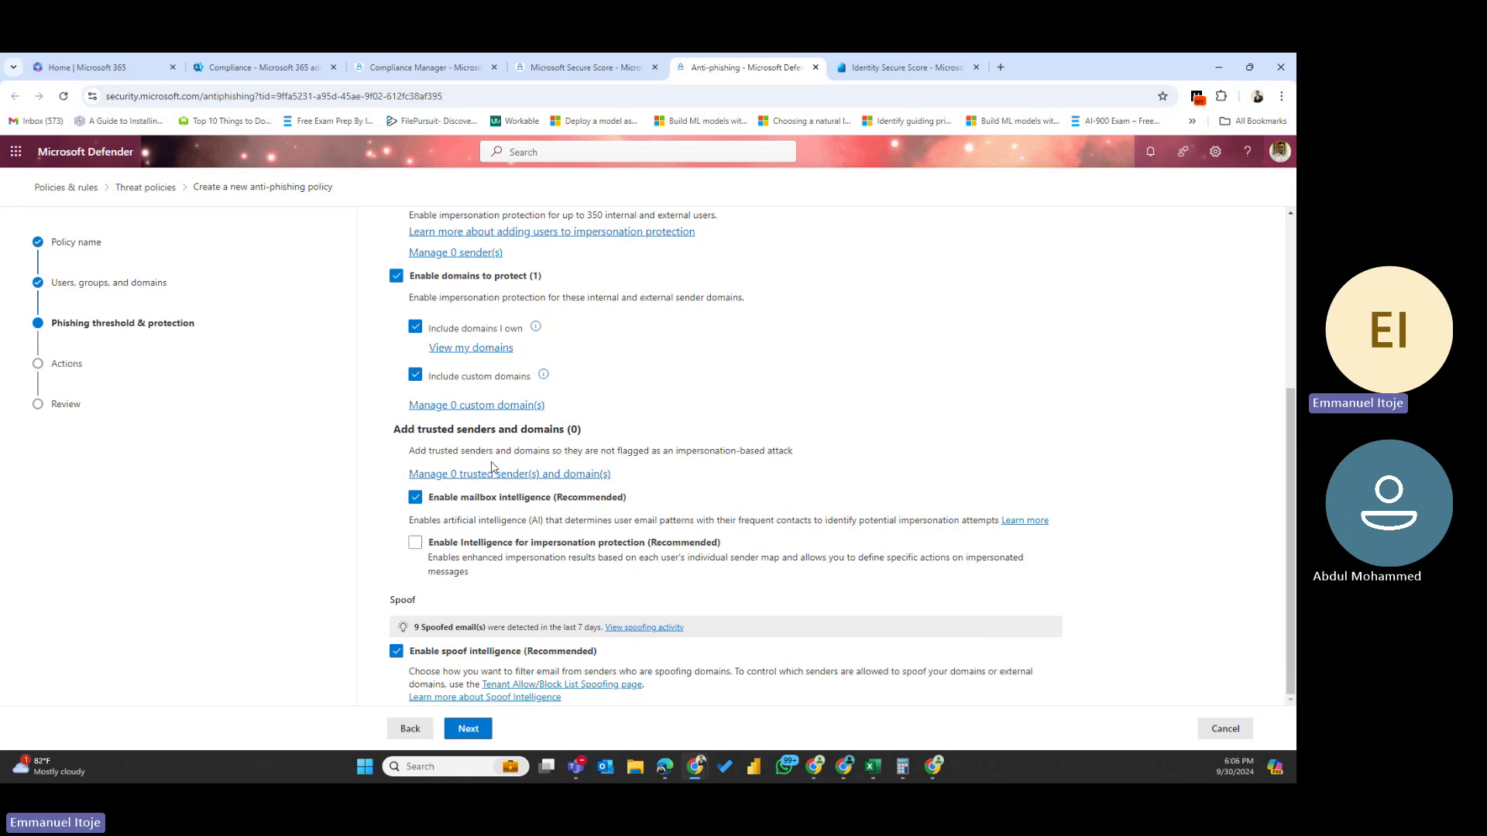
click(468, 728)
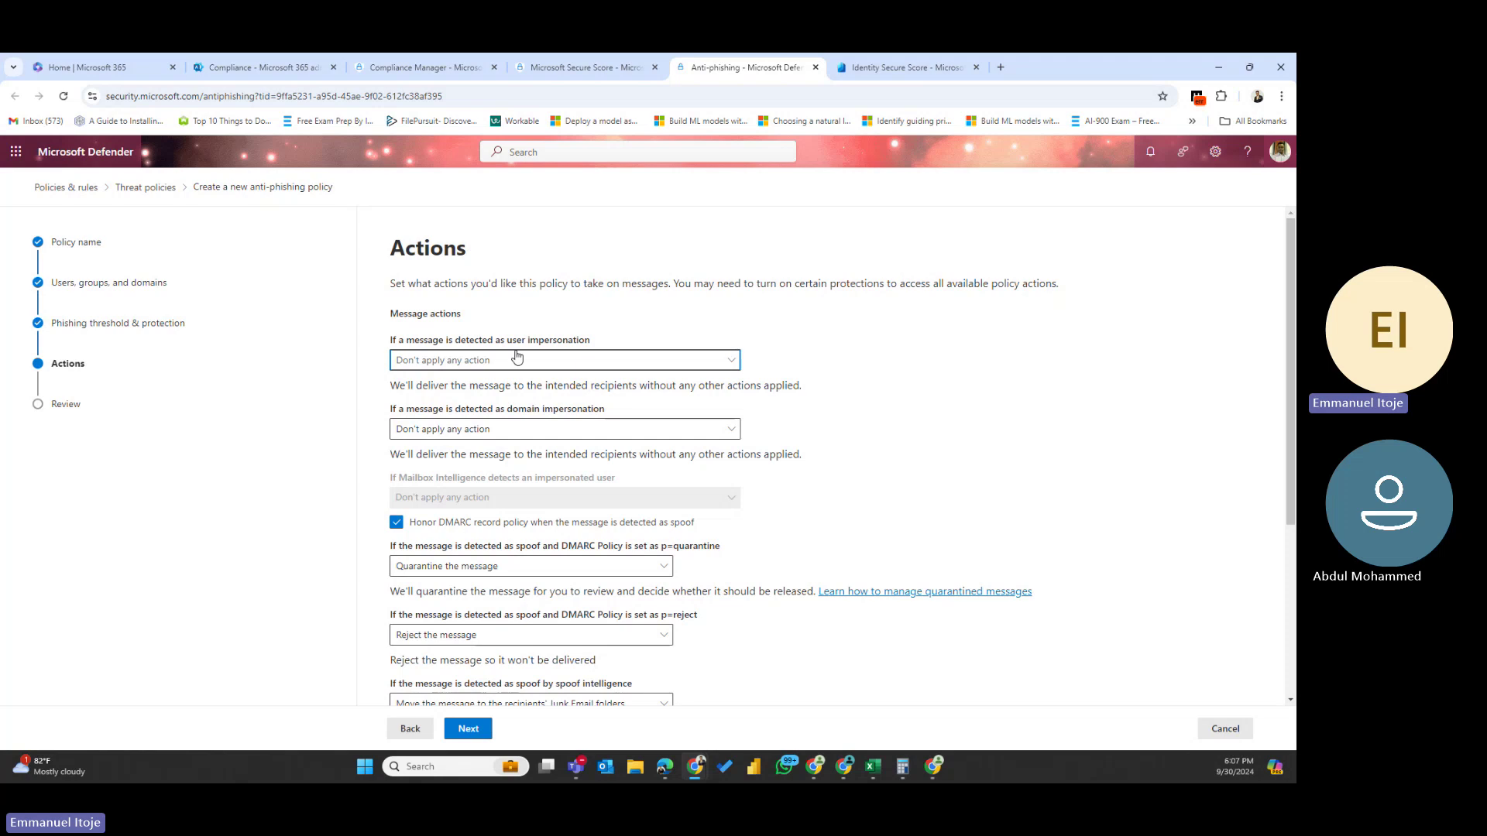
- Inspect the user impersonation action choices in the anti-phishing wizard without changing them
click(530, 370)
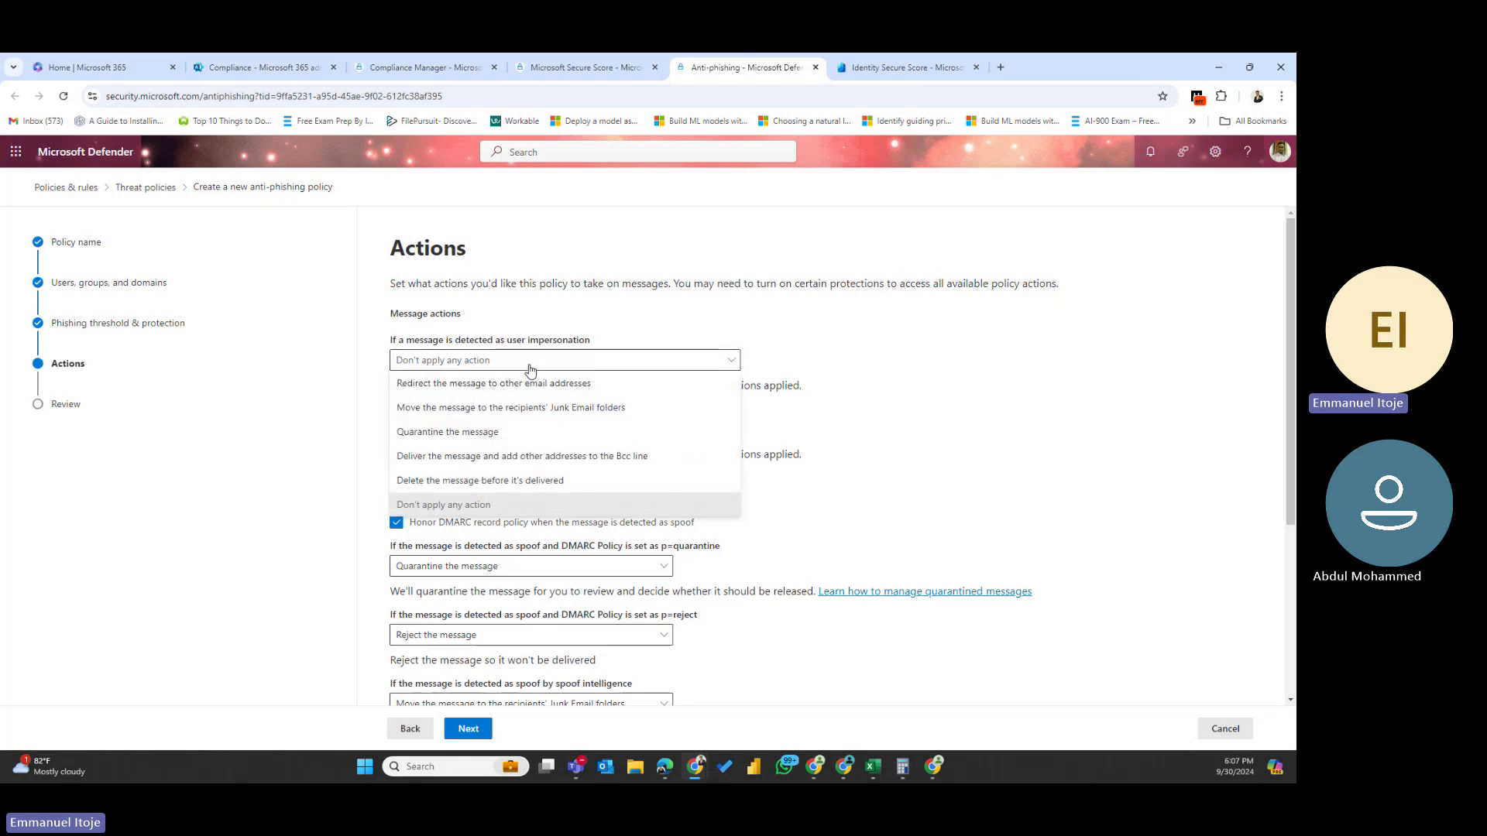
click(904, 305)
scroll(563, 480, down, 3)
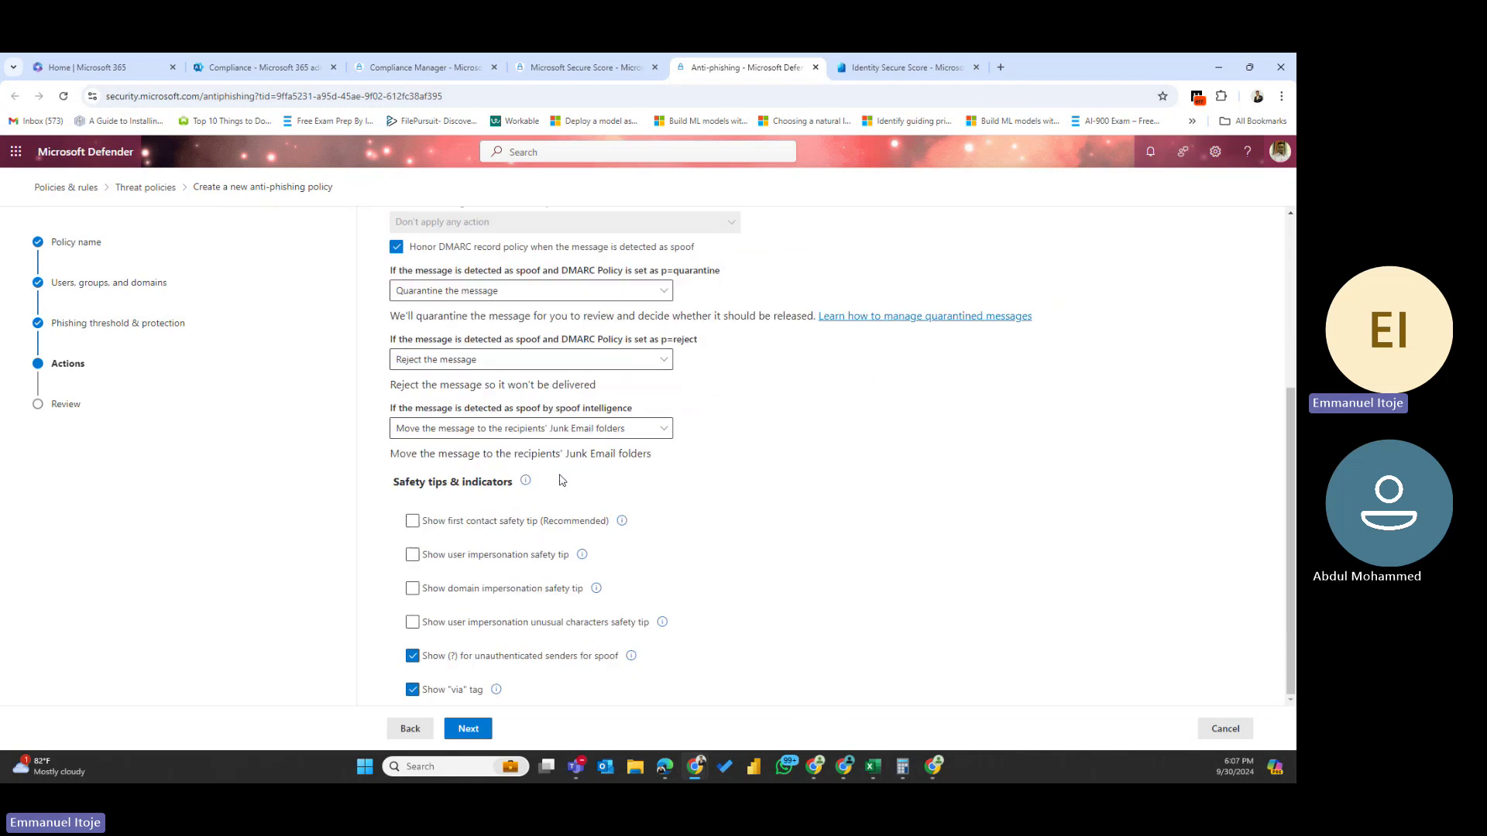
- Preview the policy's Review page, step back to actions, then leave for the Threat policies list
click(481, 733)
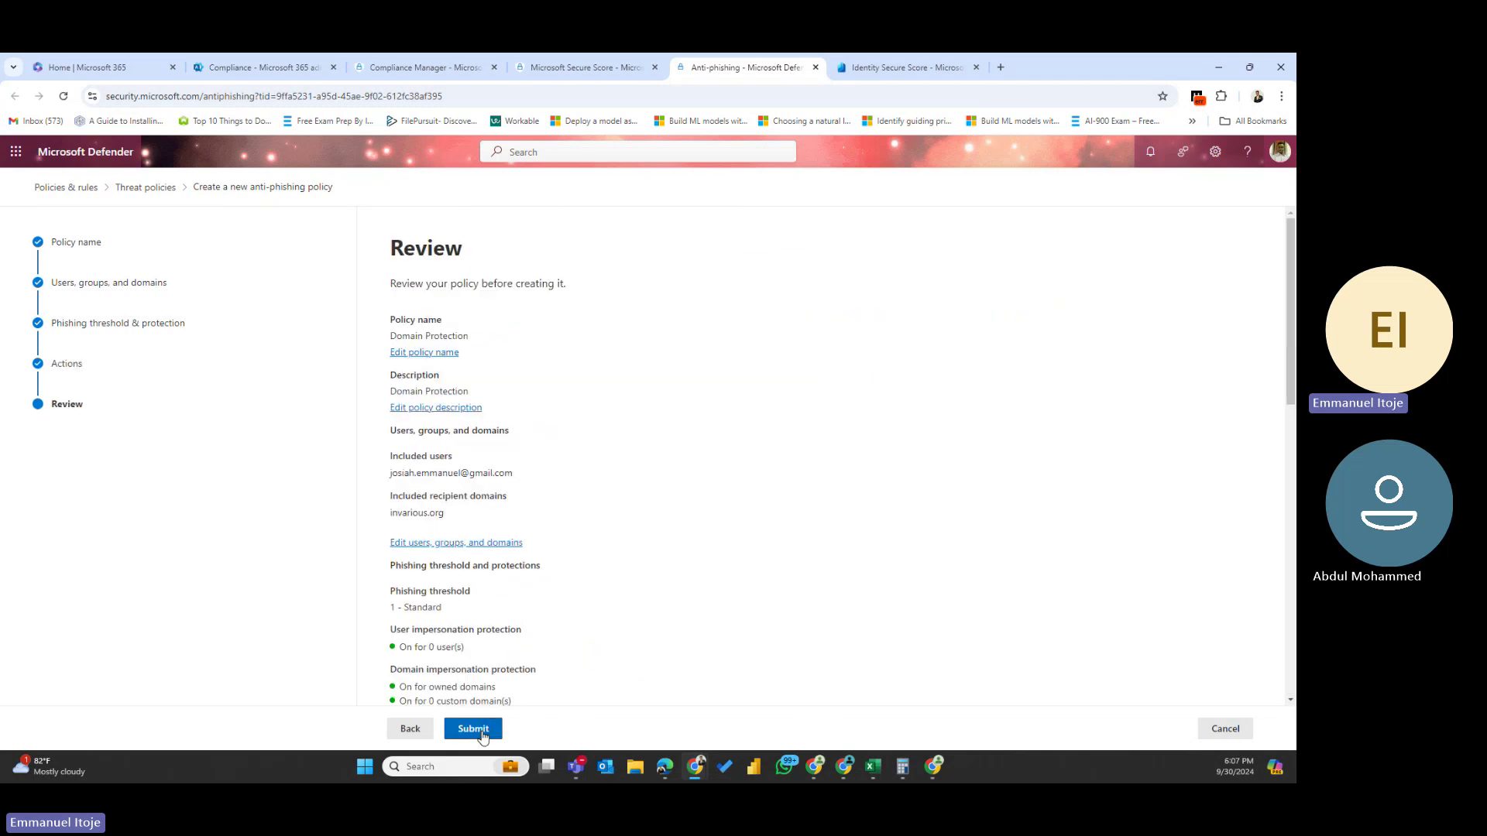
scroll(577, 535, down, 10)
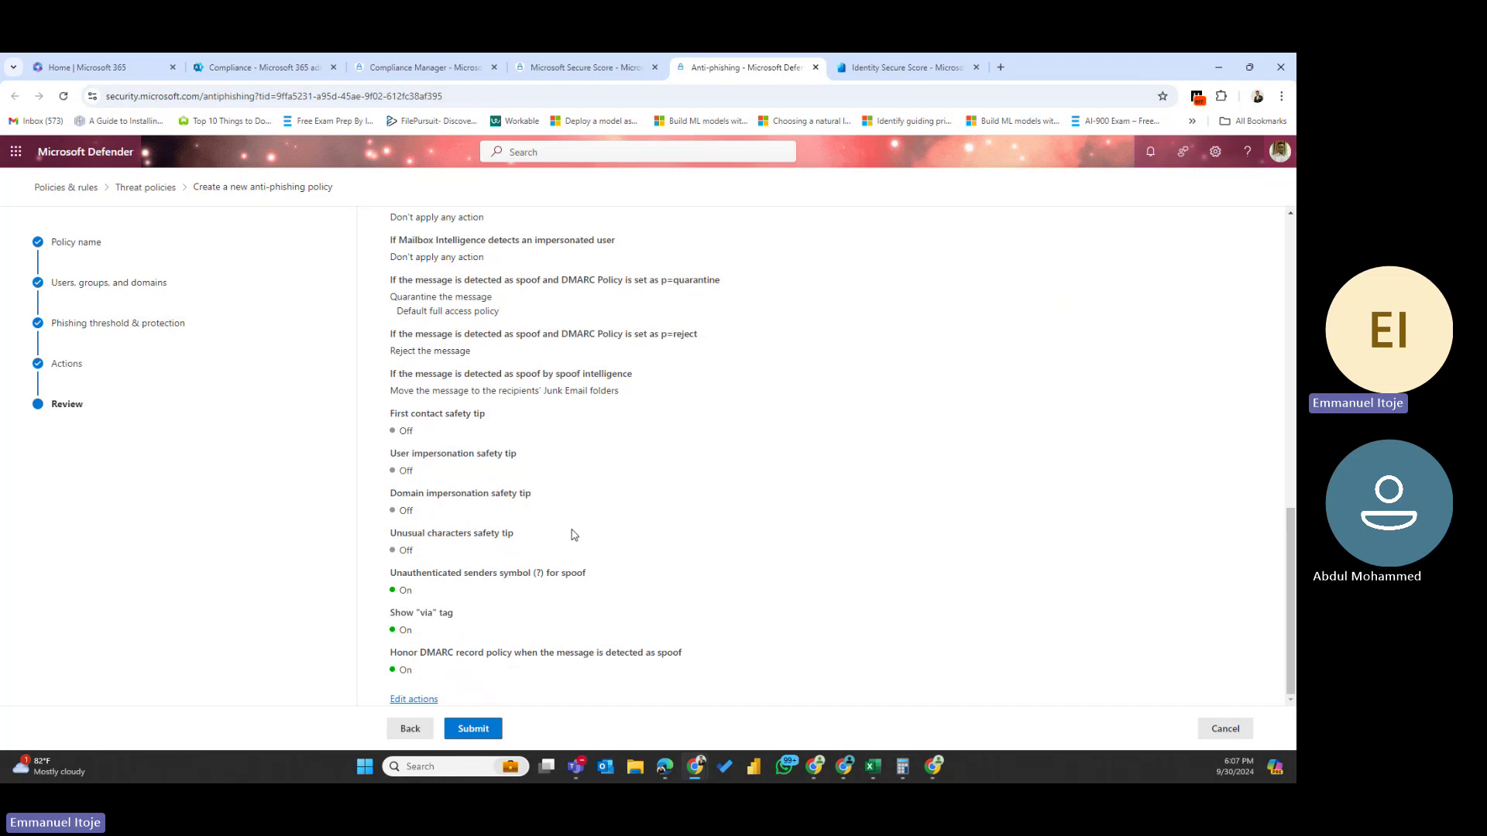
scroll(573, 536, up, 10)
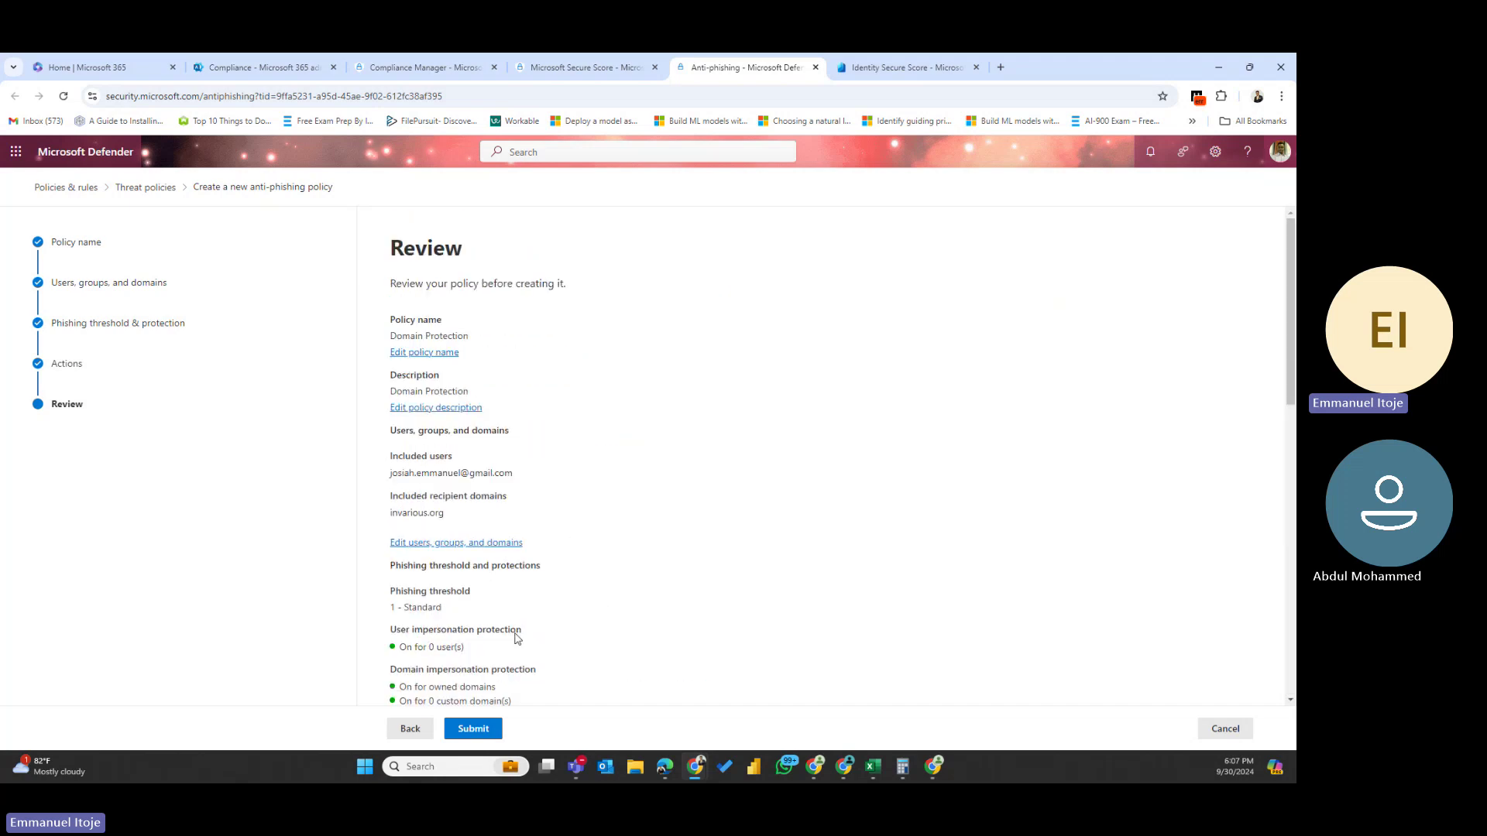
click(417, 737)
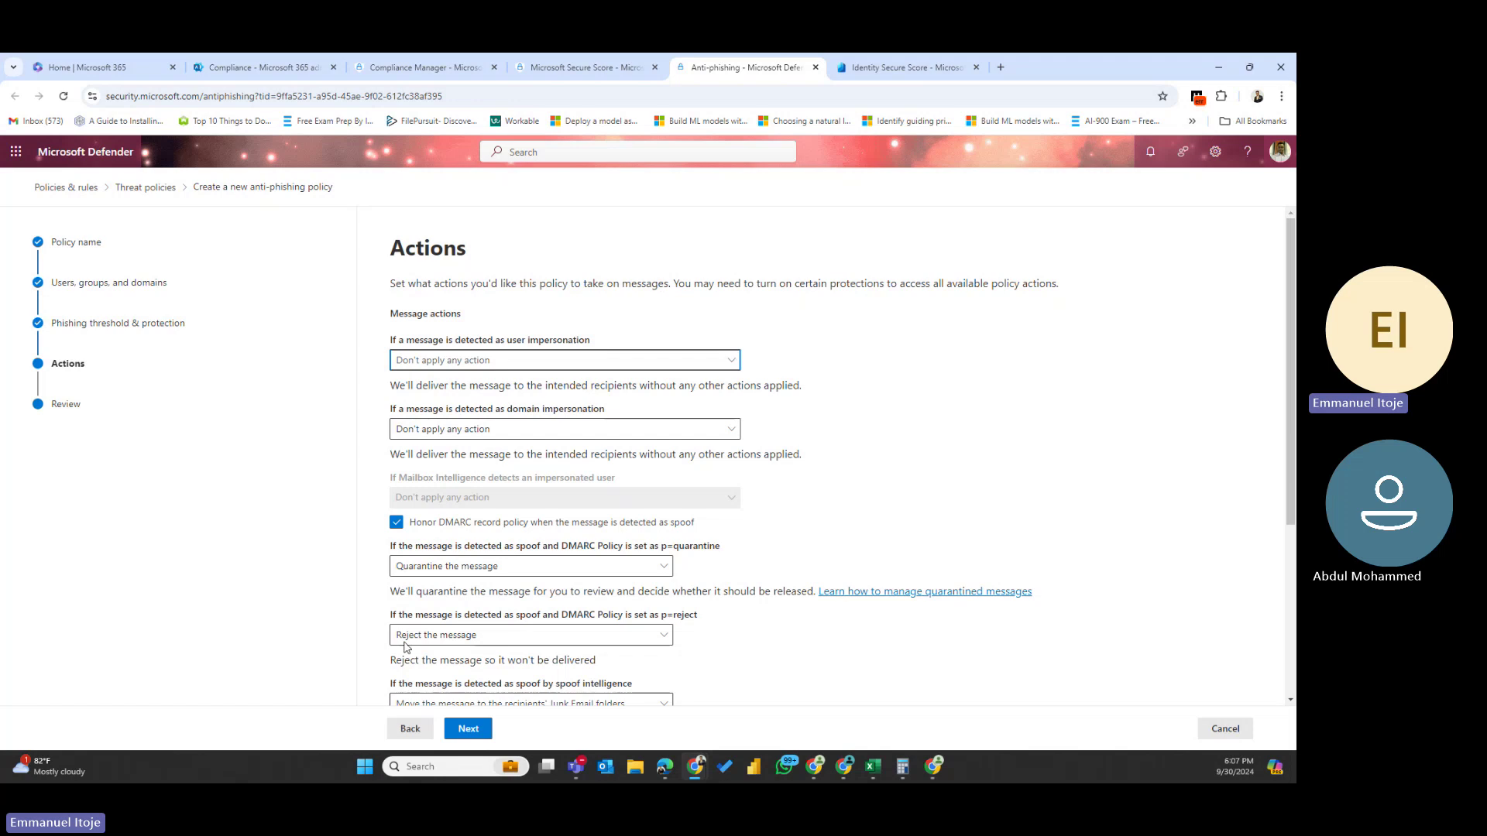
click(152, 189)
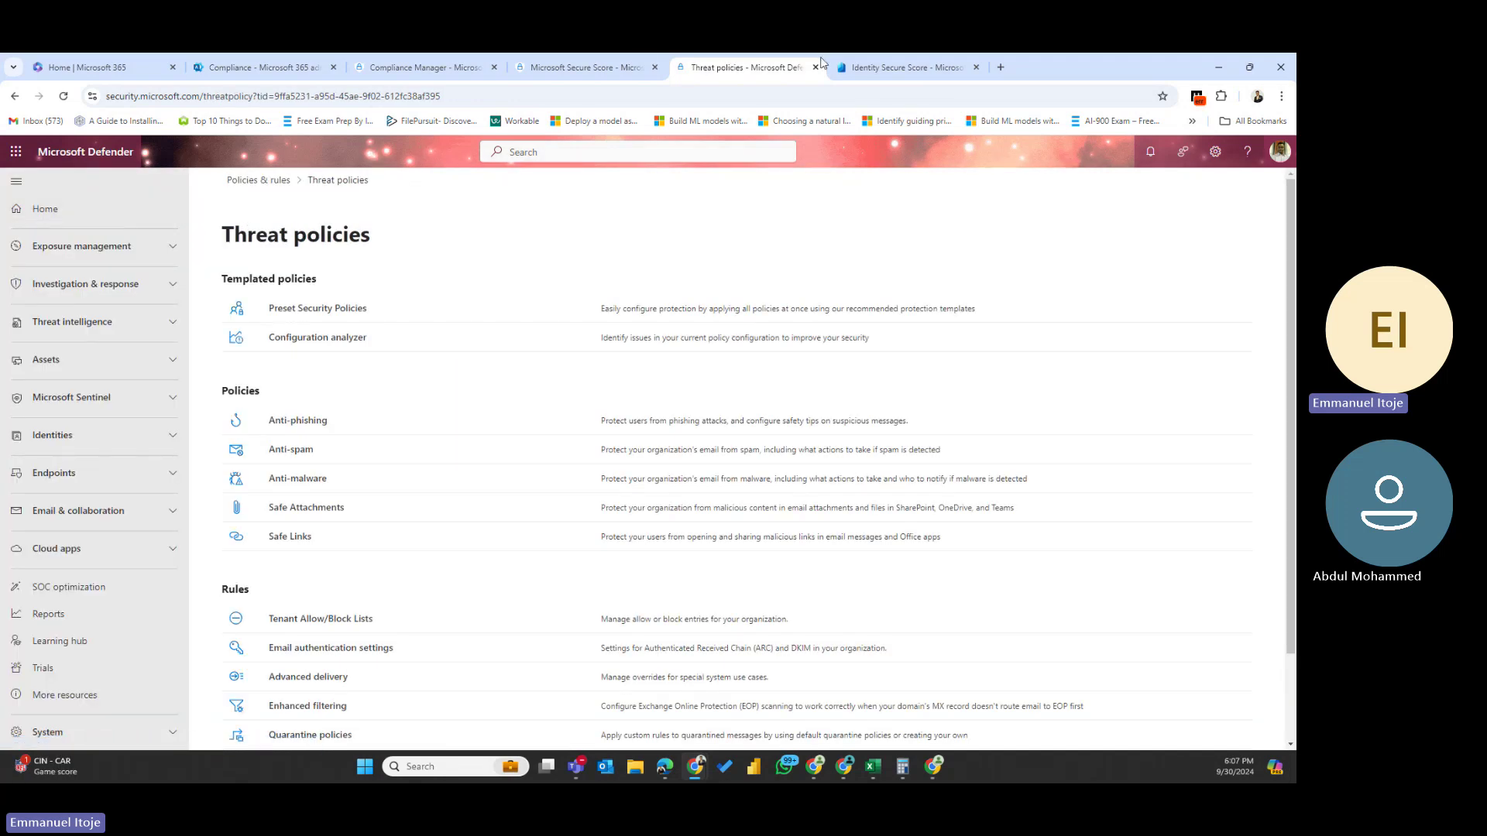
- On Secure Score, read the domain protection action's Next steps (Include domains I own, custom domains)
click(587, 68)
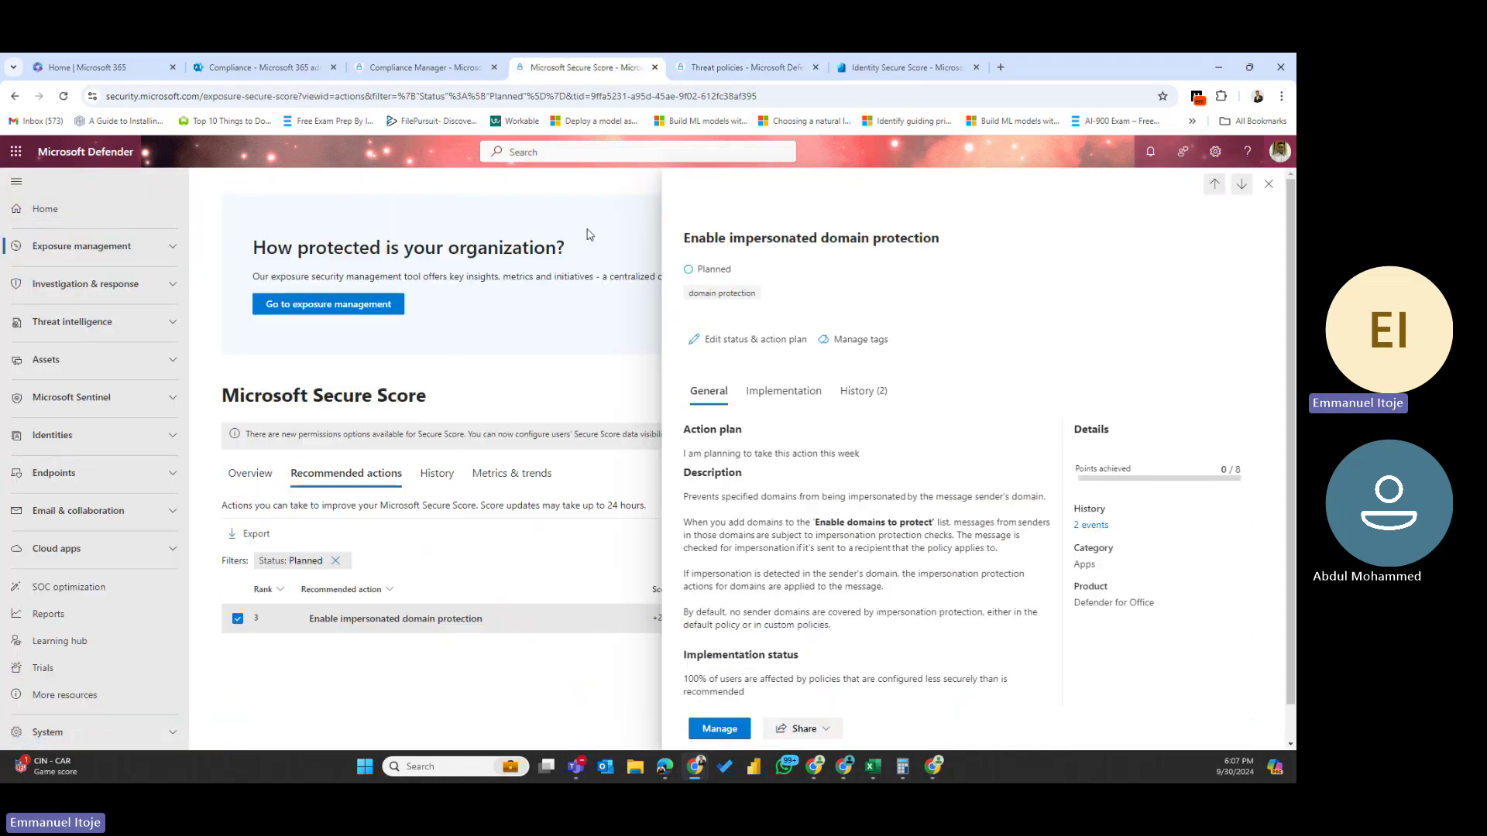
click(712, 731)
click(773, 389)
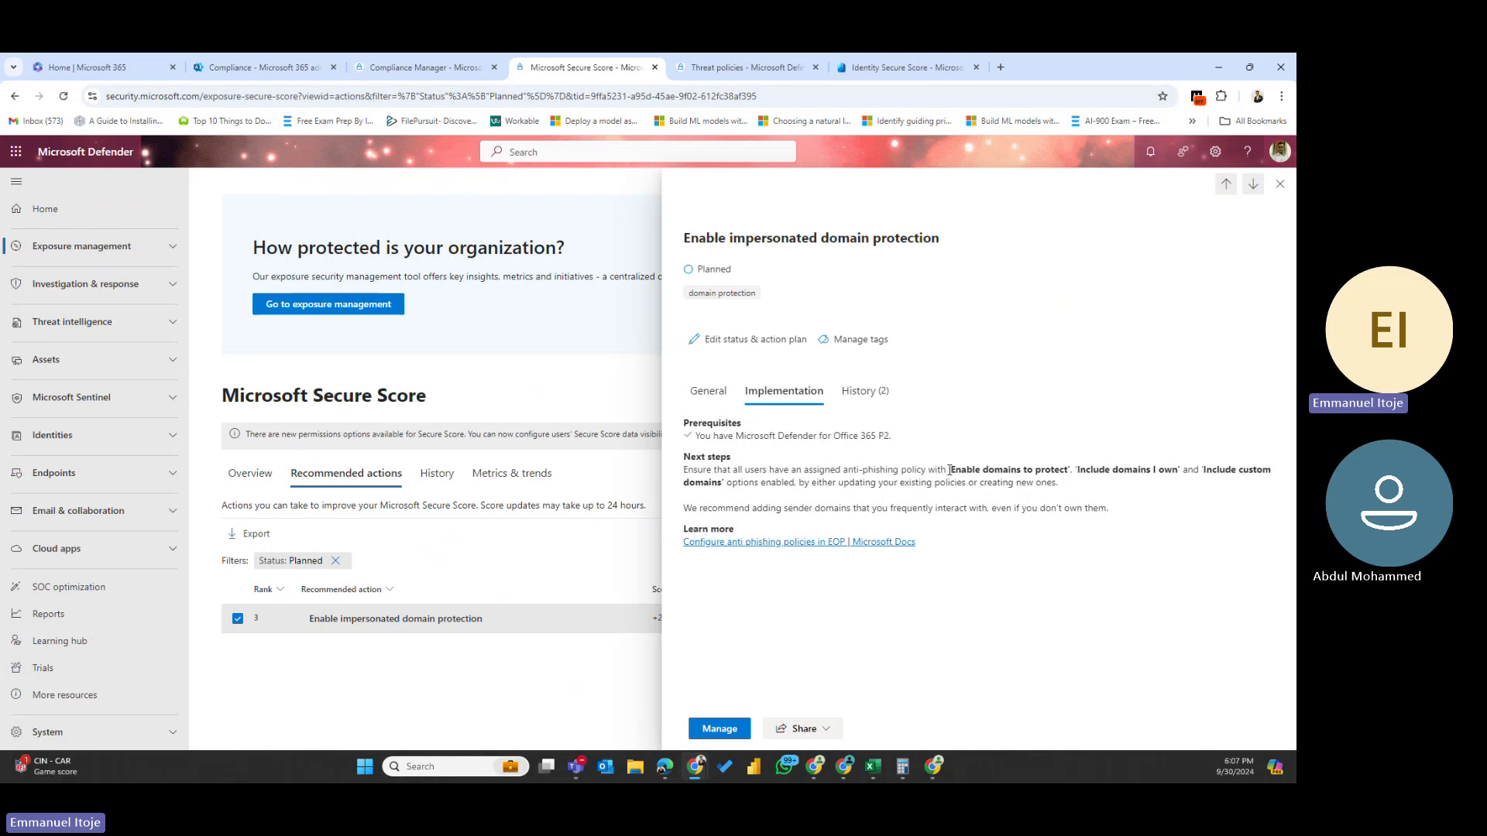
drag(950, 470, 1199, 470)
click(1090, 485)
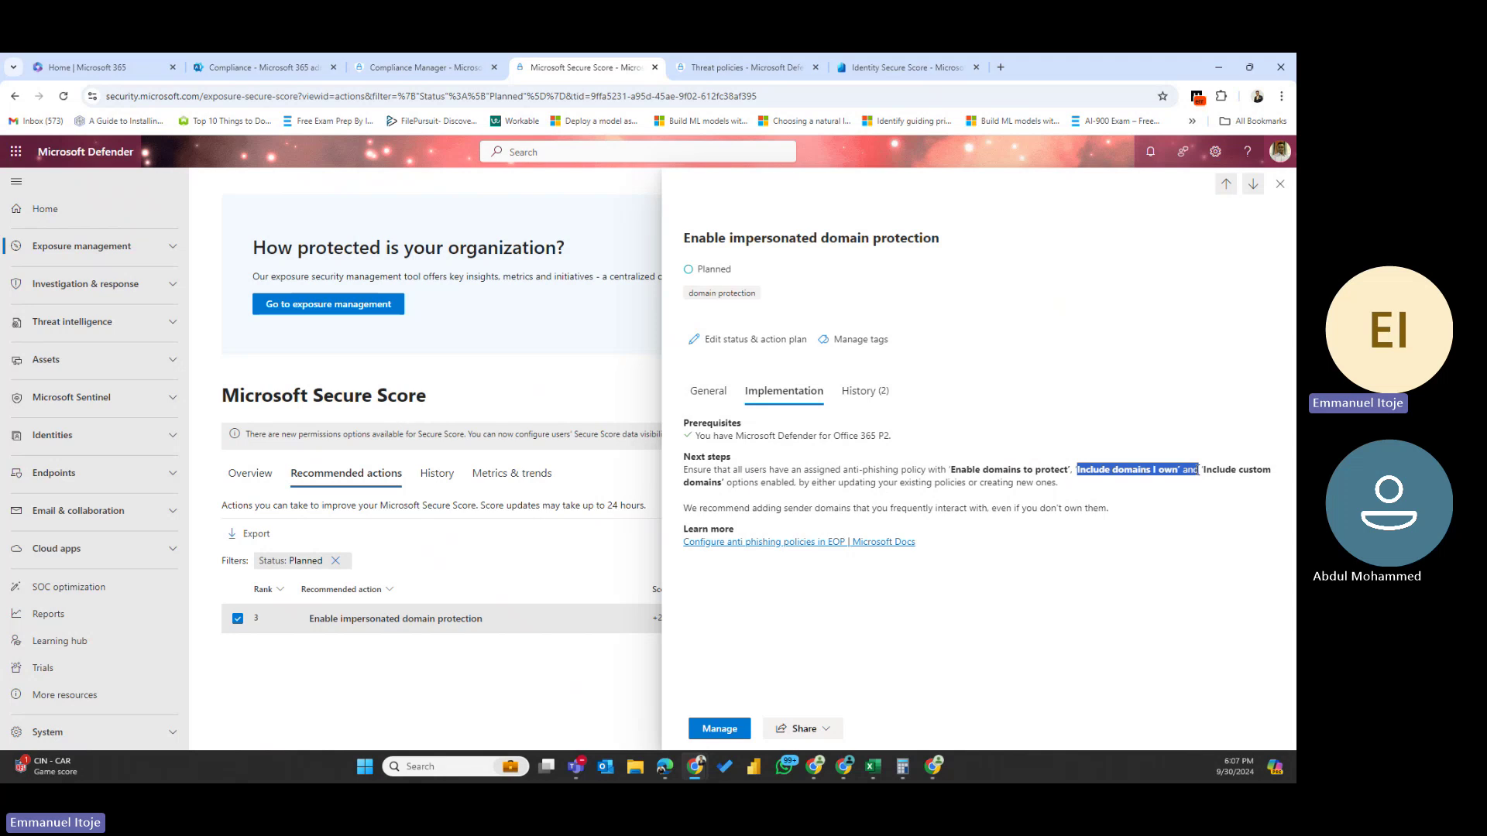
drag(679, 484, 750, 482)
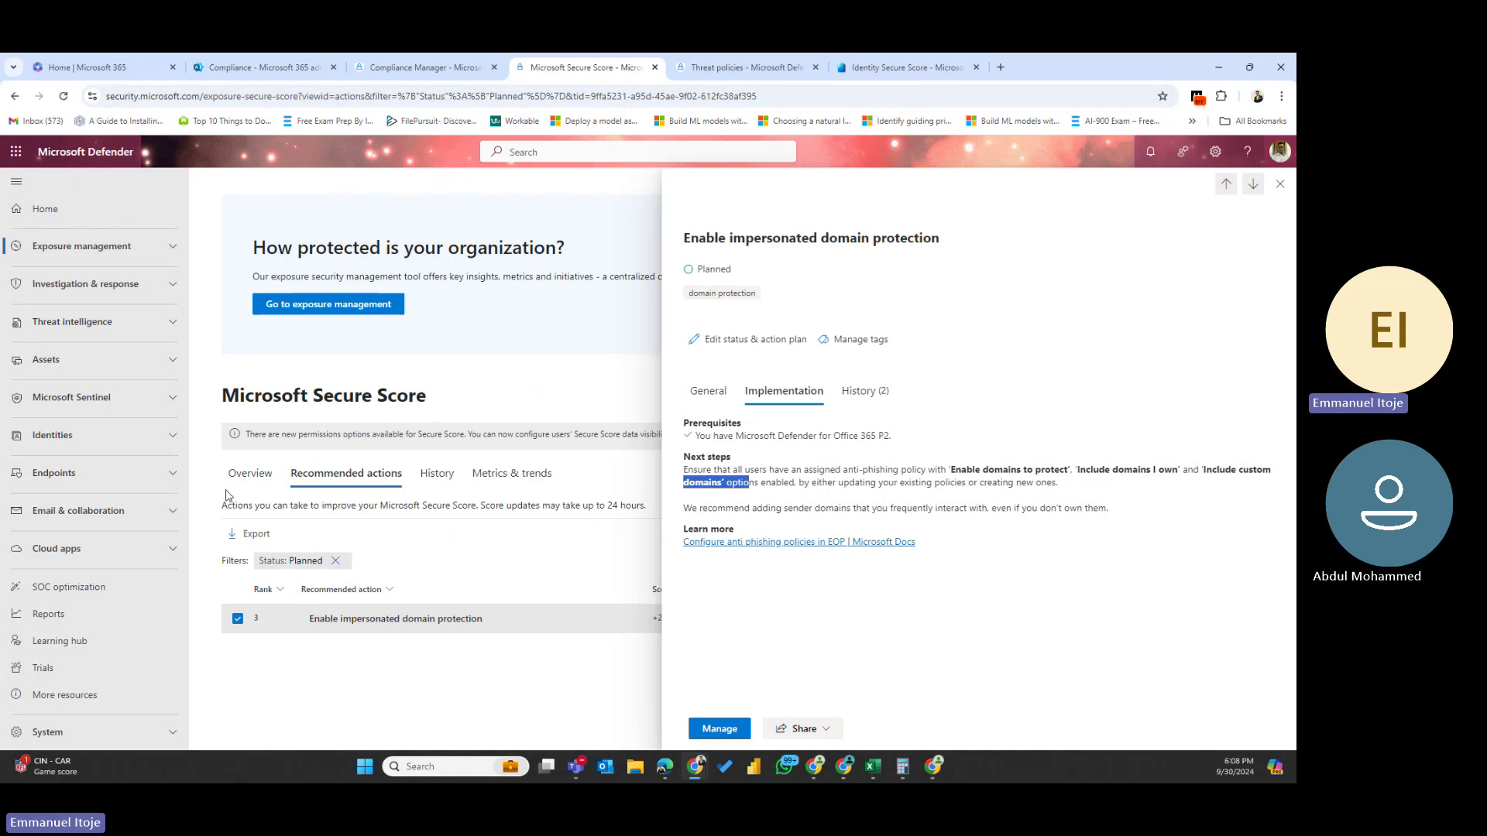
click(1280, 184)
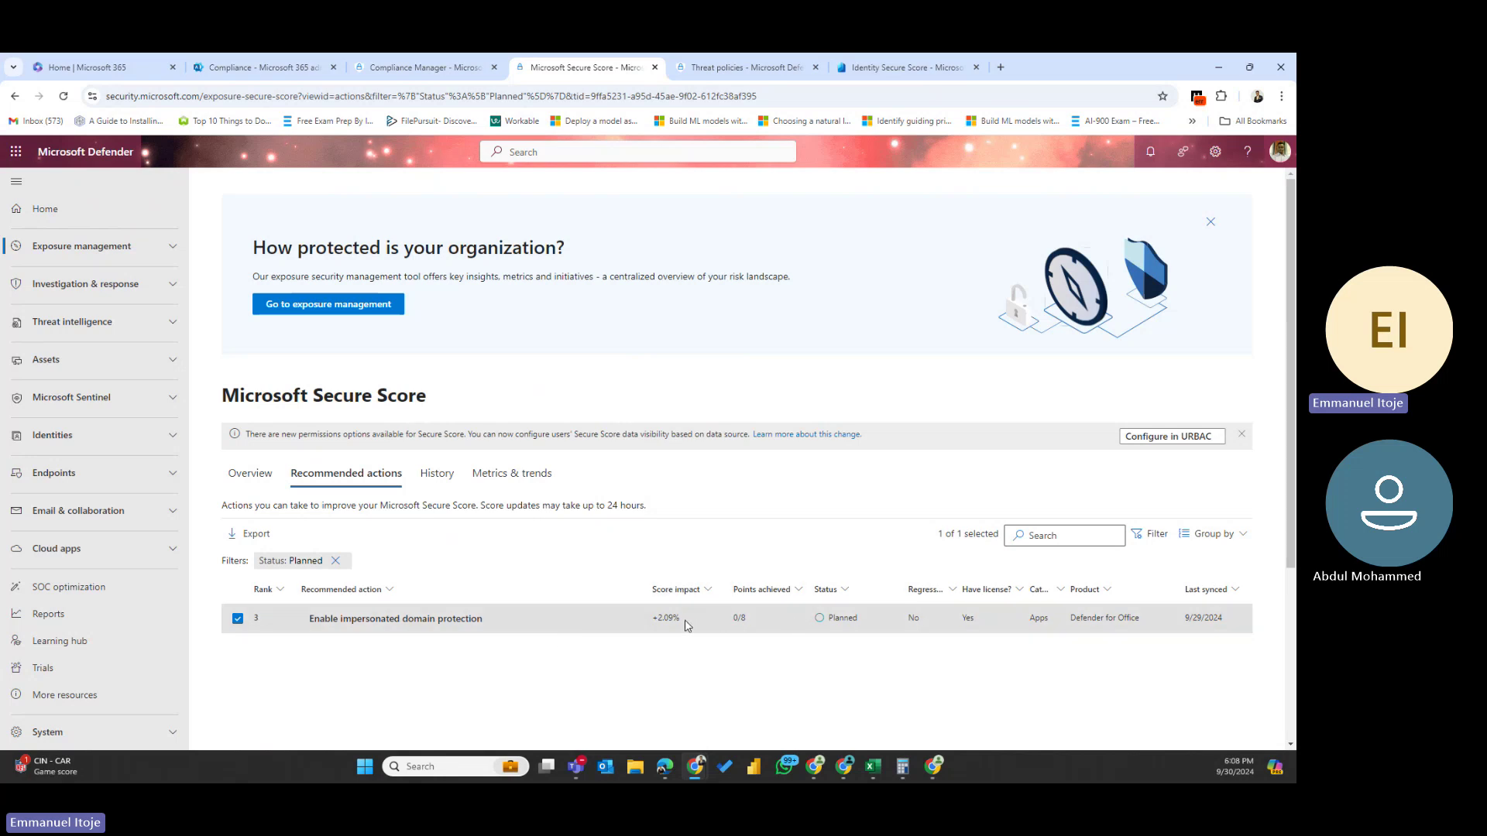
- Reopen the impersonated domain protection action's details to recheck its score impact, licence and implementation steps
drag(691, 618, 656, 614)
click(655, 613)
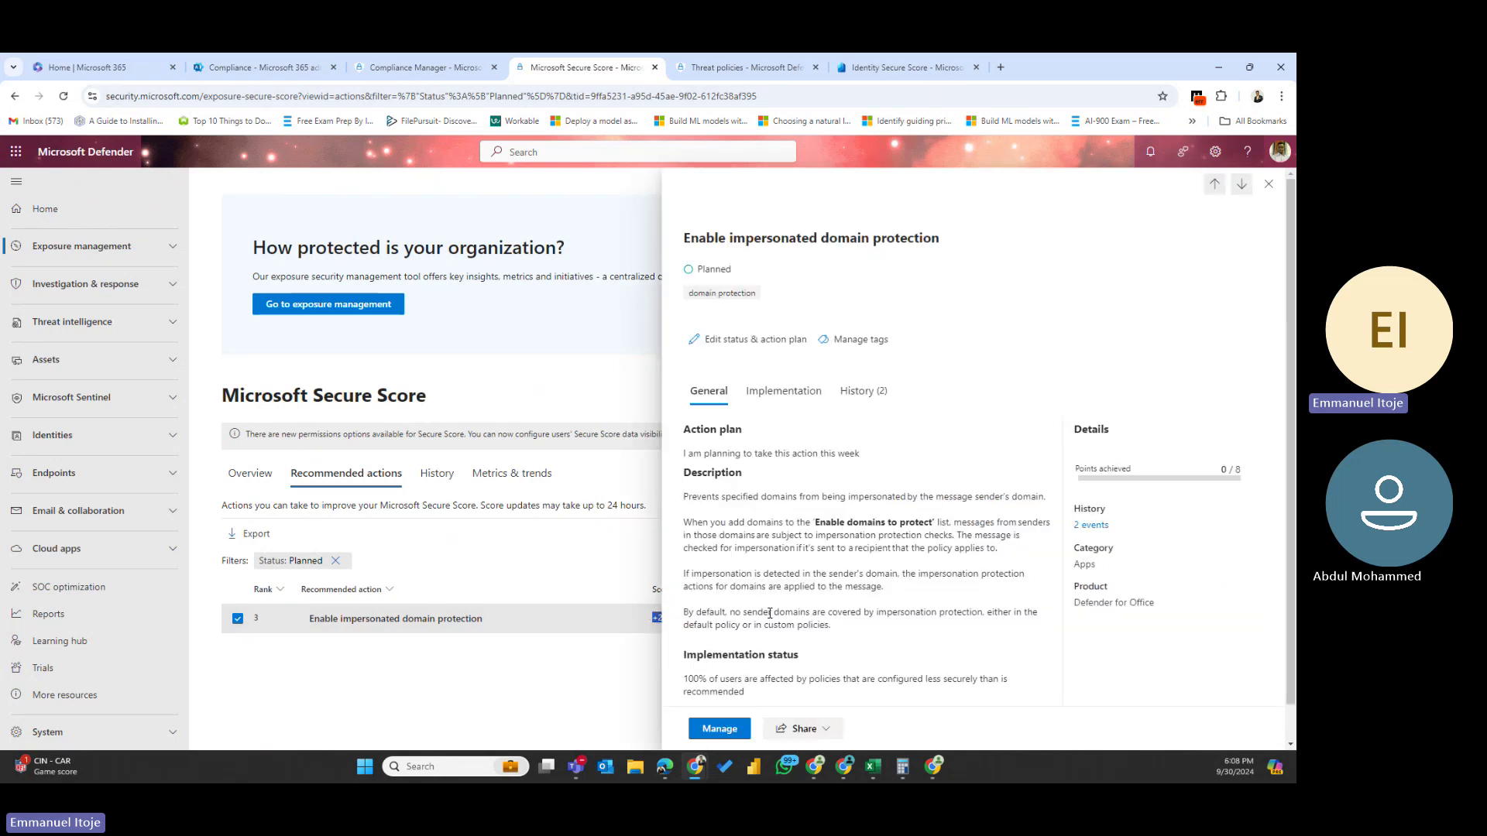
click(1269, 187)
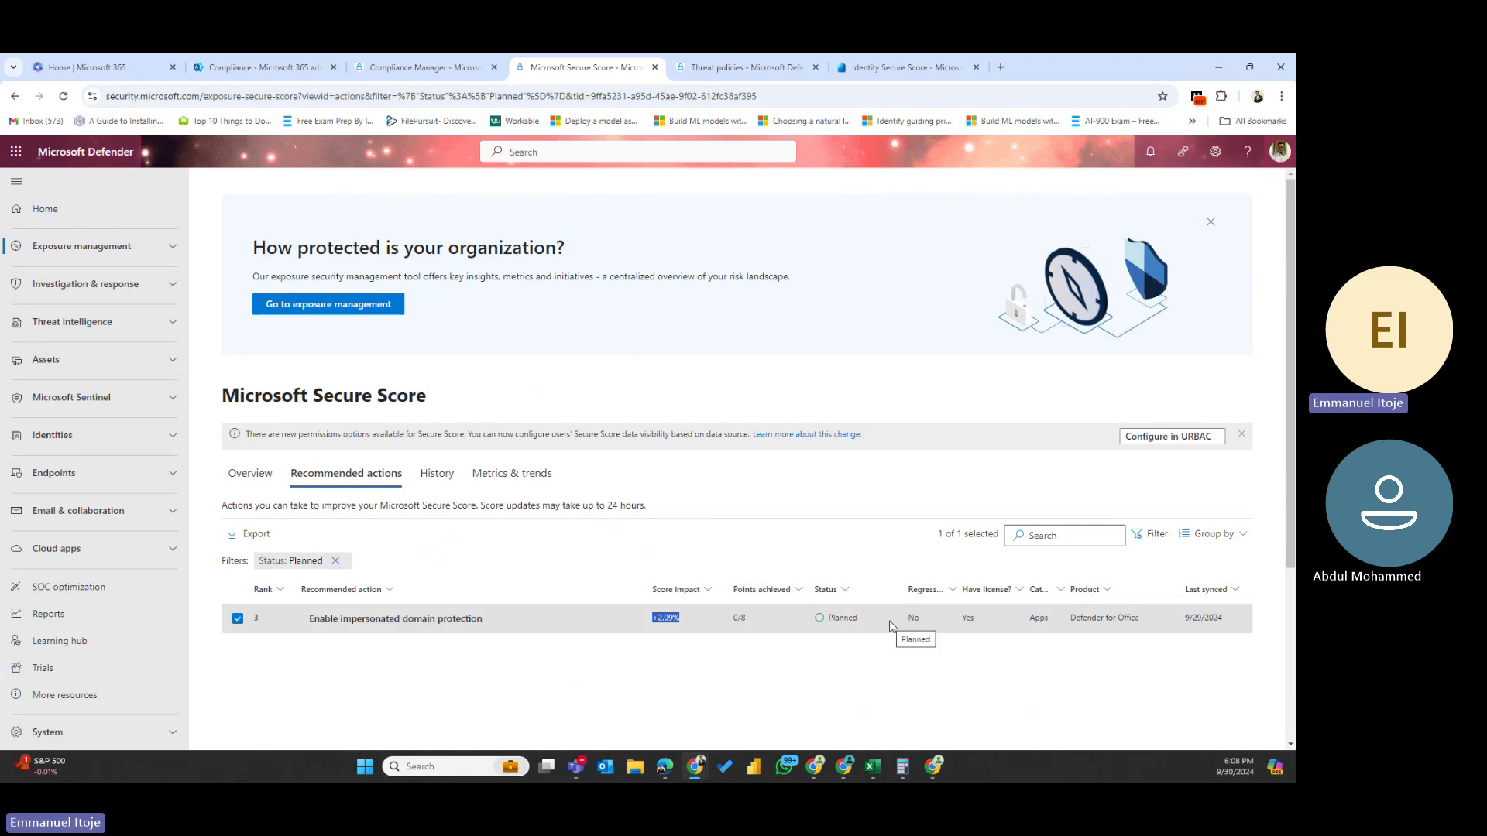
double_click(964, 621)
click(964, 618)
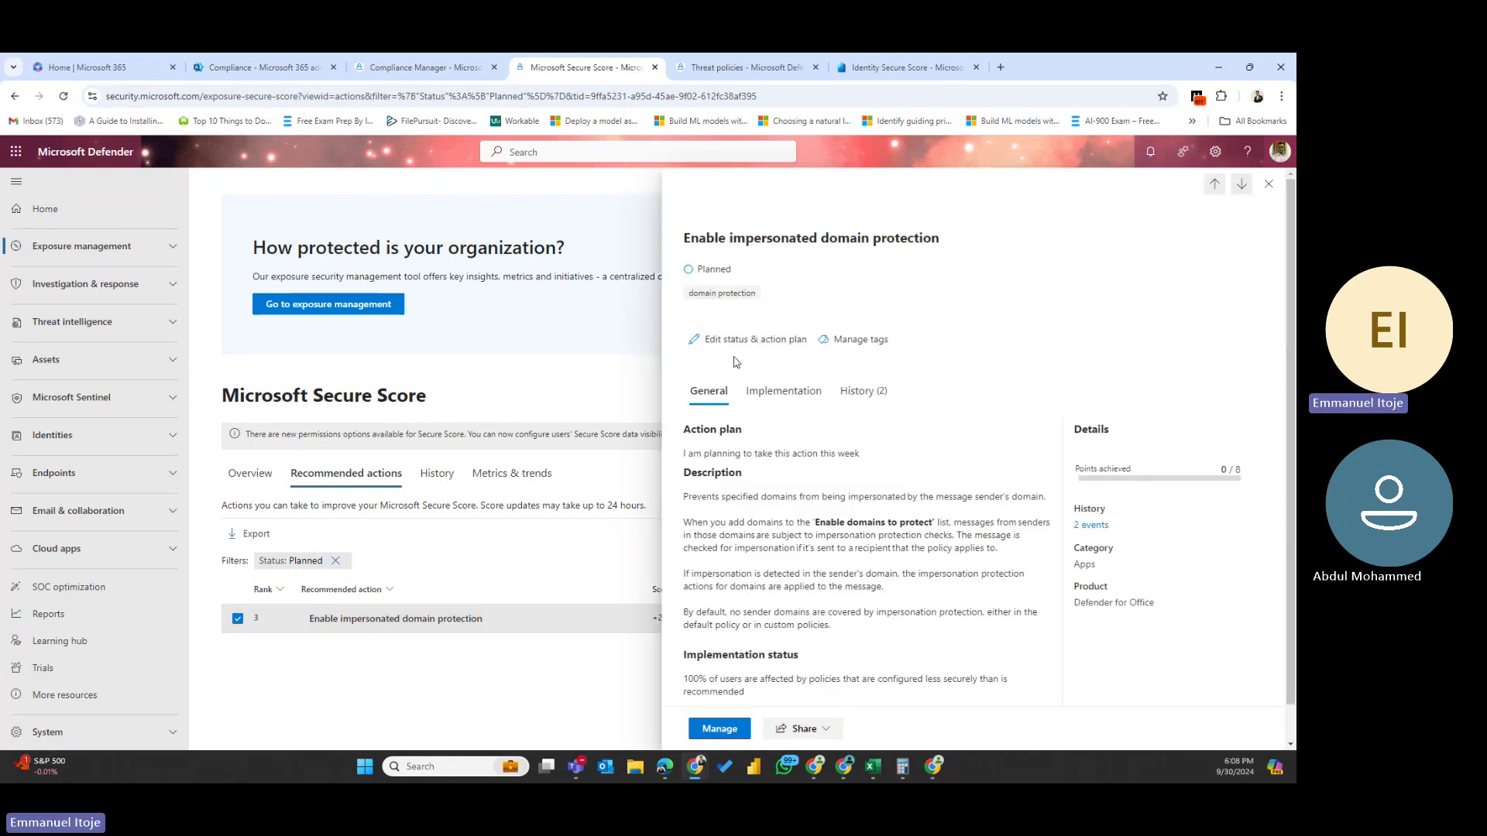
click(767, 392)
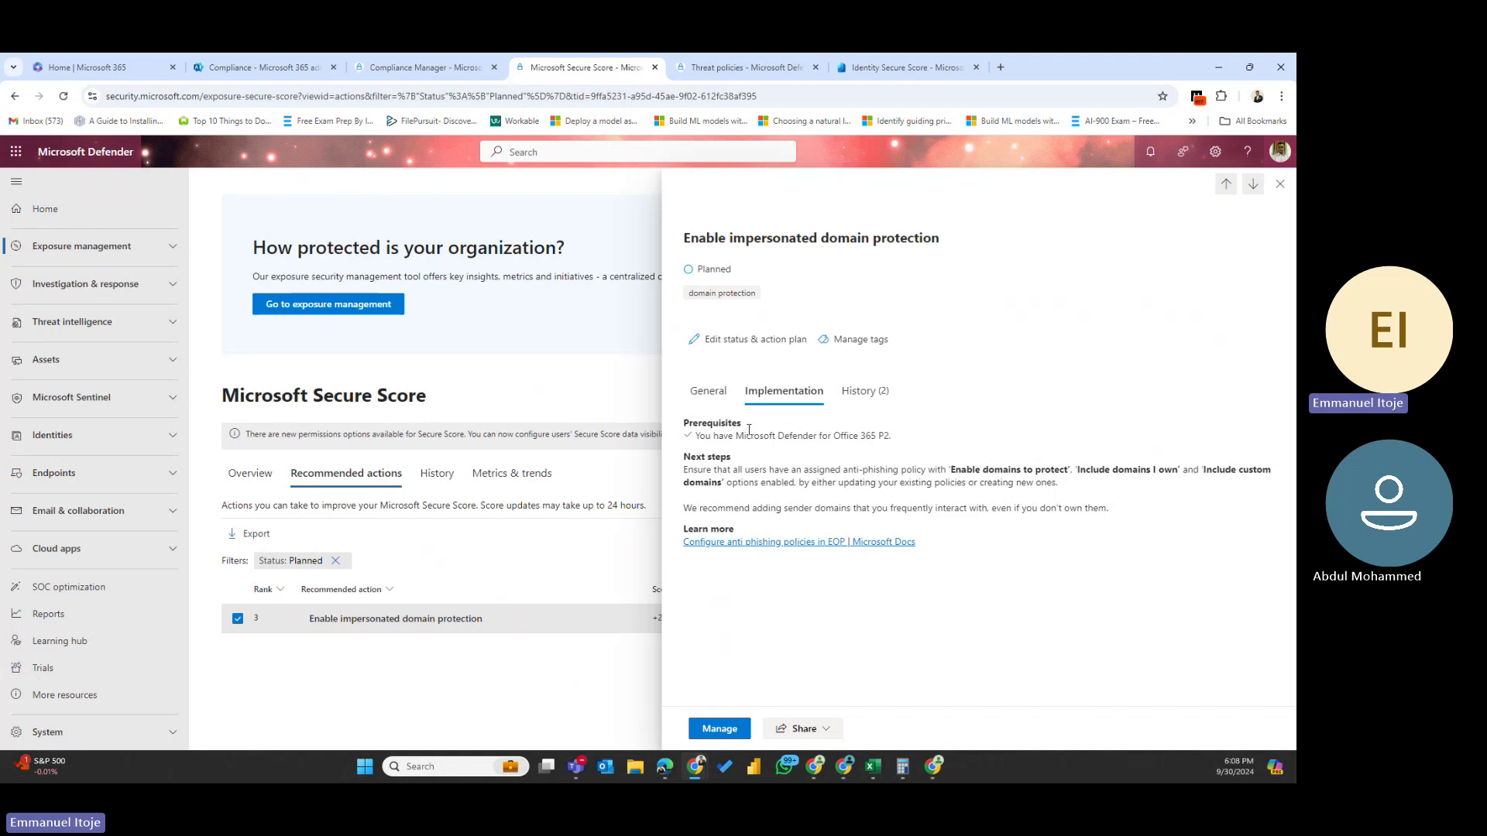
click(1280, 184)
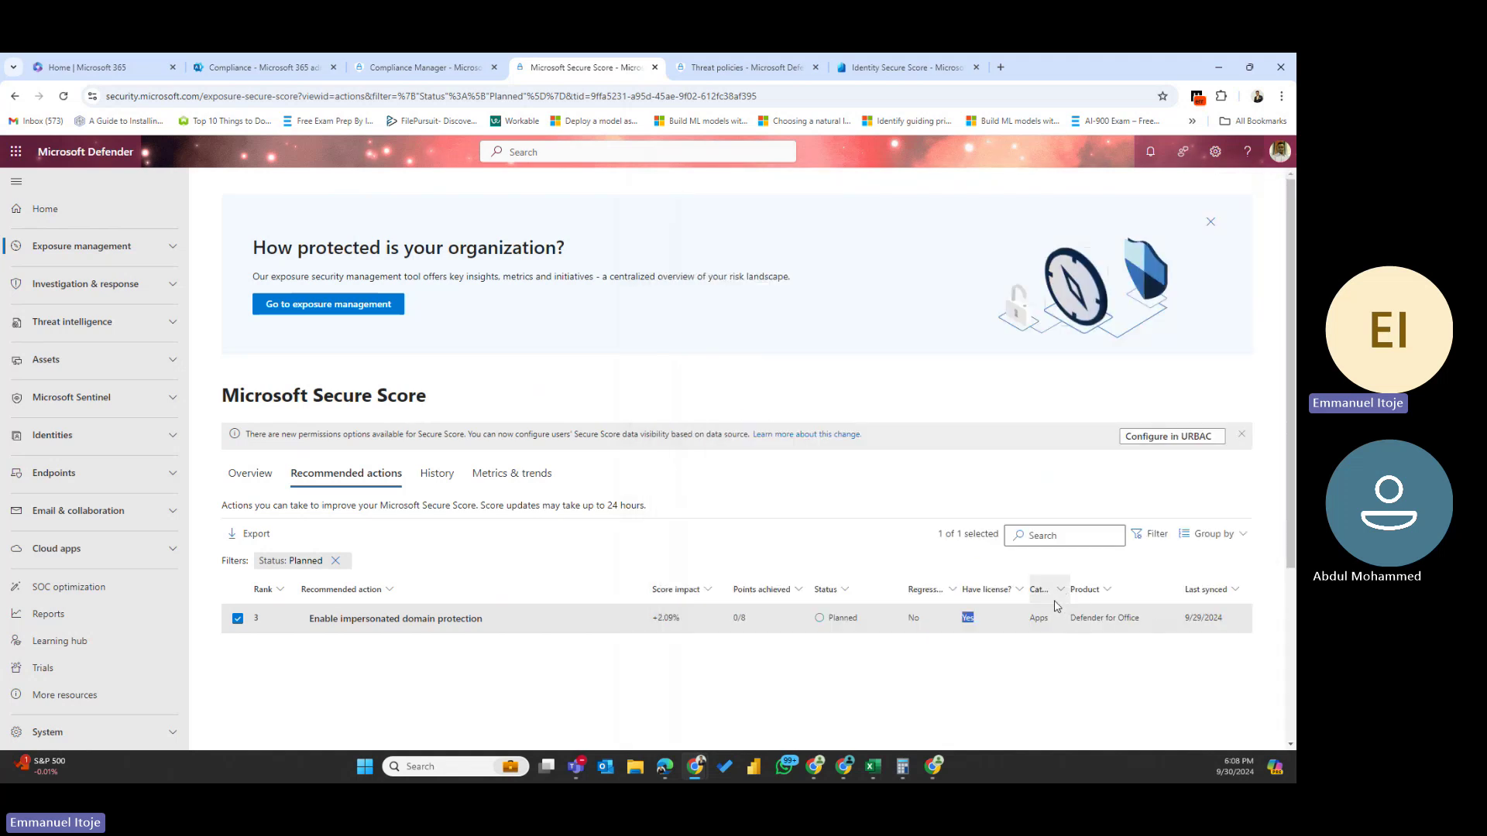
- Note the action's Apps category and Defender for Office product, then switch to Secure Score History
drag(1051, 624, 1035, 620)
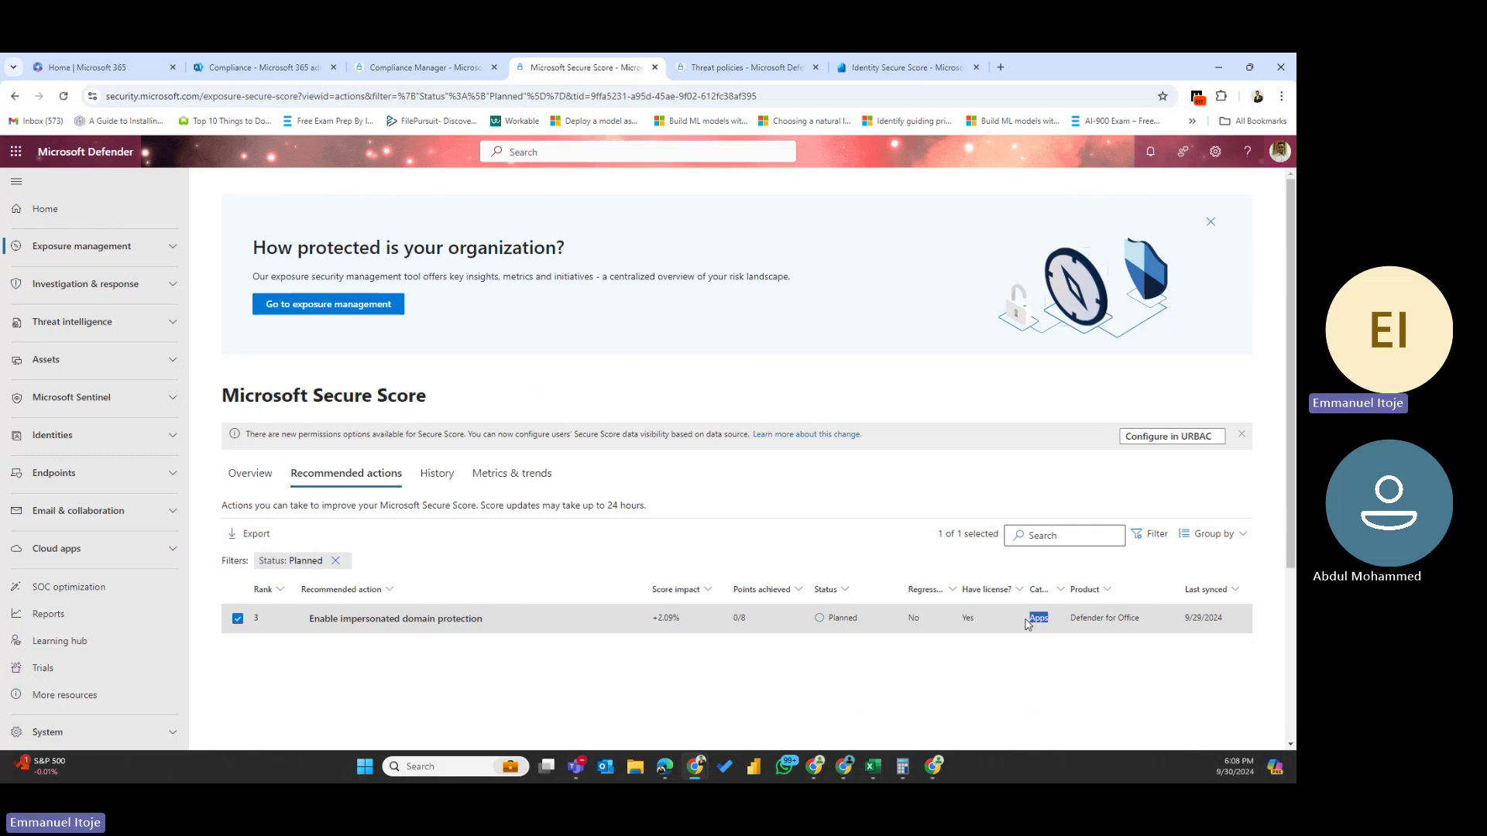
click(1027, 625)
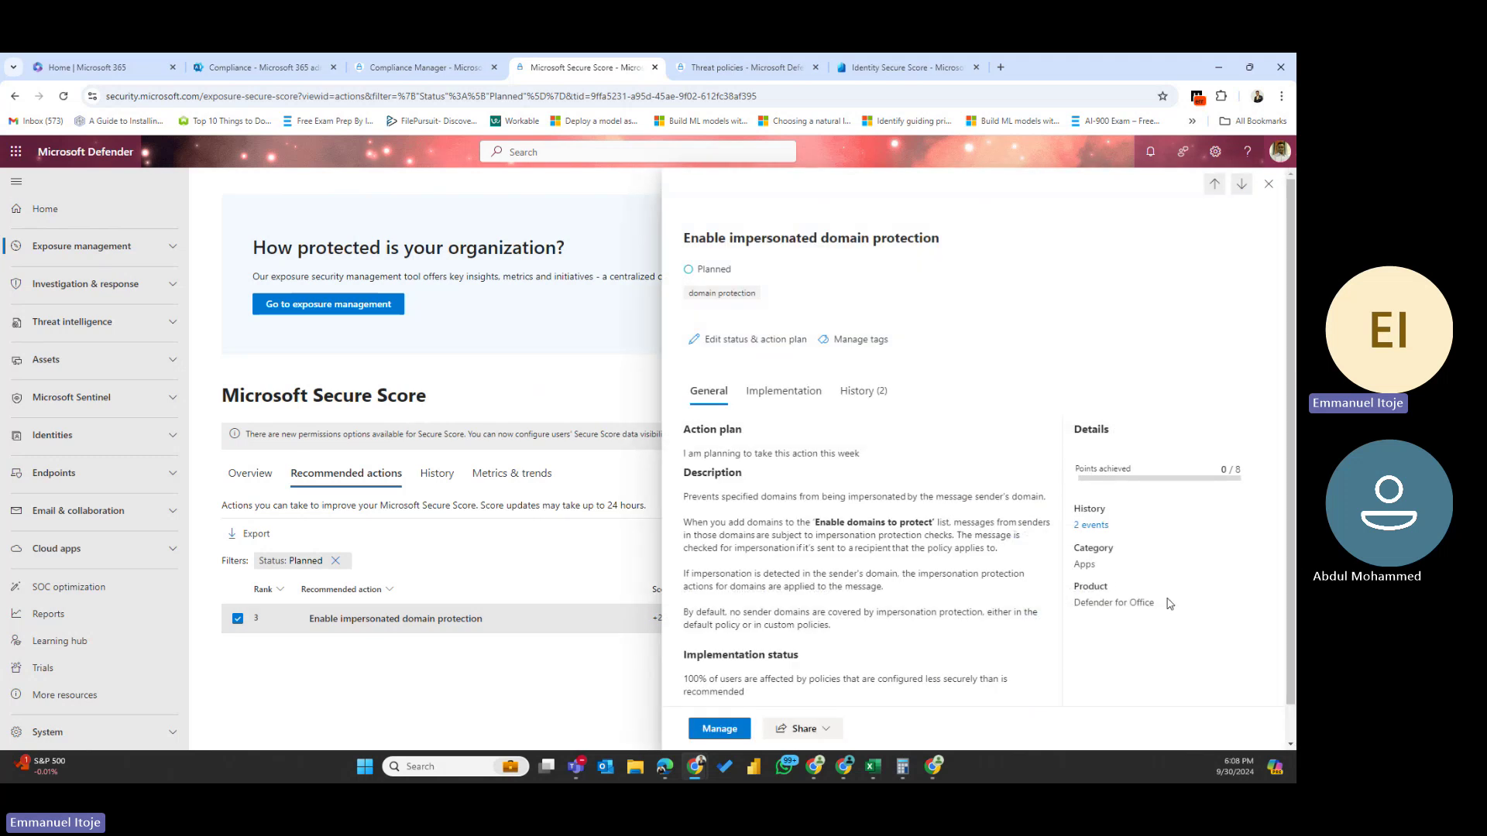
drag(1157, 604, 1071, 605)
click(1268, 184)
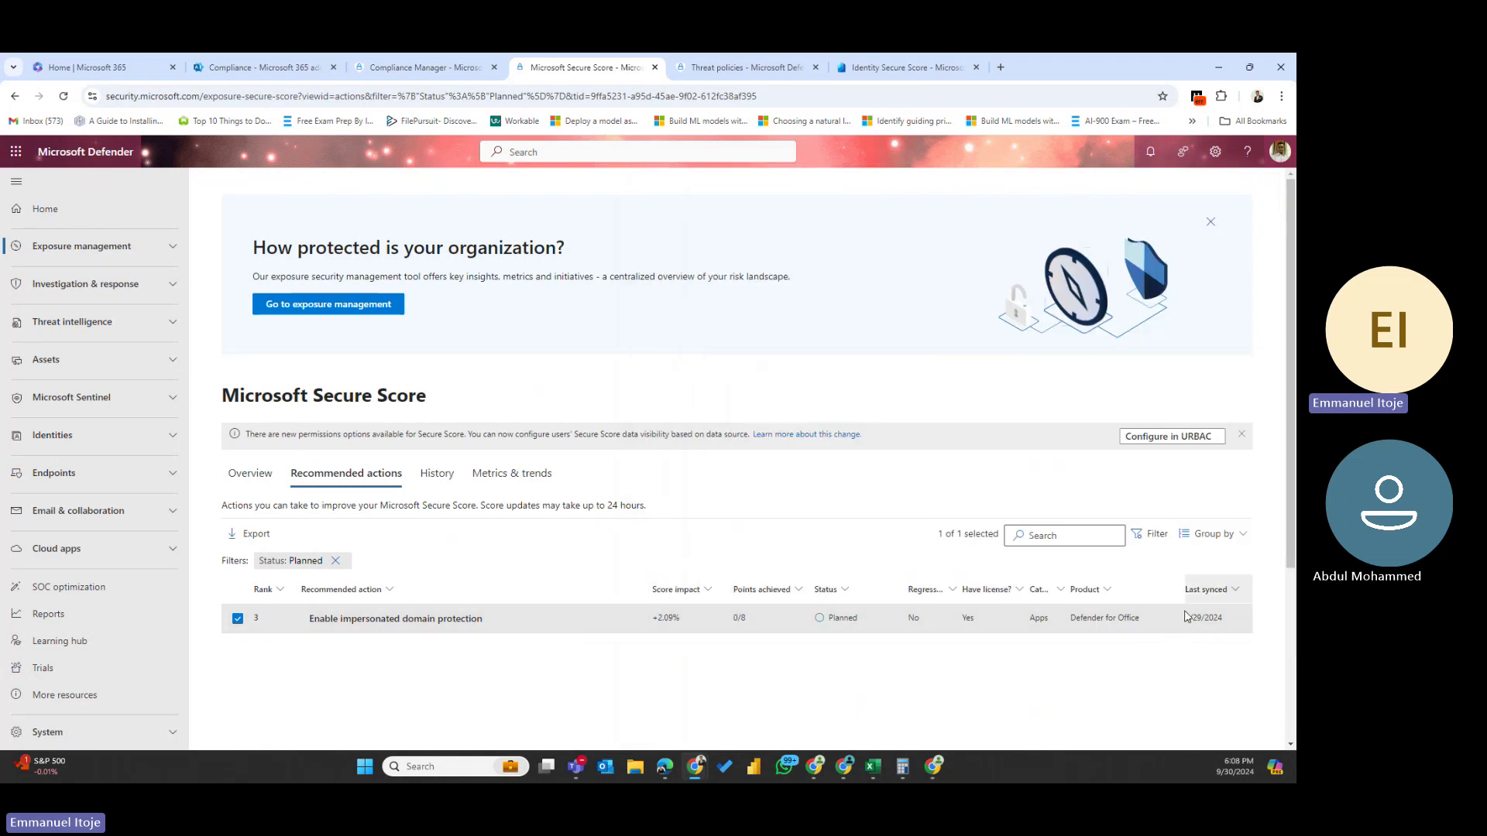
click(436, 478)
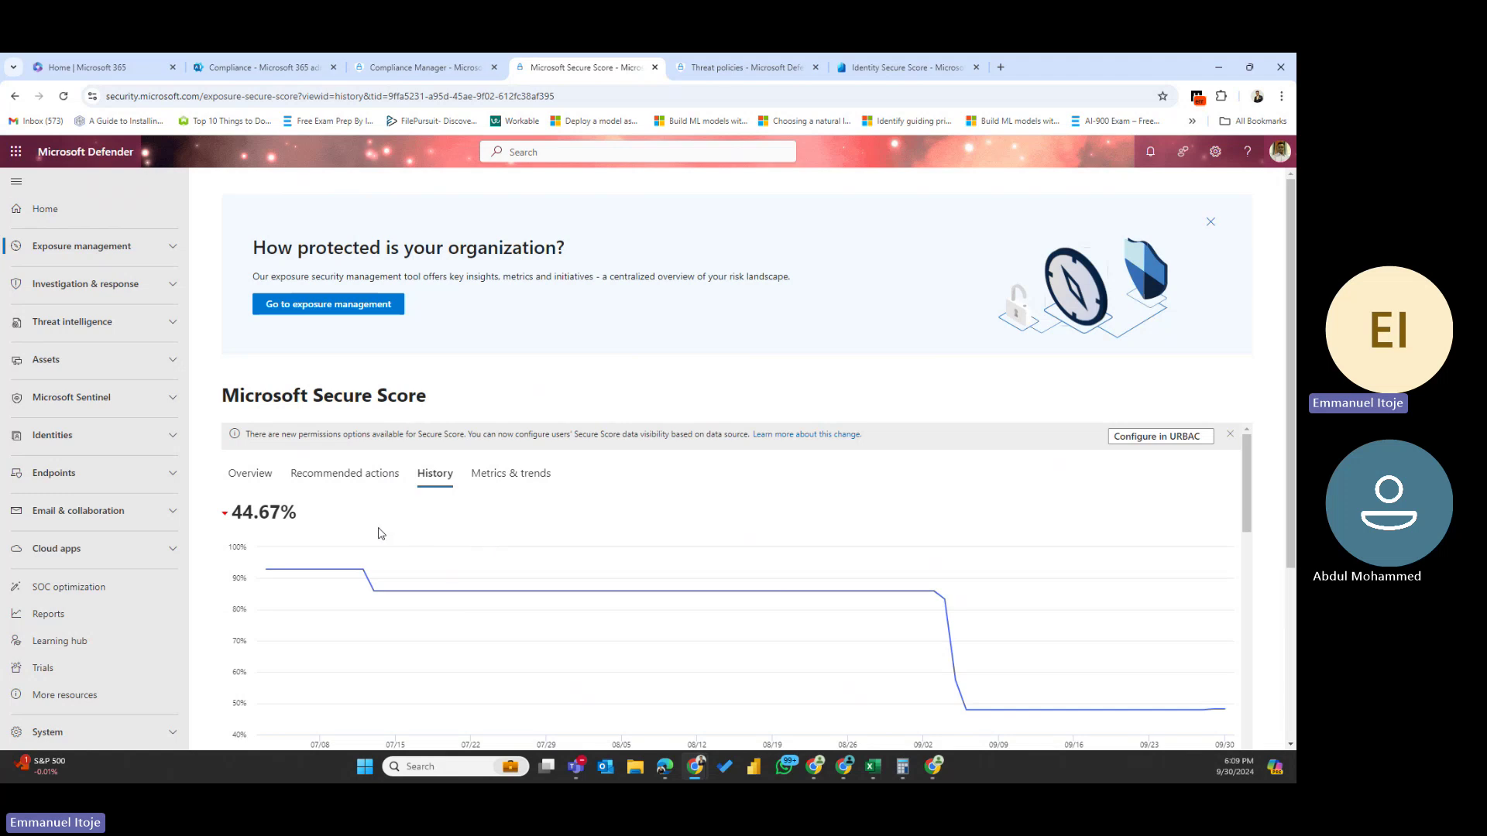
- Scroll through the 44.67% score trend chart and the 97-item activity log, then back up
scroll(380, 533, down, 2)
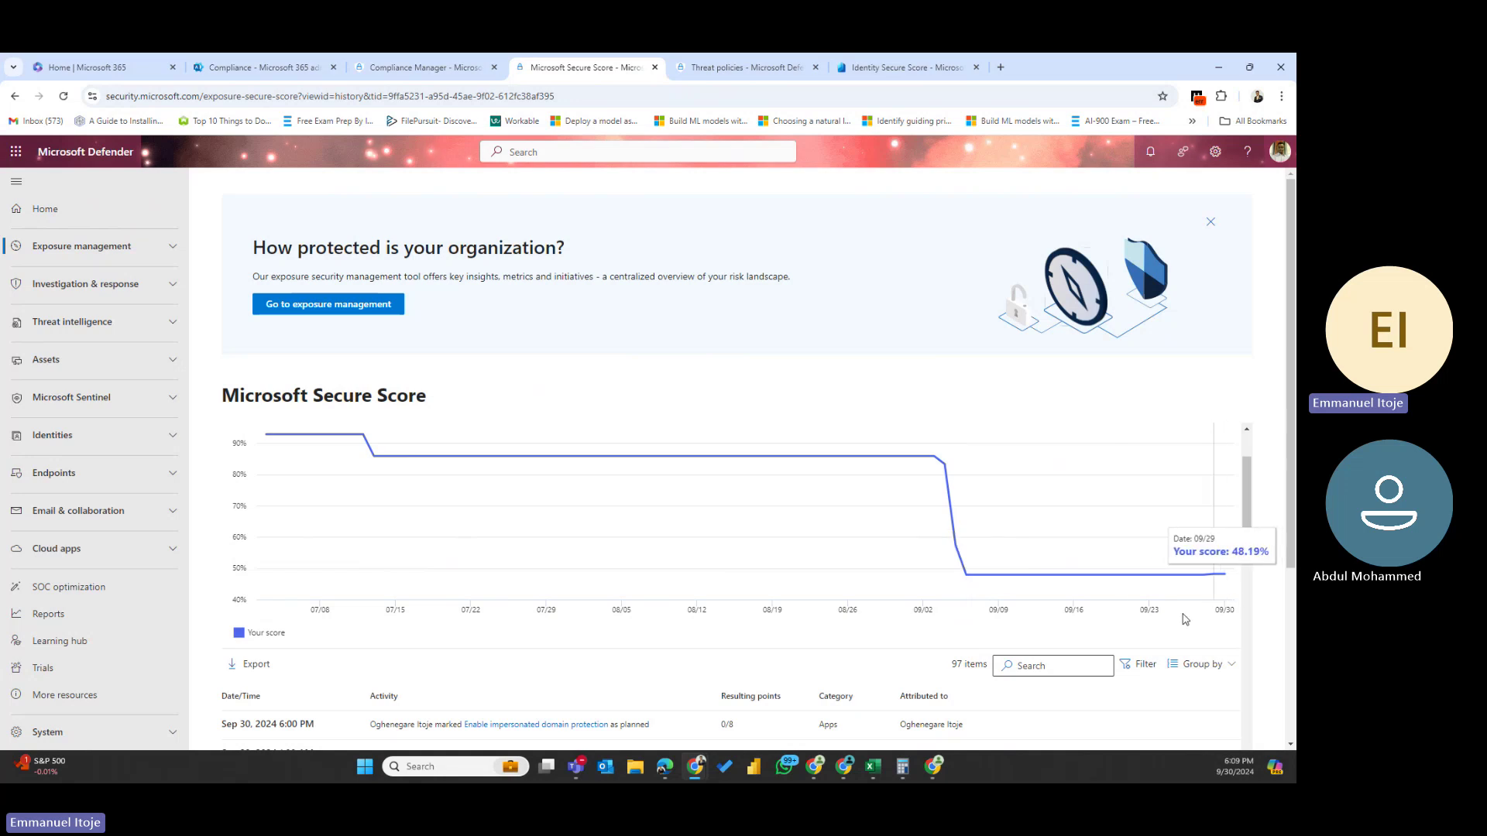
scroll(476, 569, down, 5)
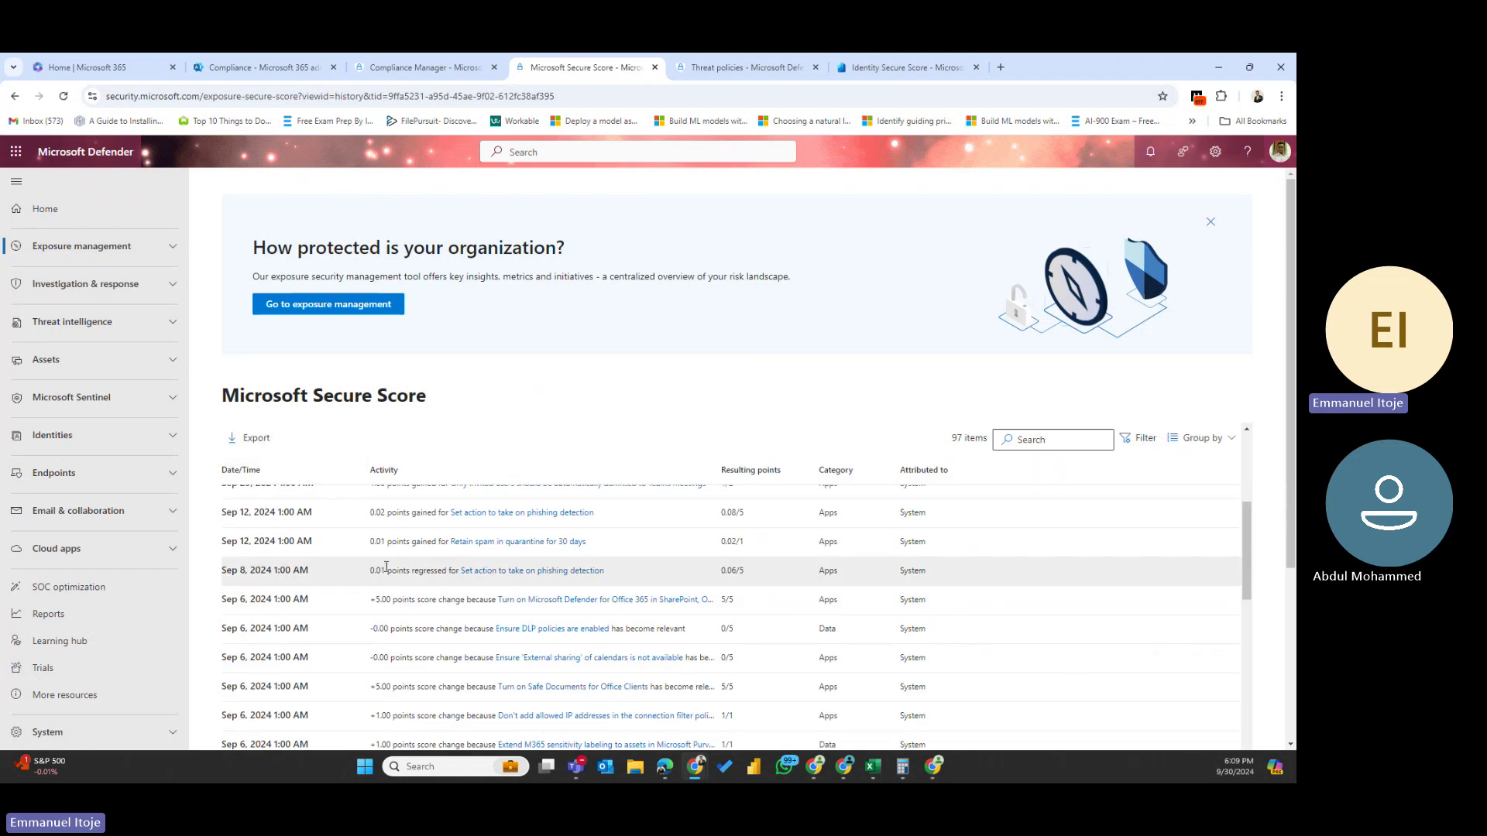
scroll(410, 597, up, 5)
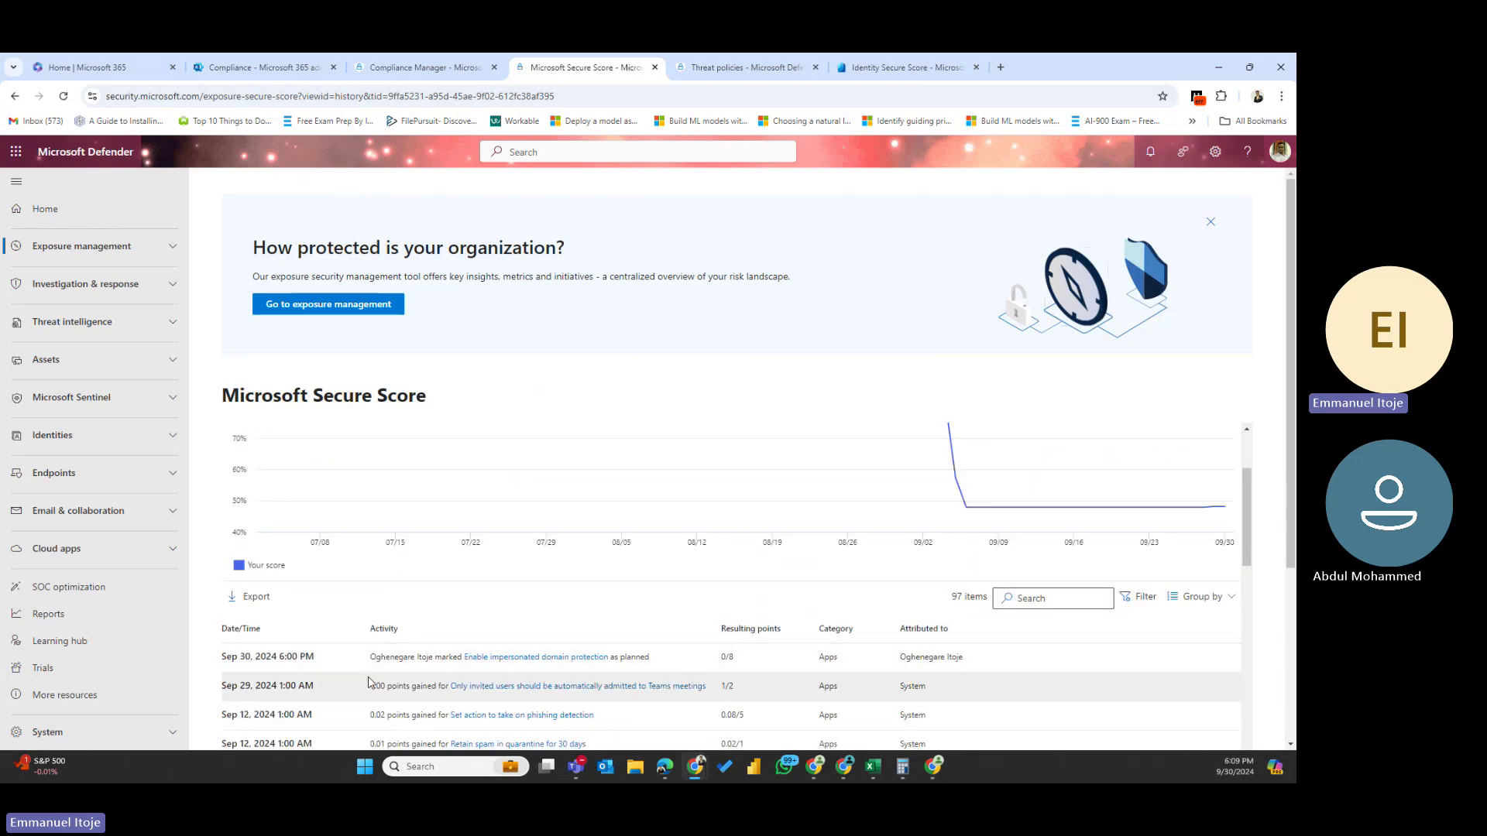
scroll(369, 680, down, 5)
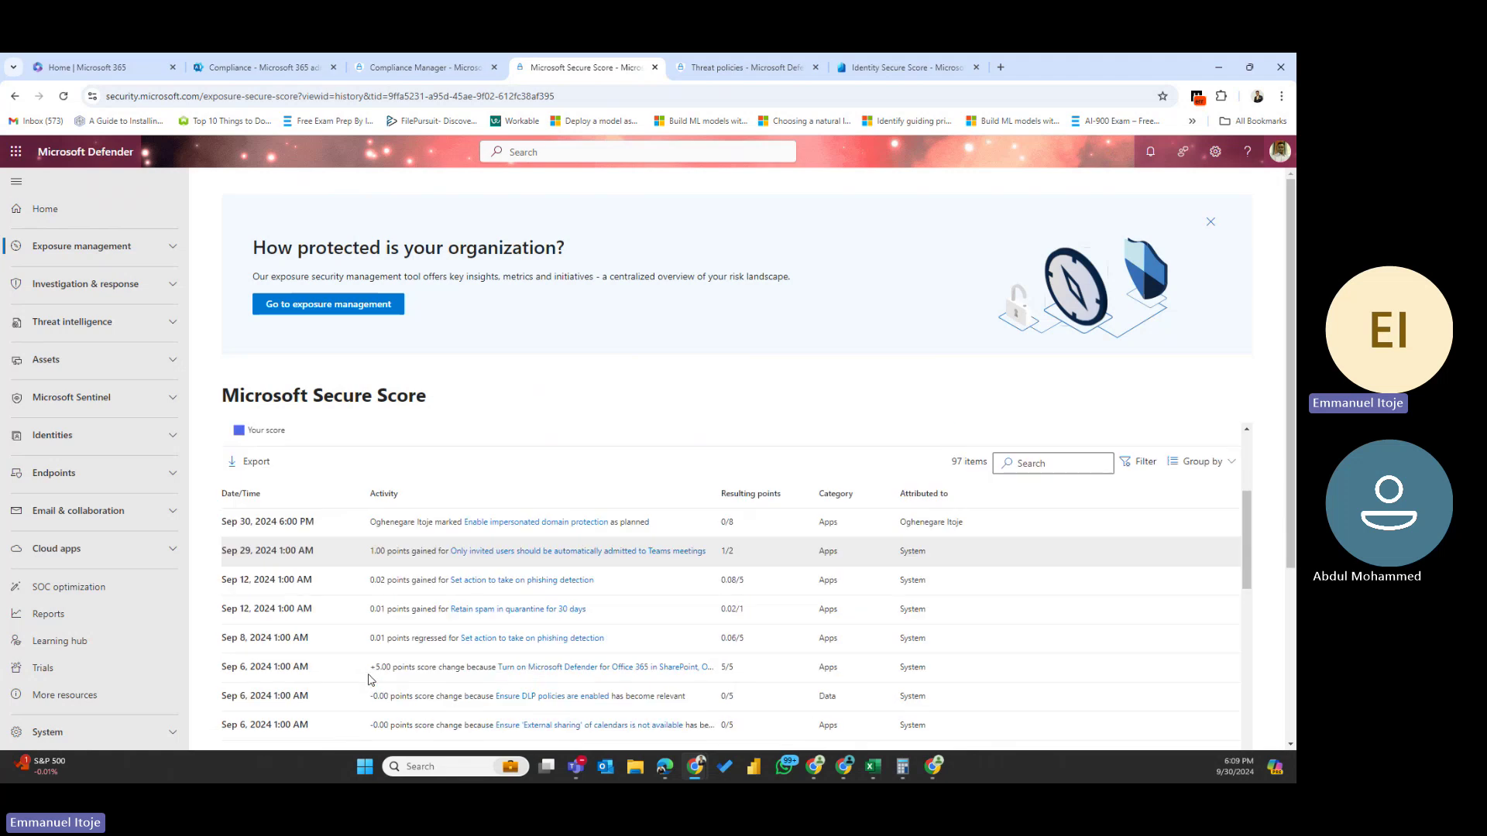
scroll(324, 554, up, 3)
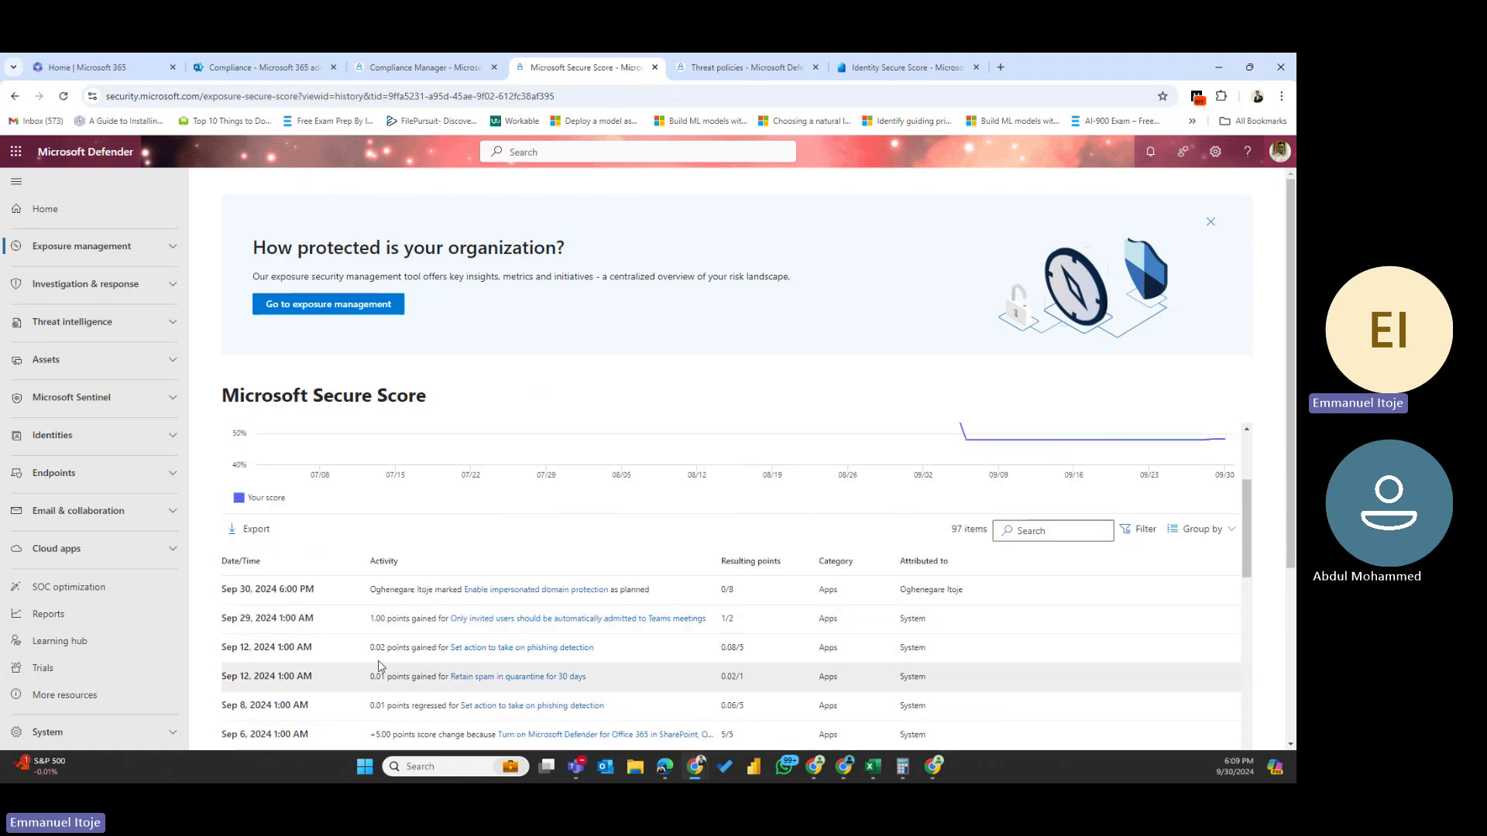
scroll(406, 665, down, 5)
scroll(411, 659, down, 10)
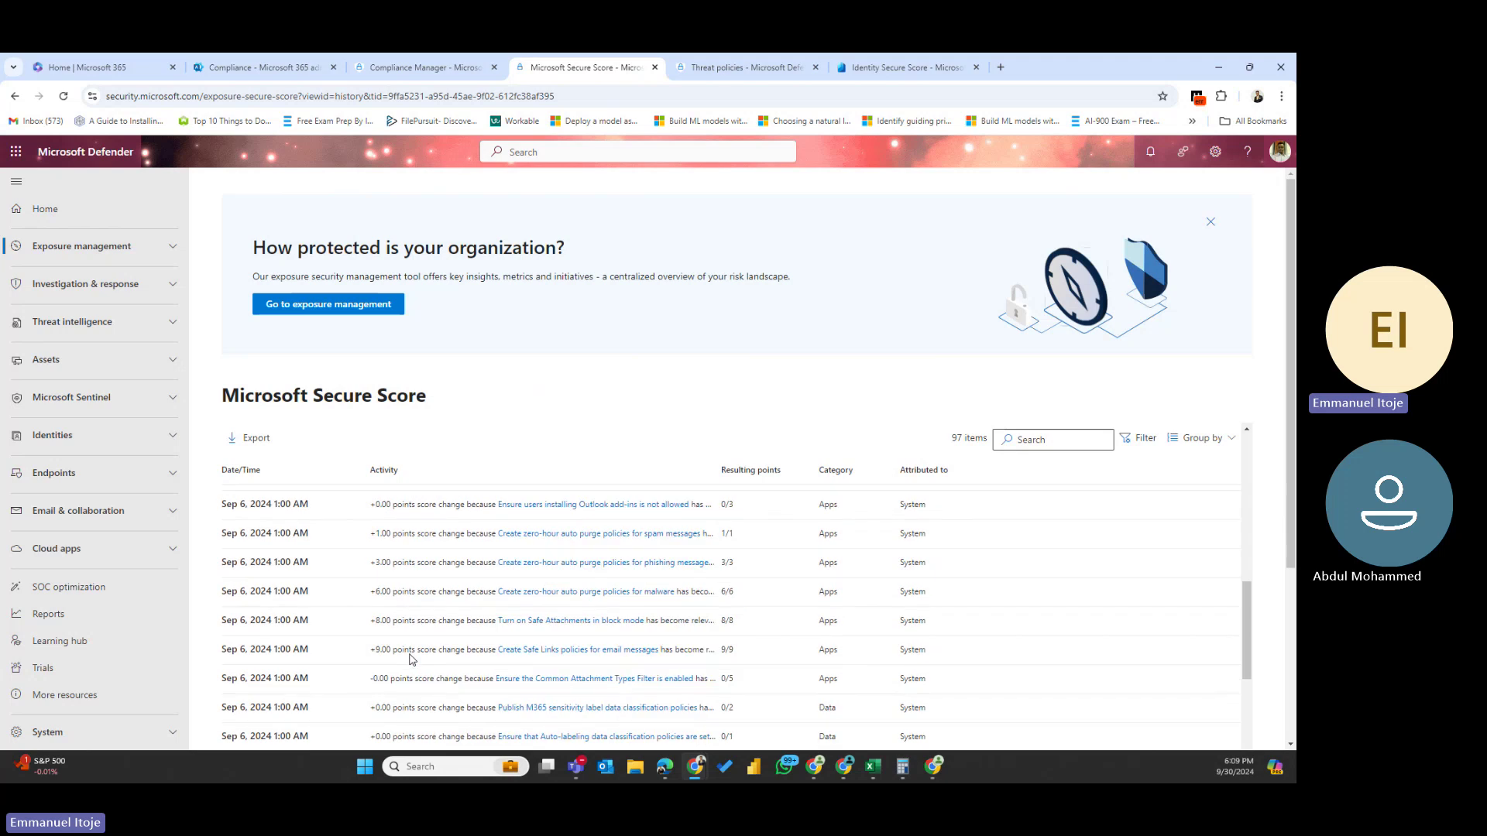
scroll(410, 659, down, 10)
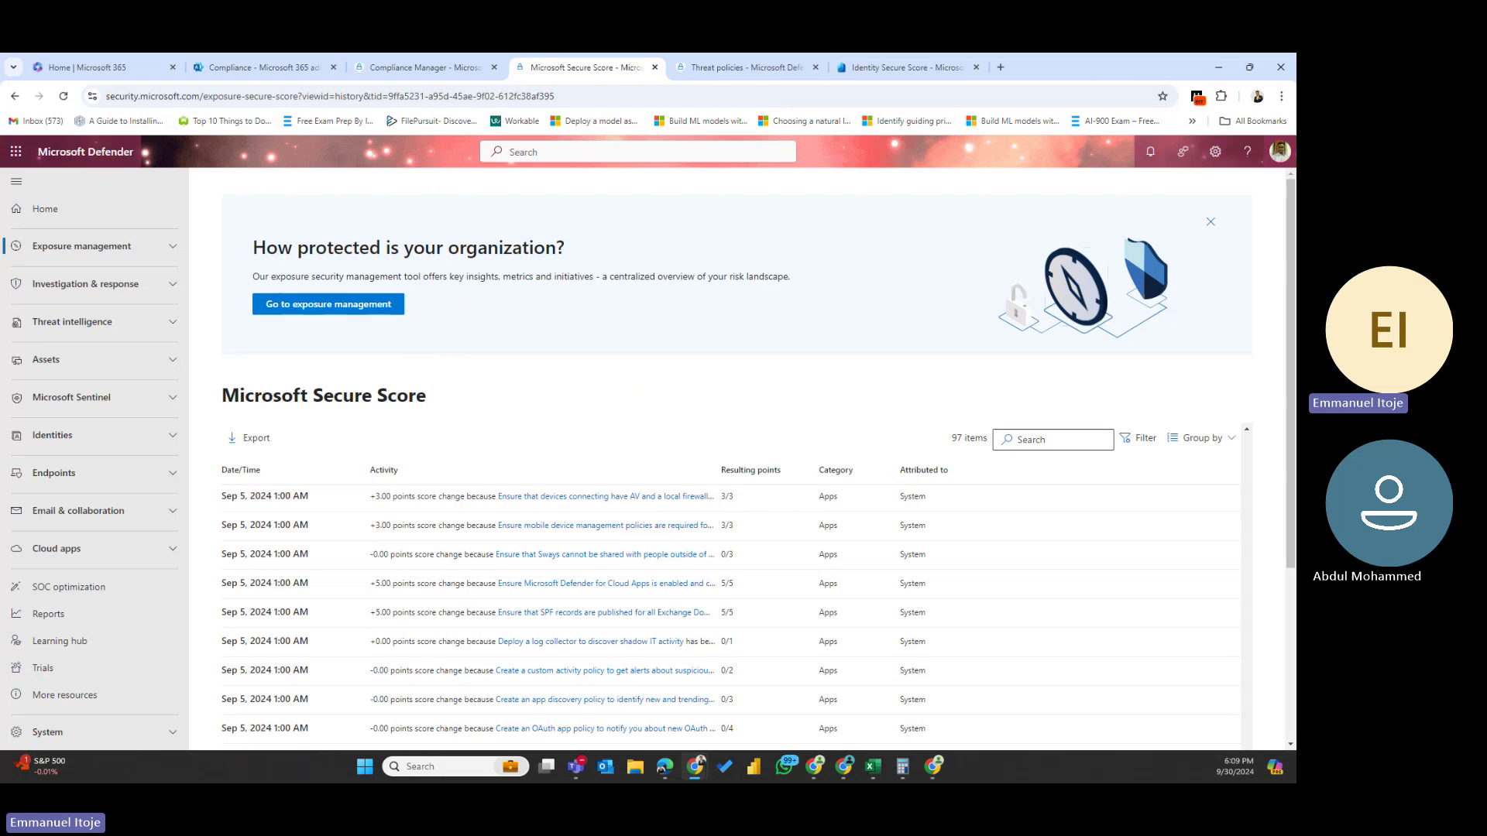
scroll(537, 470, up, 5)
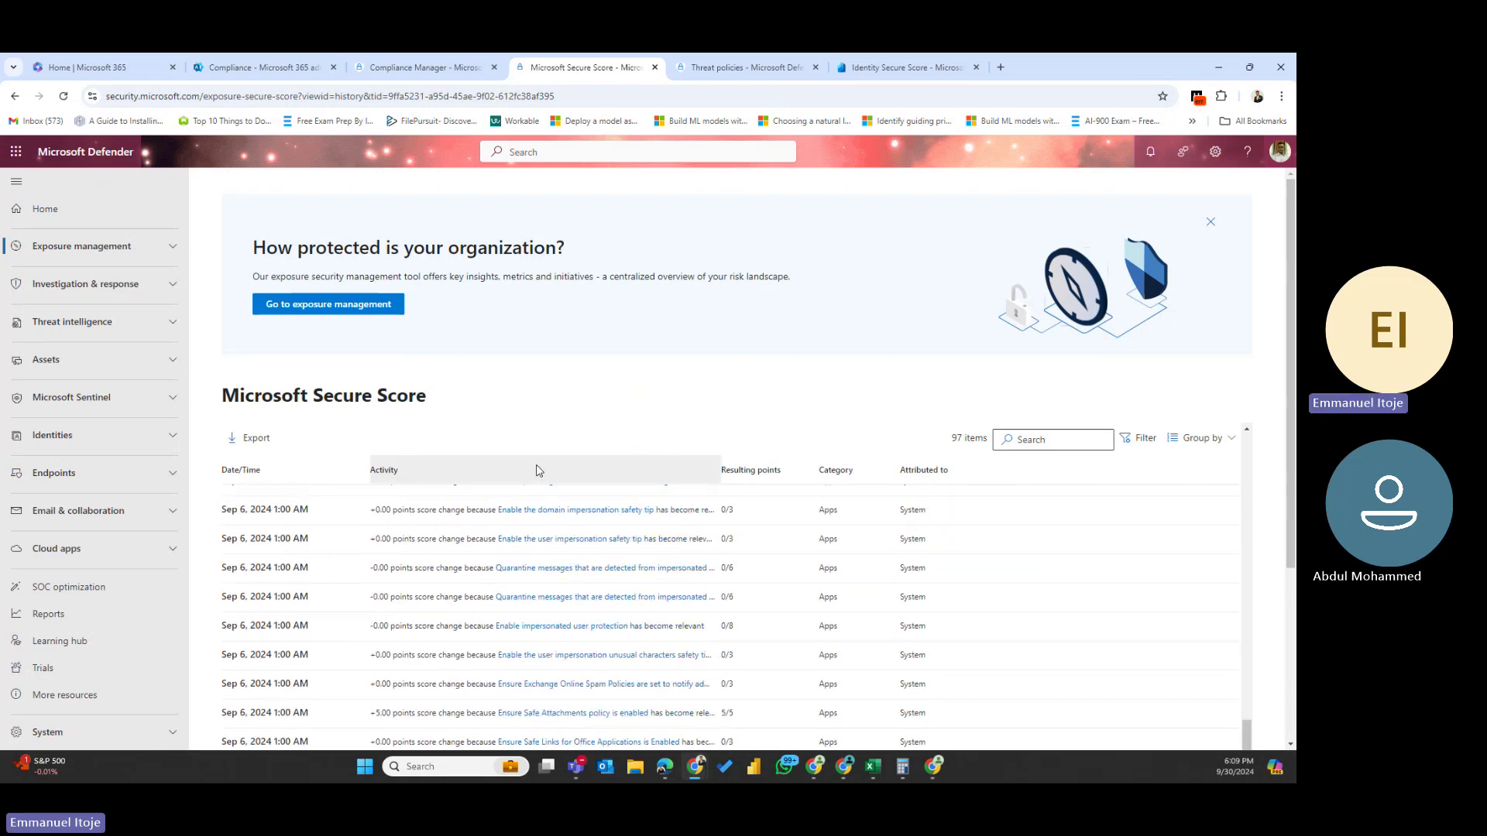
scroll(537, 470, up, 10)
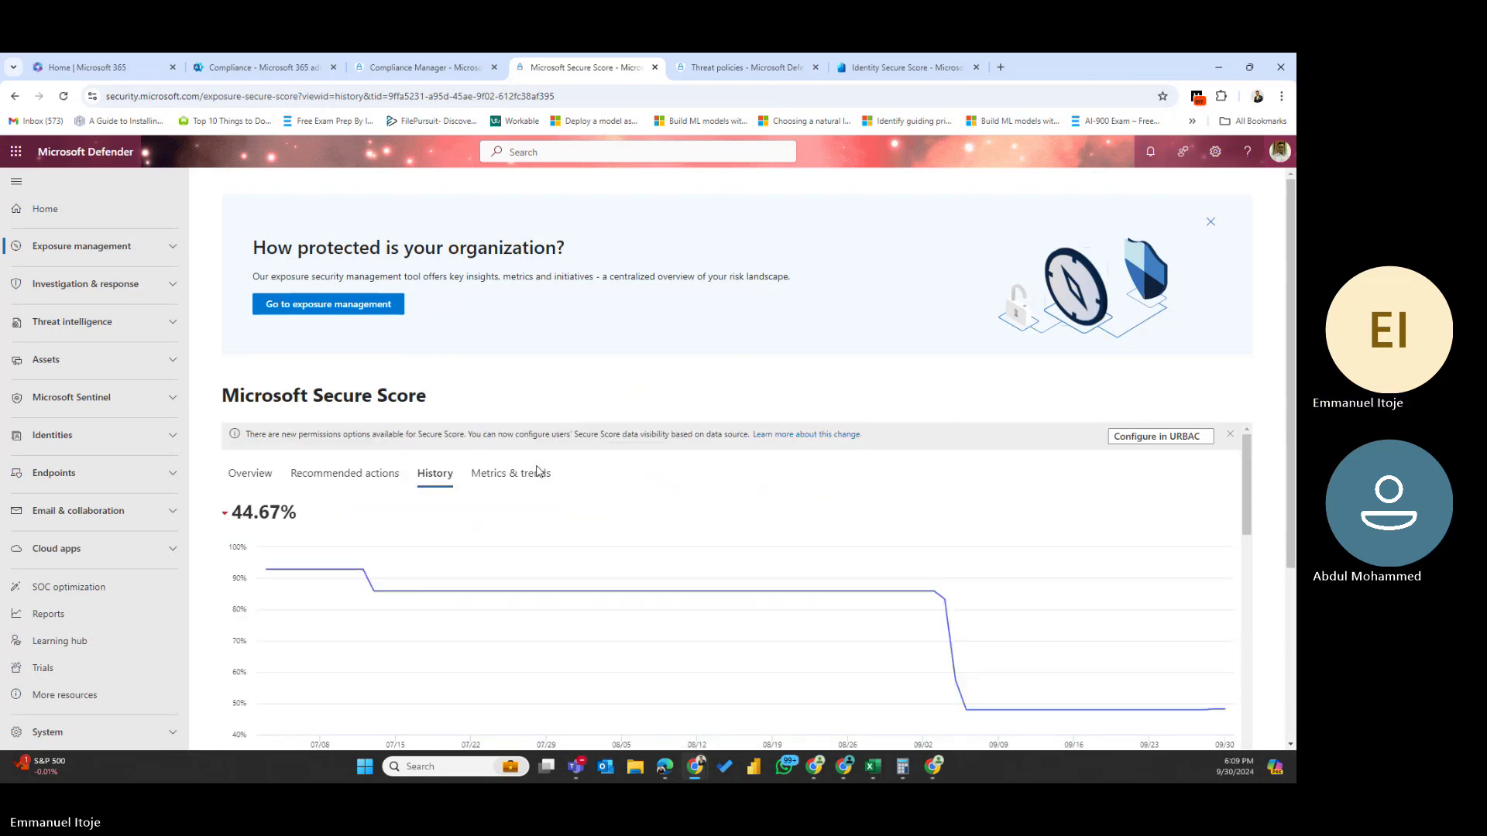
- On Metrics & trends, highlight the 48.19% score, 44.67% decrease and 132.1 points achieved
click(500, 478)
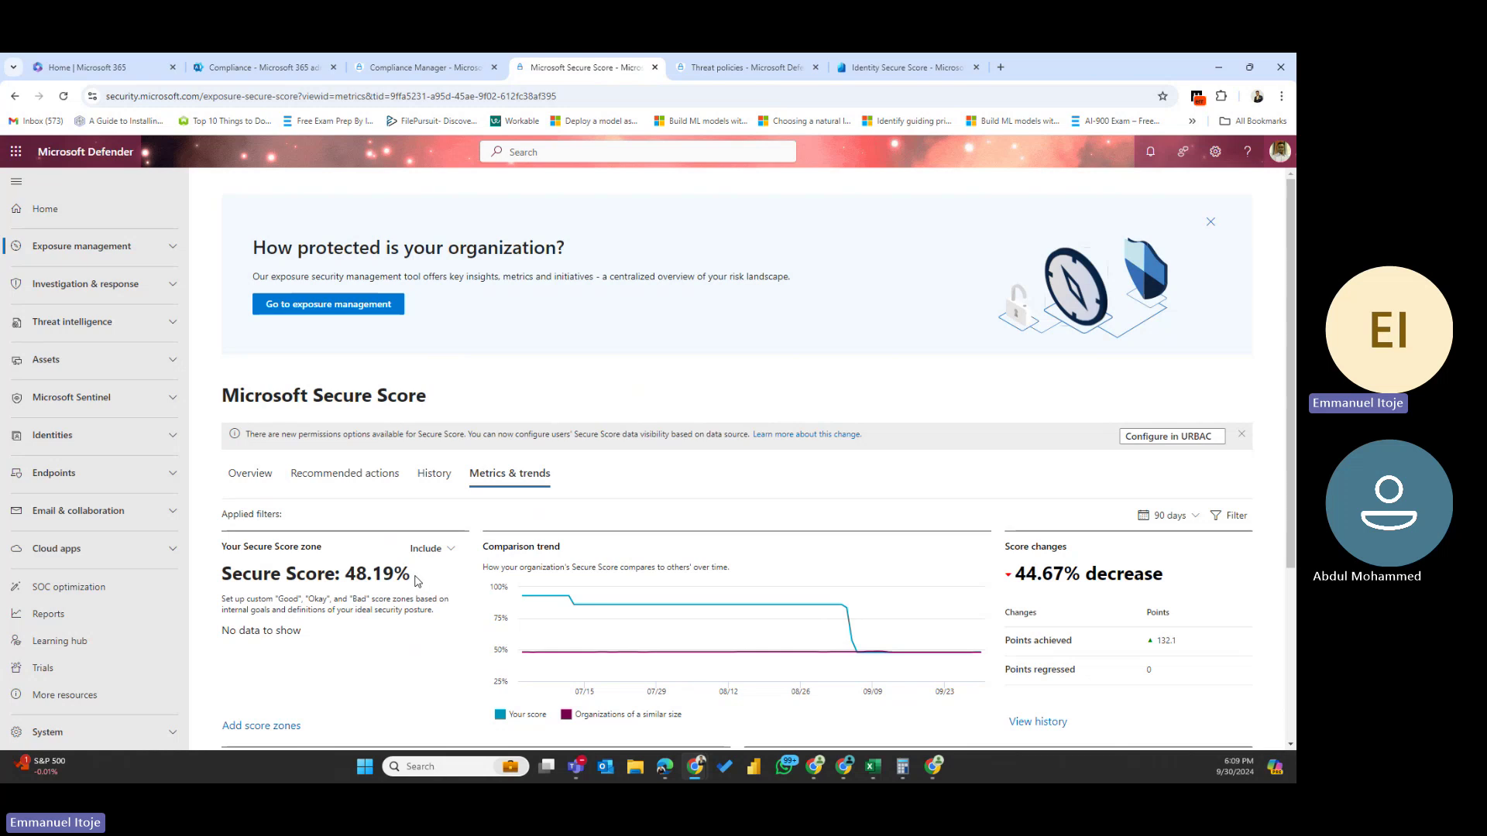
drag(417, 581, 212, 593)
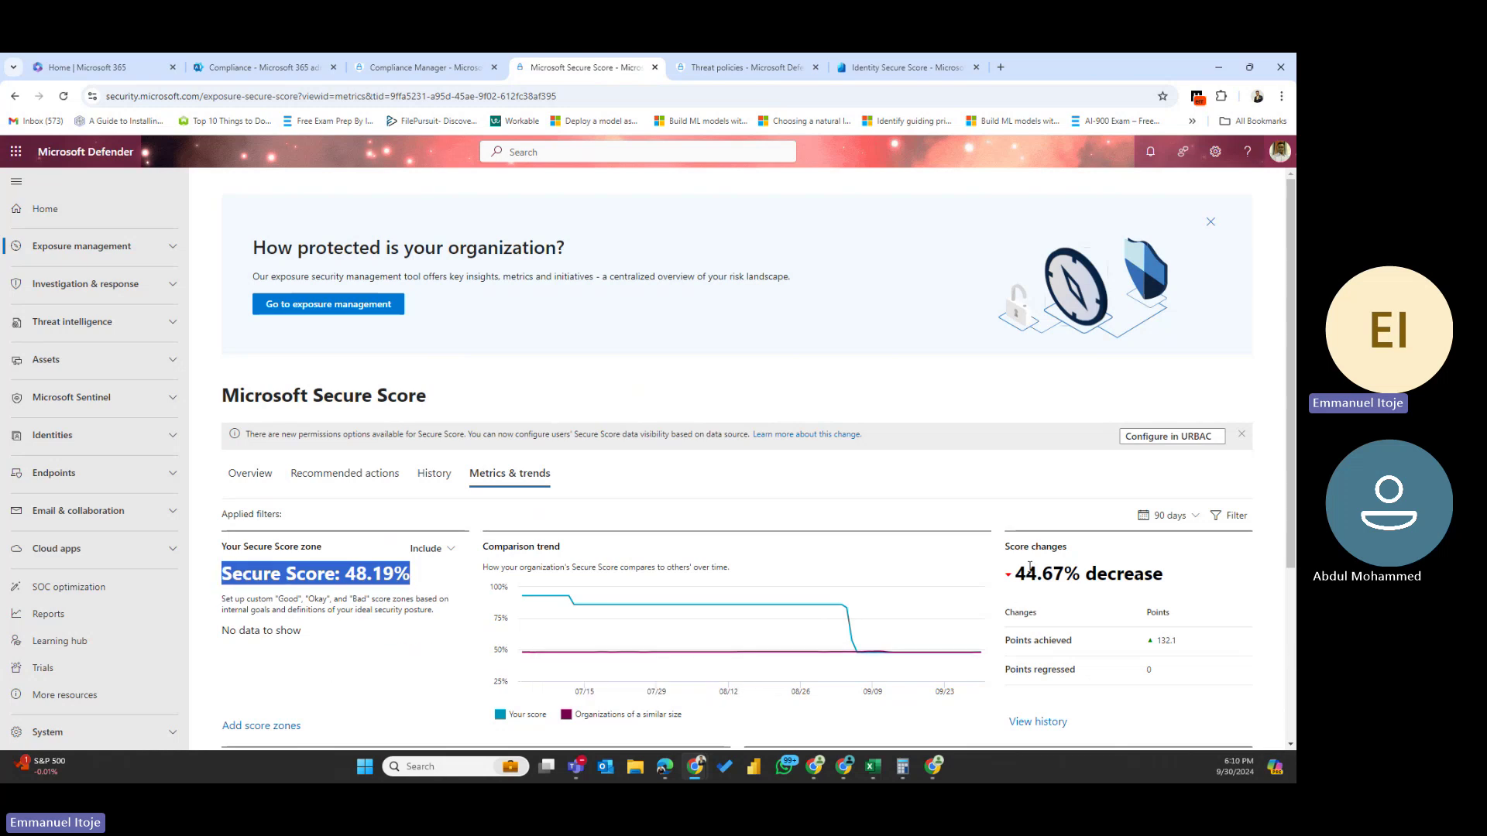
drag(1199, 580, 1006, 586)
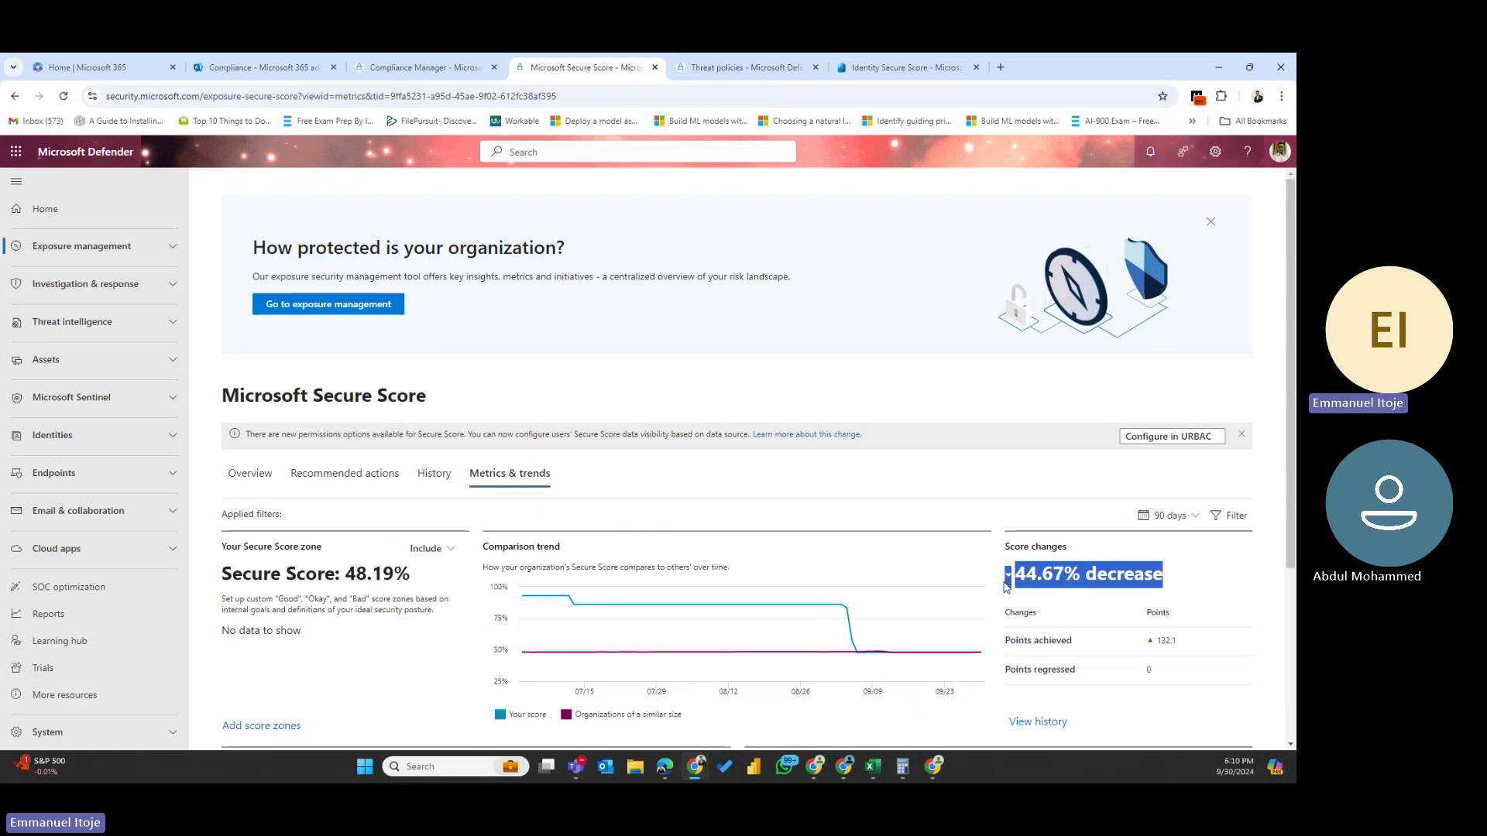
click(1203, 649)
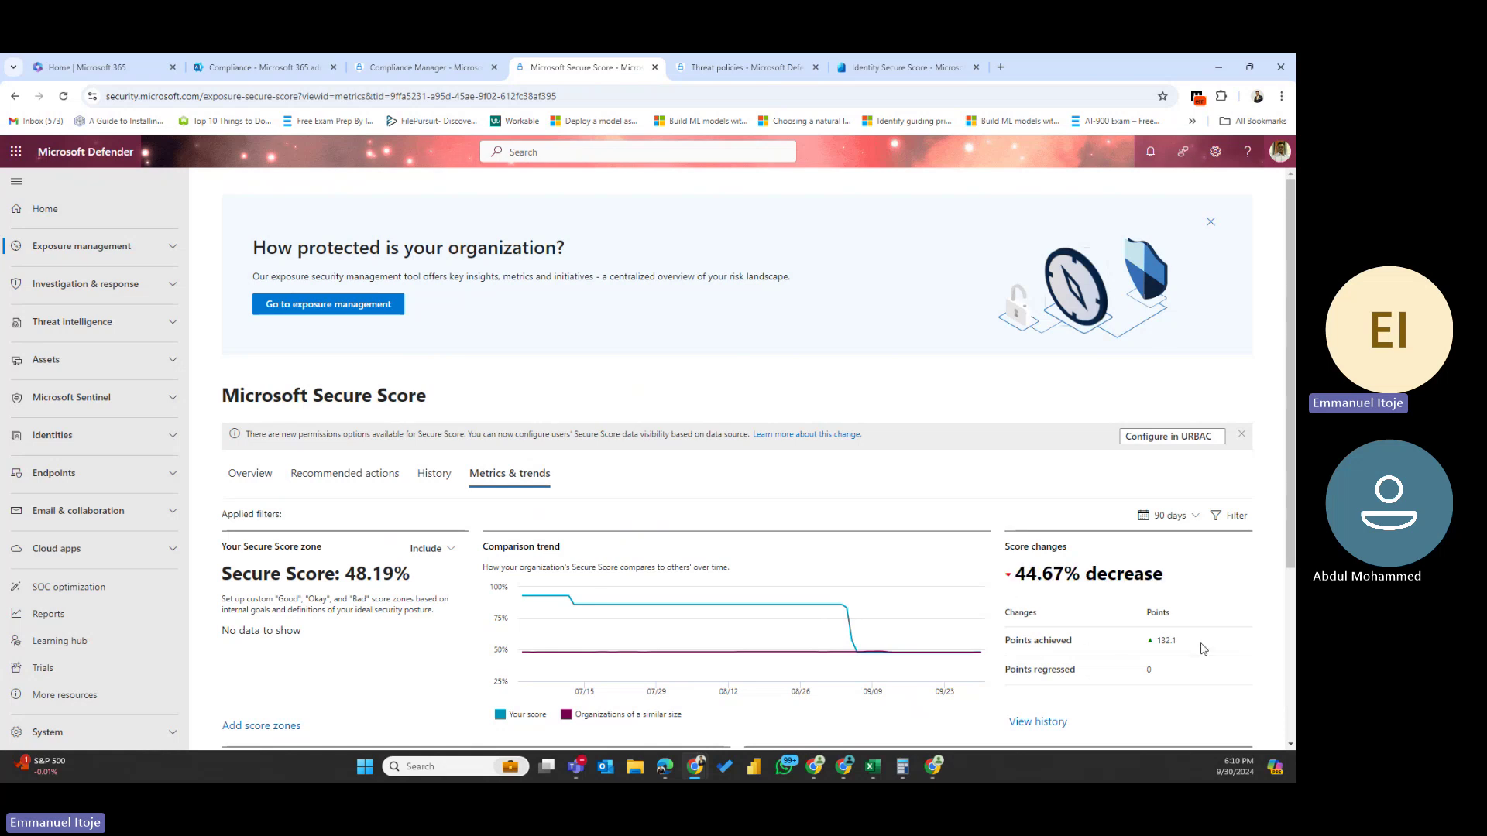
drag(1203, 649, 1007, 671)
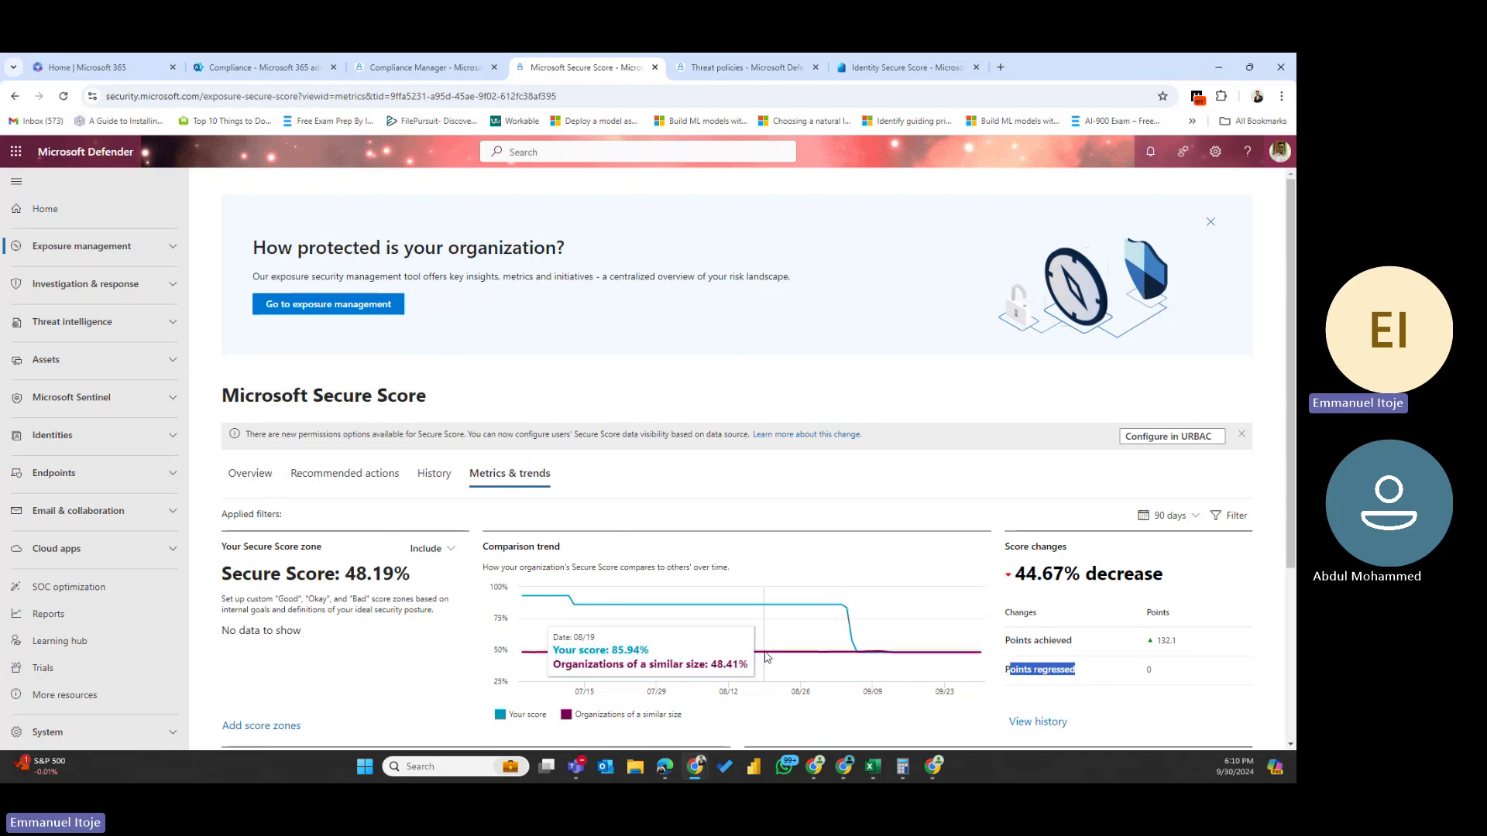
- Scroll down to the score zones area and open the Add score zones editor
scroll(604, 650, down, 3)
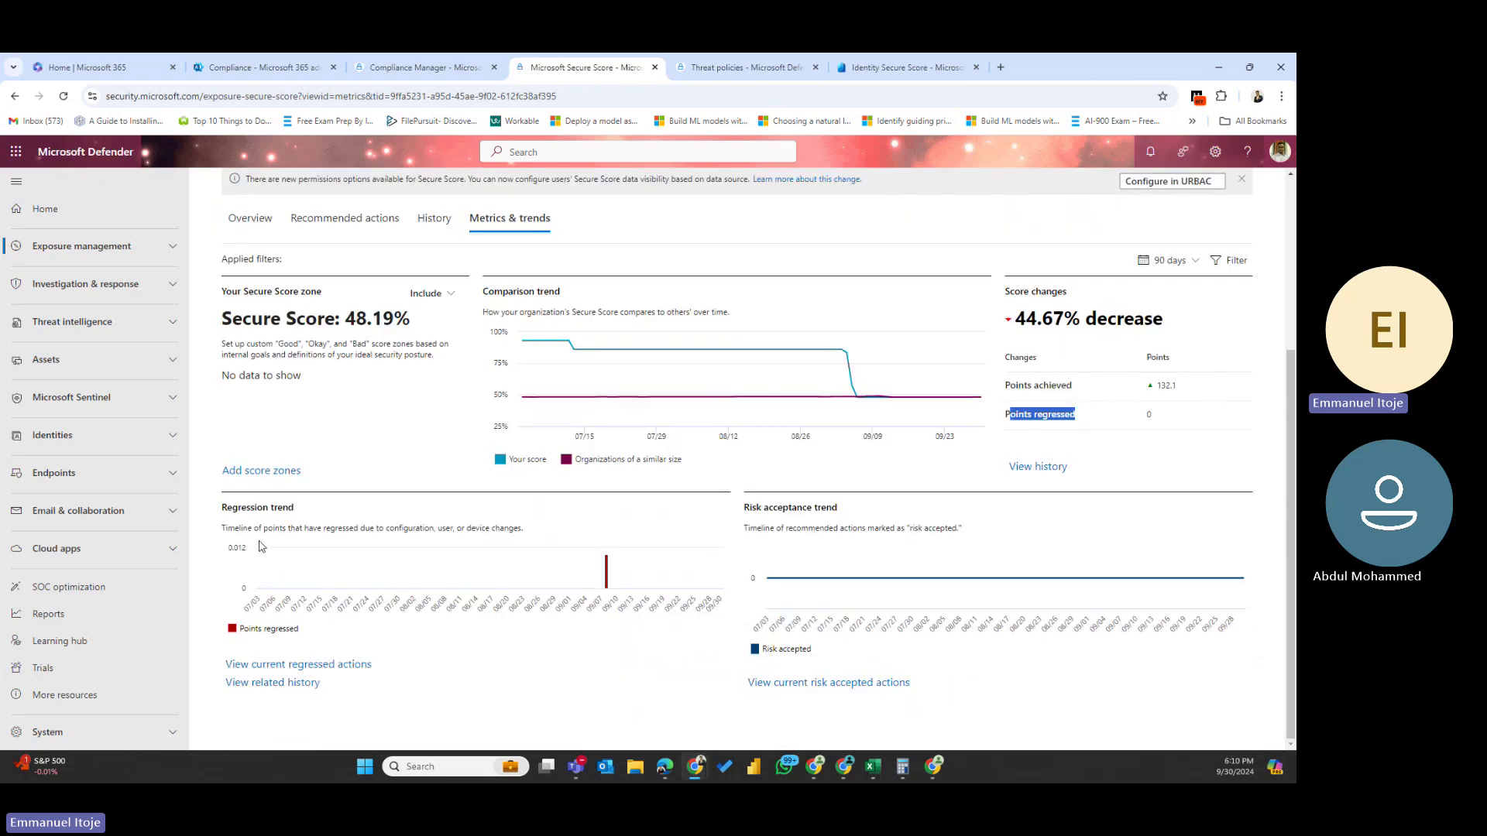
click(254, 480)
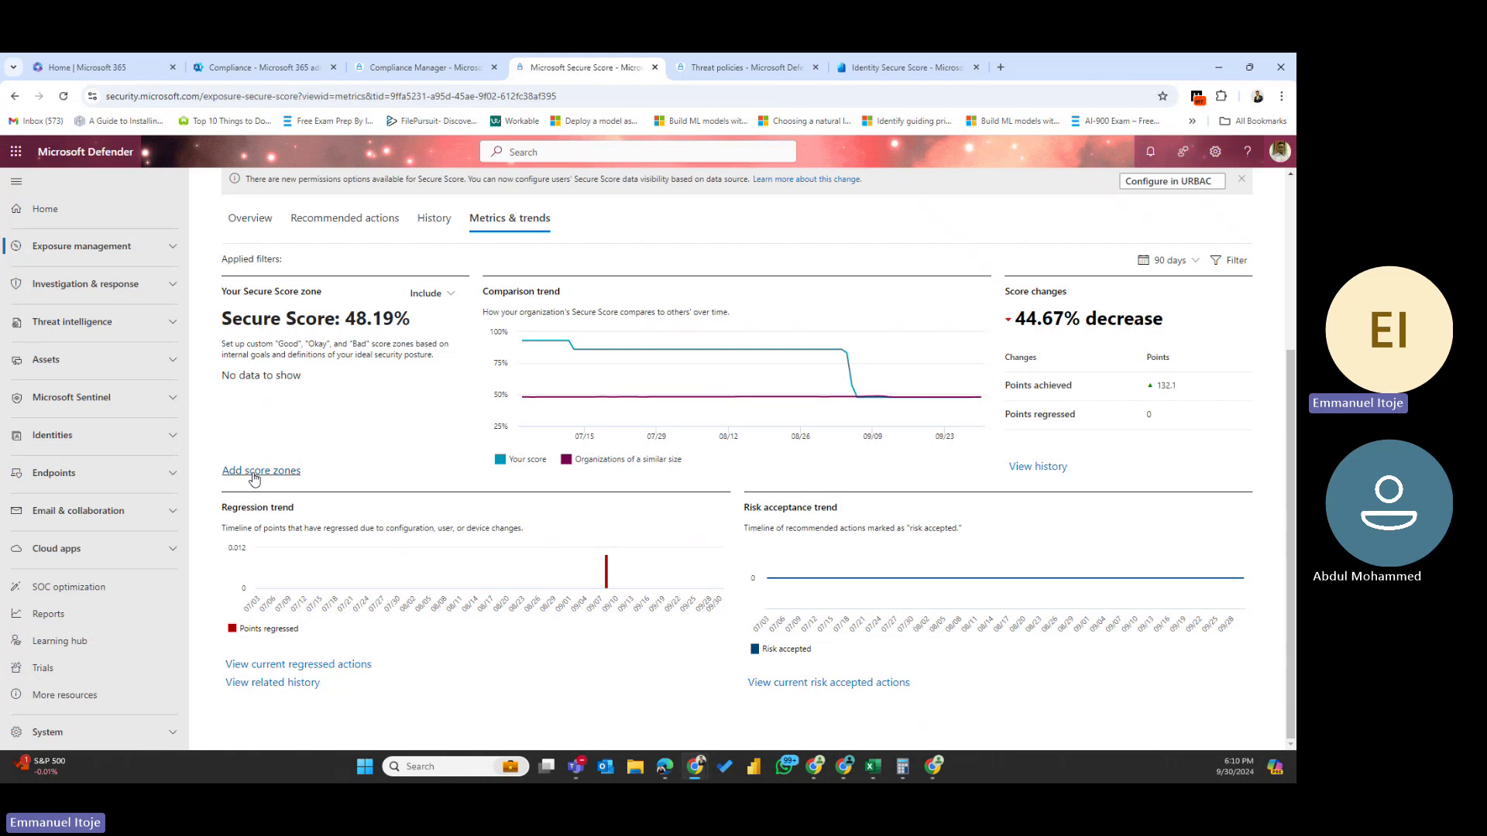
click(254, 479)
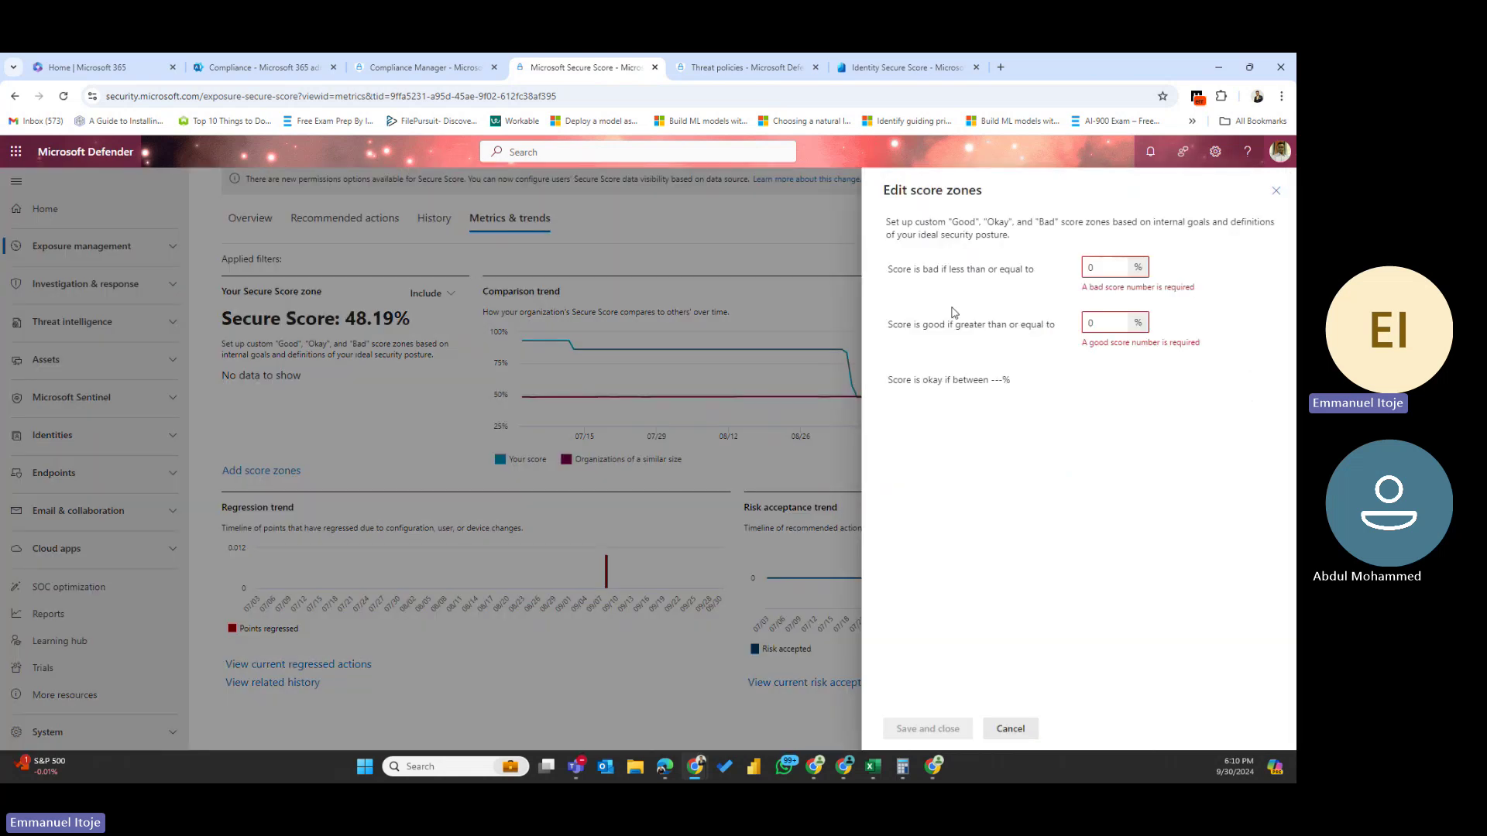
- Dismiss the Edit score zones panel, leaving both thresholds unset
click(1276, 191)
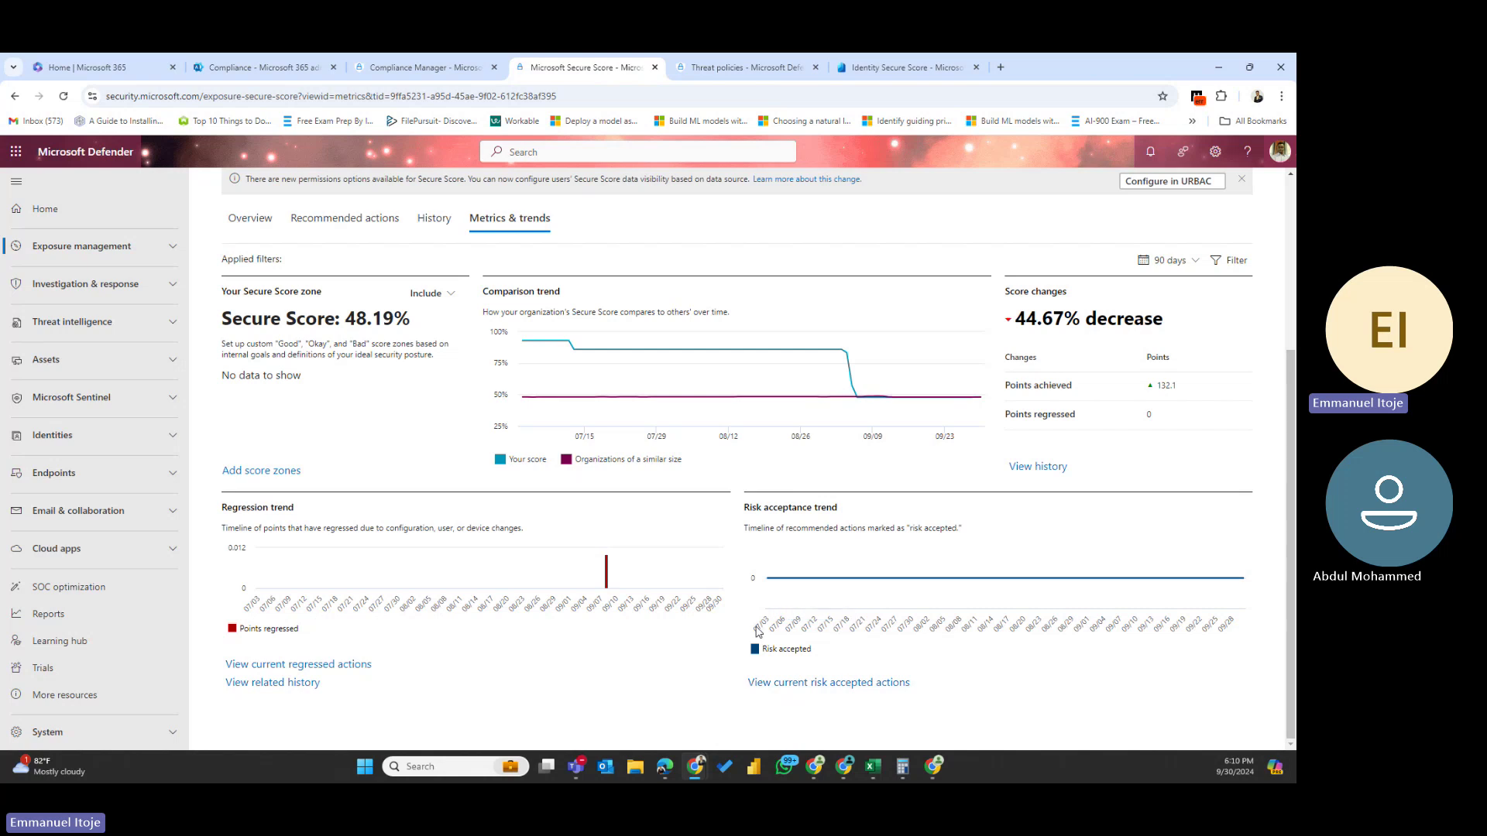
- Check regressed actions and the 90-day range options, then return to Secure Score Overview via Exposure management
click(302, 663)
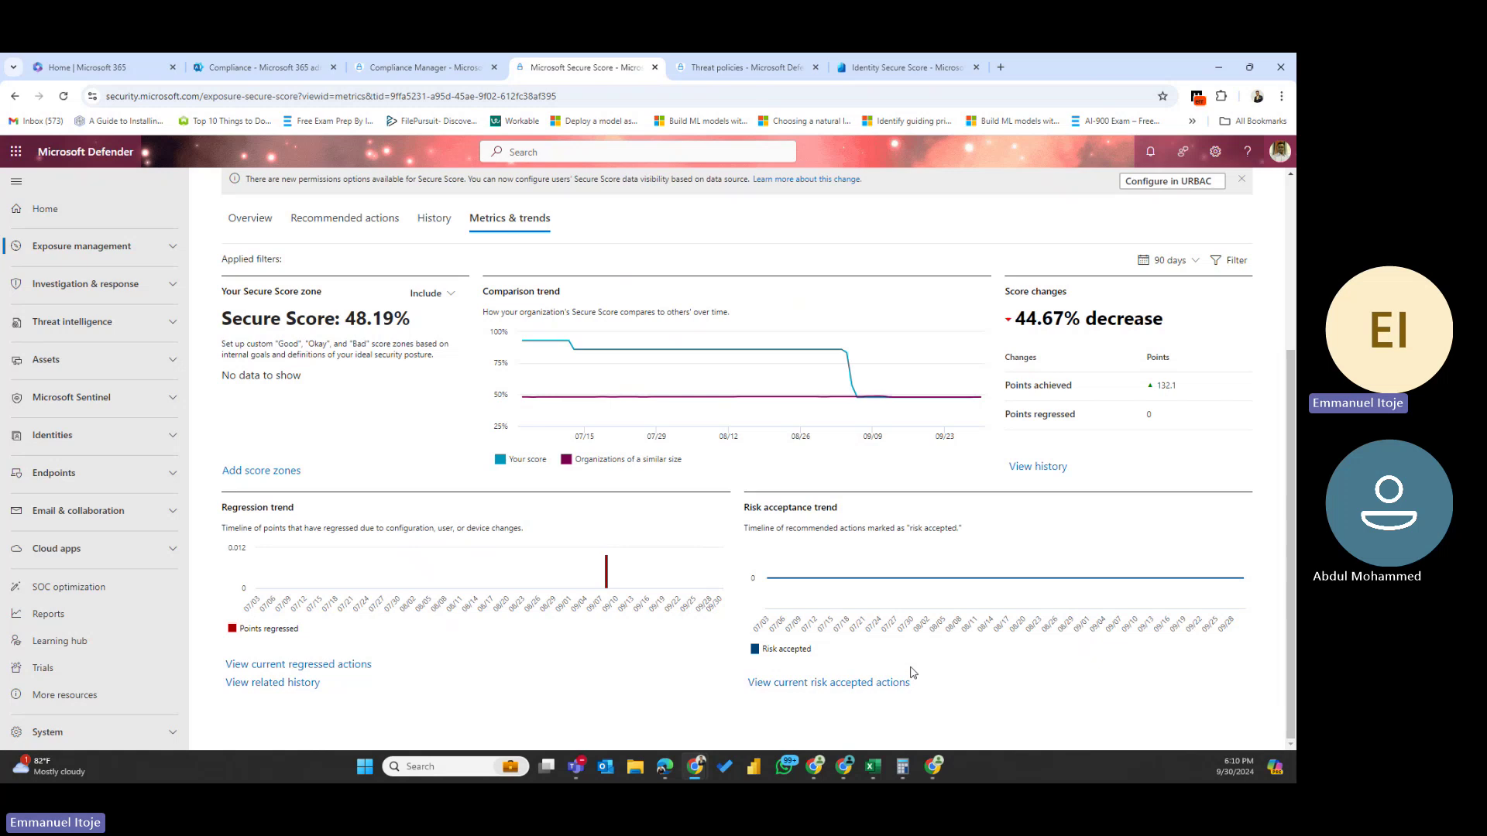
scroll(1052, 457, up, 1)
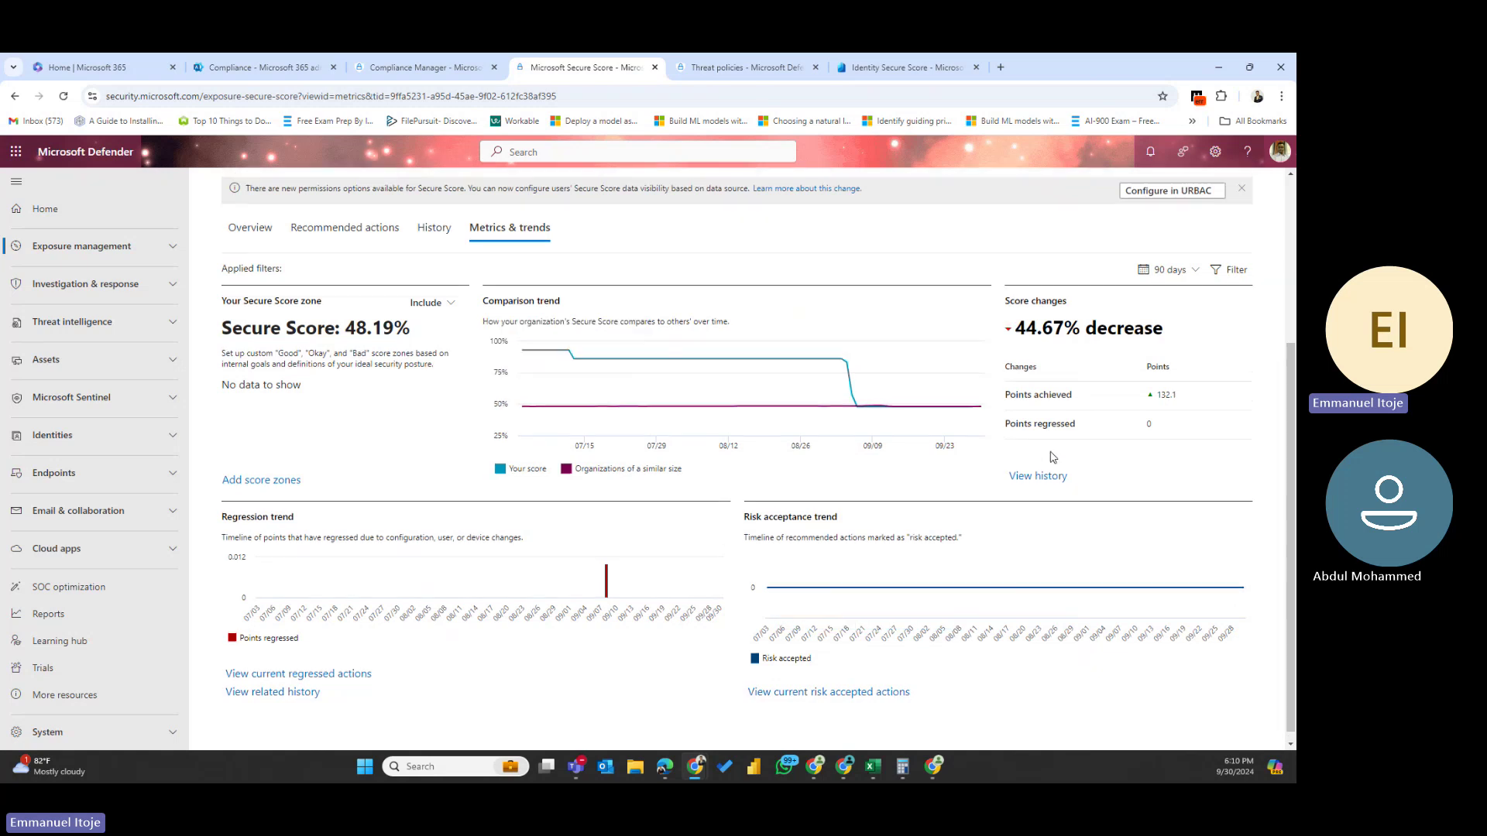
scroll(1052, 457, up, 3)
click(1168, 517)
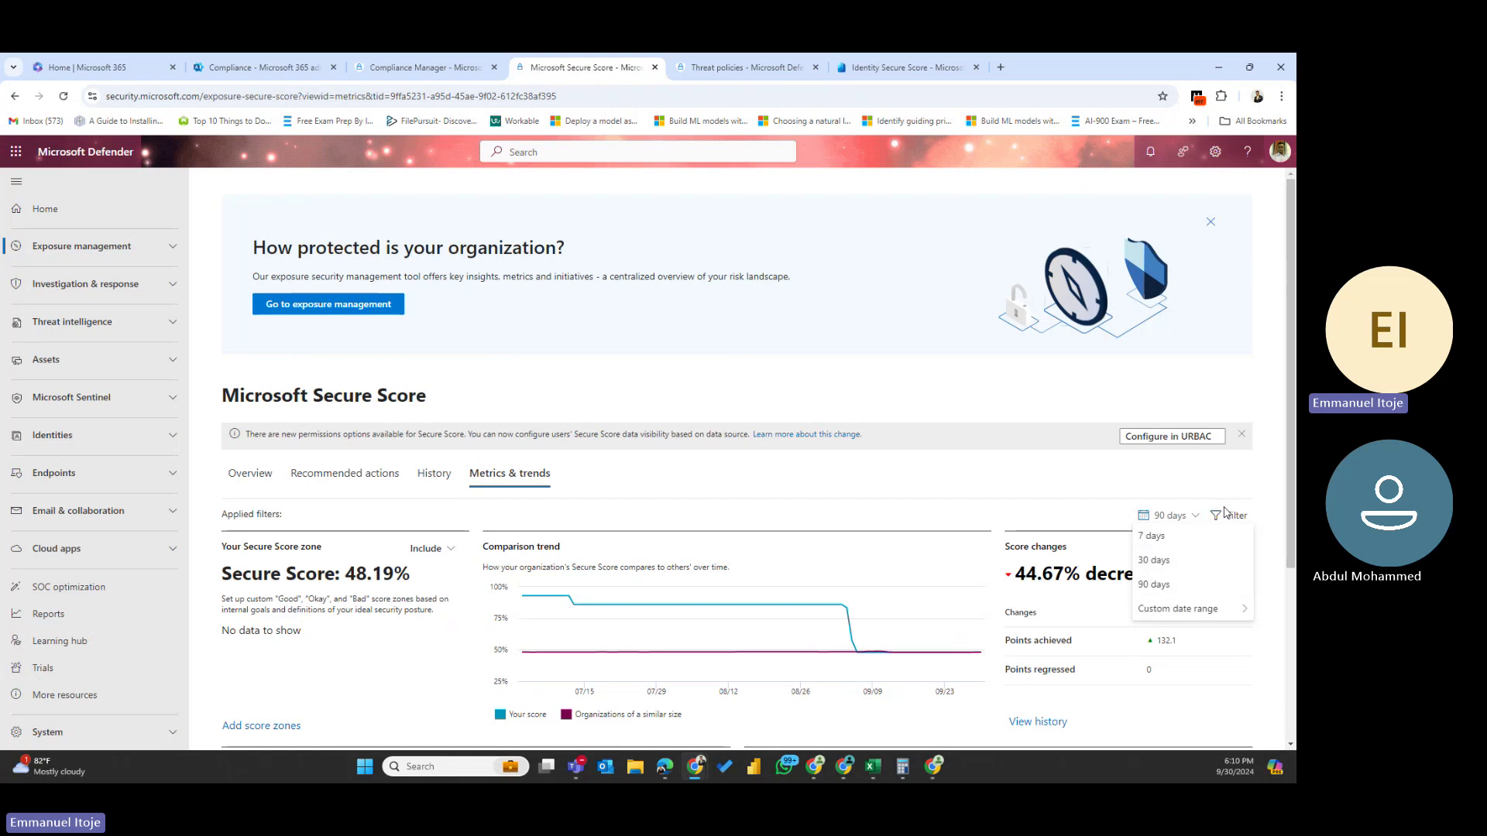
click(130, 260)
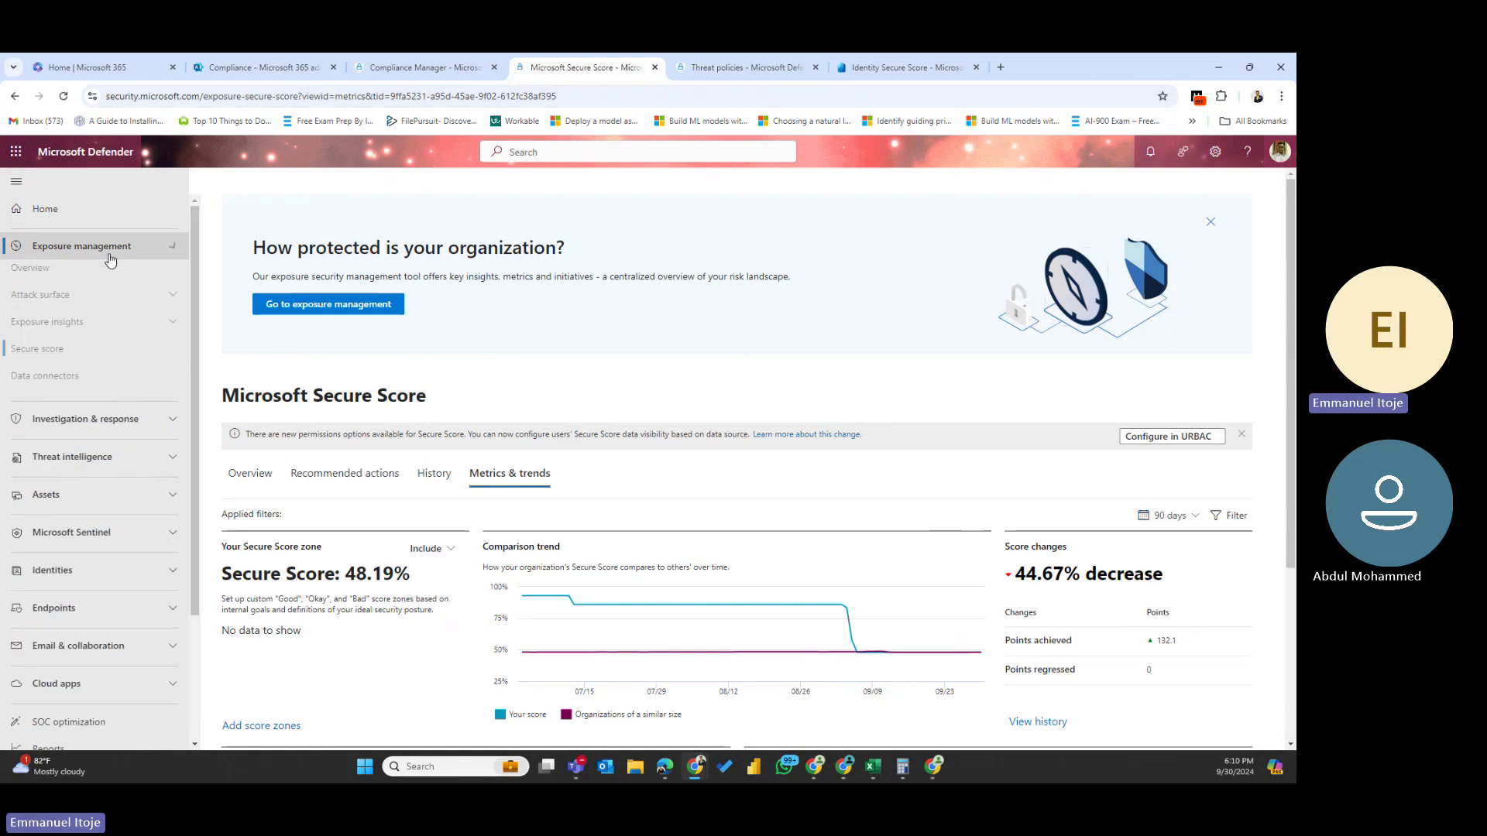
click(54, 358)
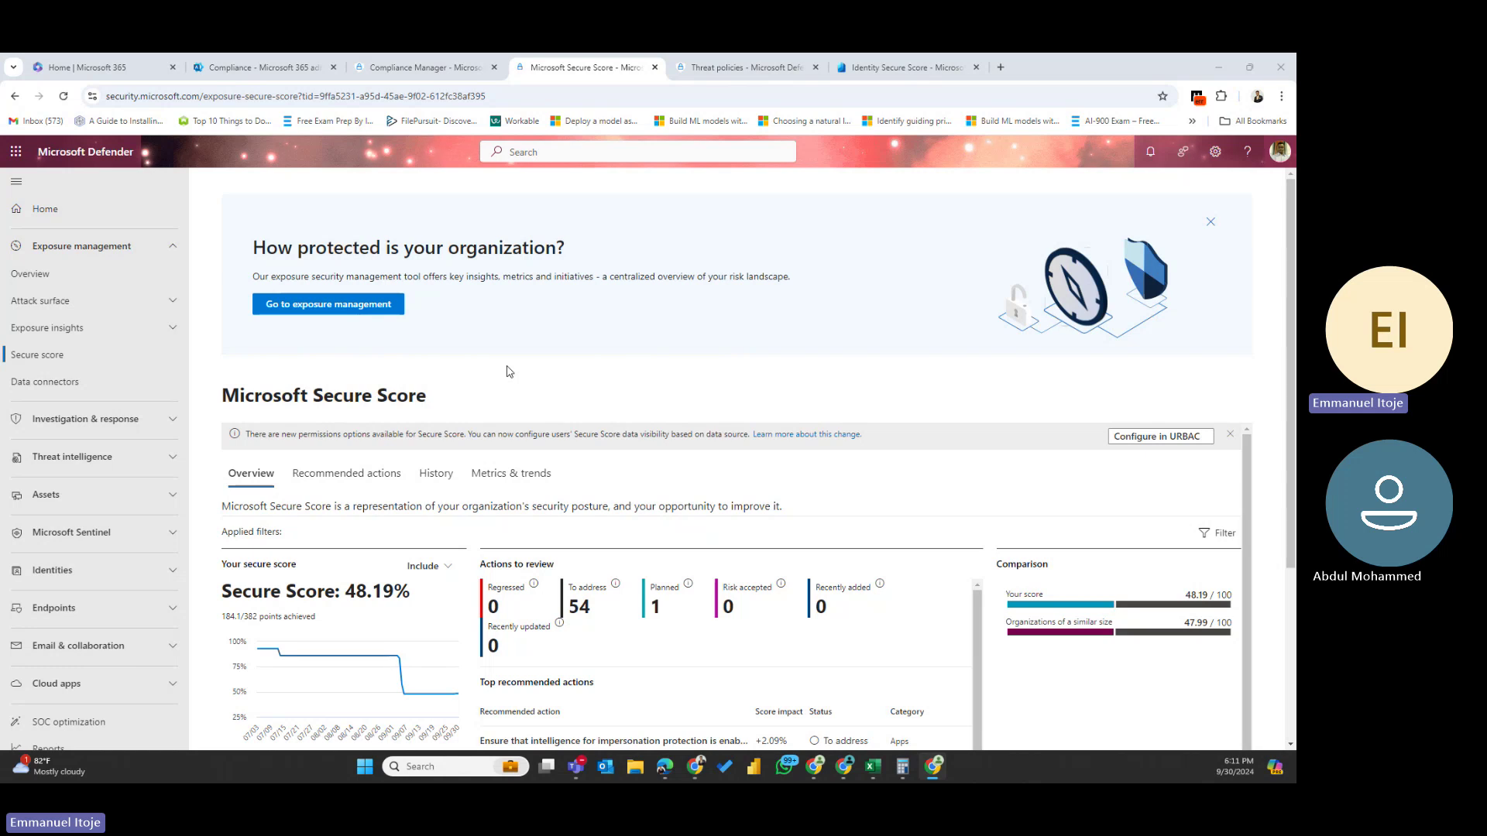
- Show all 102 Secure Score recommended actions ranked by score impact
click(361, 480)
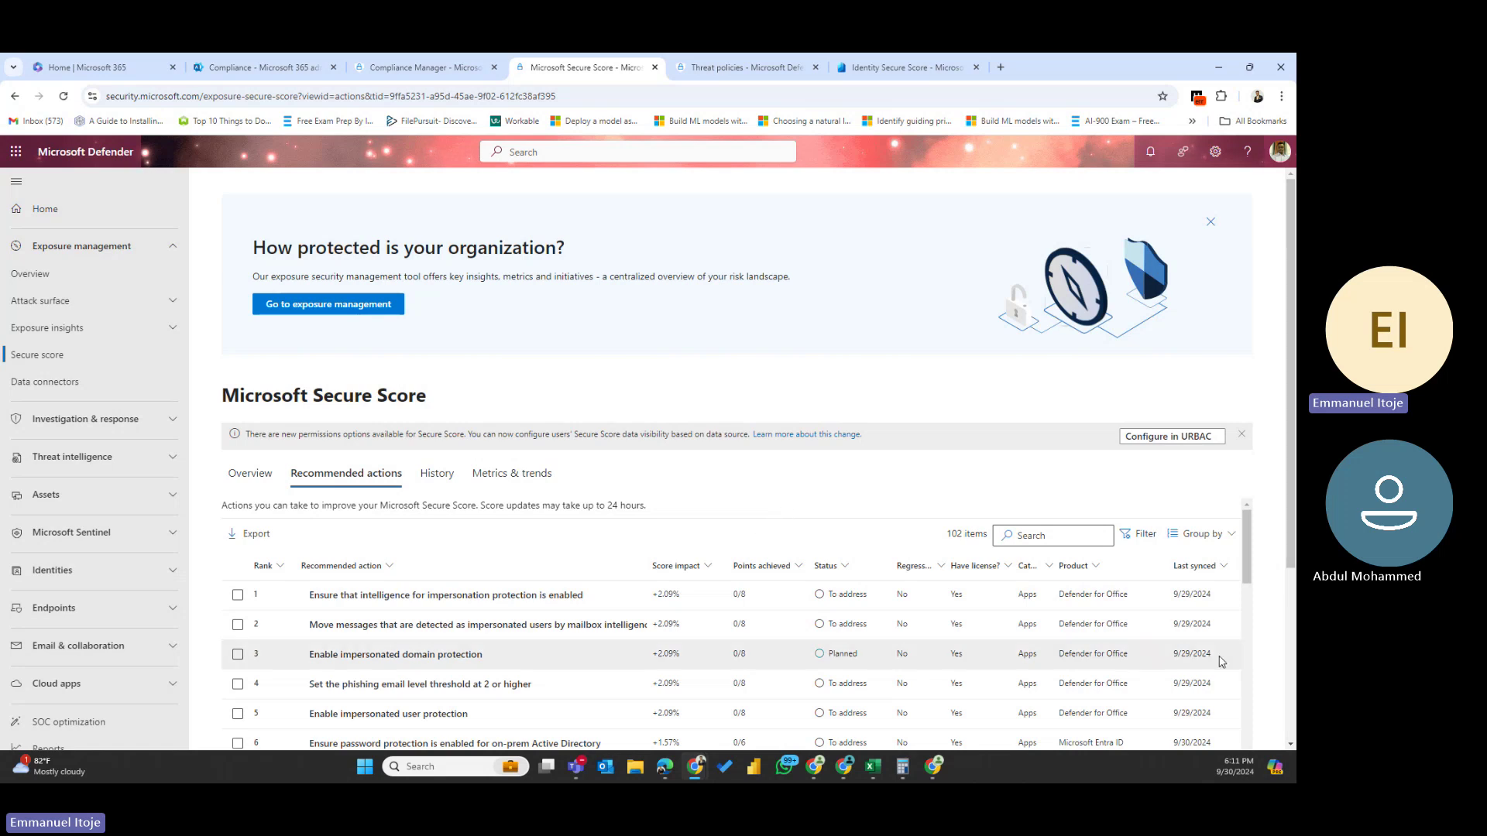
- Browse the 102 recommended actions, including +1.57% quarantine-for-impersonation items, then expand Threat intelligence
scroll(933, 649, down, 5)
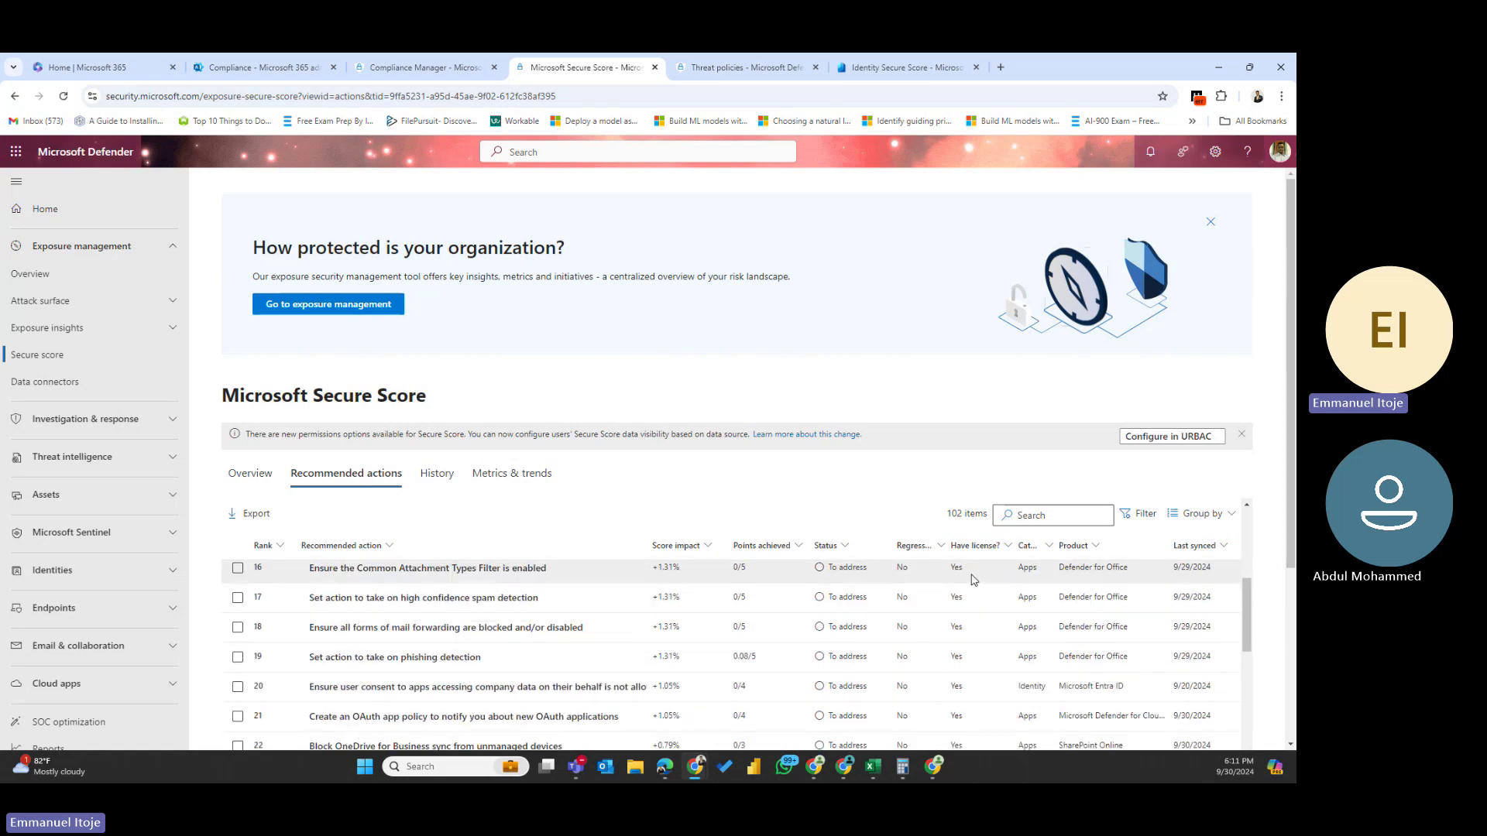
scroll(968, 582, down, 8)
scroll(955, 584, down, 5)
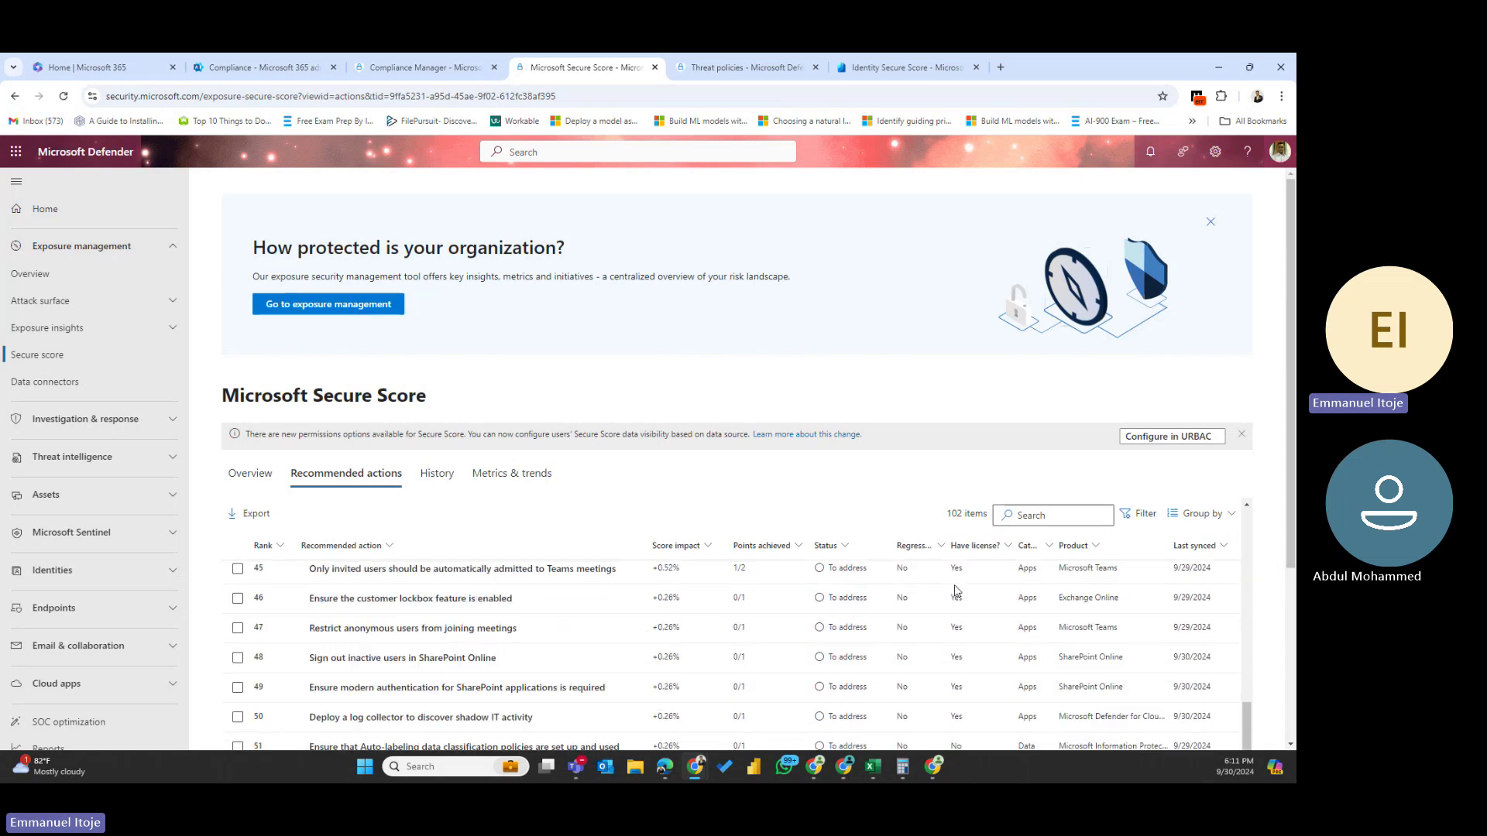
scroll(955, 586, up, 13)
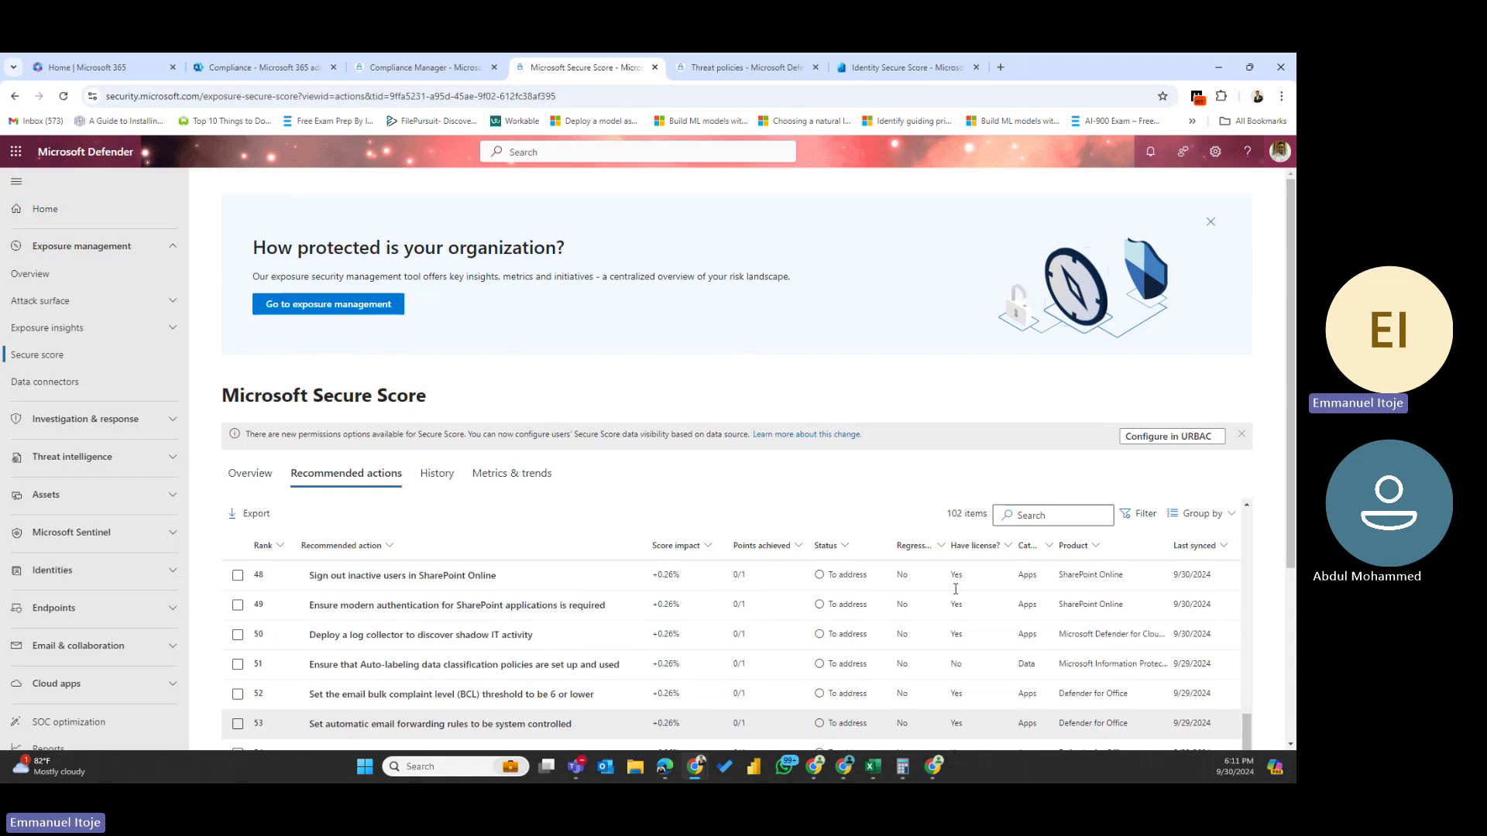
scroll(956, 591, up, 10)
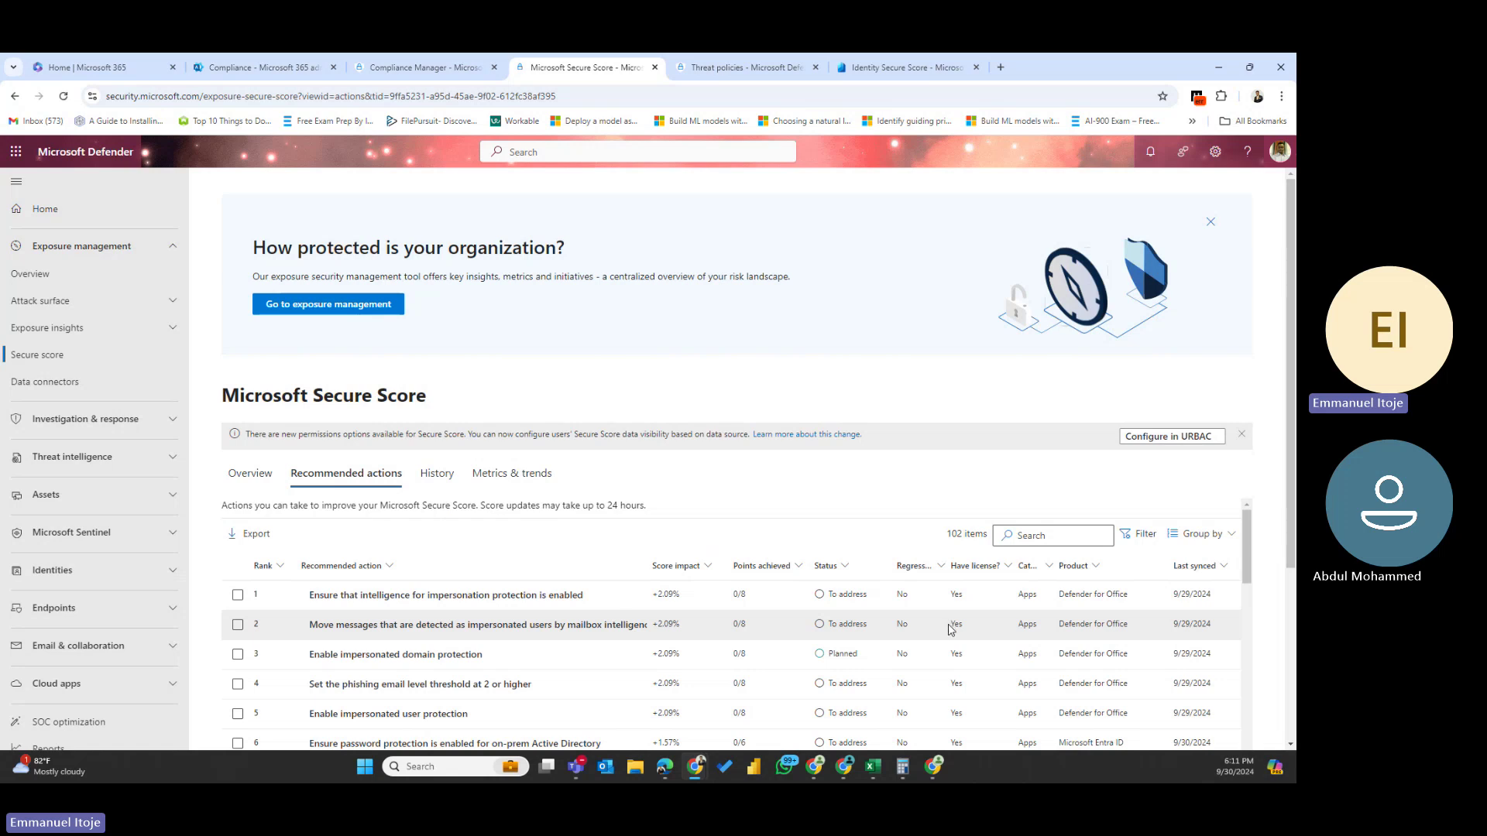
scroll(952, 628, down, 3)
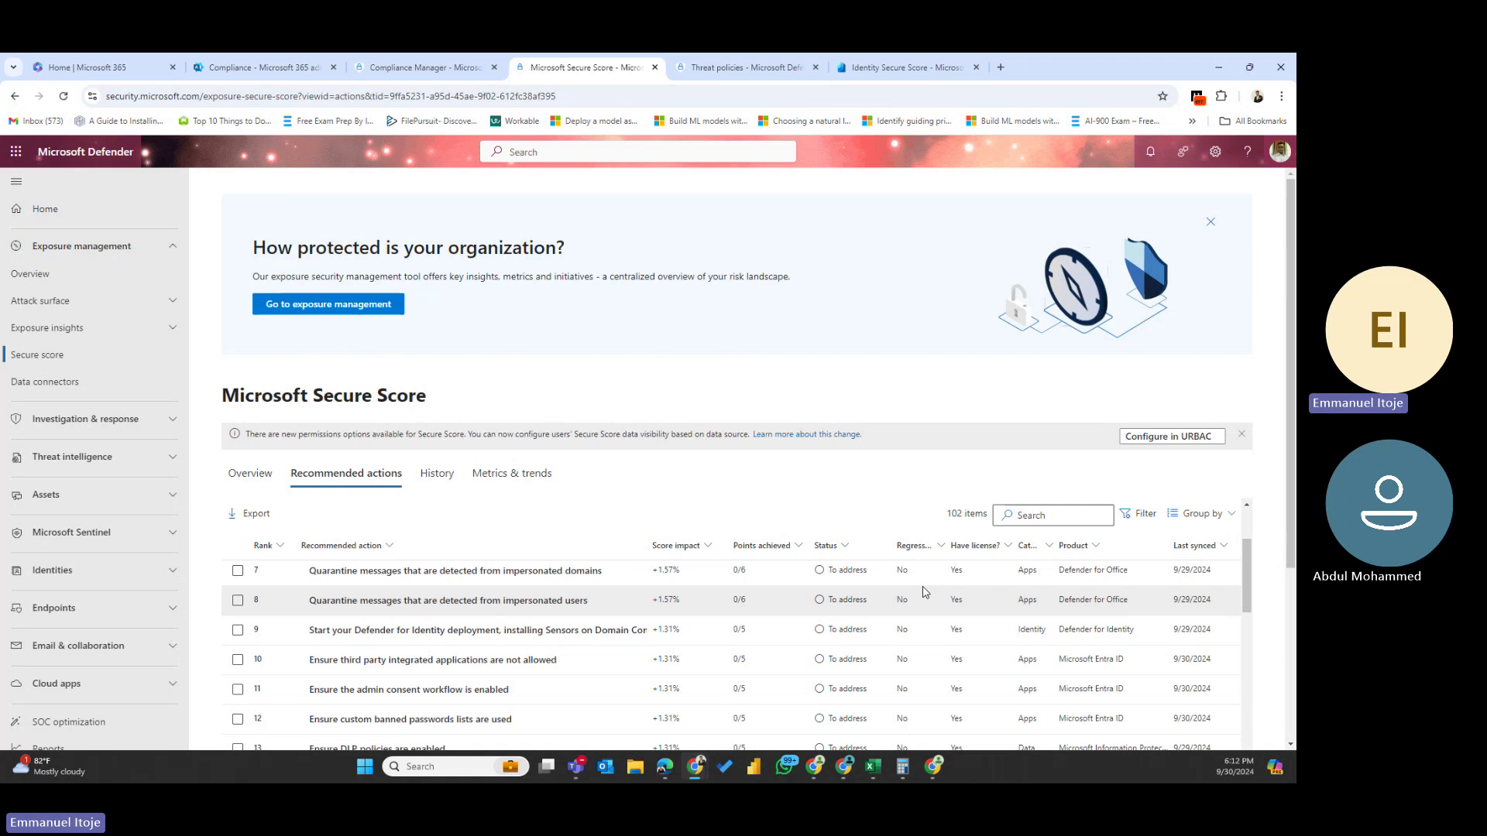
click(85, 465)
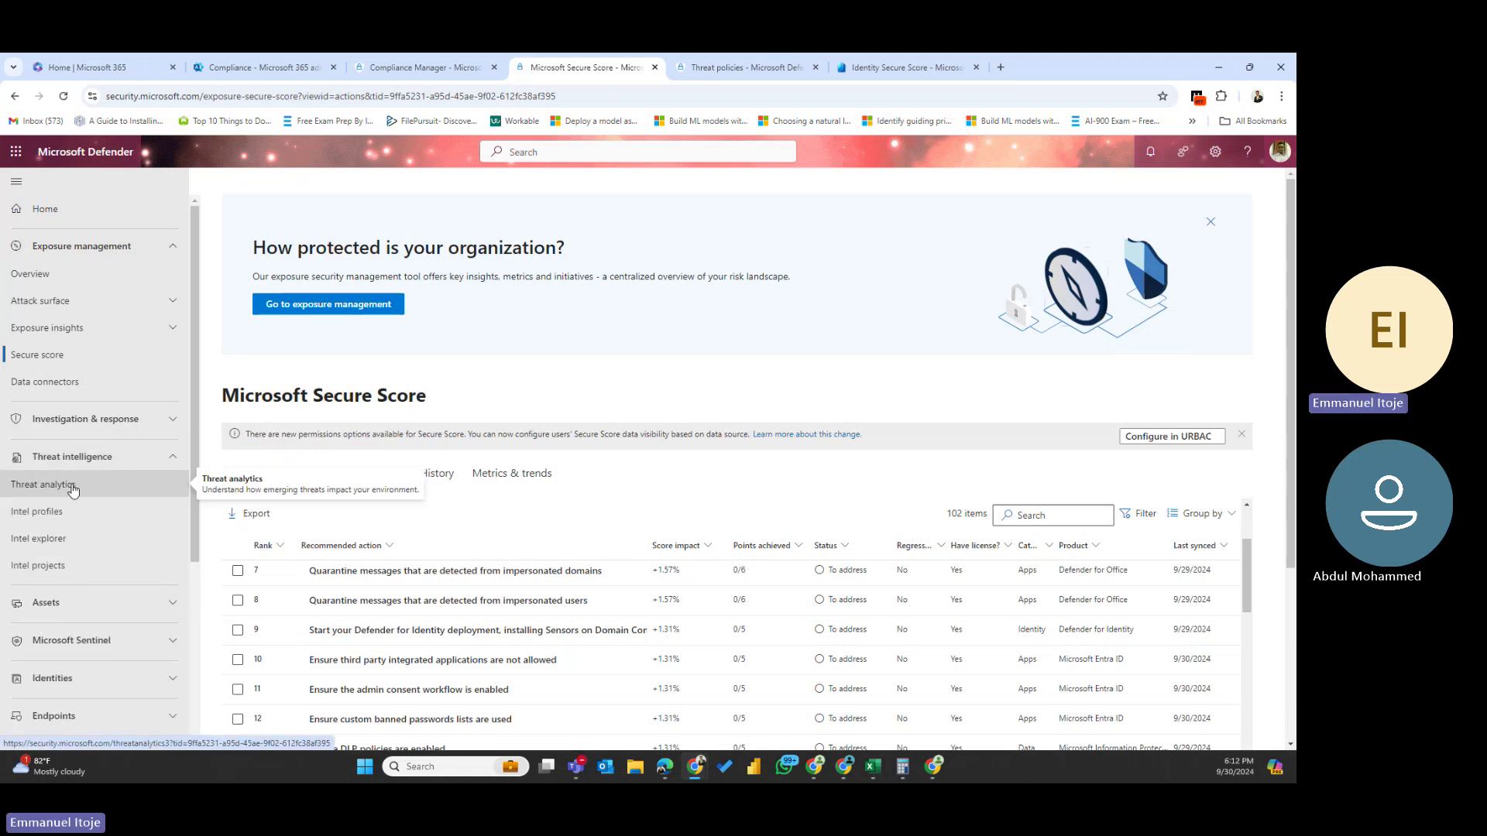
- Open the Threat analytics dashboard listing 455 threat reports
click(66, 491)
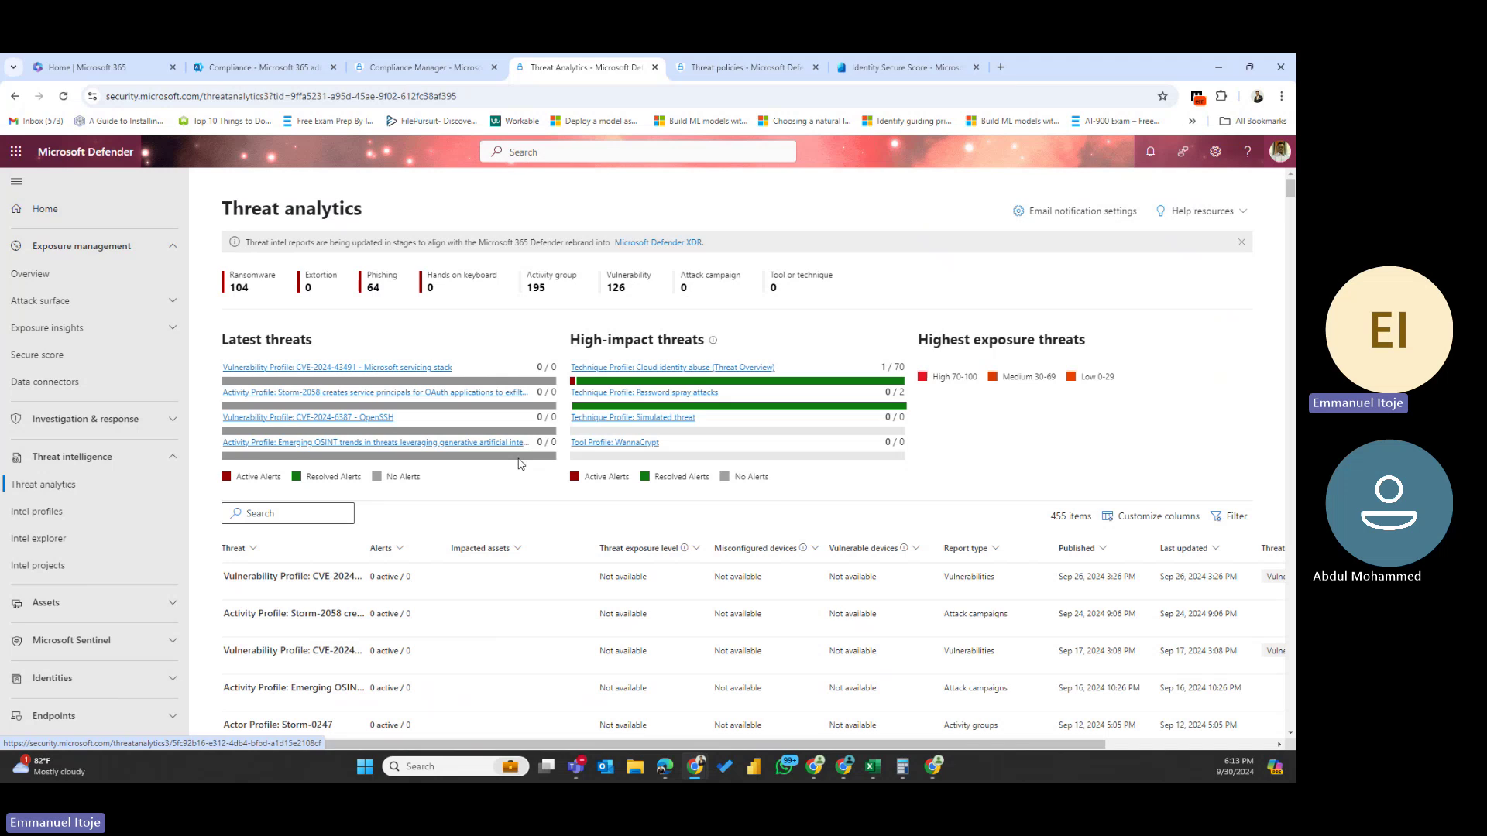
click(519, 463)
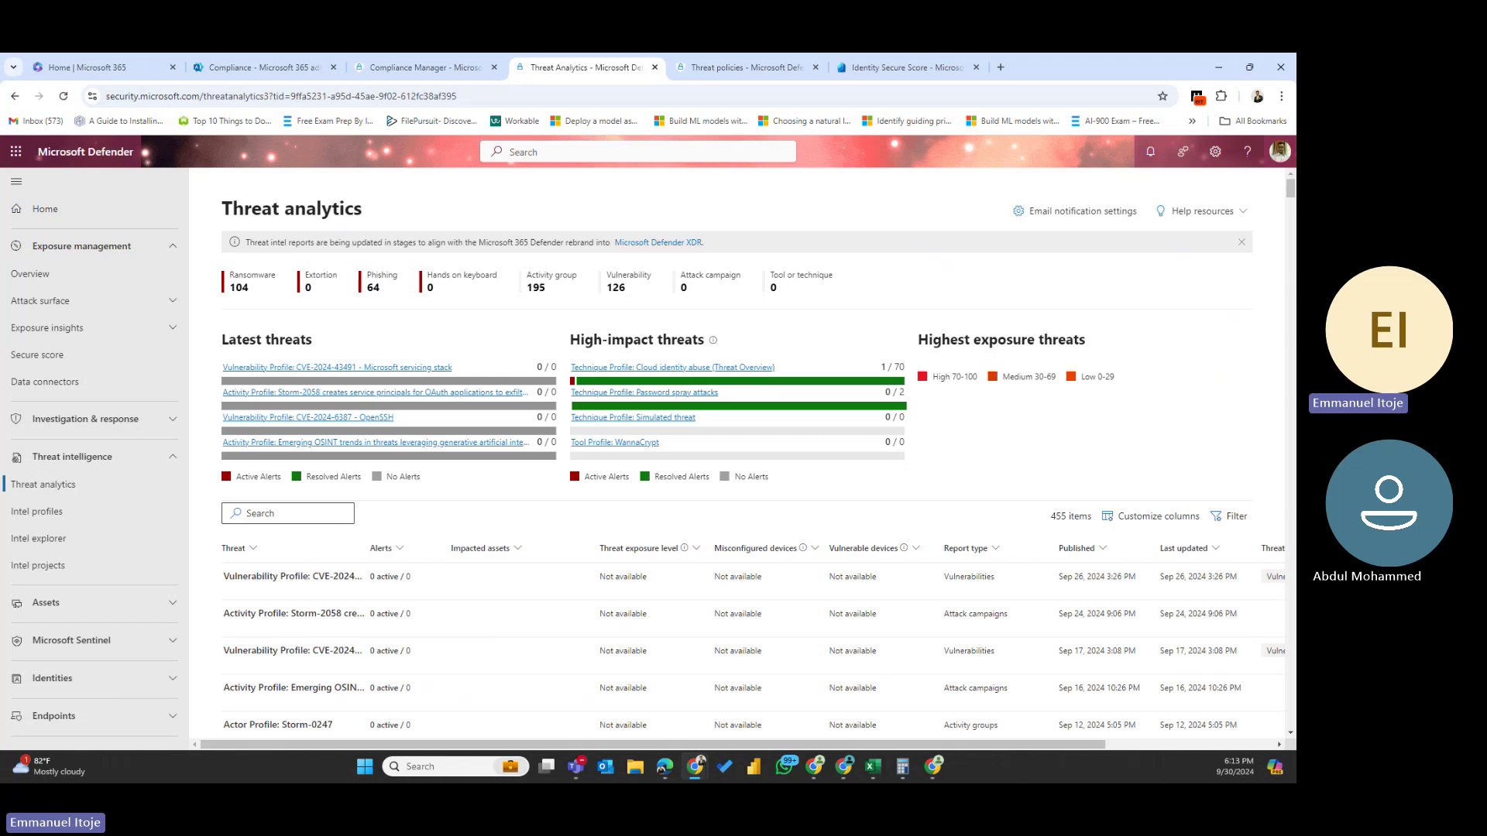
click(103, 456)
click(103, 457)
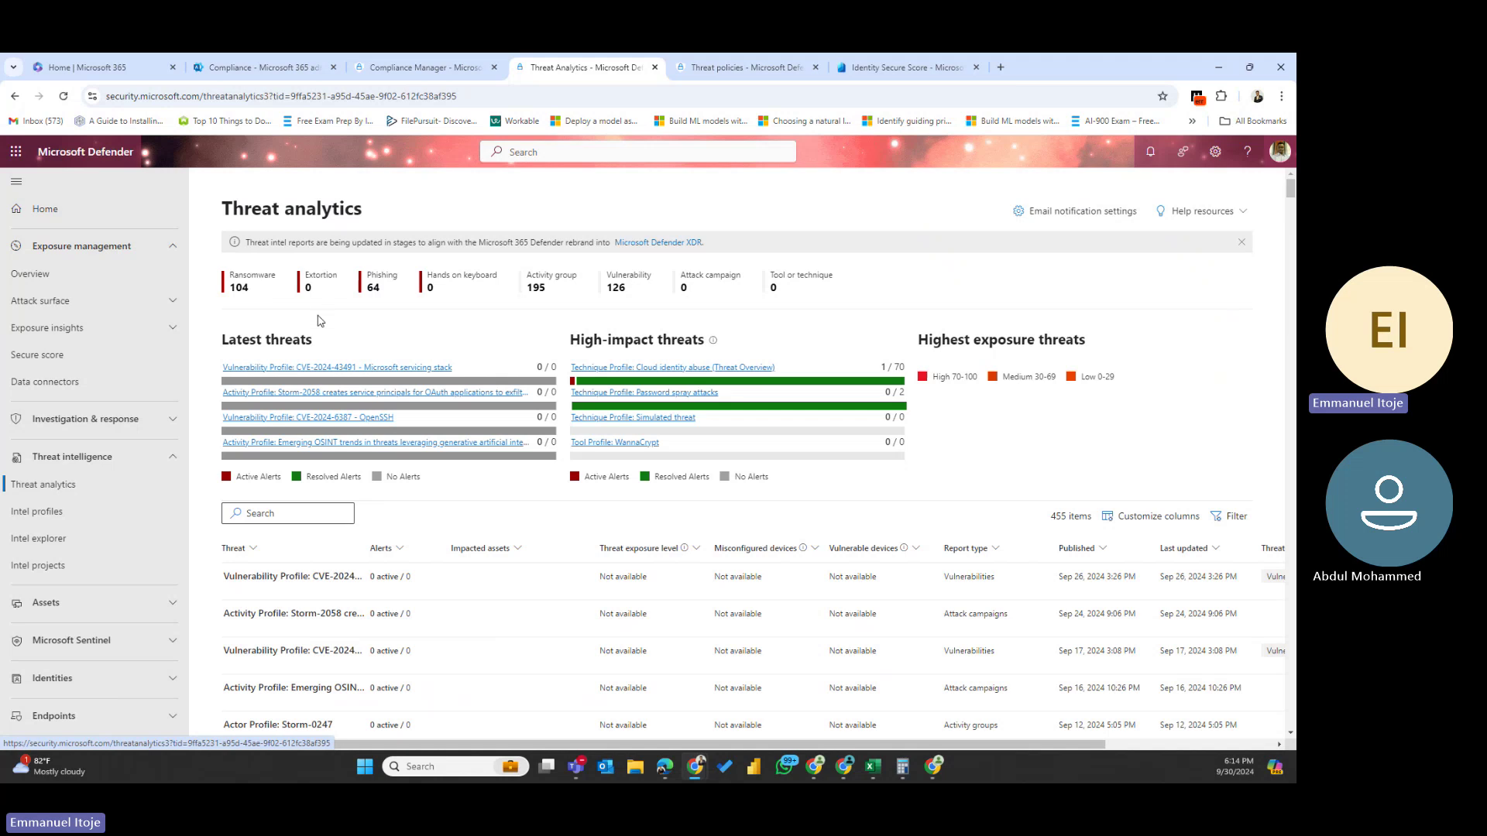
- Highlight the 104 ransomware and 64 phishing threat counts
double_click(242, 290)
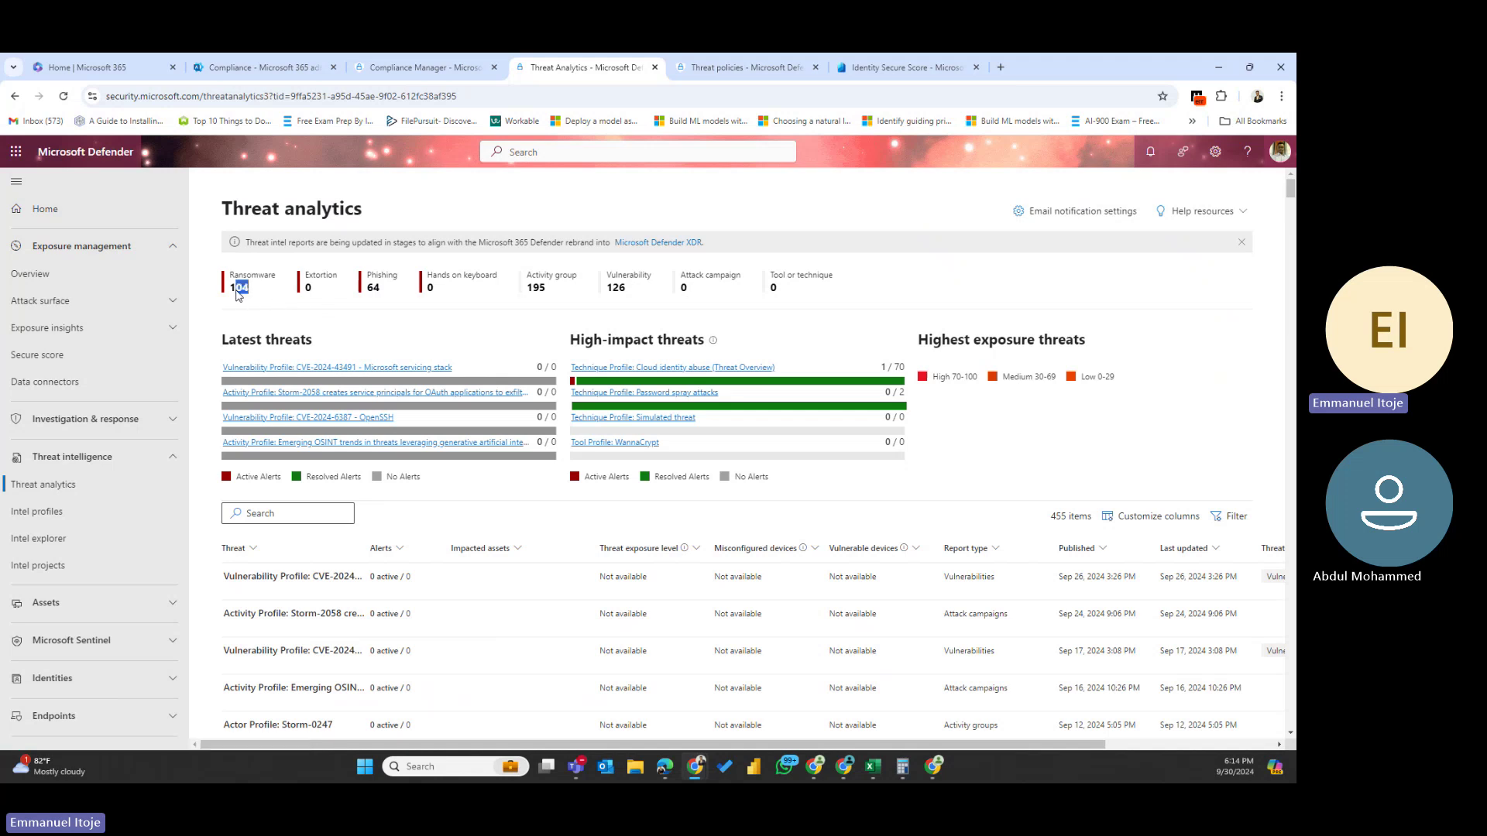
click(319, 285)
drag(390, 290, 361, 288)
click(447, 293)
scroll(511, 597, down, 5)
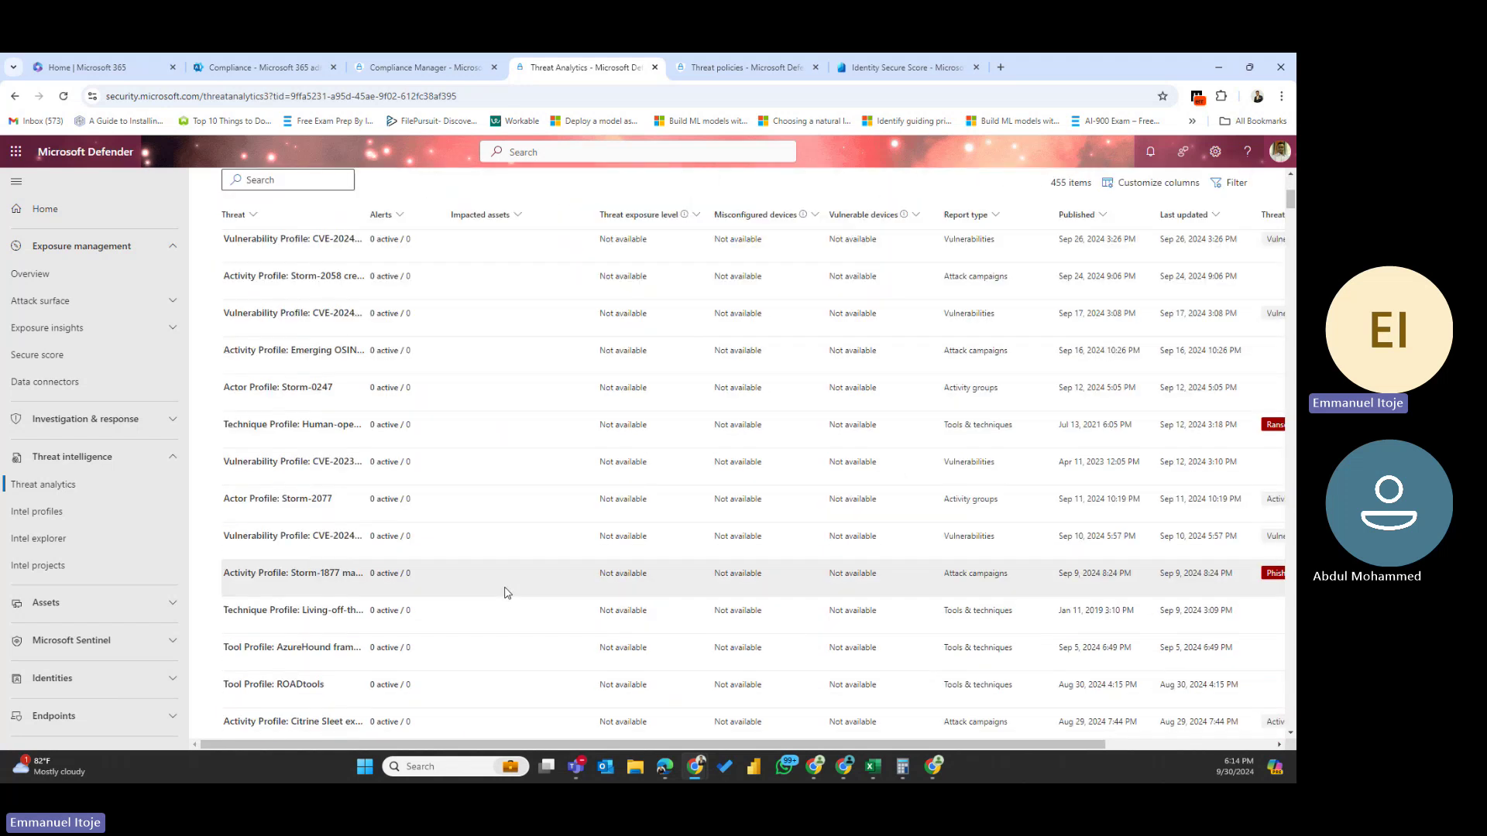
scroll(505, 592, down, 3)
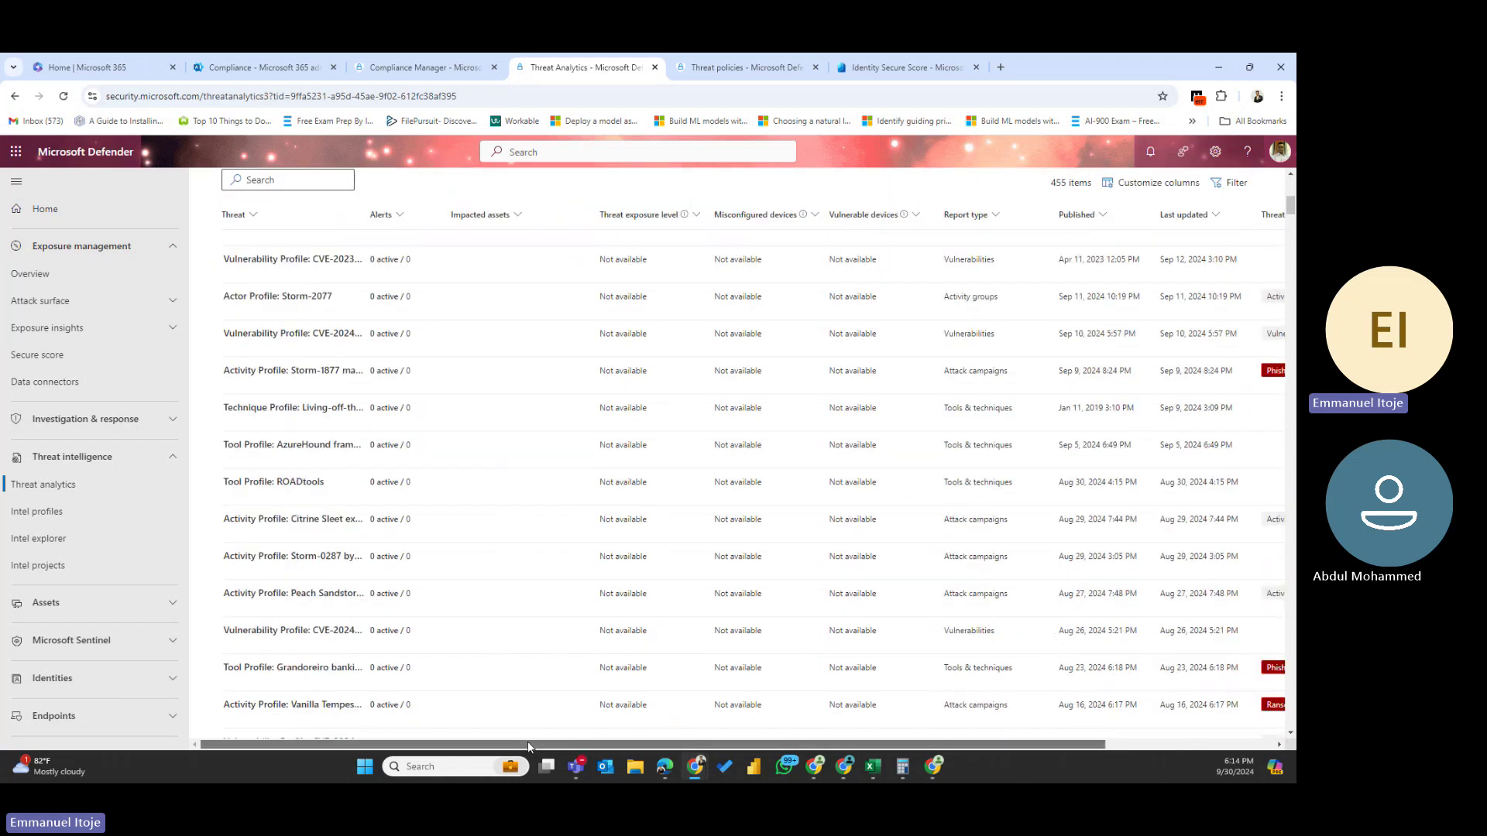
drag(527, 741, 695, 741)
scroll(694, 596, up, 5)
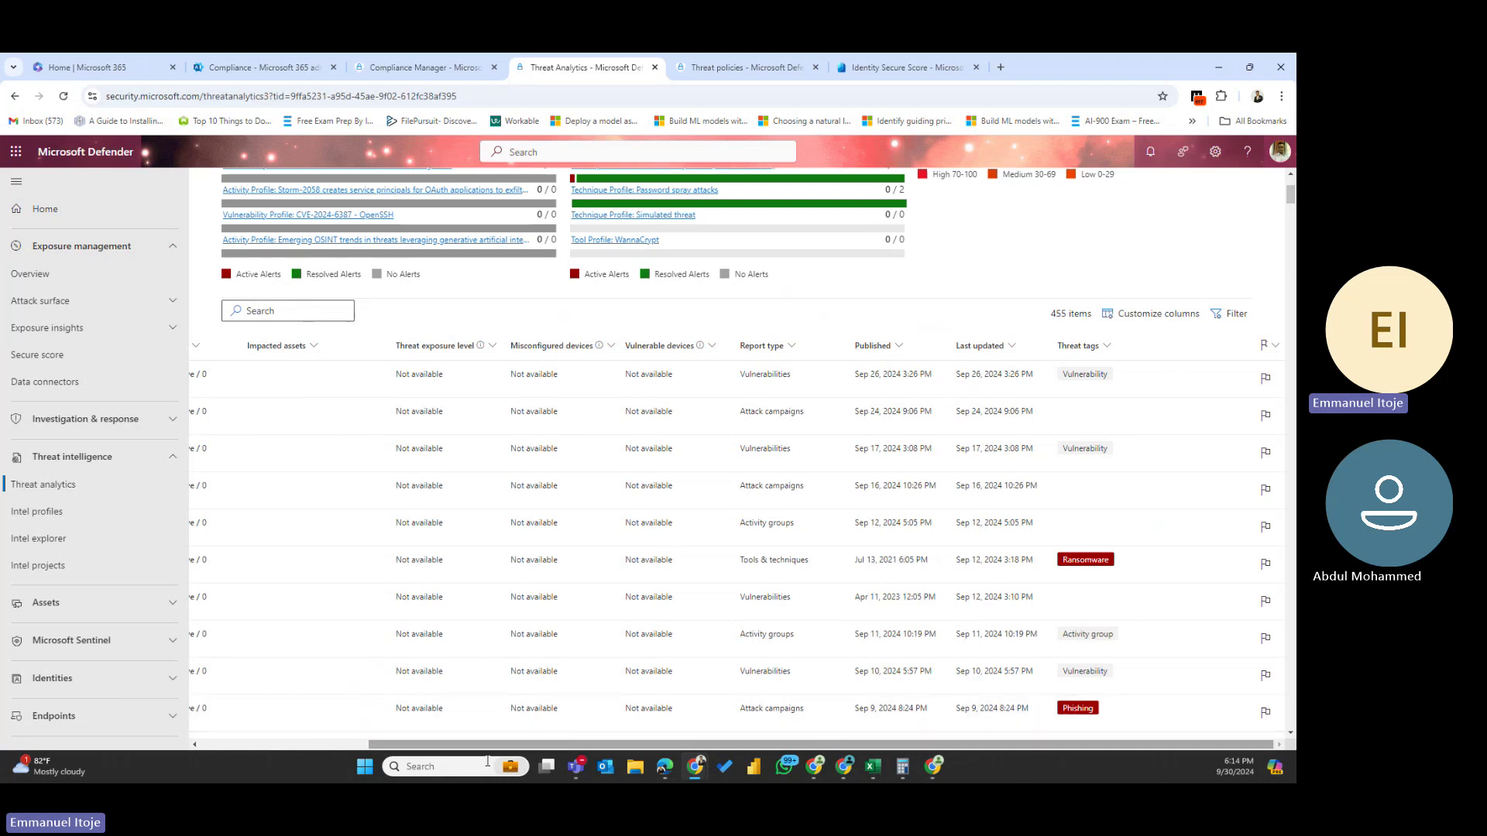
drag(507, 751, 408, 741)
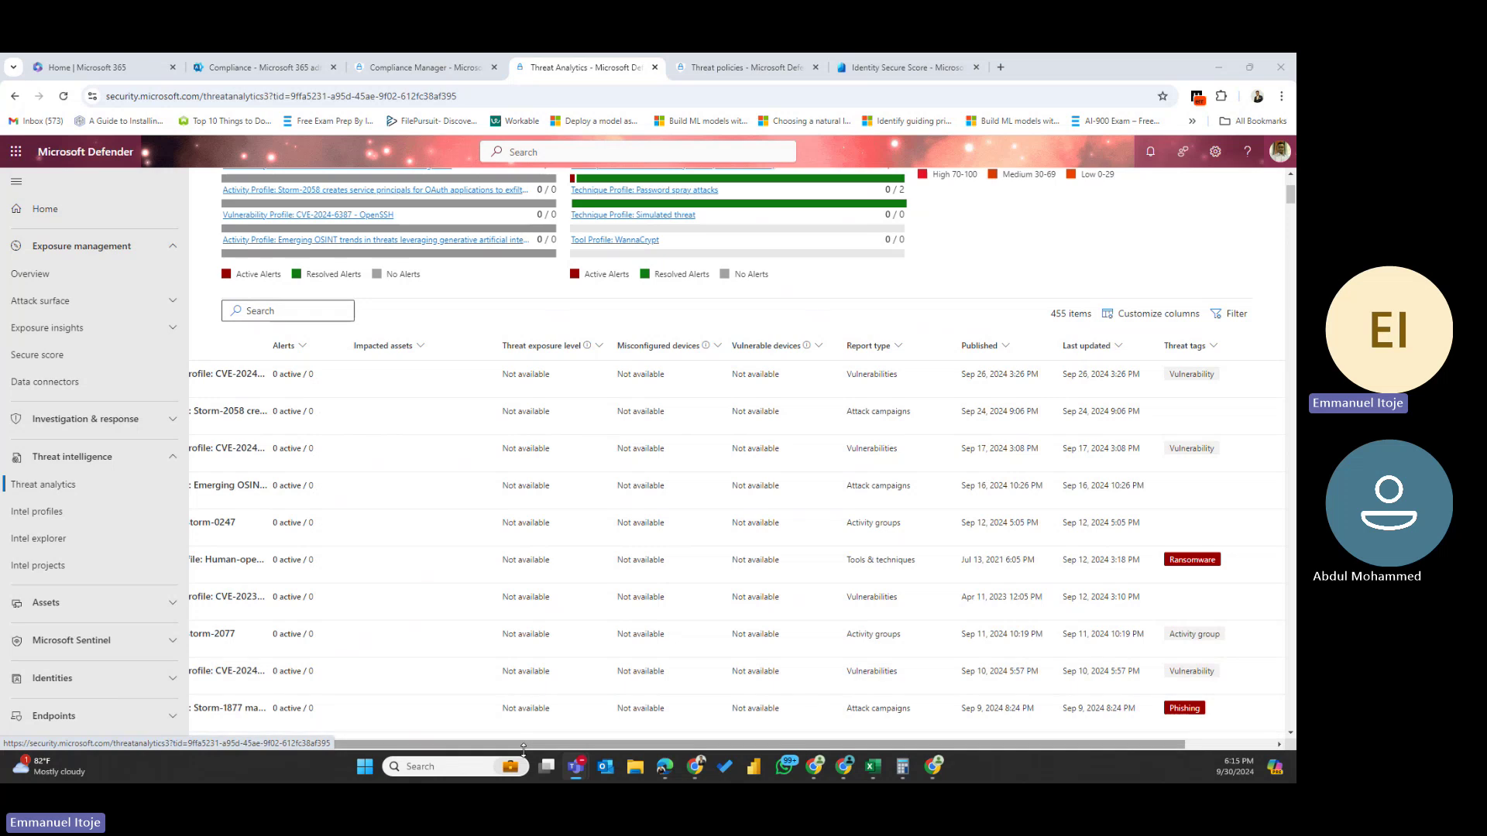
drag(524, 748, 380, 748)
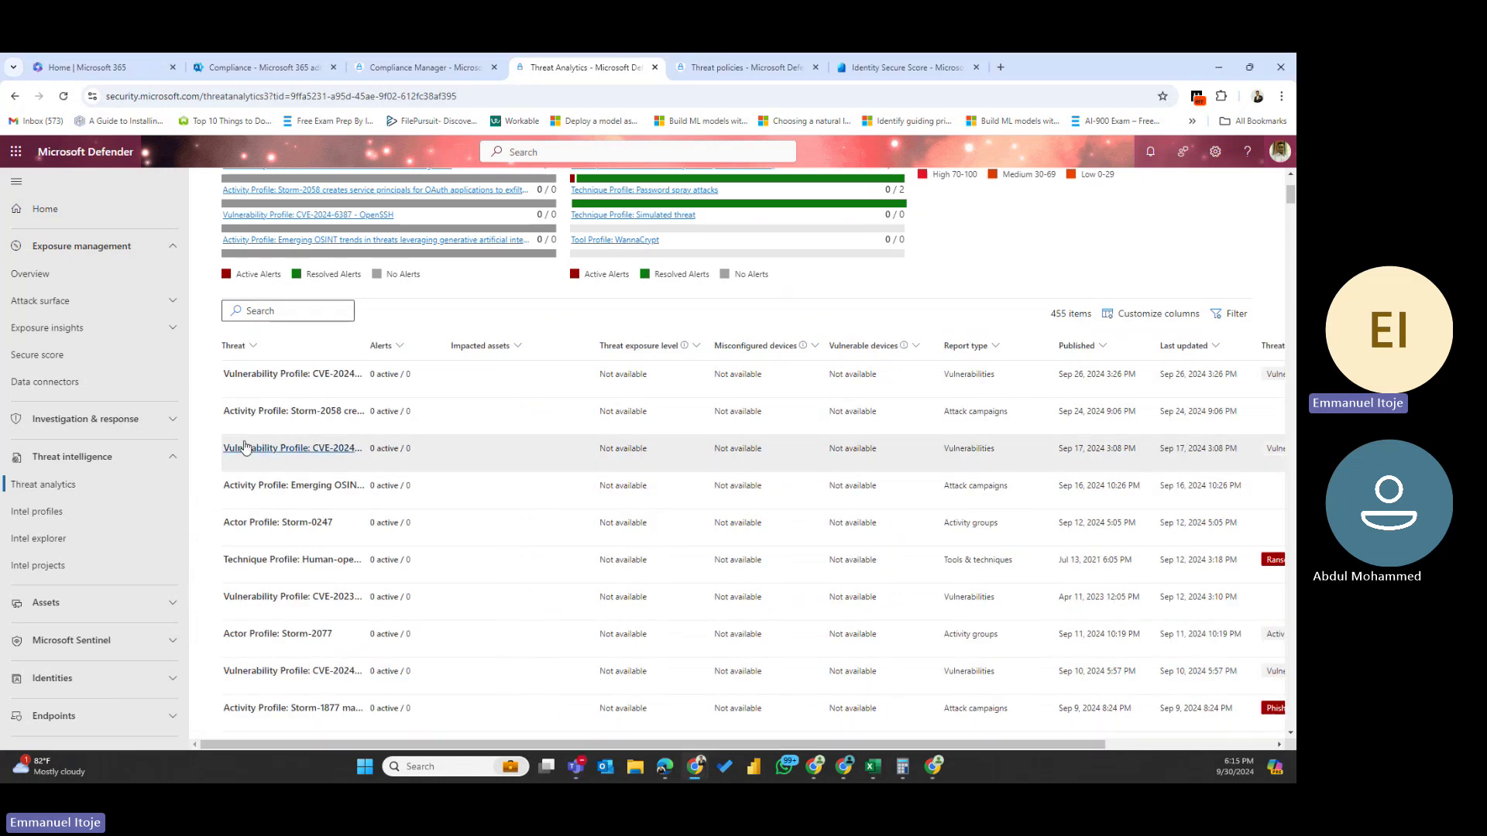
scroll(283, 484, up, 3)
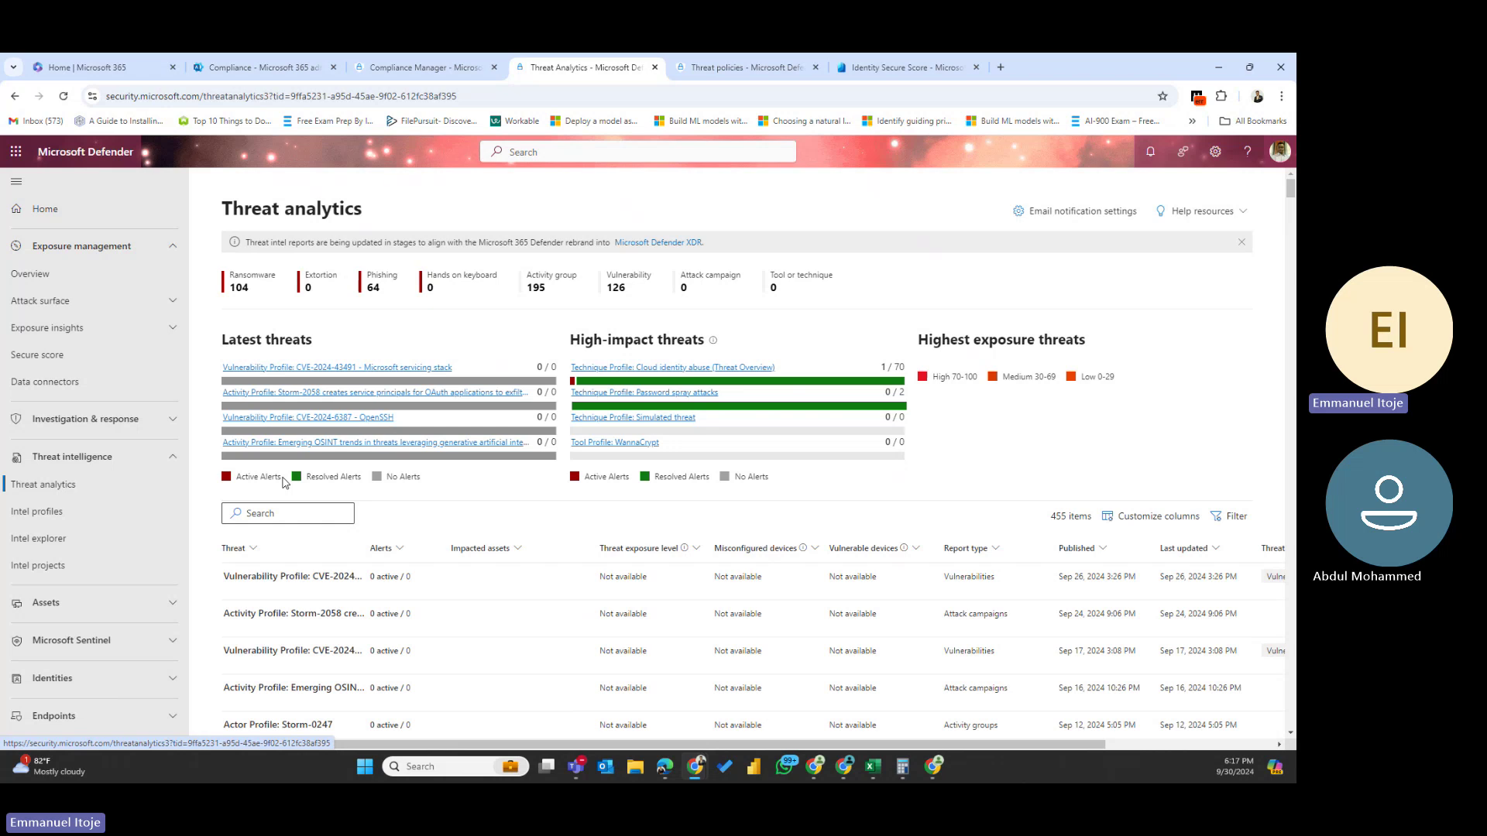
- Open the CVE-2024-43491 – Microsoft servicing stack report from Latest threats
click(352, 370)
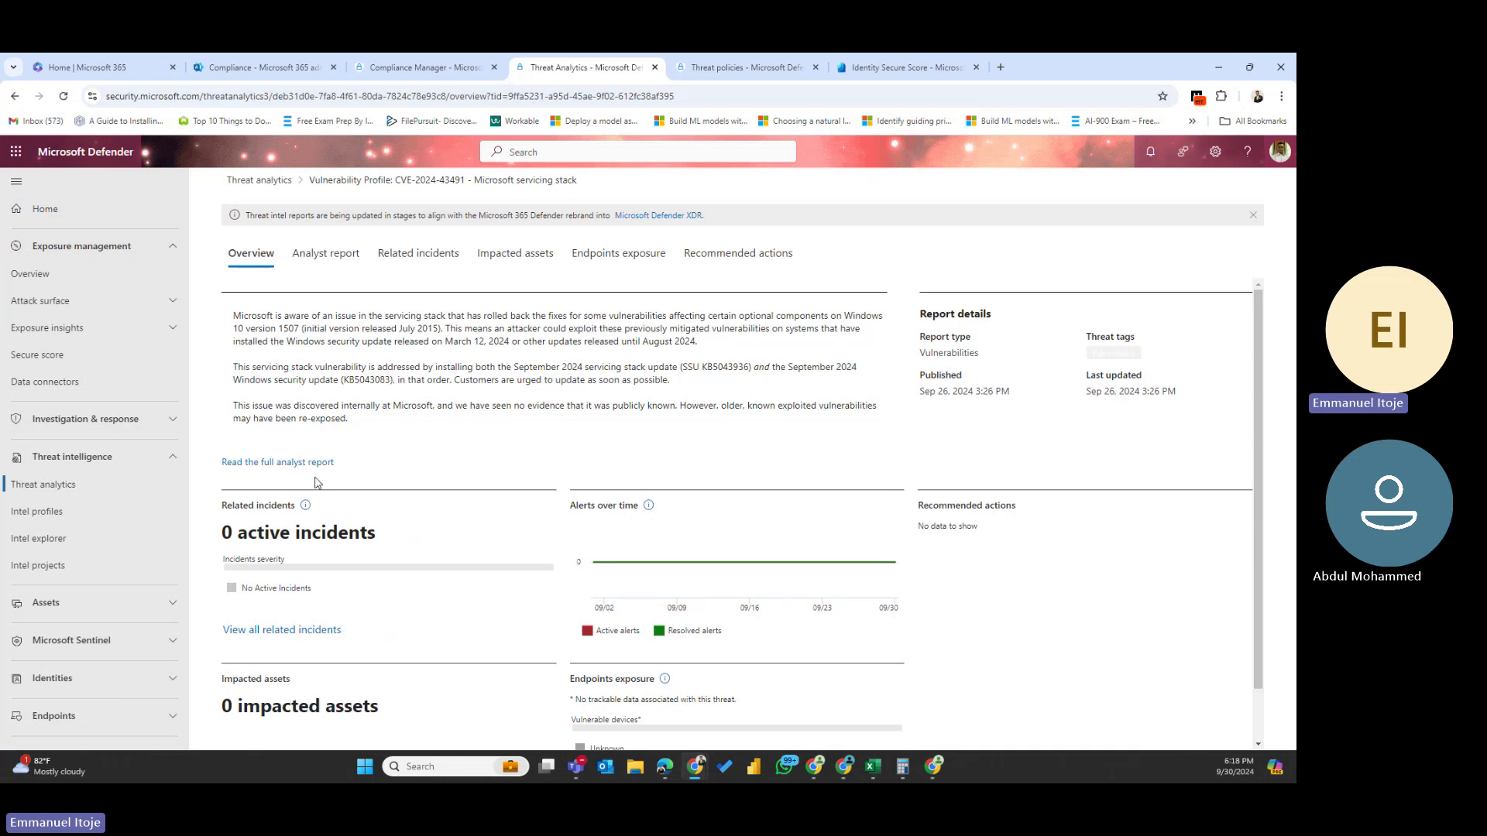
- Scroll the CVE-2024-43491 overview, highlighting the report text and the 0 impacted assets figure
scroll(393, 509, down, 1)
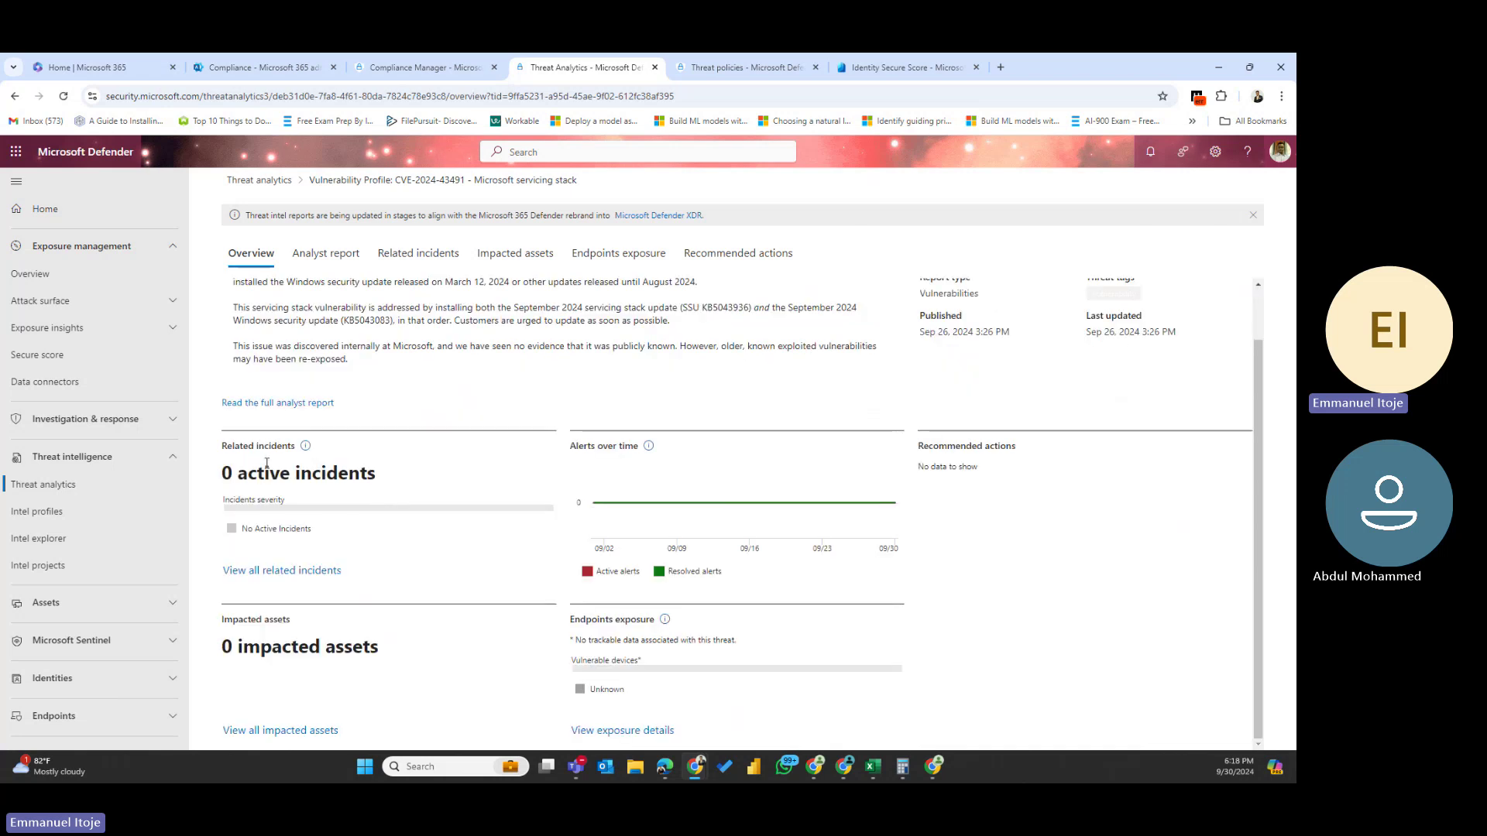
drag(371, 483, 175, 486)
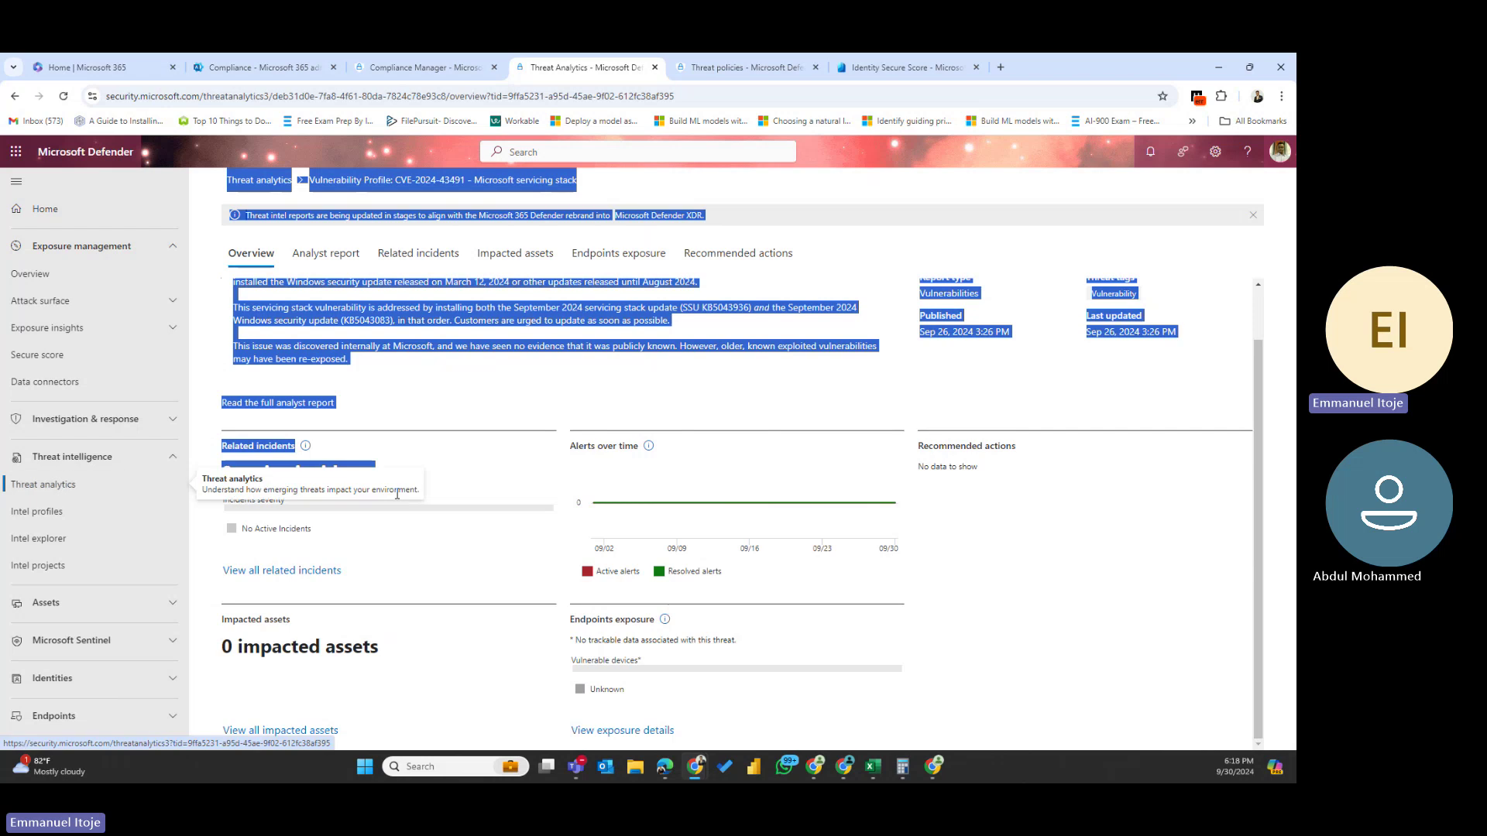
click(397, 494)
drag(378, 647, 214, 662)
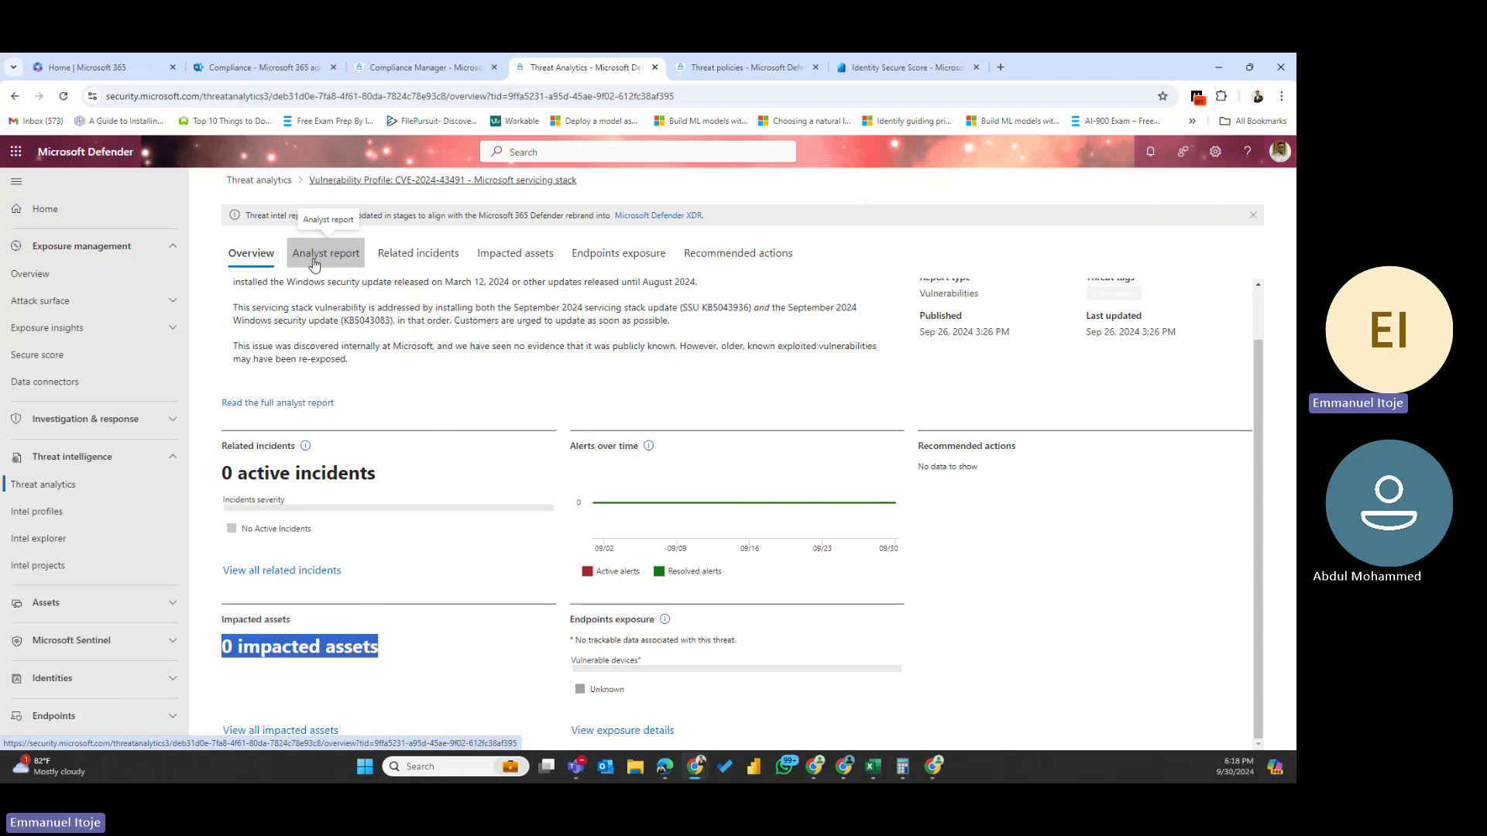
scroll(339, 350, up, 2)
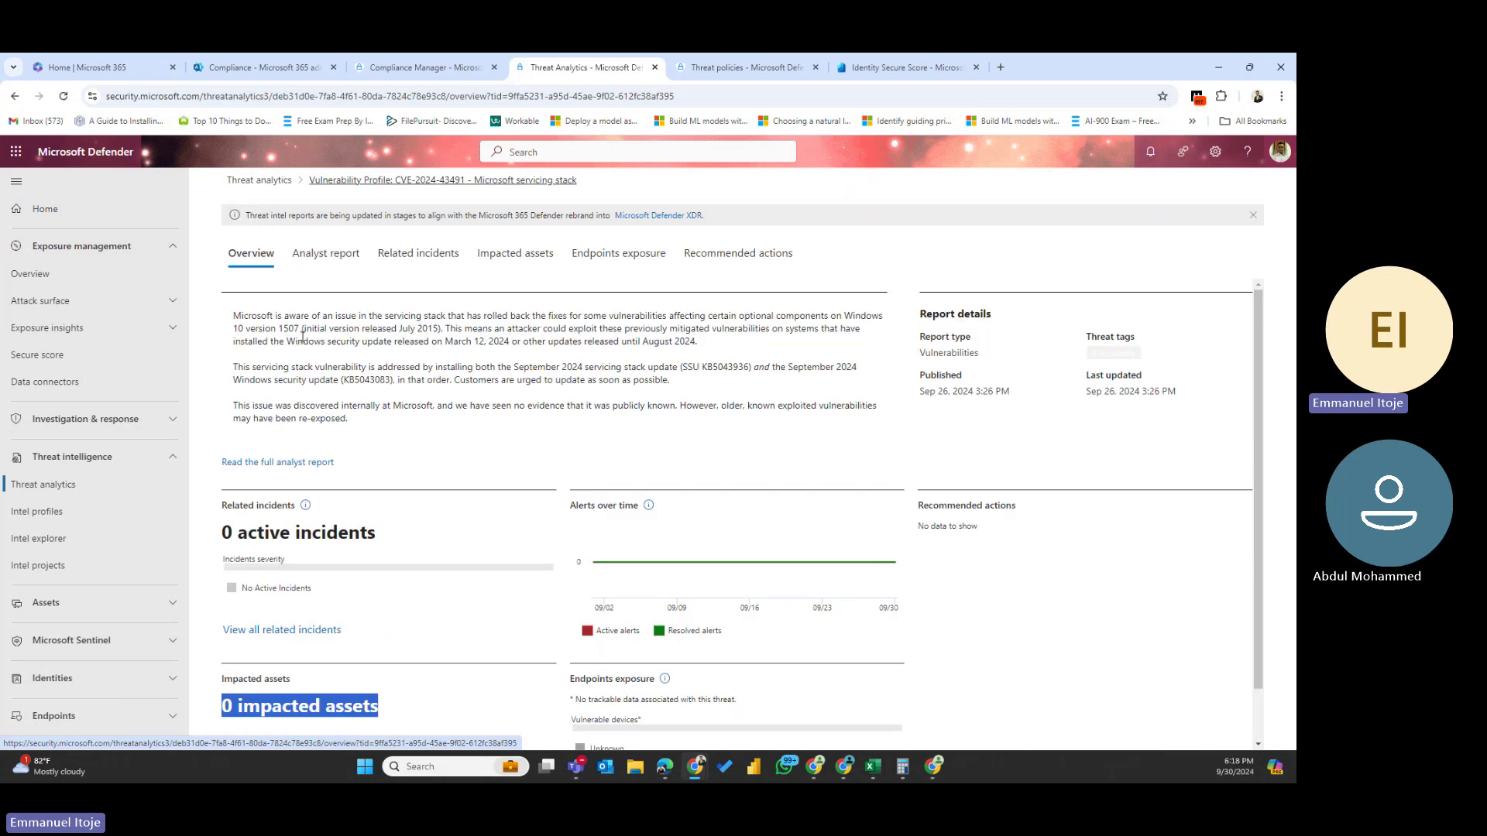
- Go back to the Threat analytics dashboard via its breadcrumb
click(259, 186)
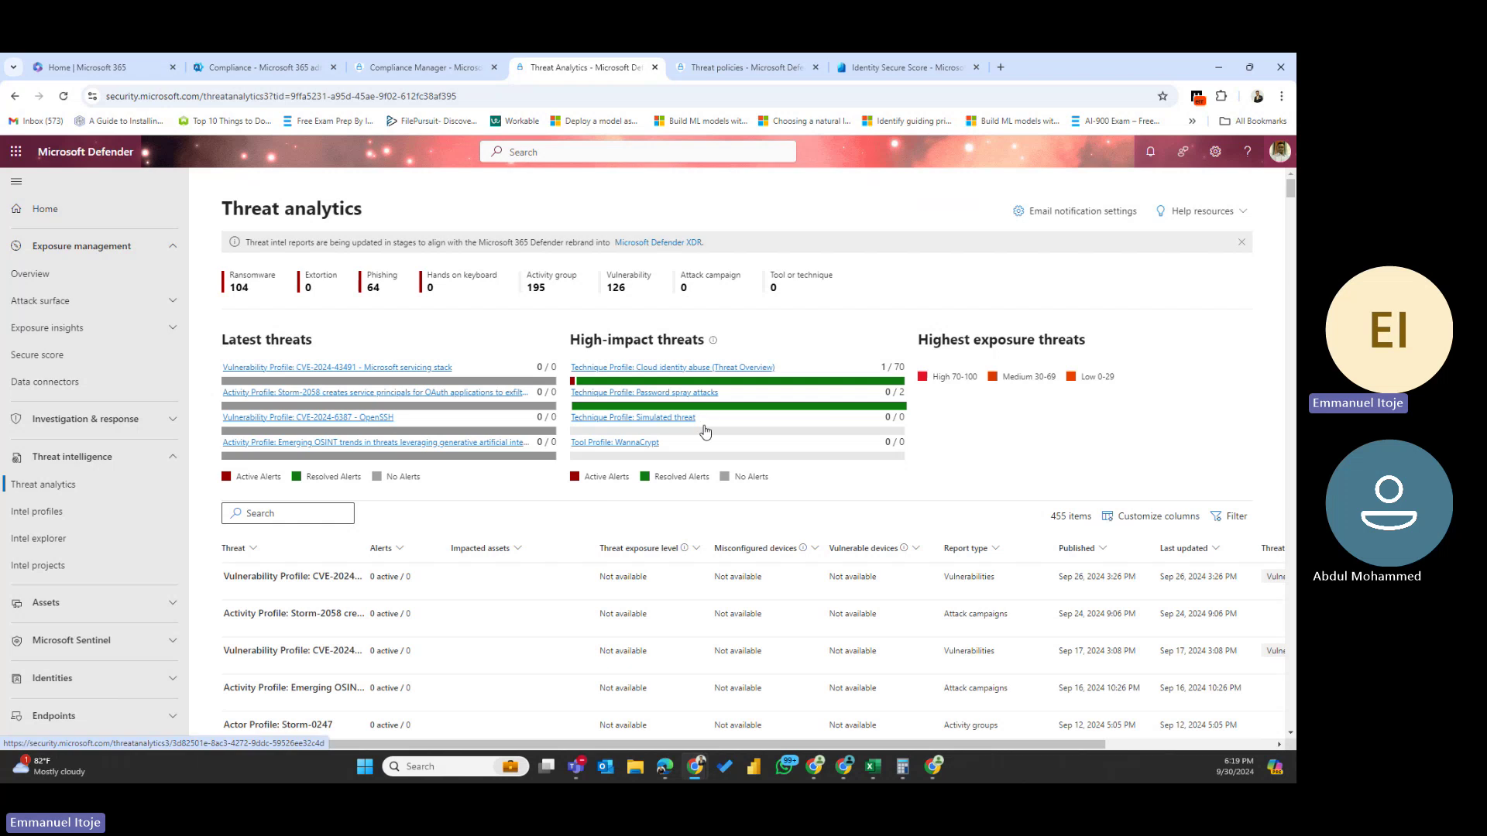
- Open the Cloud identity abuse technique profile and highlight its 1 active incident
click(711, 369)
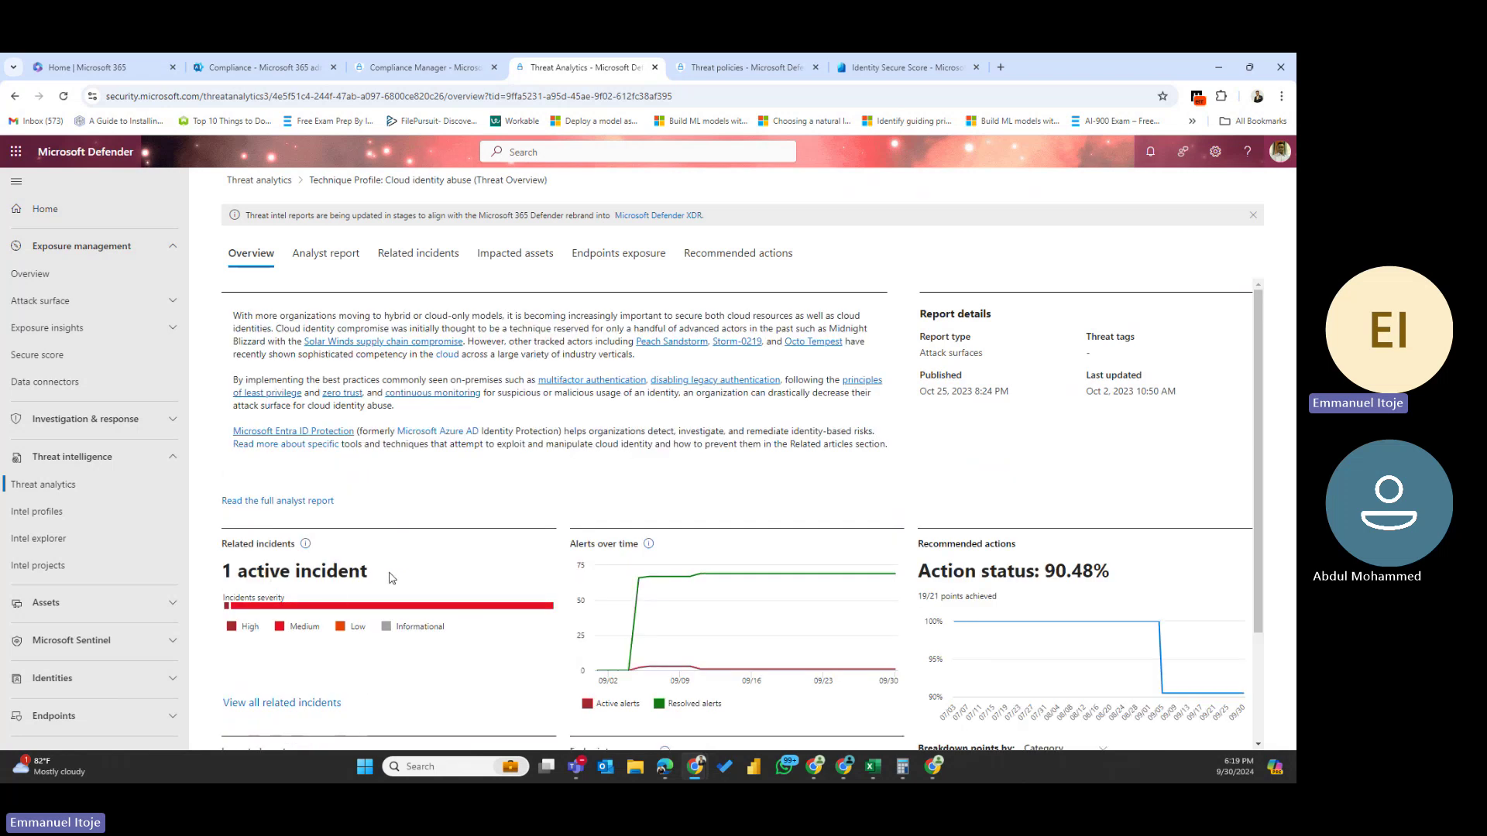
drag(364, 572, 210, 572)
scroll(306, 596, down, 2)
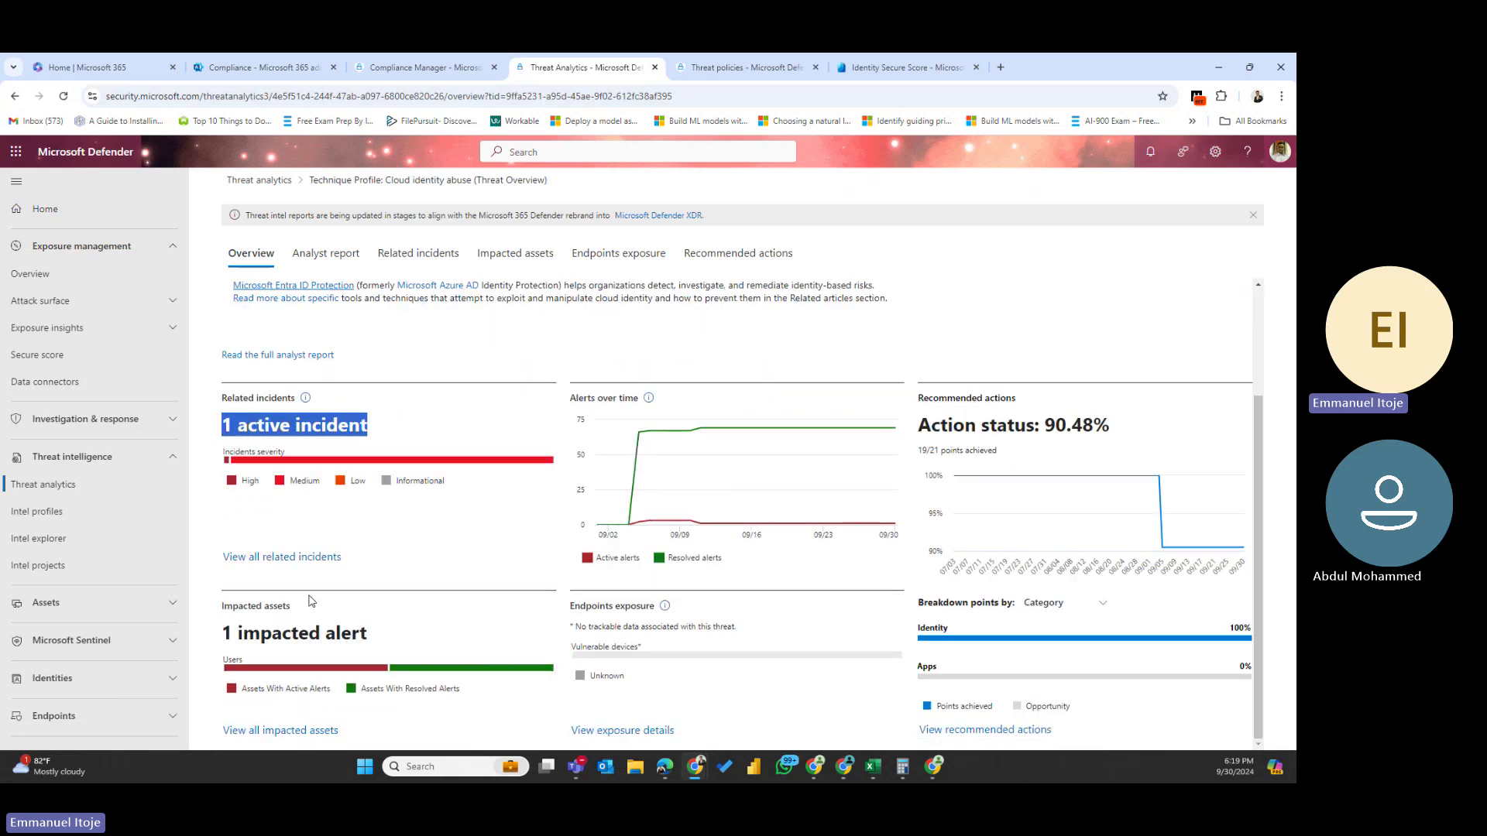
- List all related incidents over a 6 Months range, then return to the overview
click(283, 558)
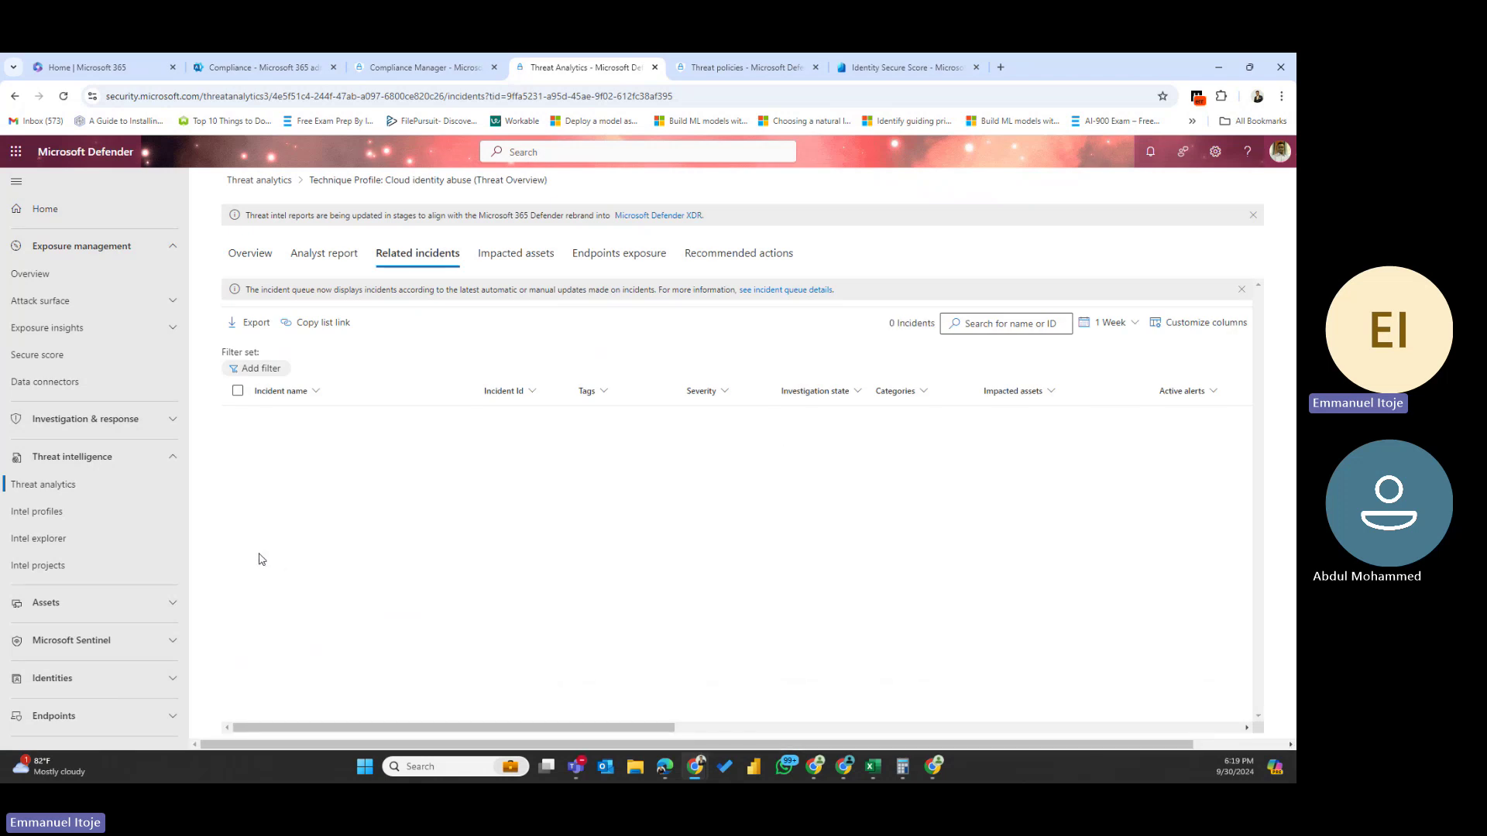
click(1131, 325)
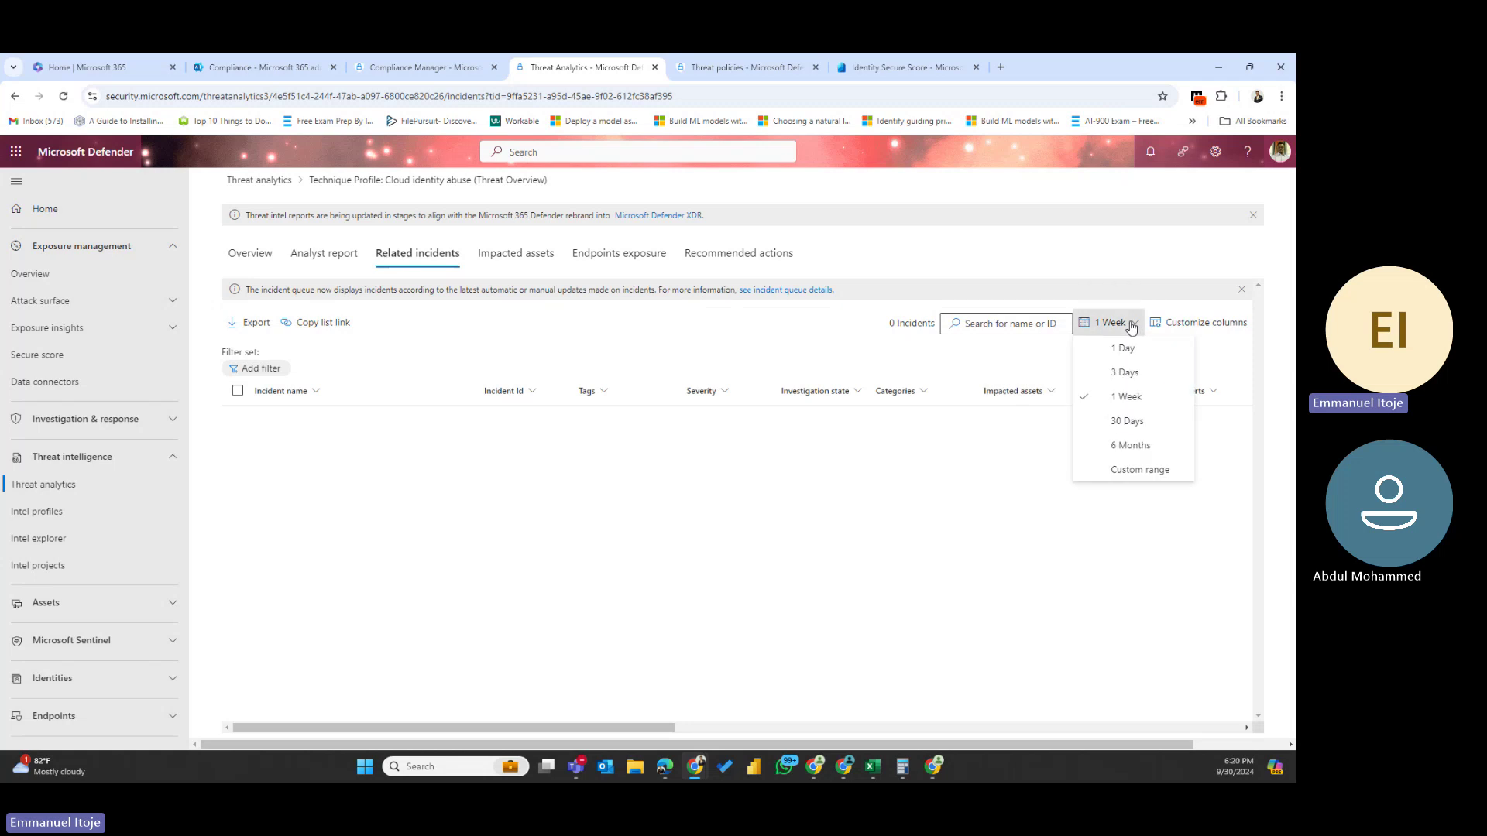
click(1118, 449)
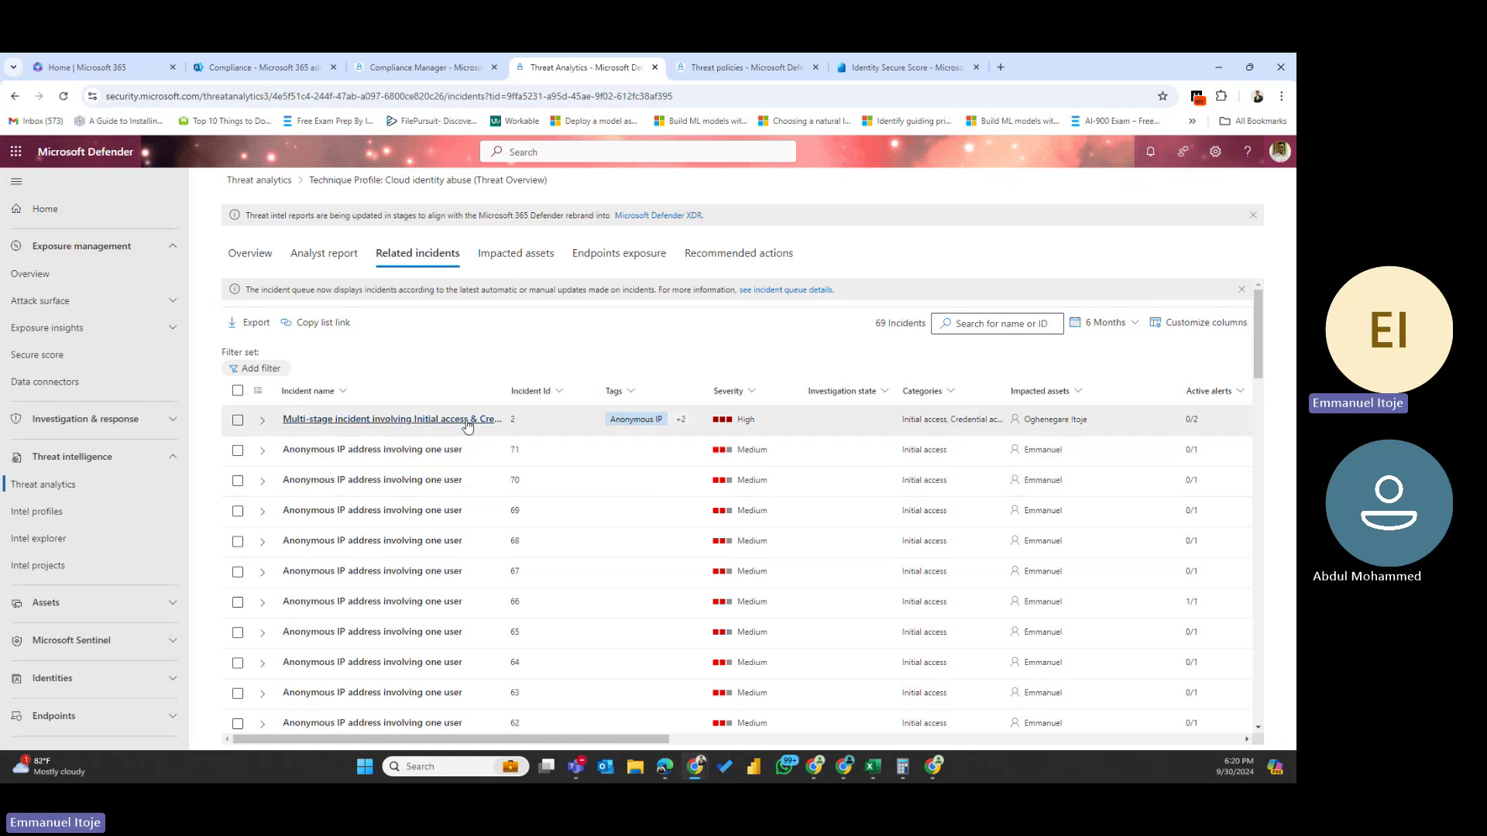
click(381, 180)
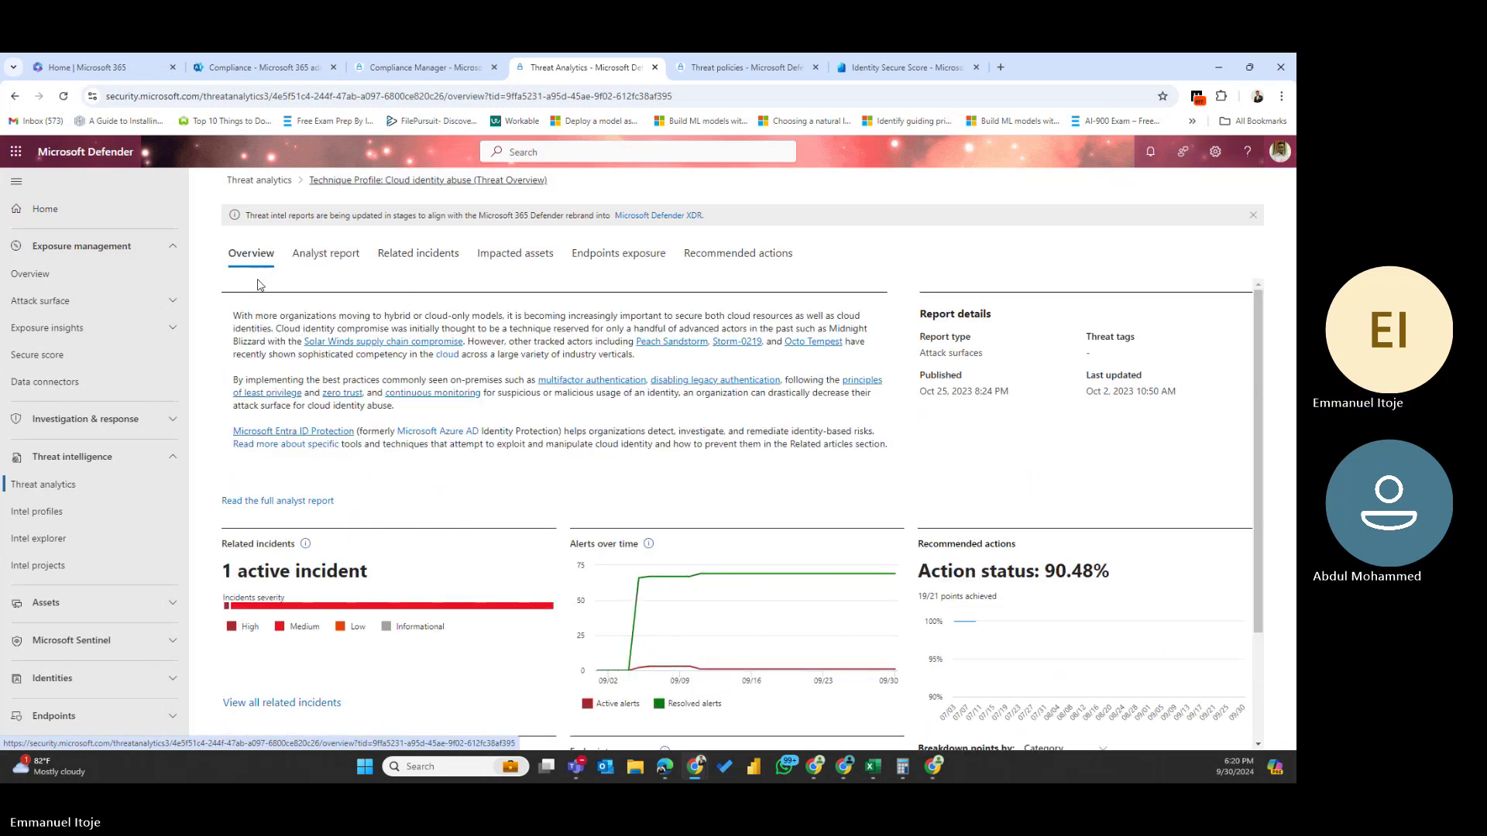
- Open the Password spray attacks technique profile and highlight its summary and incident figures
click(263, 182)
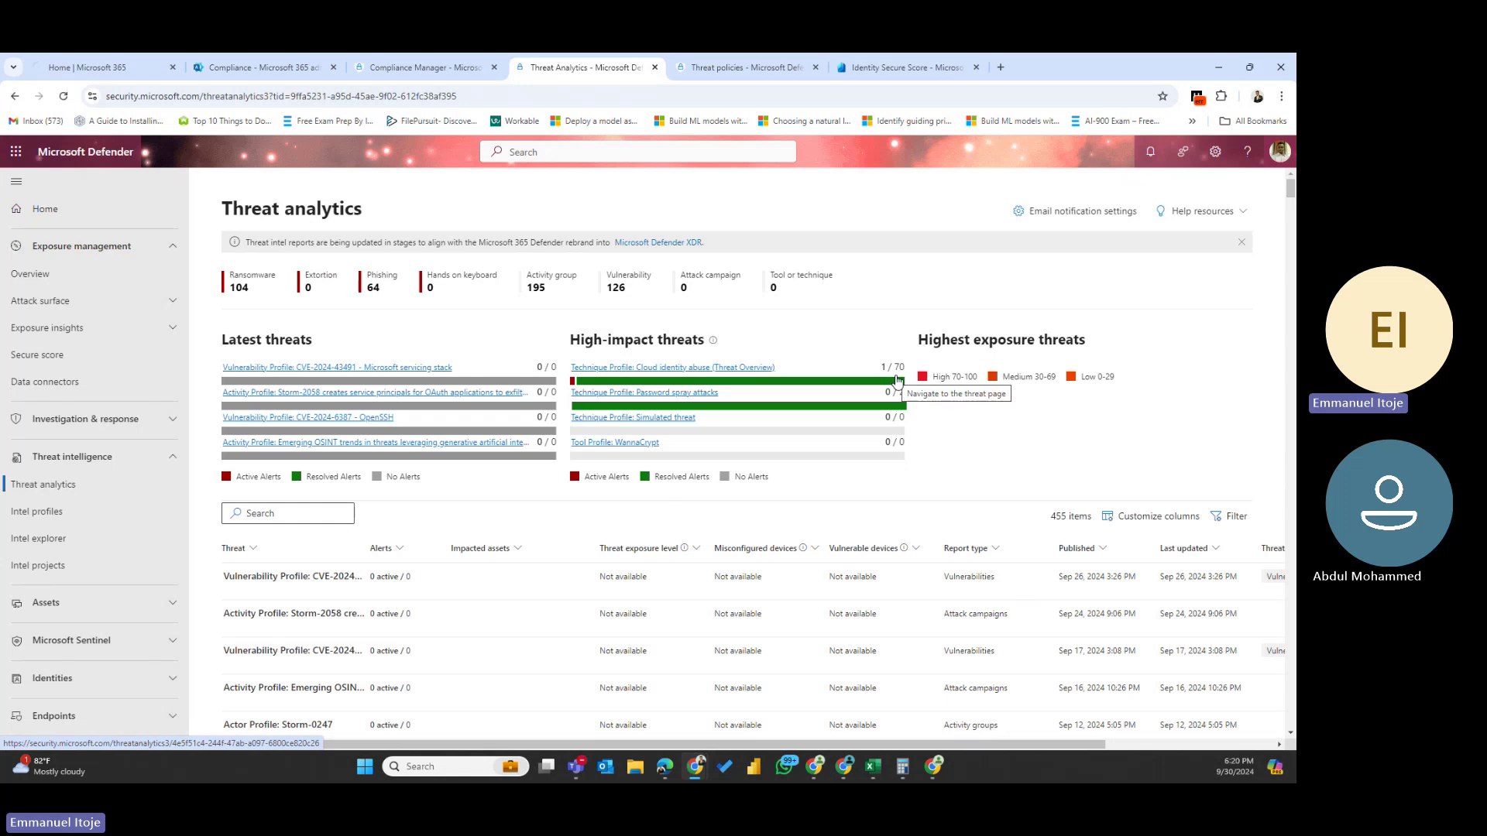
click(690, 394)
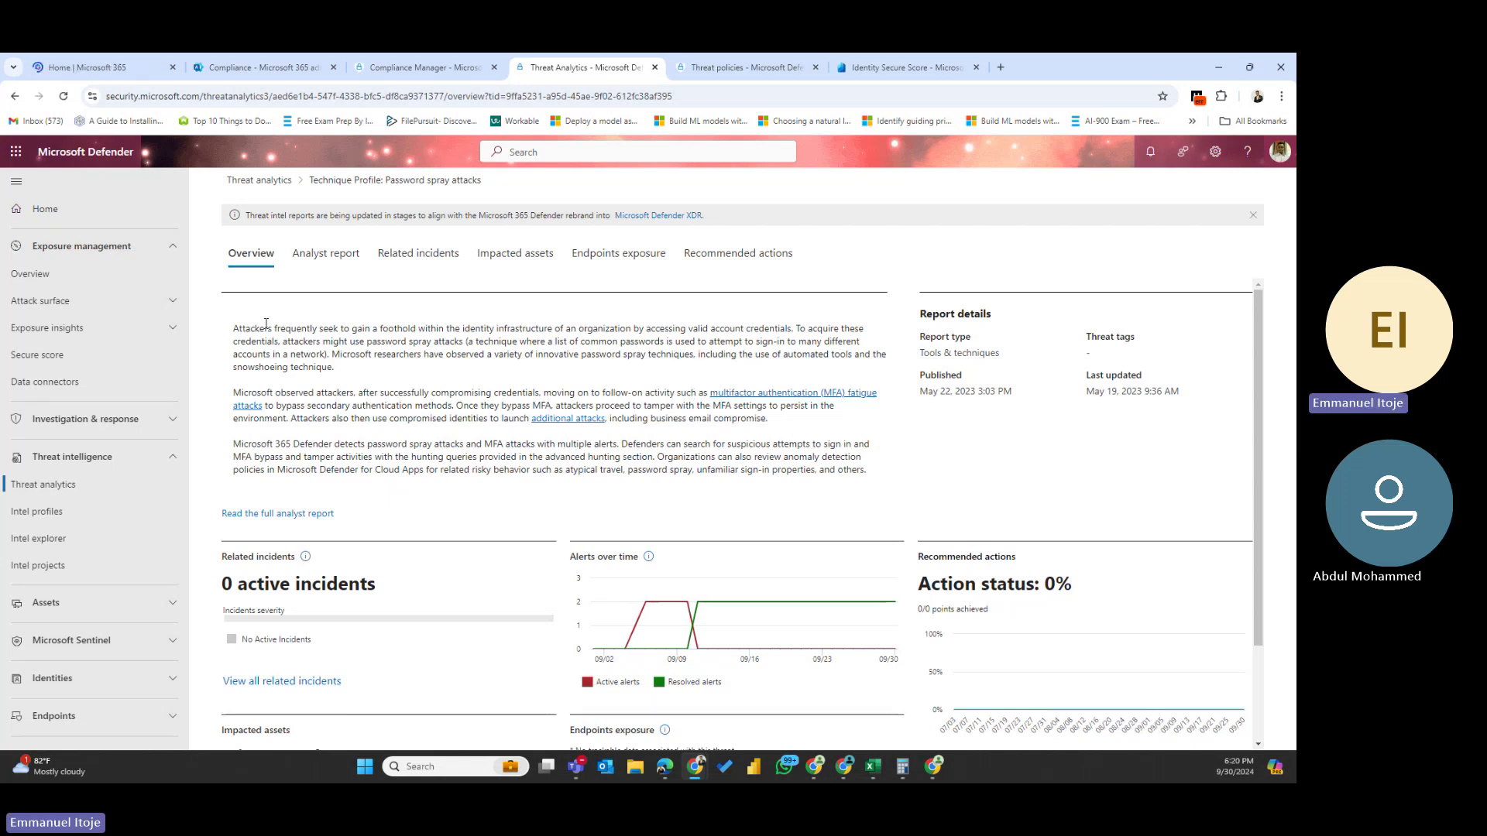
drag(265, 324, 694, 505)
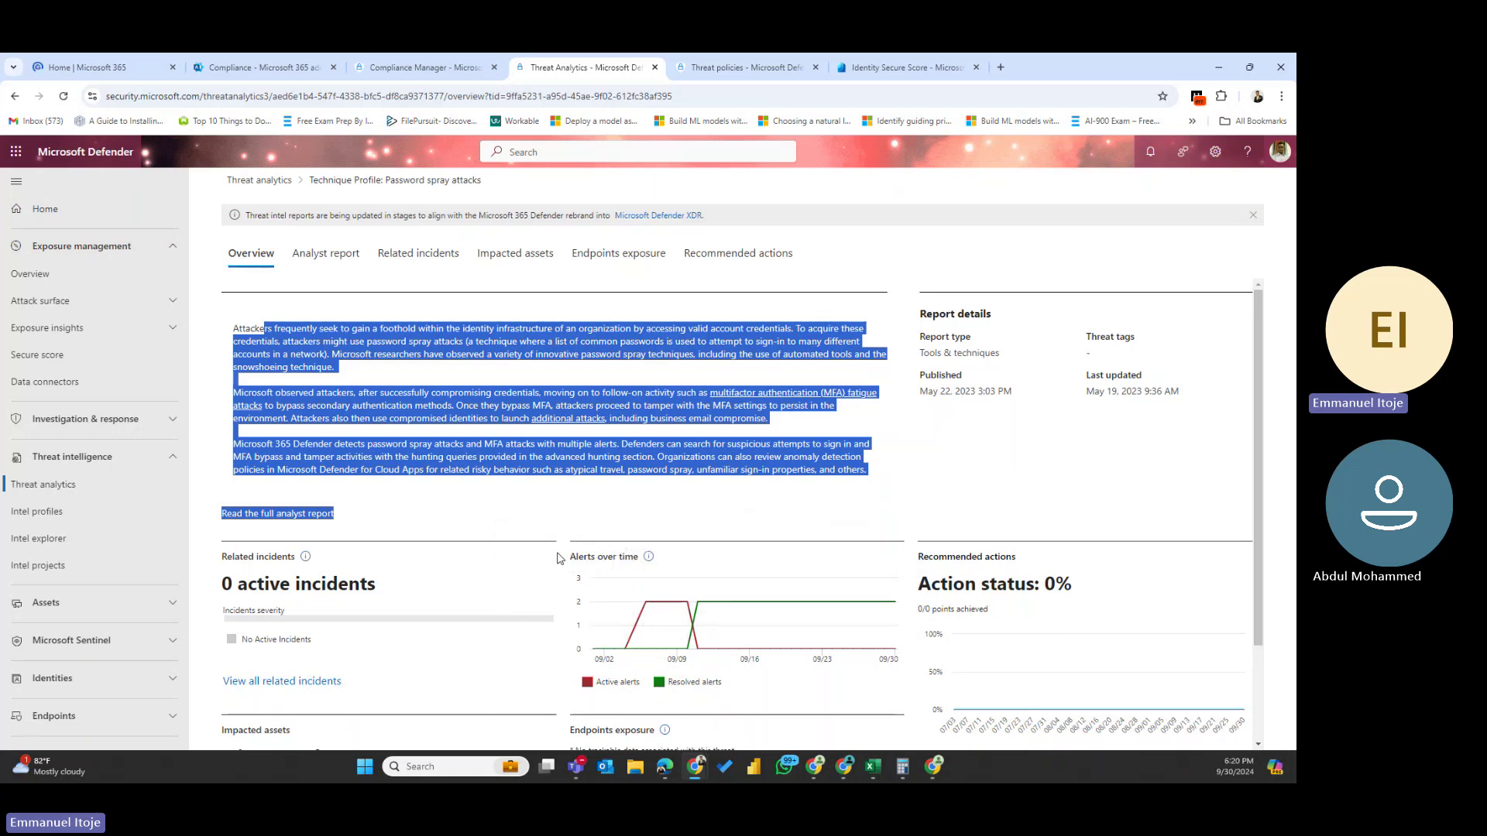
drag(564, 562, 781, 673)
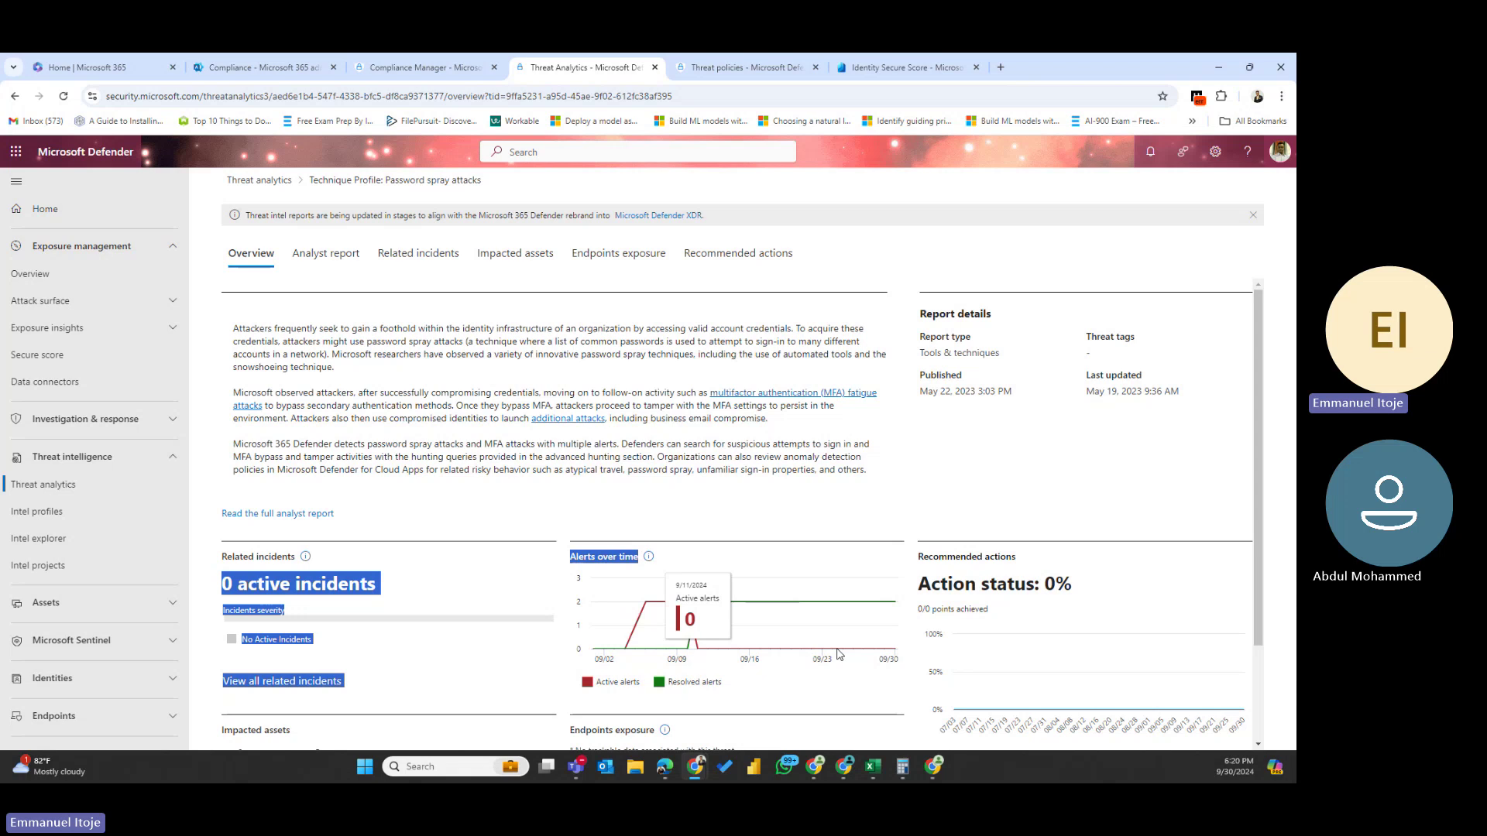
- Return to the Threat analytics dashboard listing 455 threat reports
click(258, 182)
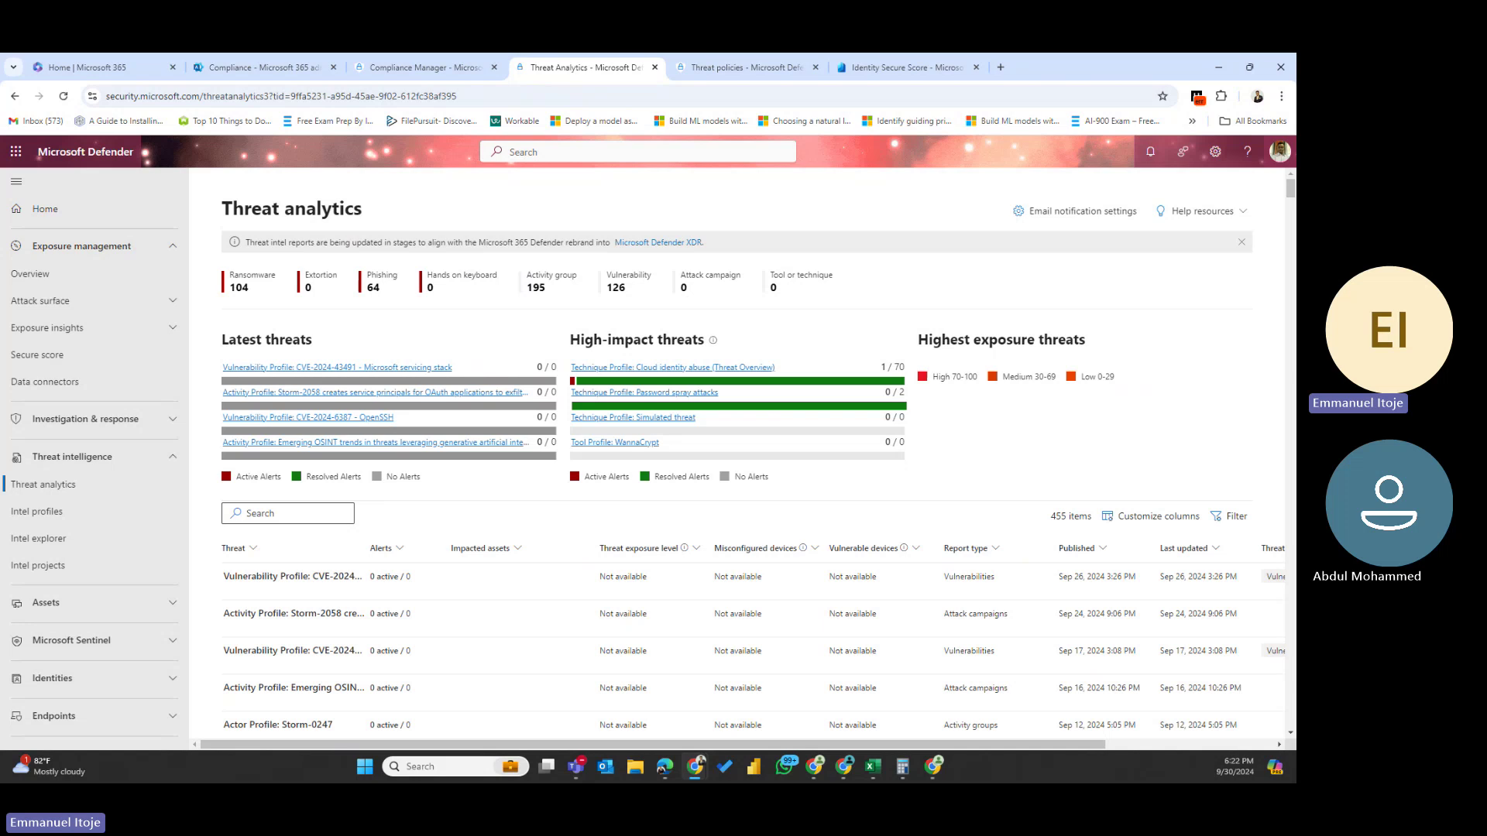
- Reopen the Cloud identity abuse threat report
mouse_move(736, 384)
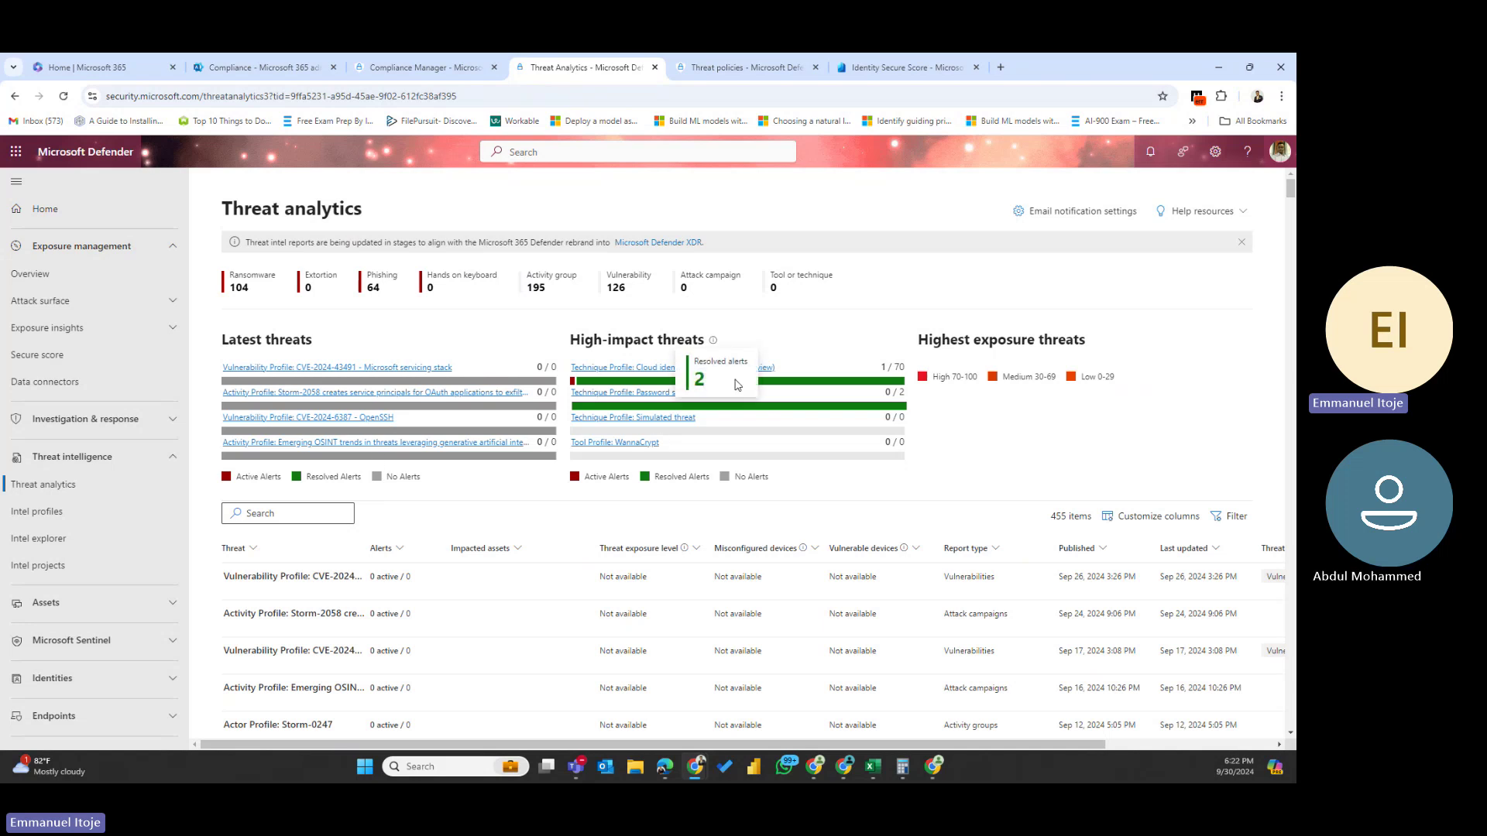
click(638, 368)
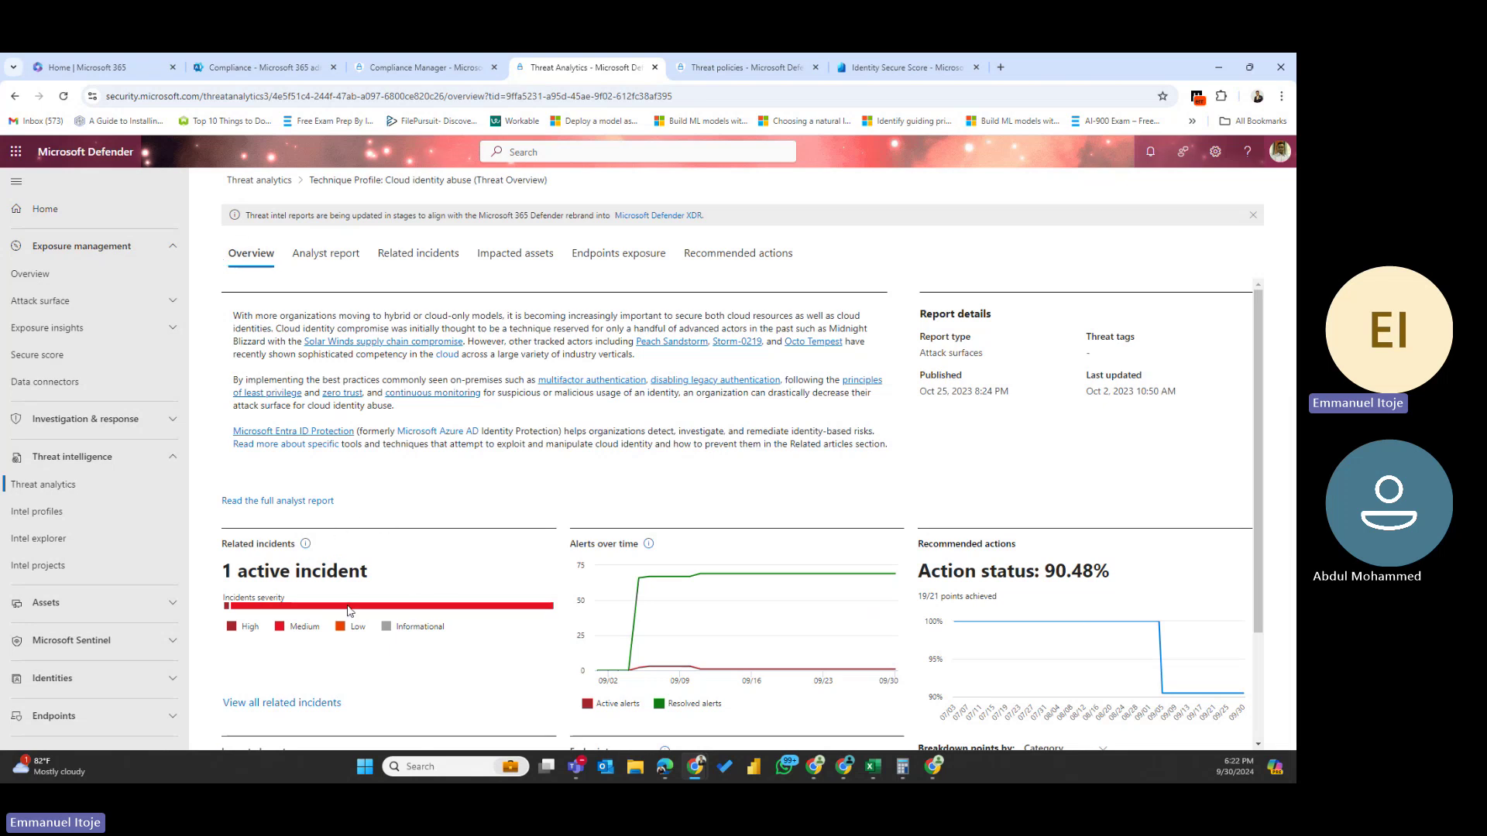
- Highlight the report's published and last updated dates, then view its related incidents
mouse_move(438, 602)
drag(1016, 395, 921, 394)
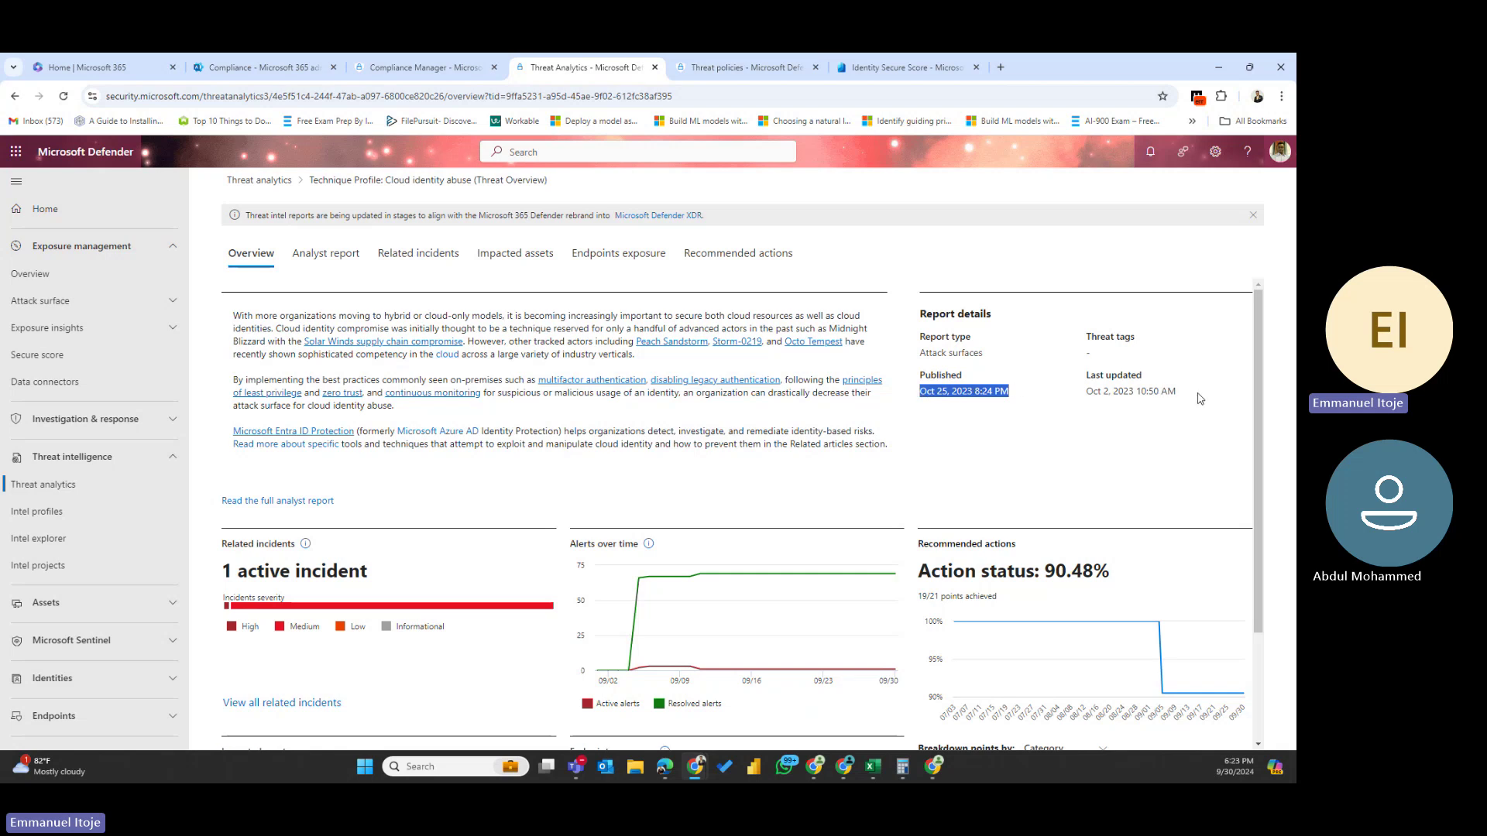
drag(1200, 398, 1069, 401)
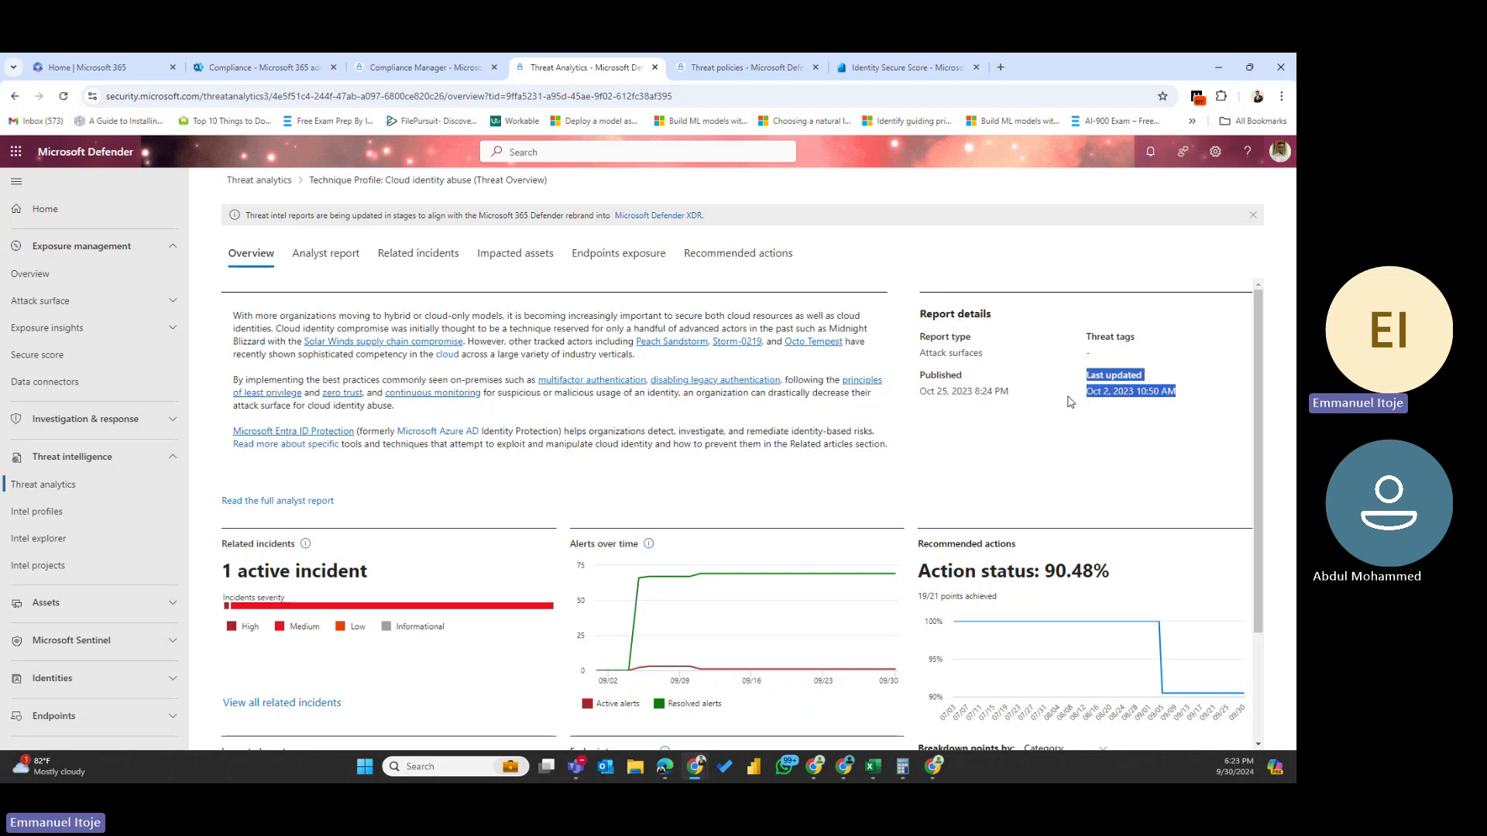
click(1121, 391)
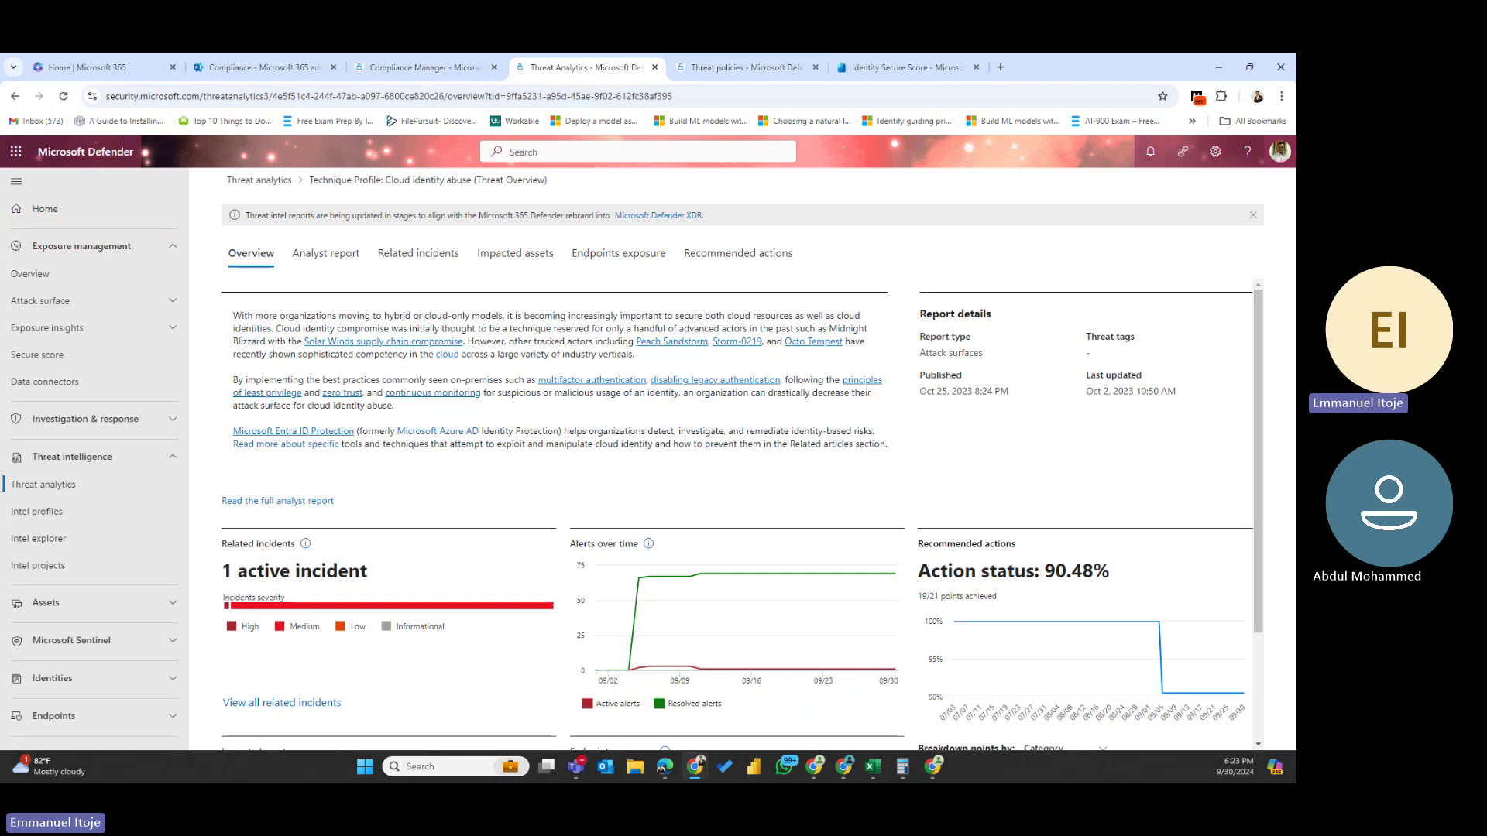
scroll(805, 612, down, 2)
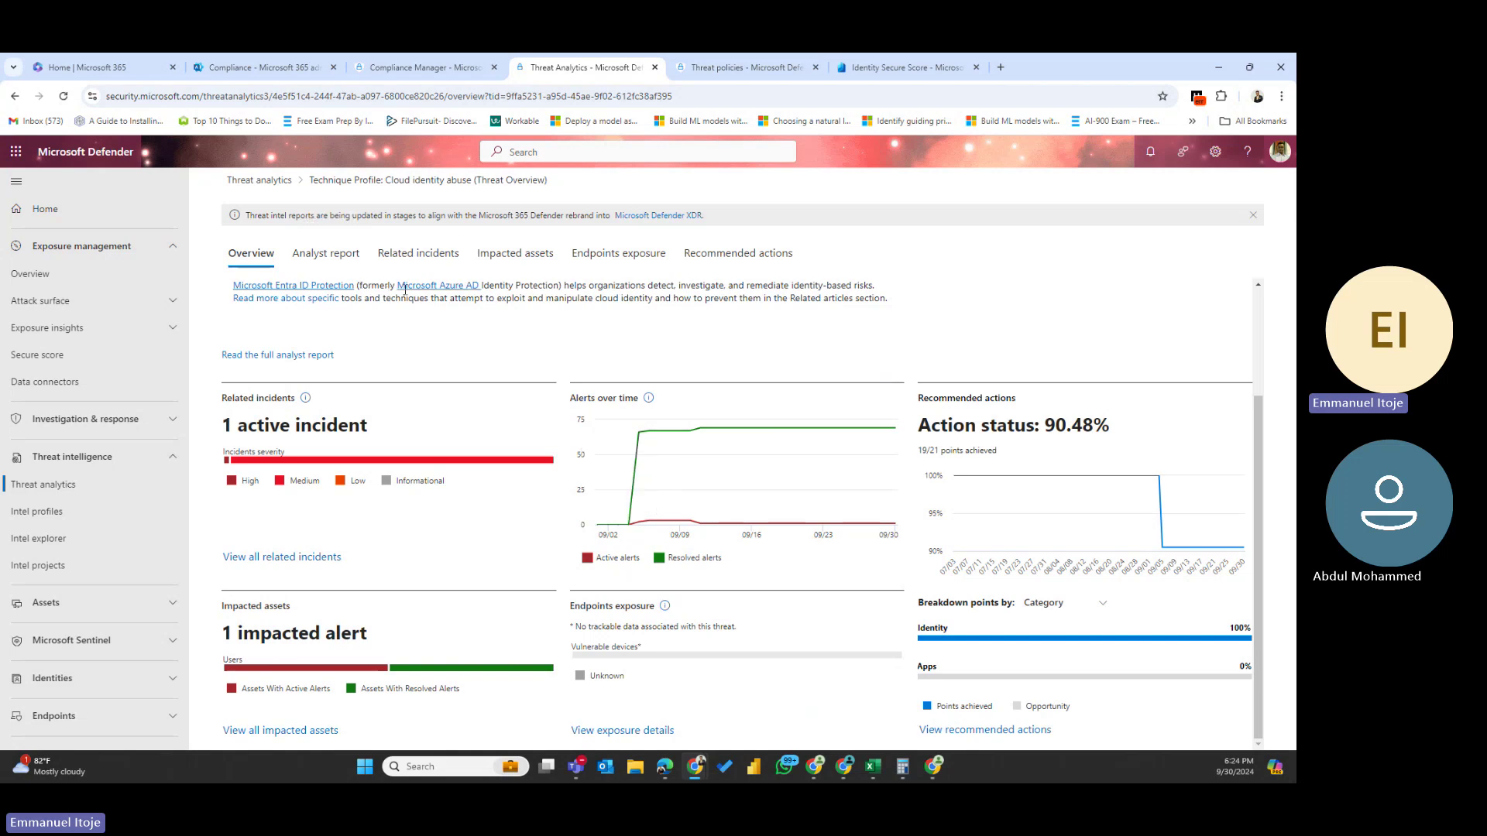
click(419, 255)
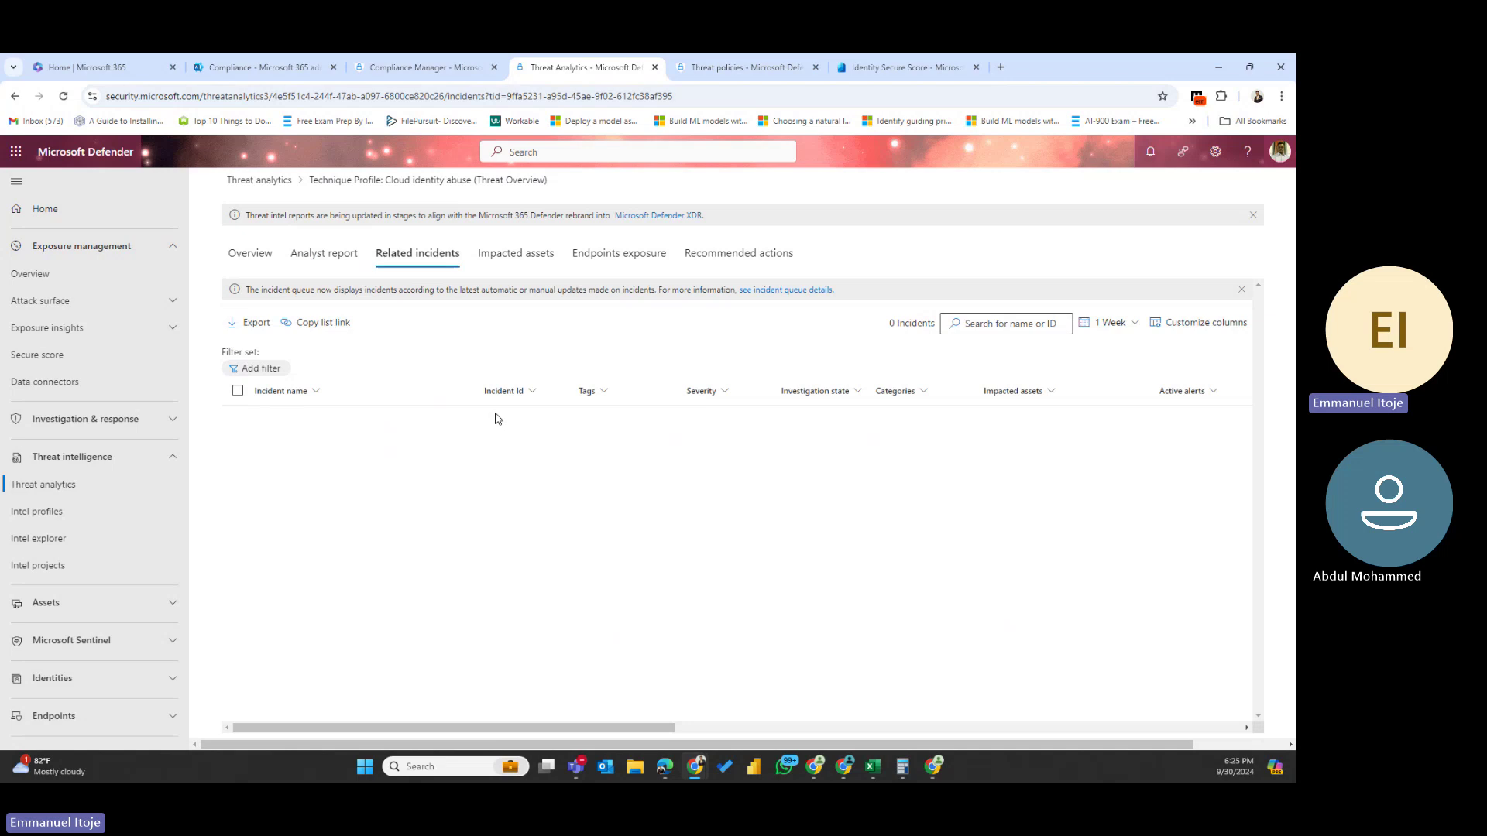
- Return from the empty 1 Week incidents list to the Cloud identity abuse overview
click(251, 256)
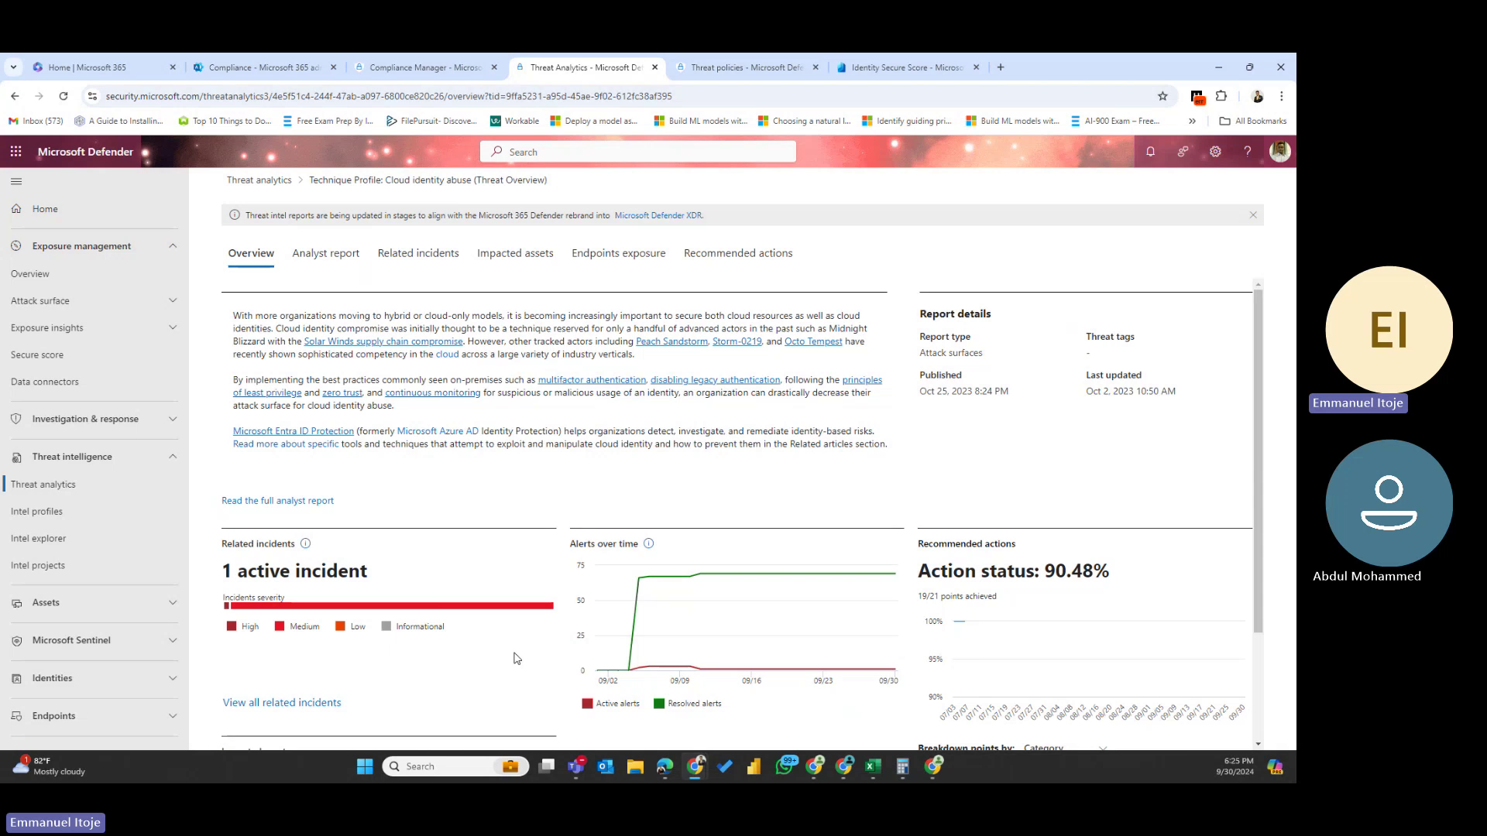
scroll(621, 620, down, 2)
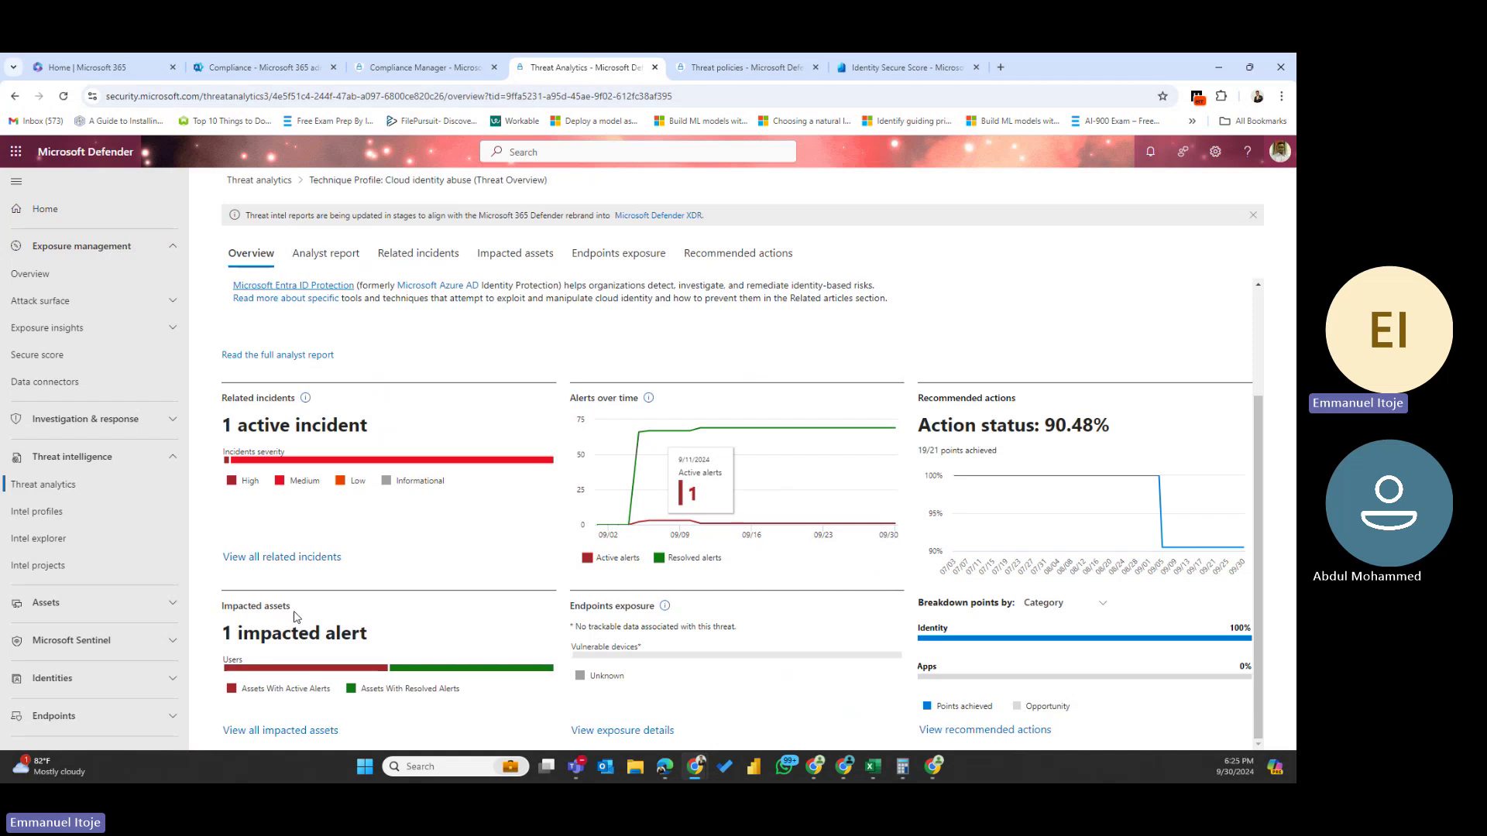
click(309, 735)
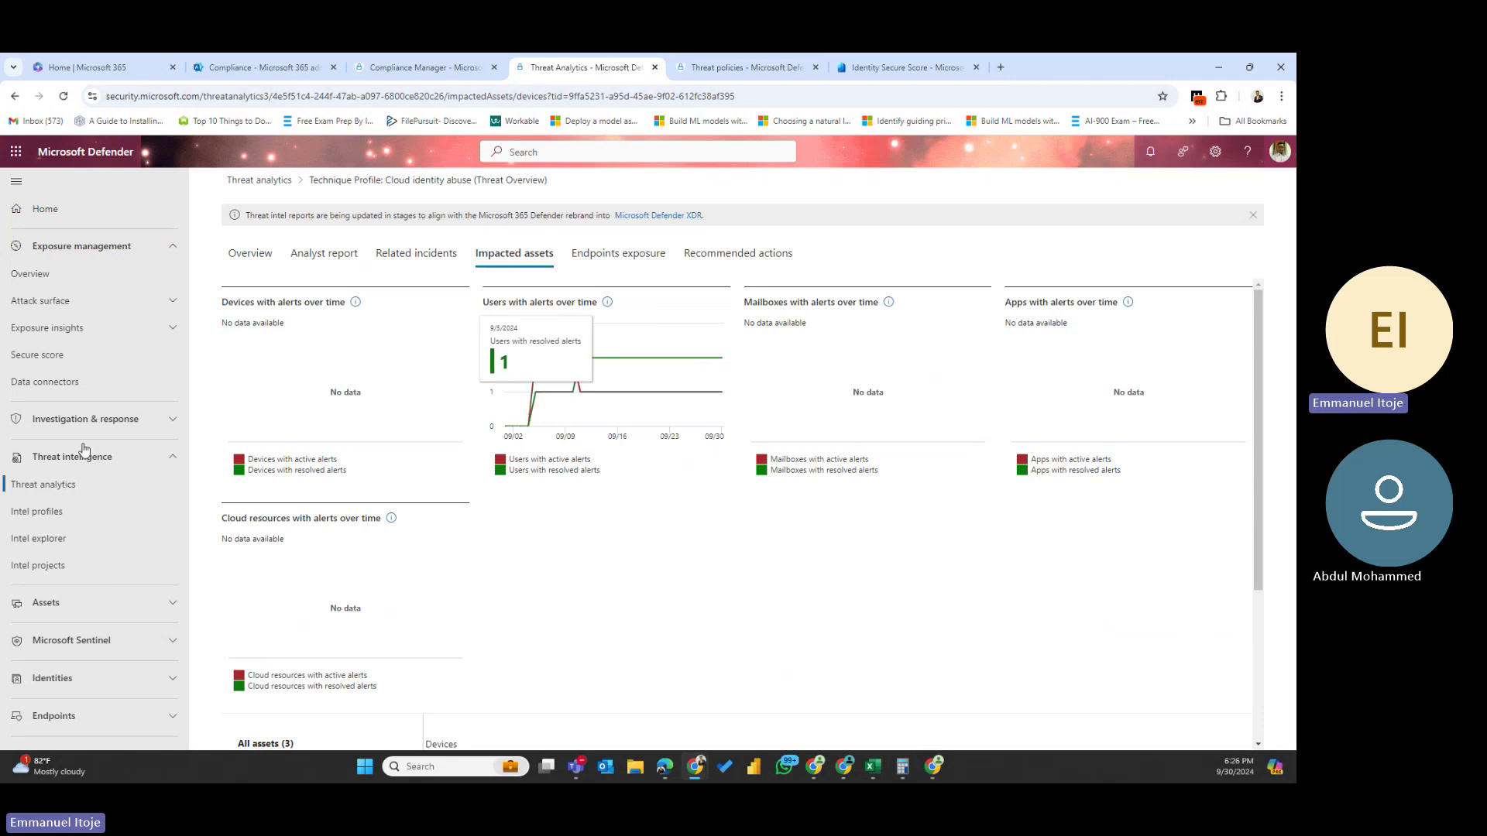
click(250, 253)
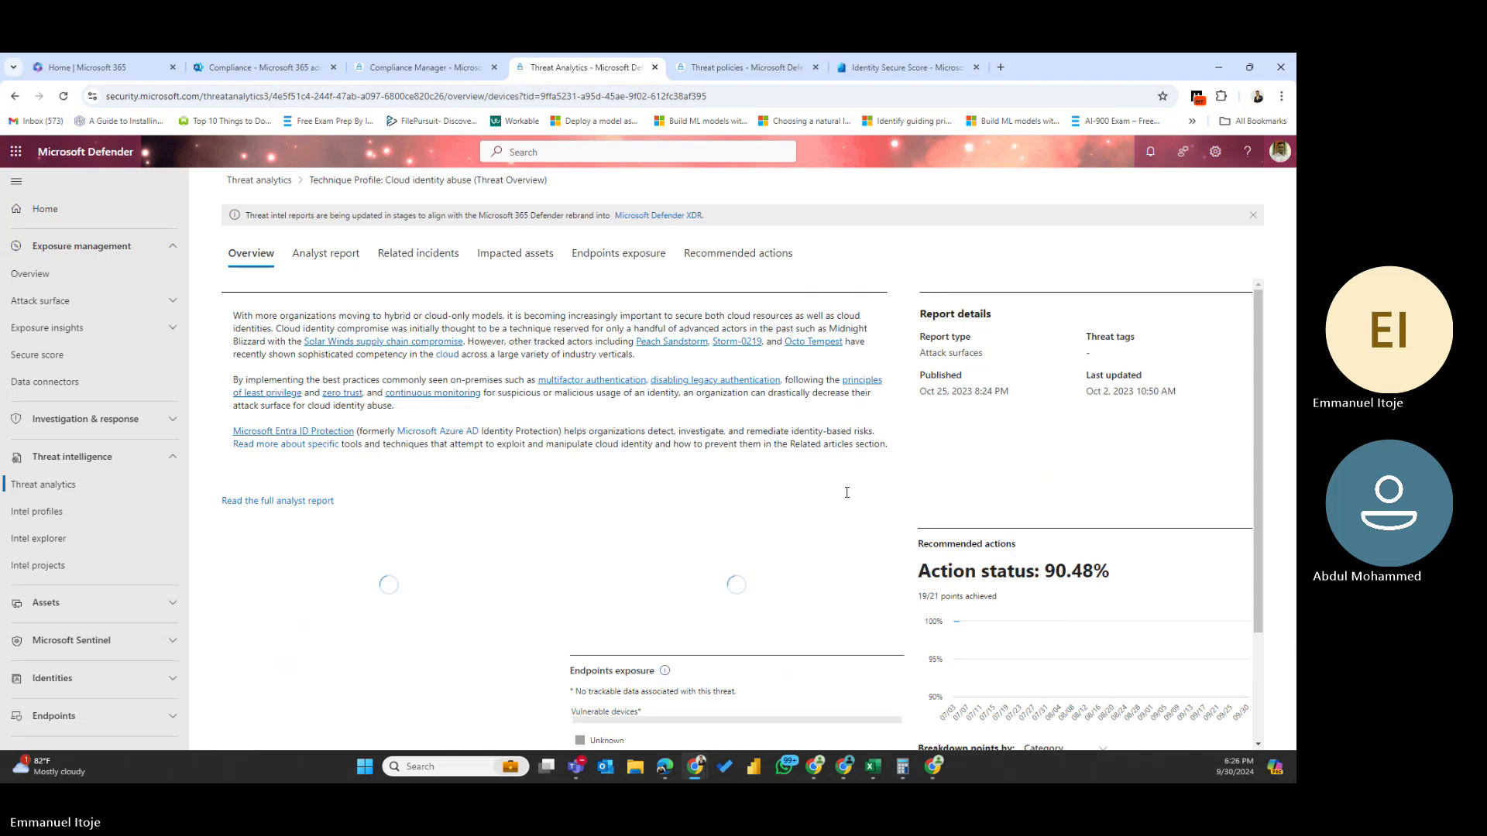
- Check Endpoints exposure details, then view the four recommended actions at 73% protection score
scroll(763, 537, down, 2)
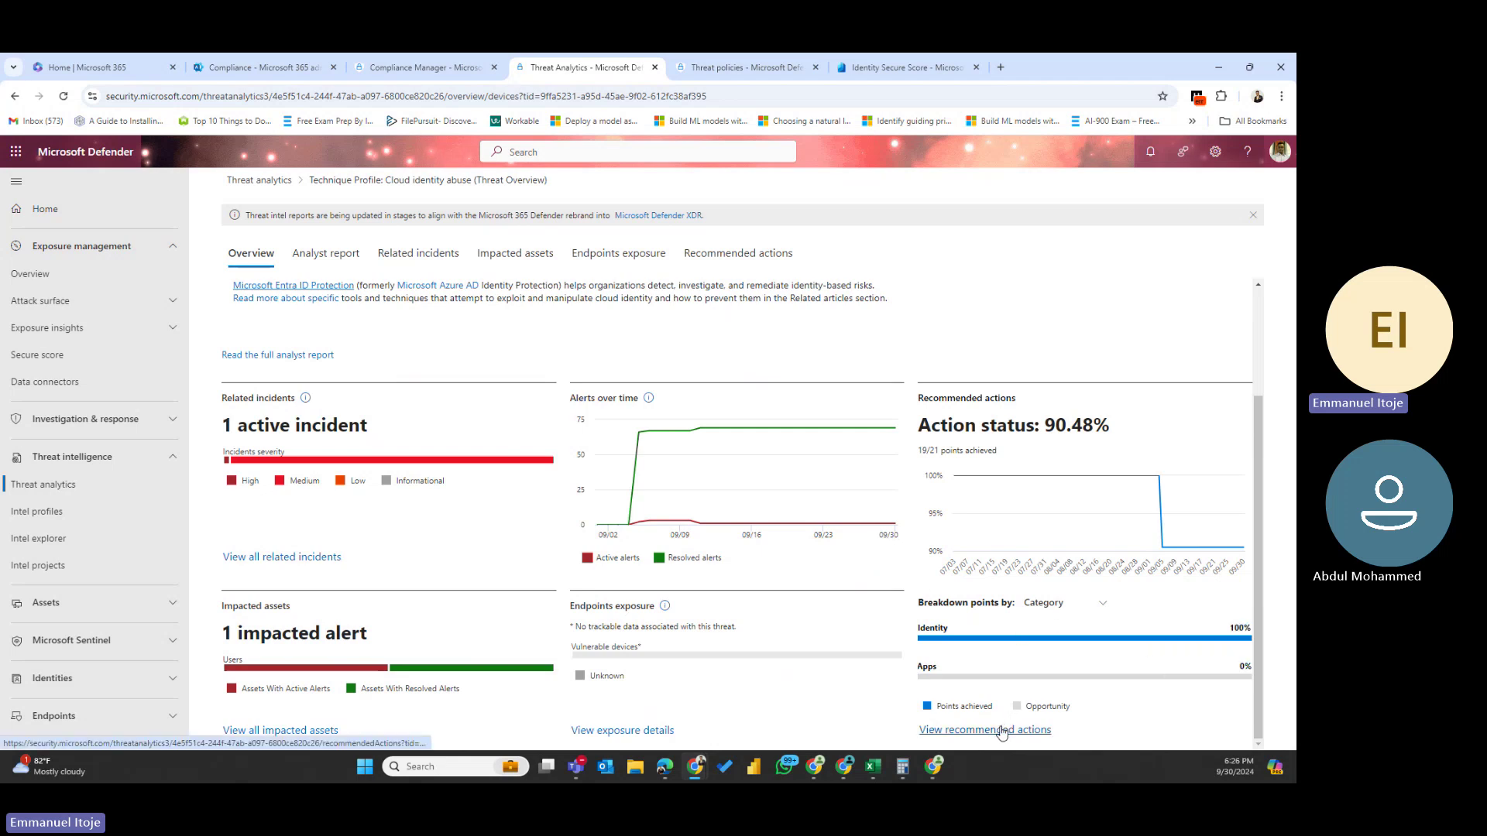
click(615, 731)
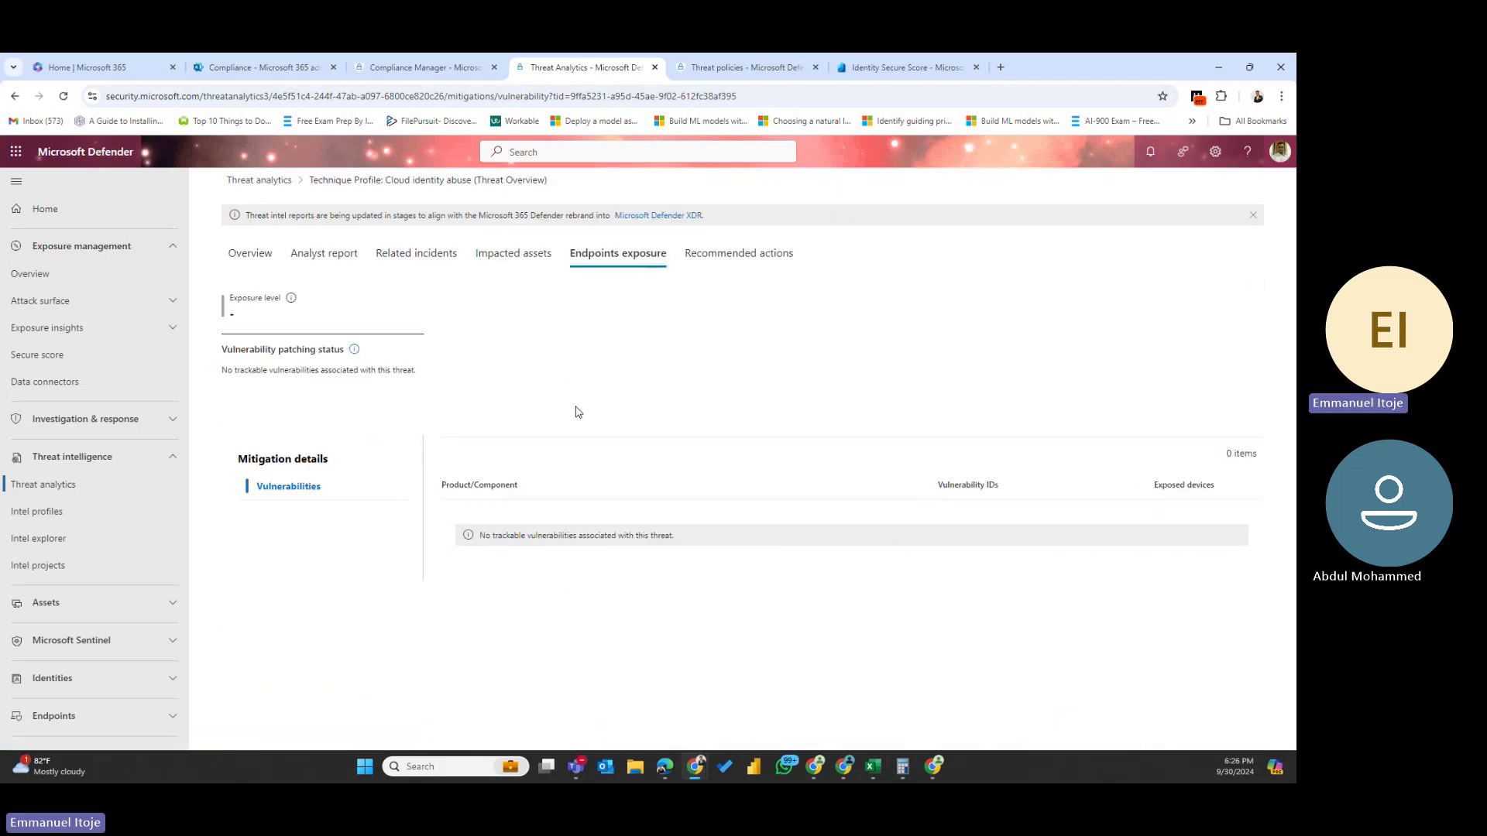
click(730, 256)
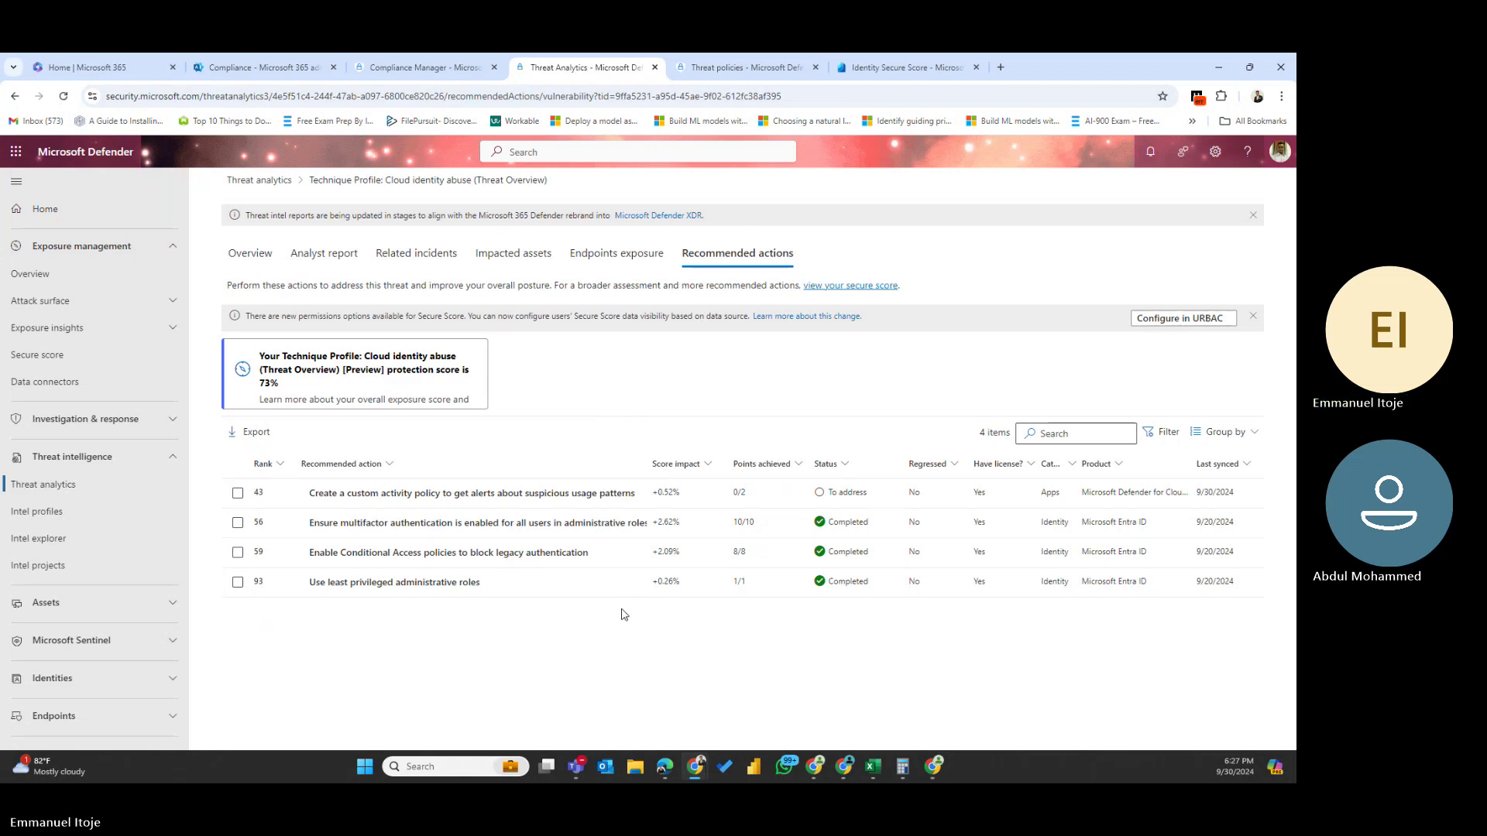
- Leave the Cloud identity abuse report for the Threat analytics list of 455 reports
click(417, 254)
click(260, 181)
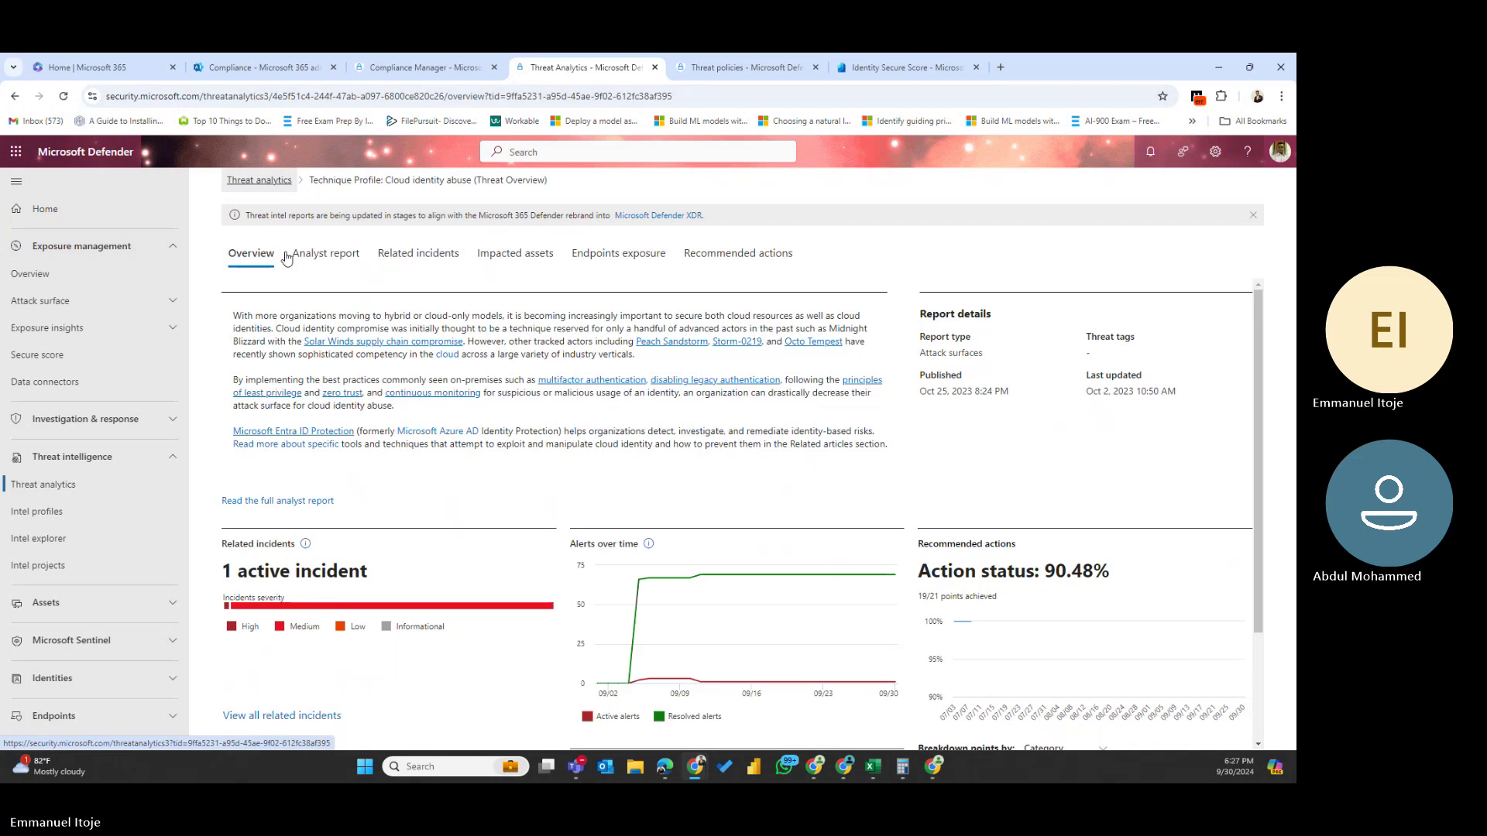
click(270, 185)
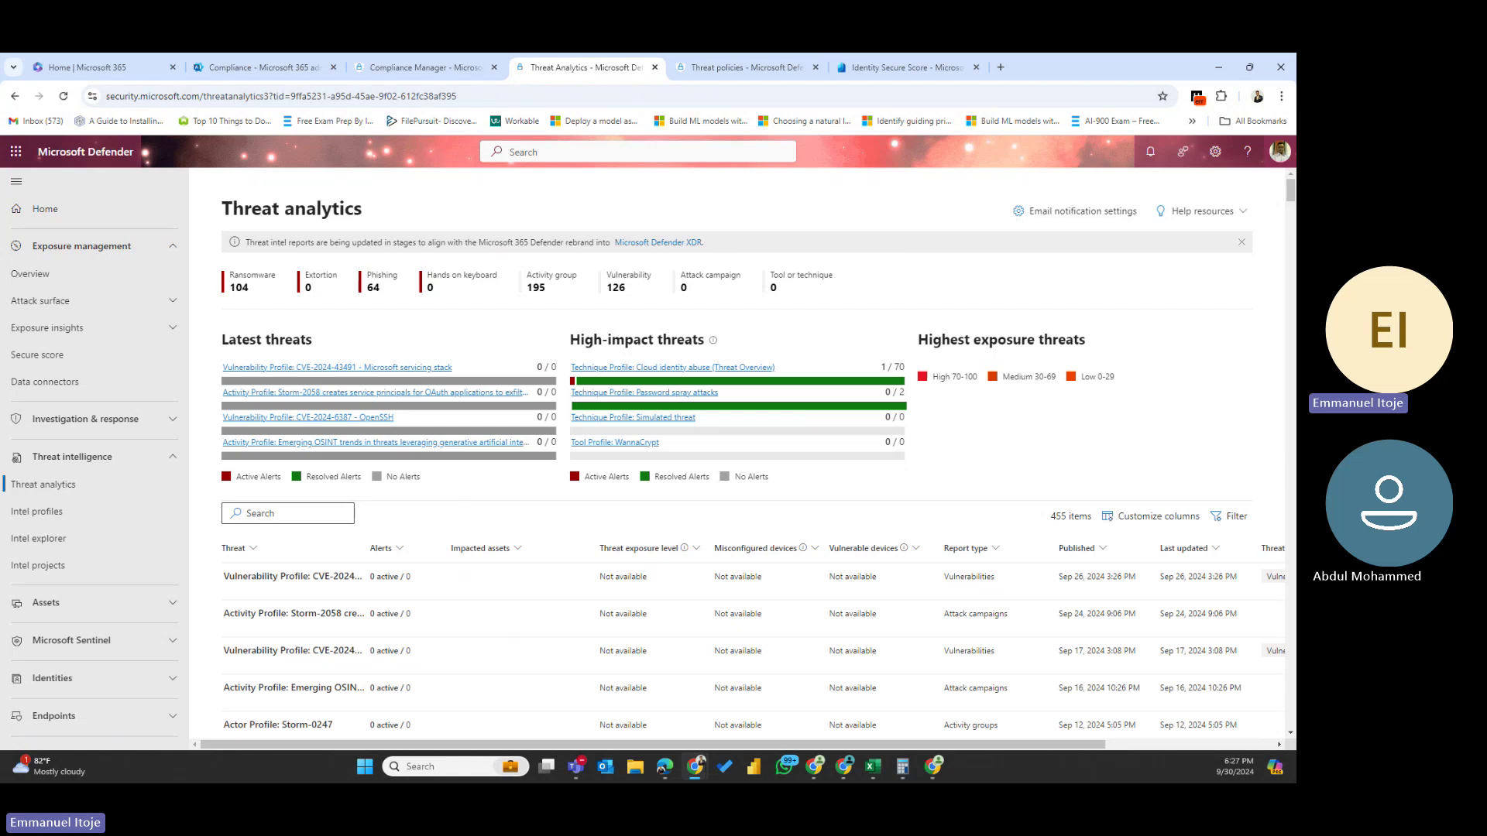
- Open the CVE-2024-43491 servicing stack report and confirm it has 0 recommended actions
click(290, 577)
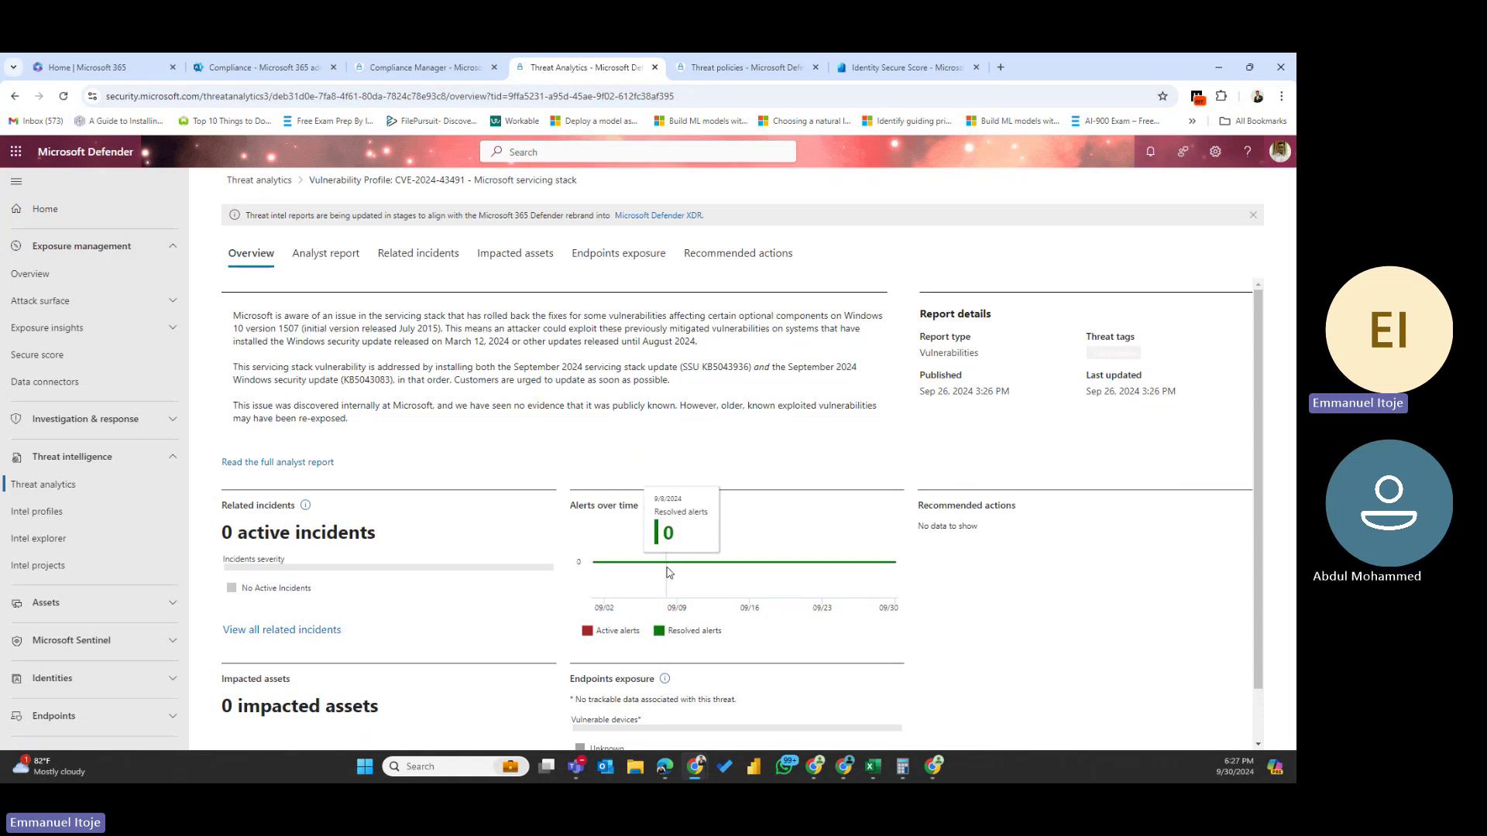
scroll(674, 557, down, 1)
click(736, 264)
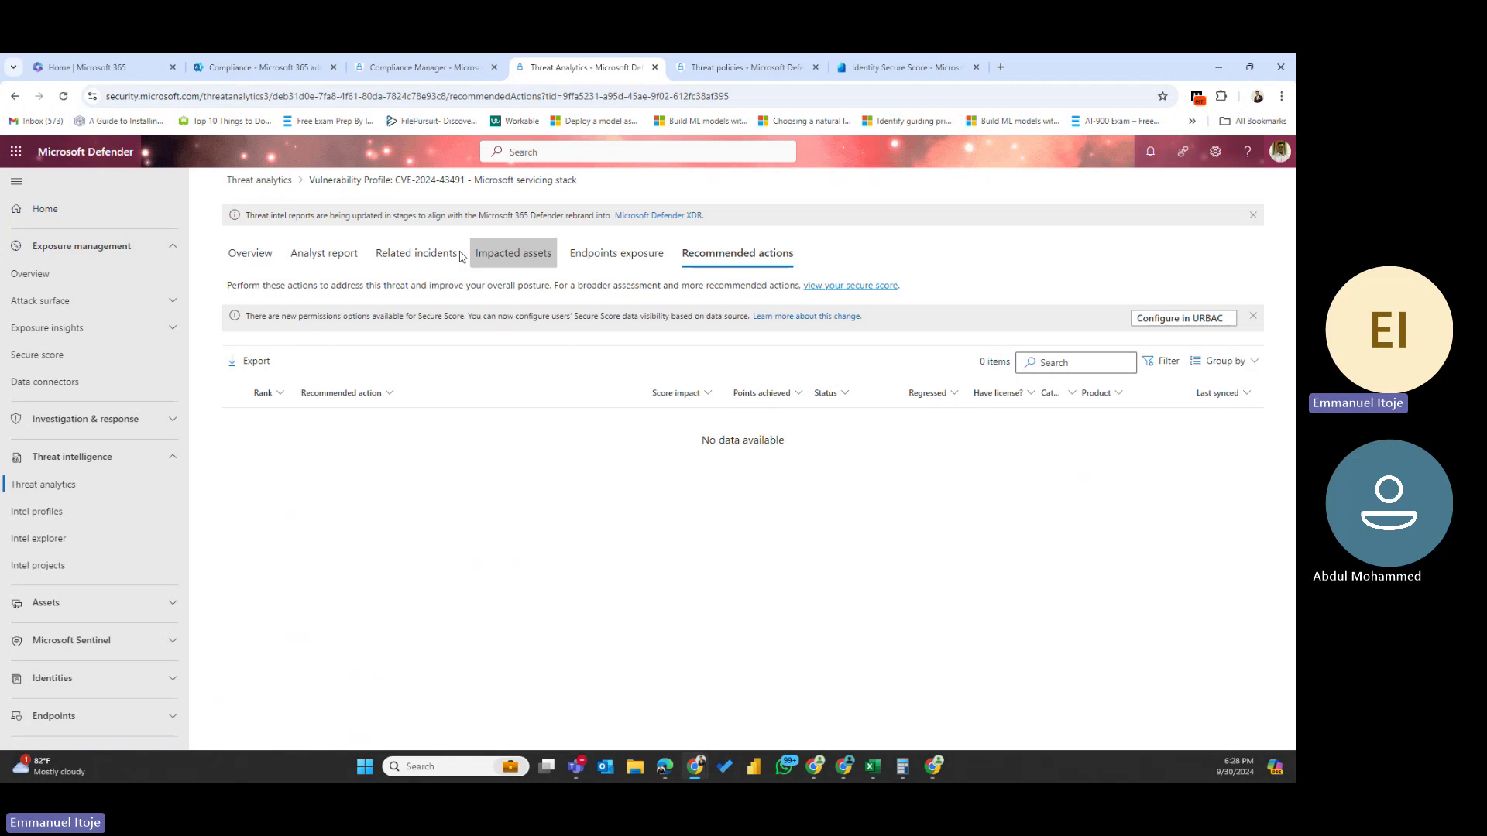
click(341, 183)
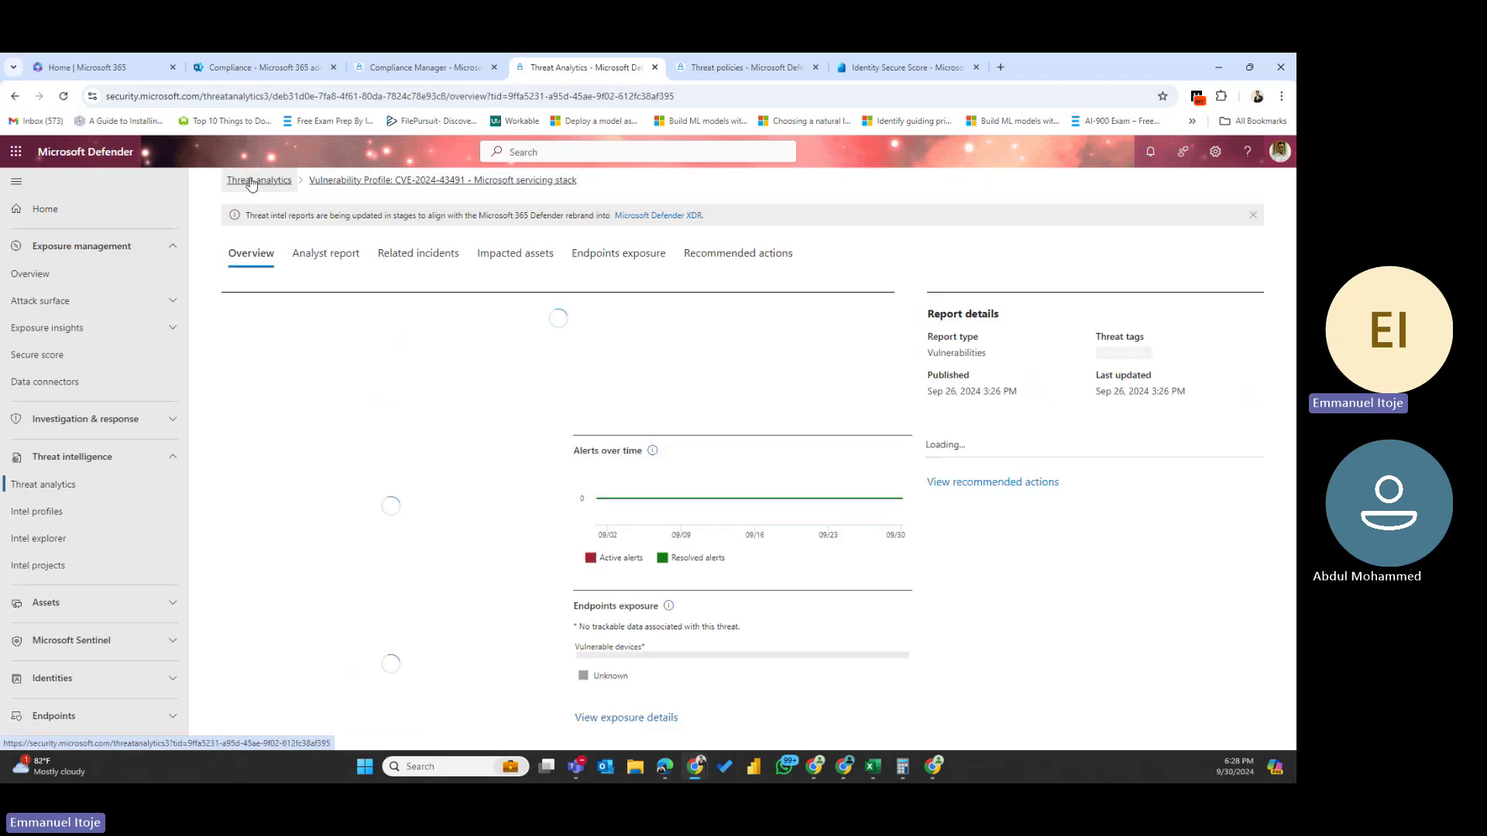
- Review the Cloud identity abuse report's recommended actions, then return to the Threat analytics list
click(252, 182)
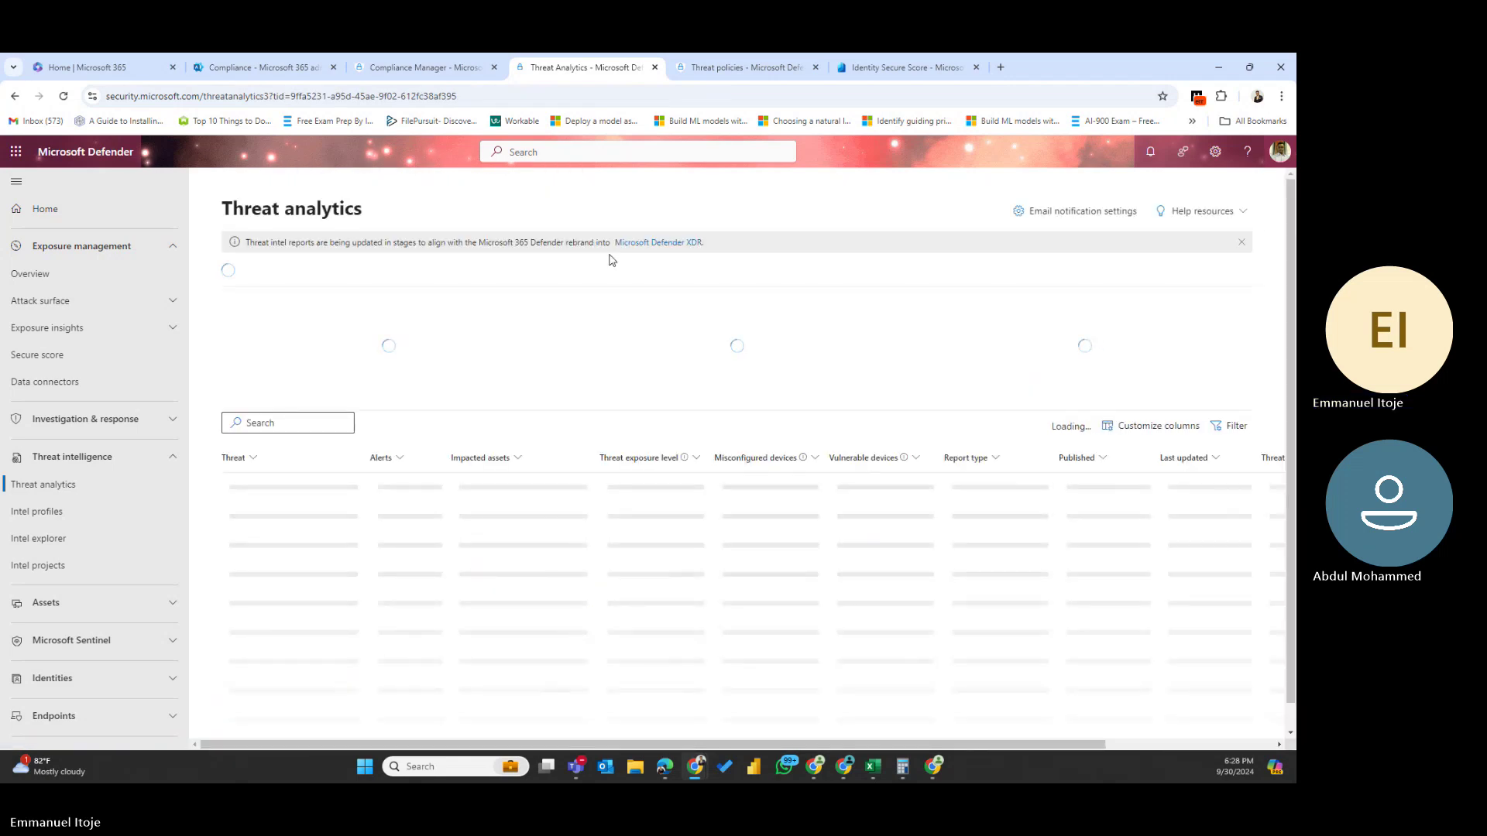
click(742, 369)
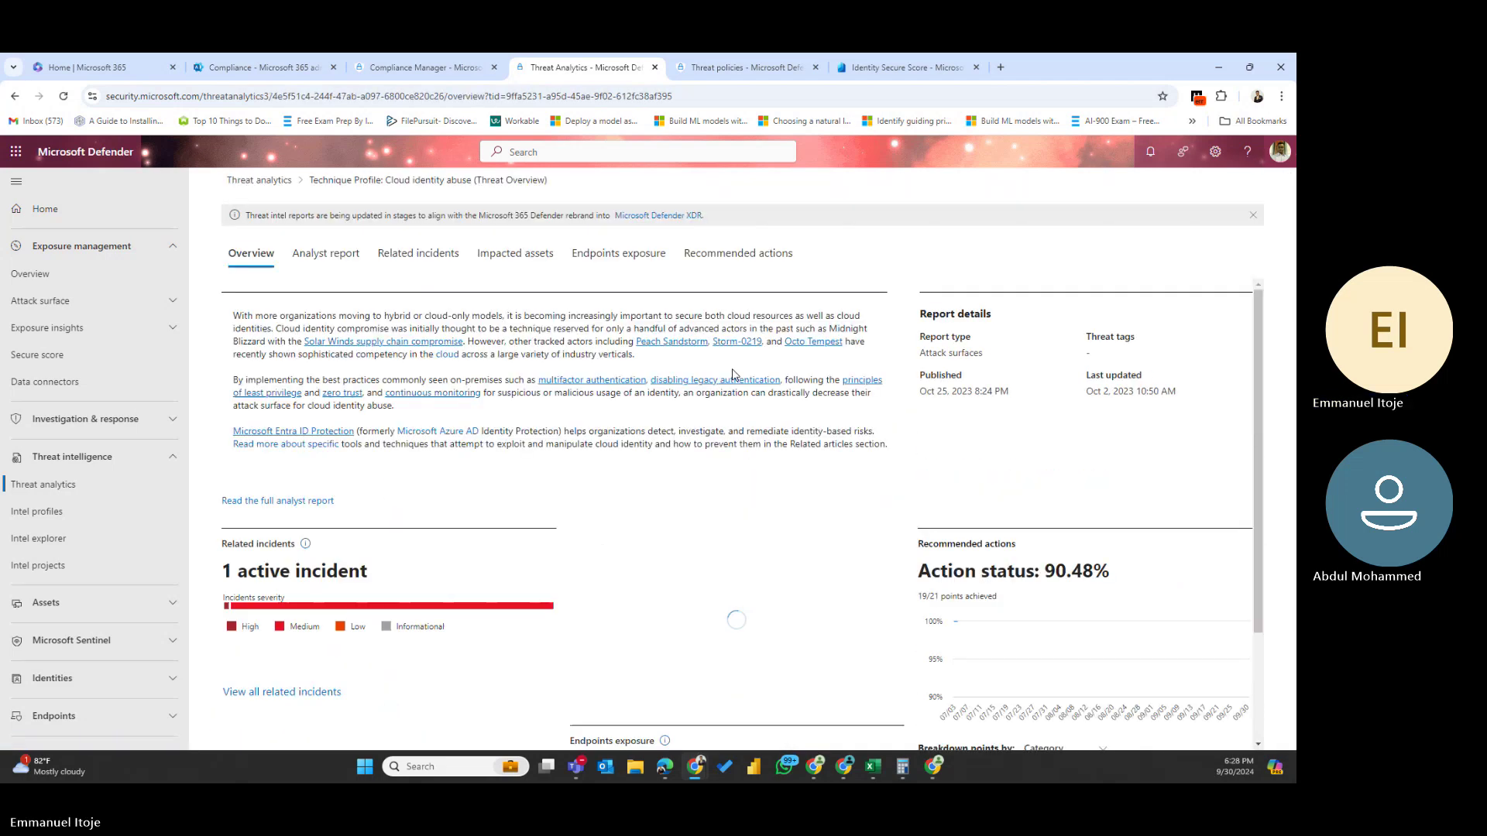
scroll(593, 519, down, 2)
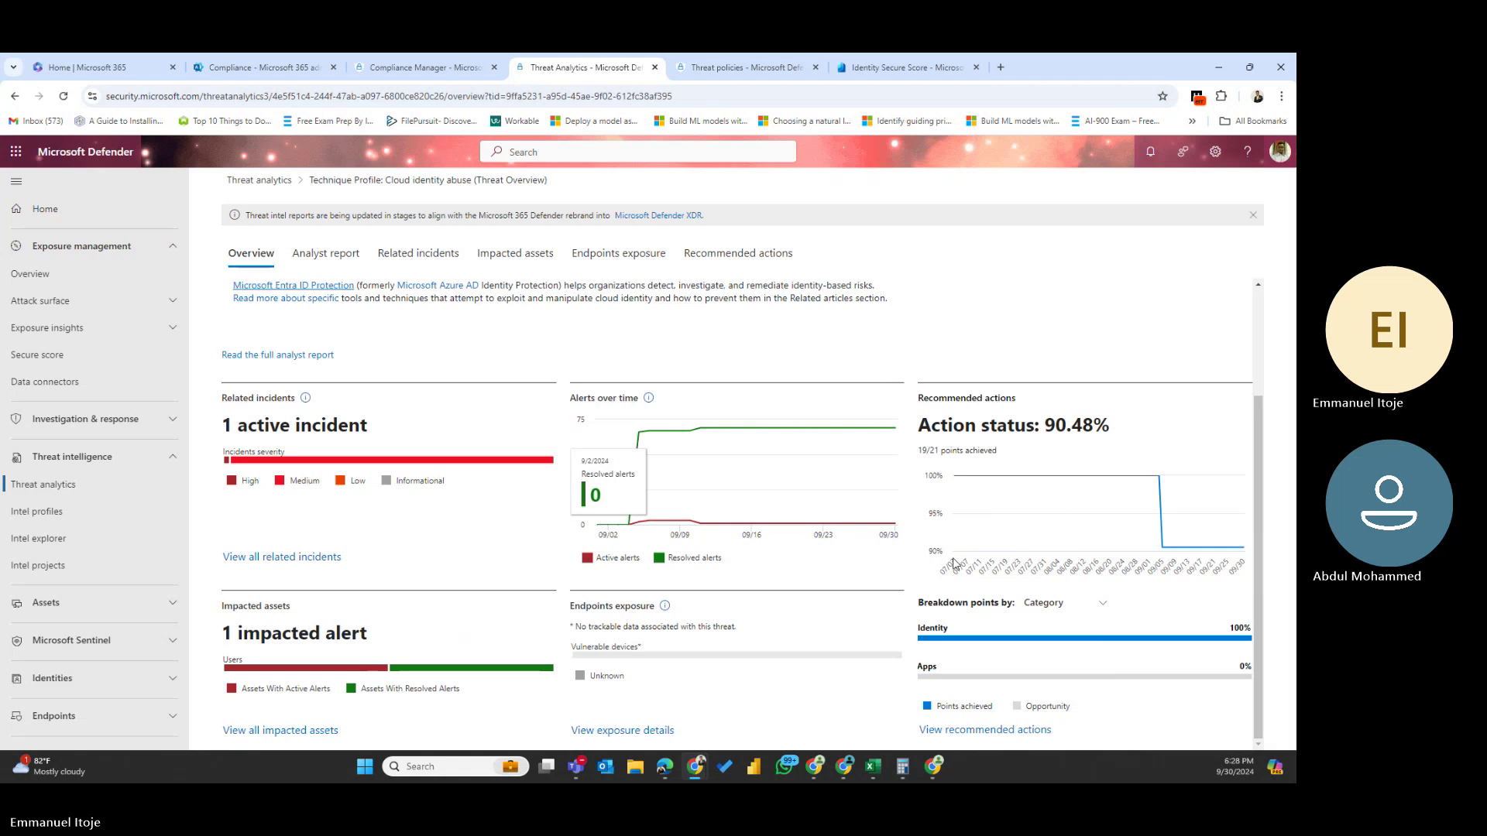
click(975, 731)
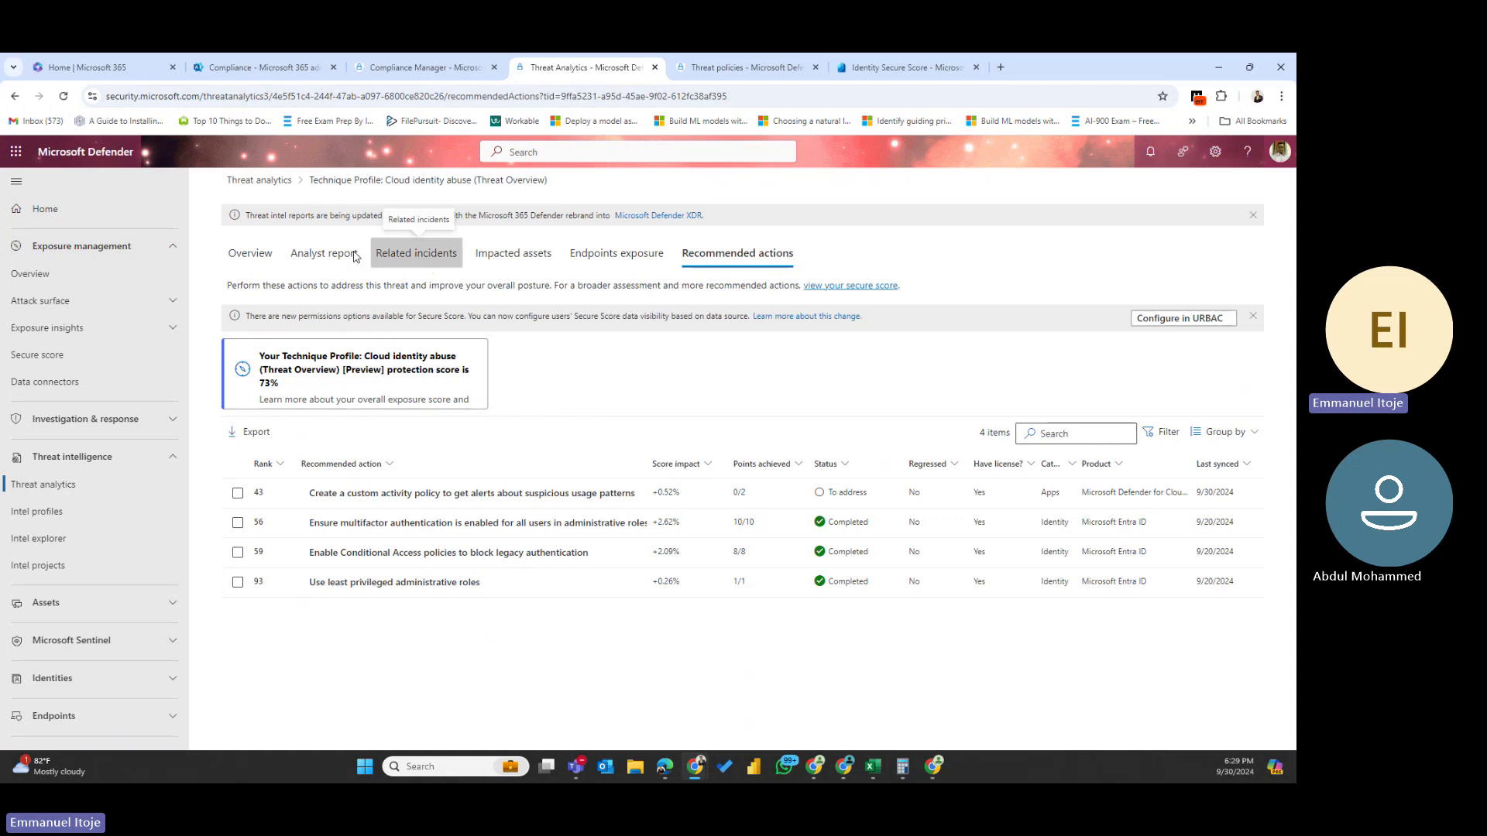
click(263, 180)
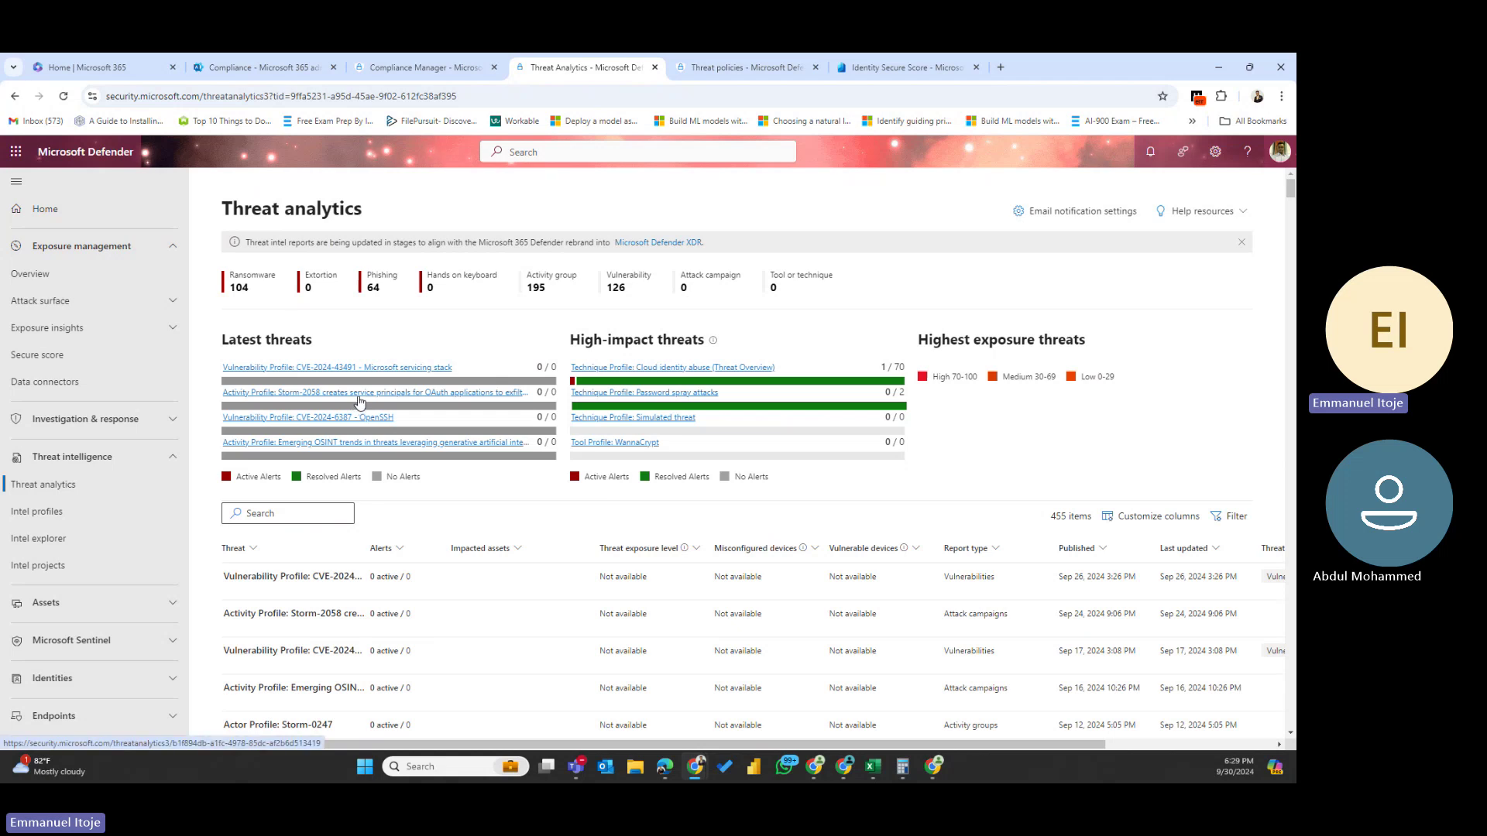
scroll(359, 402, down, 6)
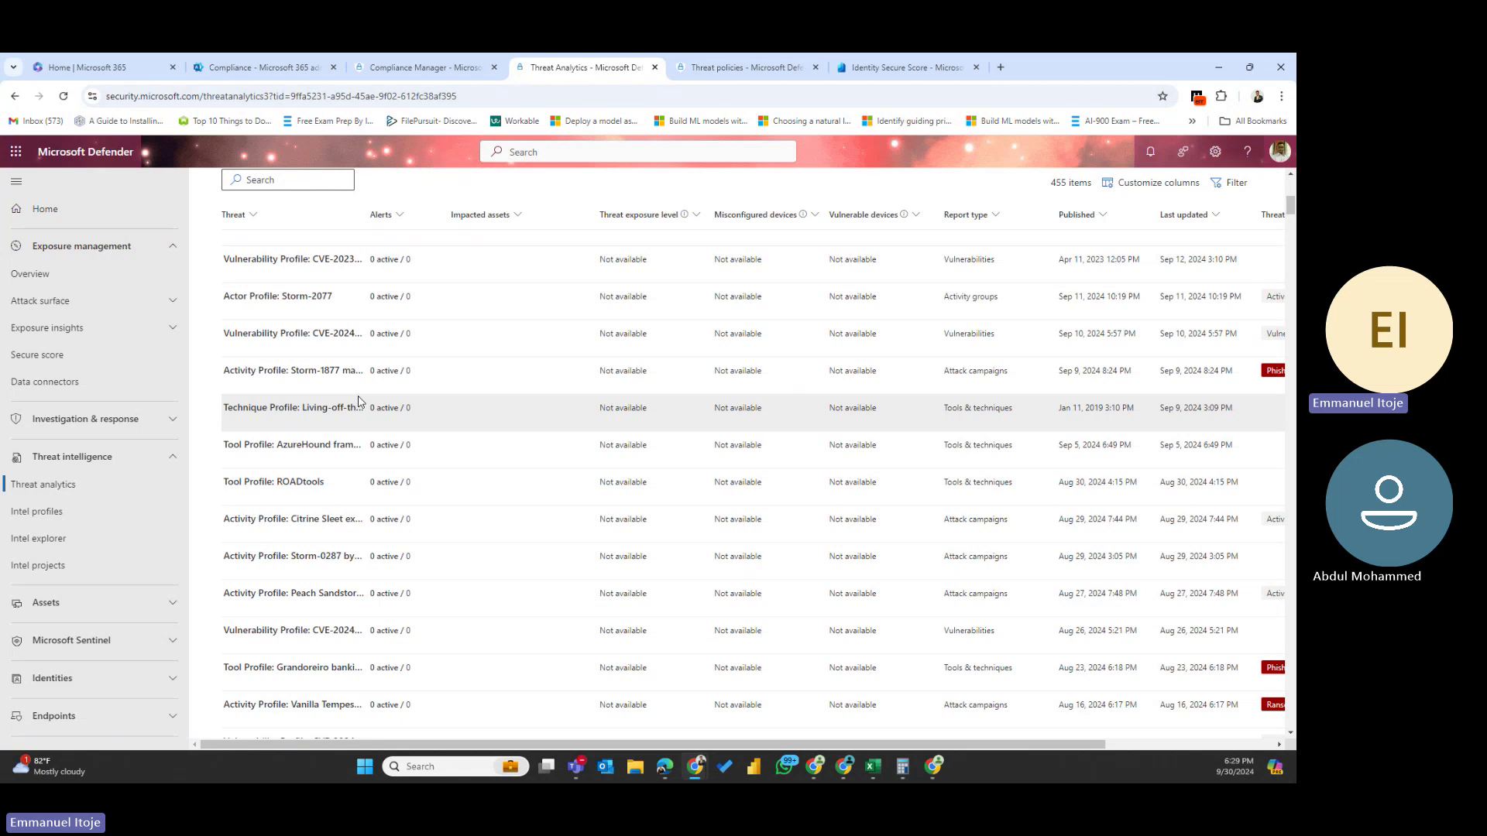
scroll(359, 402, down, 4)
scroll(359, 402, down, 5)
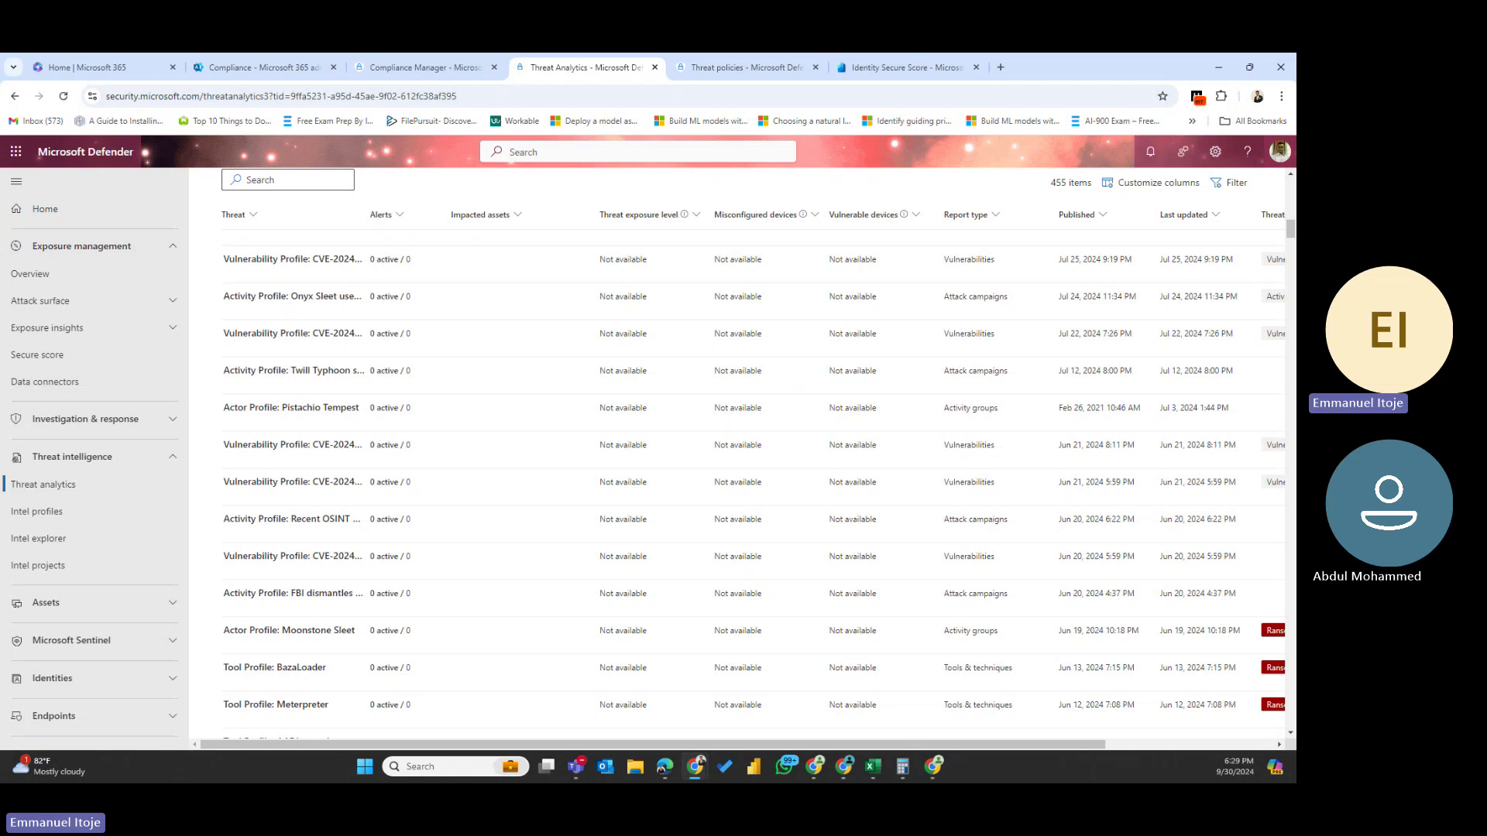
scroll(374, 325, up, 10)
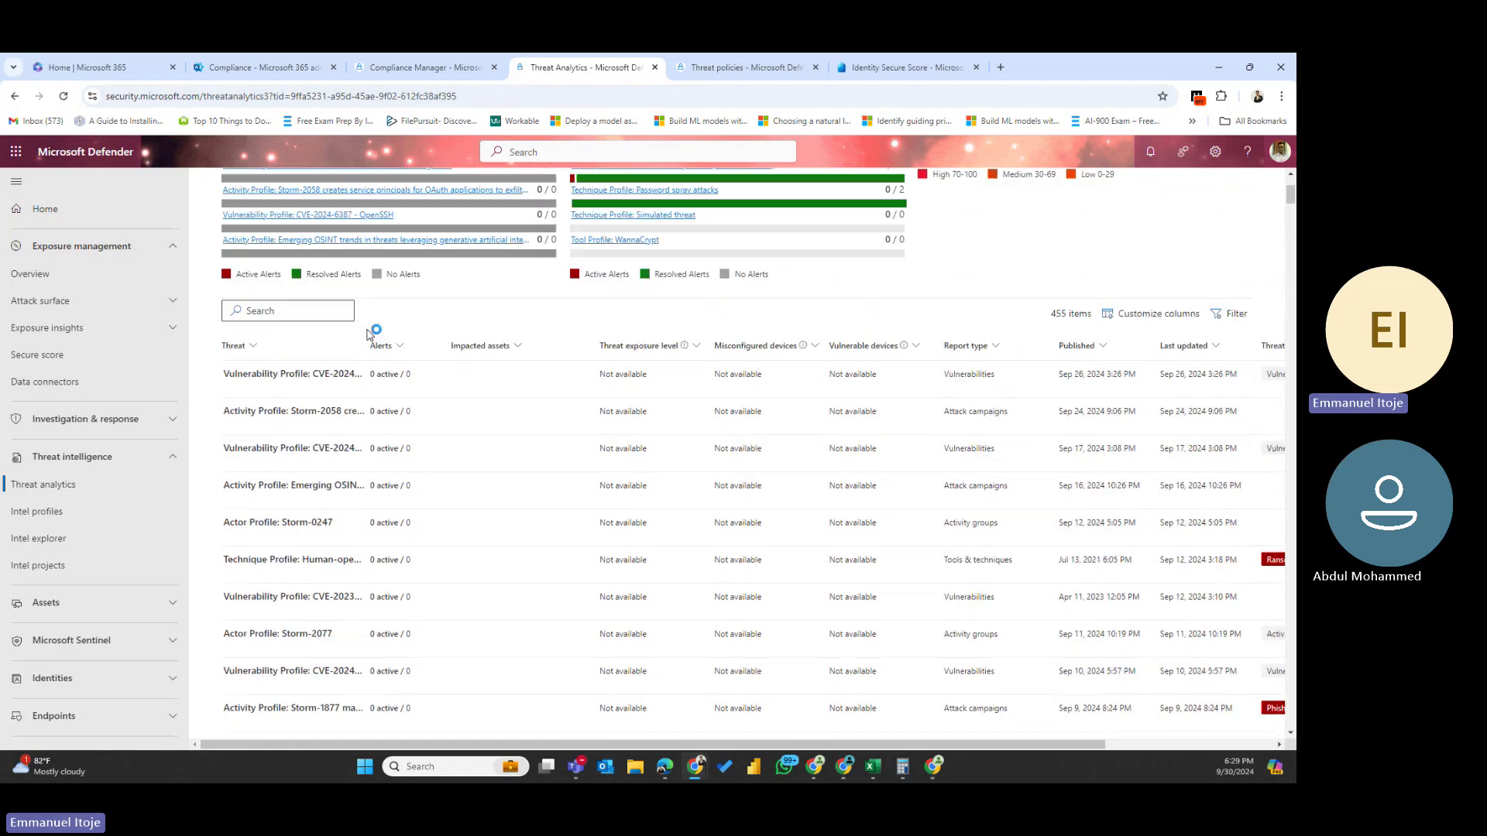
scroll(368, 335, up, 3)
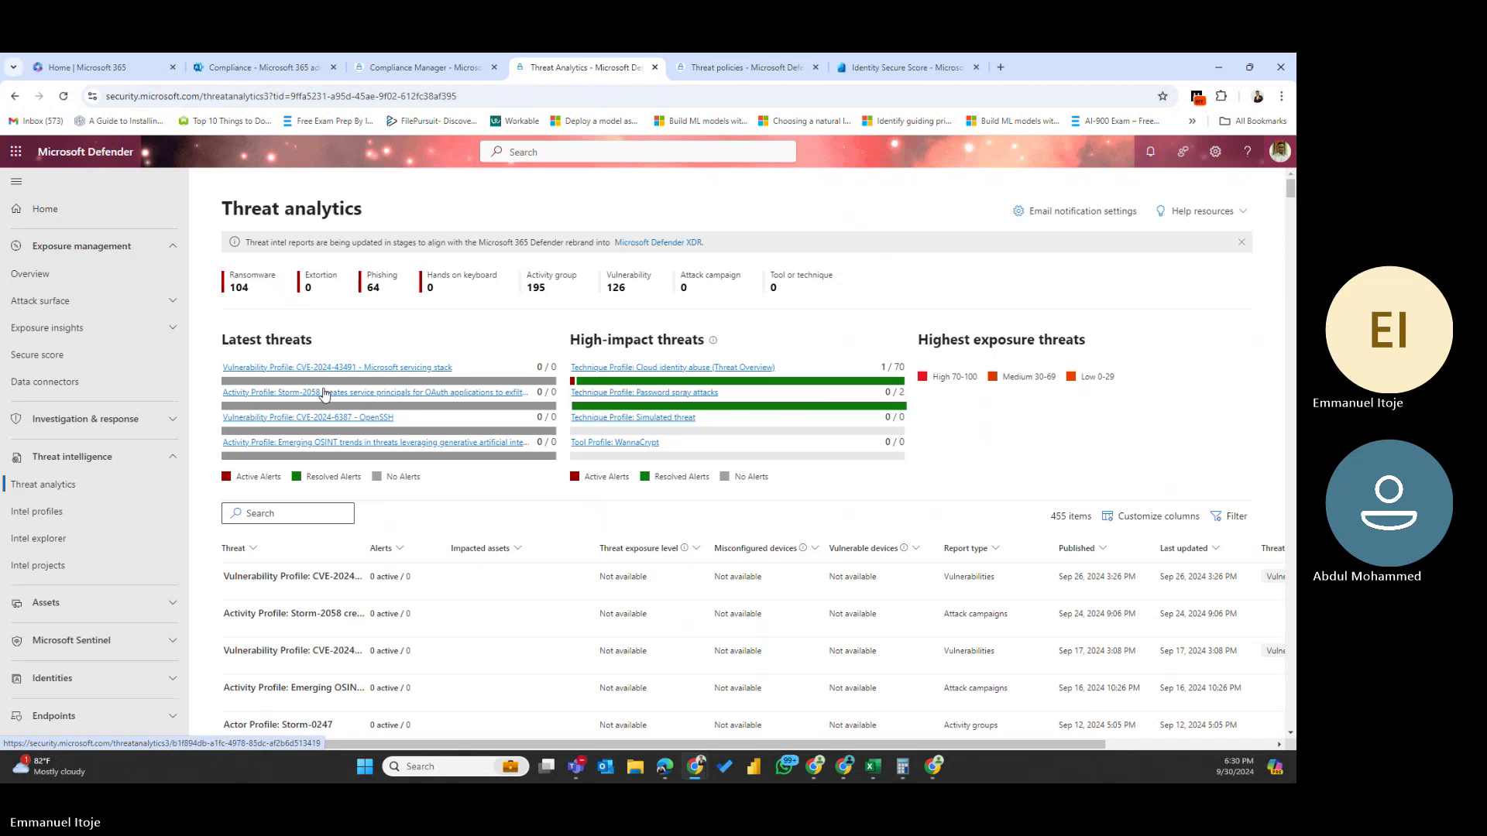
click(325, 393)
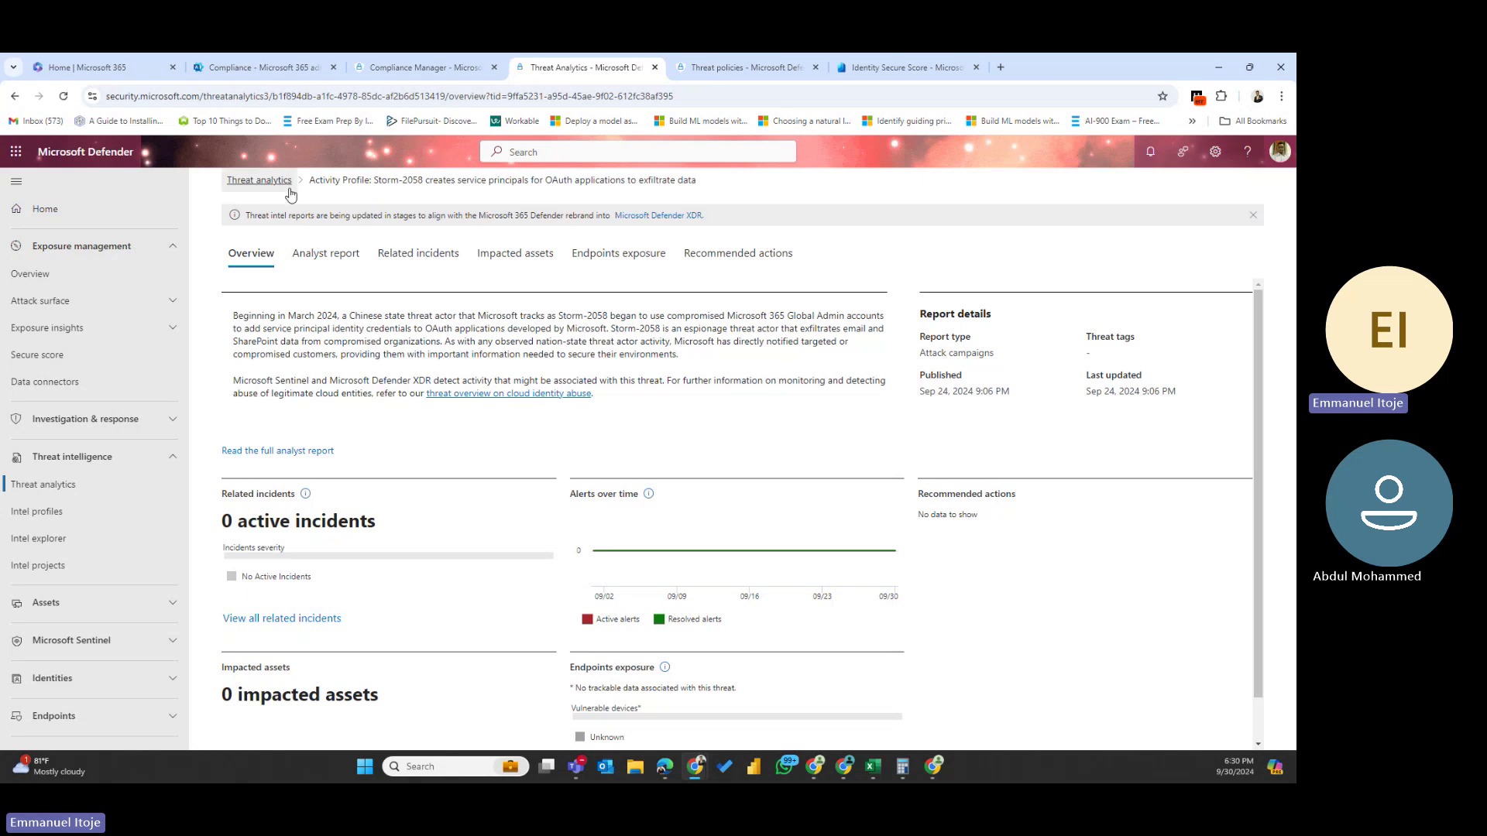
click(264, 182)
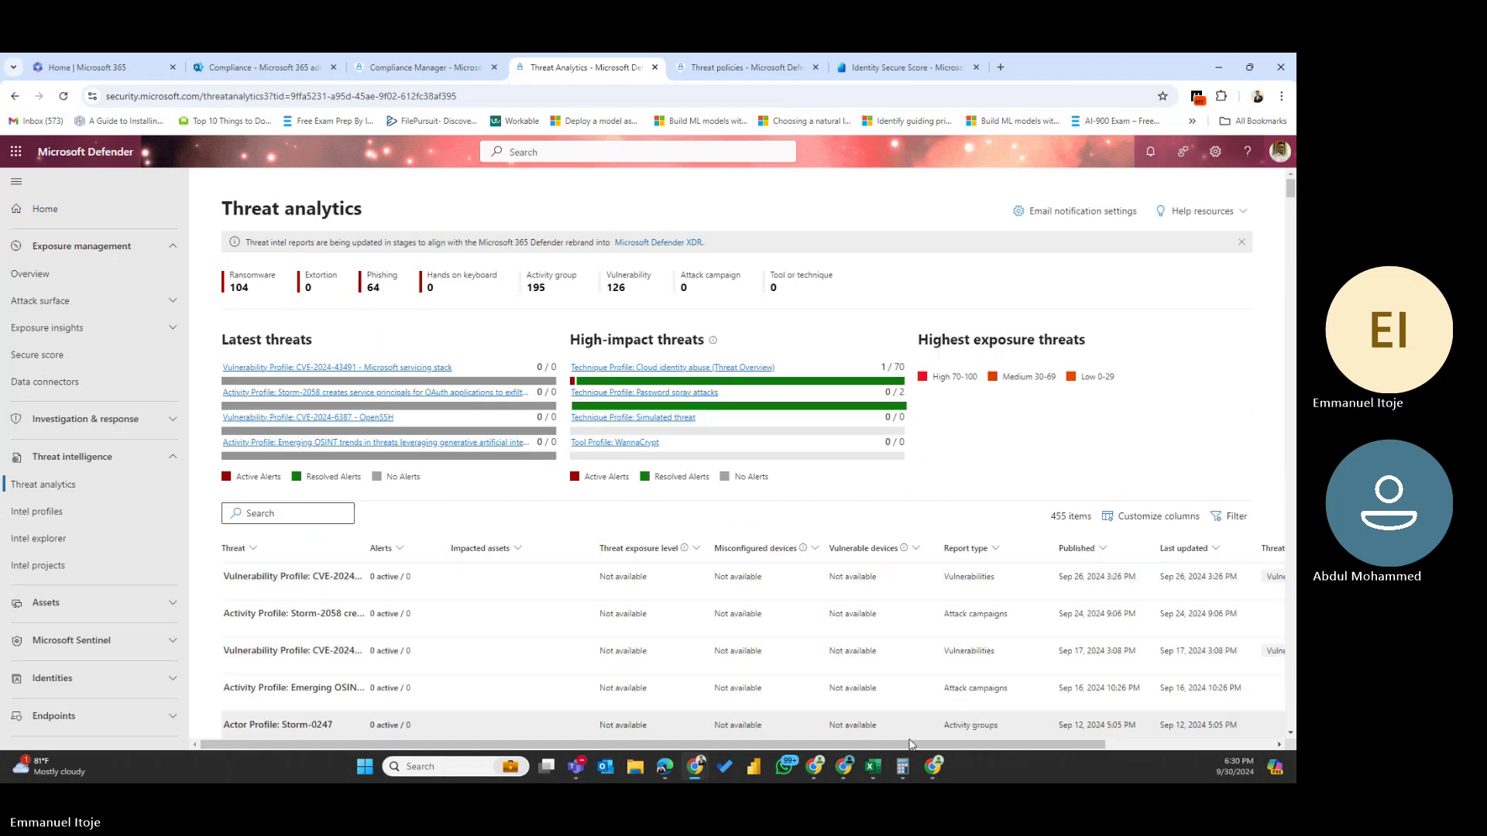
drag(930, 746, 1097, 746)
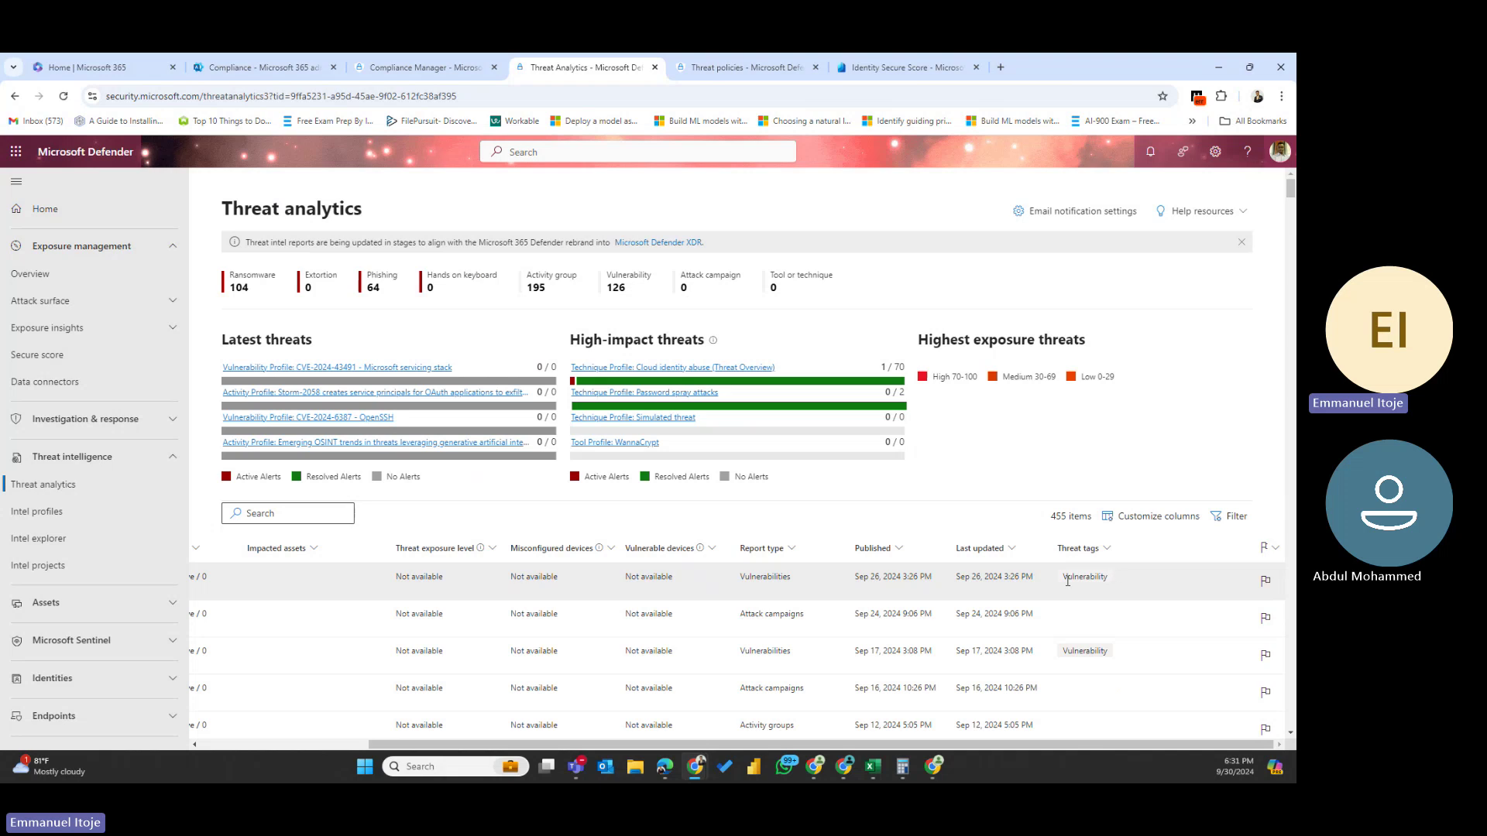
drag(1113, 577, 1045, 580)
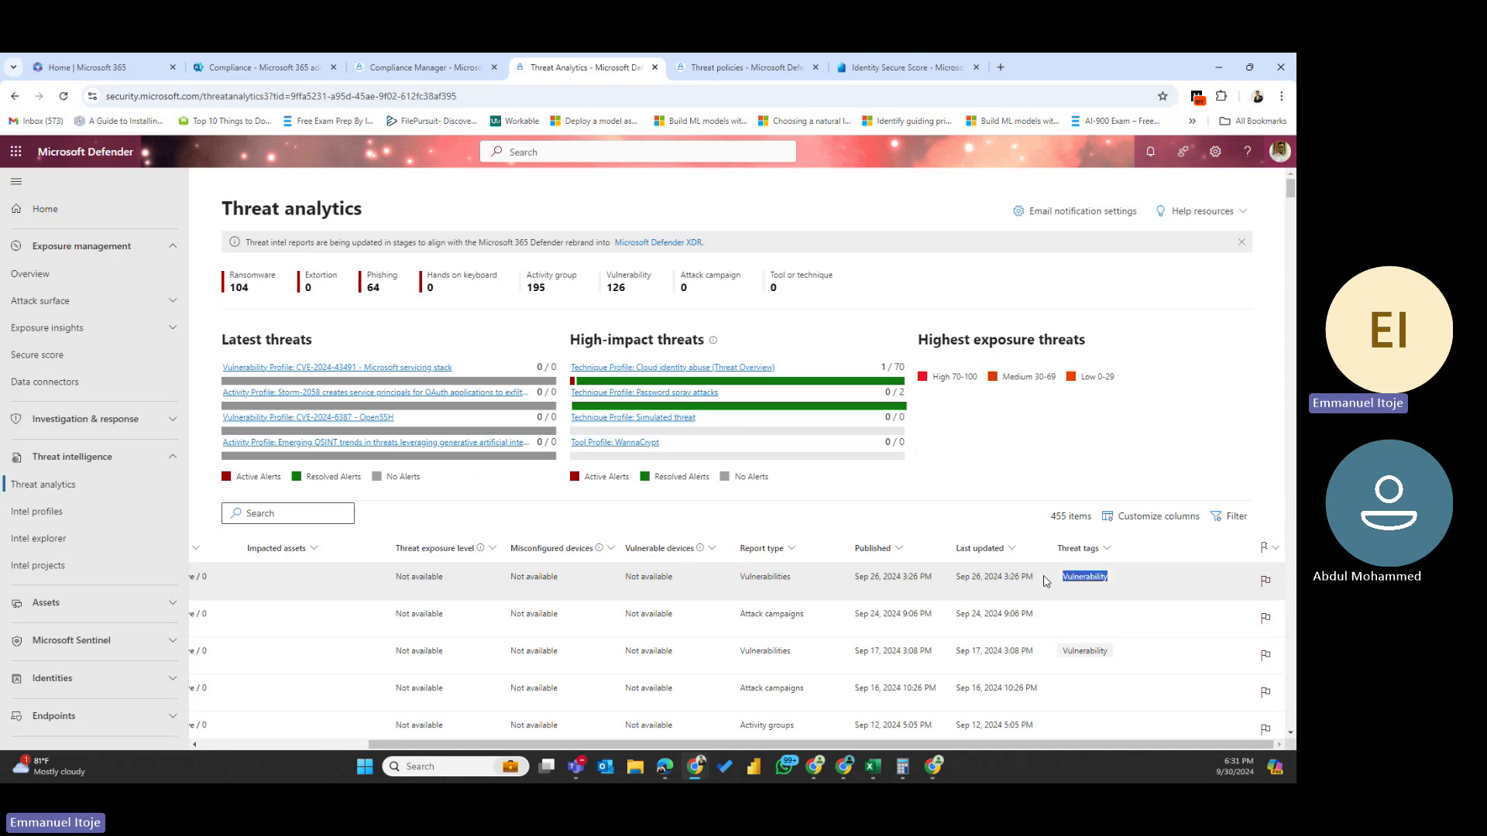
click(1092, 577)
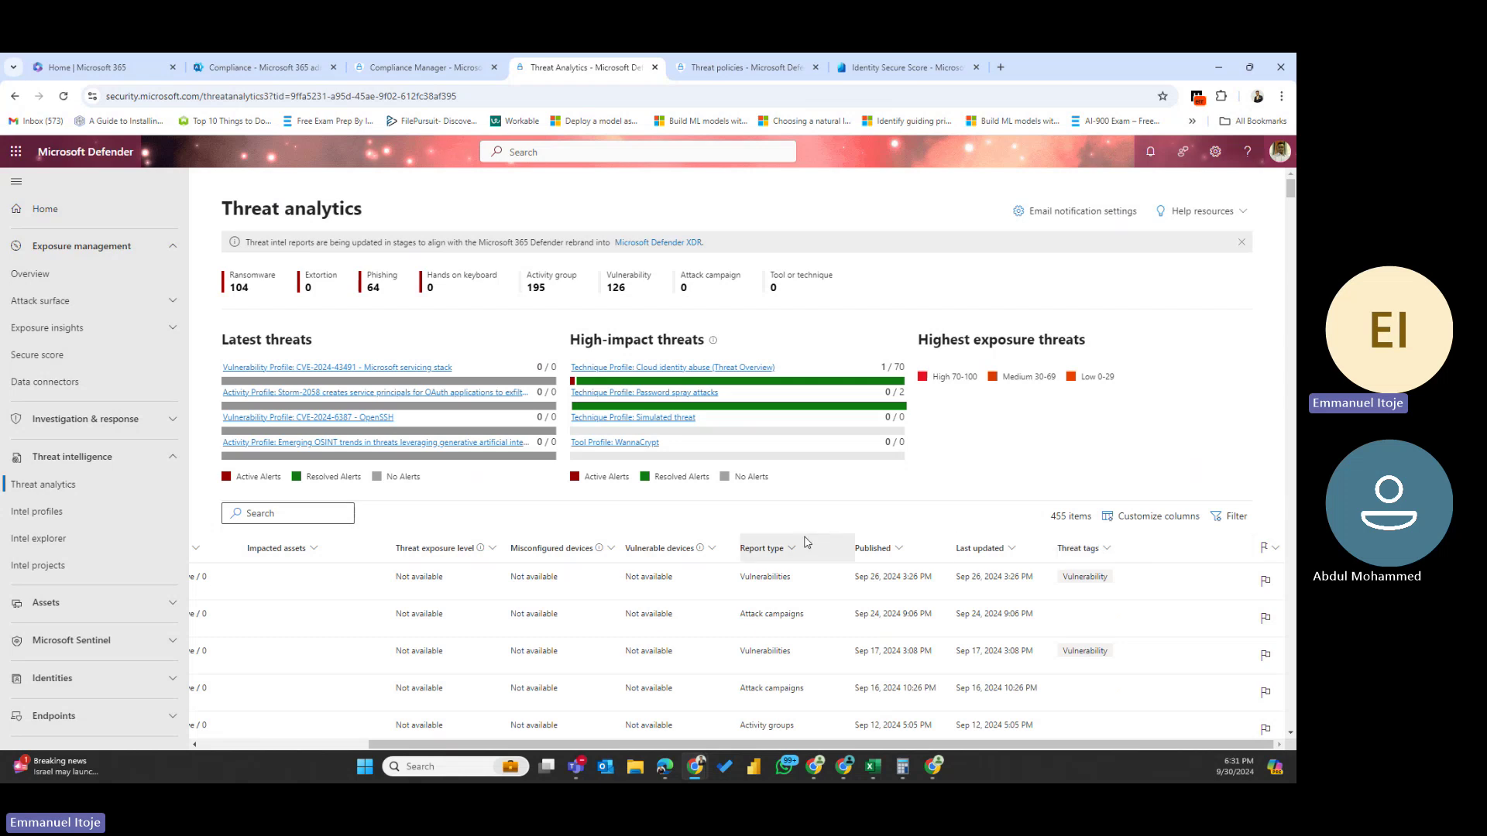
double_click(758, 579)
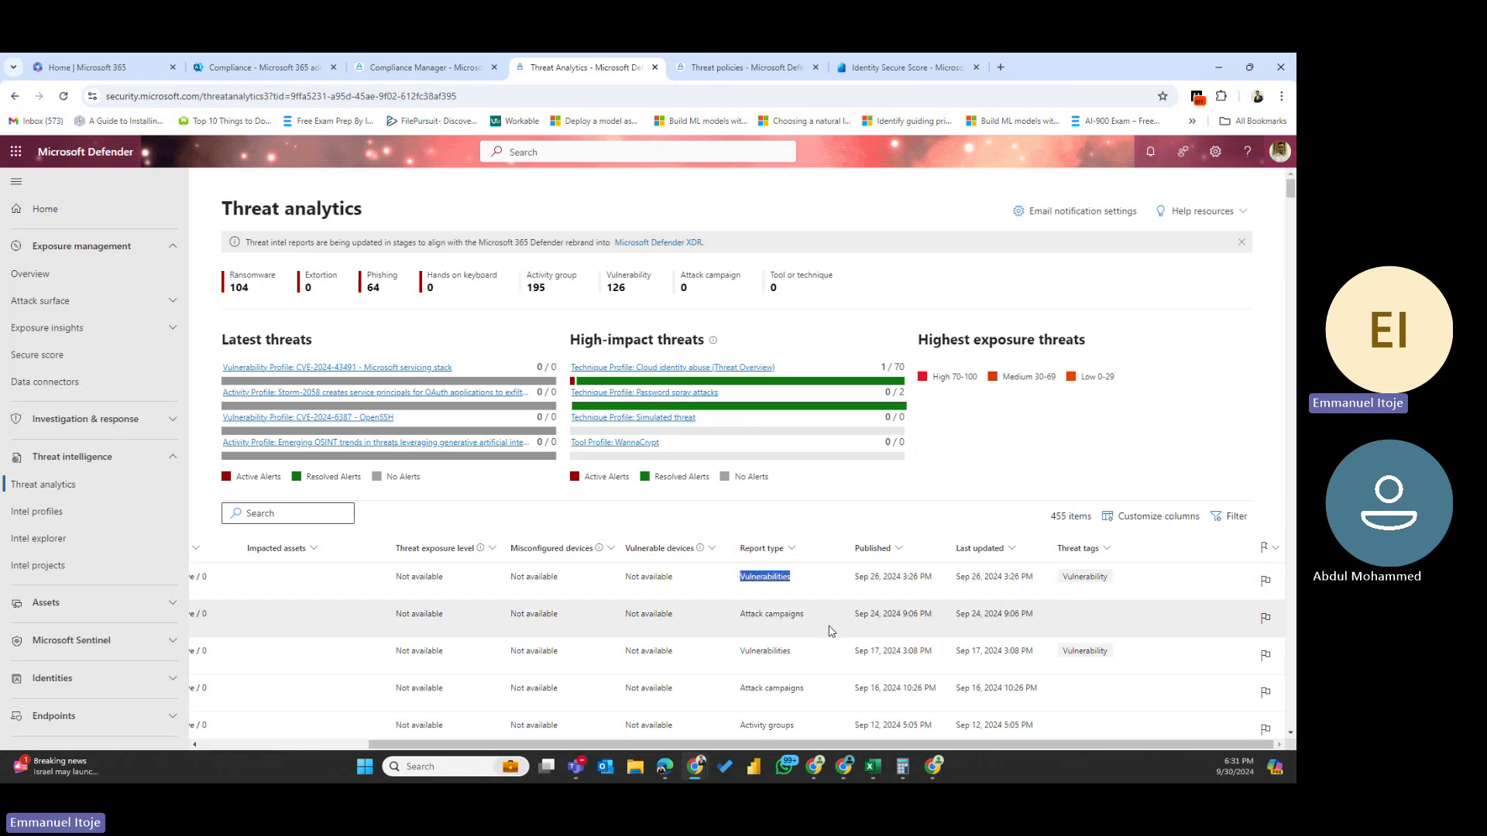
drag(823, 618, 745, 613)
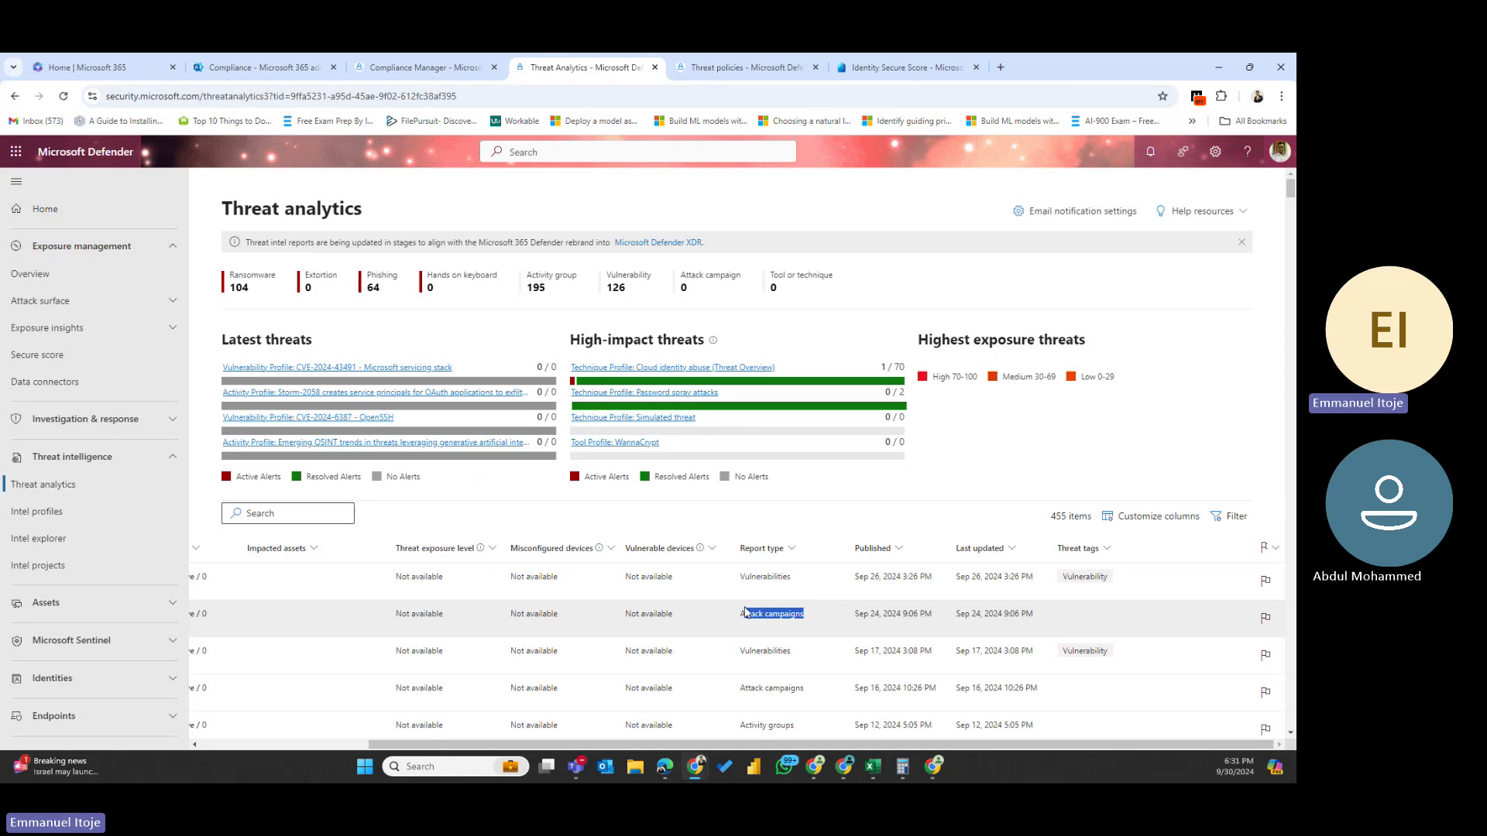
scroll(746, 612, down, 4)
scroll(746, 604, down, 6)
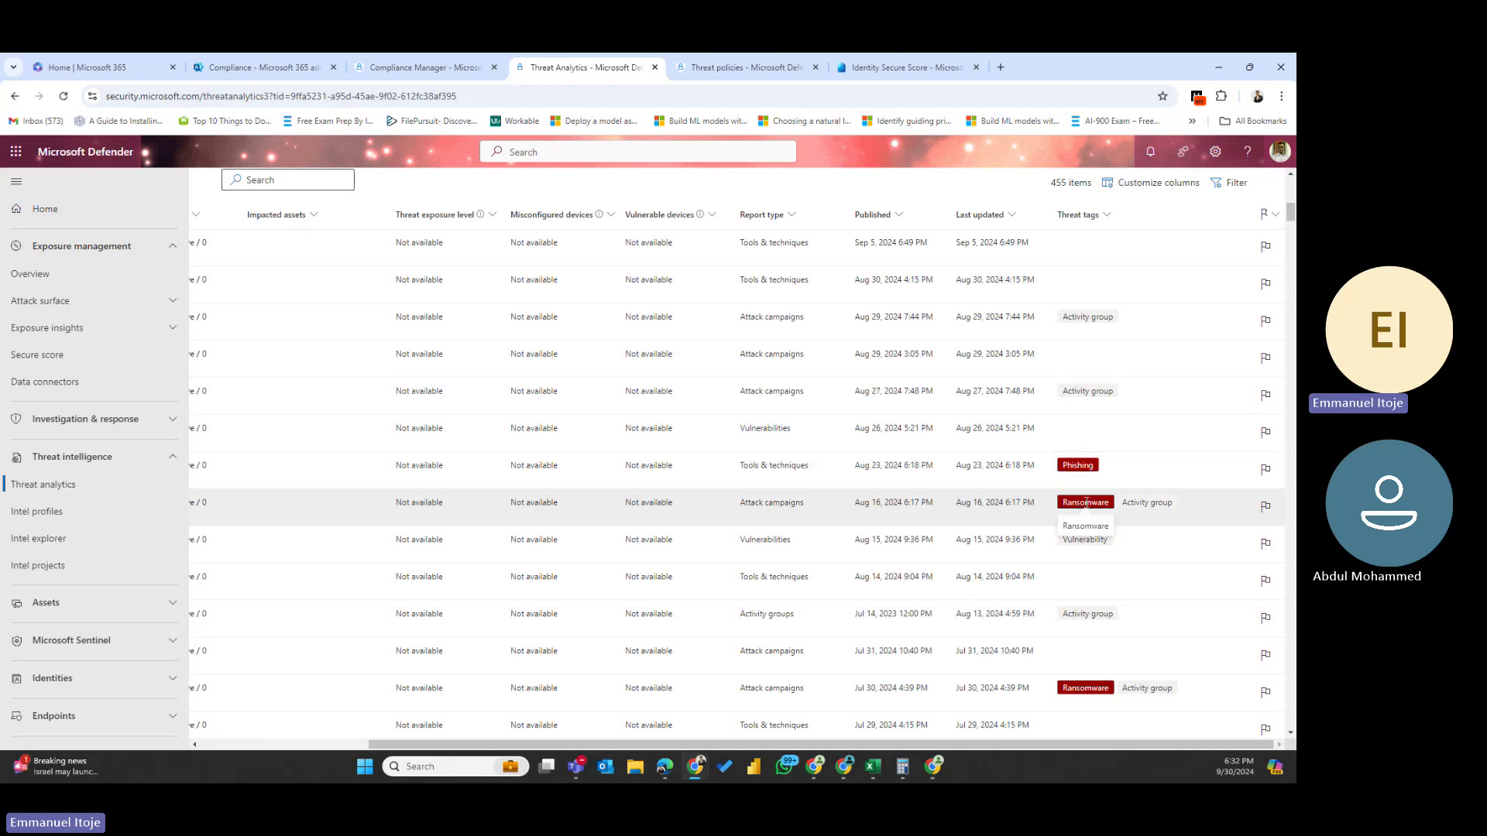
- Return to the top of the threats table and bring up the Filter panel
scroll(1077, 542, down, 1)
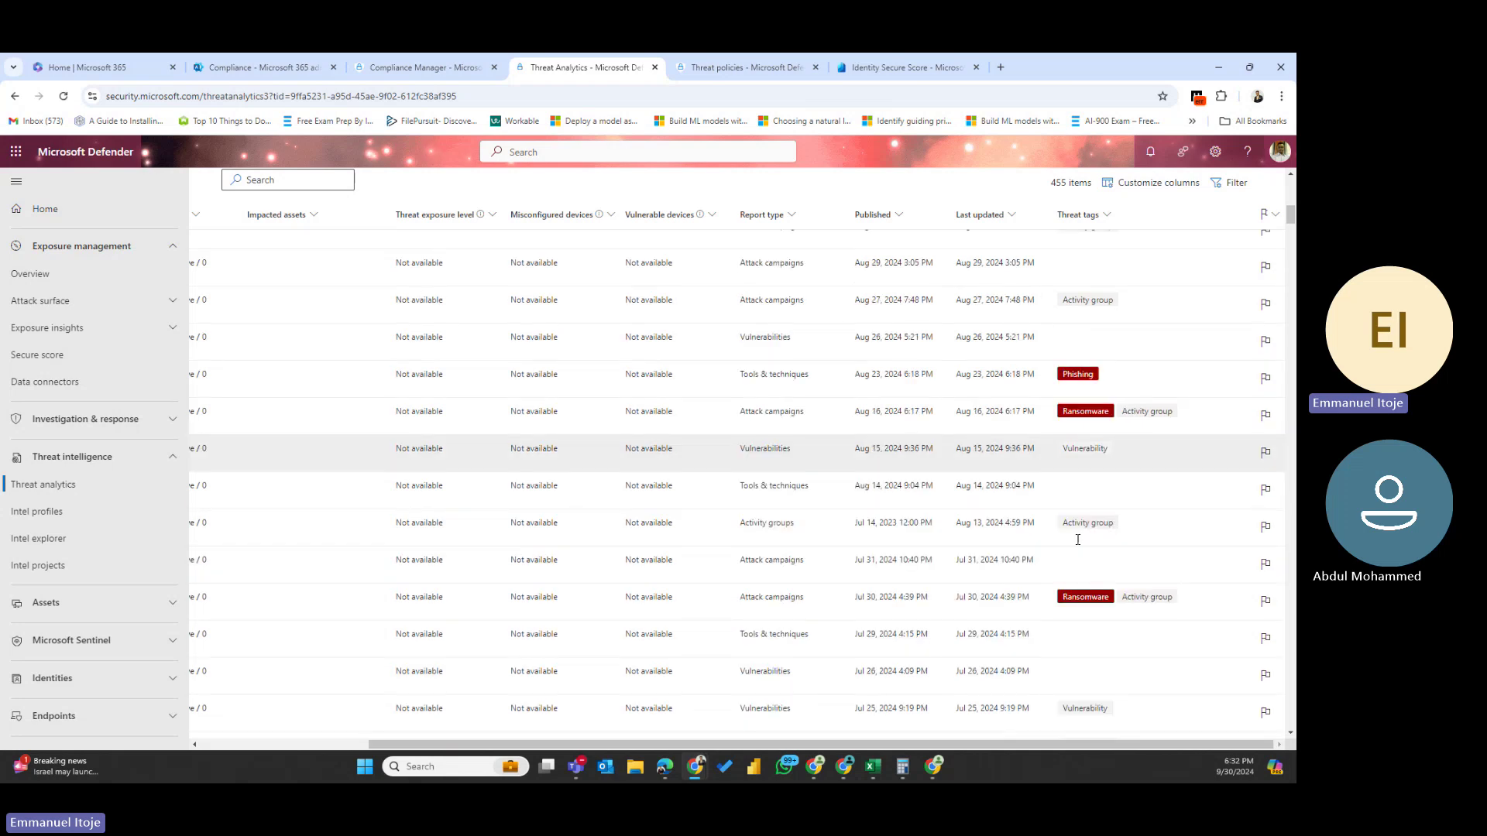
scroll(1077, 540, down, 8)
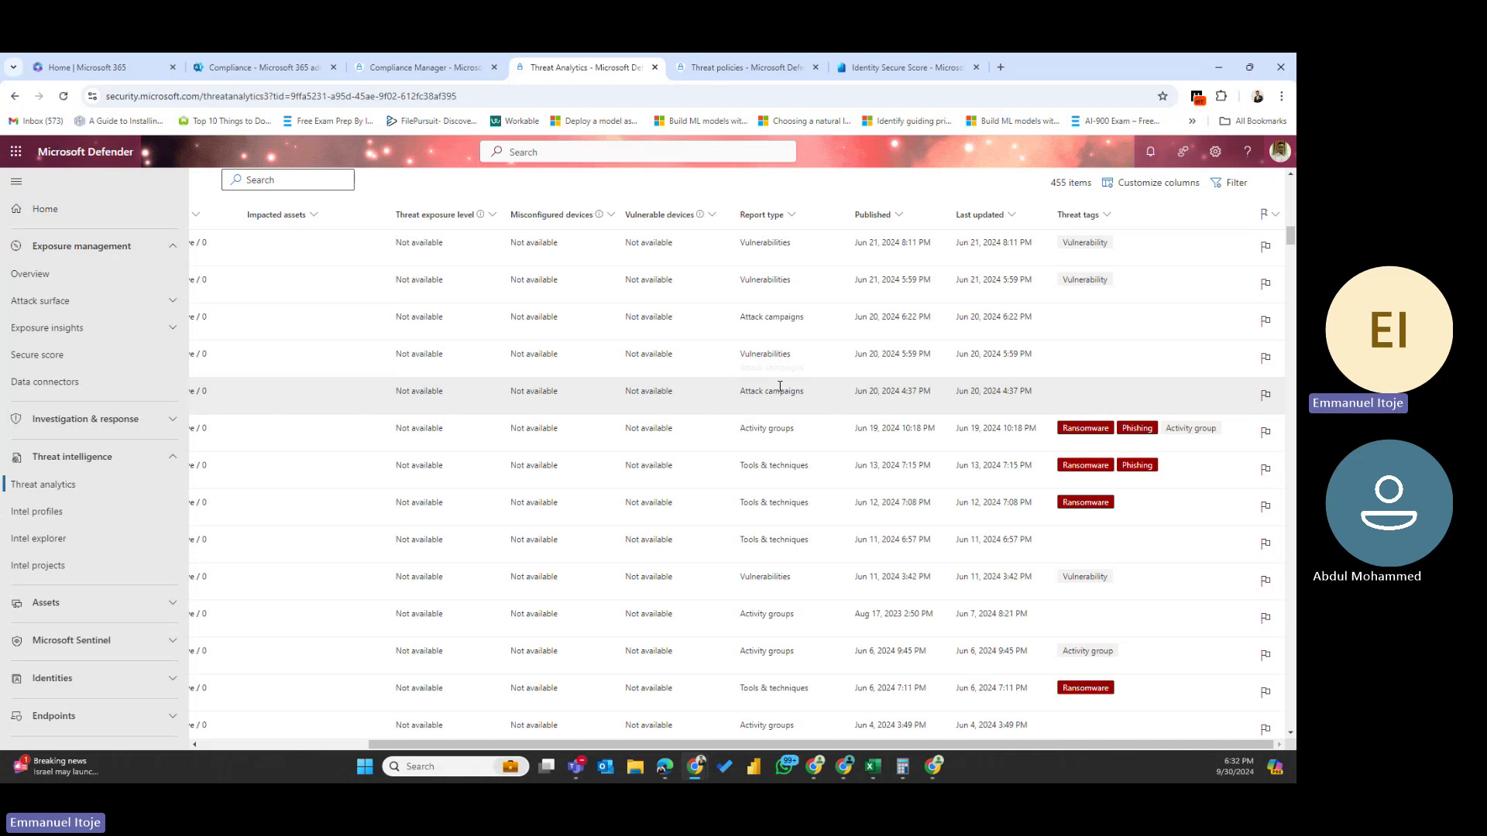
scroll(782, 385, up, 5)
click(1235, 189)
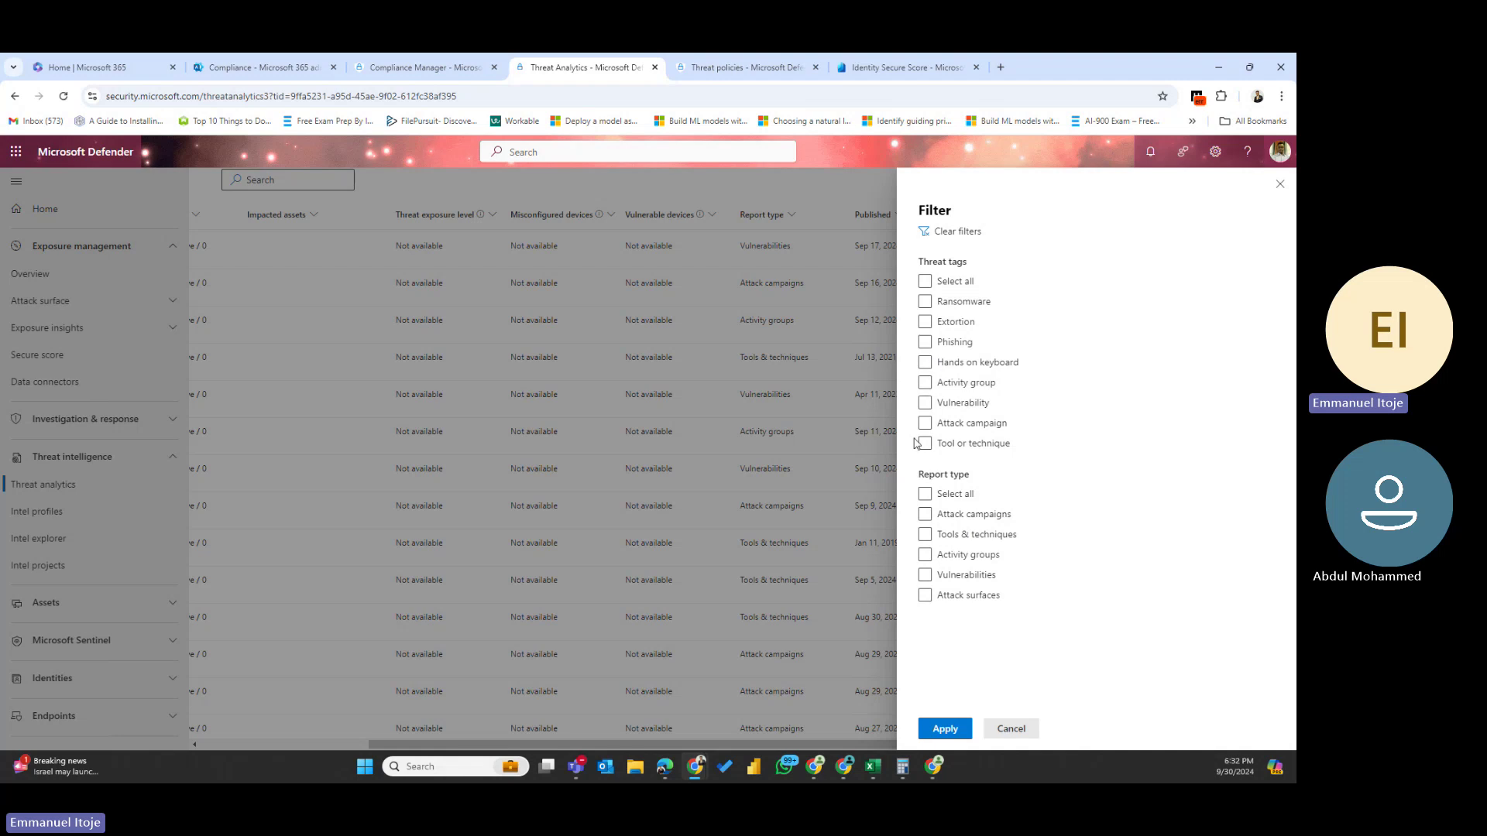
- Filter the threat reports to the Vulnerability tag, narrowing the list to 126 items
click(926, 403)
click(947, 729)
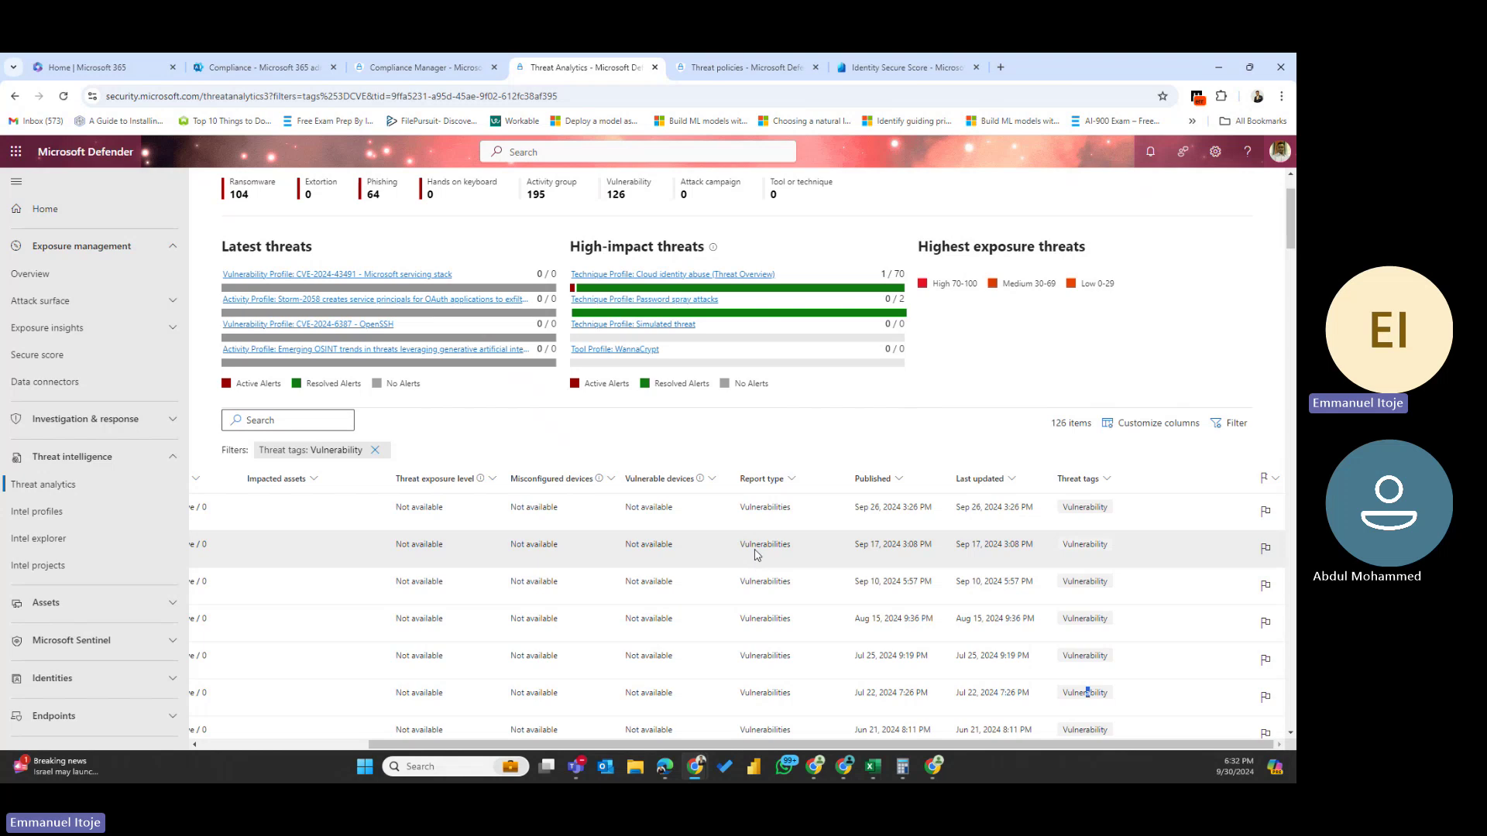
click(1237, 422)
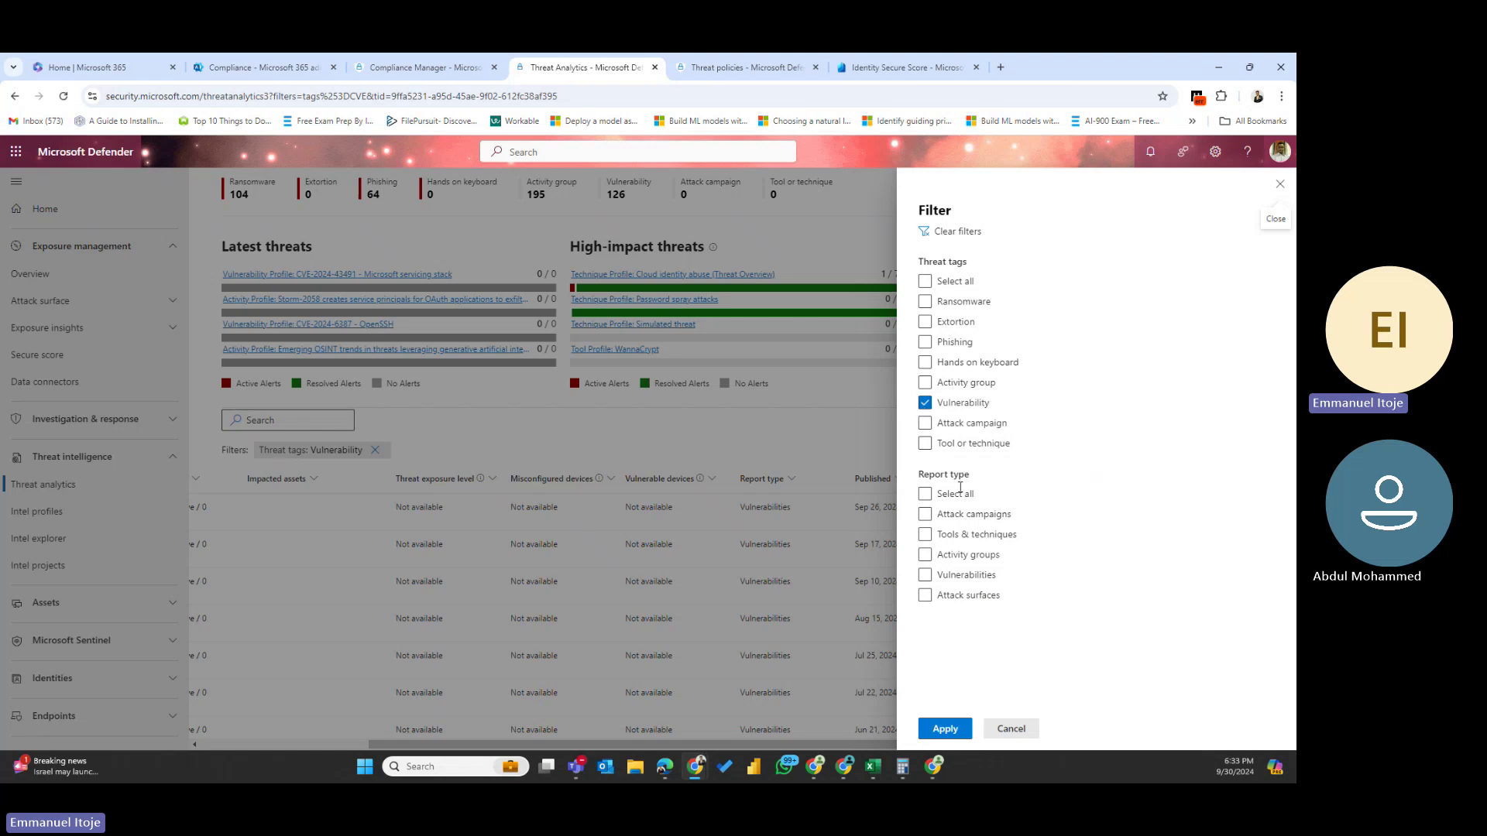
- Add the Attack campaigns report type filter, narrowing Vulnerability reports to 36 items
click(926, 517)
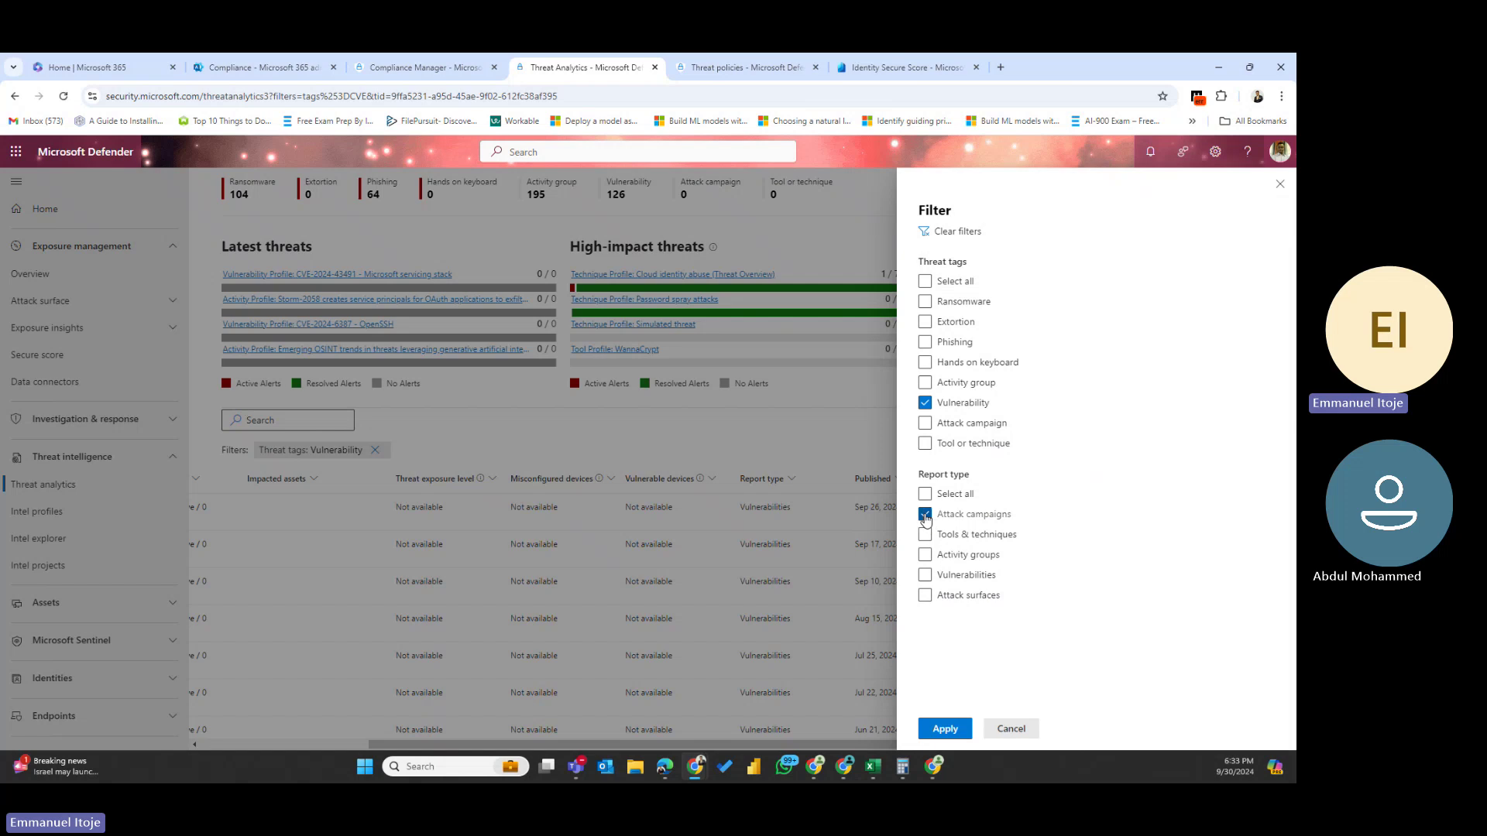
click(955, 729)
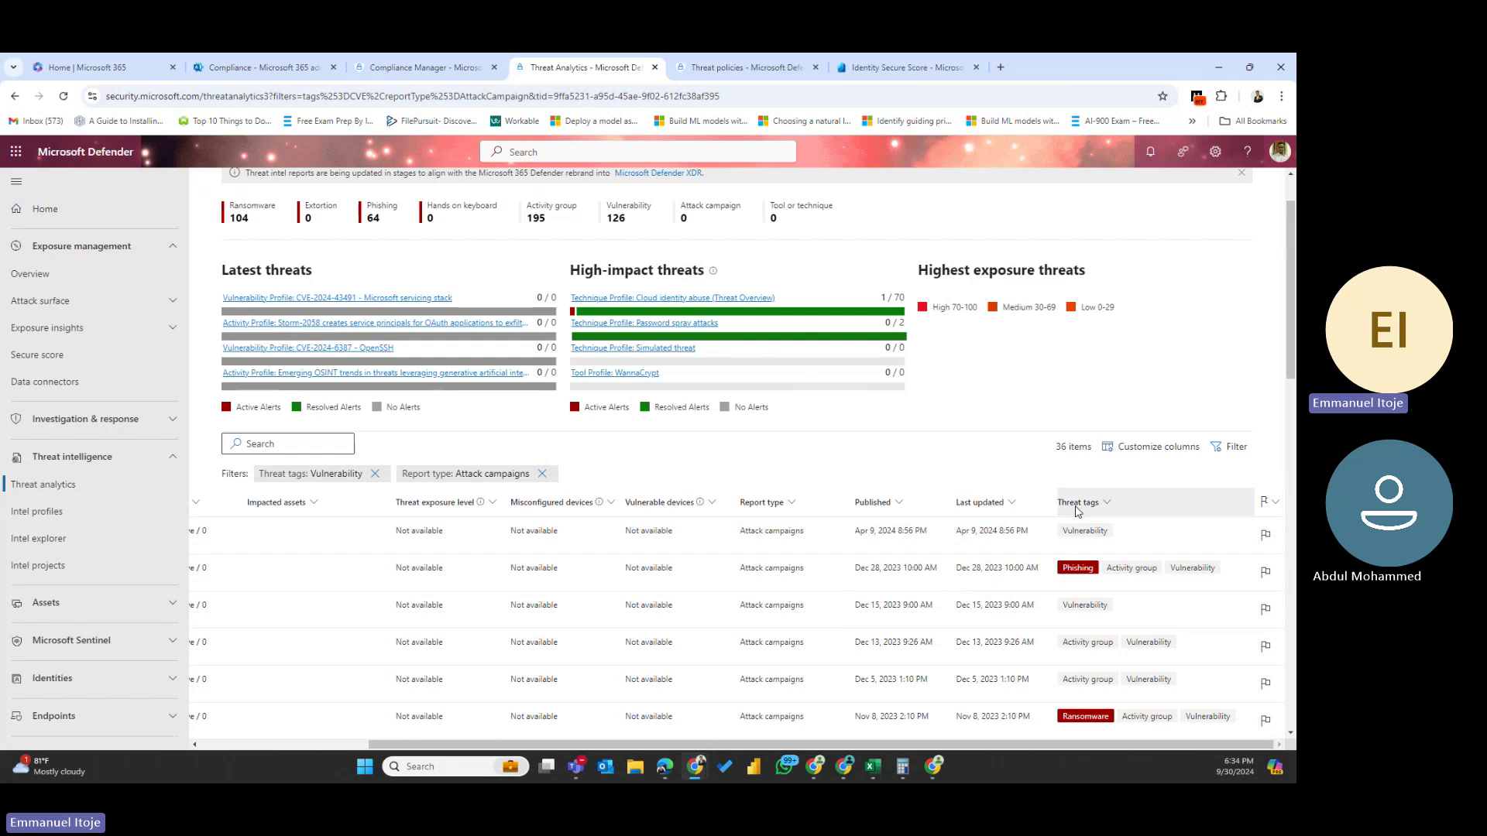
click(1231, 447)
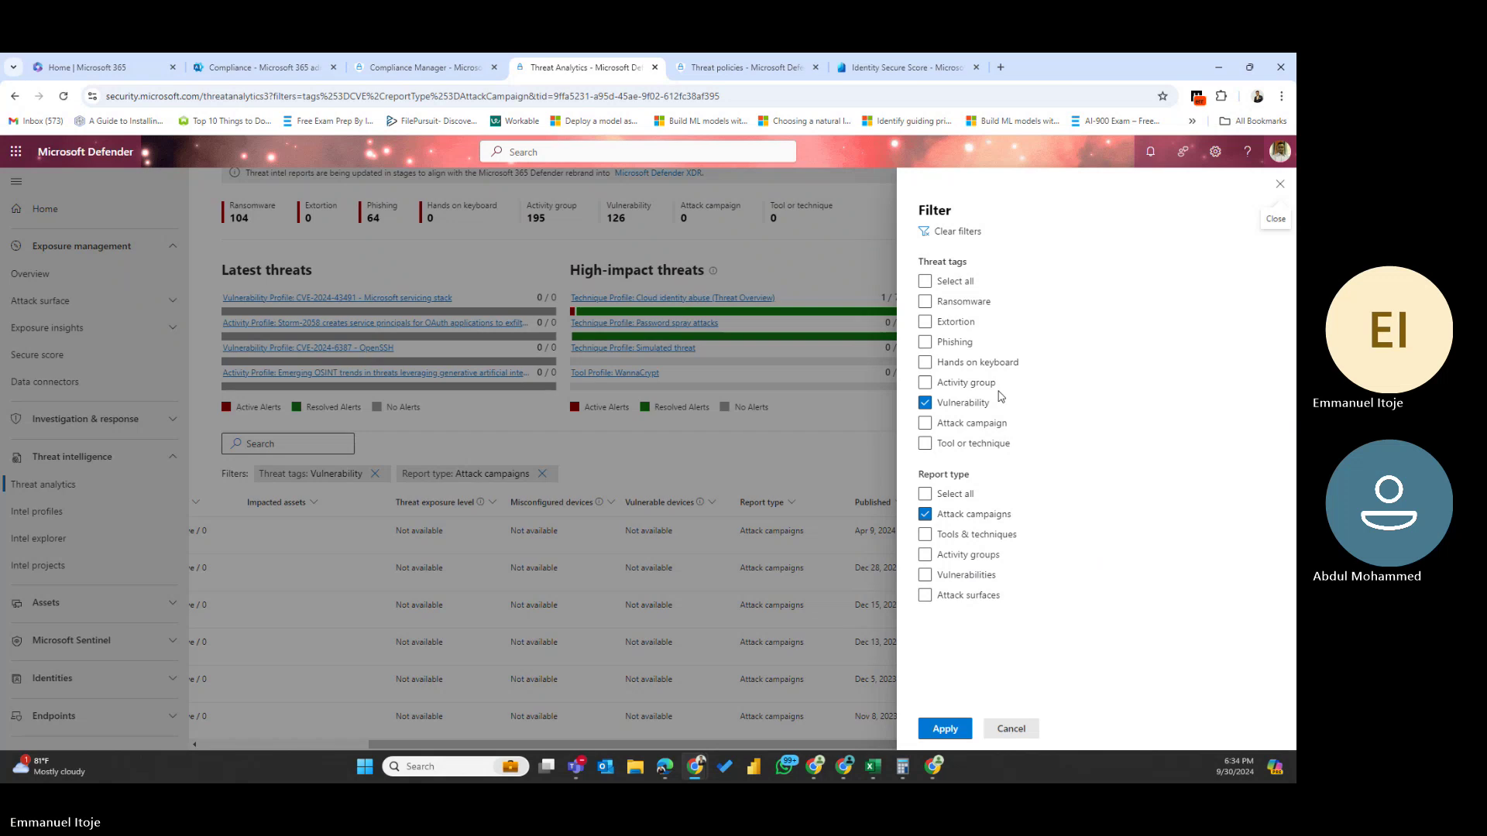
- Clear the Vulnerability and Attack campaigns filters so all 455 reports show
click(925, 403)
click(925, 514)
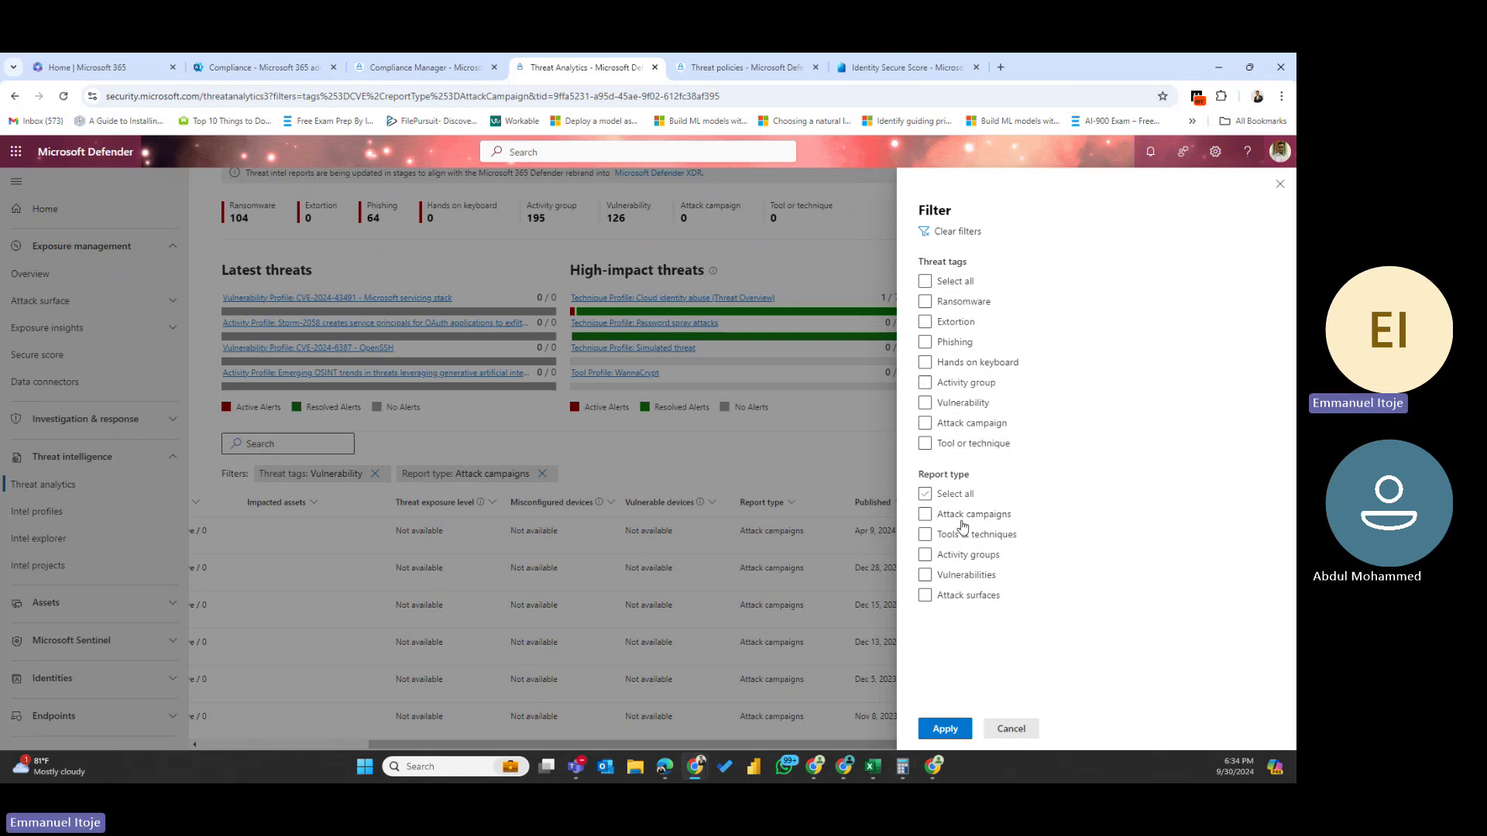
click(945, 728)
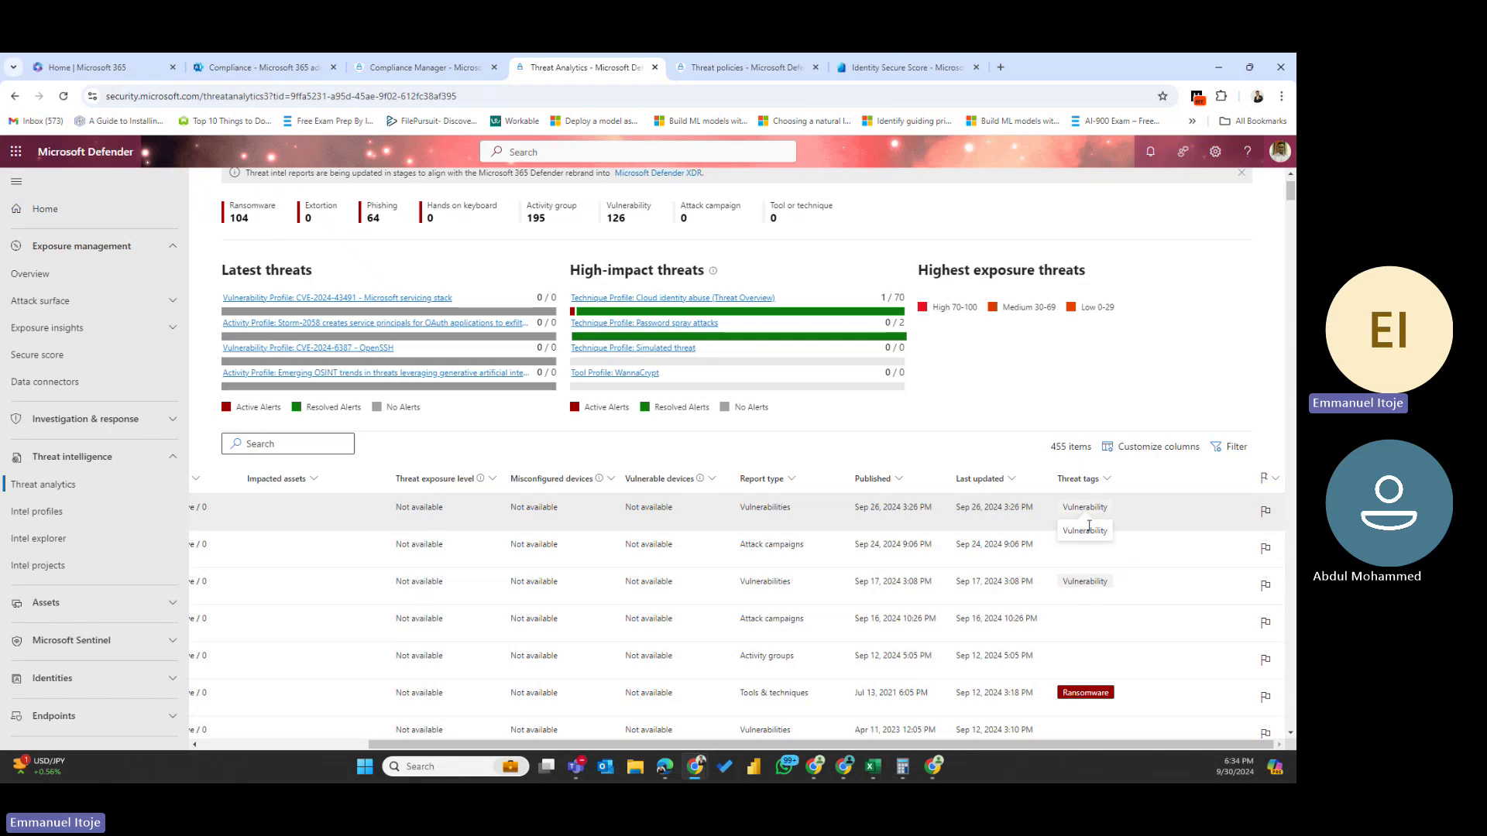
scroll(1086, 535, down, 5)
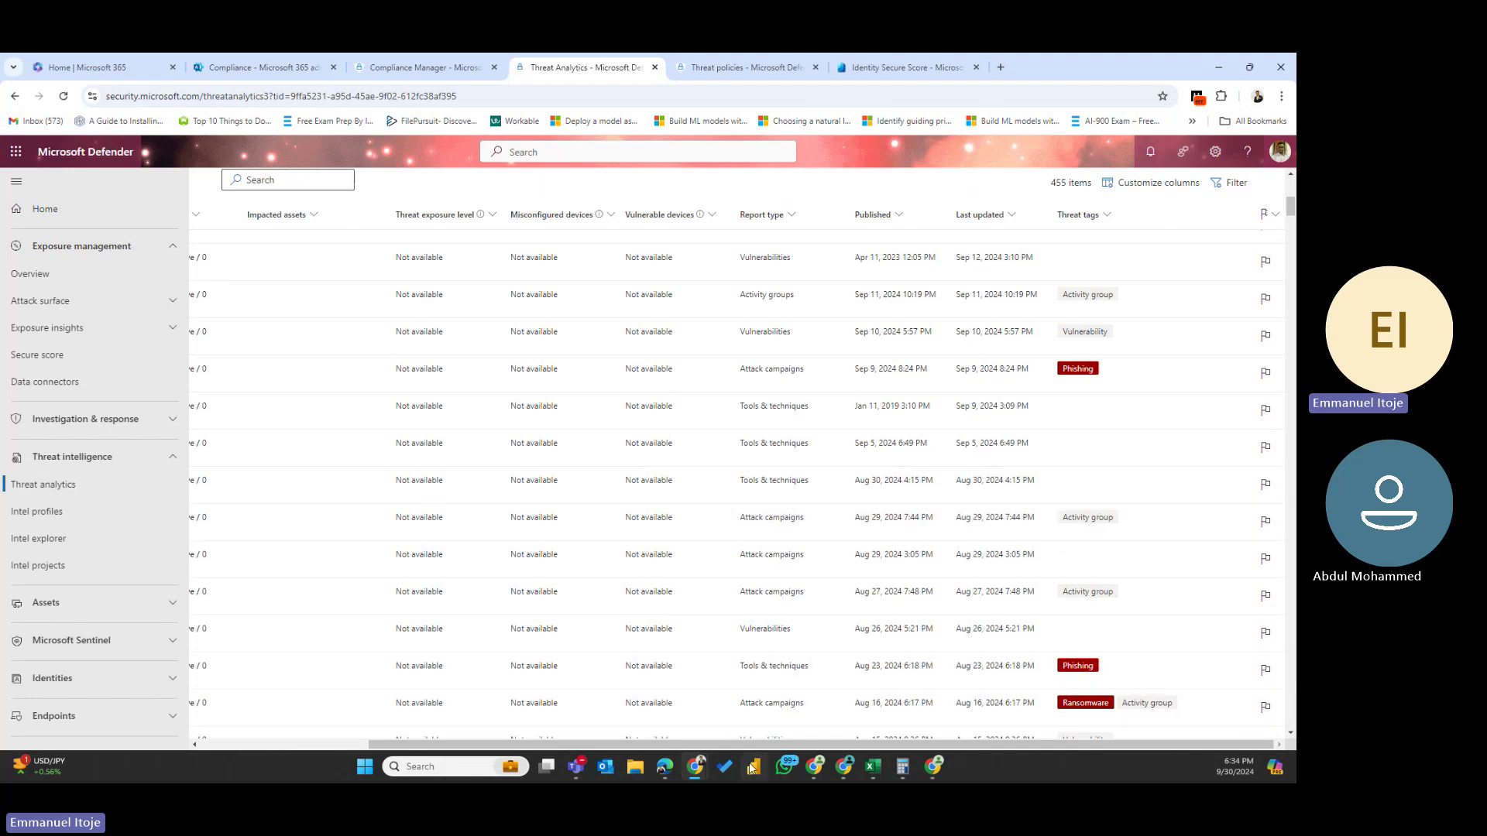
drag(752, 745, 577, 755)
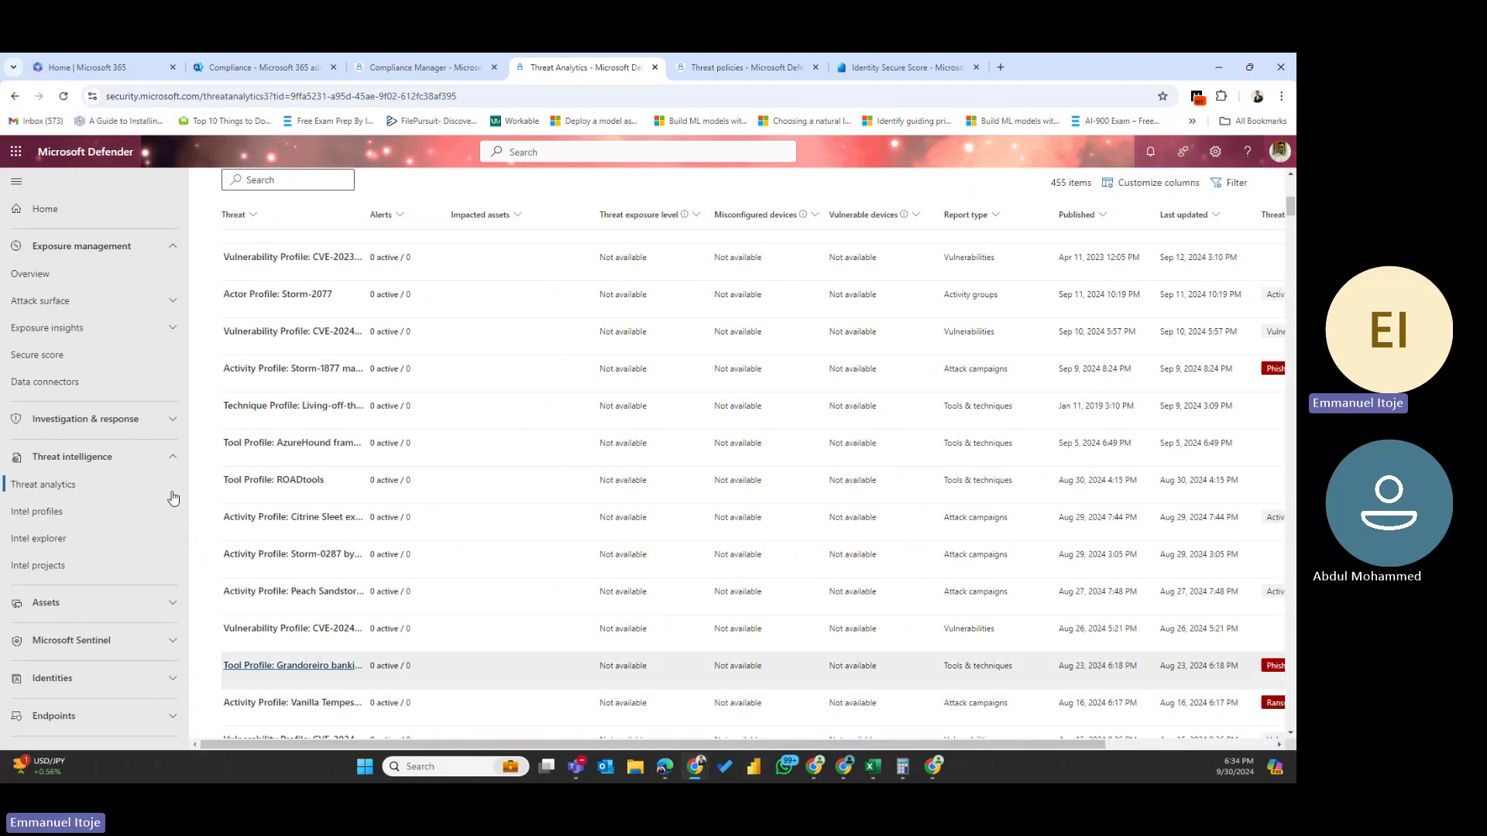
- Read the Citrine Sleet Chromium zero-day overview and follow the Citrine Sleet intel profile link
click(299, 522)
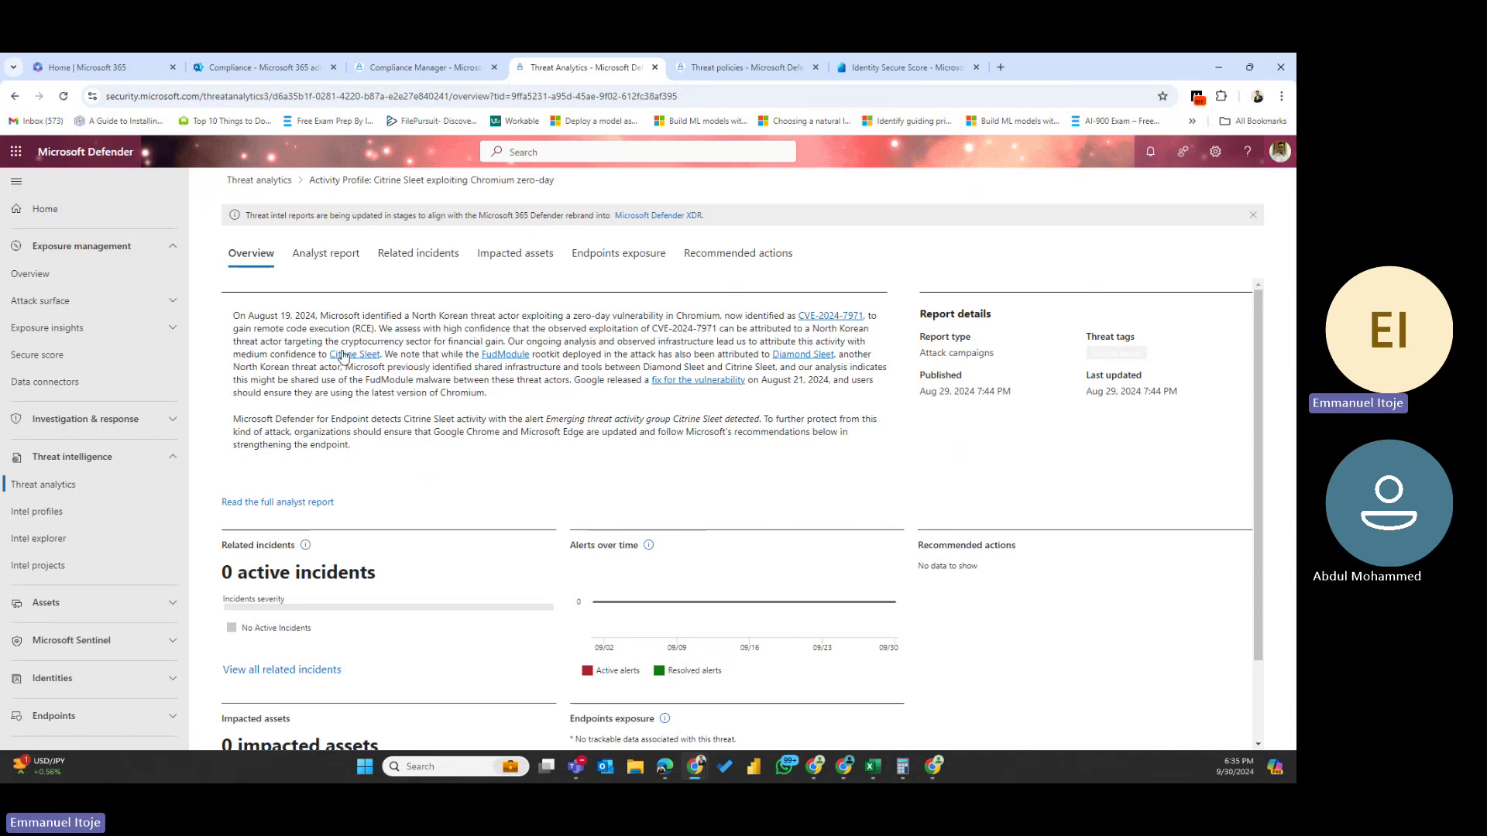
drag(256, 319, 334, 504)
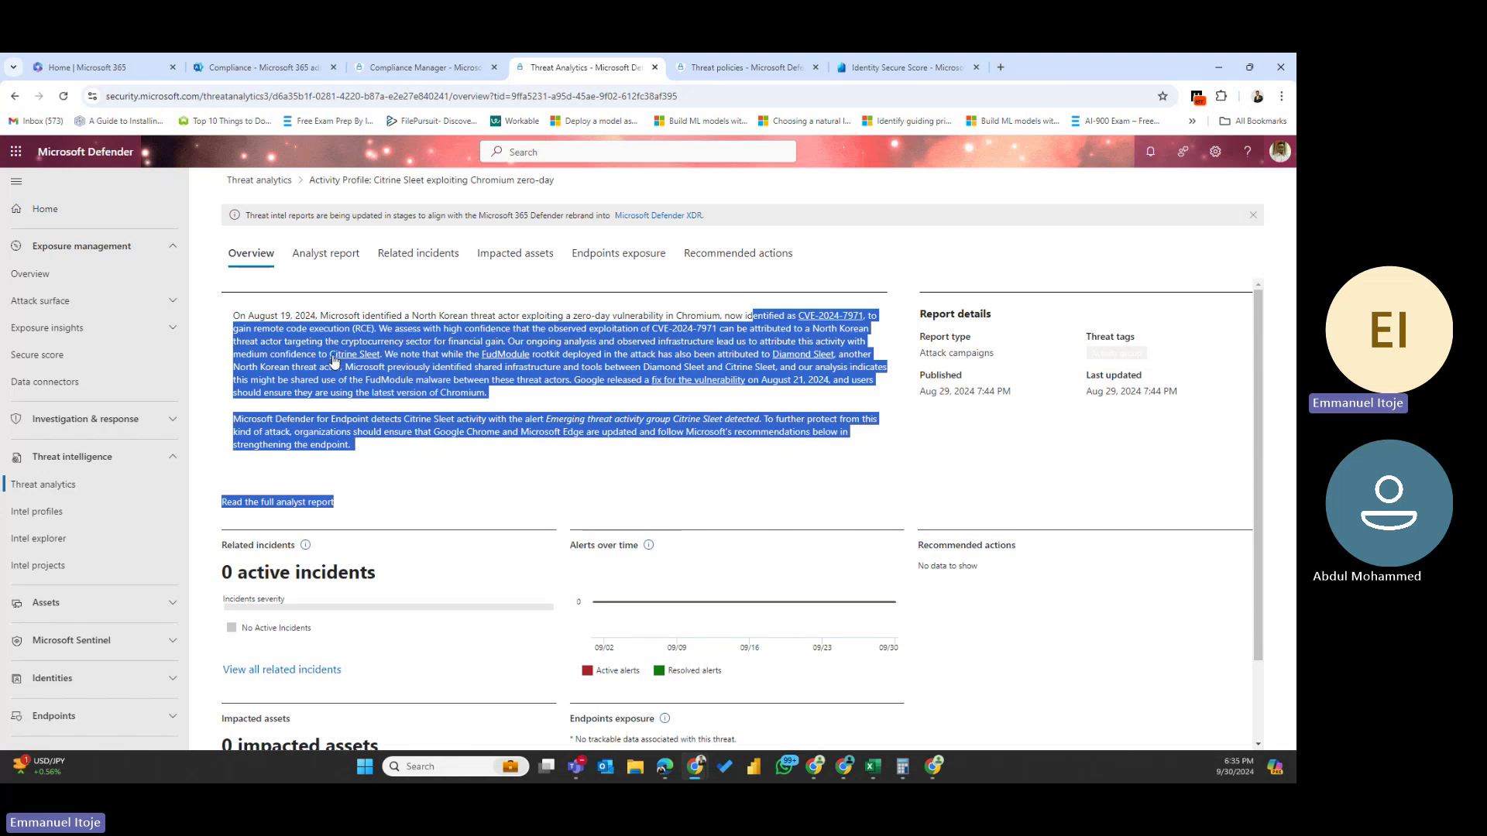
click(334, 357)
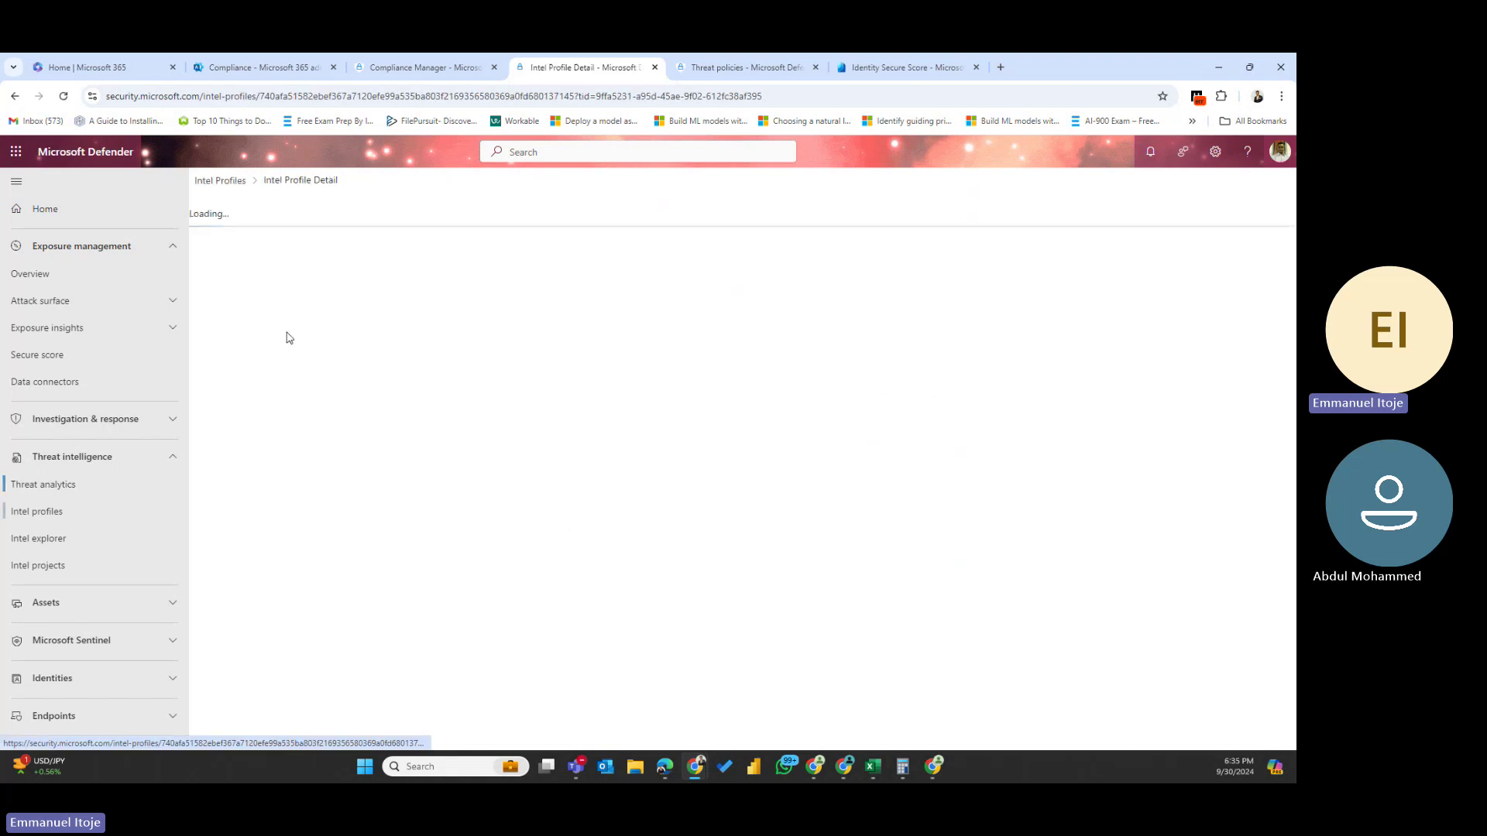
- Navigate back to Threat analytics and open the Actor Profile: Storm-2077 report
click(219, 183)
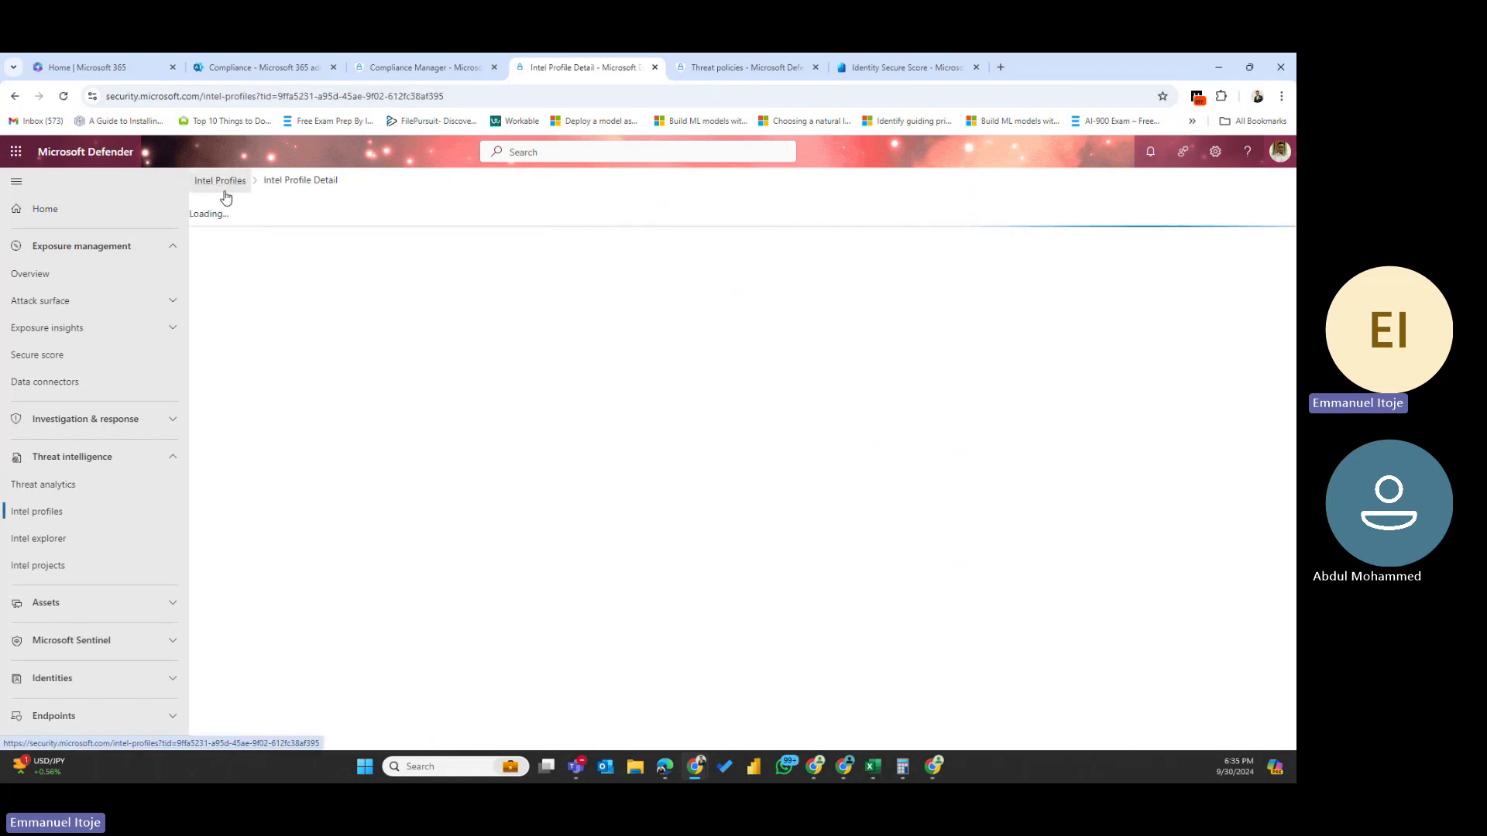
click(29, 491)
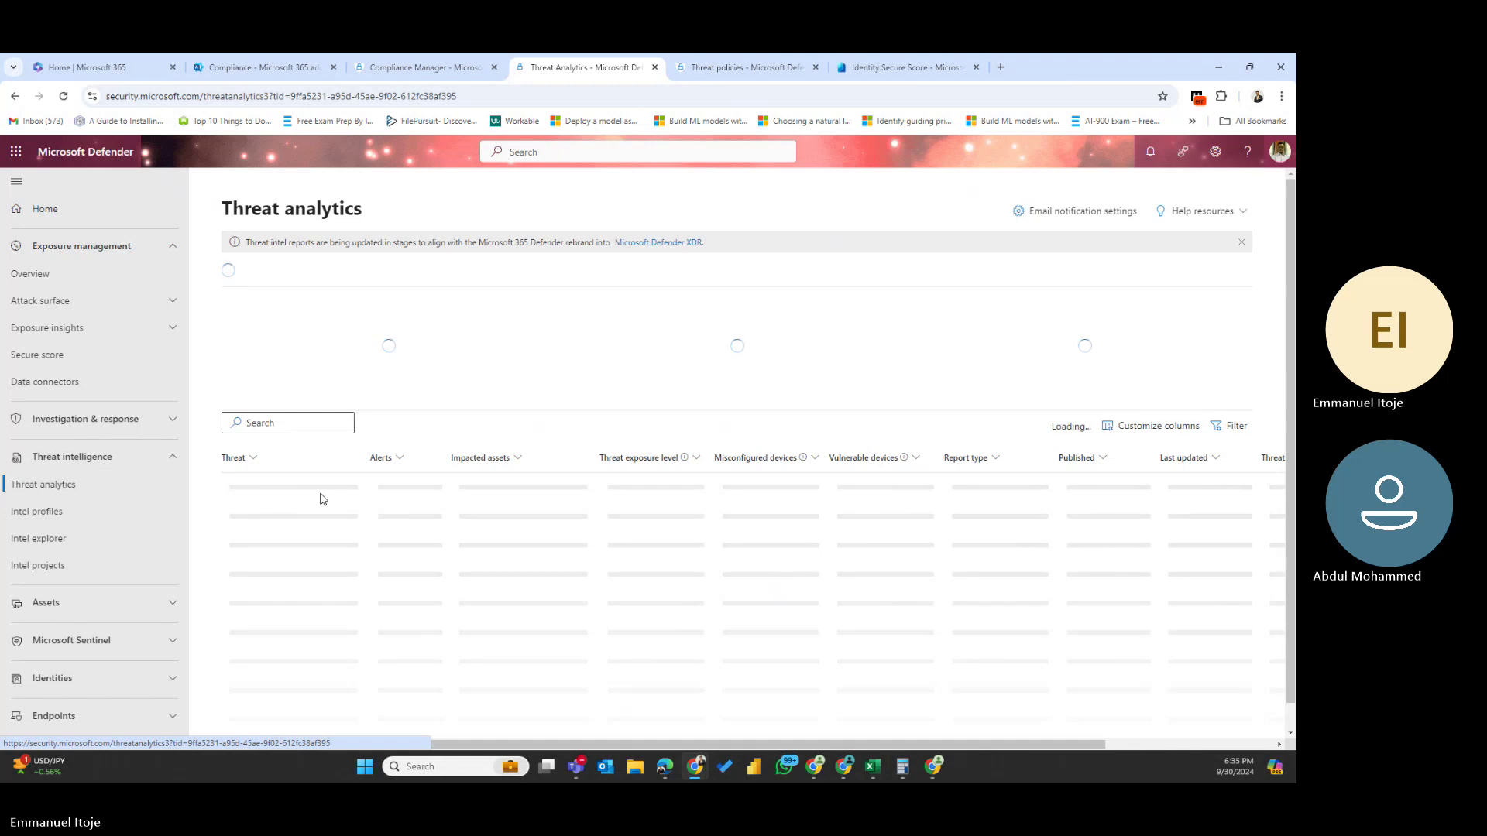
scroll(322, 496, down, 5)
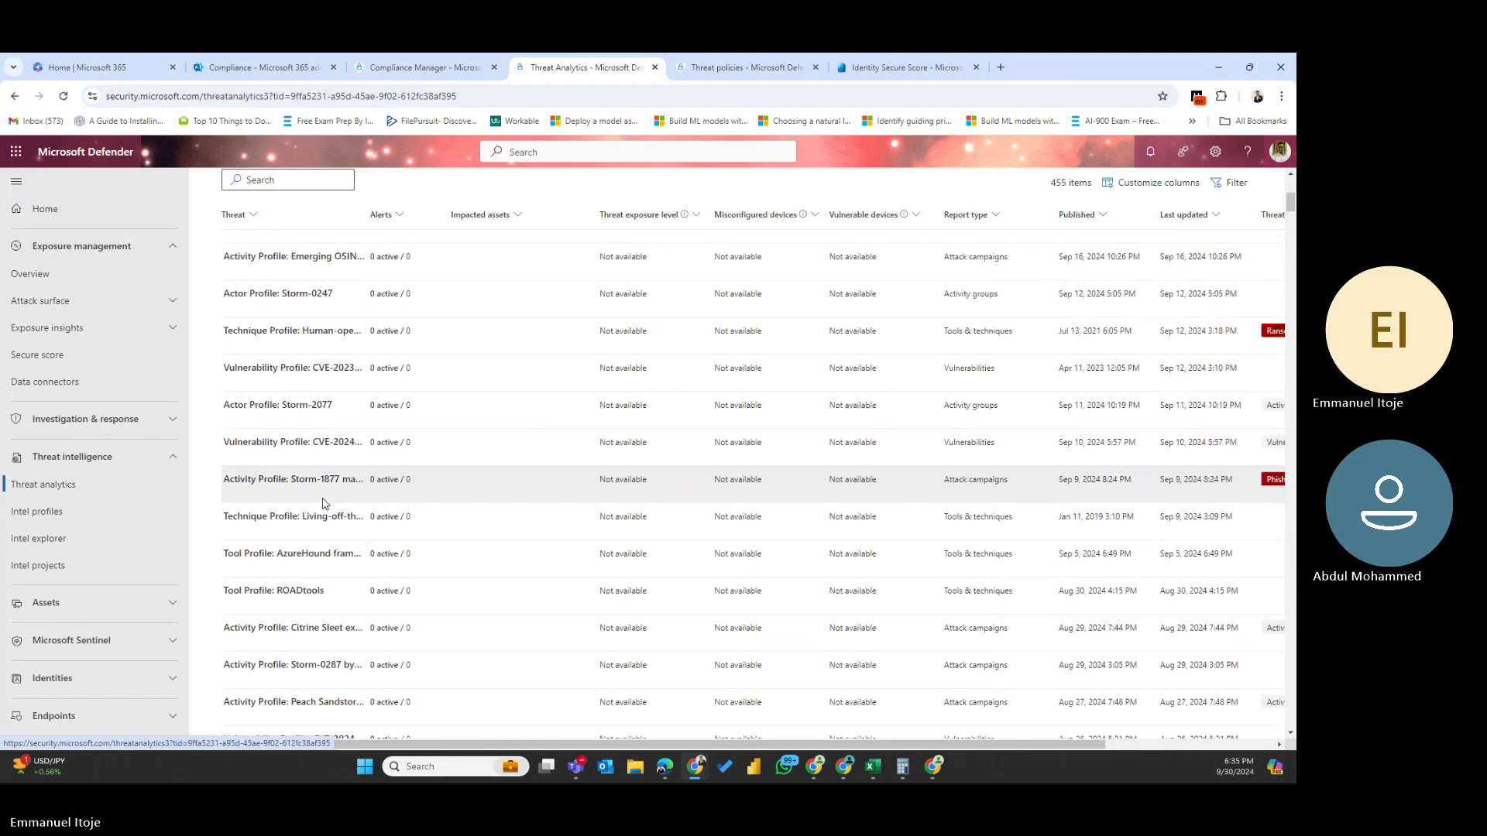
click(265, 411)
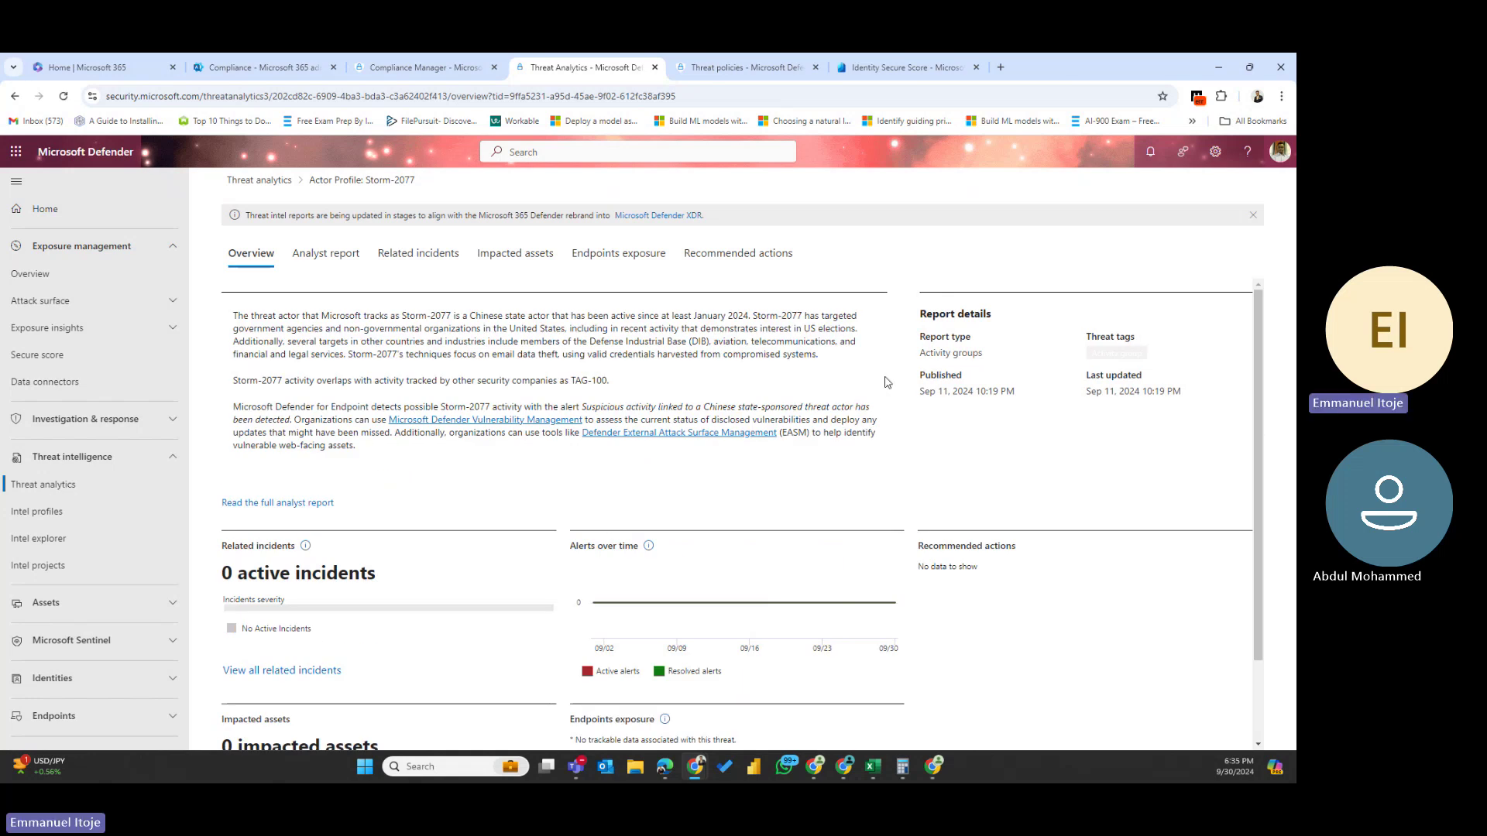
- Highlight the opening sentences of the Storm-2077 Overview description
drag(276, 319, 538, 338)
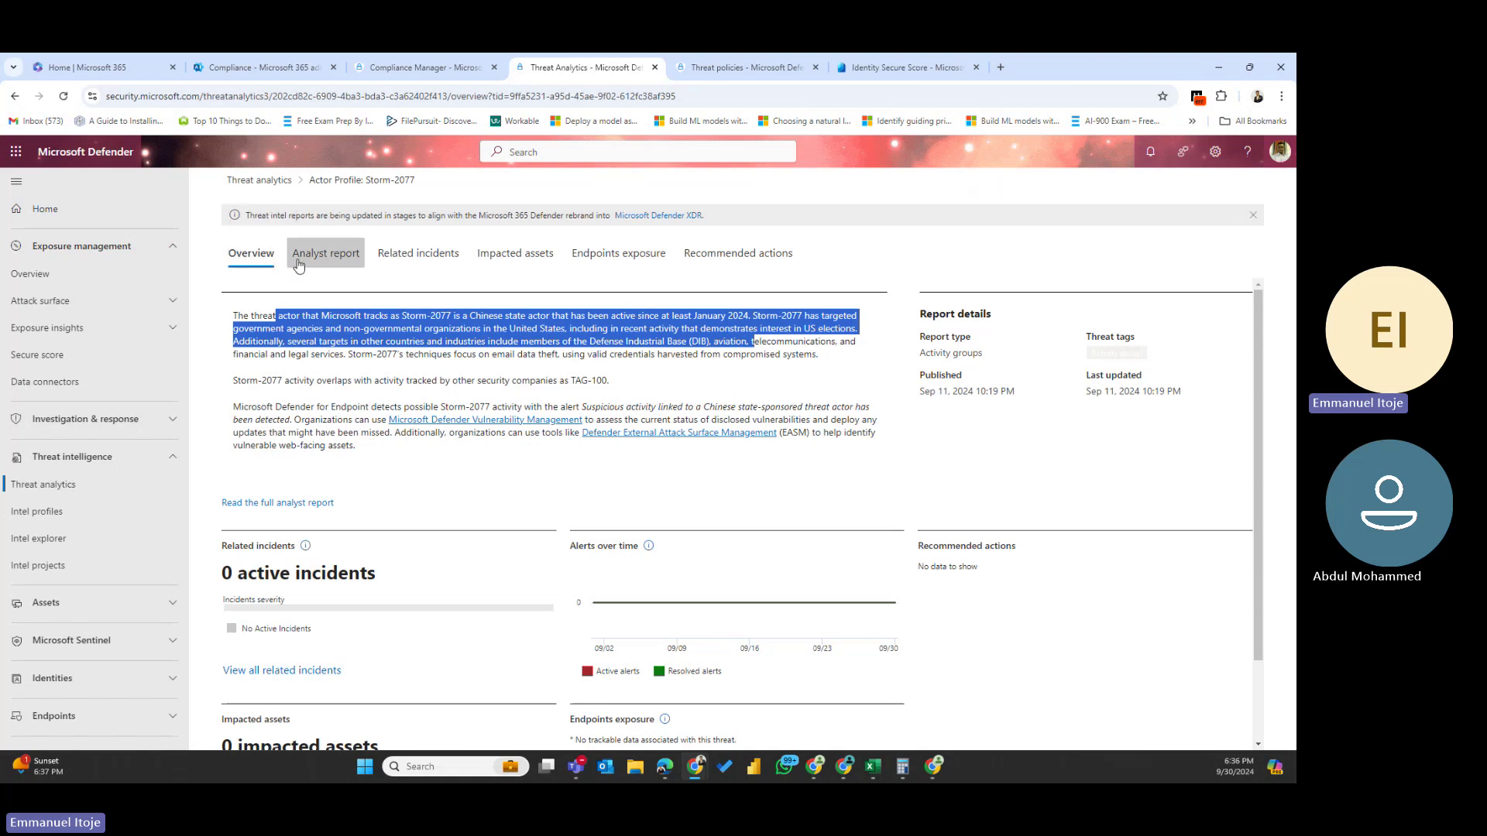
- Switch to the Storm-2077 Analyst report and read its executive summary
click(328, 258)
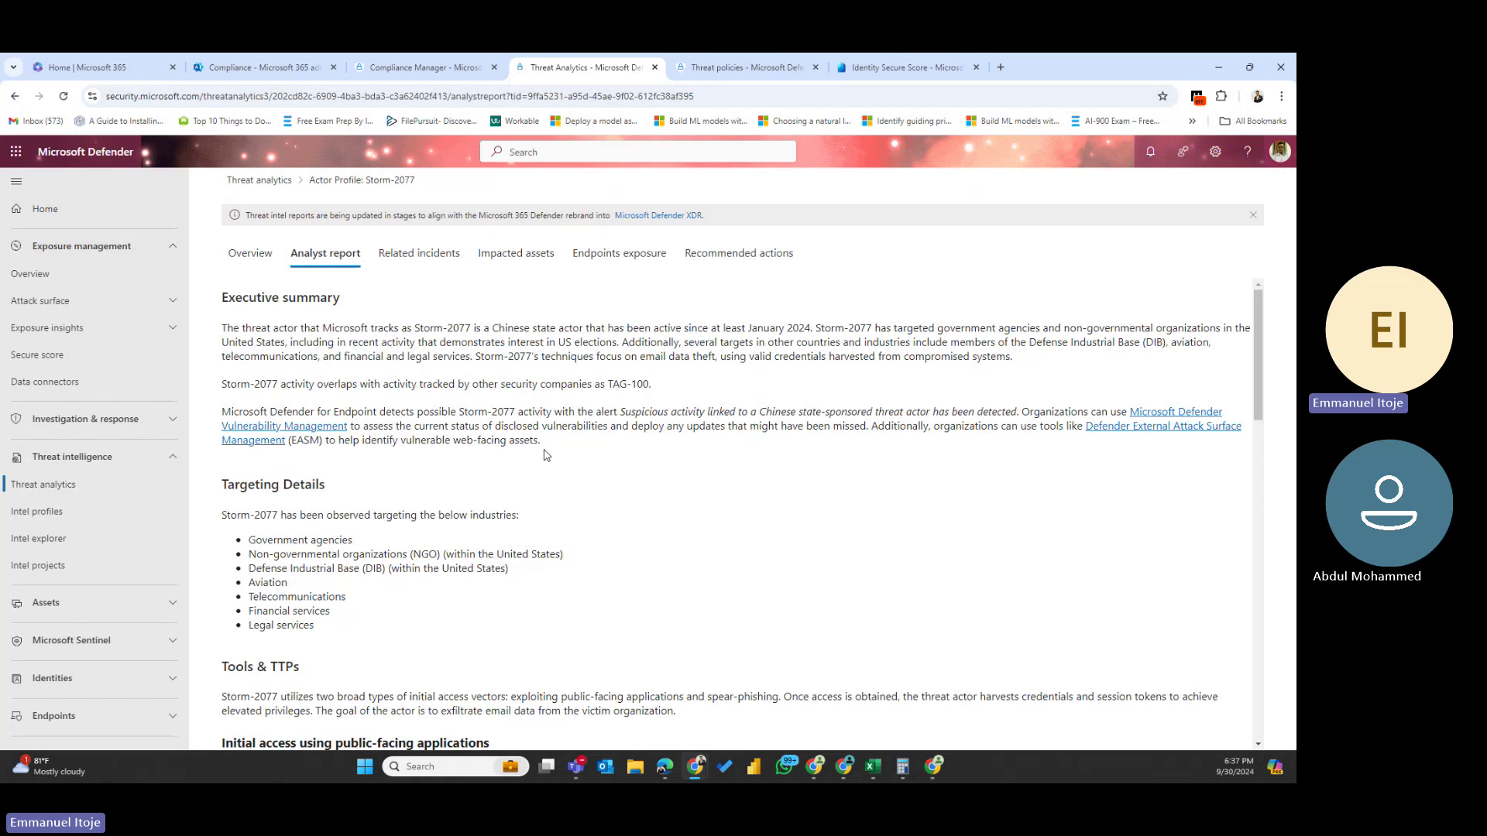
drag(547, 455, 309, 224)
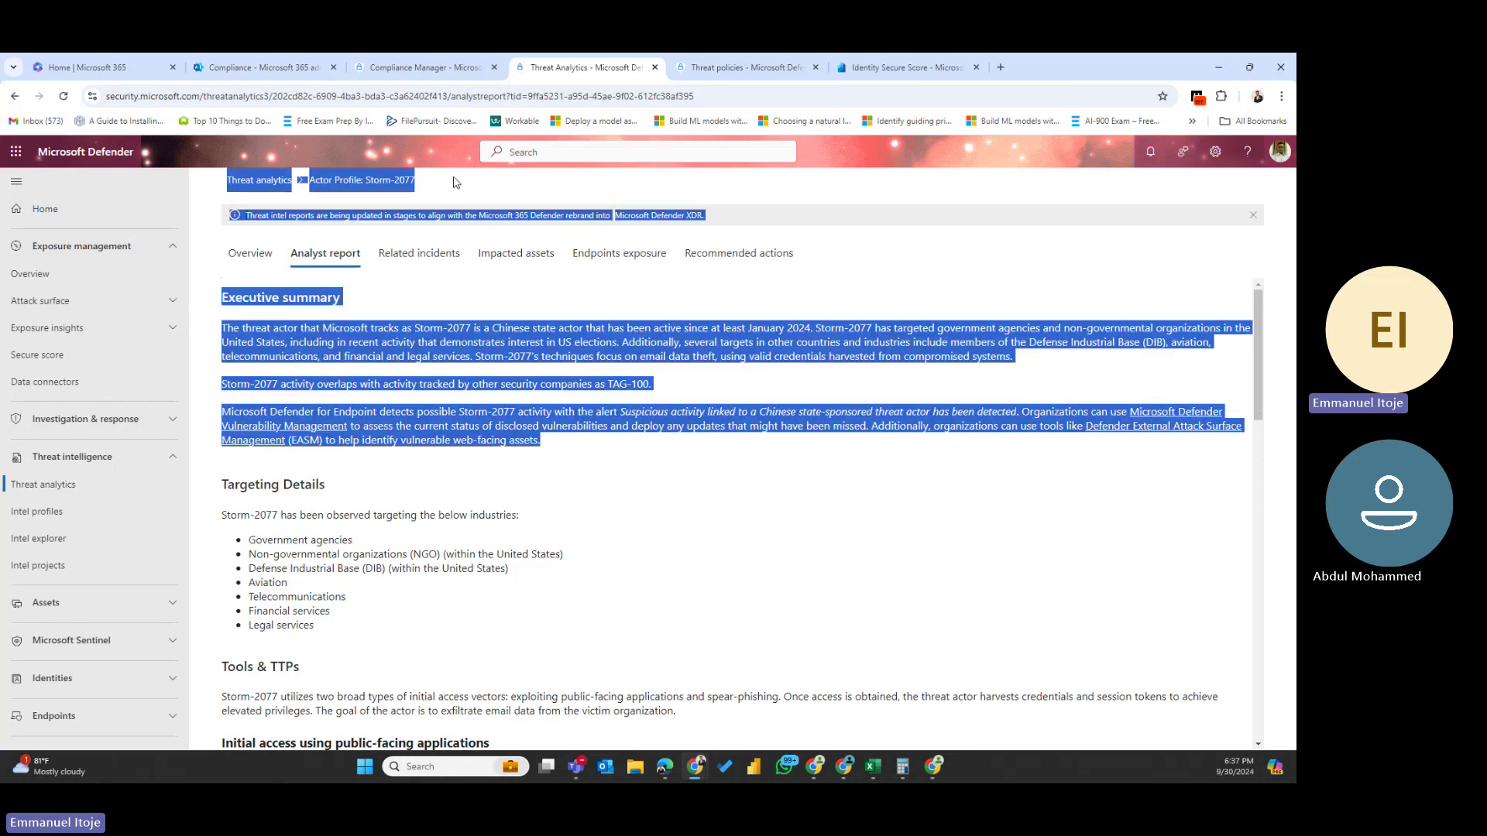
scroll(363, 421, down, 3)
scroll(362, 420, up, 3)
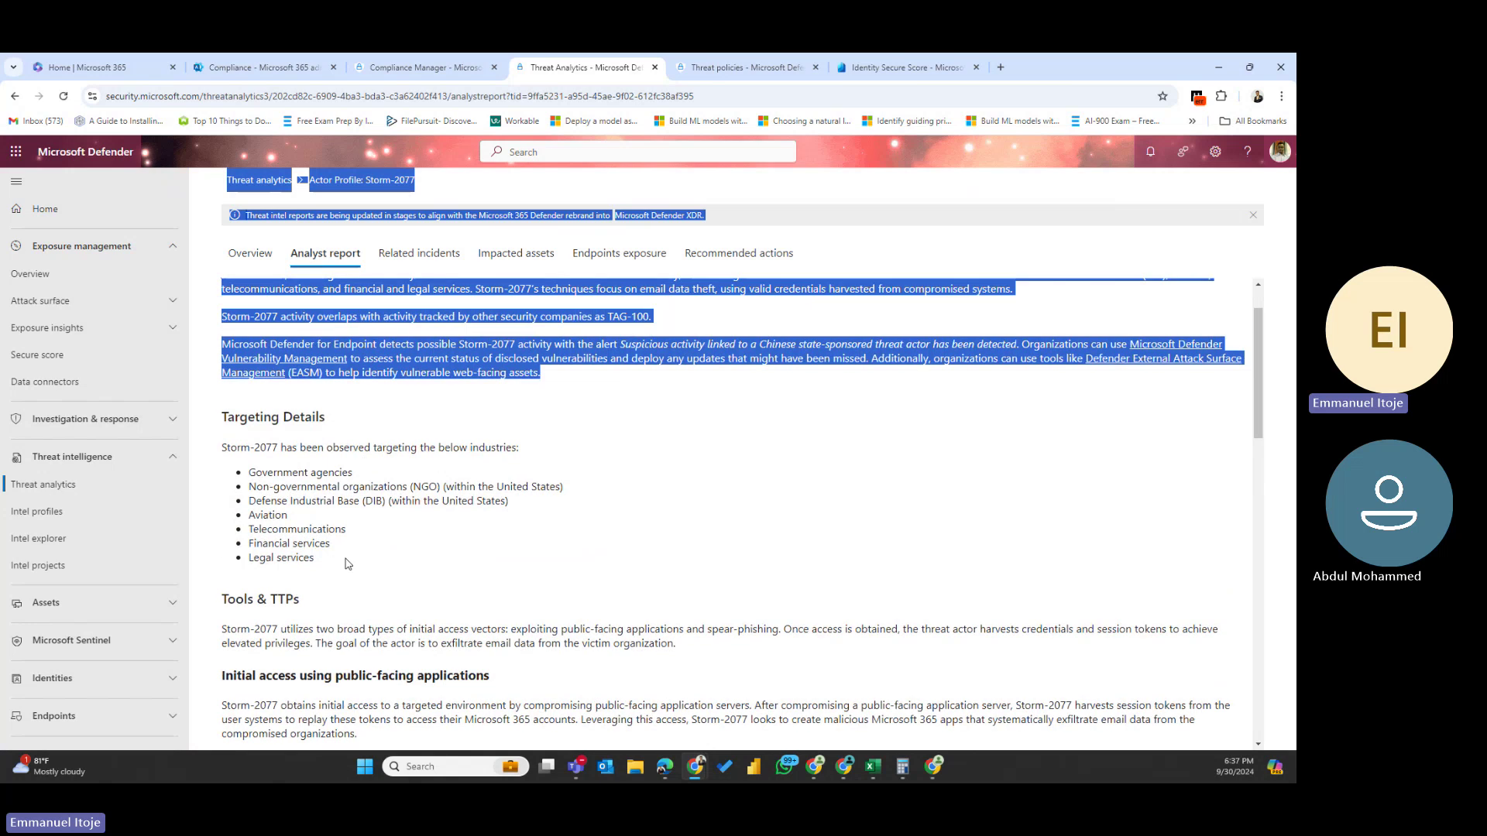
drag(347, 561, 224, 452)
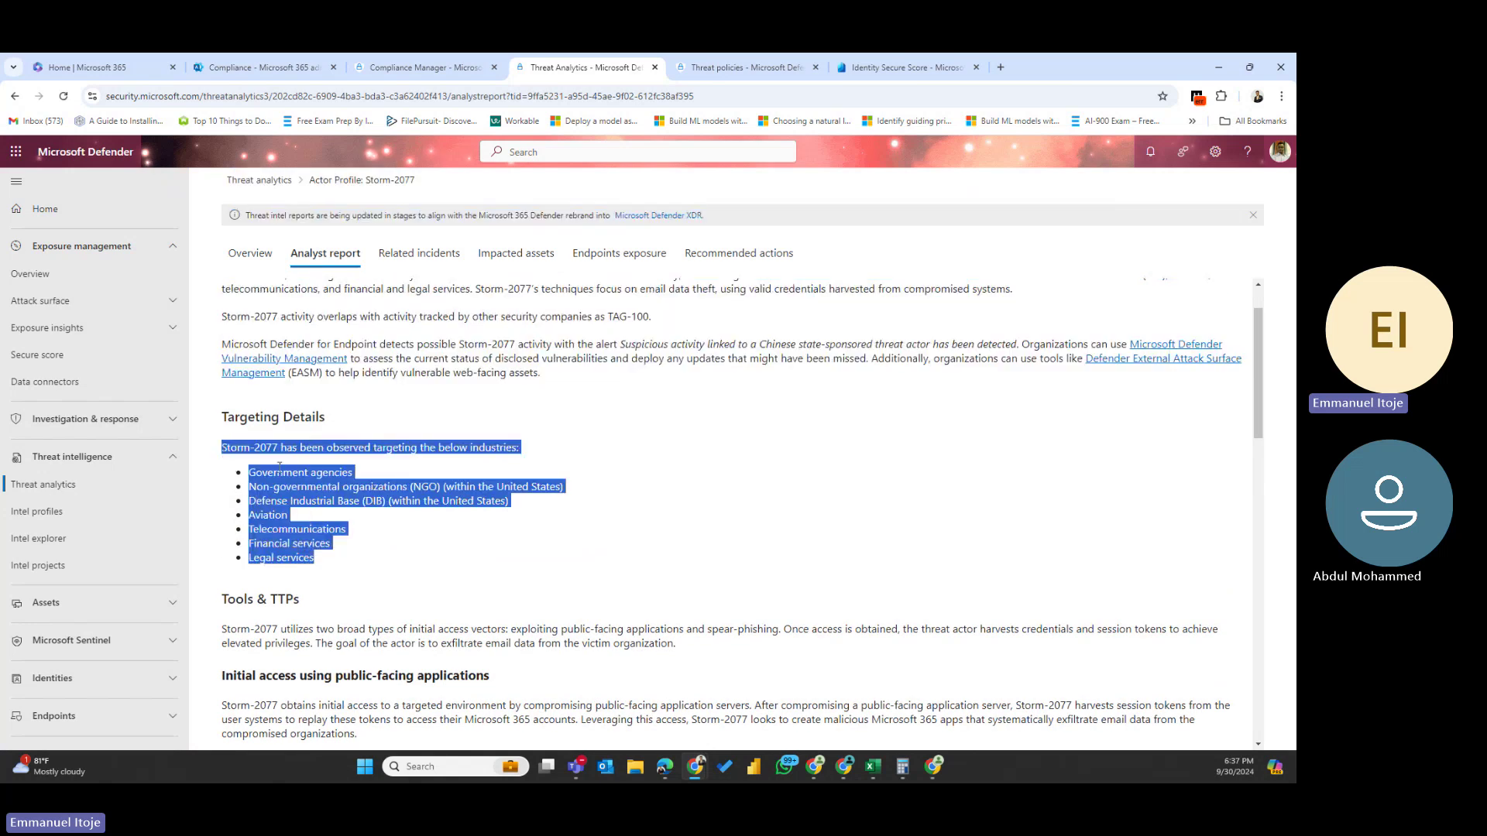
scroll(279, 466, down, 2)
- Read the targeting details, initial-access paragraph, MITRE techniques and recommended mitigations
click(699, 441)
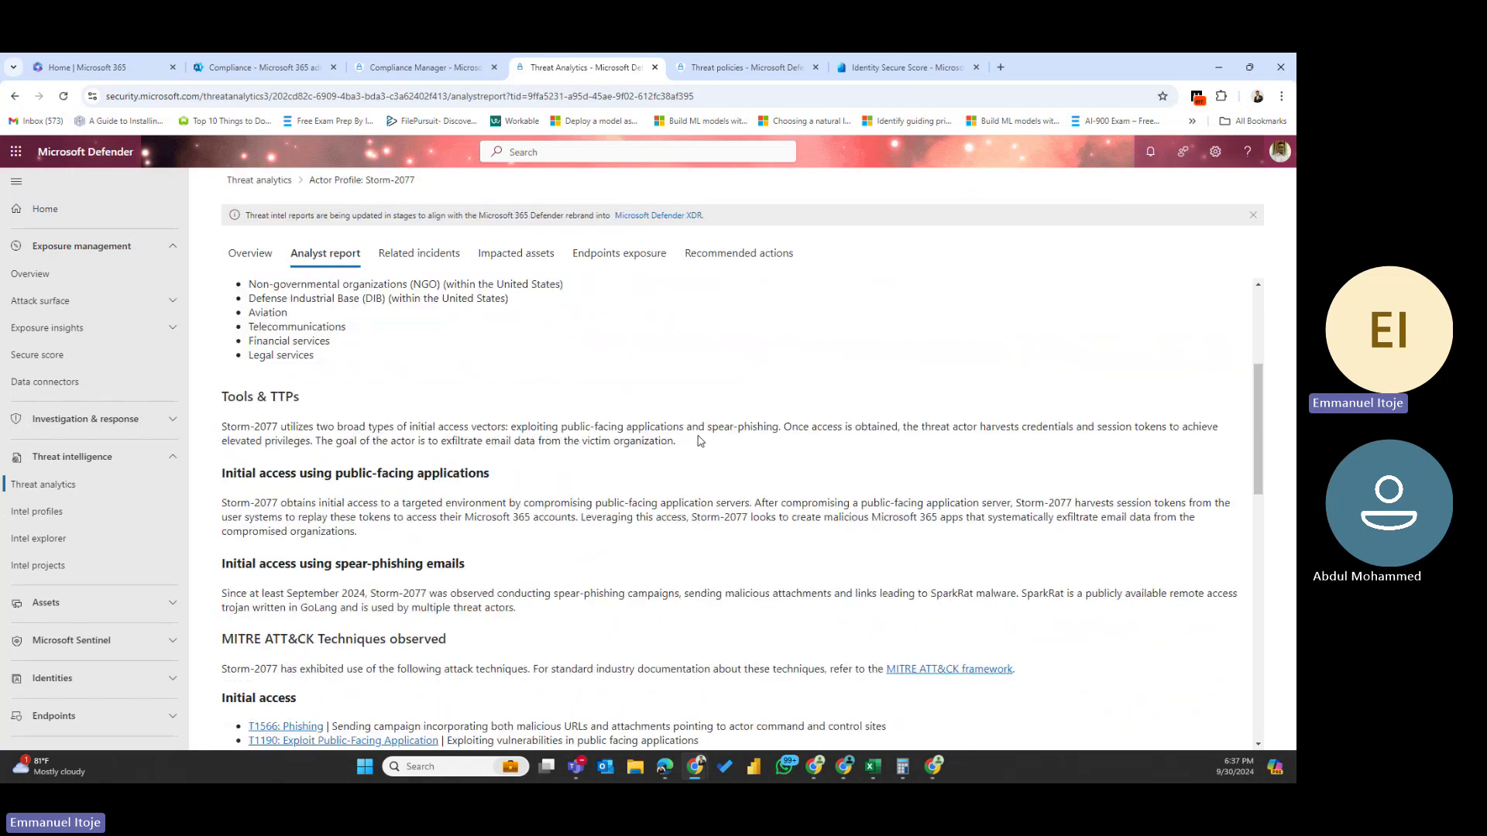
drag(699, 441, 420, 414)
click(462, 397)
triple_click(329, 530)
scroll(340, 503, down, 3)
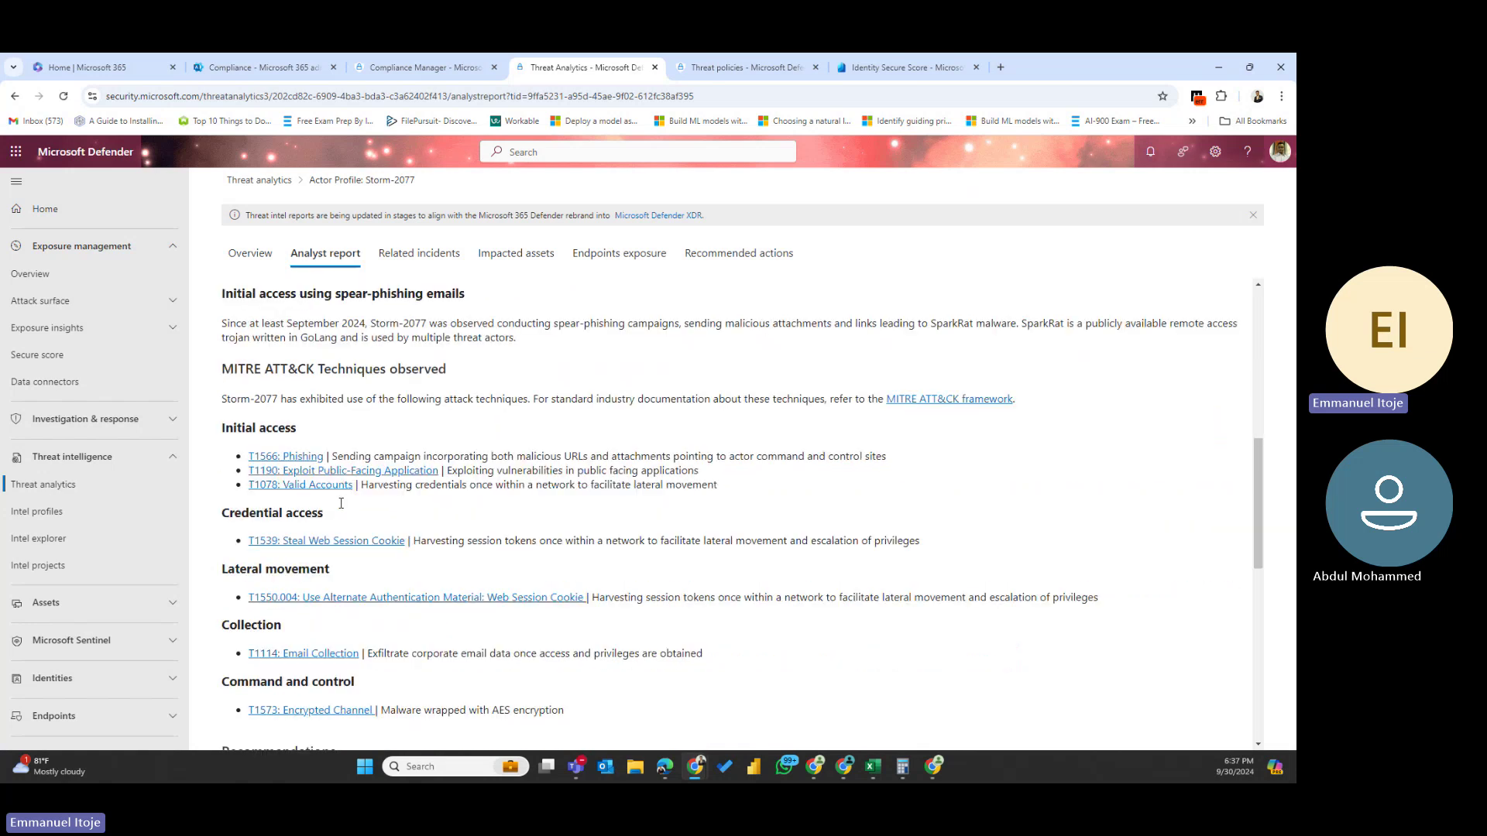
scroll(436, 478, down, 2)
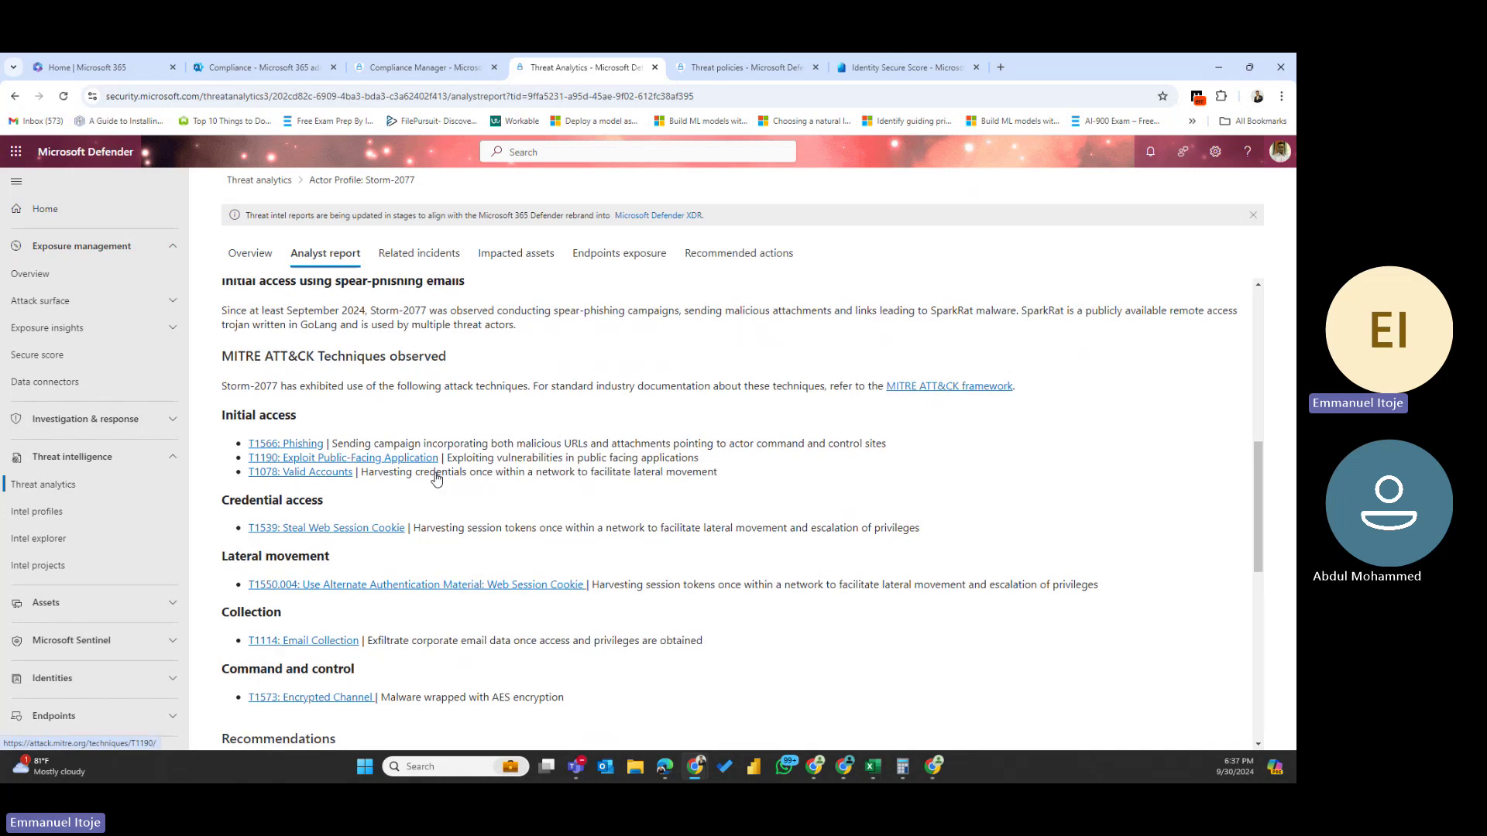
scroll(436, 478, down, 5)
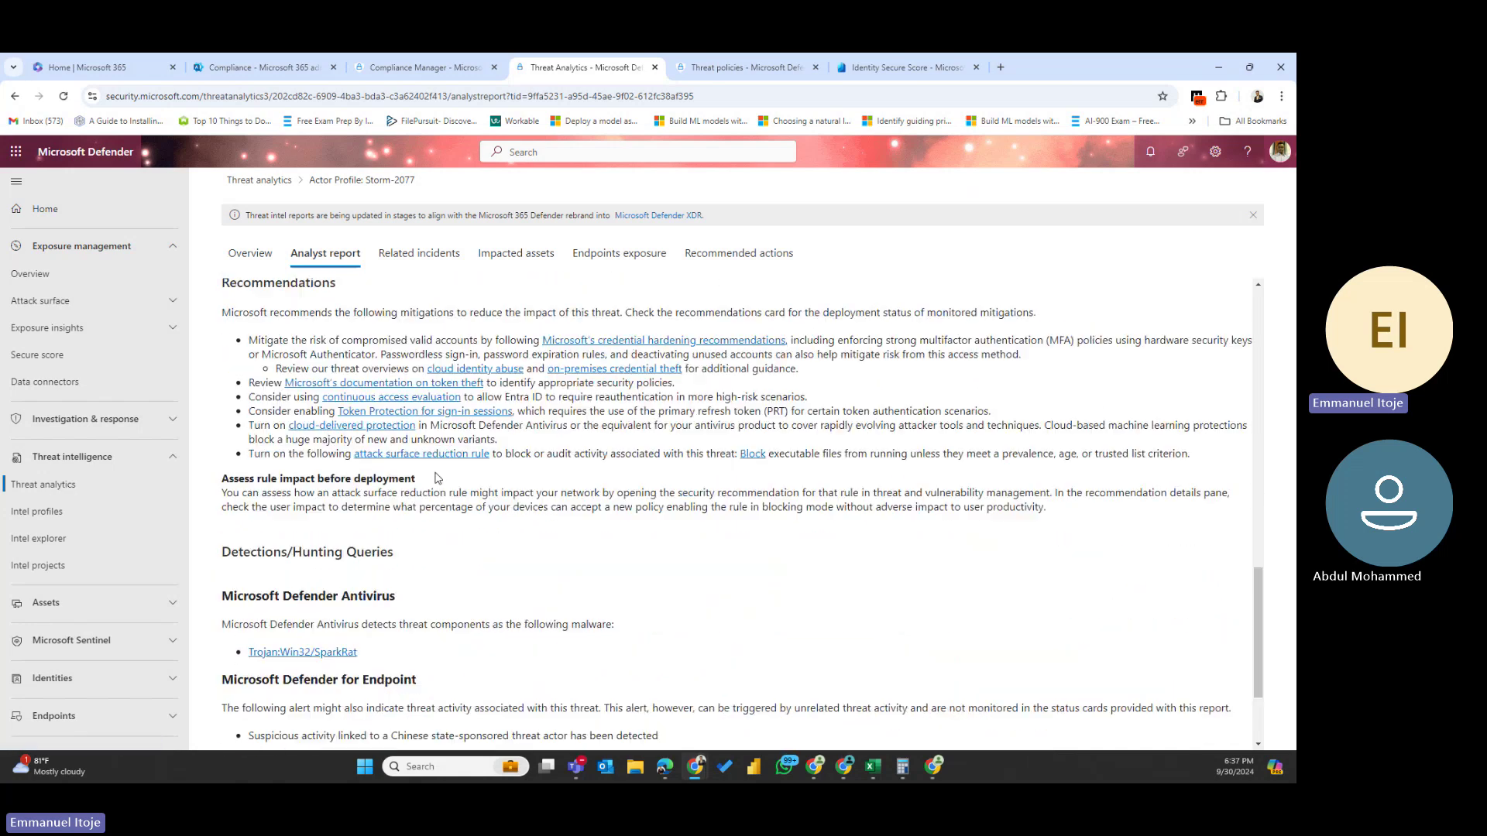
scroll(436, 478, up, 3)
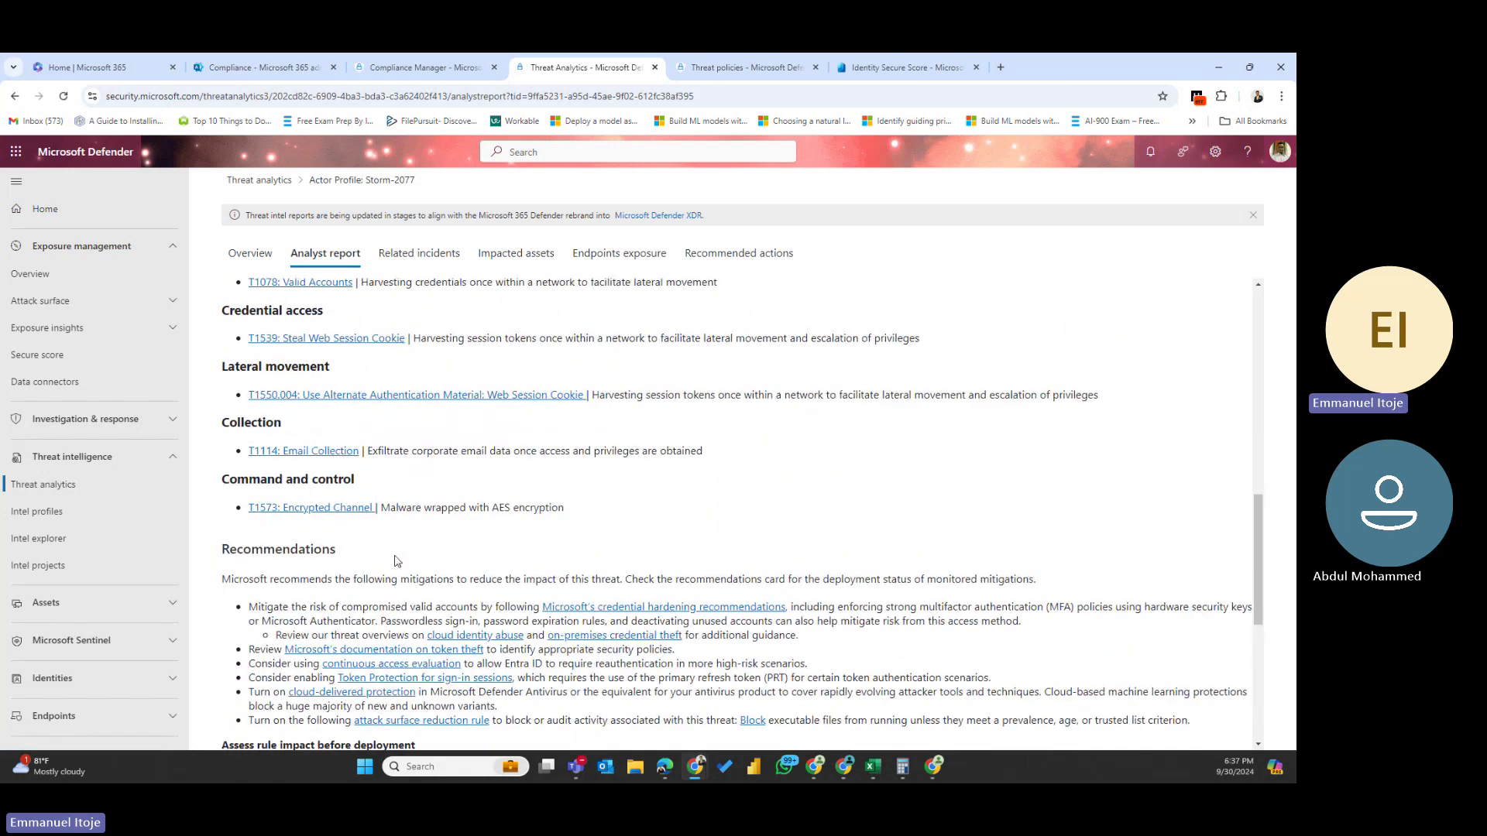
scroll(395, 561, down, 2)
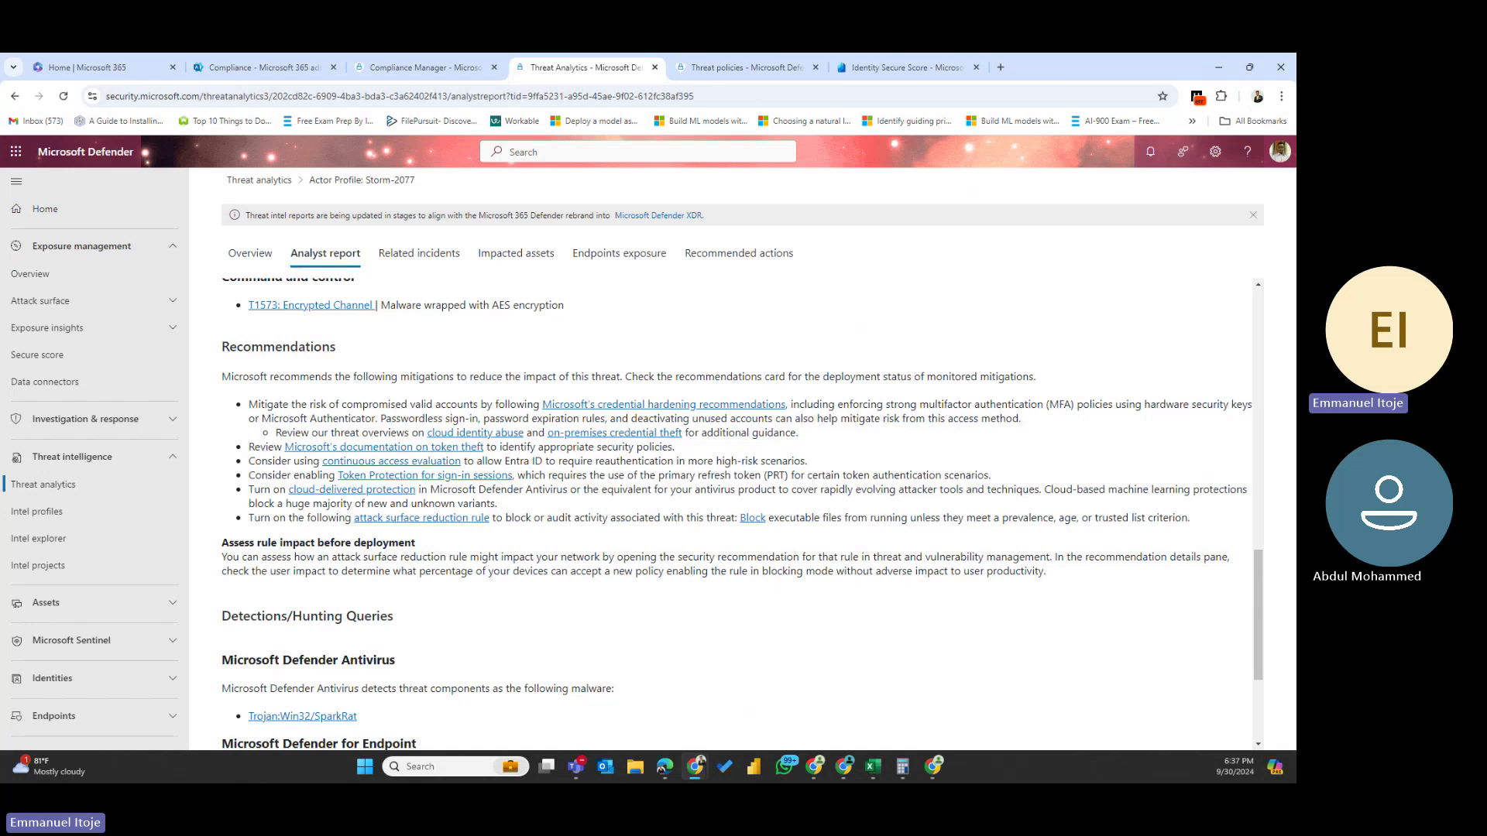
- Check Storm-2077's Related incidents (0) and Impacted assets (no data for any asset type)
click(407, 259)
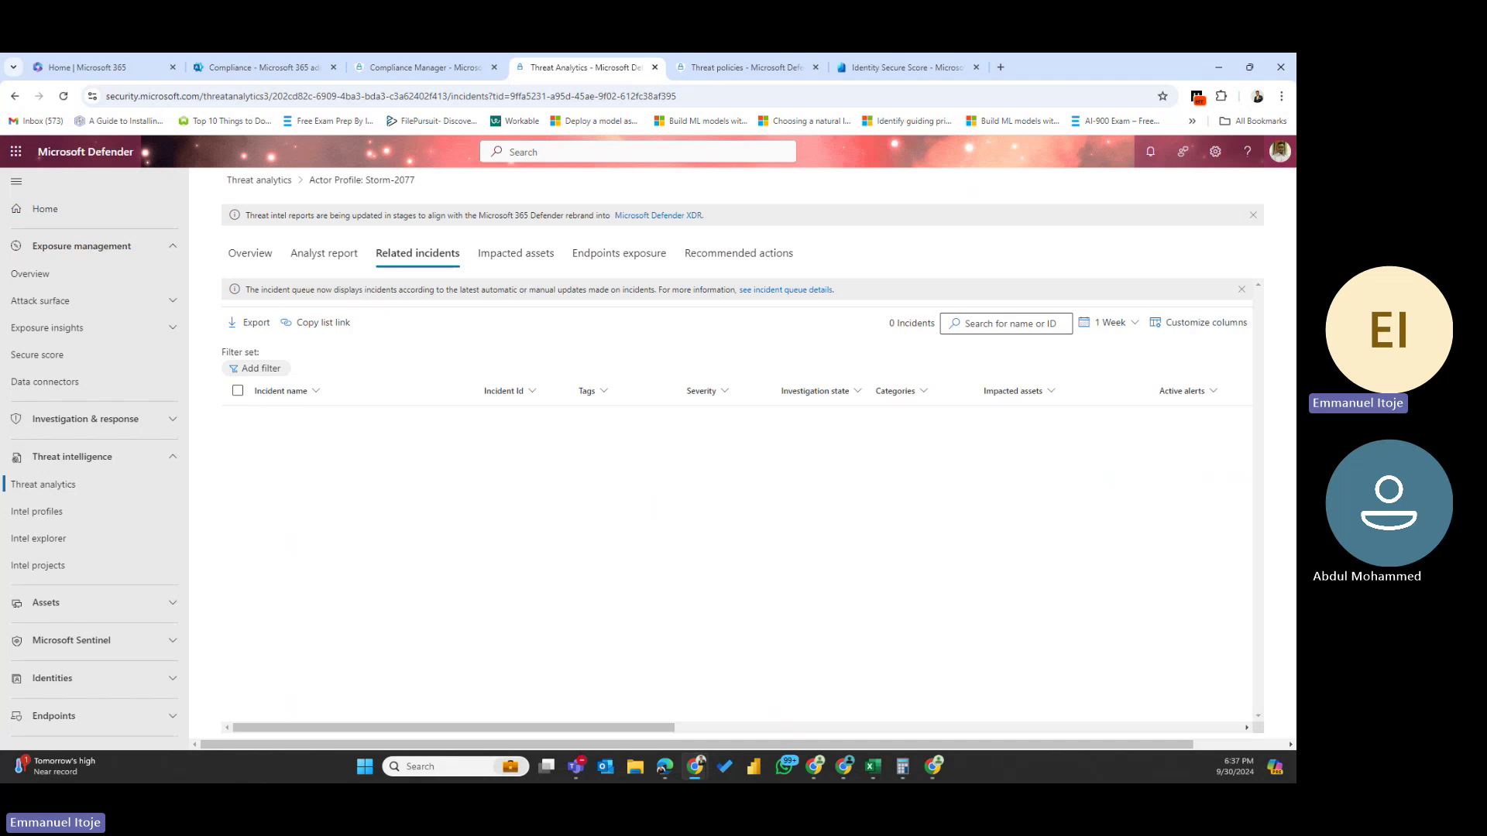
click(534, 257)
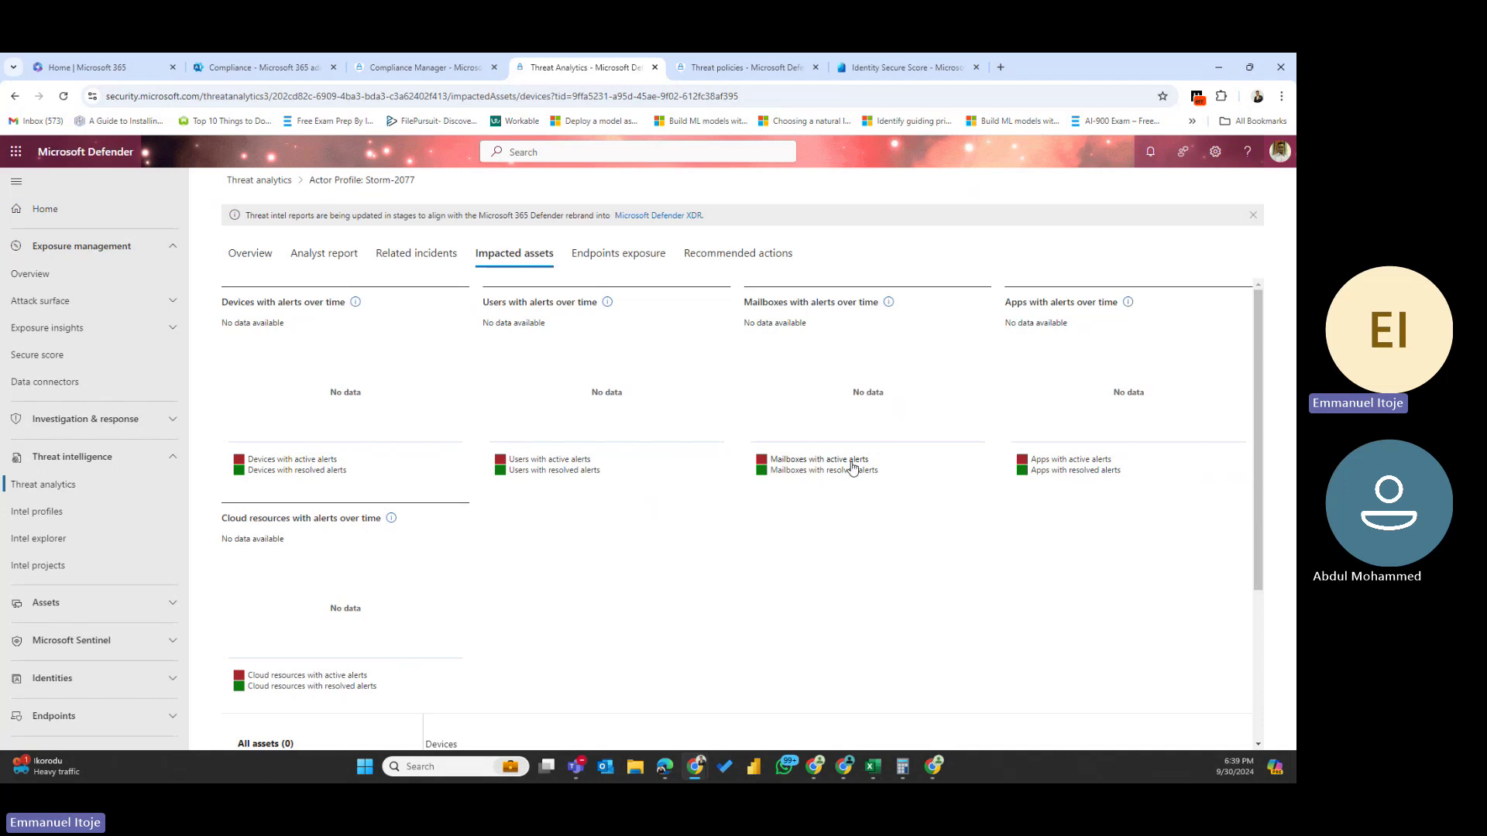
click(817, 471)
scroll(462, 627, down, 3)
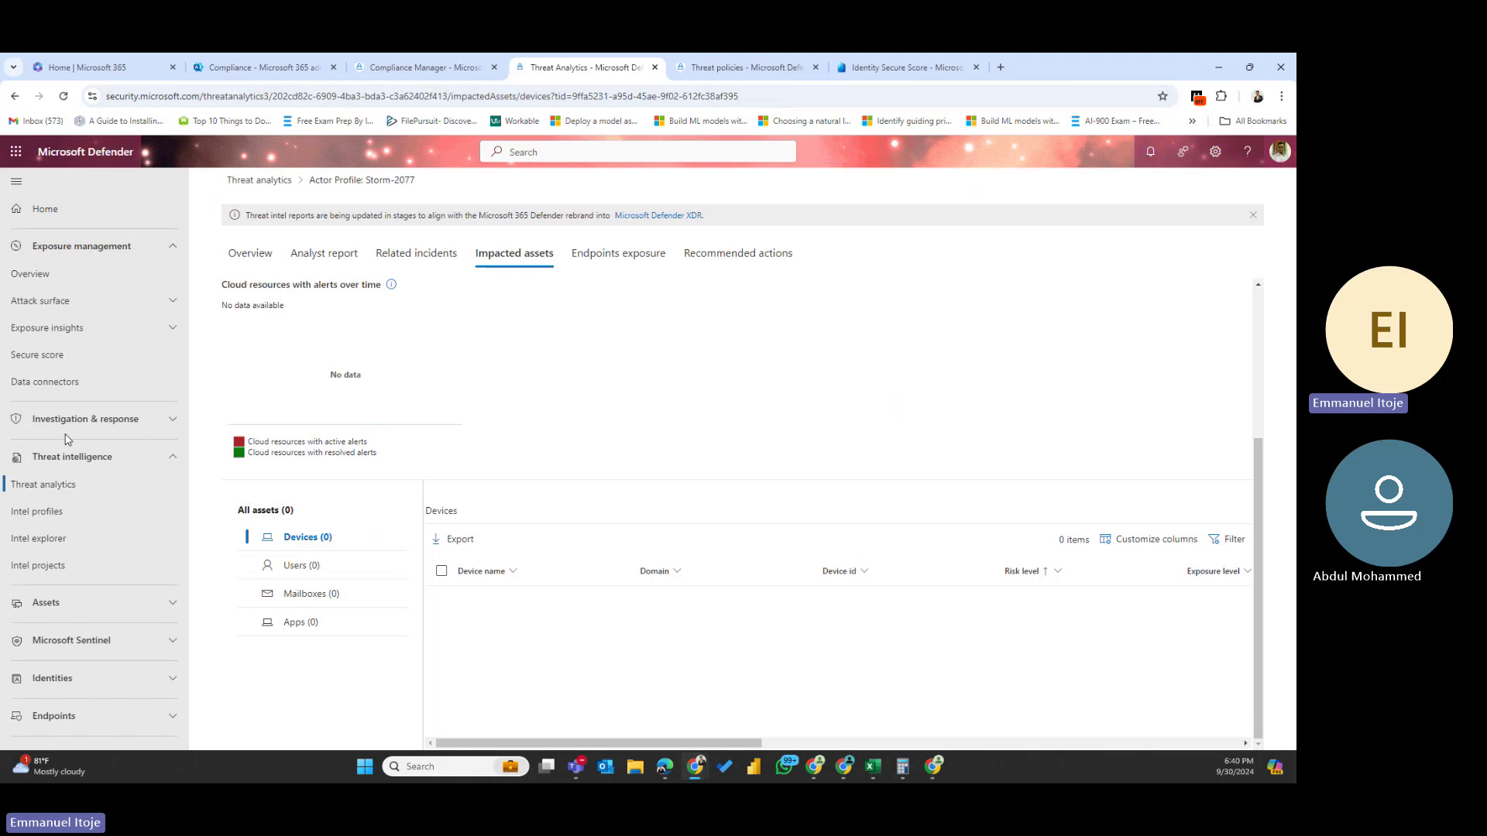
scroll(469, 423, up, 3)
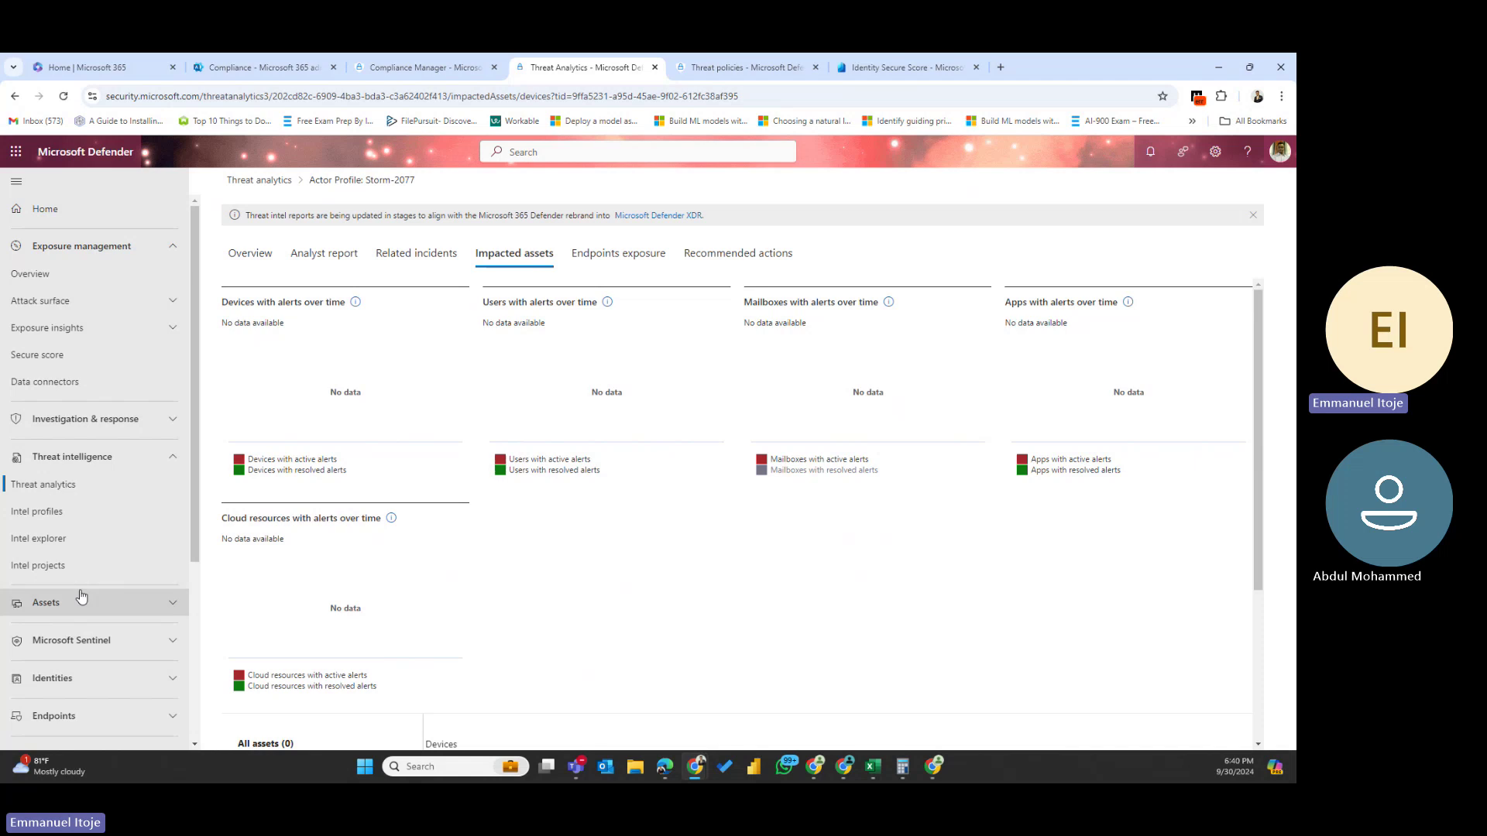
scroll(80, 596, down, 3)
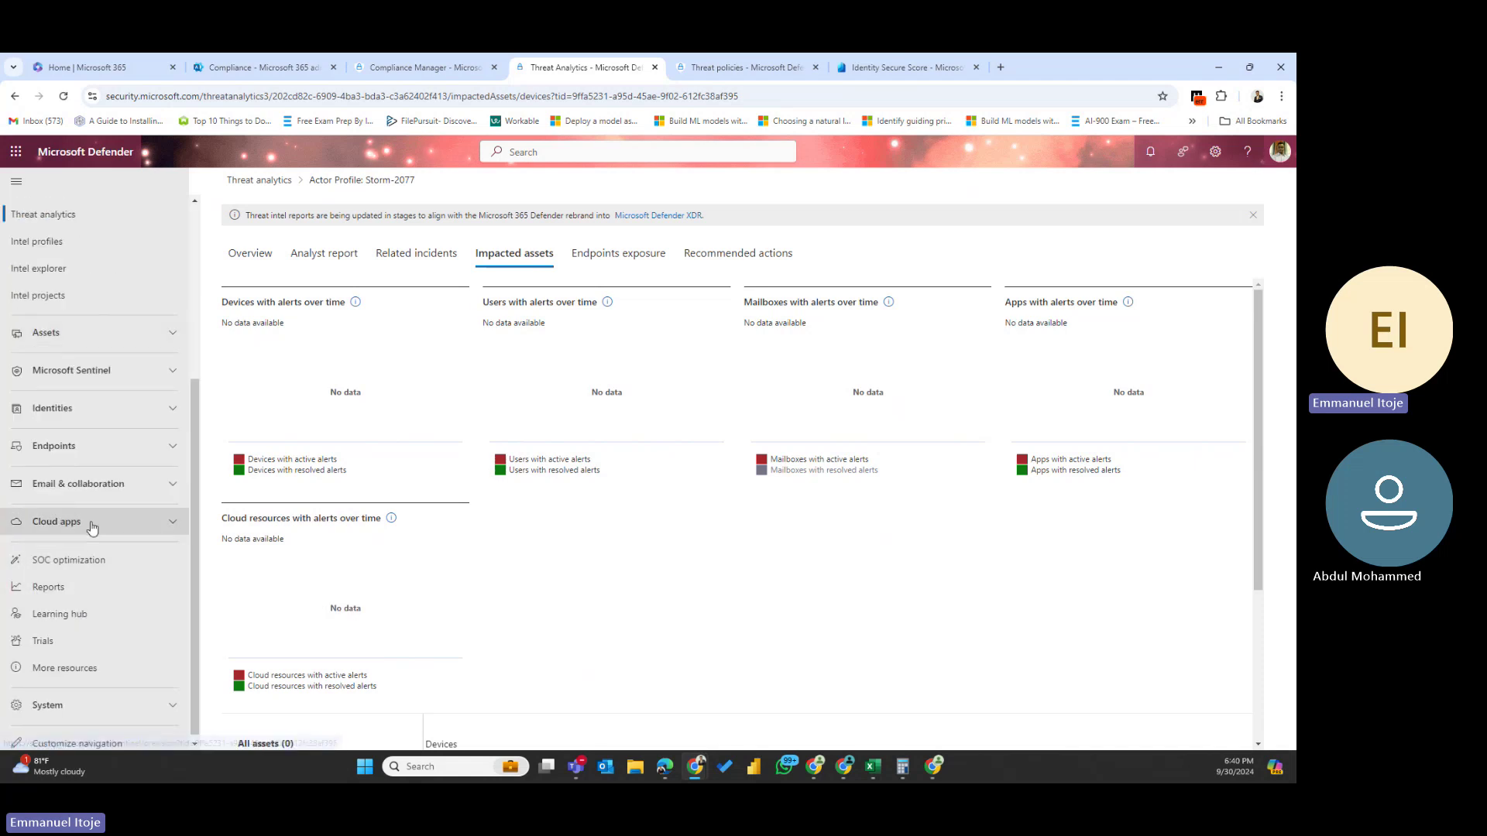
- Expand Email & collaboration and return to the Threat analytics list of 455 reports
click(96, 492)
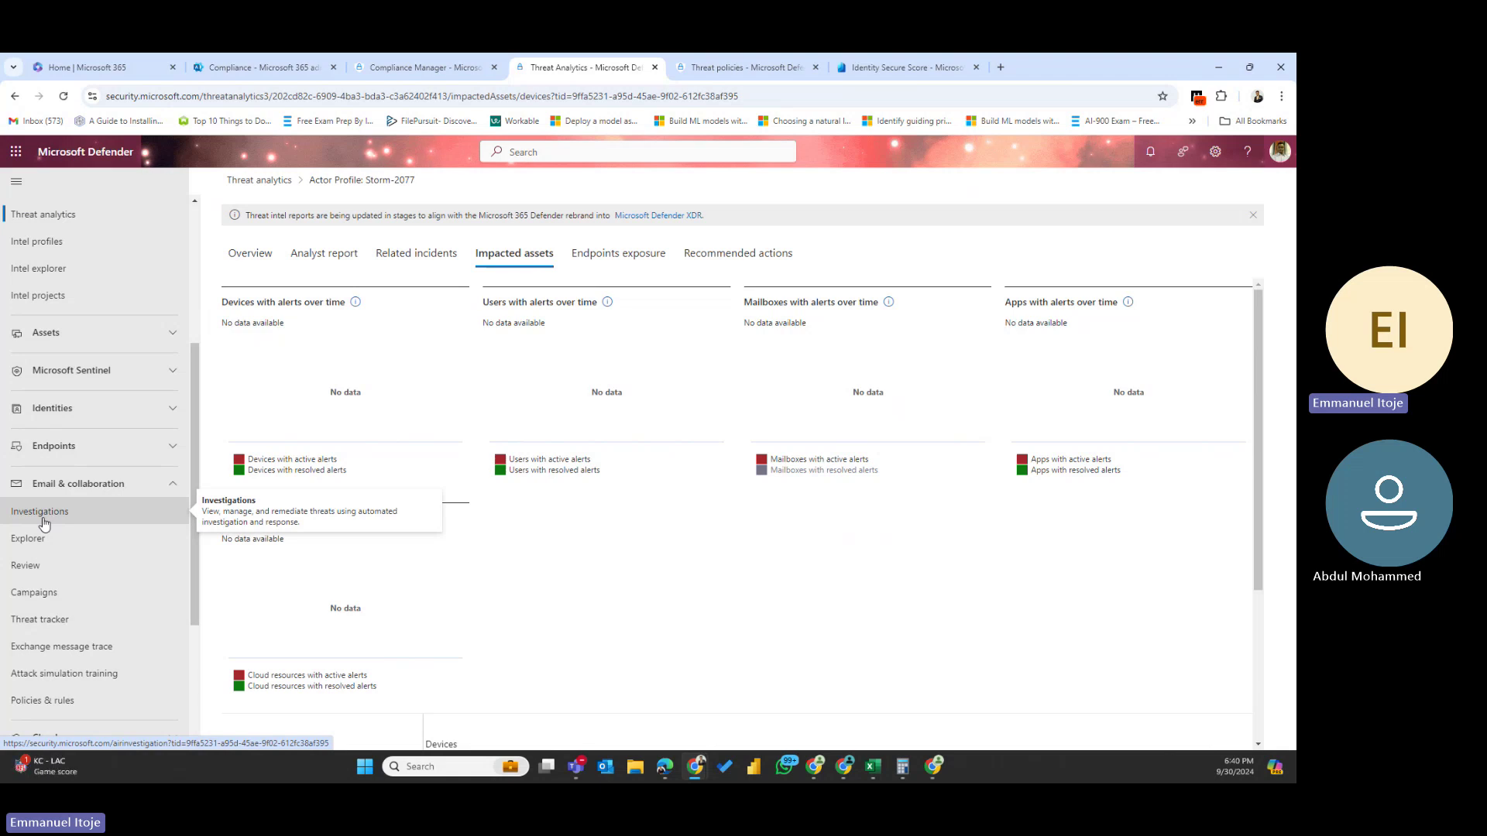
click(259, 180)
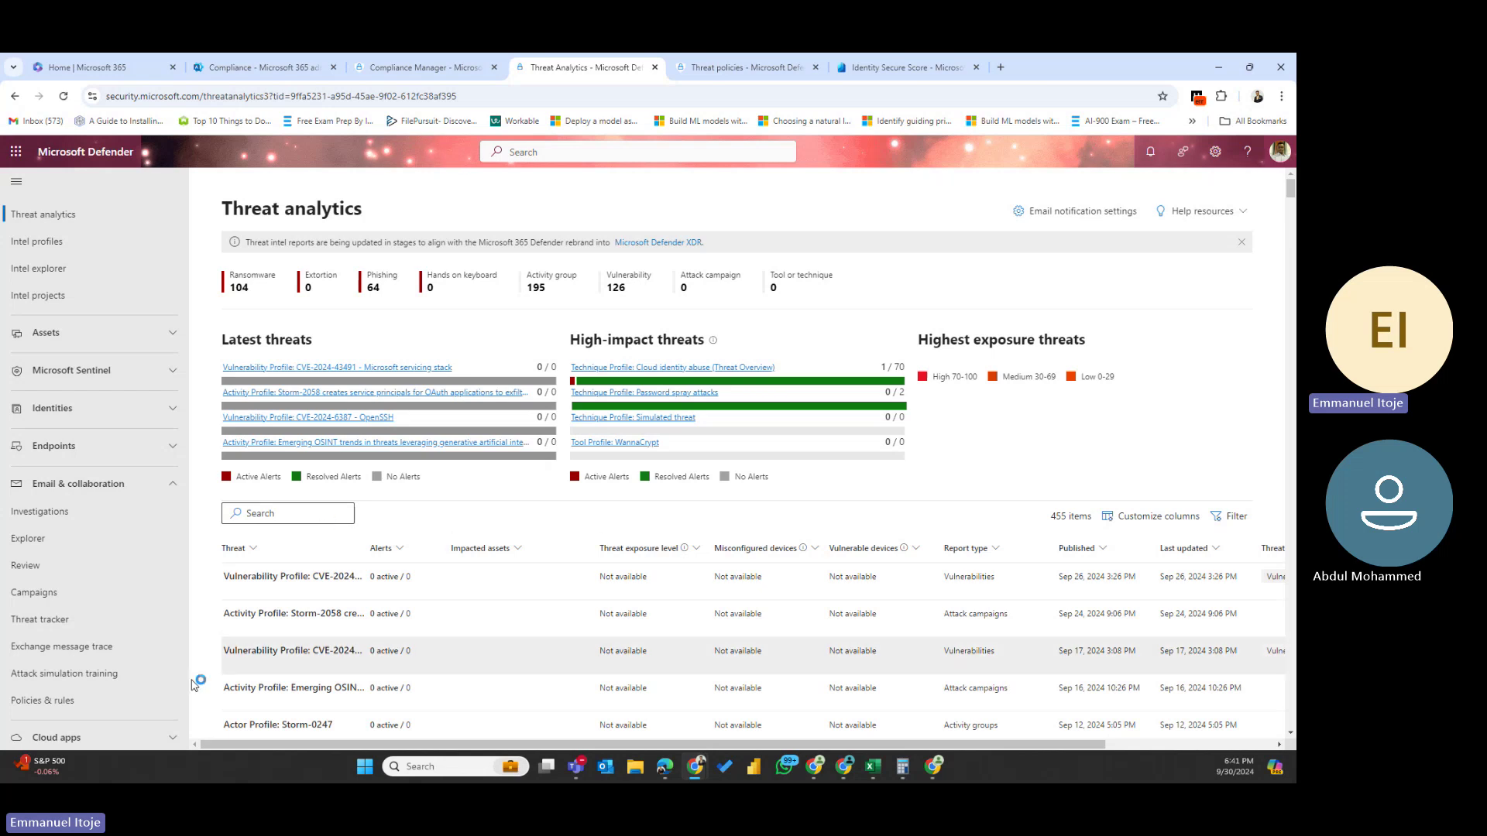
- Go to Email & collaboration Review and open the Quarantine page
click(34, 566)
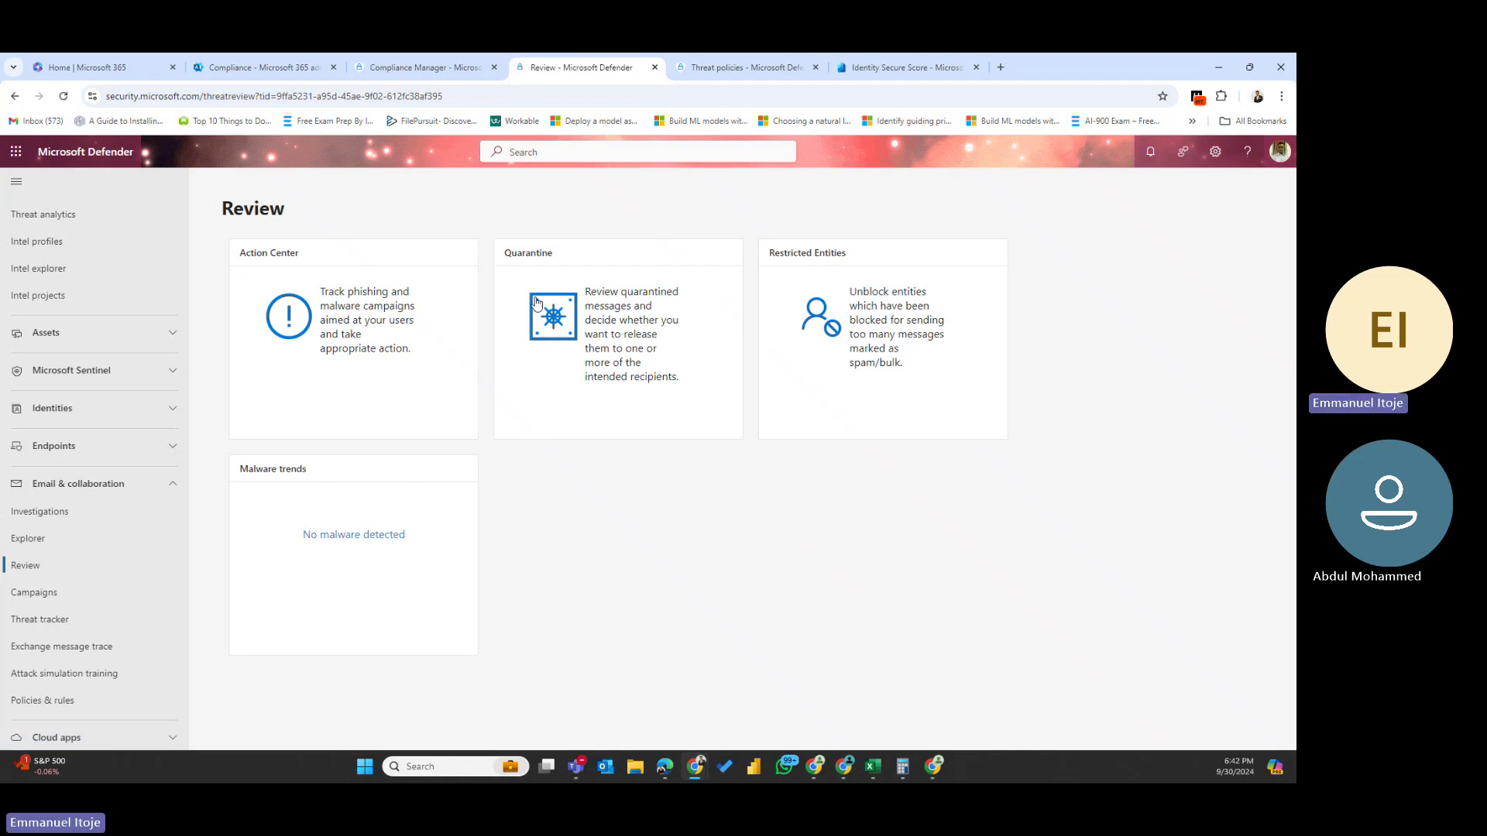
click(550, 317)
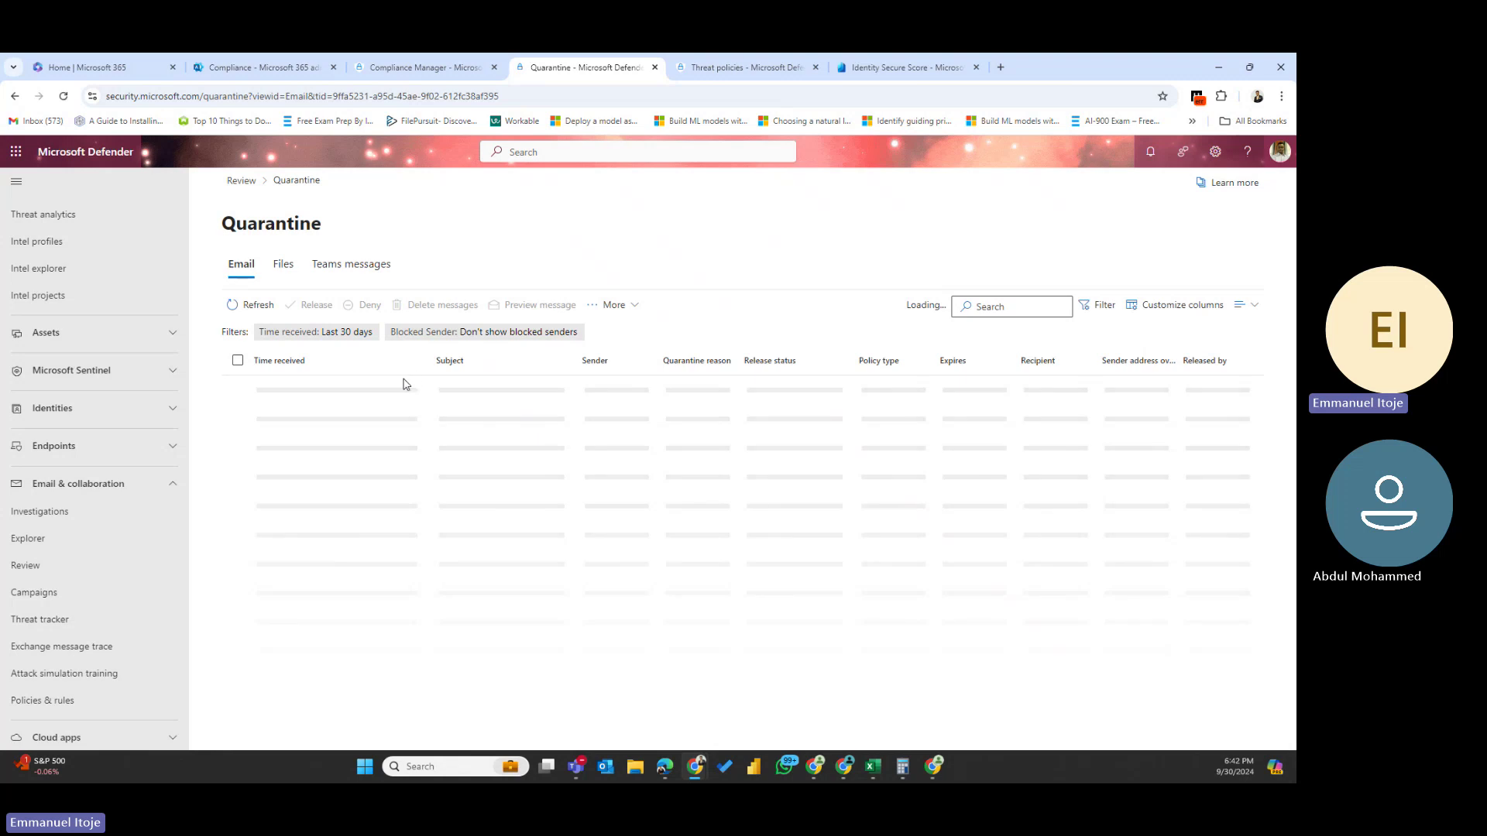
- Open details of the quarantined email 'RE: Content Safety Studio - with MSA account', leaving columns unchanged
click(1134, 308)
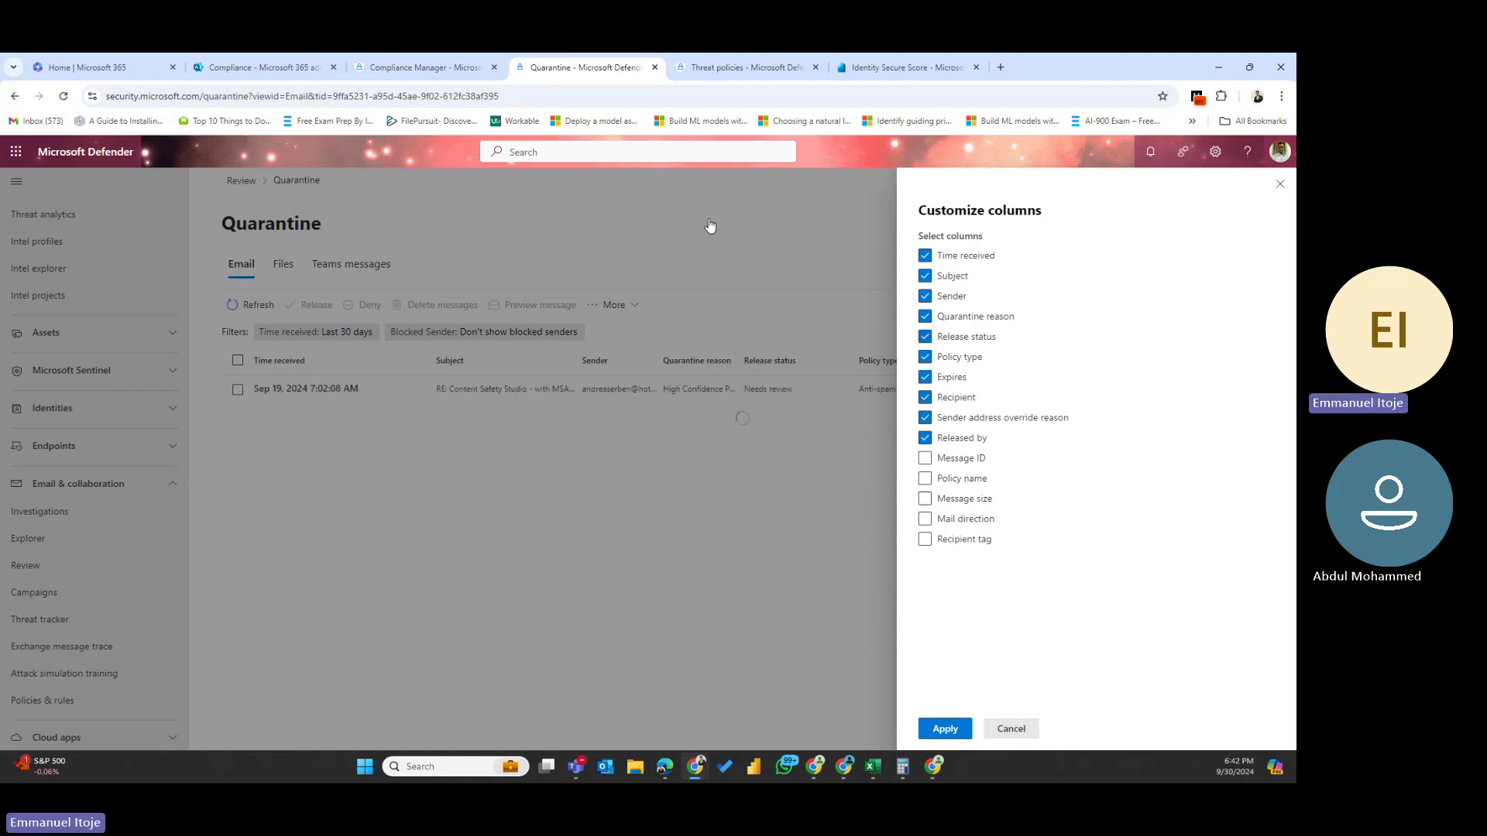
click(1281, 187)
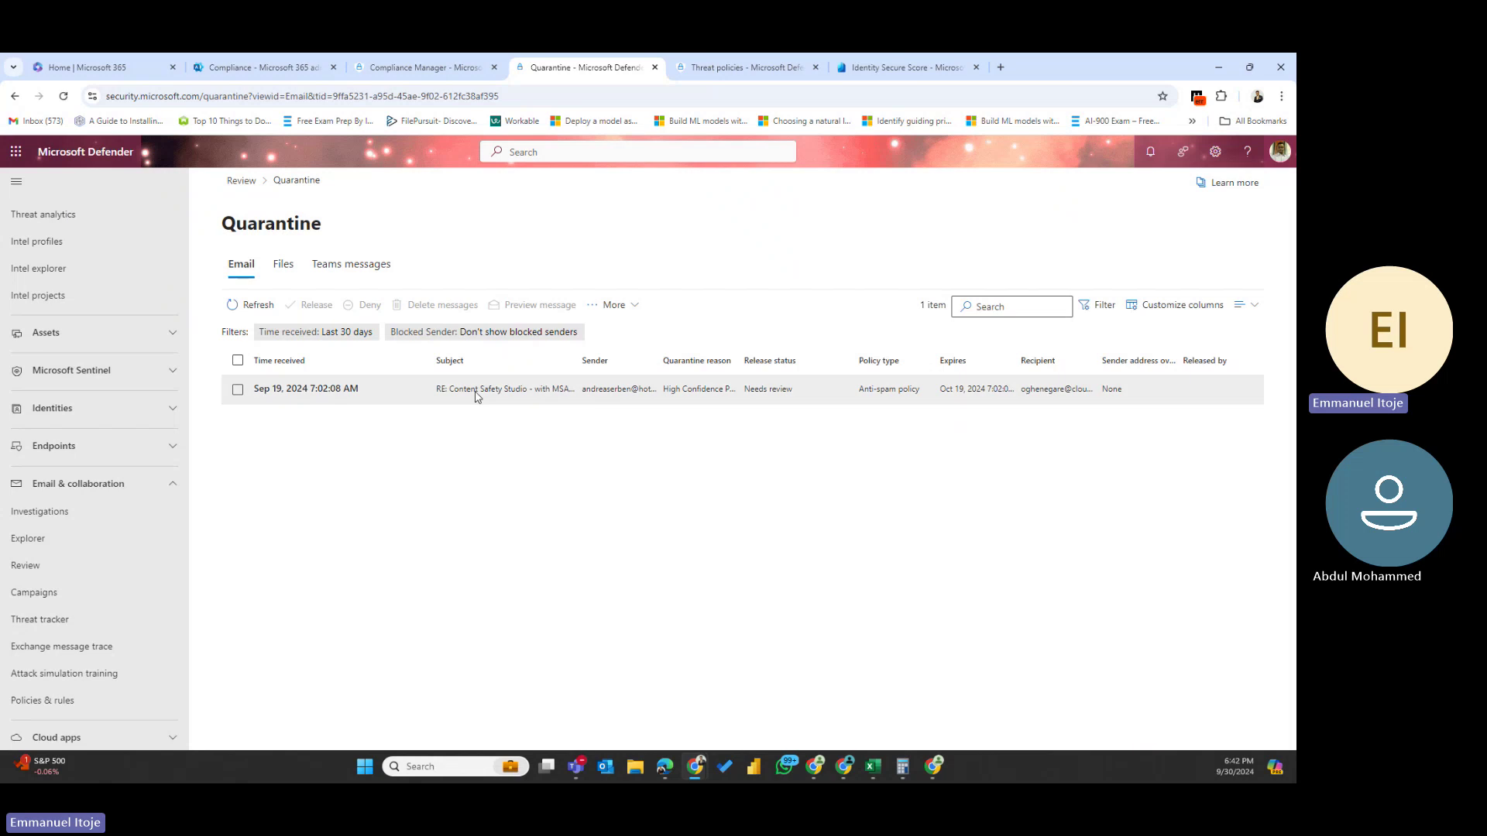
click(476, 393)
click(523, 394)
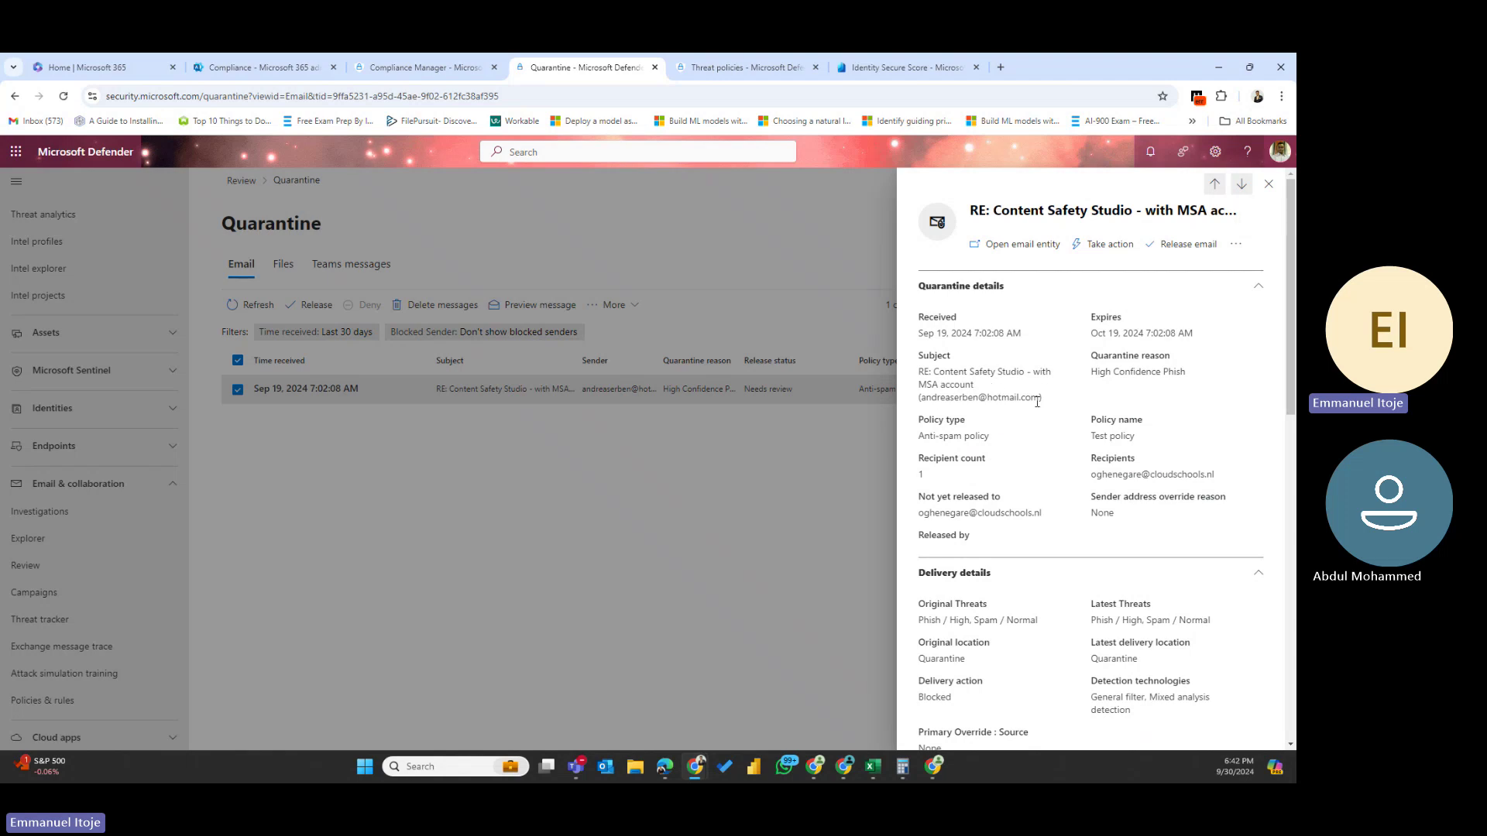
- Highlight the email's subject, High Confidence Phish quarantine reason and Anti-spam policy type
drag(1037, 402, 918, 372)
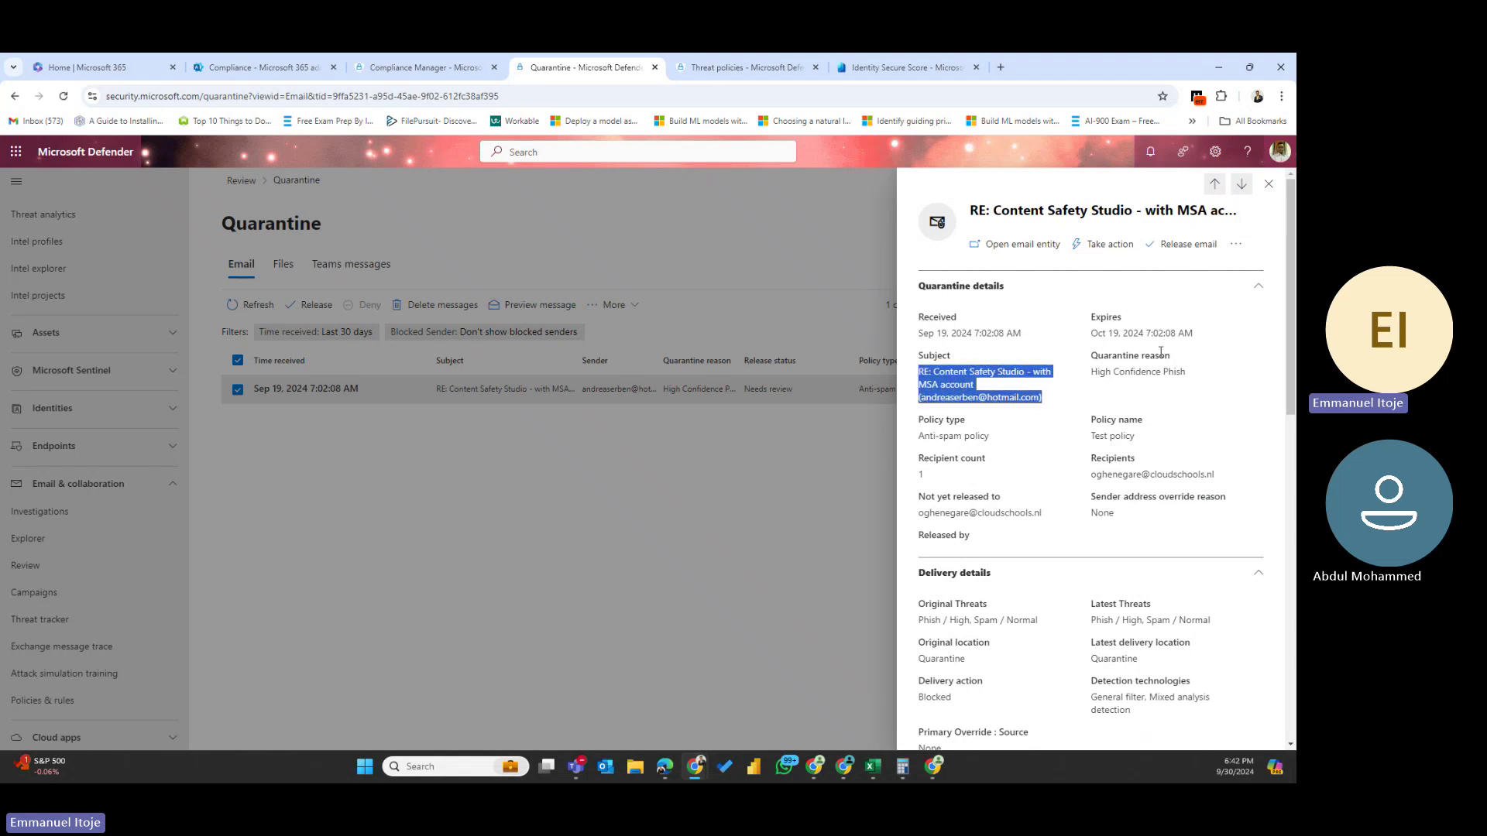
triple_click(1189, 356)
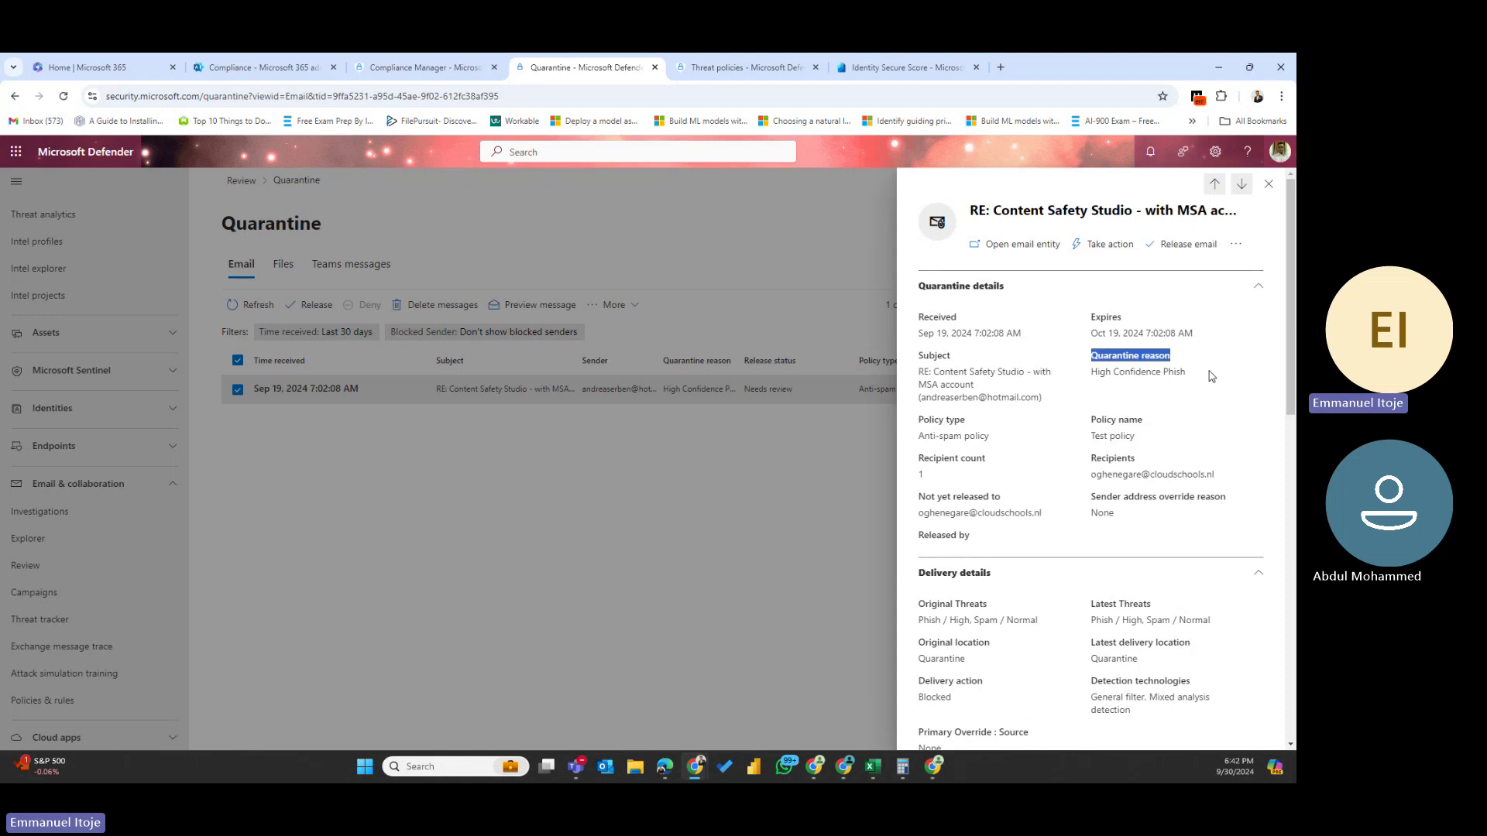
drag(1212, 376, 1088, 374)
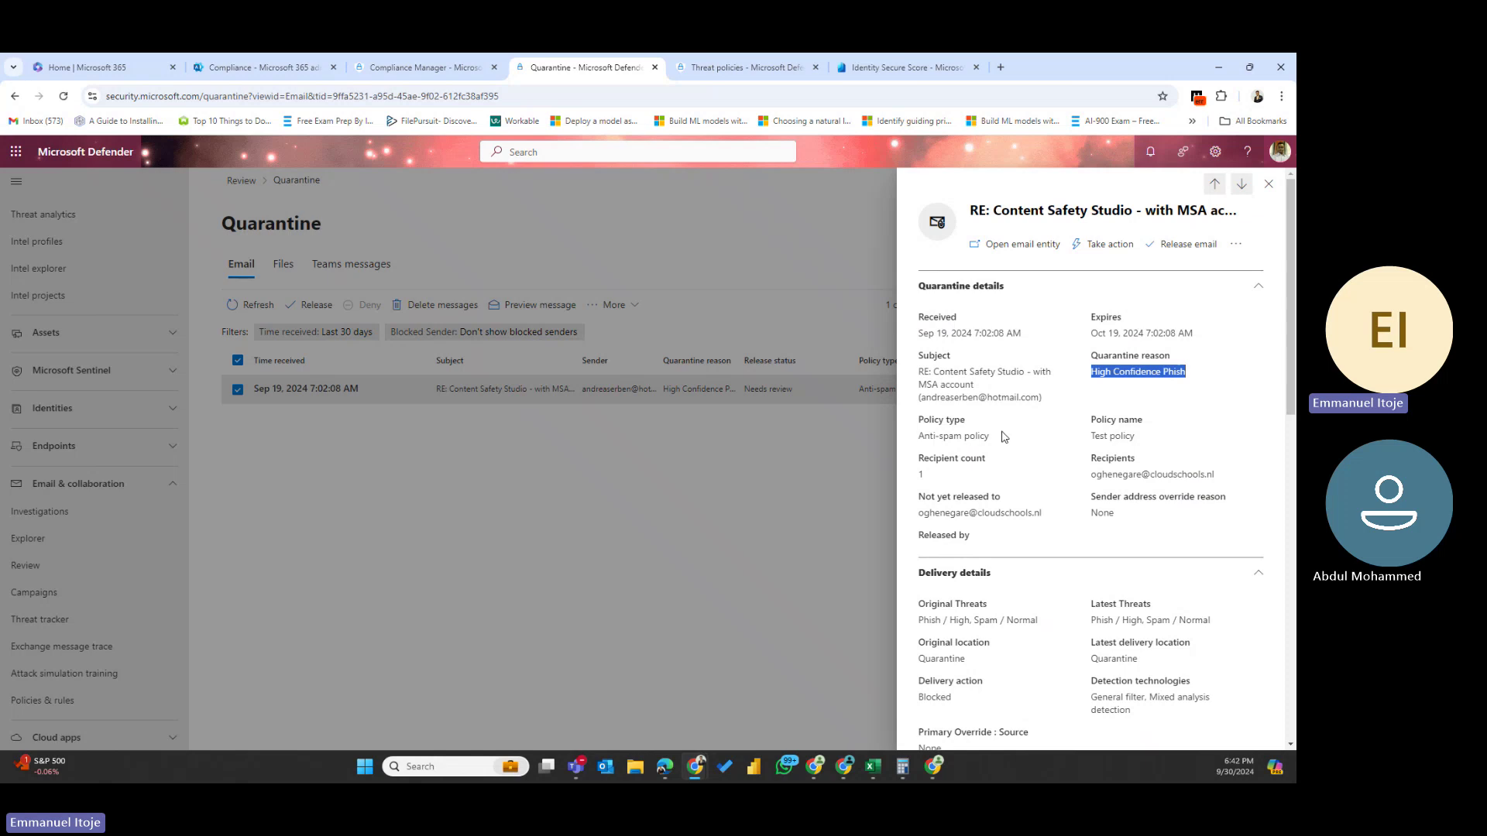
drag(1011, 437, 919, 437)
click(1149, 439)
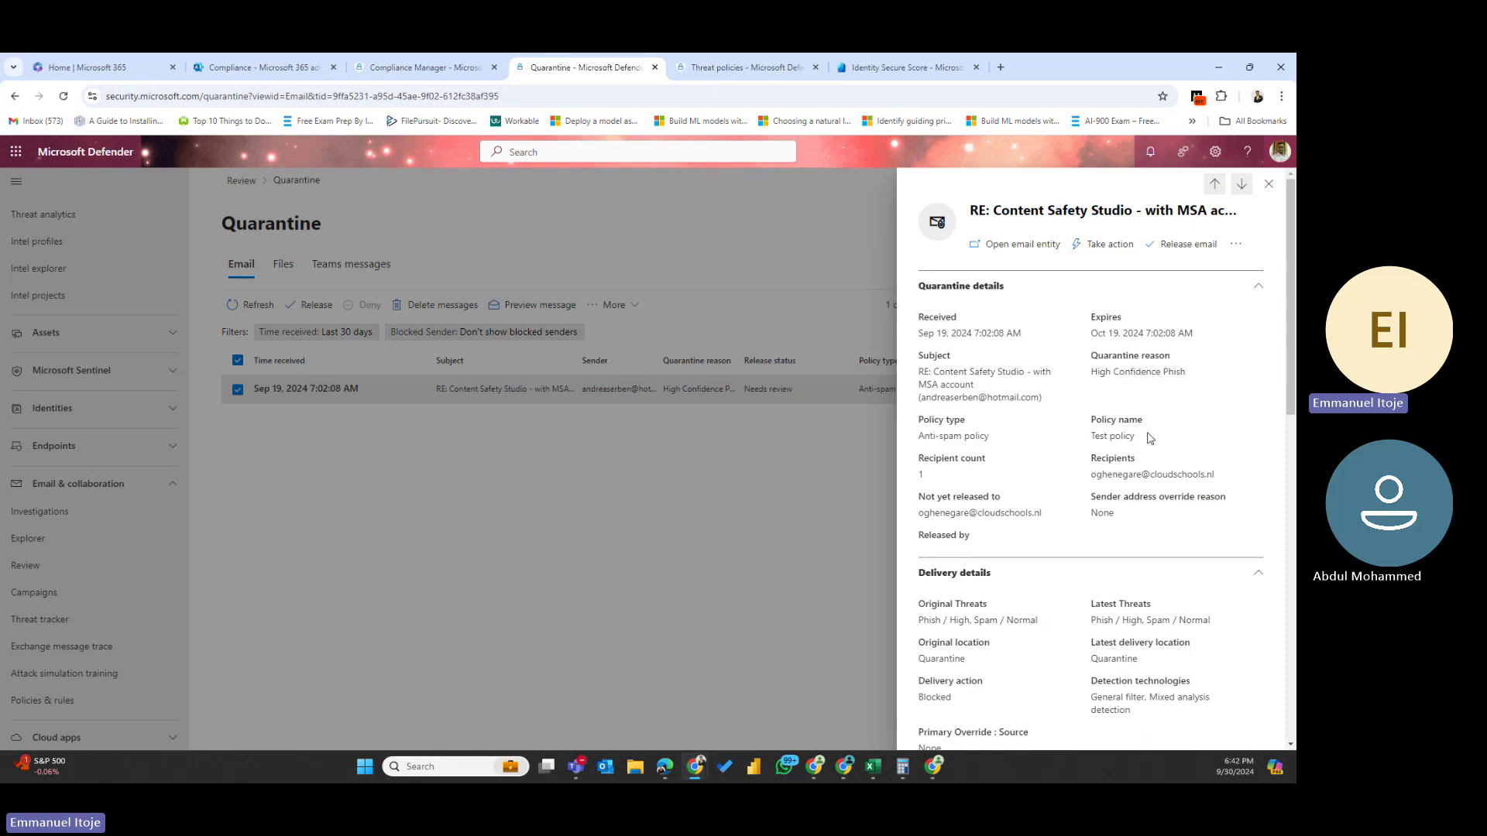
drag(1149, 438, 1077, 441)
- Scroll through the delivery and email details, then close the details flyout
scroll(1129, 502, down, 2)
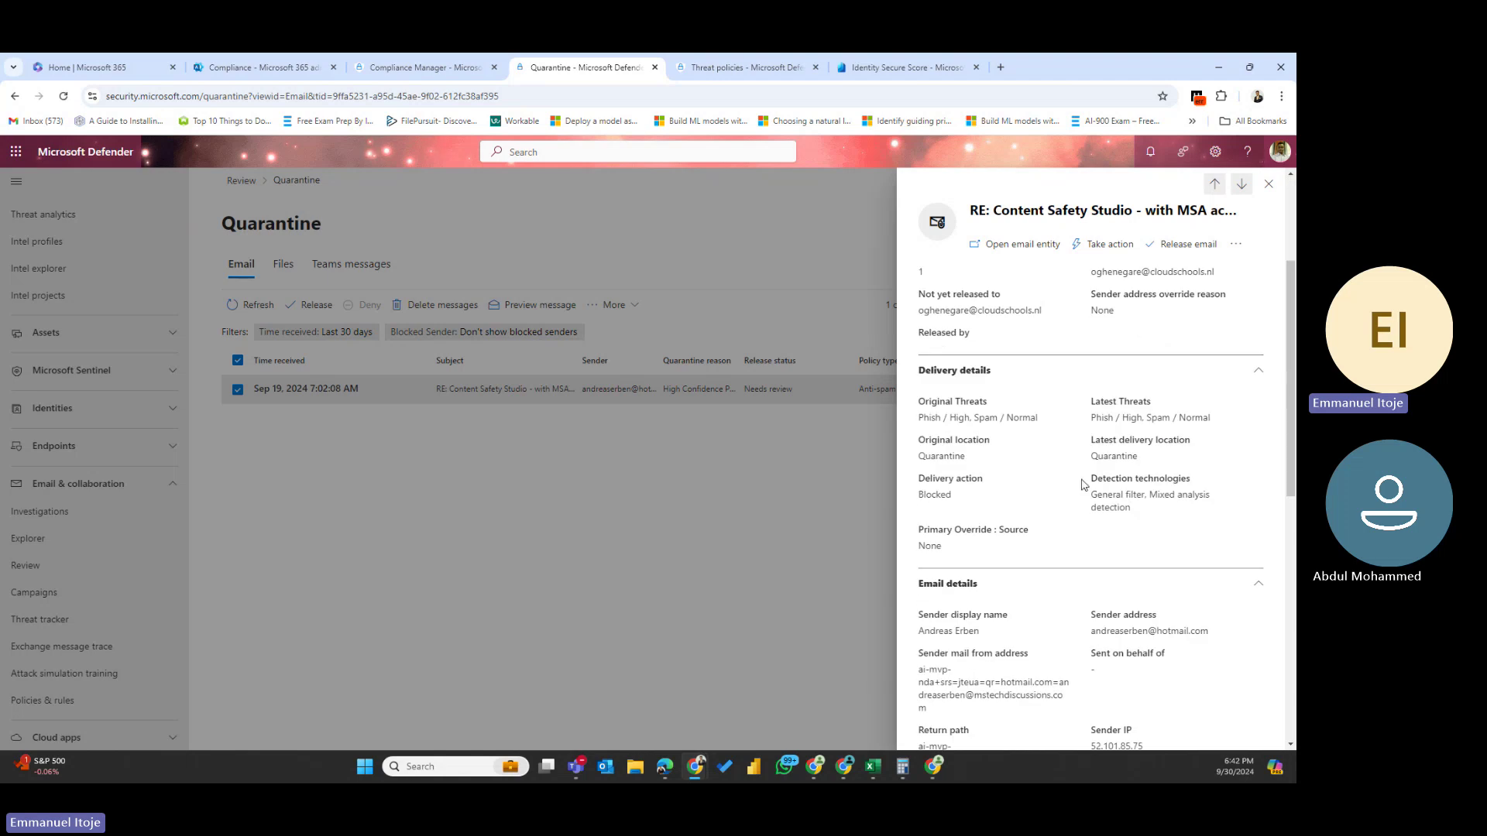
scroll(1079, 481, down, 2)
scroll(1073, 507, down, 3)
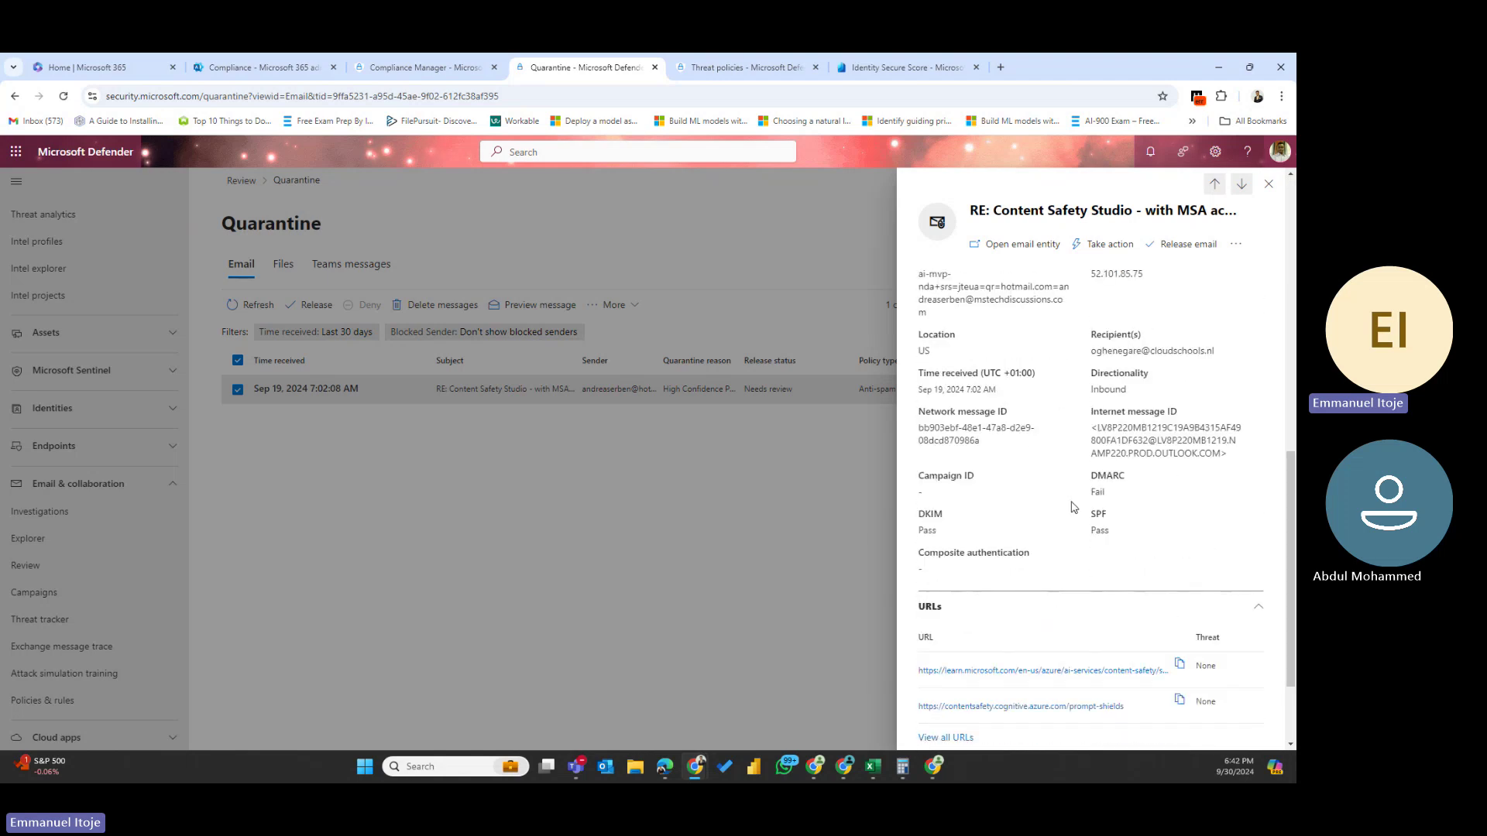
scroll(1074, 507, up, 7)
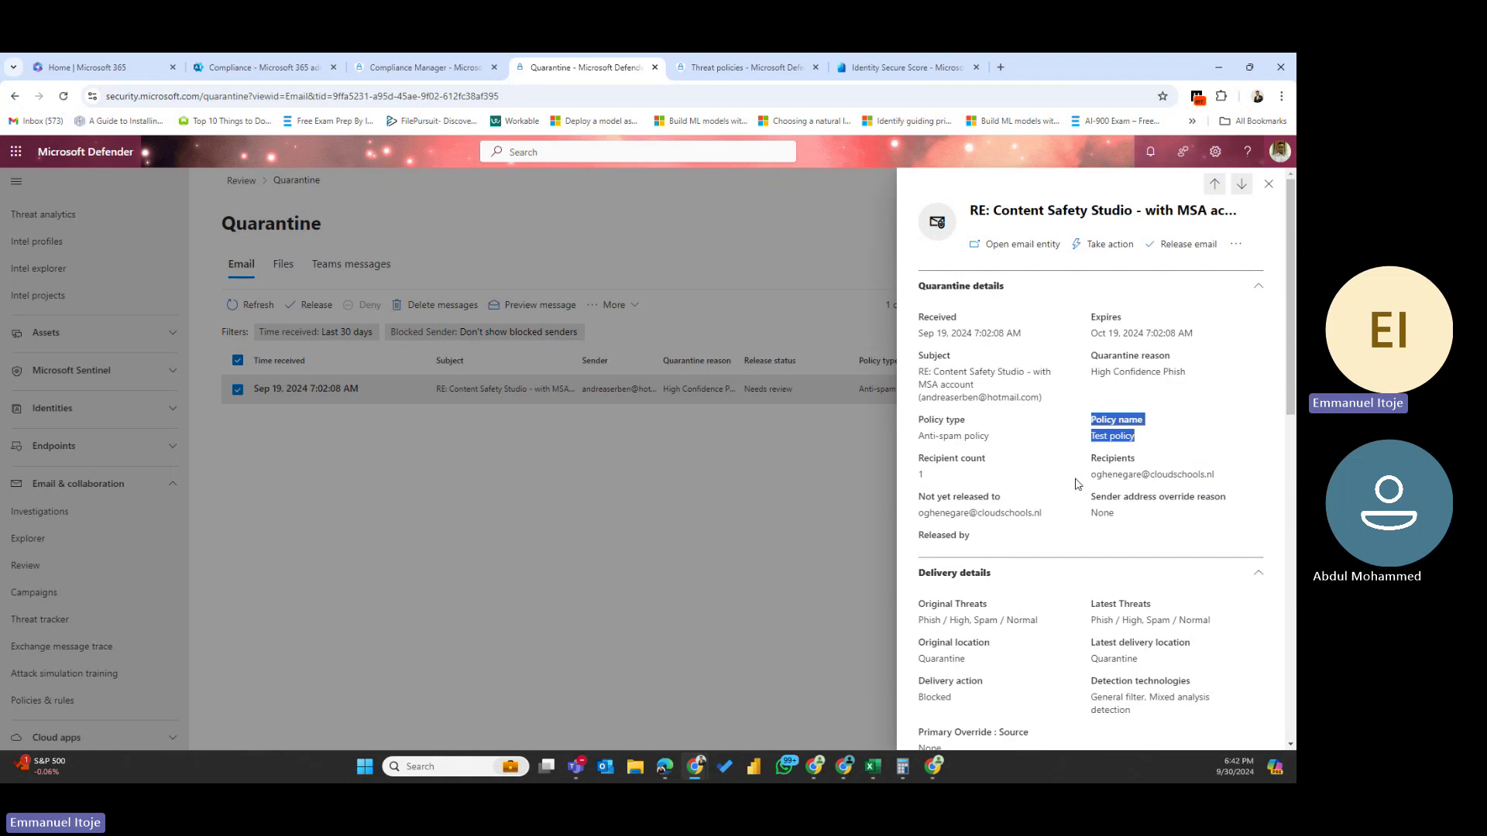
click(1269, 186)
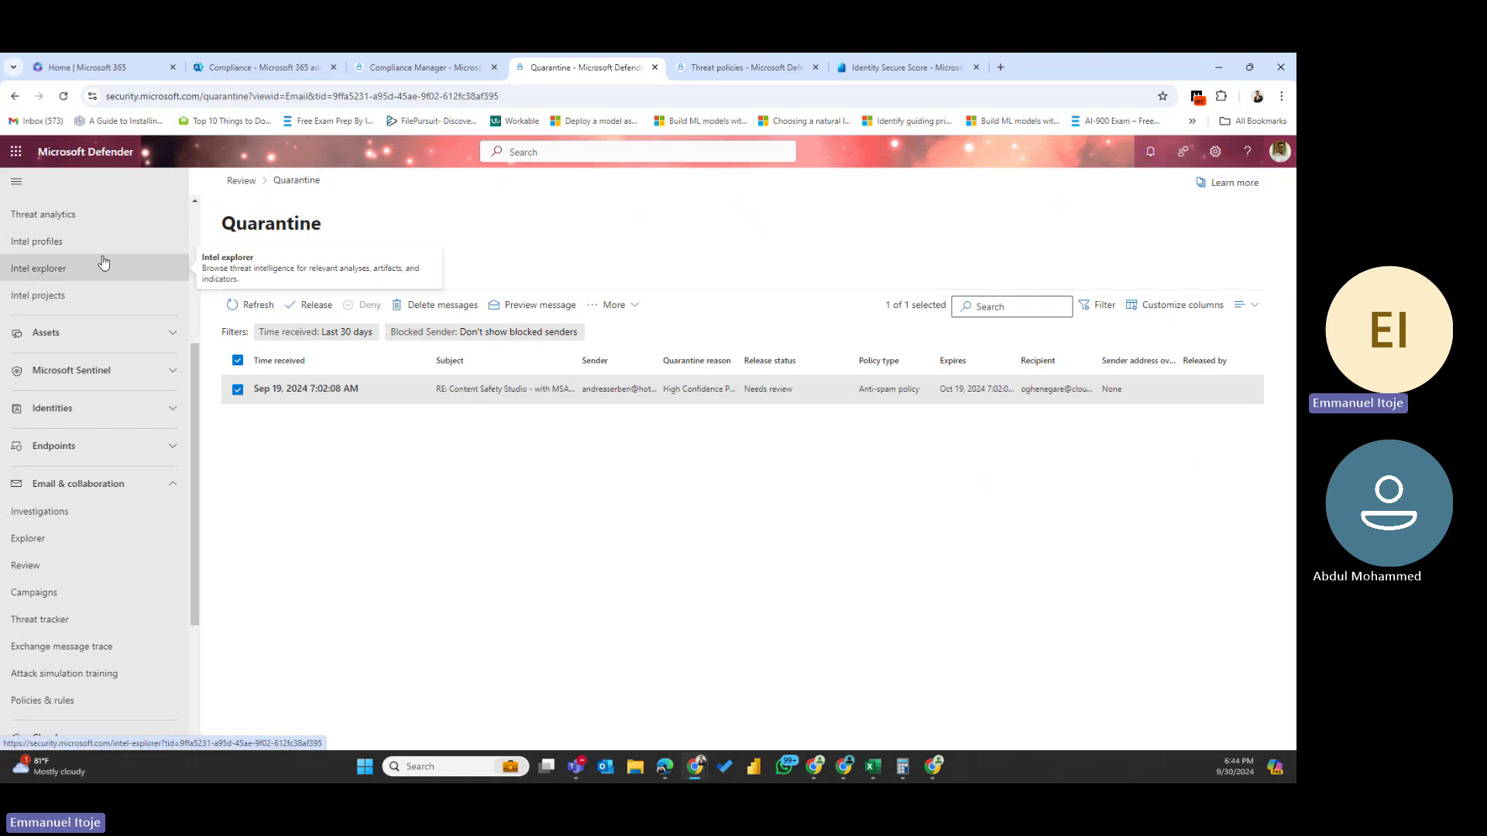
- Return to Threat analytics and reload it to list 456 threat reports
click(86, 218)
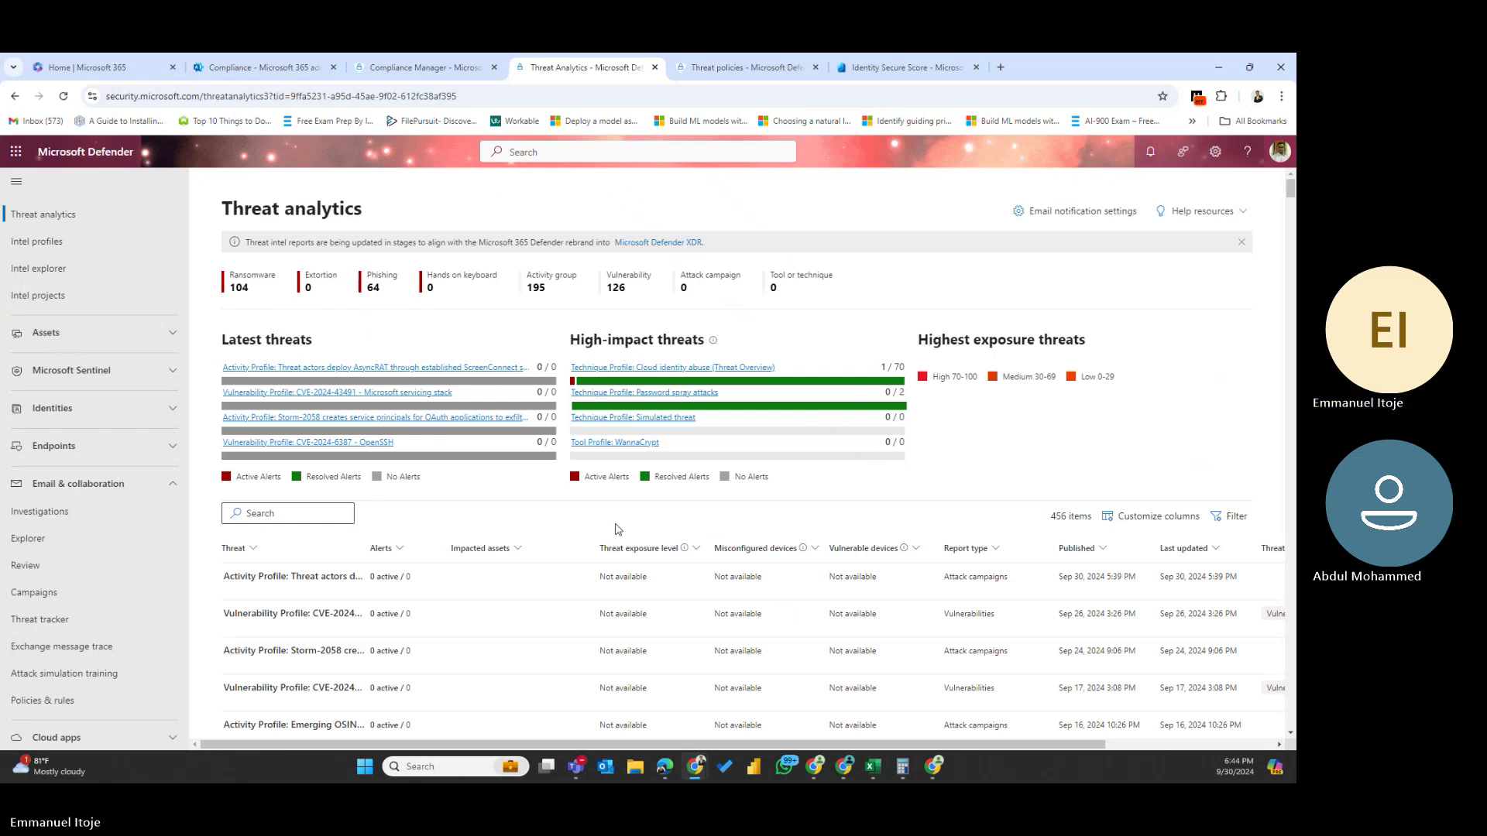
click(302, 584)
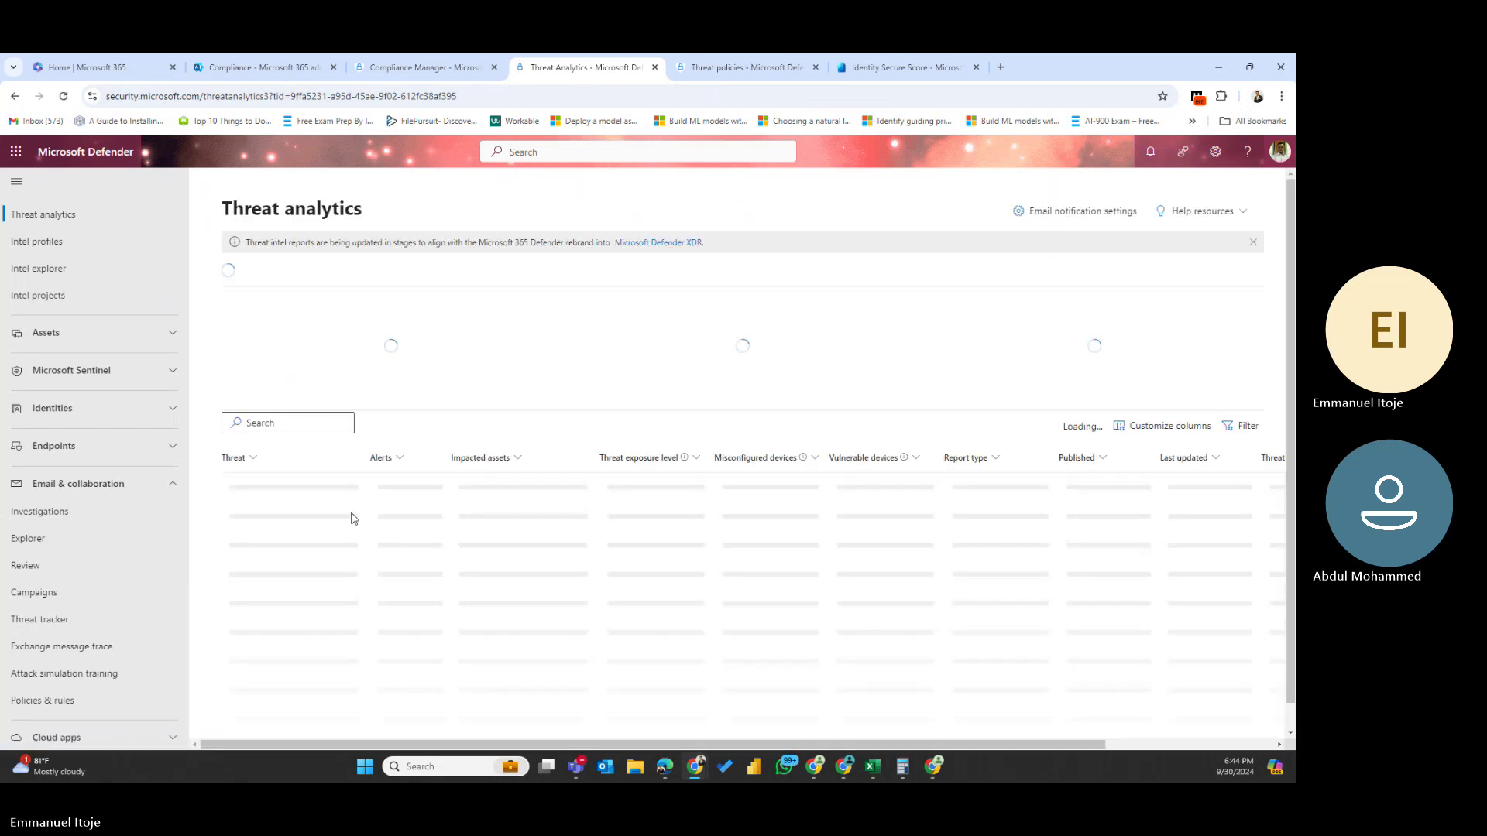
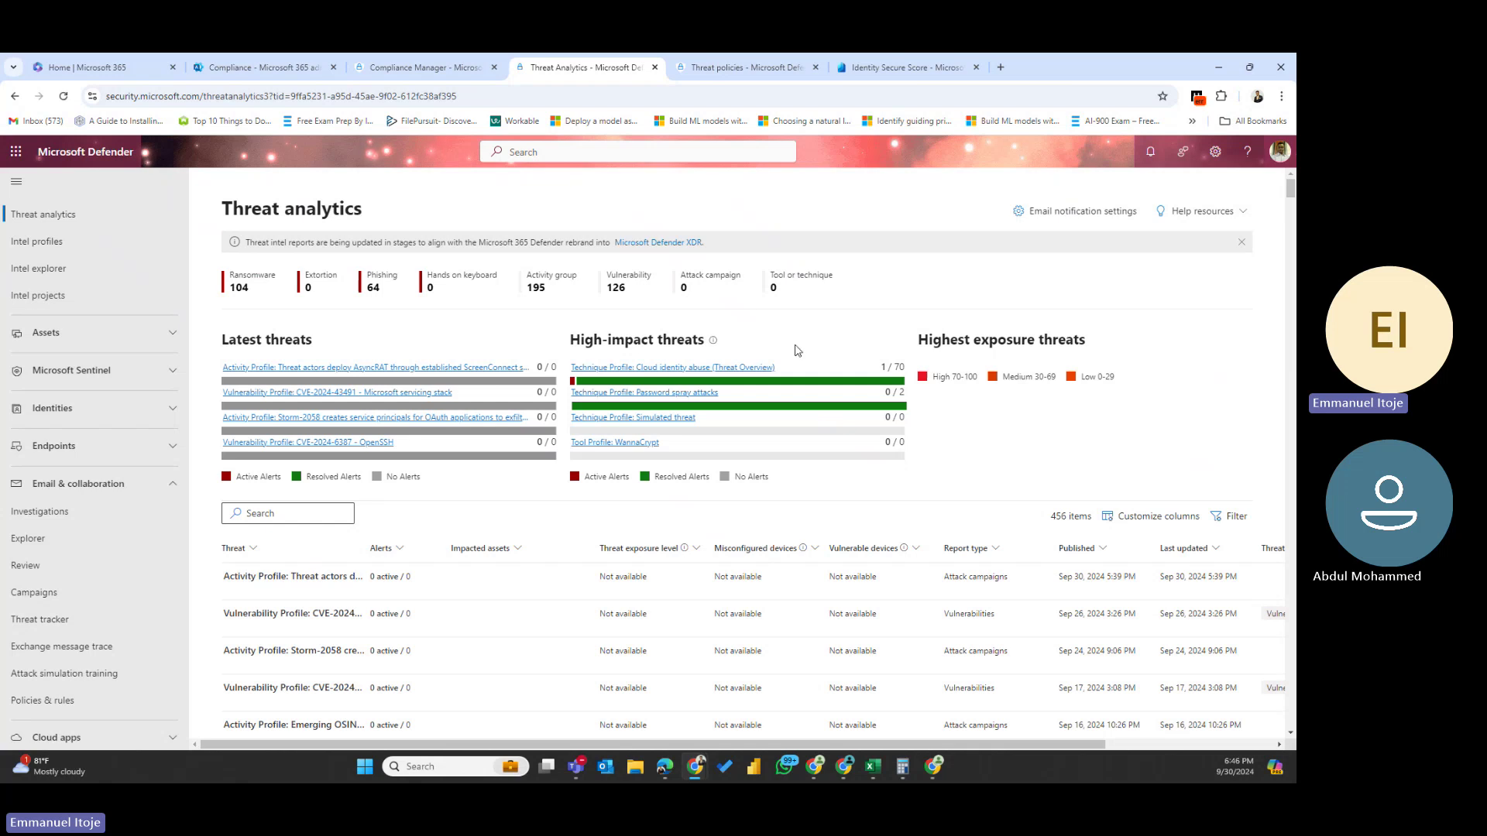
- Open the first threat report's overview from the Threat analytics list
mouse_move(746, 402)
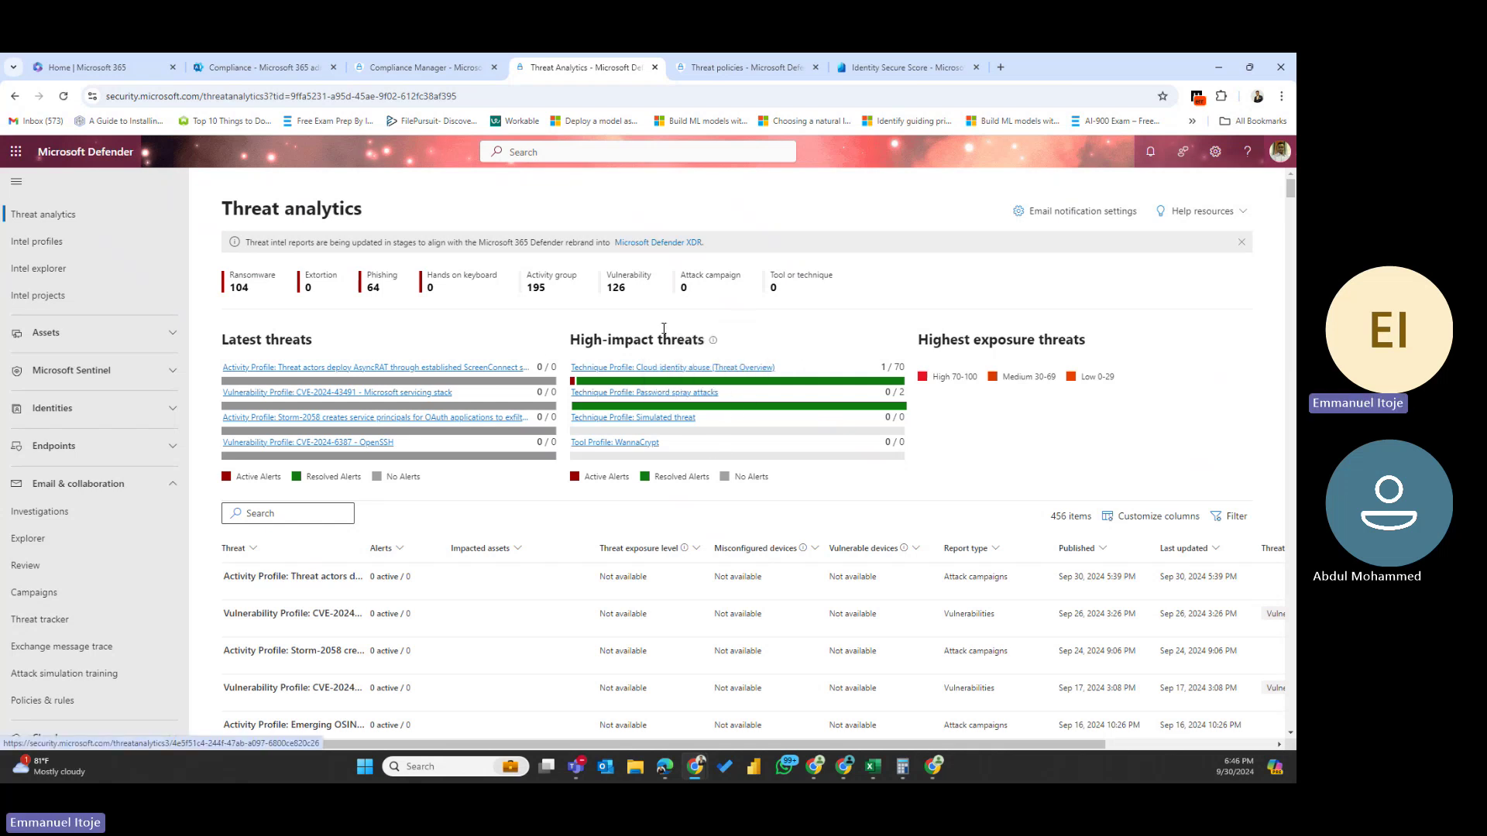
click(316, 587)
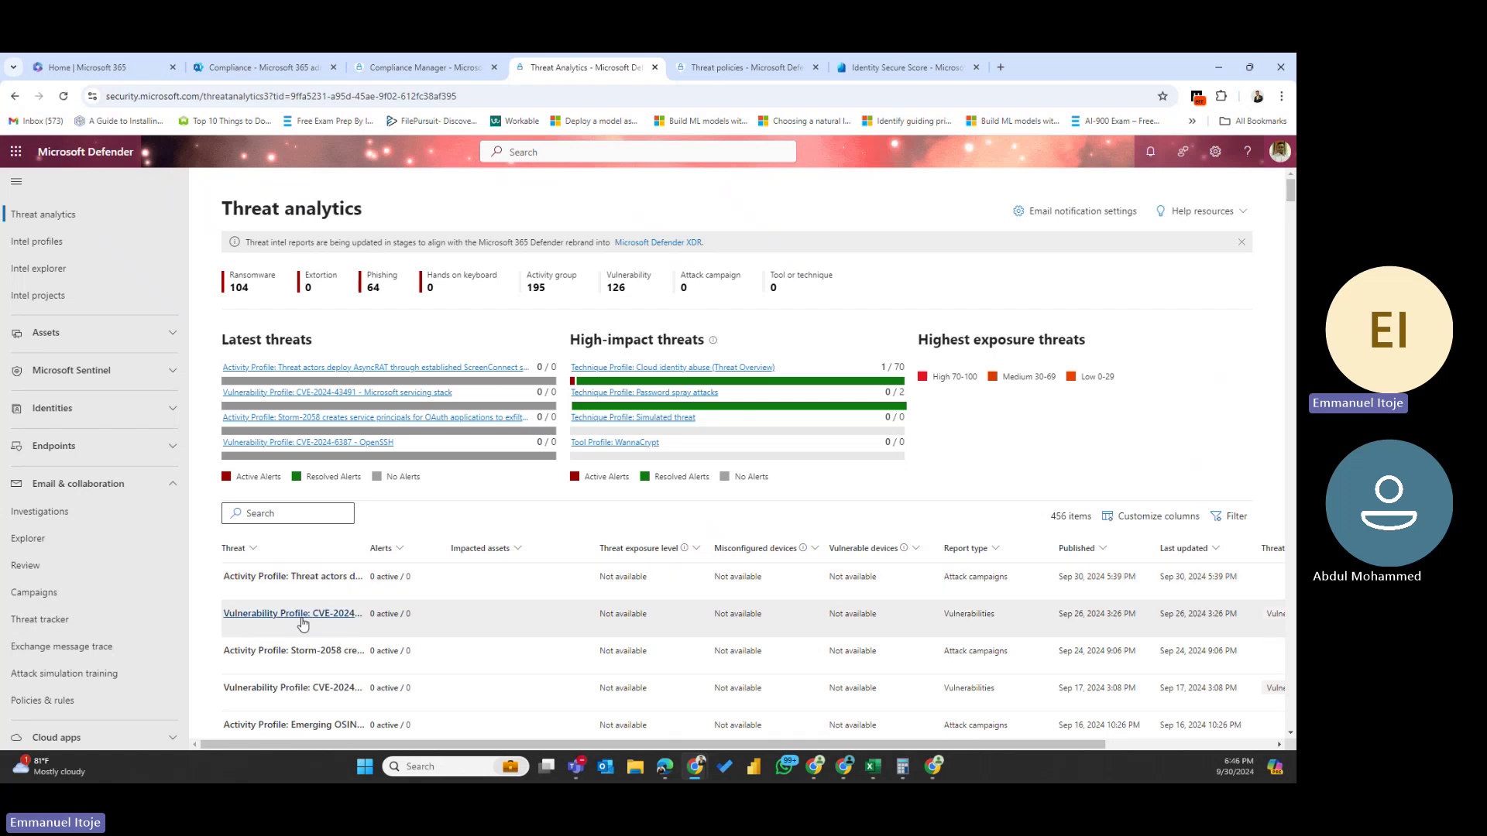
click(301, 587)
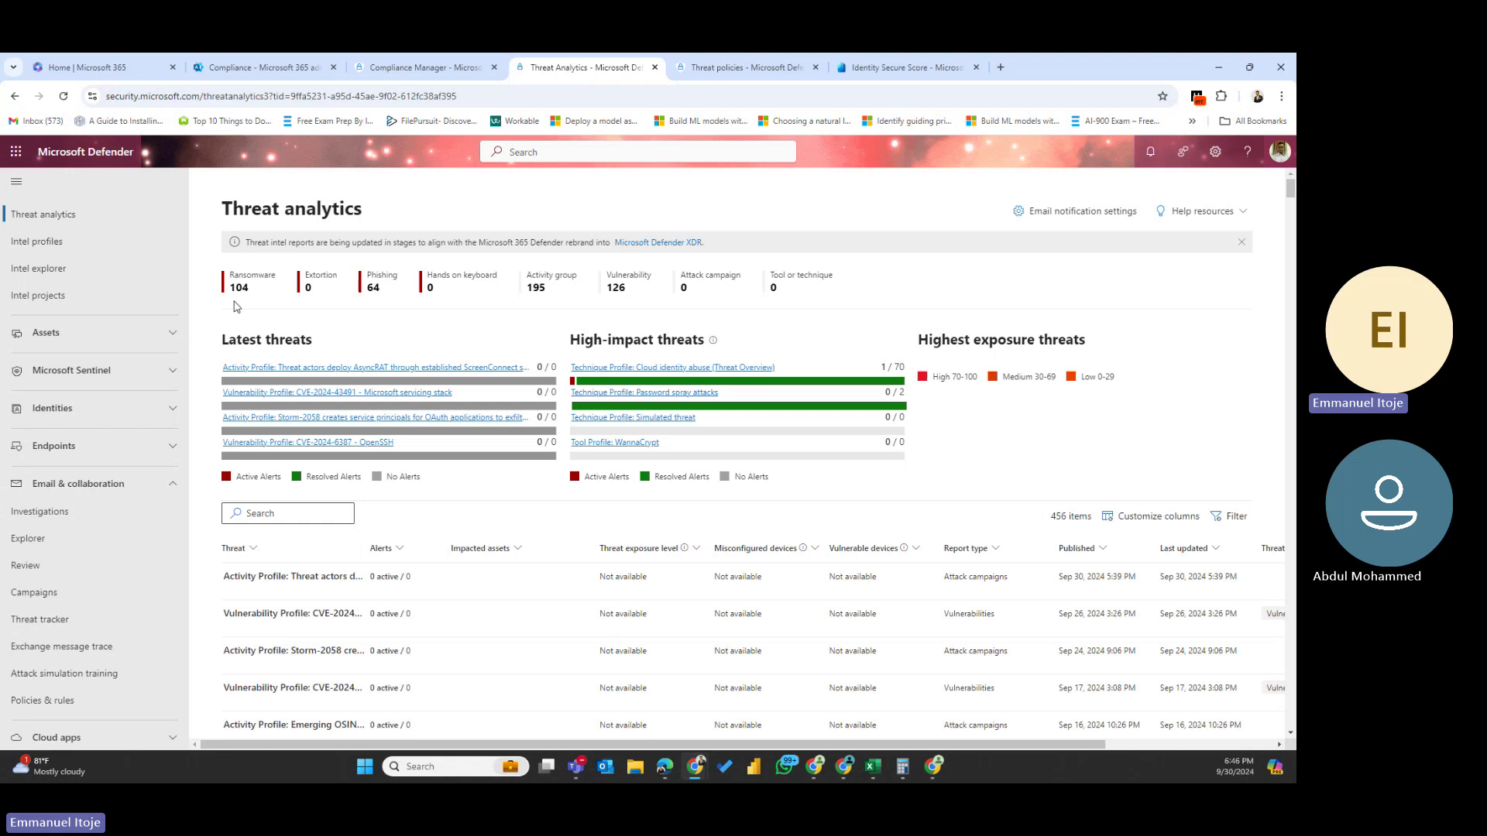
key(alt+Tab)
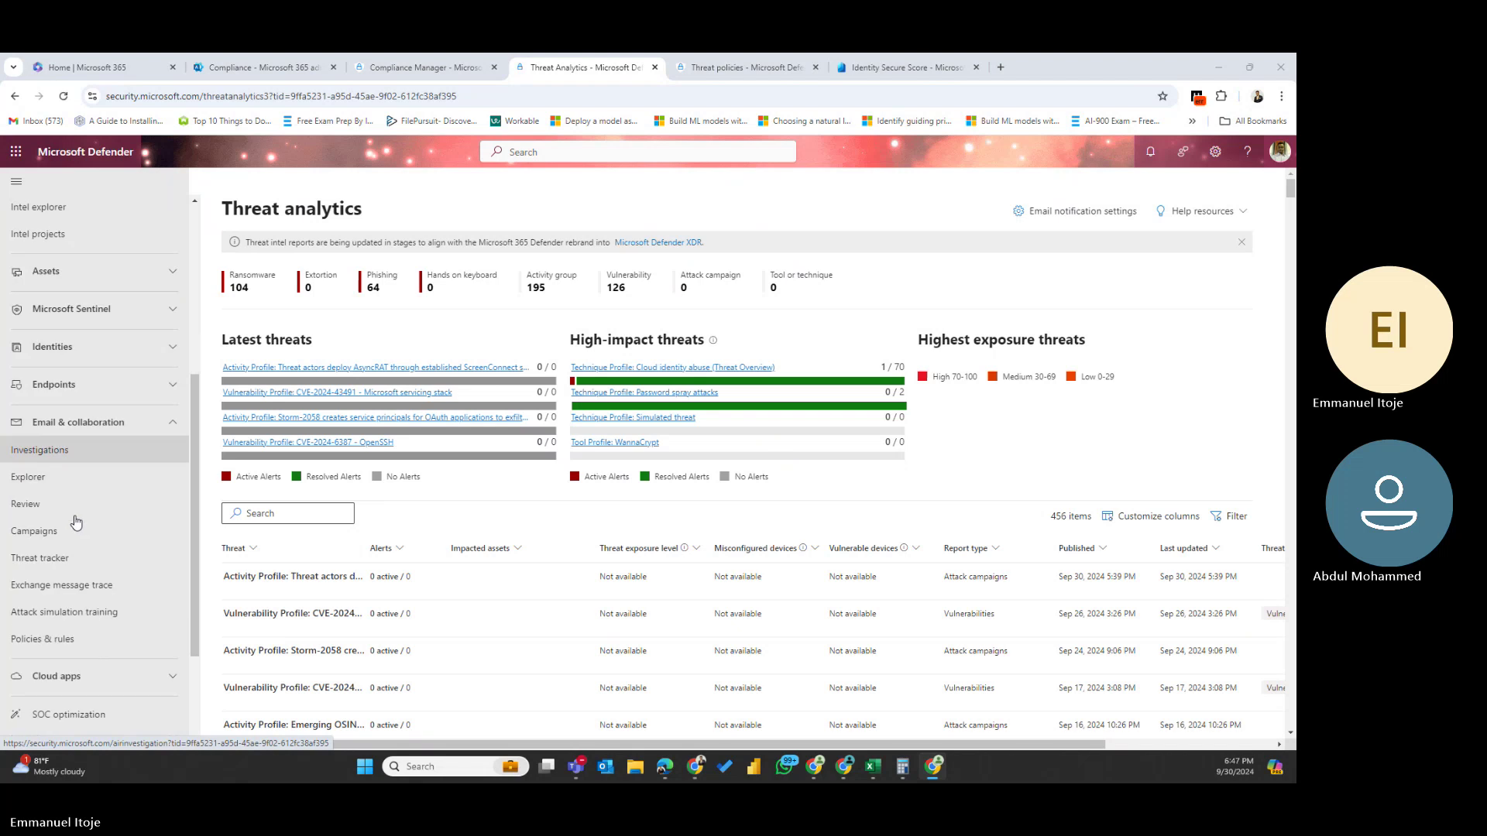
- Go to System > Settings, view Email & collaboration, then open Microsoft Defender XDR Account details
scroll(74, 519, down, 3)
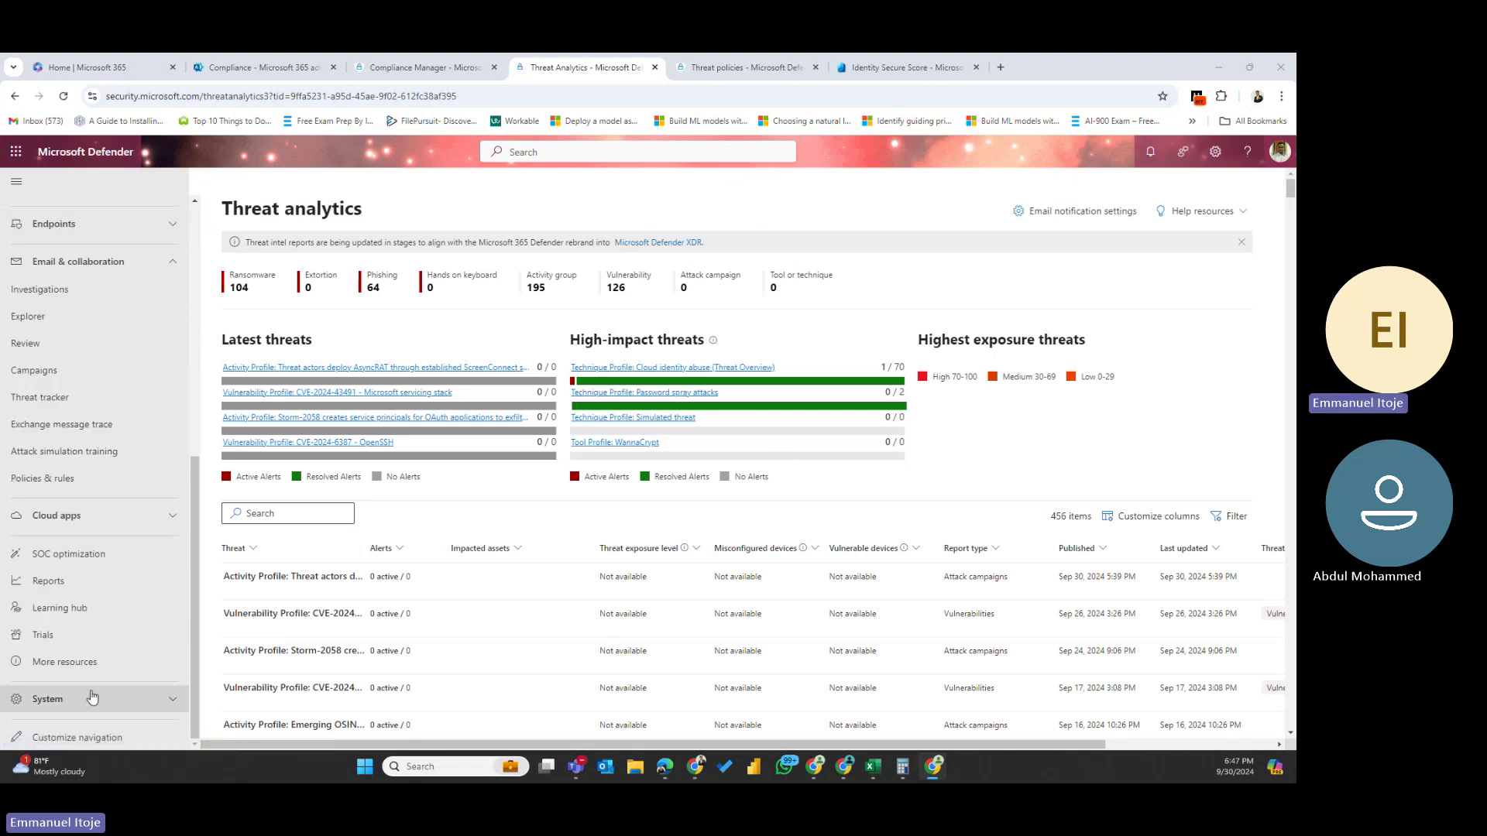
click(172, 700)
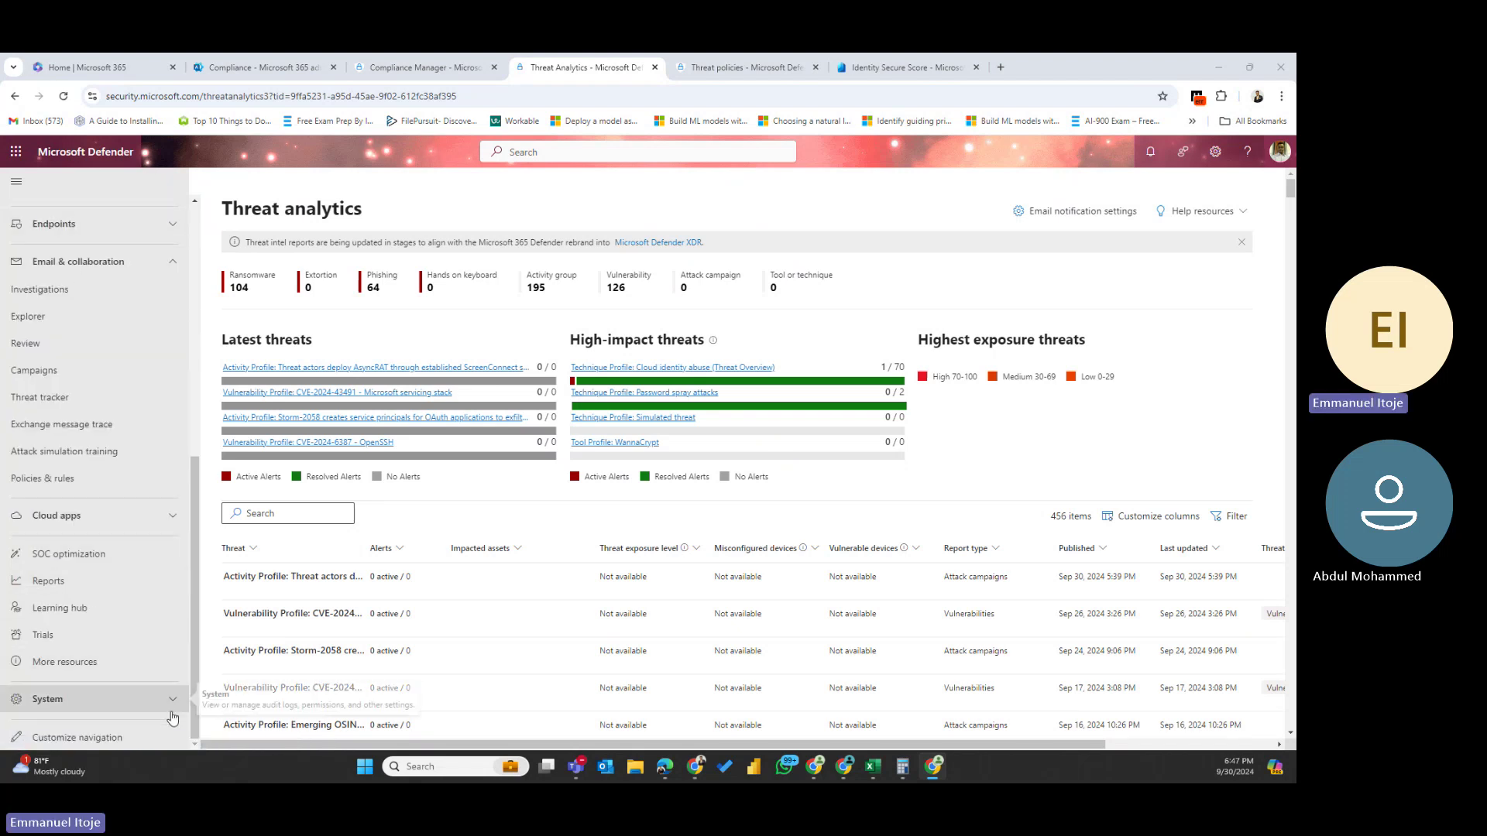
scroll(46, 584, down, 2)
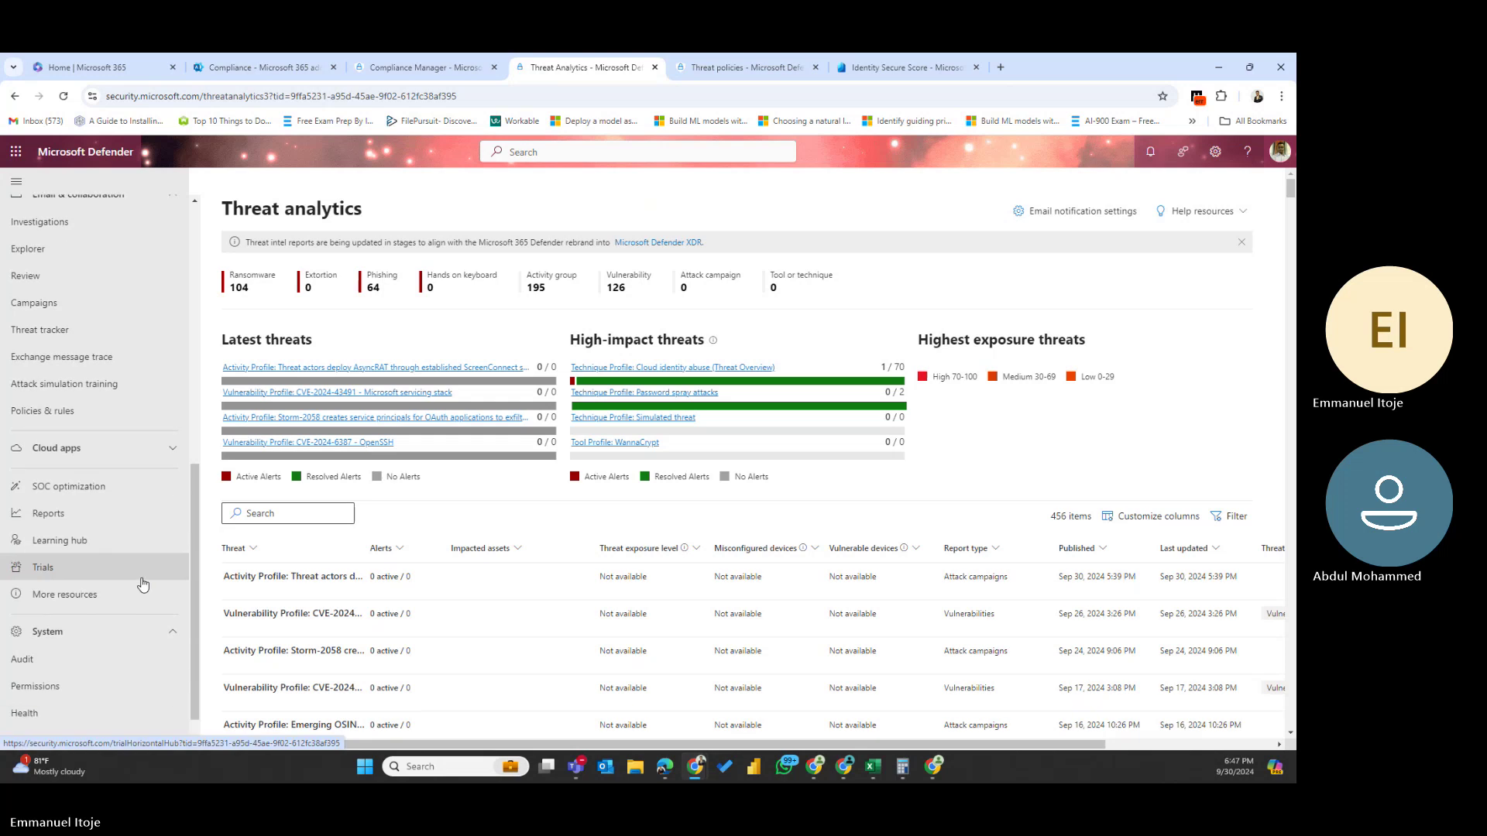
click(29, 700)
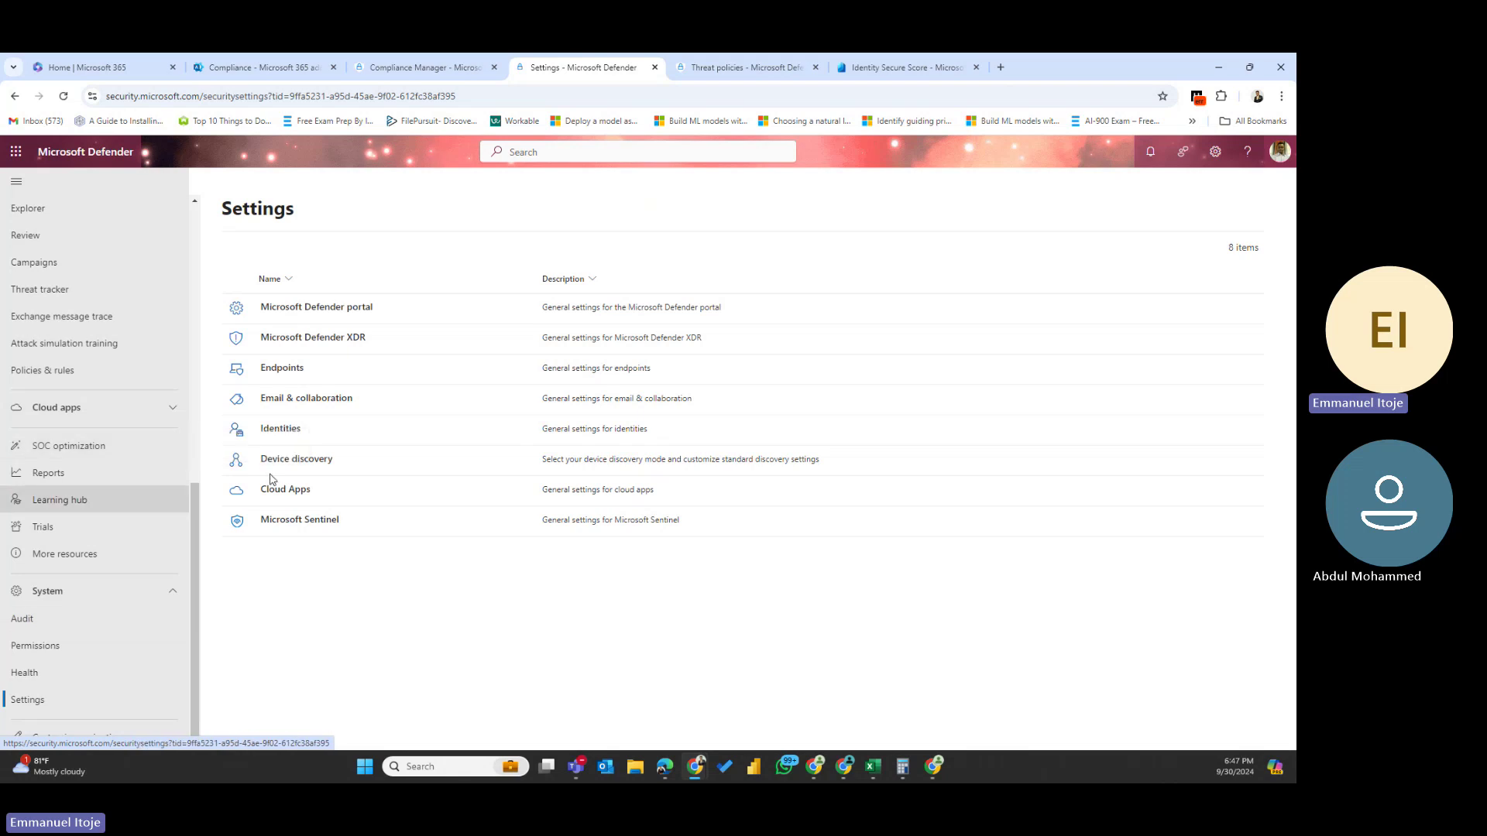
click(318, 399)
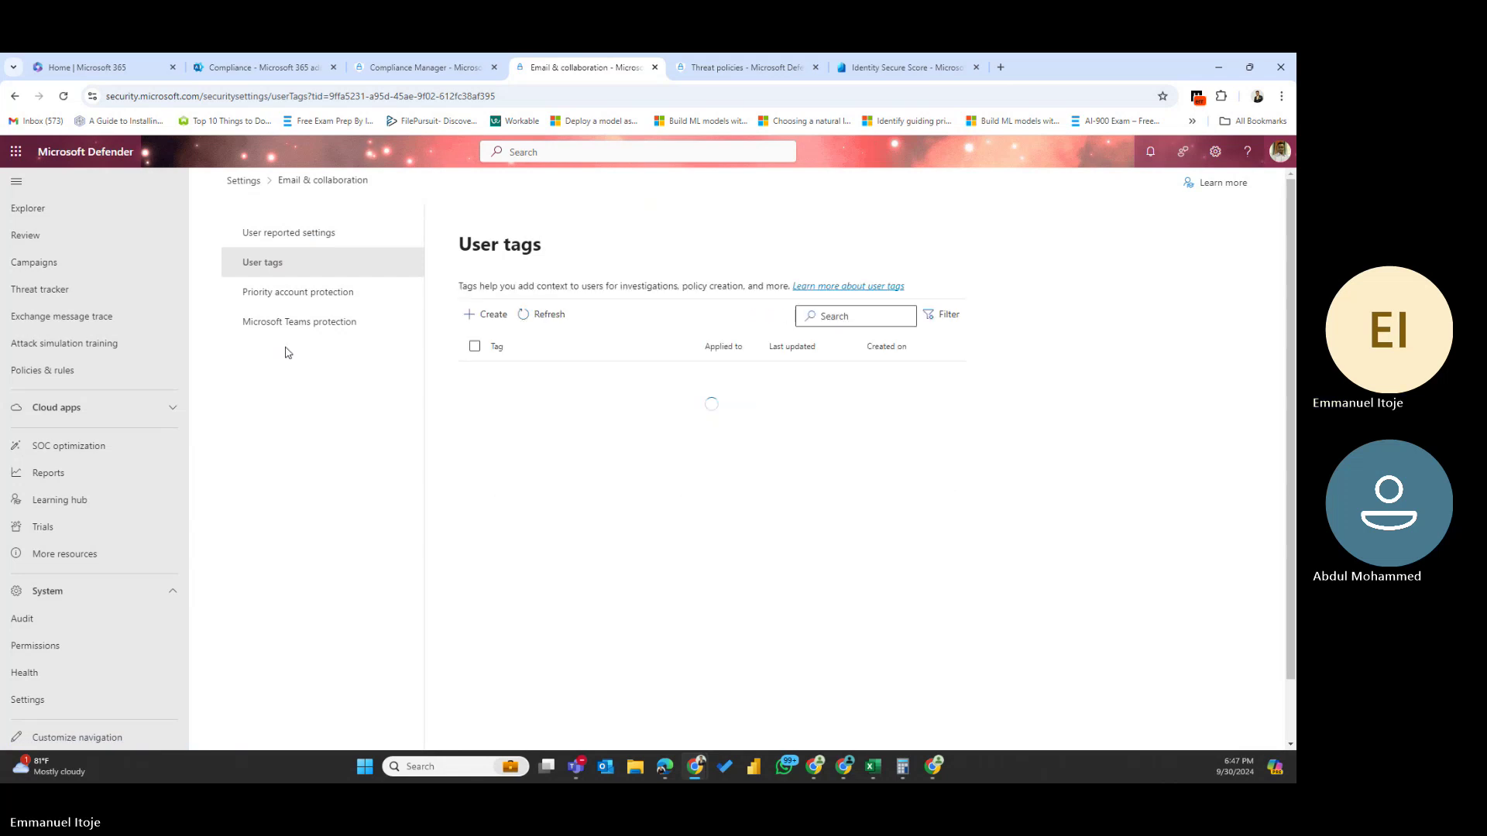
click(247, 183)
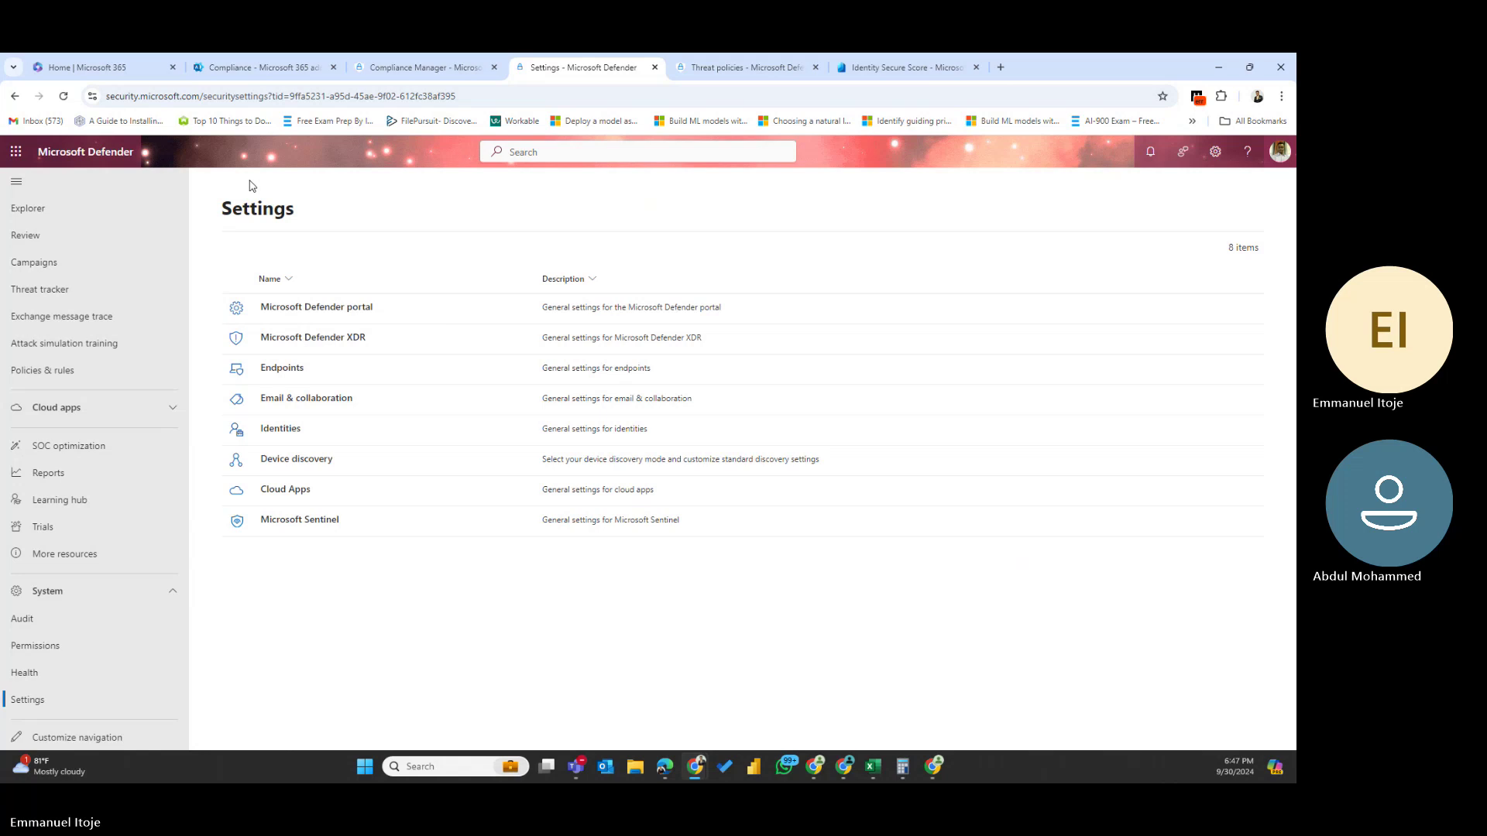
click(309, 341)
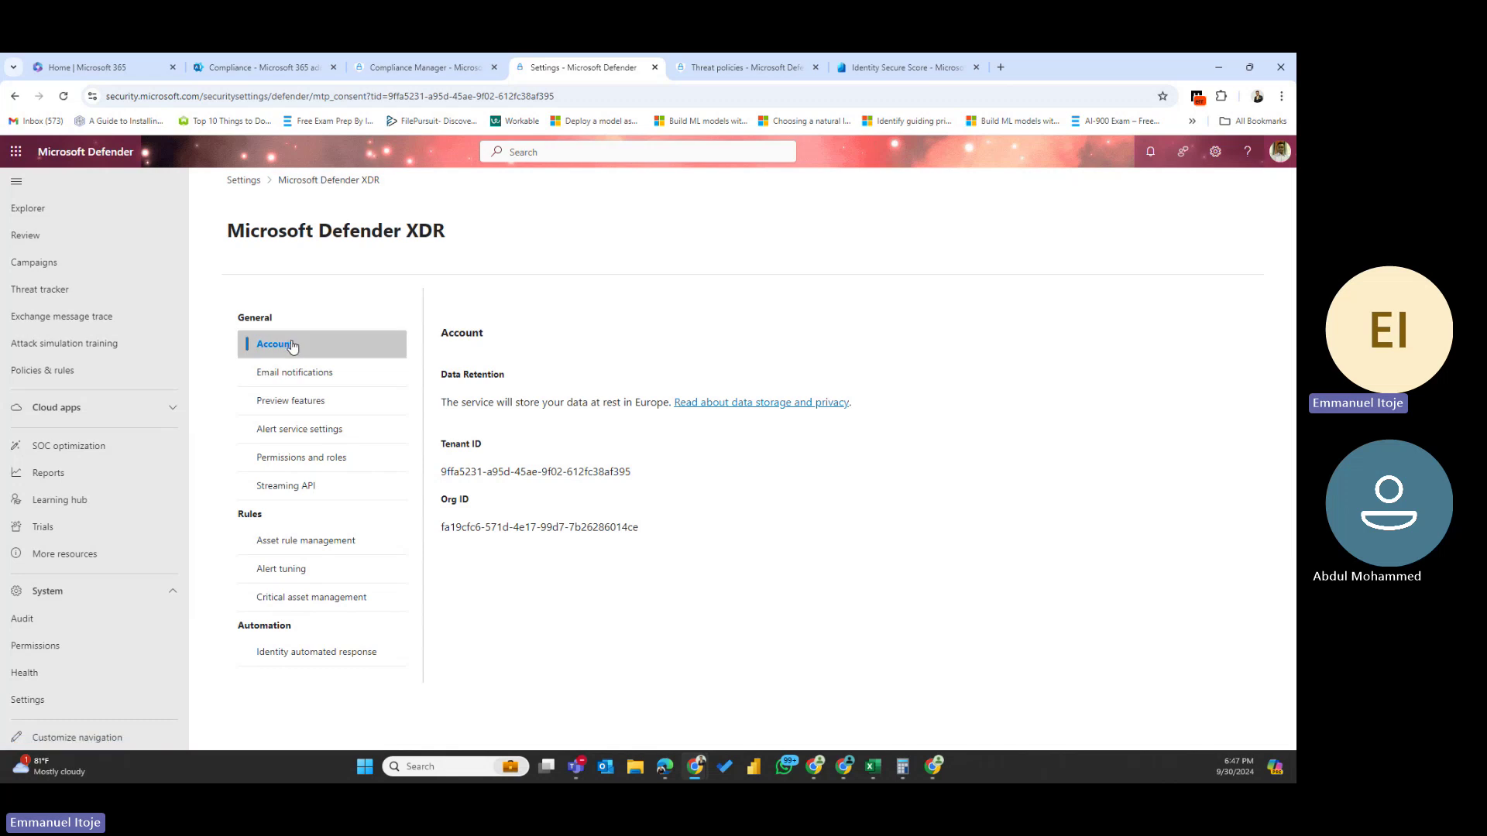
- Start a new rule under Email notifications > Threat analytics
click(289, 374)
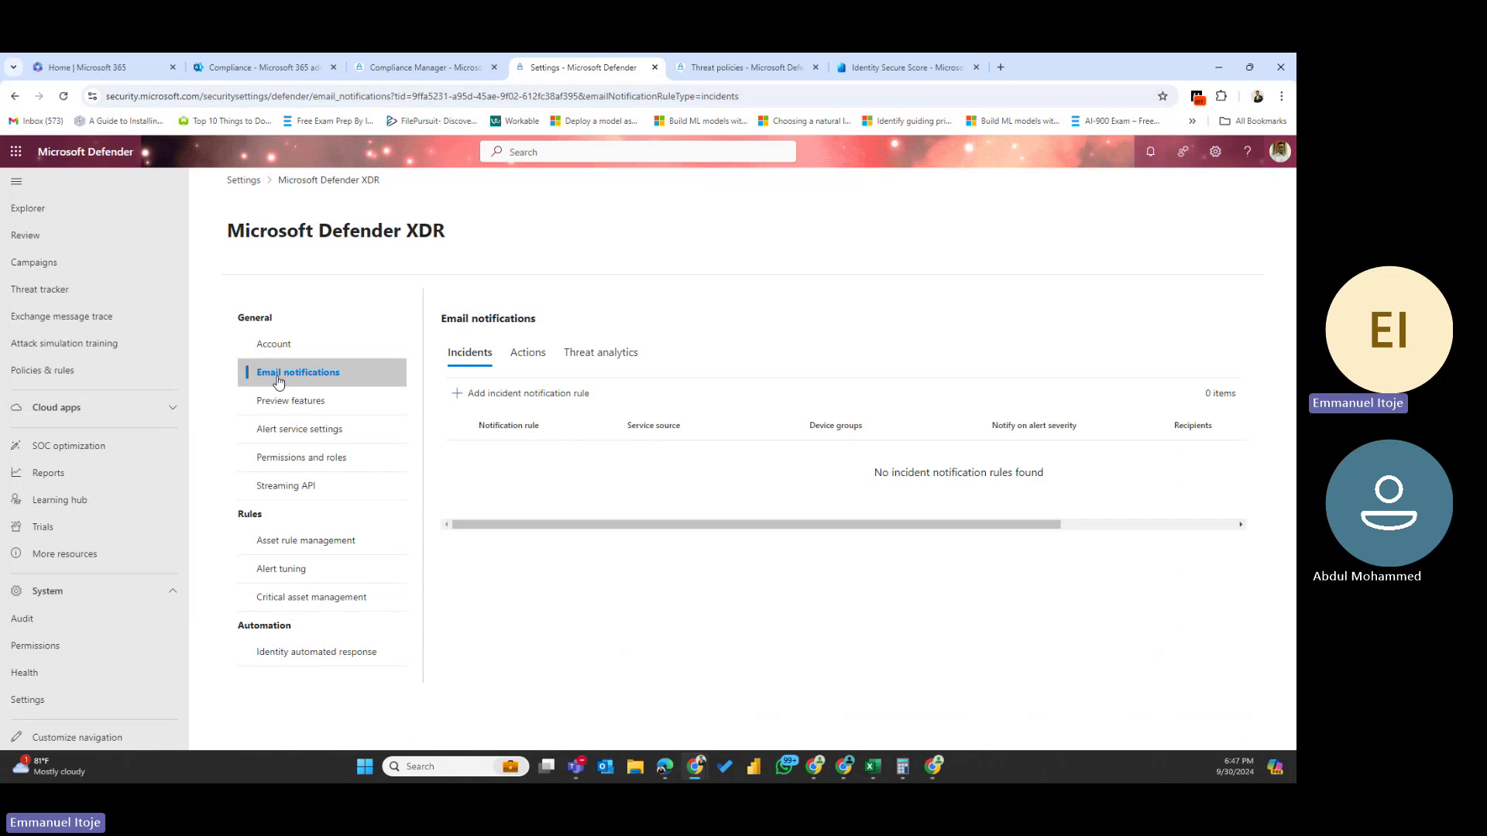
click(617, 357)
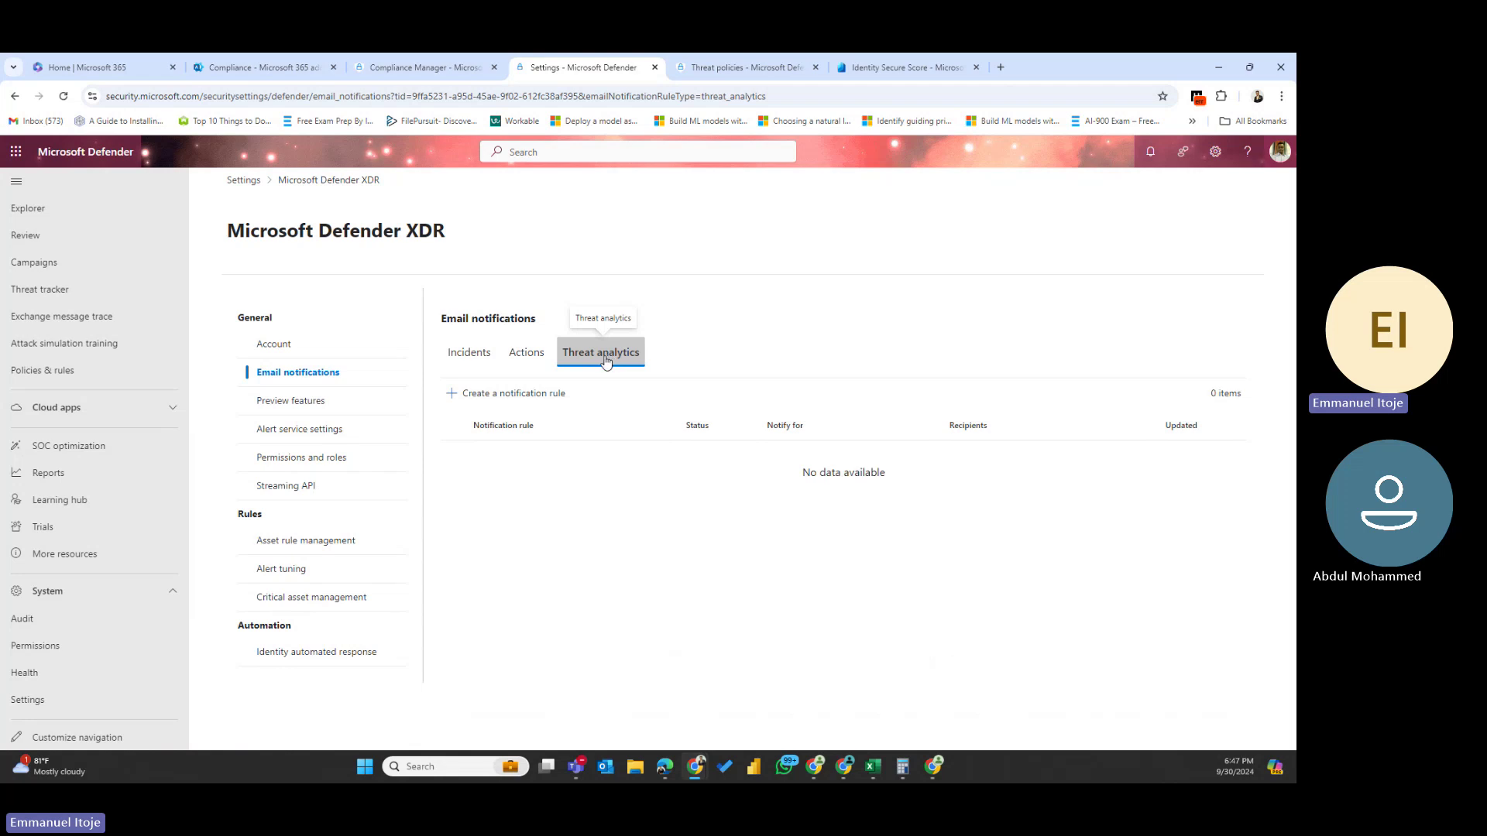
click(480, 395)
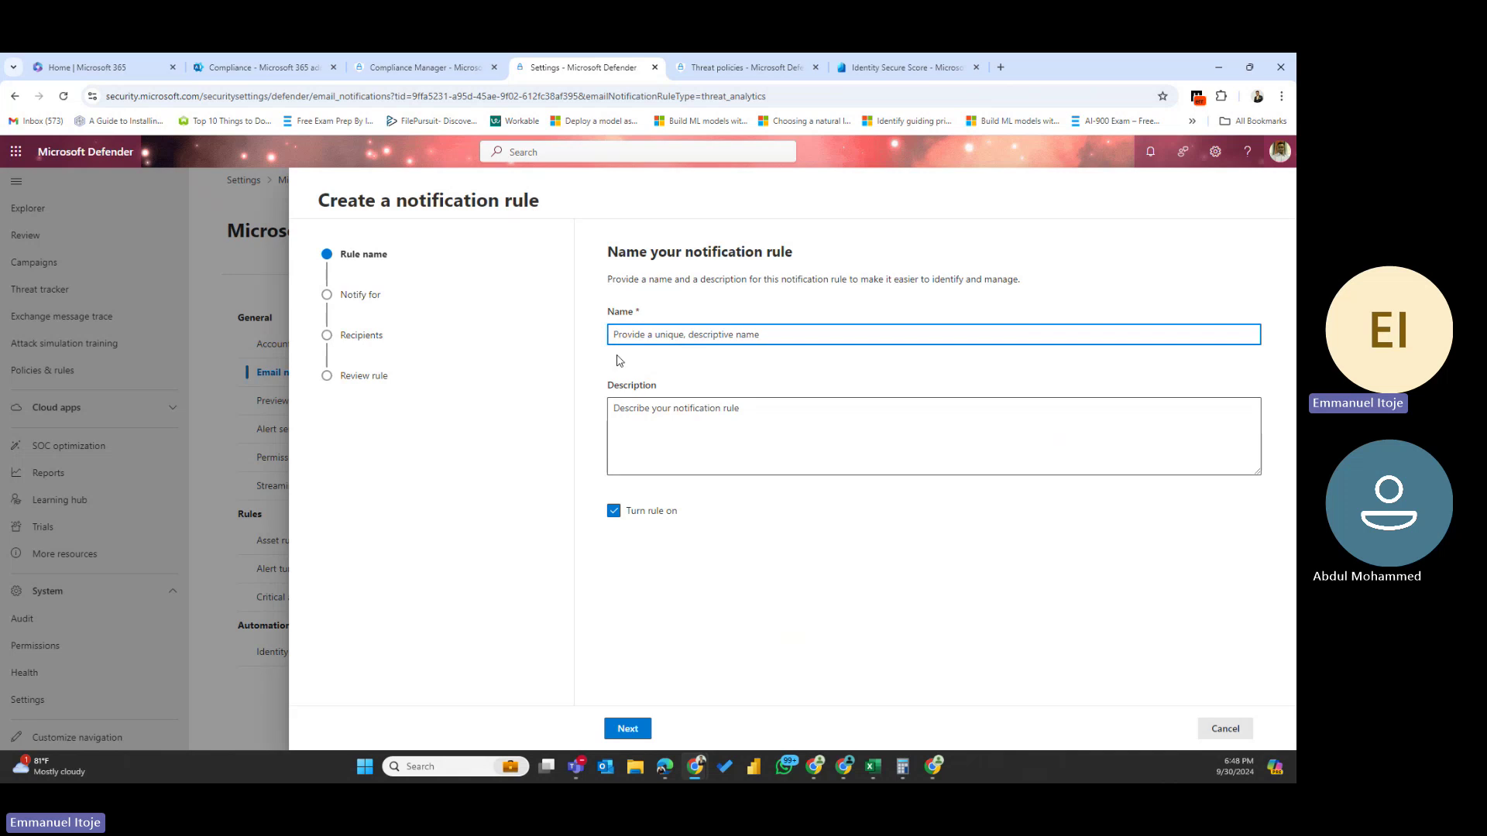
- Name the rule 'Nofication for Threat' and reuse the same text as its description
text(Nofic)
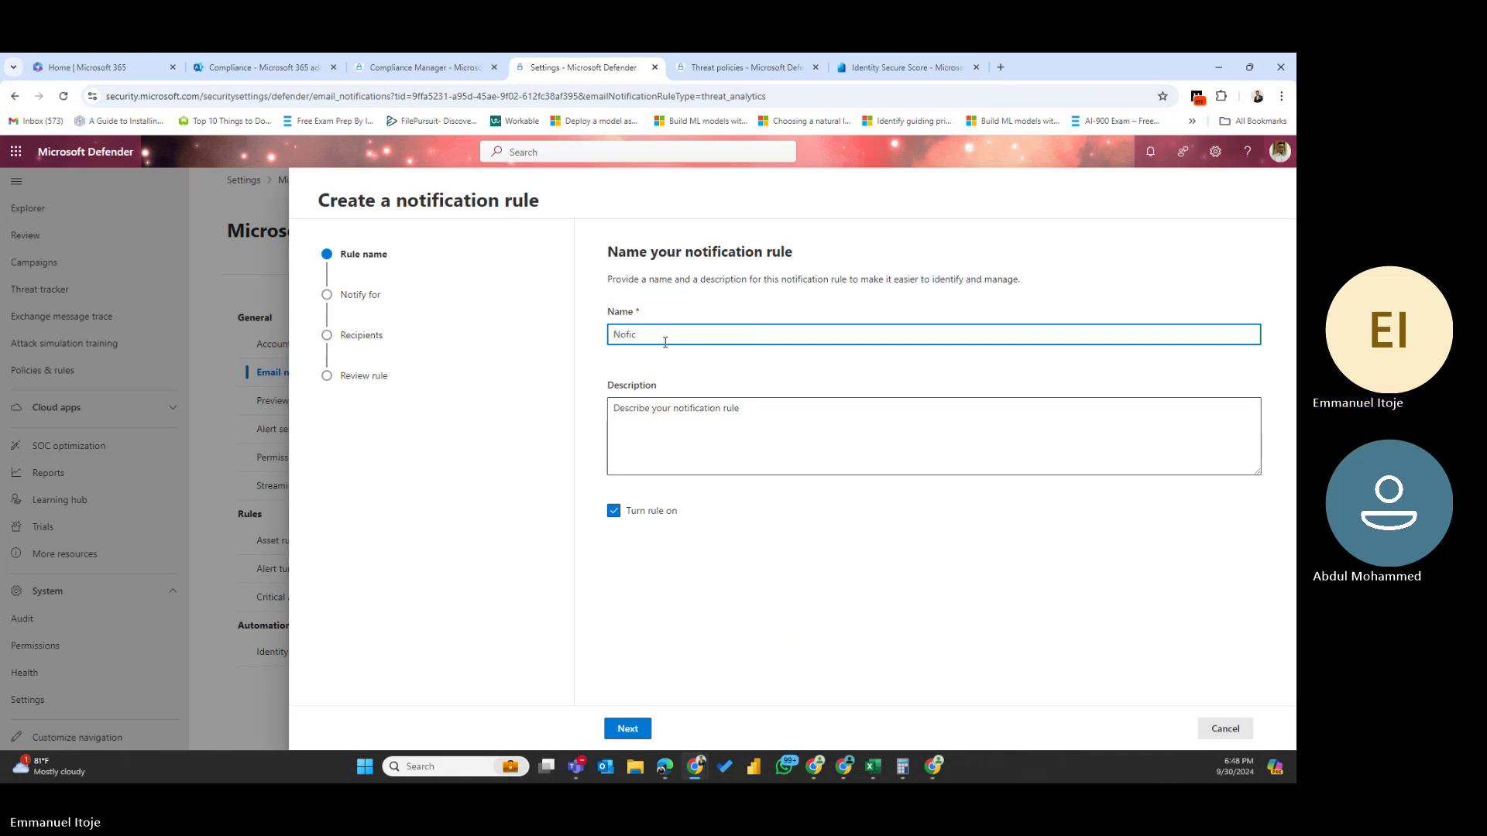
text(ation for Threat)
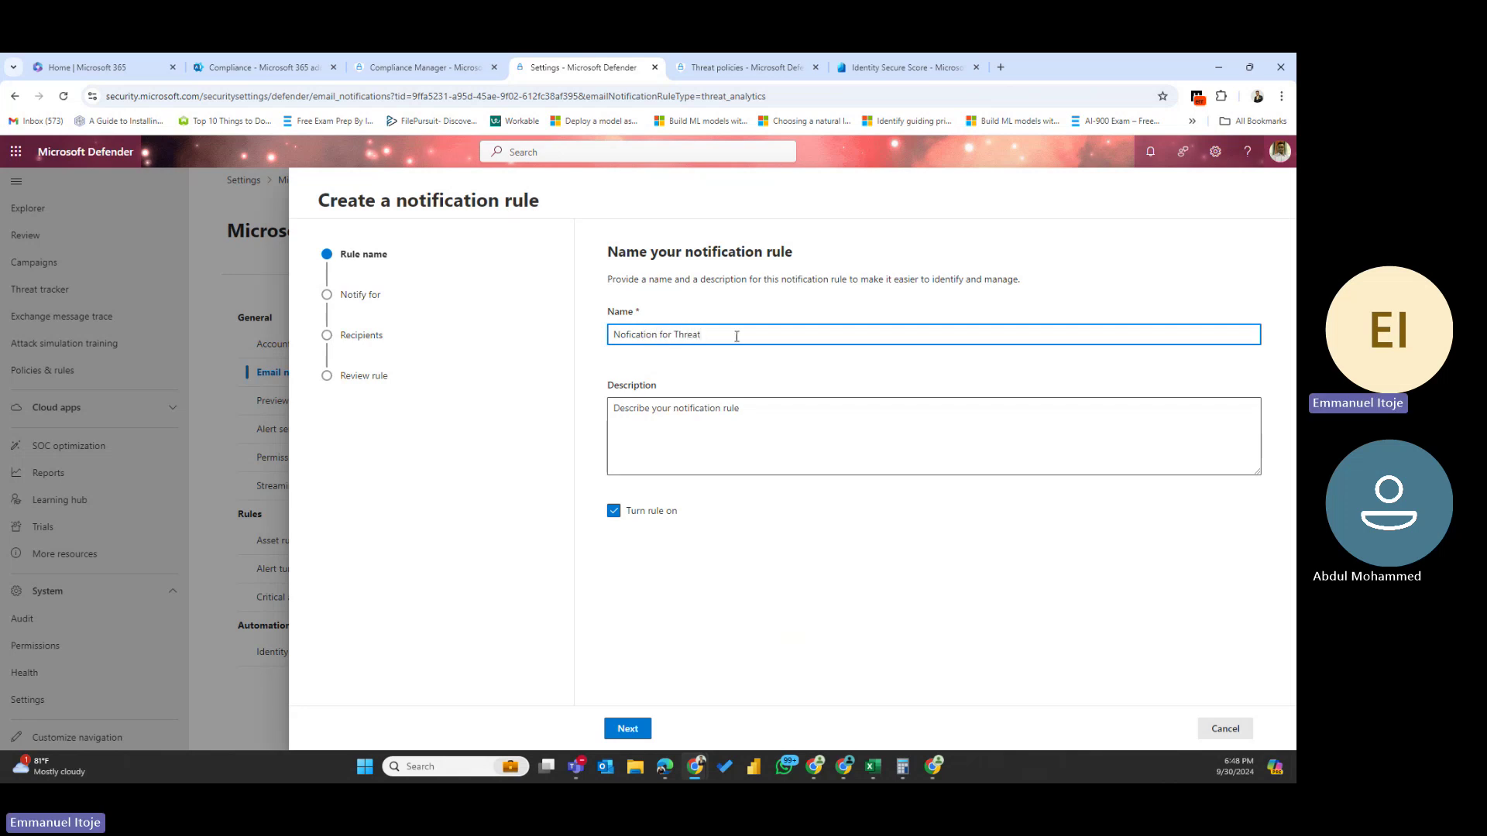
drag(737, 337, 540, 337)
key(ctrl+c)
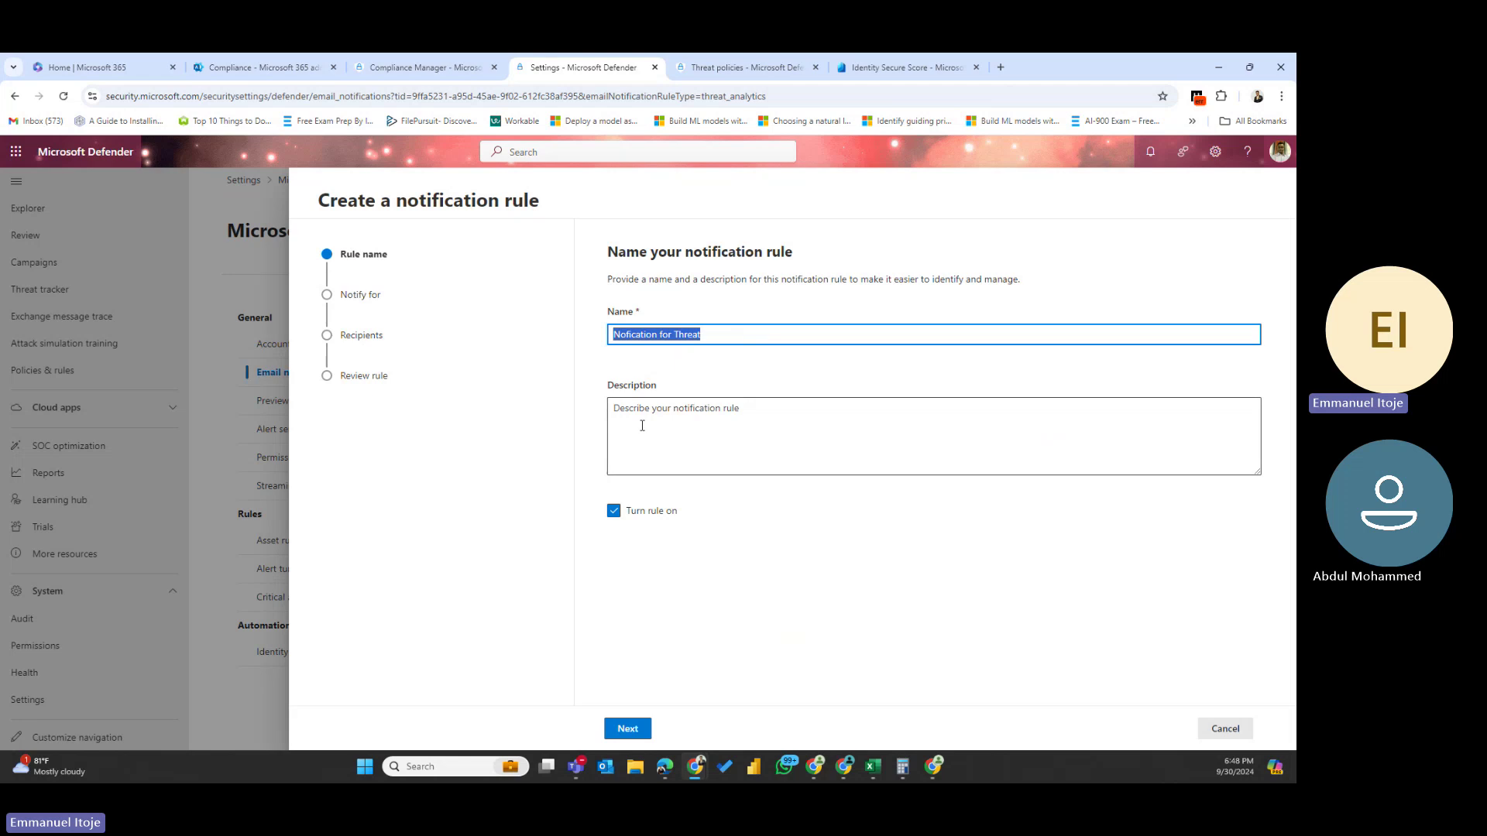
drag(741, 410, 694, 412)
click(666, 426)
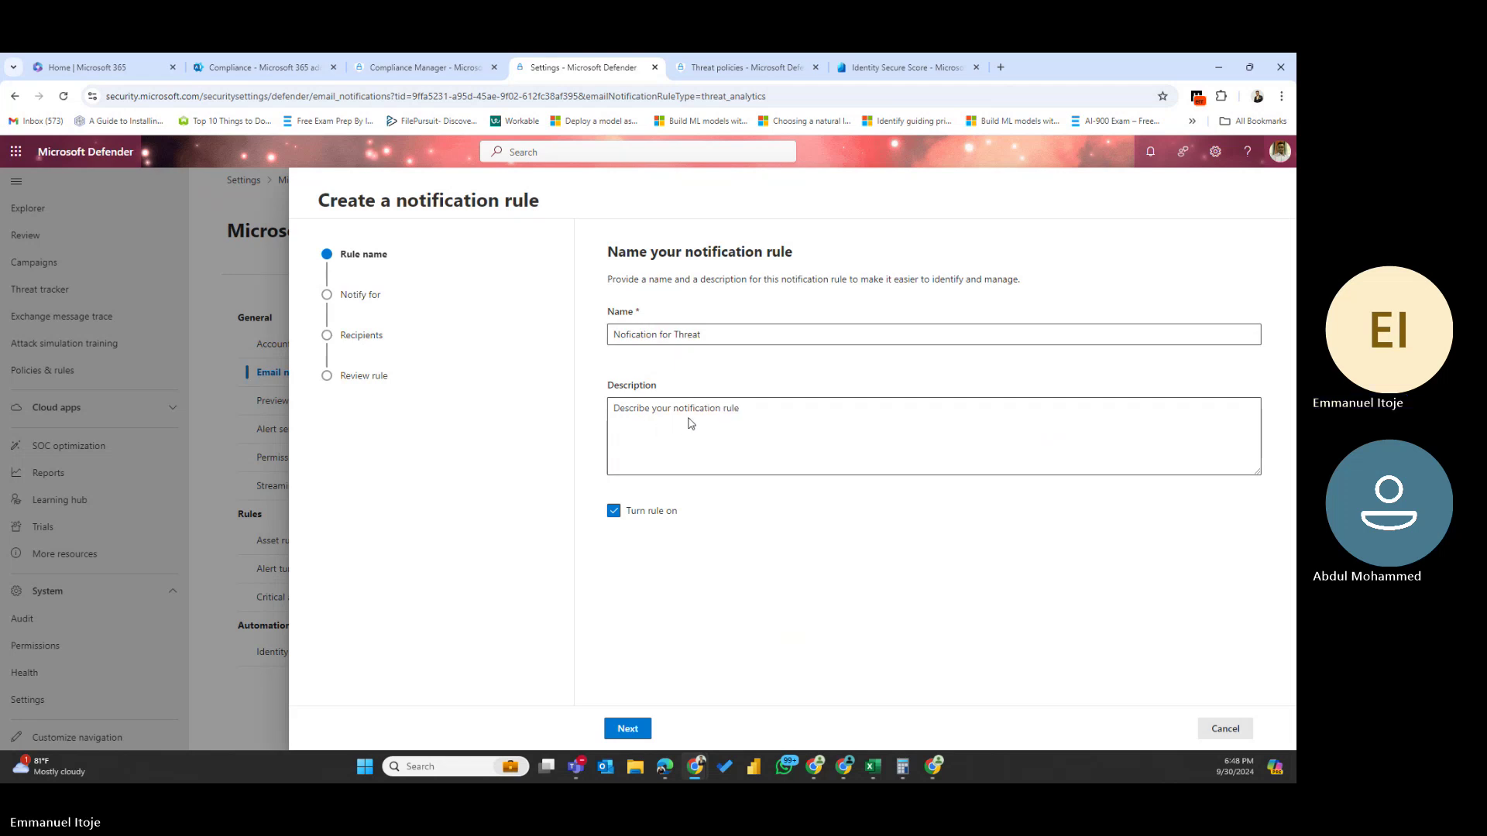
click(767, 421)
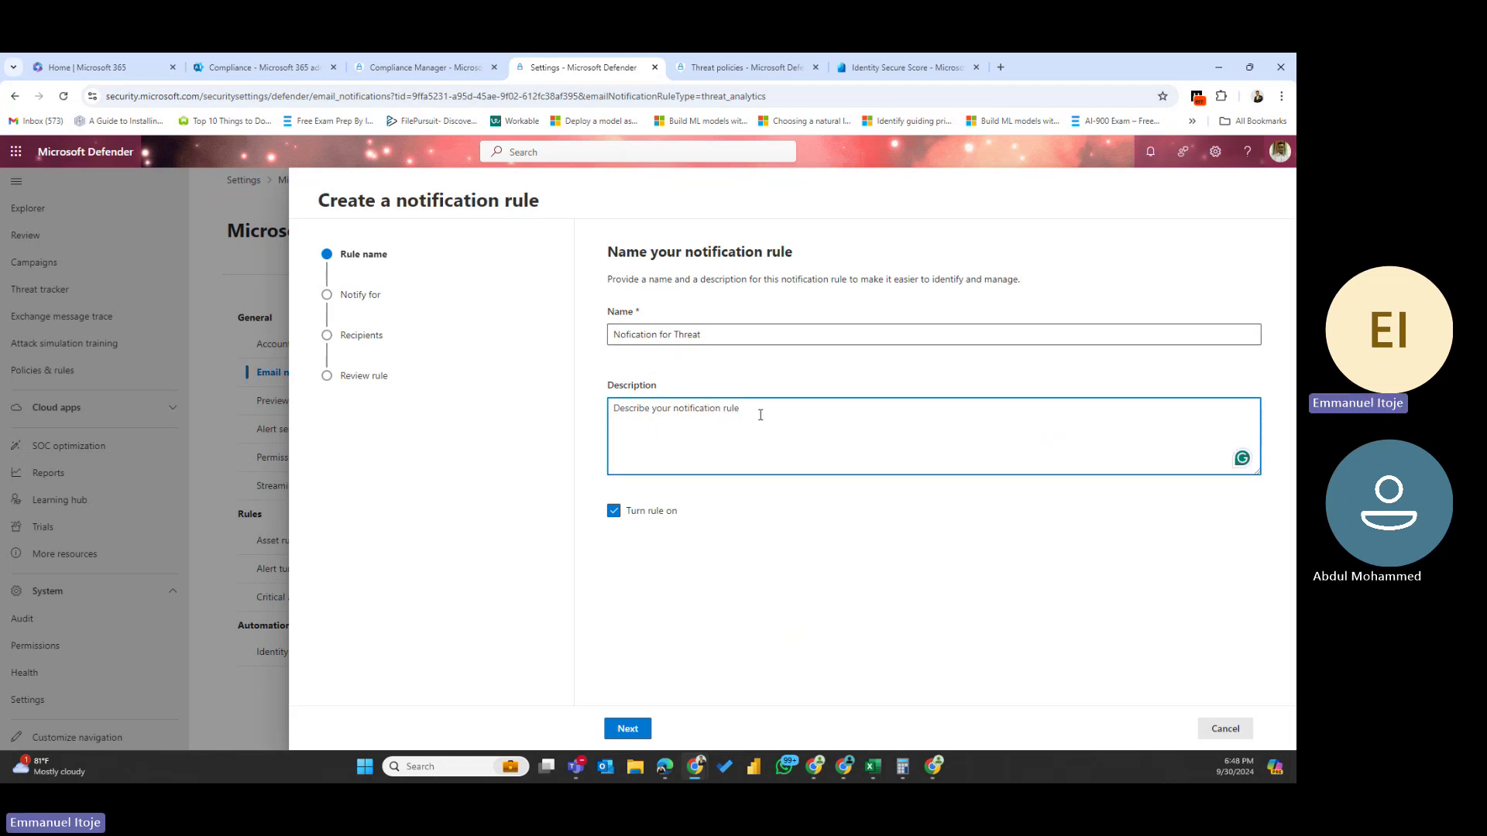
key(ctrl+v)
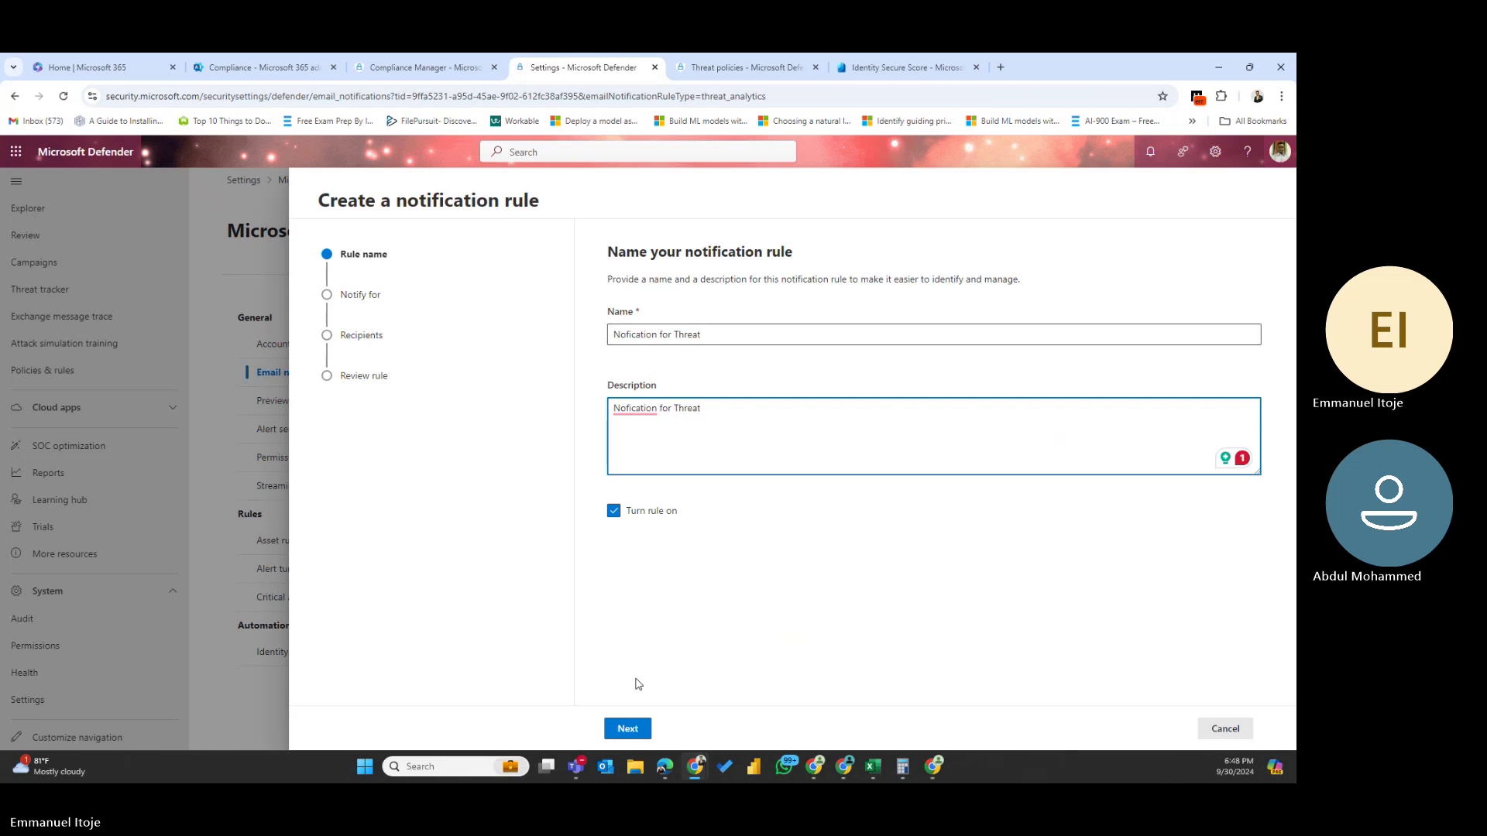
click(627, 729)
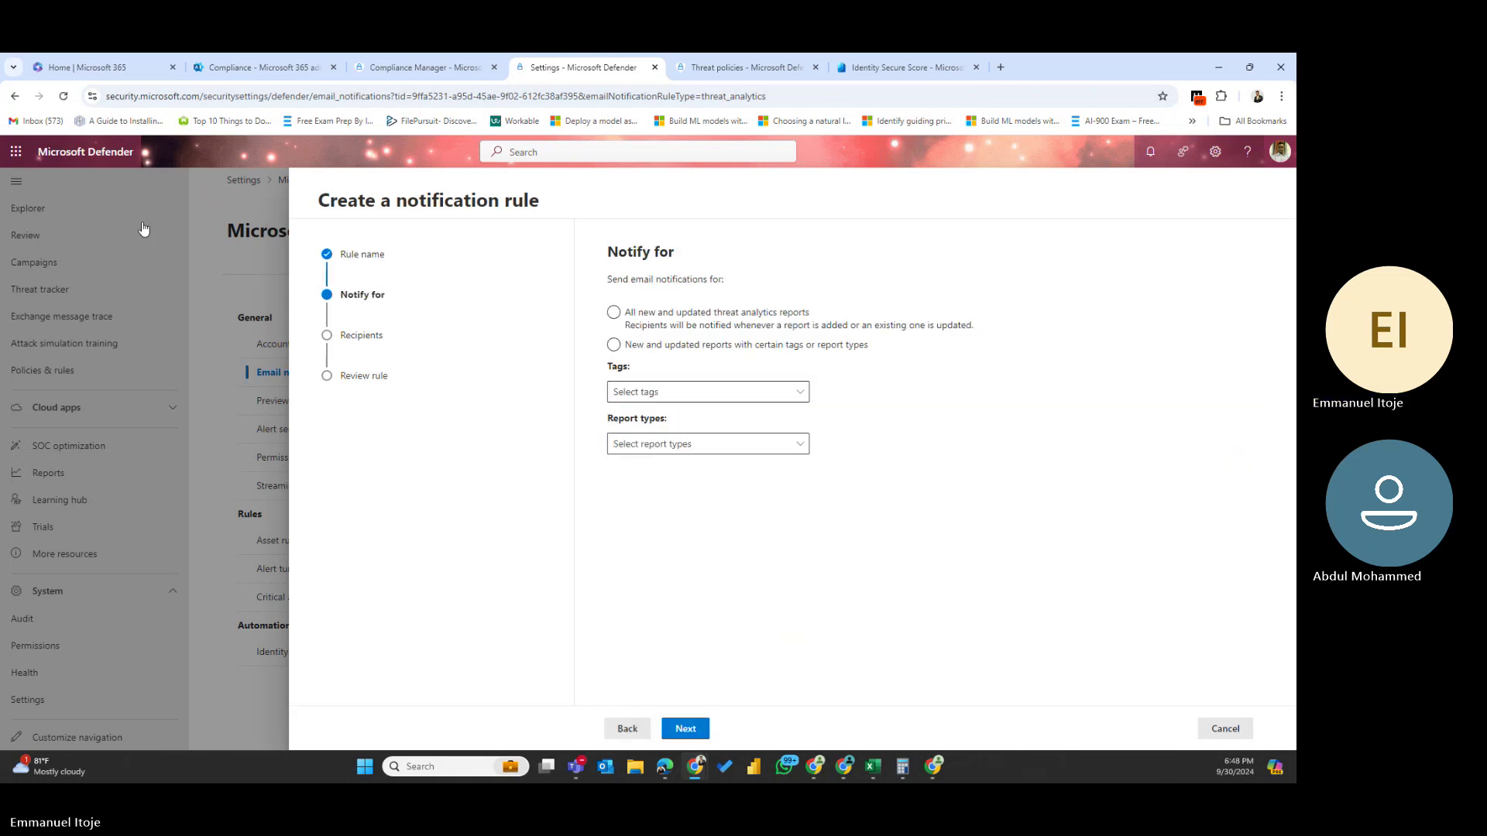
- Notify for all new and updated threat analytics reports, then go to Recipients
click(658, 319)
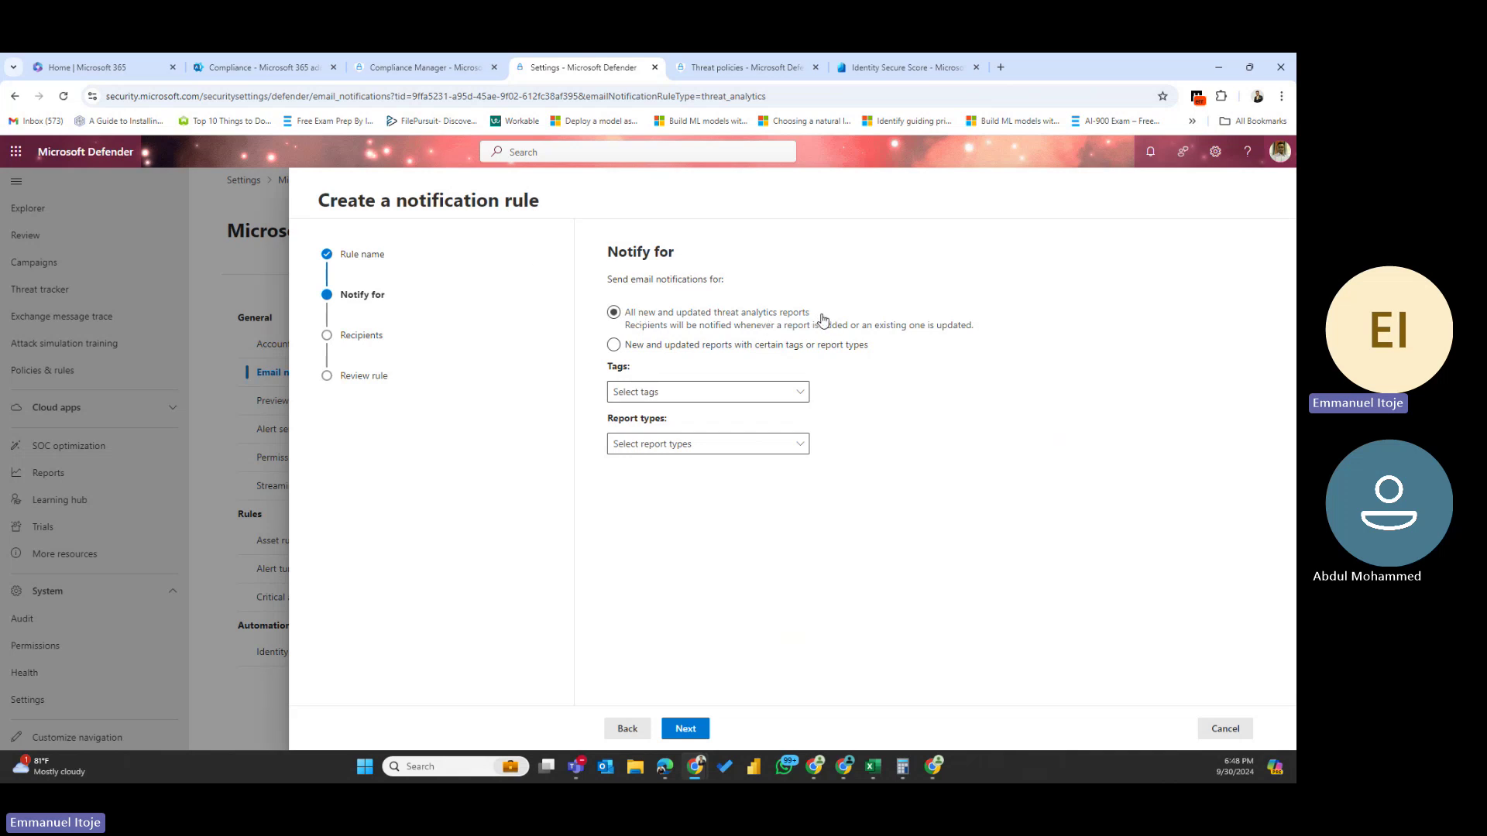
click(704, 346)
click(658, 332)
click(612, 318)
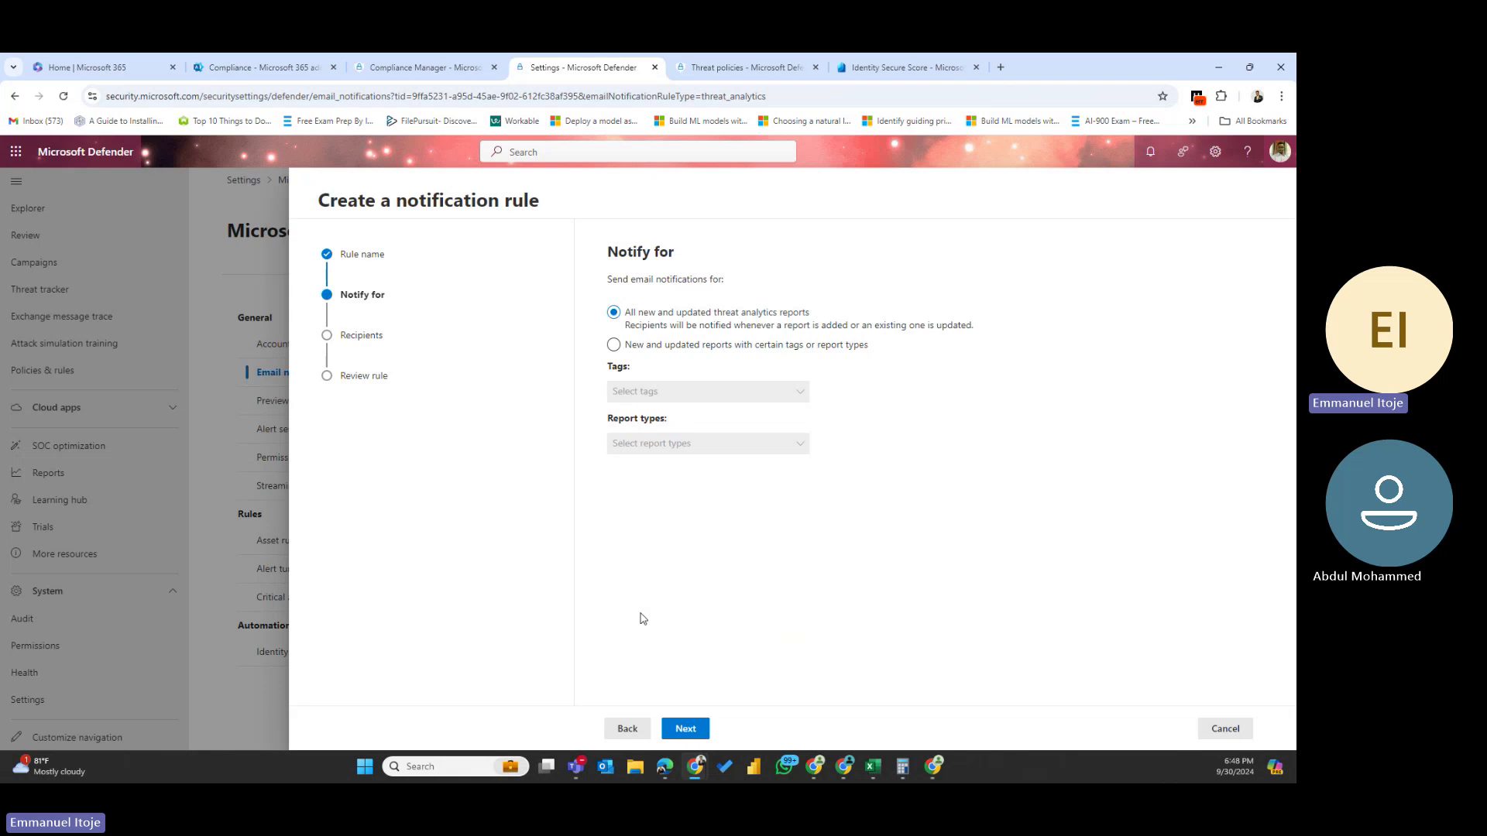
click(684, 731)
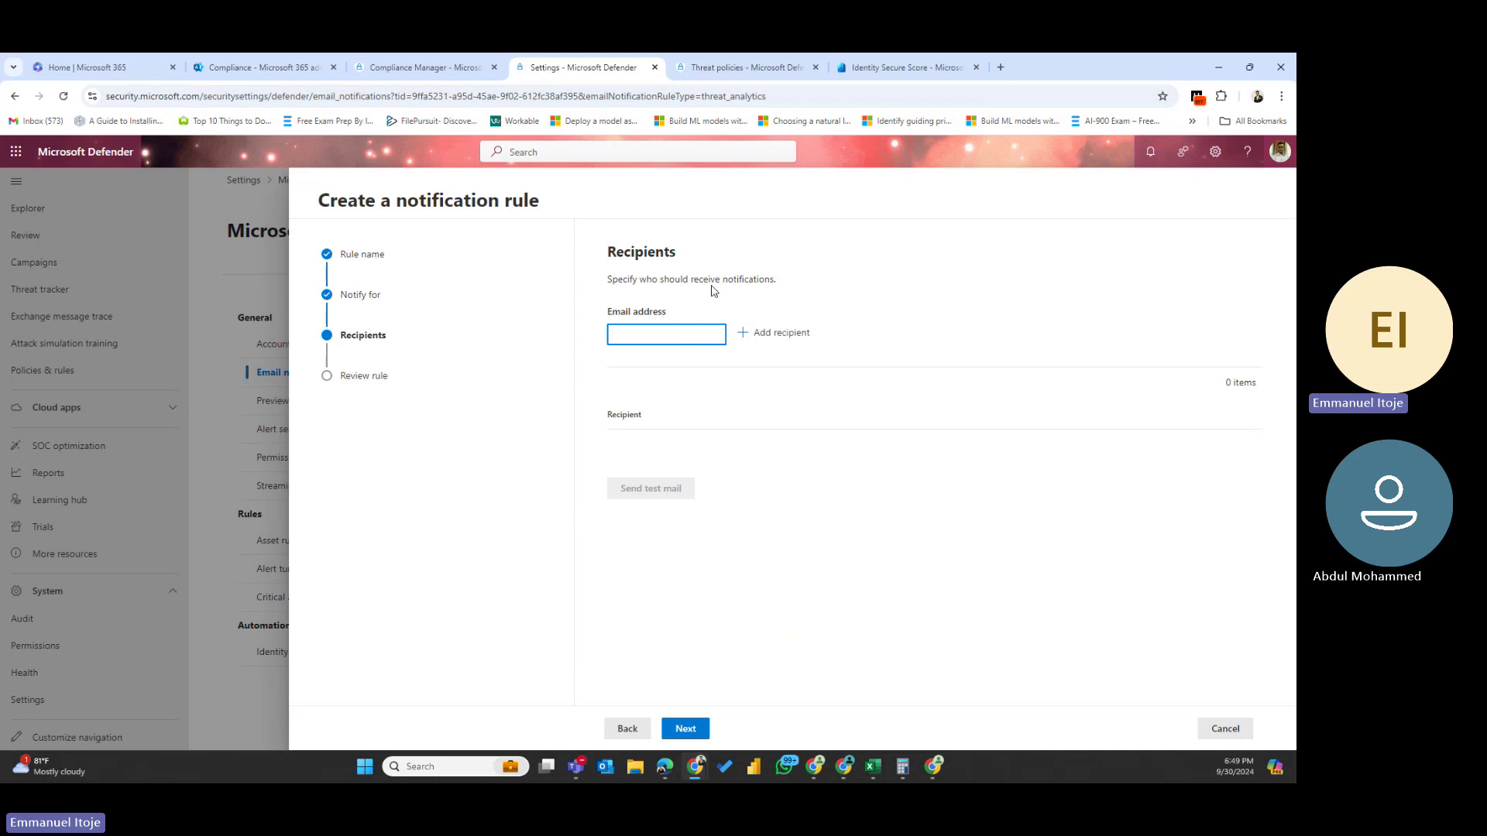
- Add the recipient's email address, fixing a typo, and proceed to Review rule
click(761, 337)
click(638, 333)
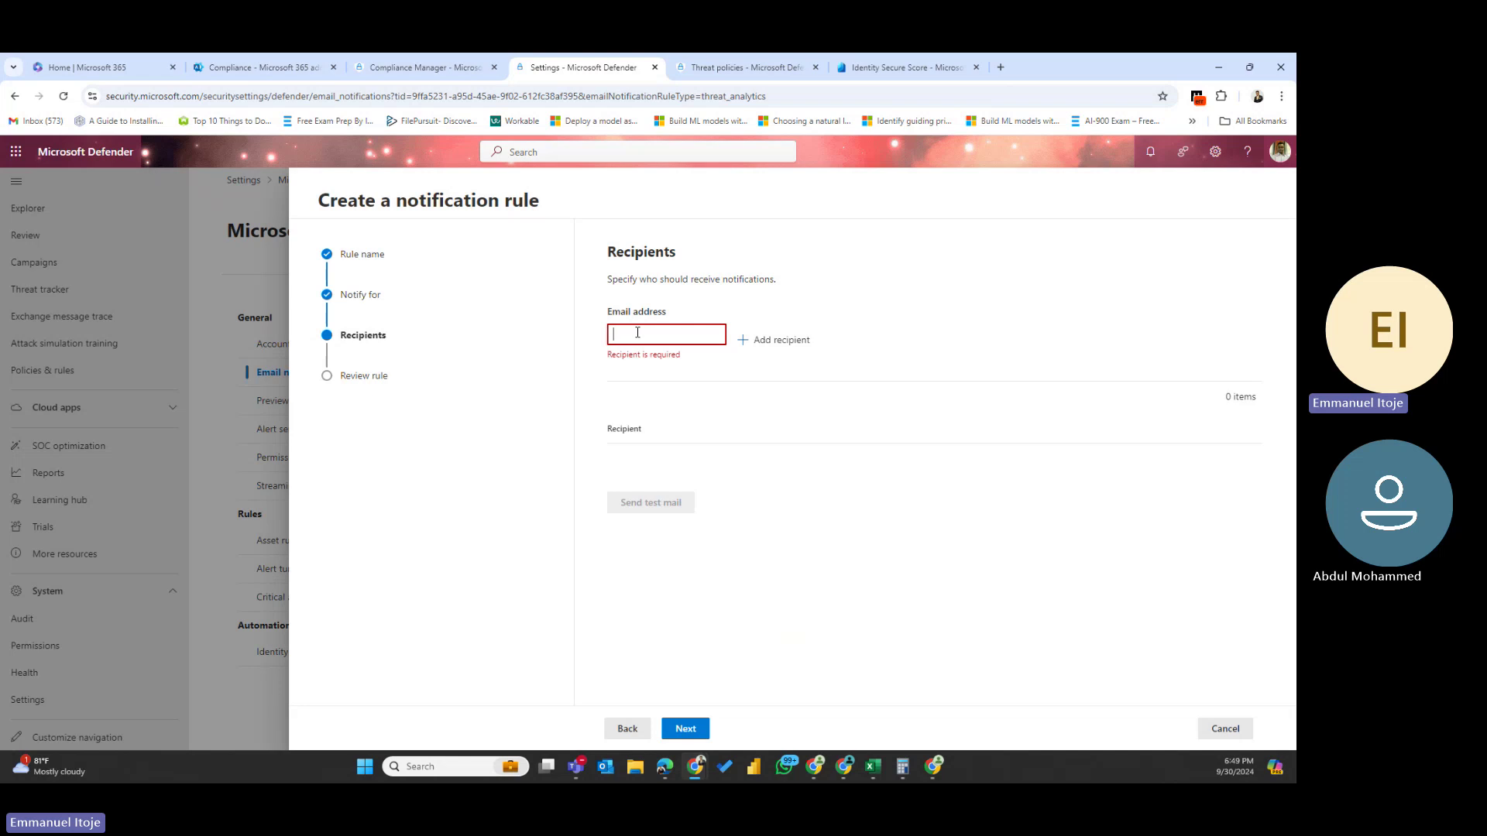
click(779, 341)
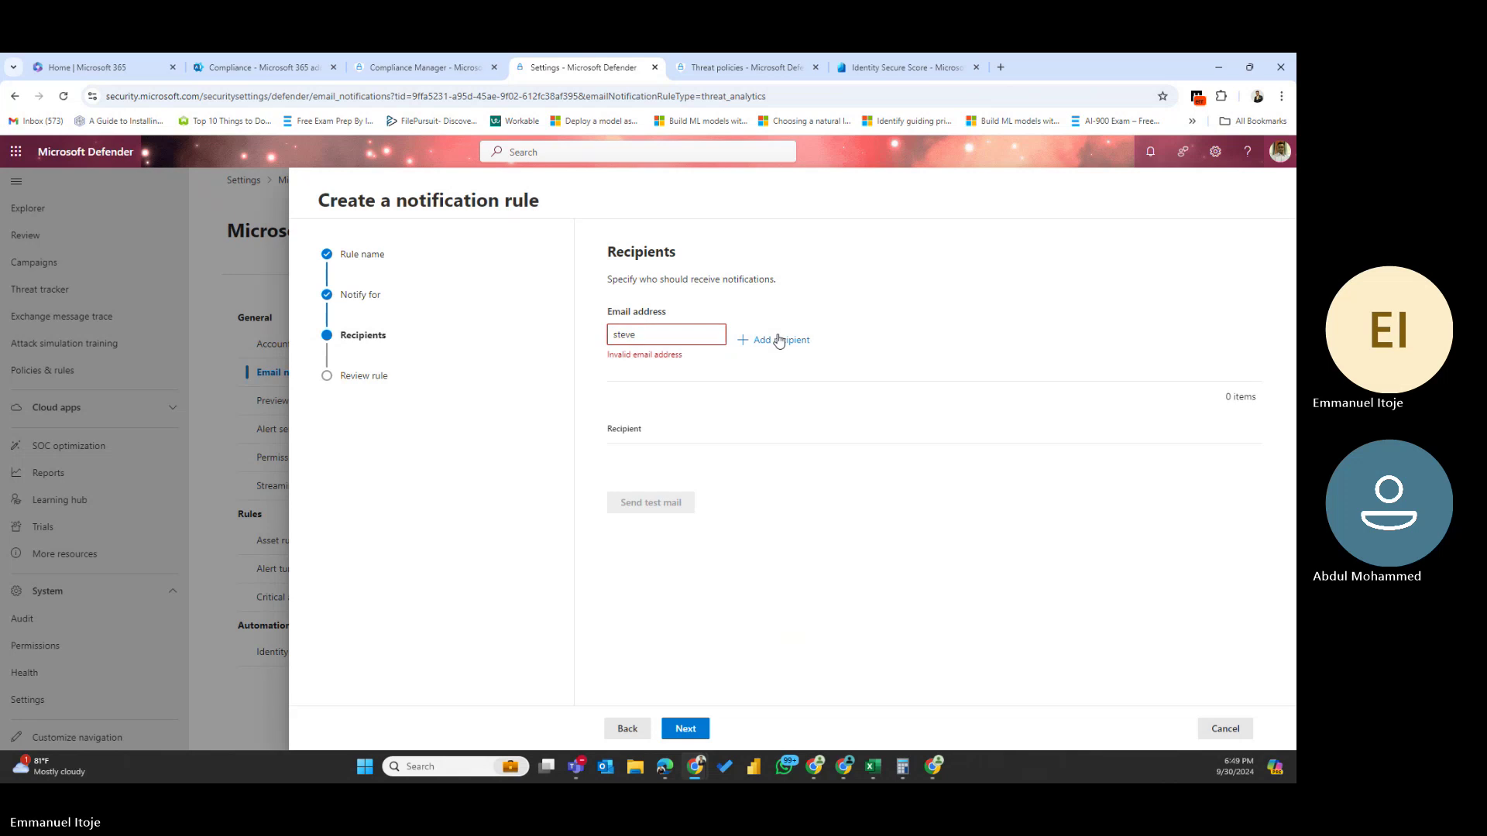
click(633, 326)
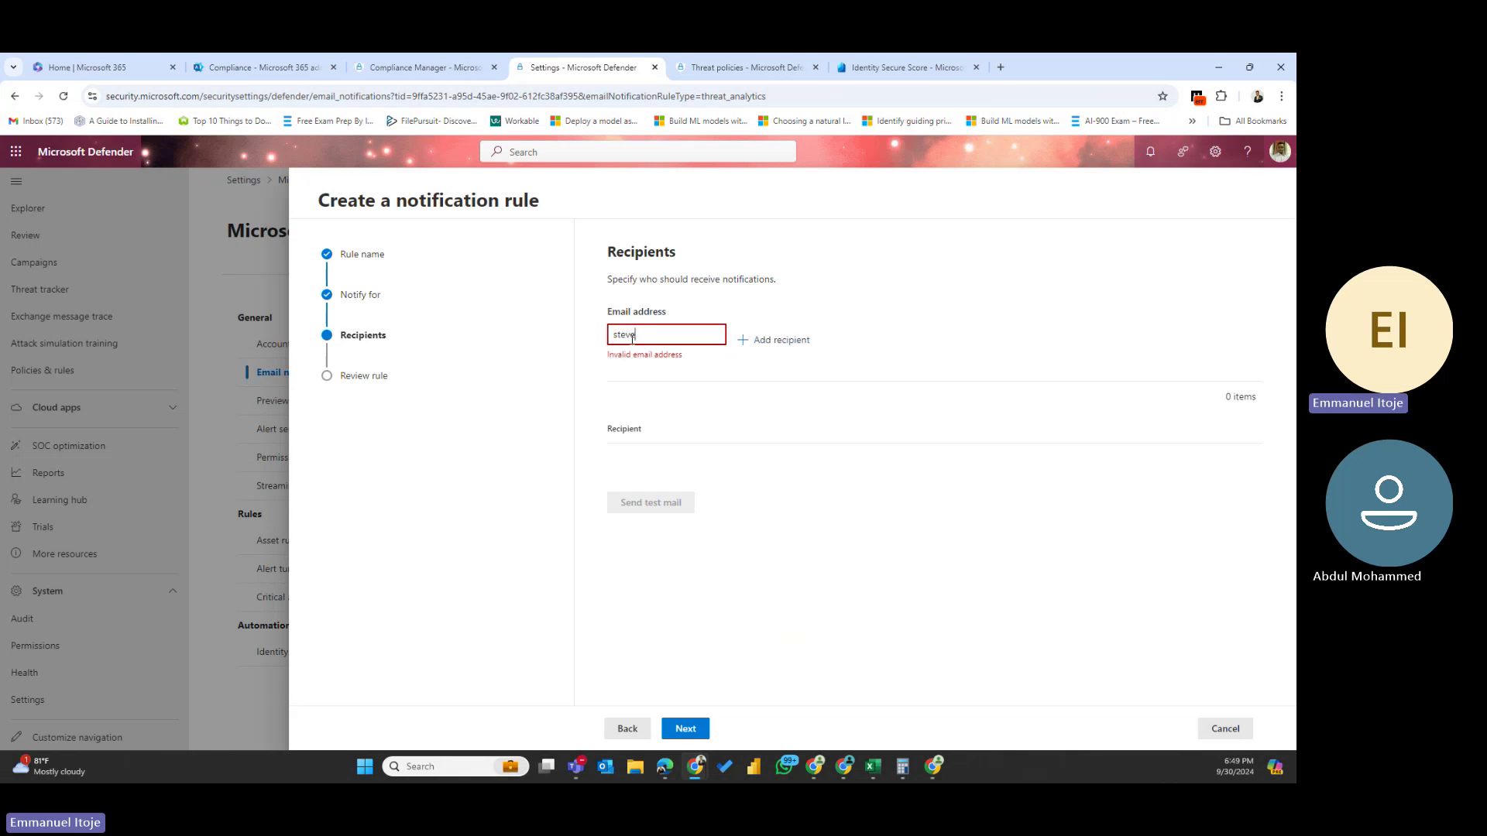
key(BackSpace)
key(BackSpace)
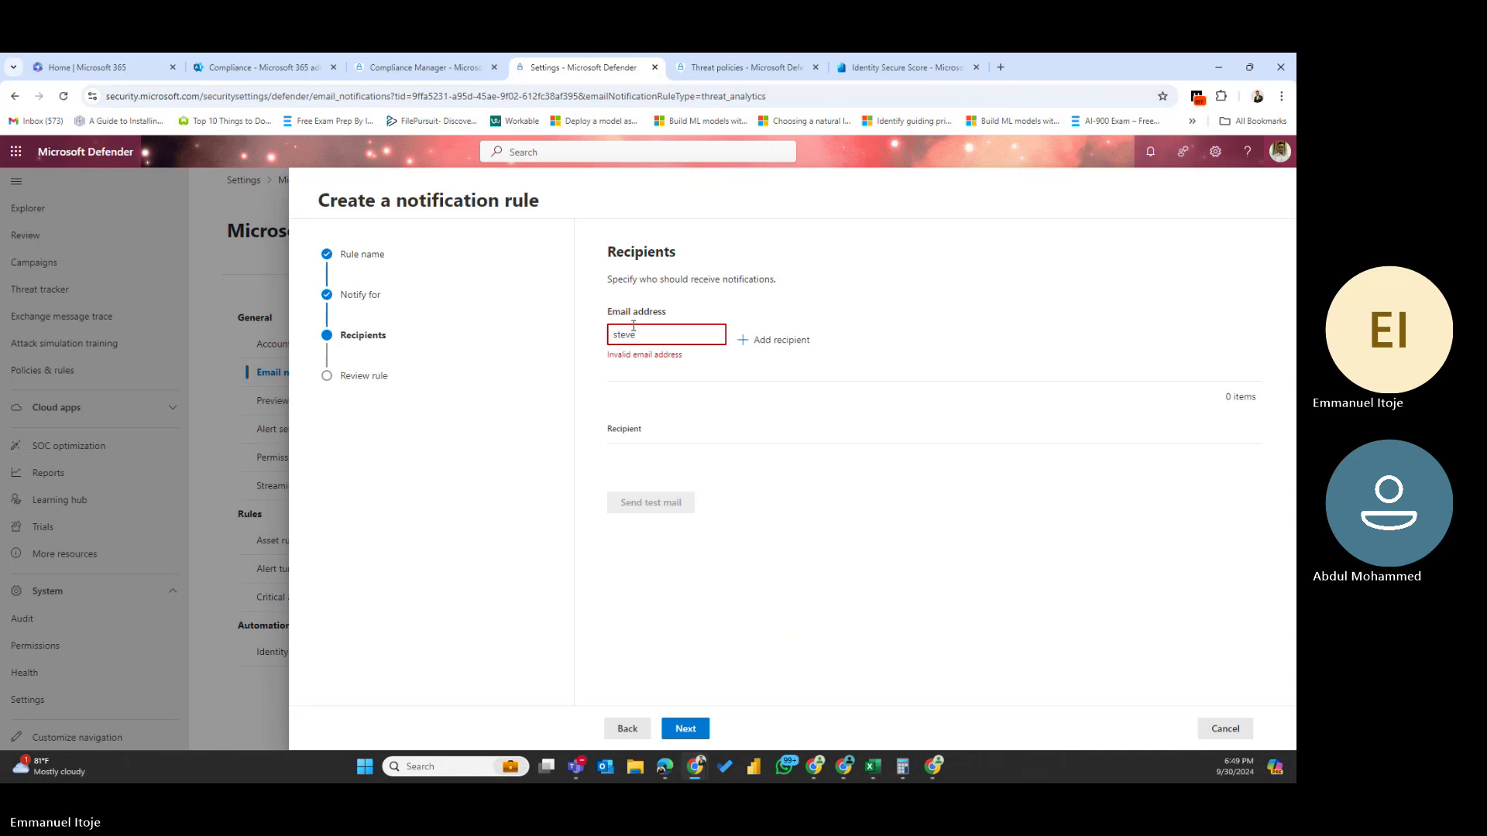
click(782, 340)
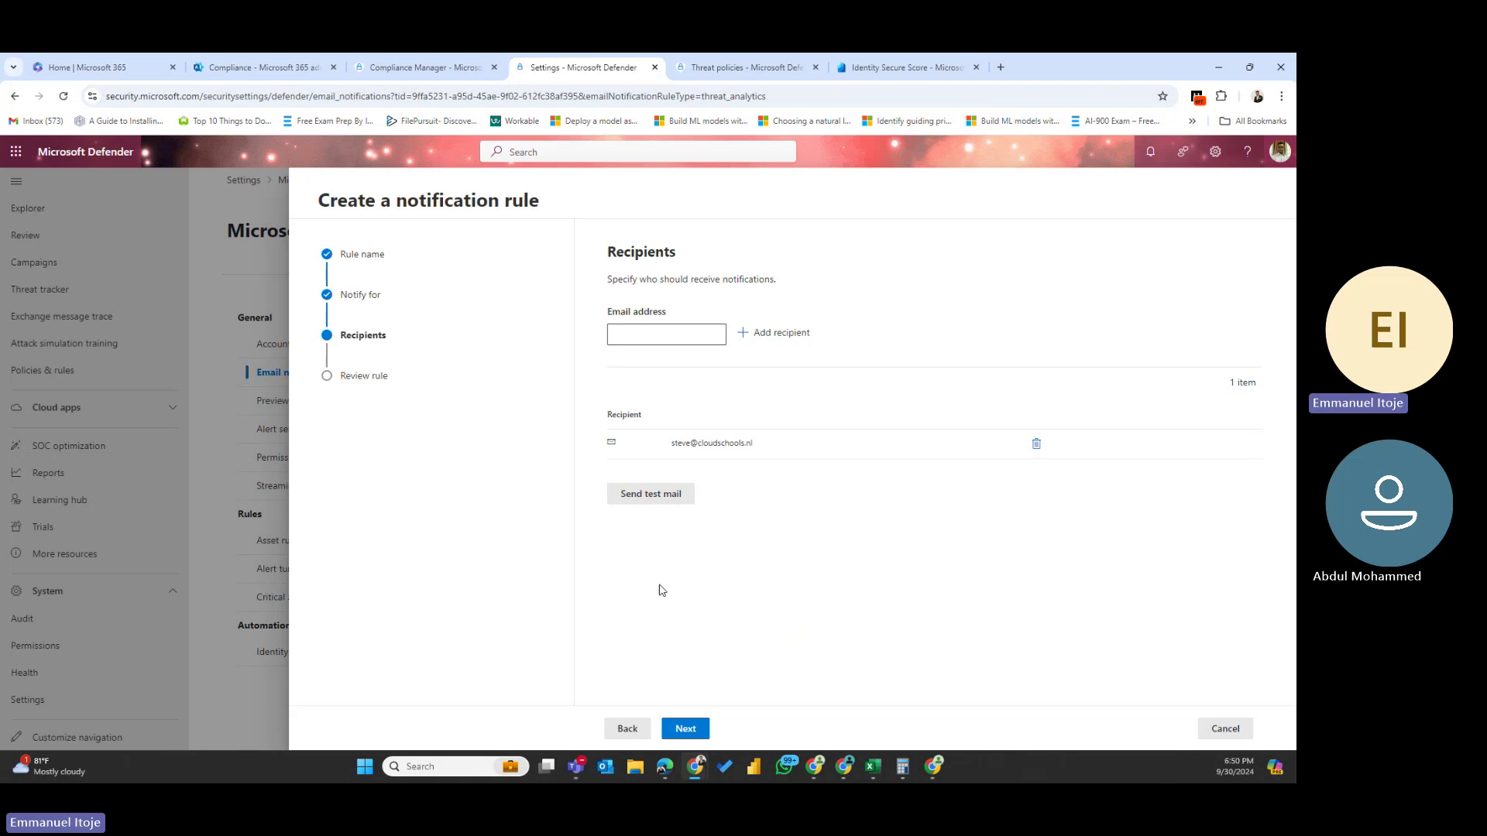
click(679, 732)
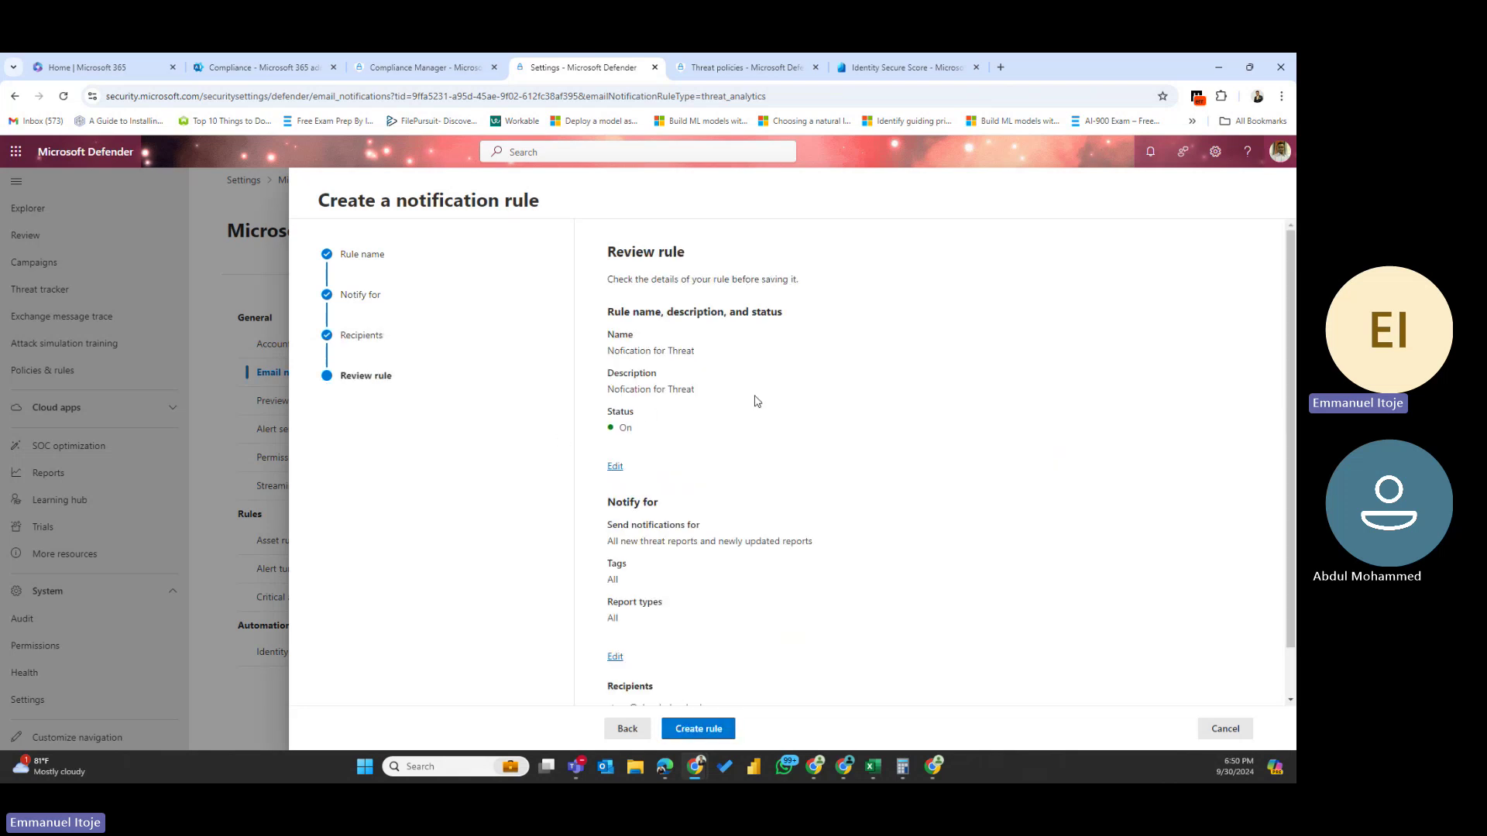
- Create the 'Nofication for Threat' rule from the review page and finish the wizard
scroll(751, 398, down, 2)
scroll(742, 397, up, 2)
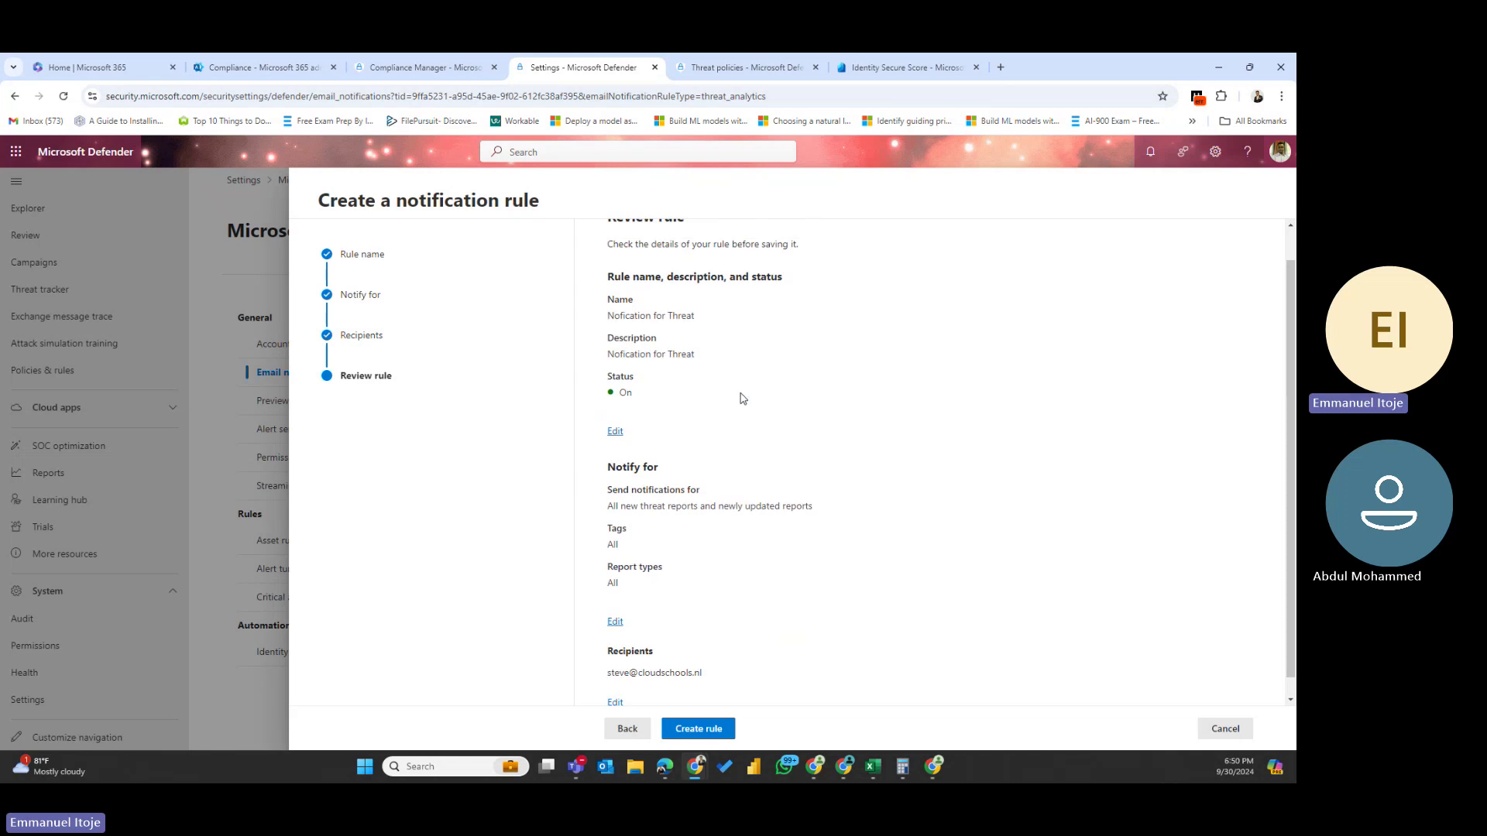
scroll(730, 419, down, 2)
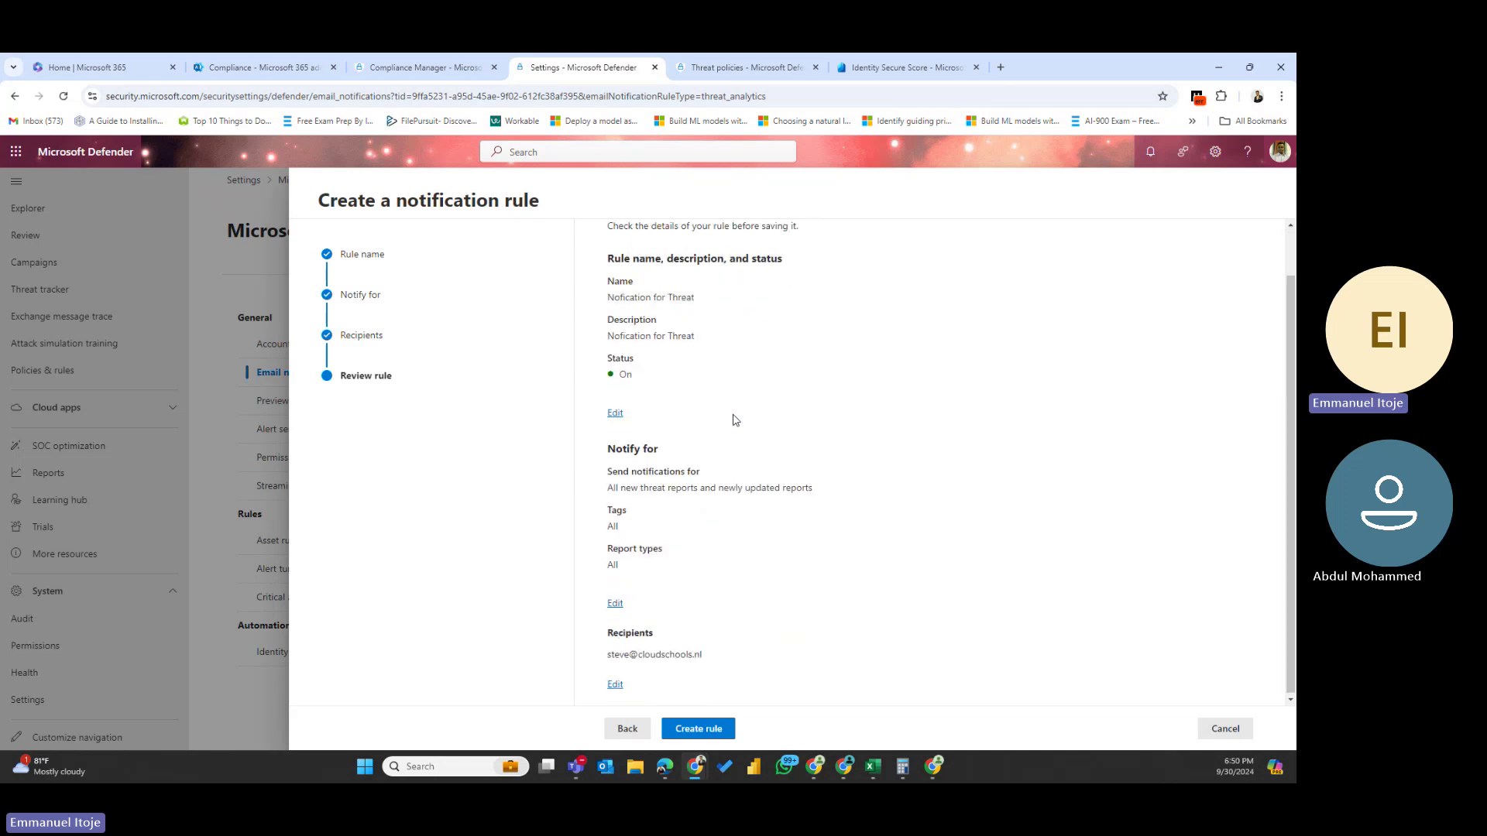
click(703, 732)
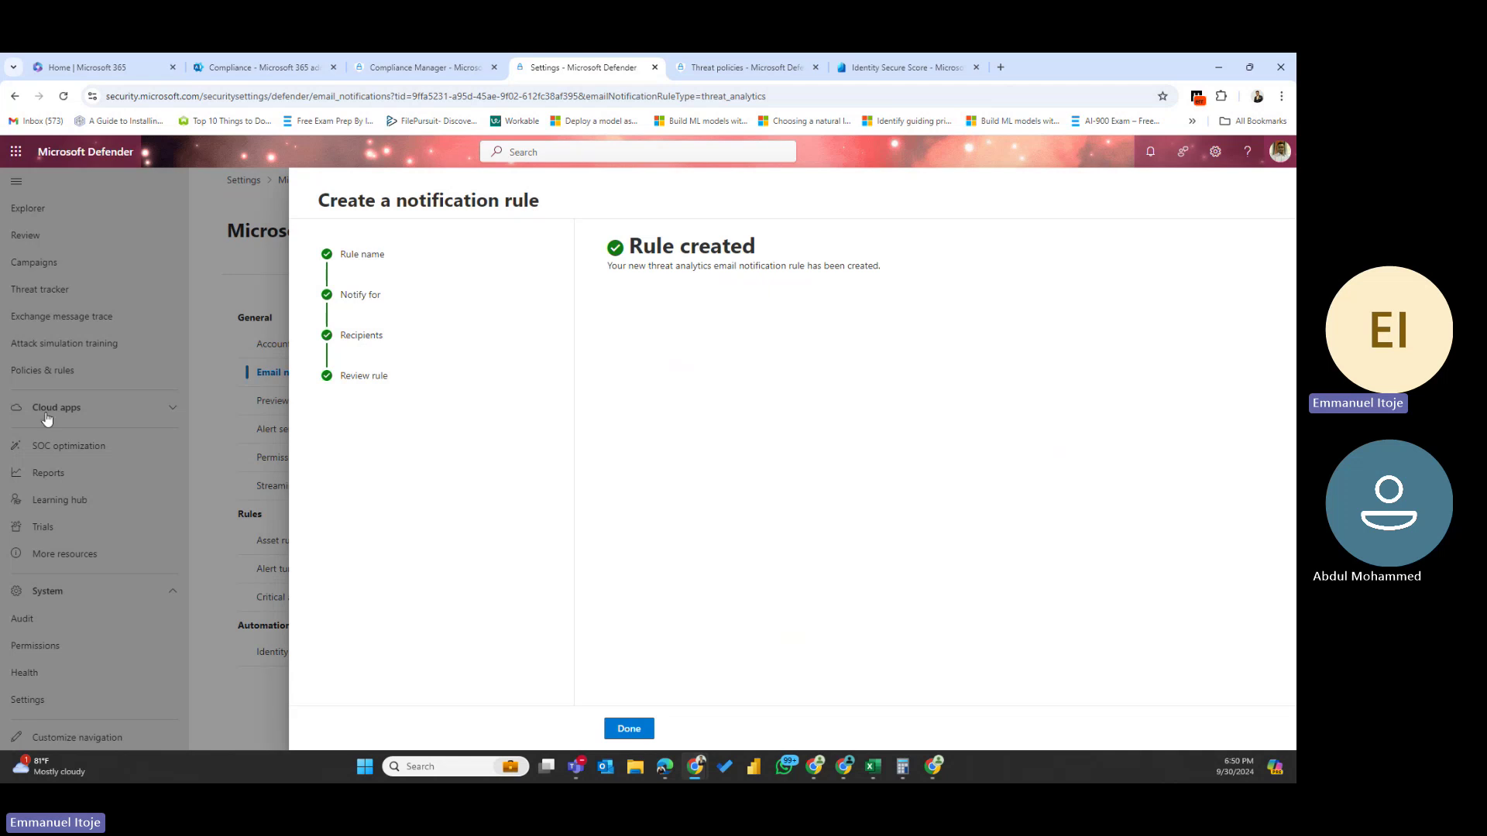
click(636, 732)
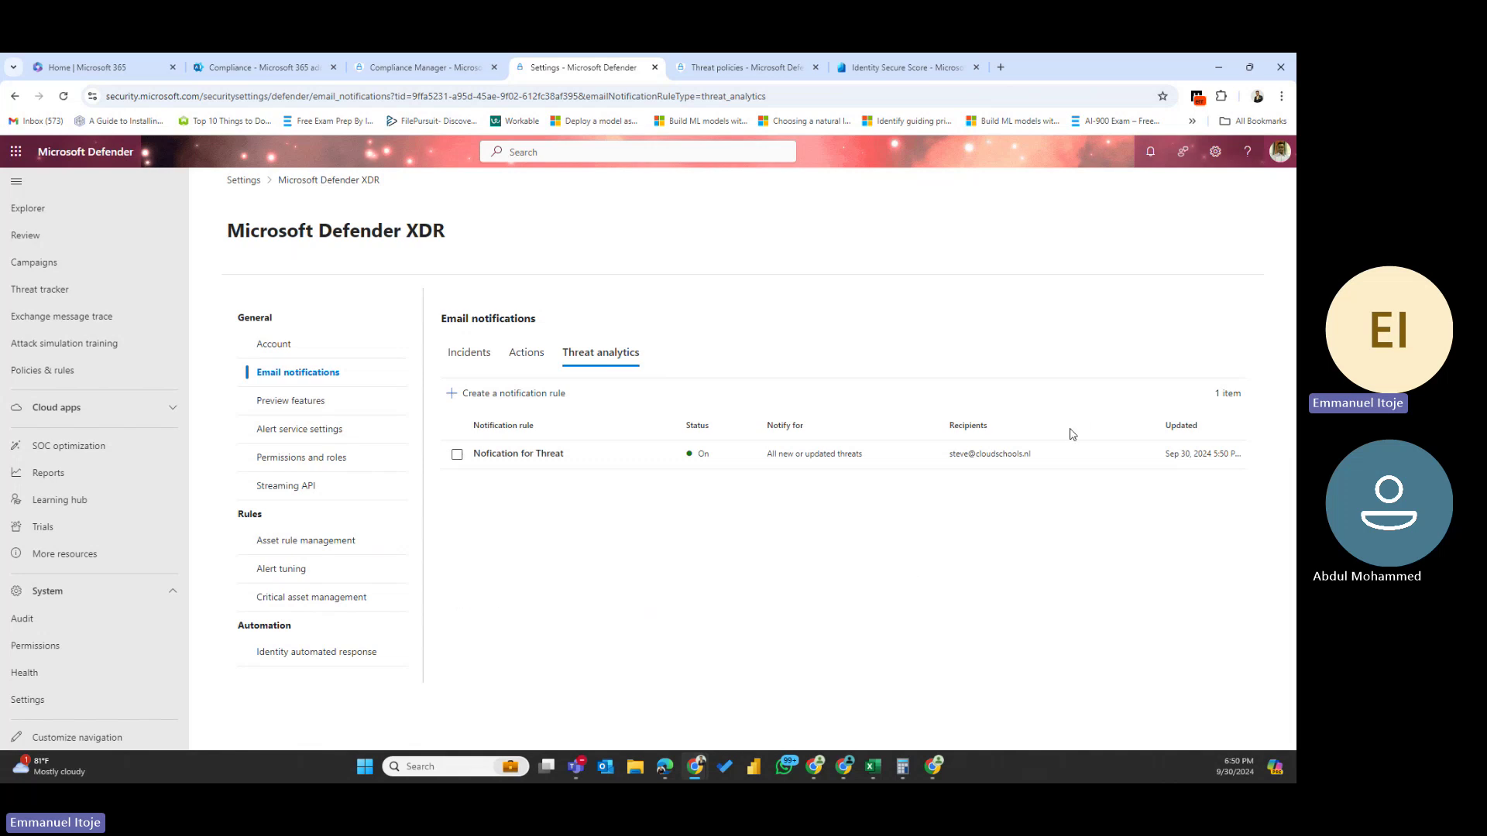
drag(1064, 448, 899, 457)
click(890, 452)
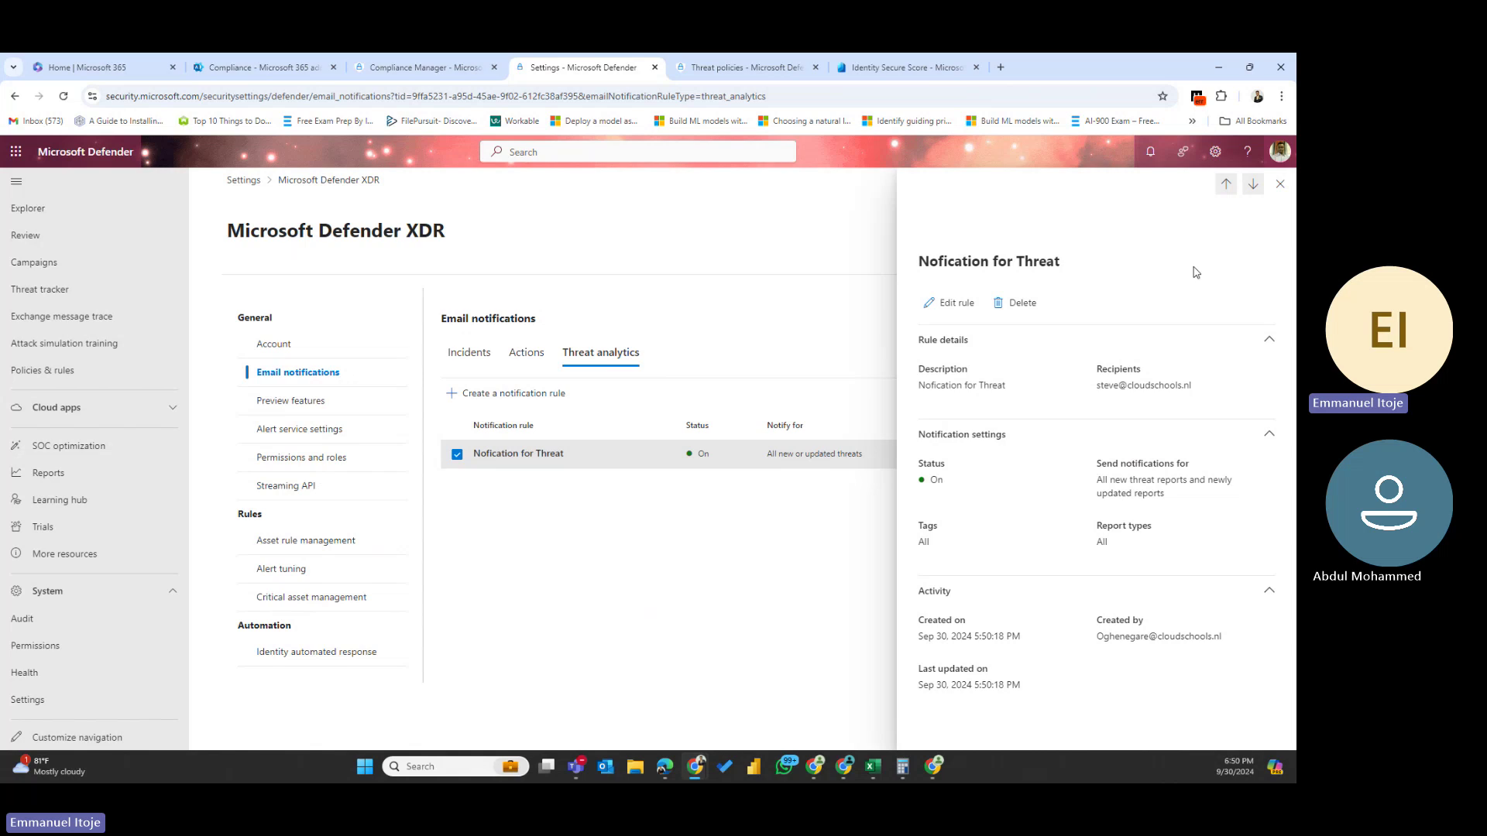
click(1280, 184)
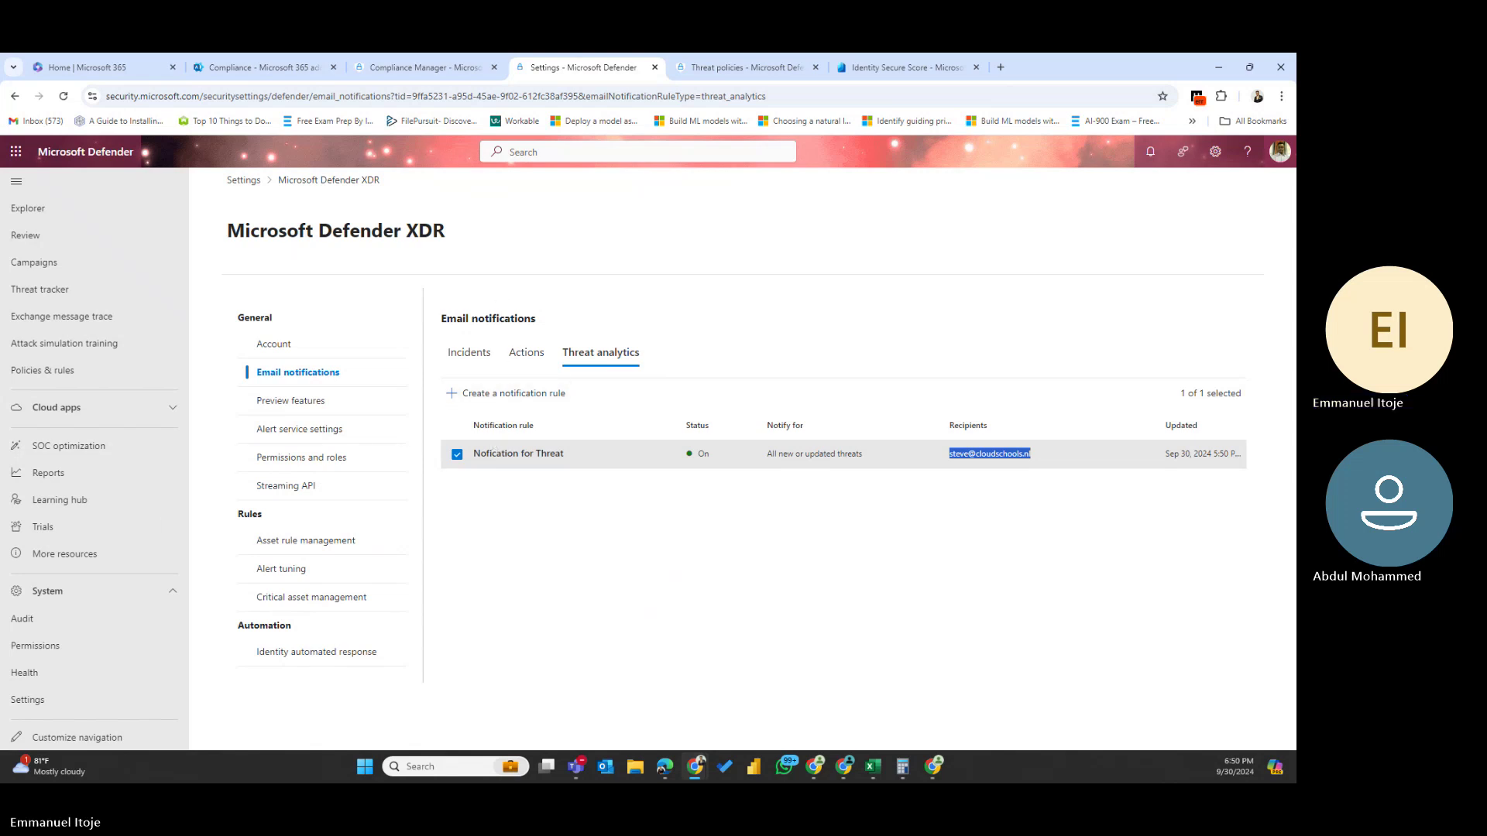
key(alt+Tab)
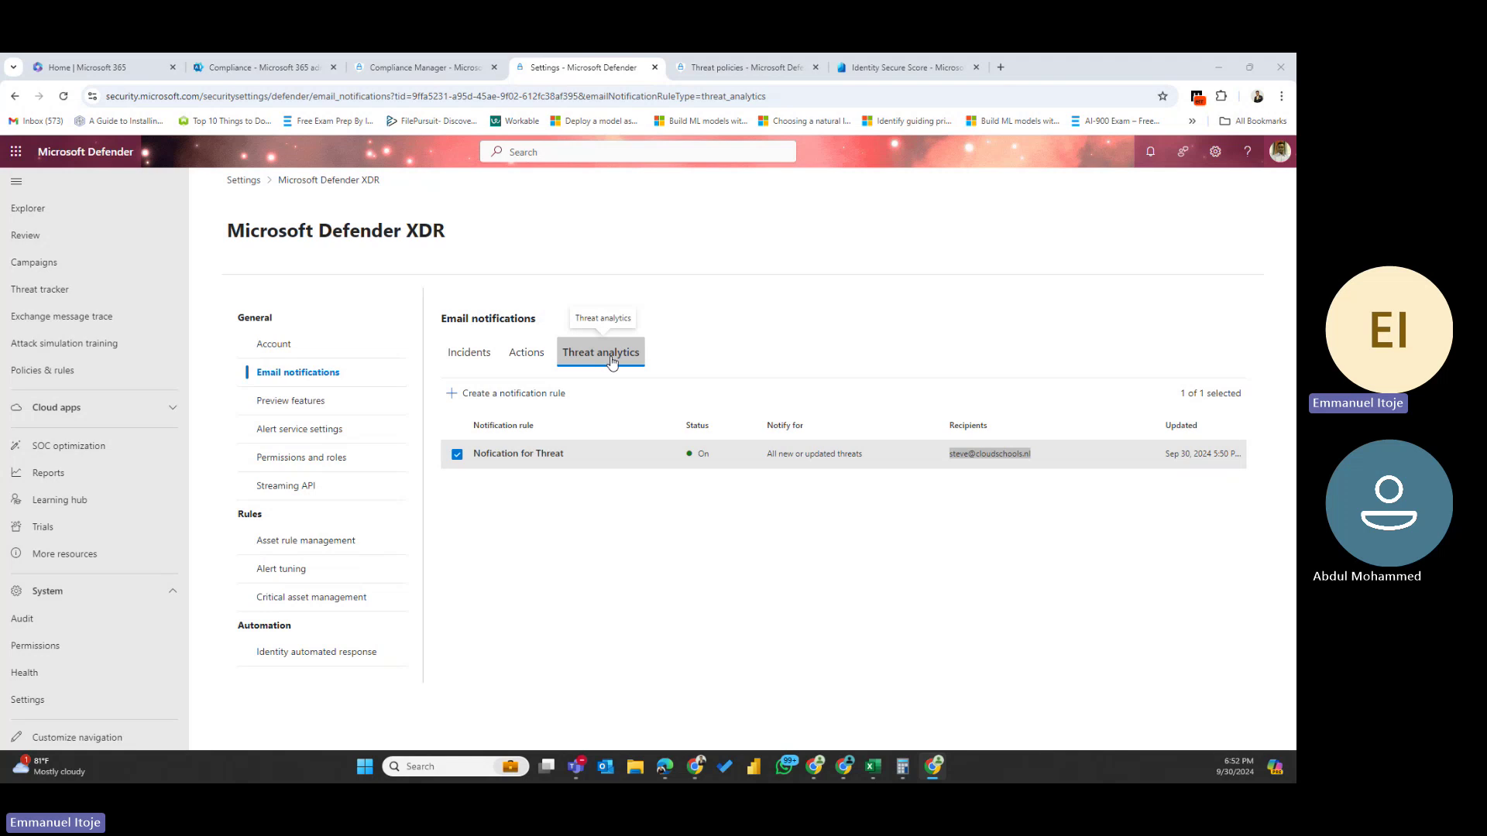
- On the Incidents tab, start a rule named 'New incidents' with matching description
click(469, 360)
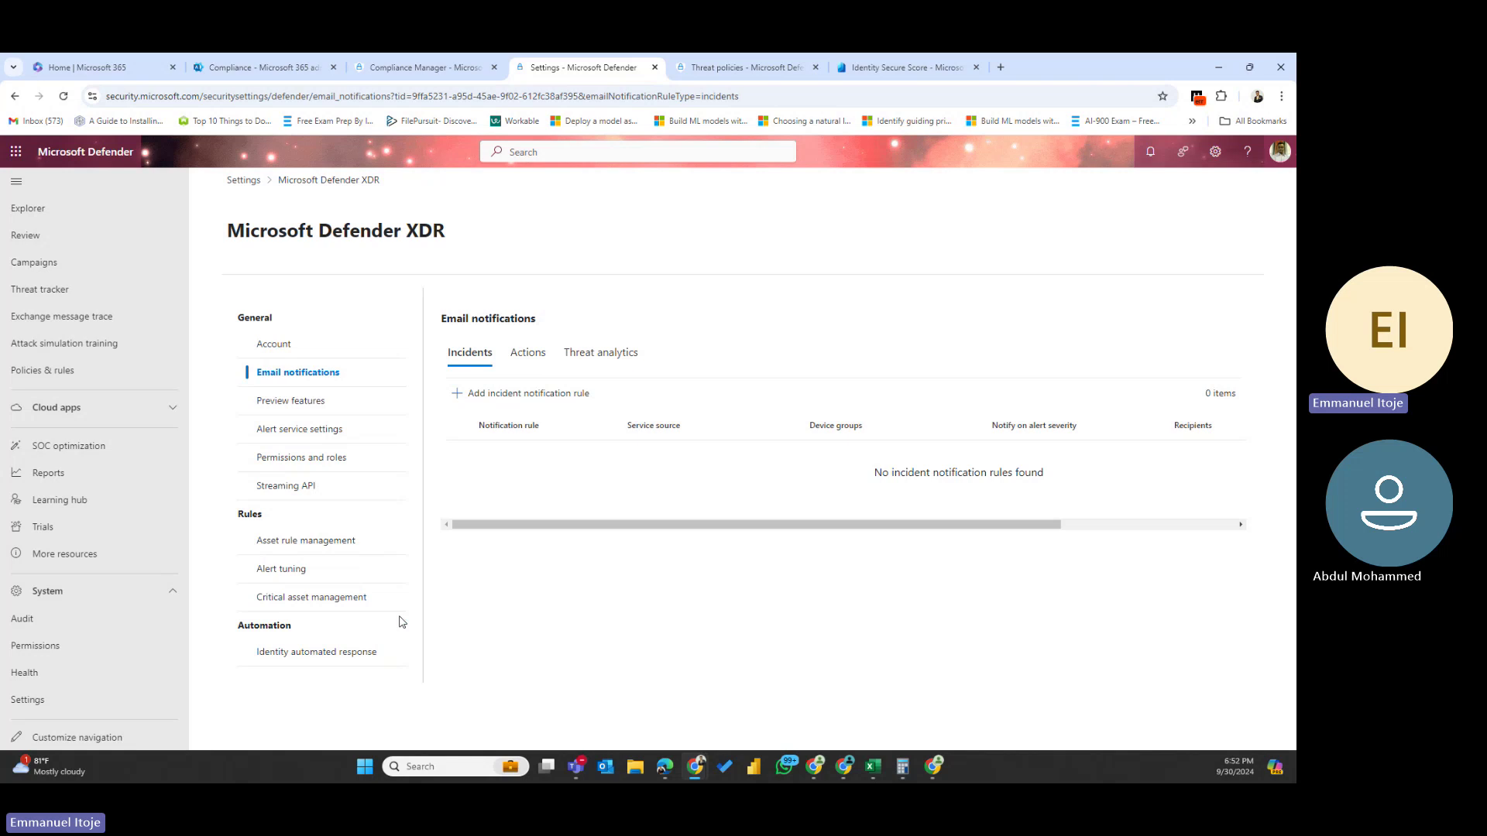
click(486, 394)
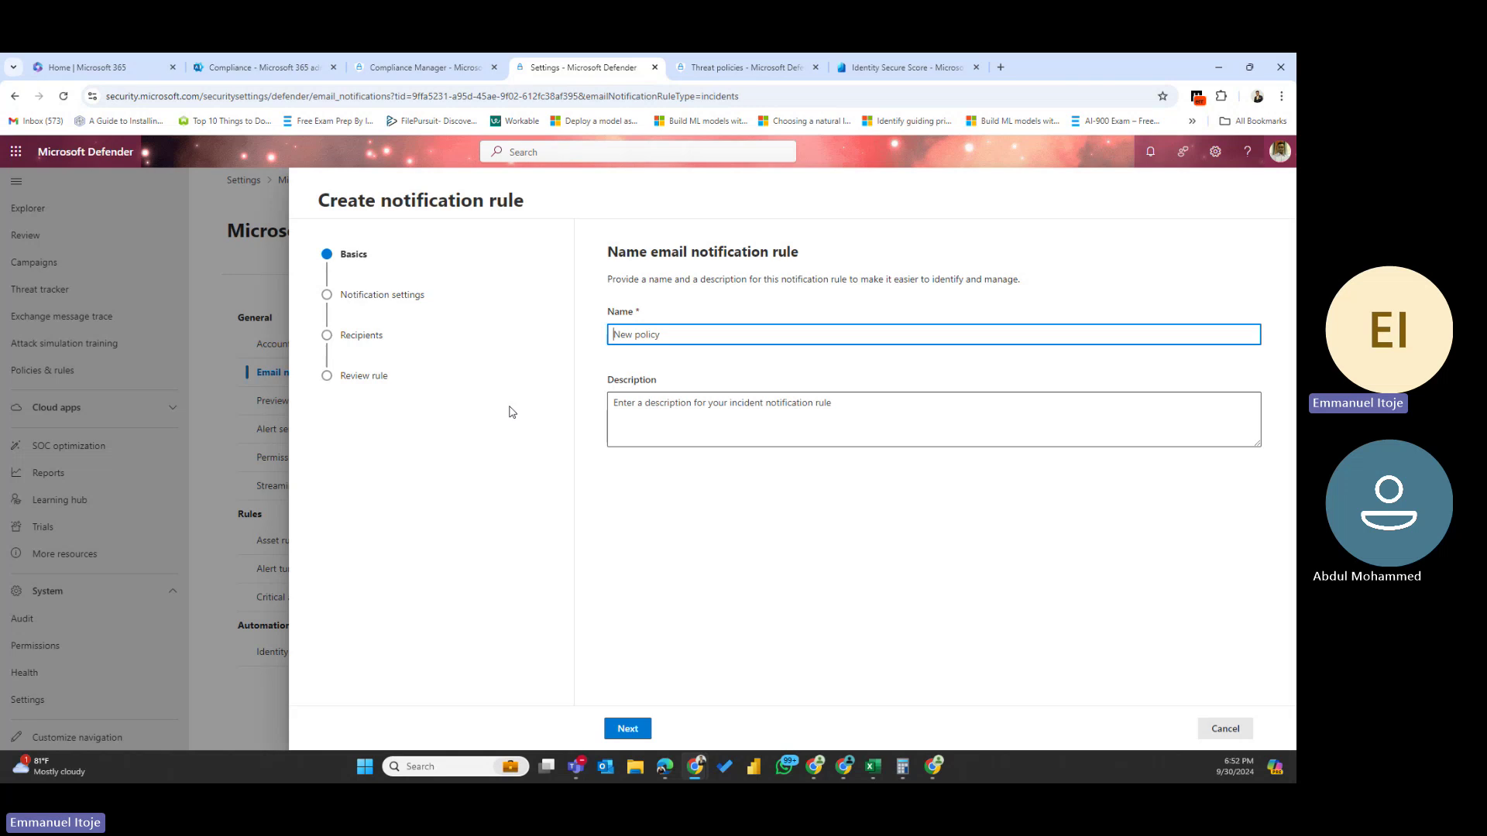
text(New incidents)
drag(699, 346, 502, 334)
key(ctrl+c)
click(663, 416)
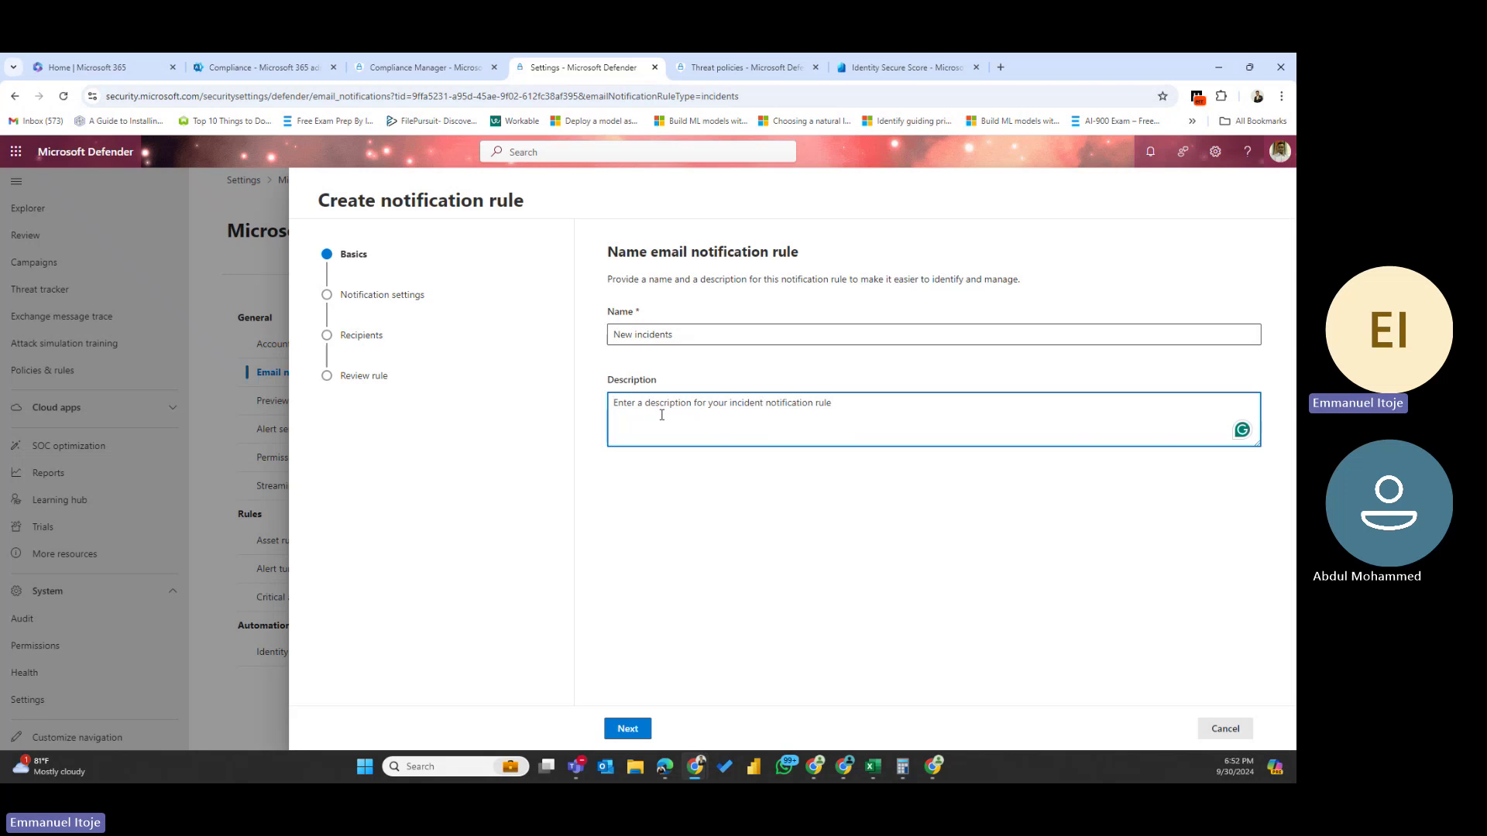
key(ctrl+v)
click(627, 728)
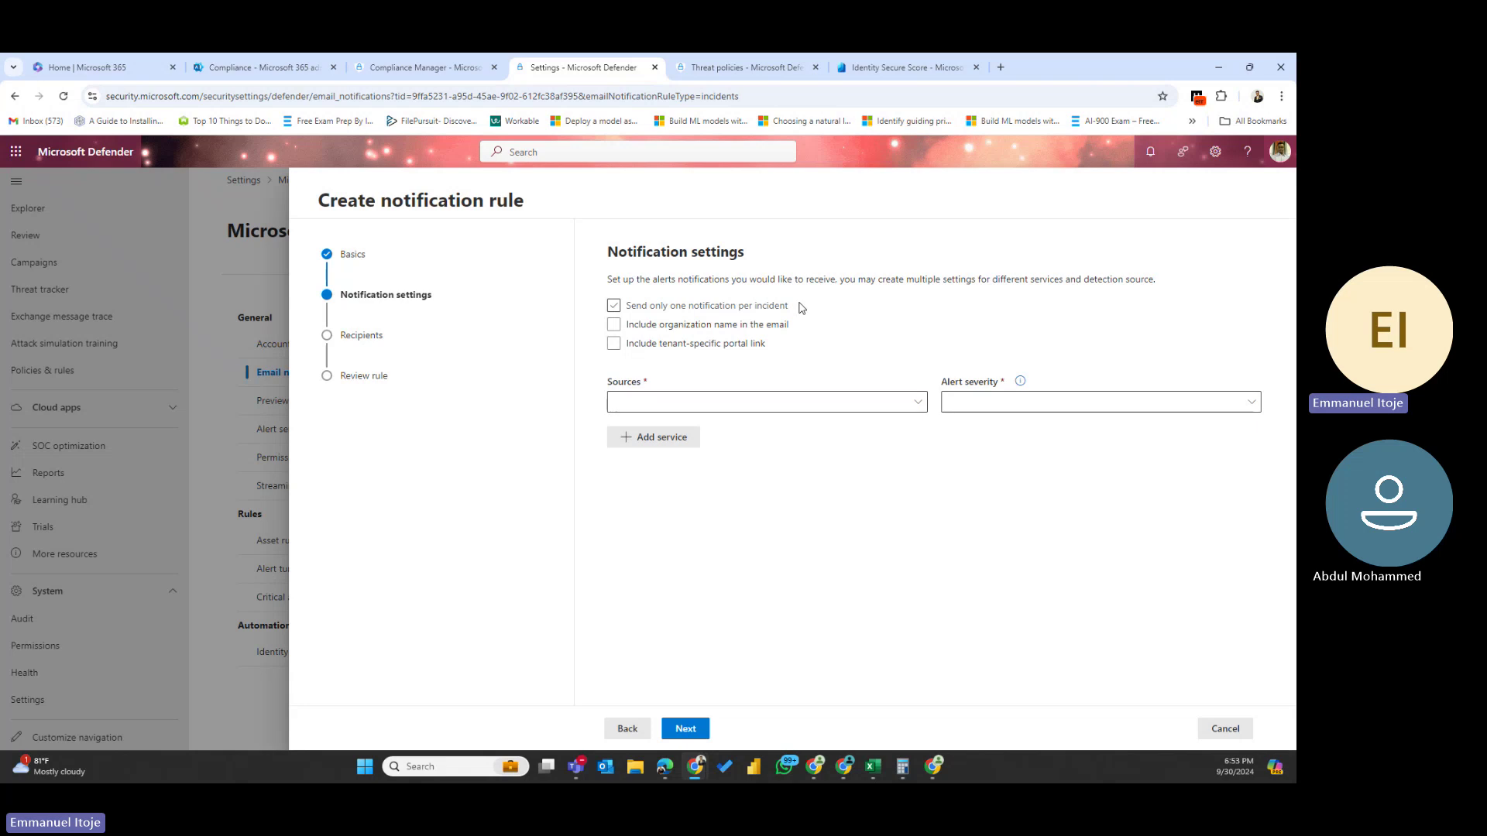
- Send only one notification per incident, leaving the organization name out of emails
click(769, 328)
click(613, 324)
click(613, 305)
- Select Defender XDR sources under Microsoft Defender XDR, Cloud Apps and Identity
click(909, 405)
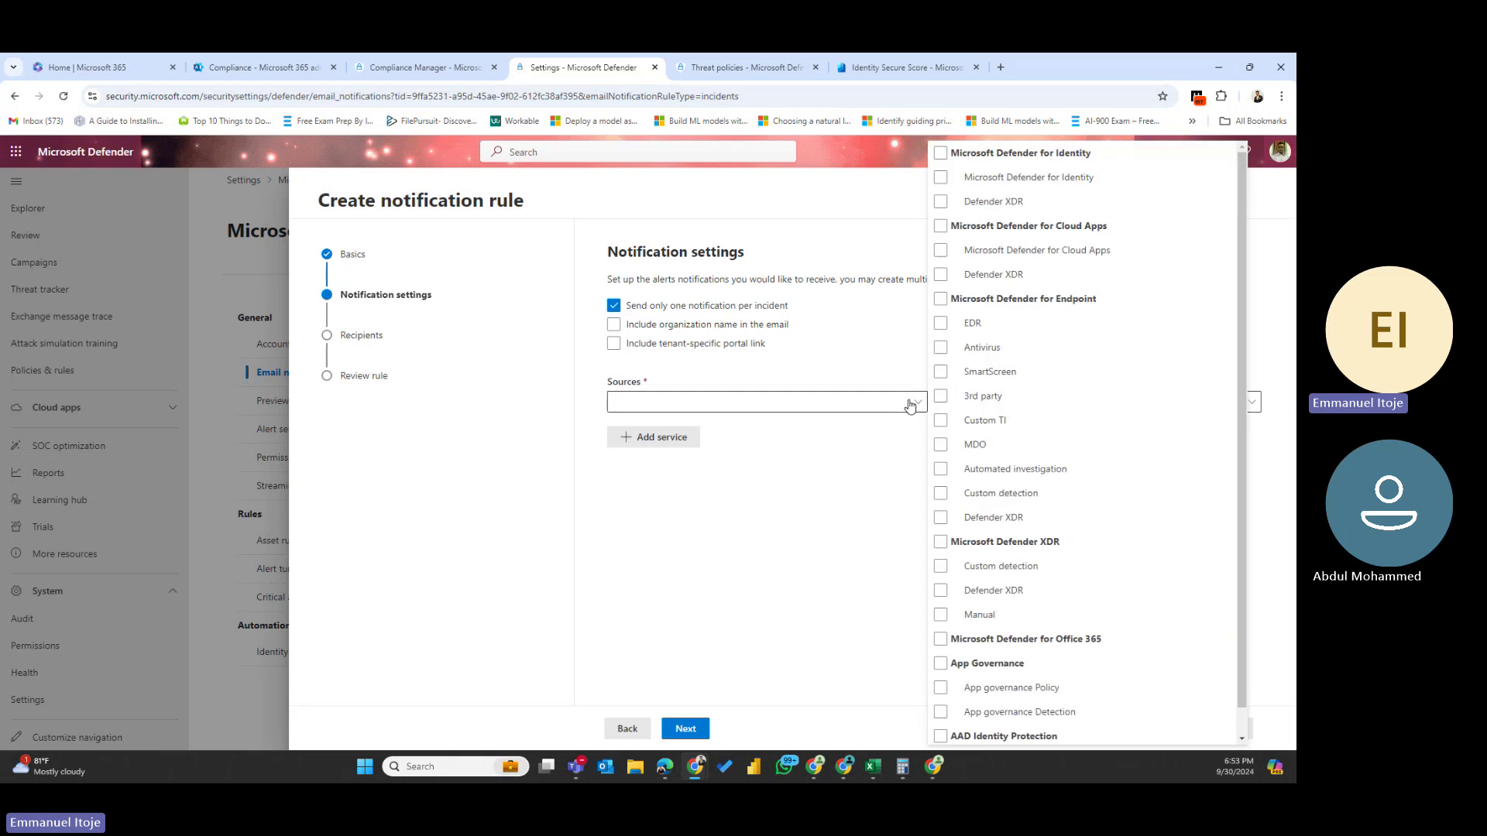
click(1047, 395)
scroll(1047, 394, down, 1)
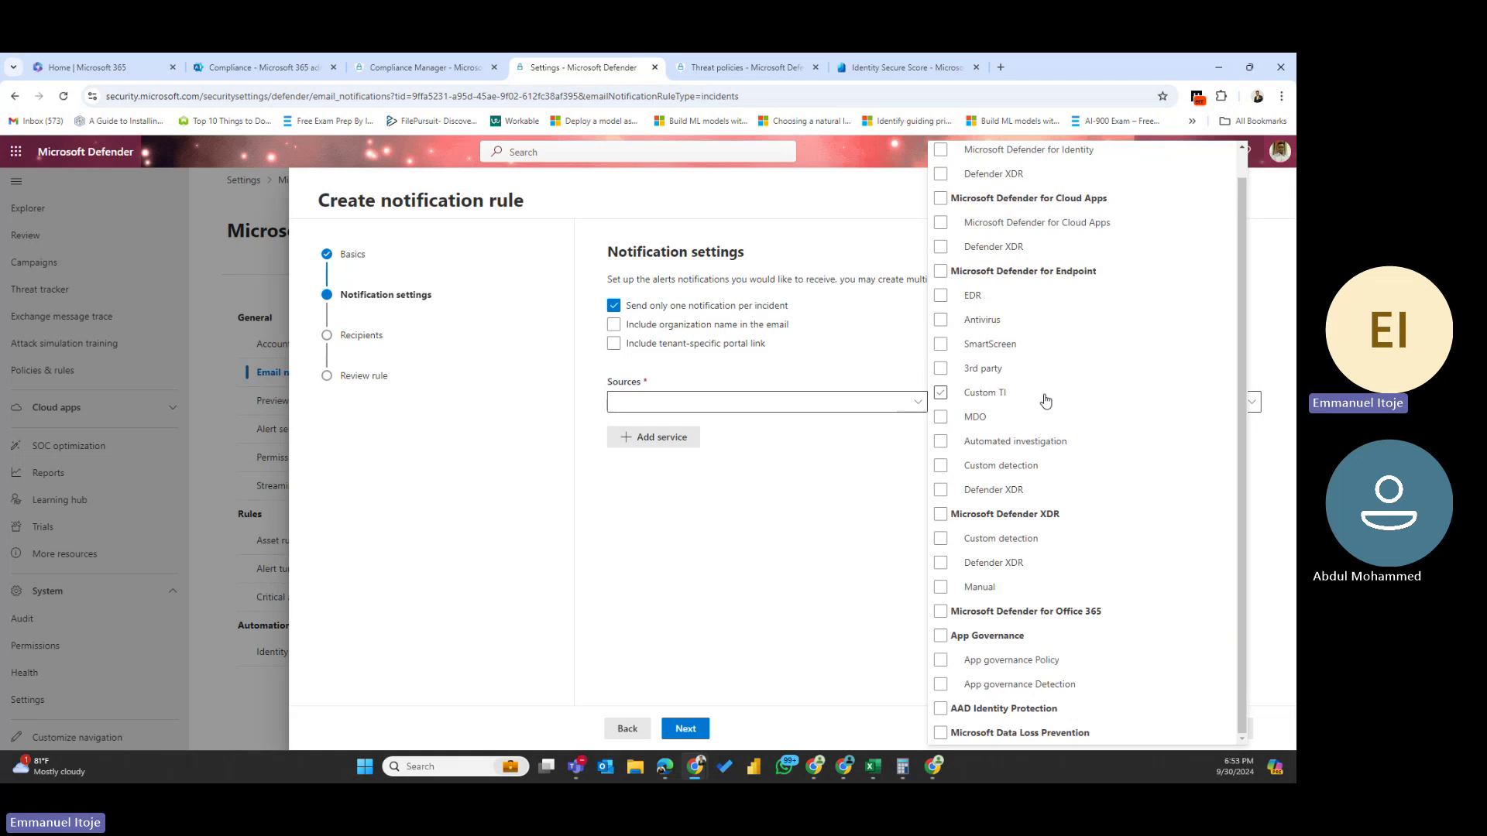
scroll(1047, 391, up, 1)
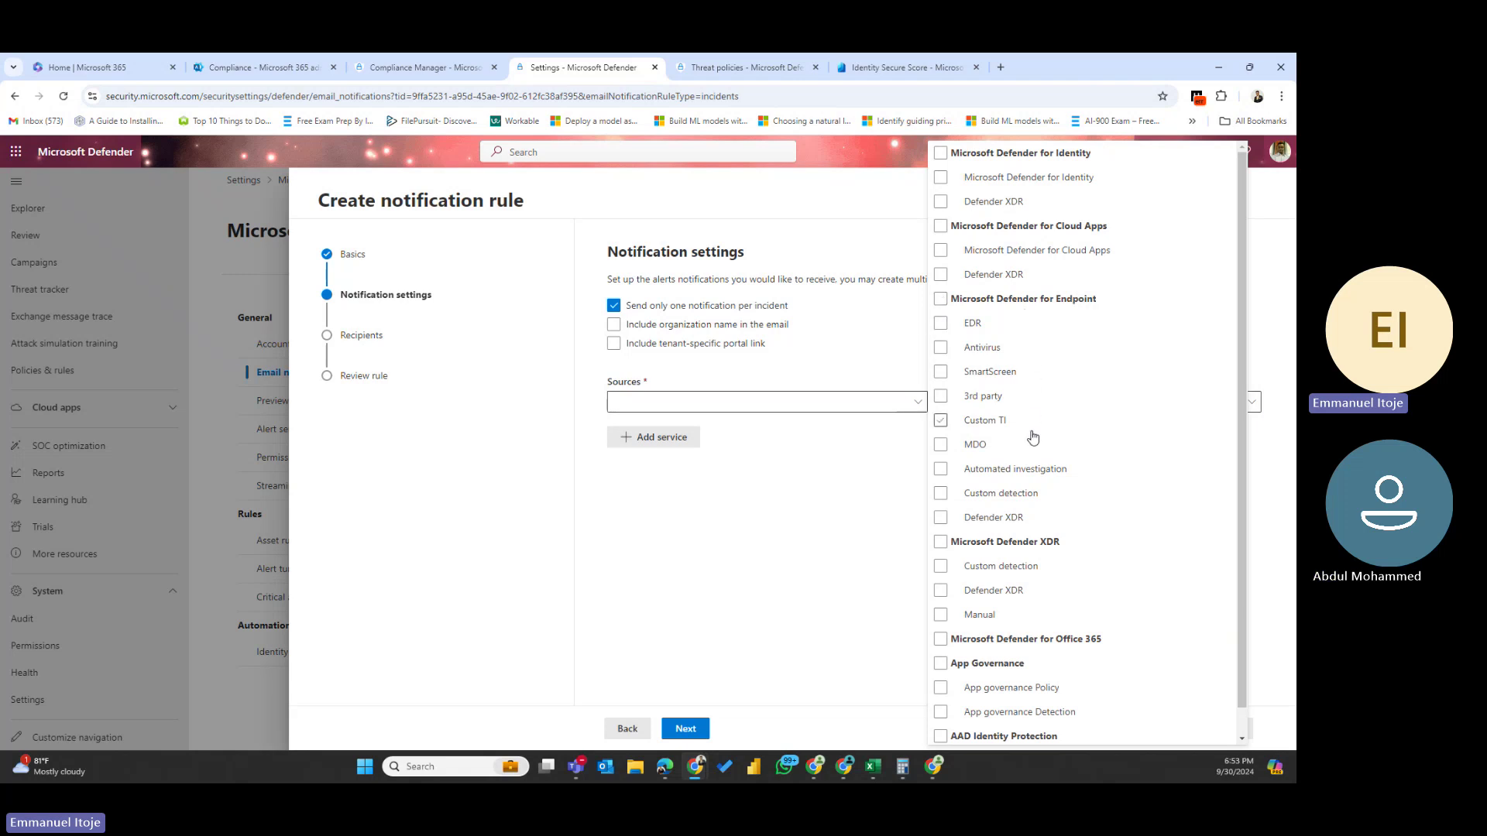
scroll(1034, 439, down, 1)
scroll(1027, 474, up, 1)
click(941, 590)
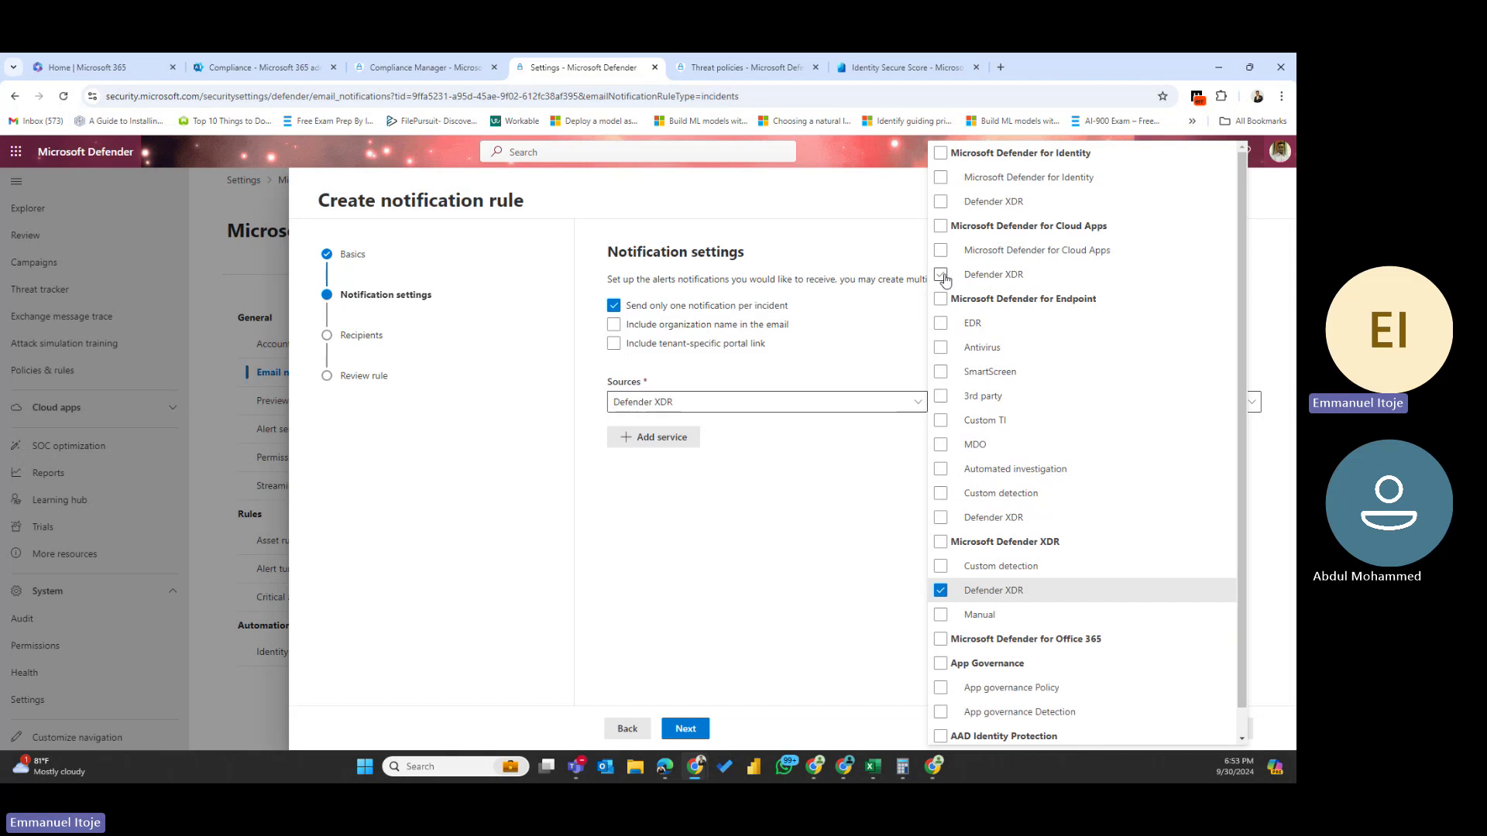
click(943, 276)
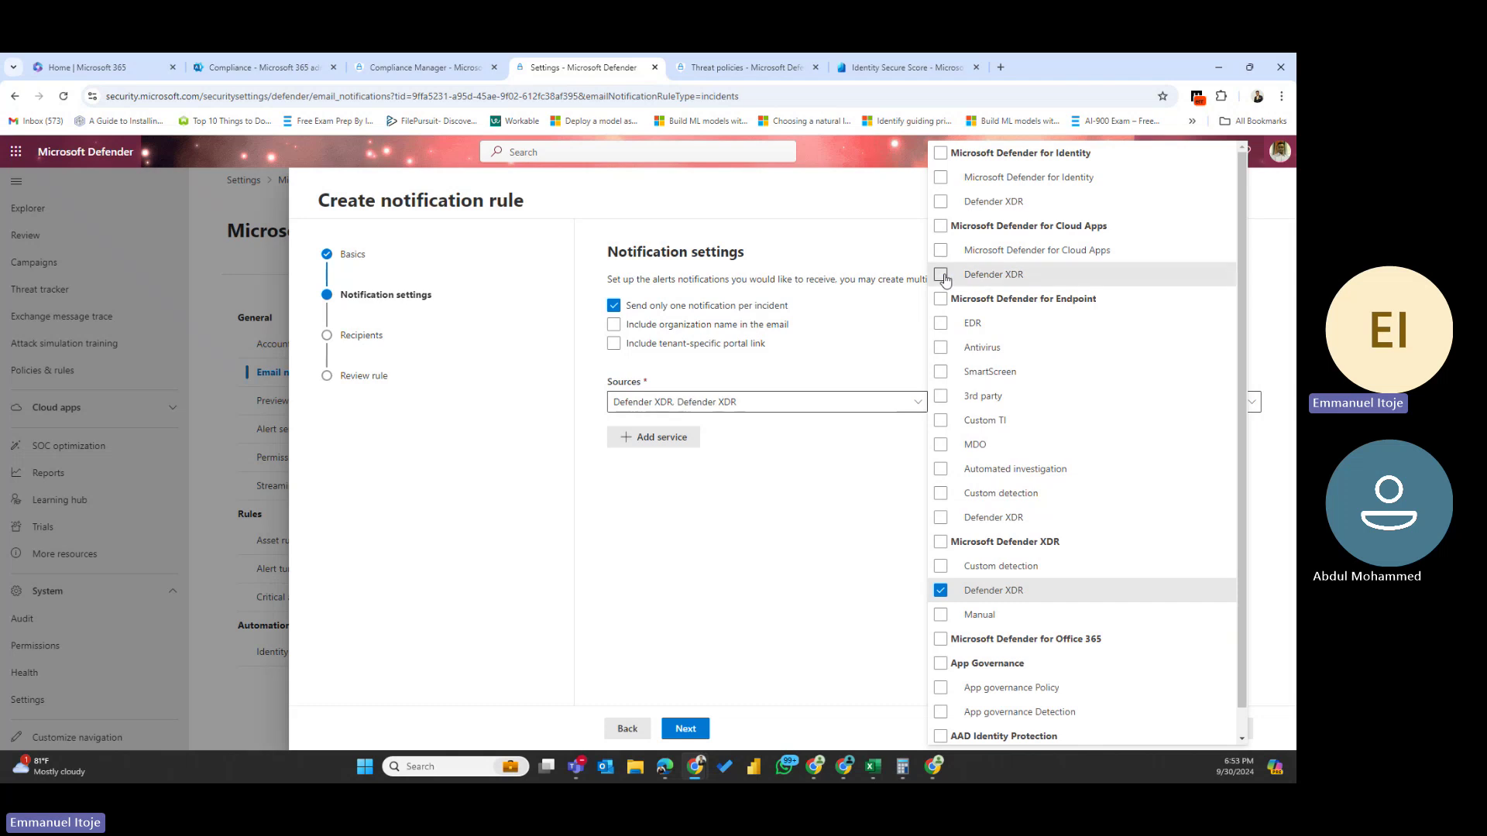
click(941, 203)
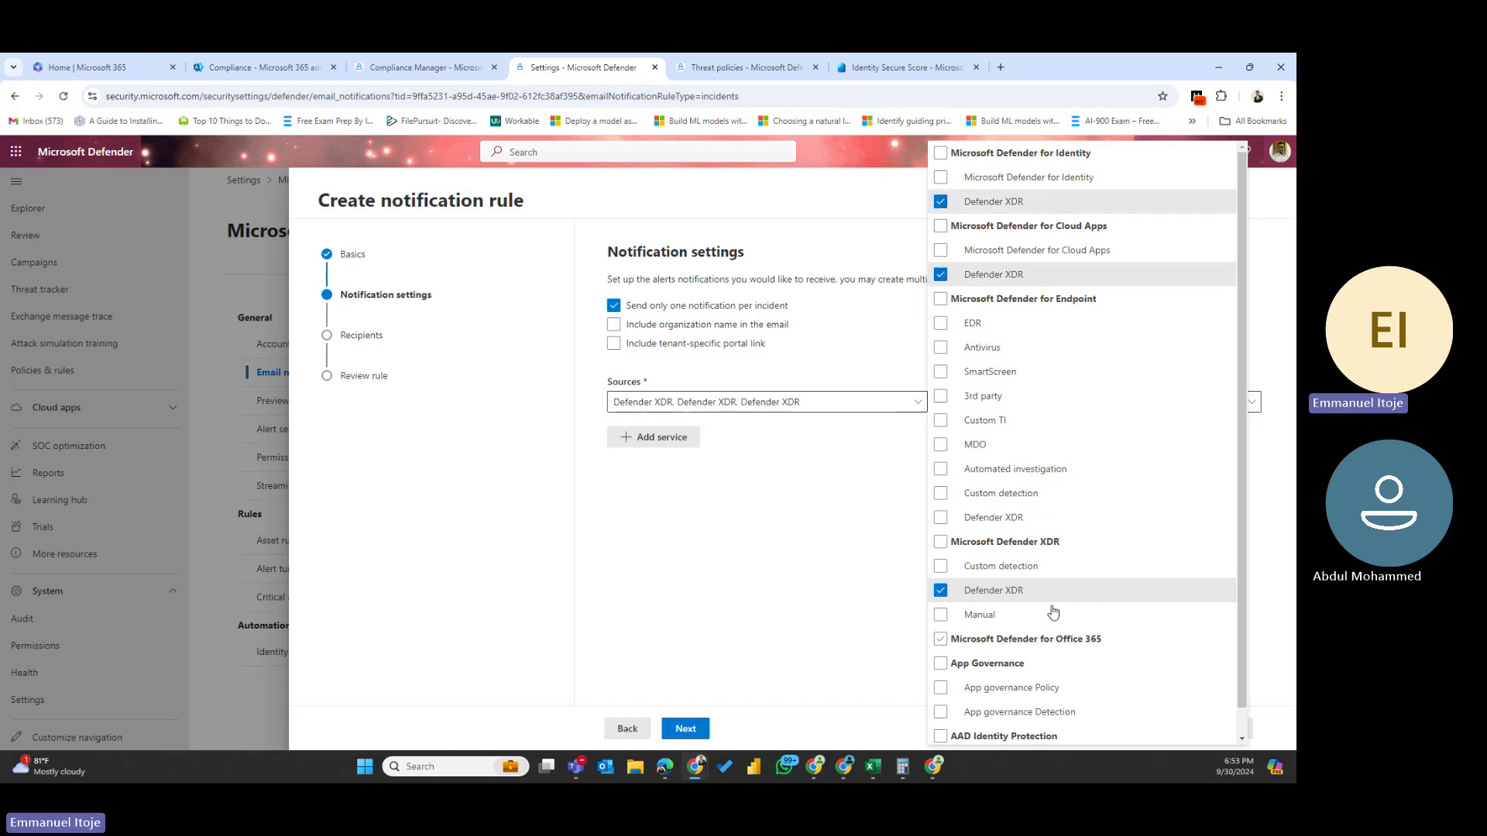
scroll(1053, 614, down, 1)
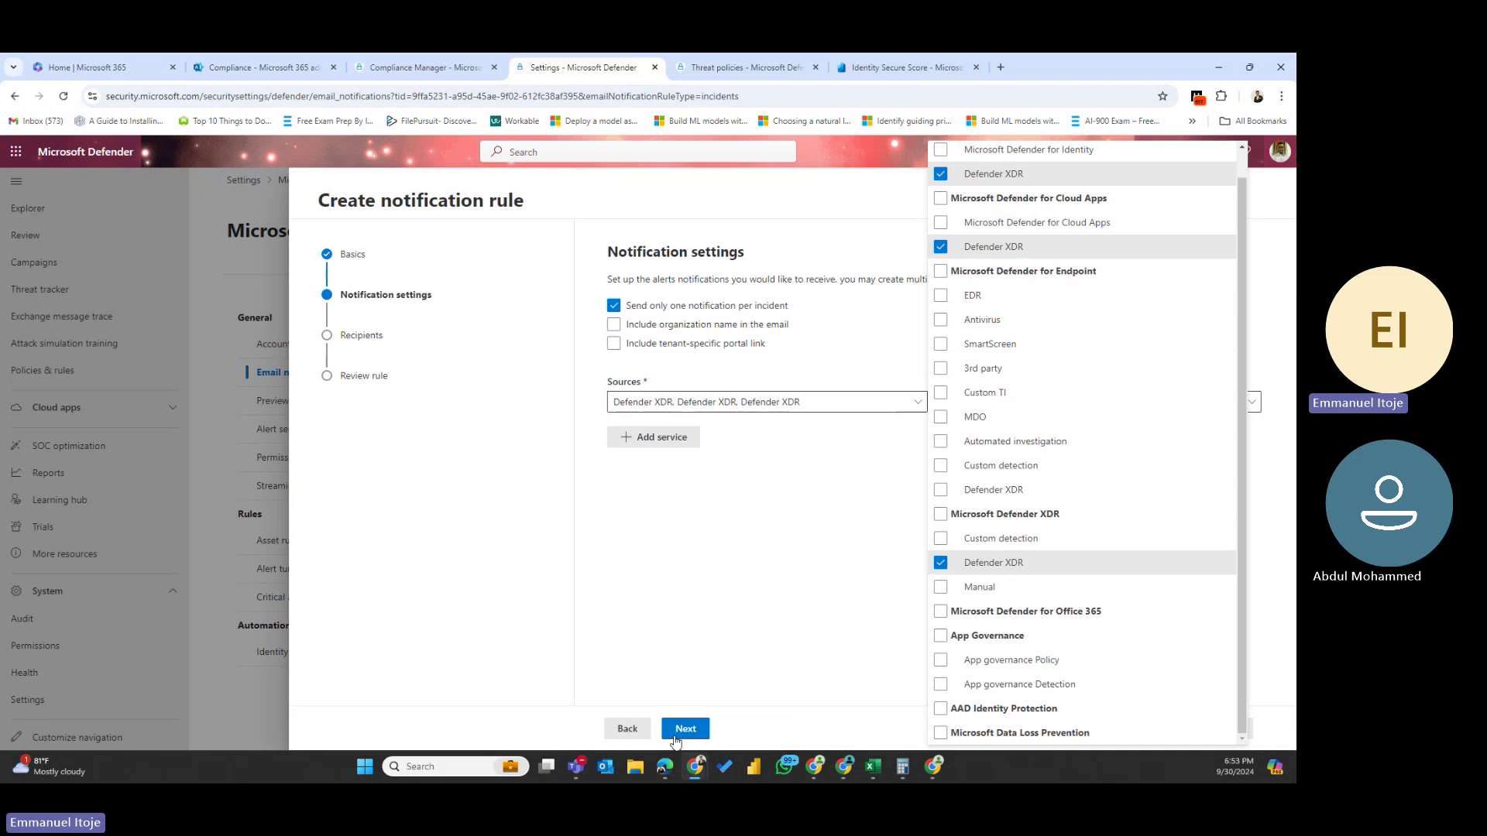
click(664, 438)
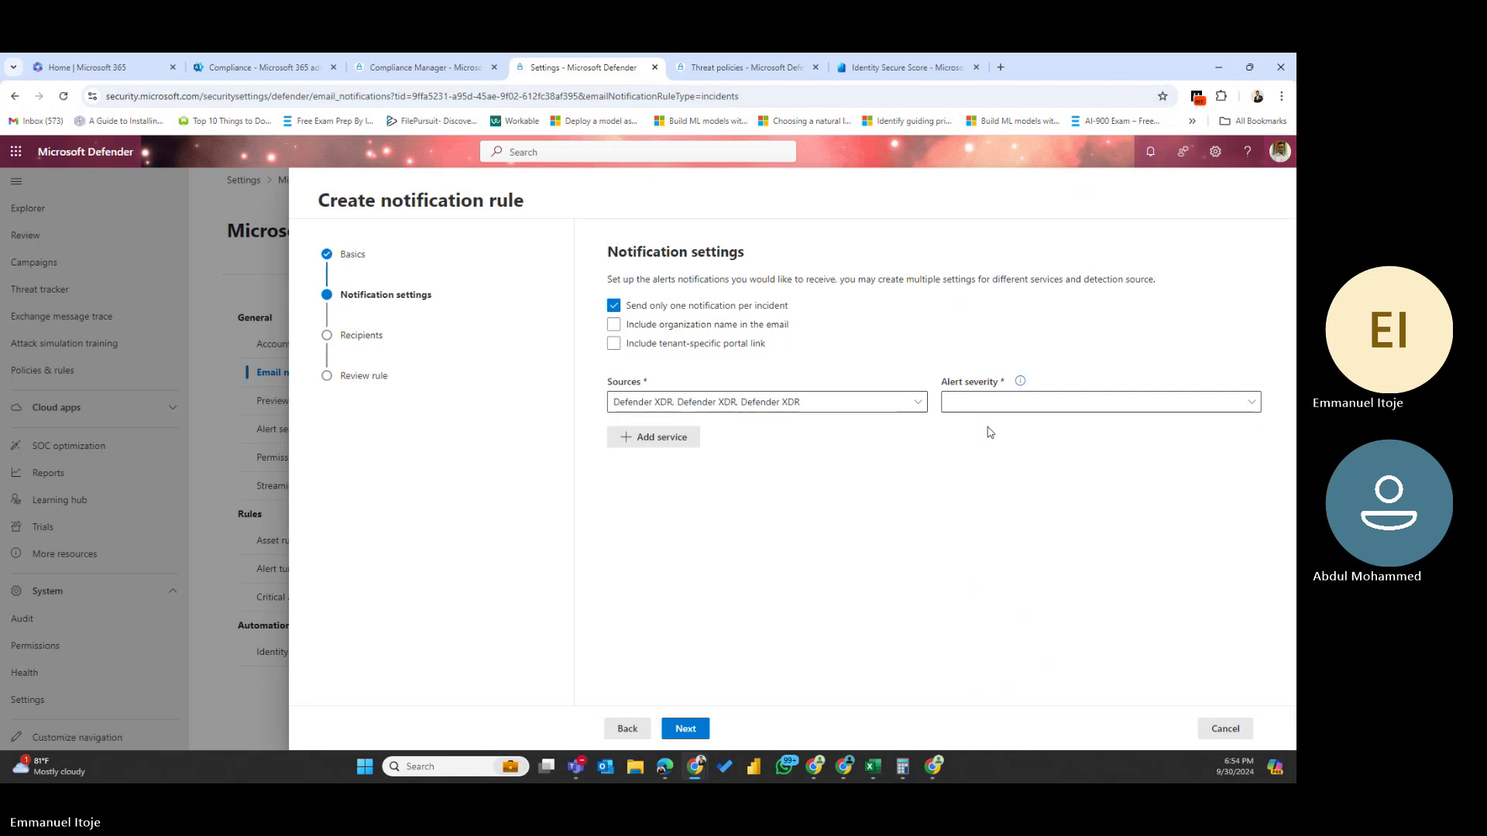
- Set the alert severity for these sources to High
click(1102, 404)
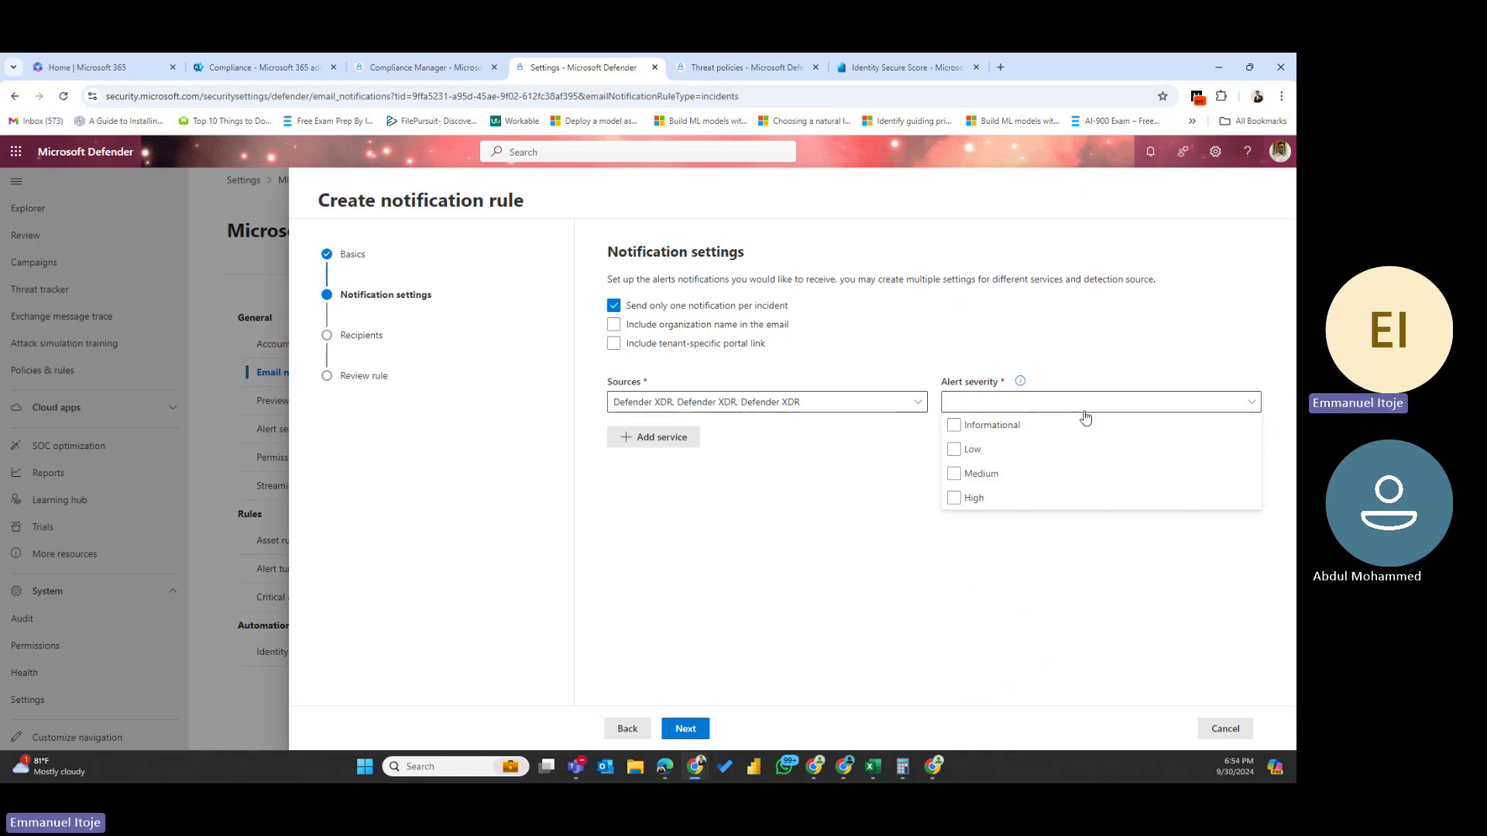
click(959, 503)
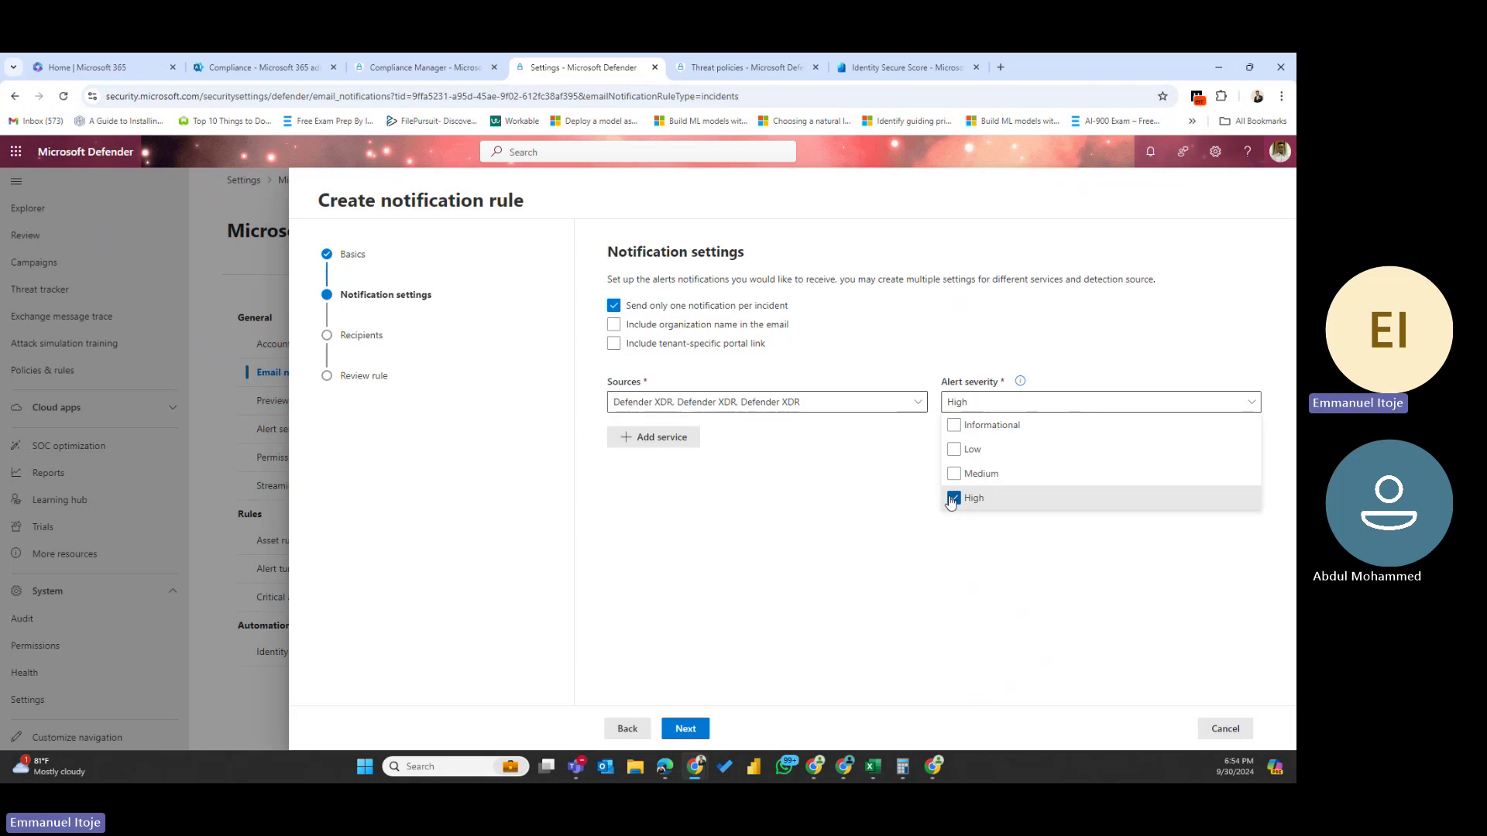
click(877, 595)
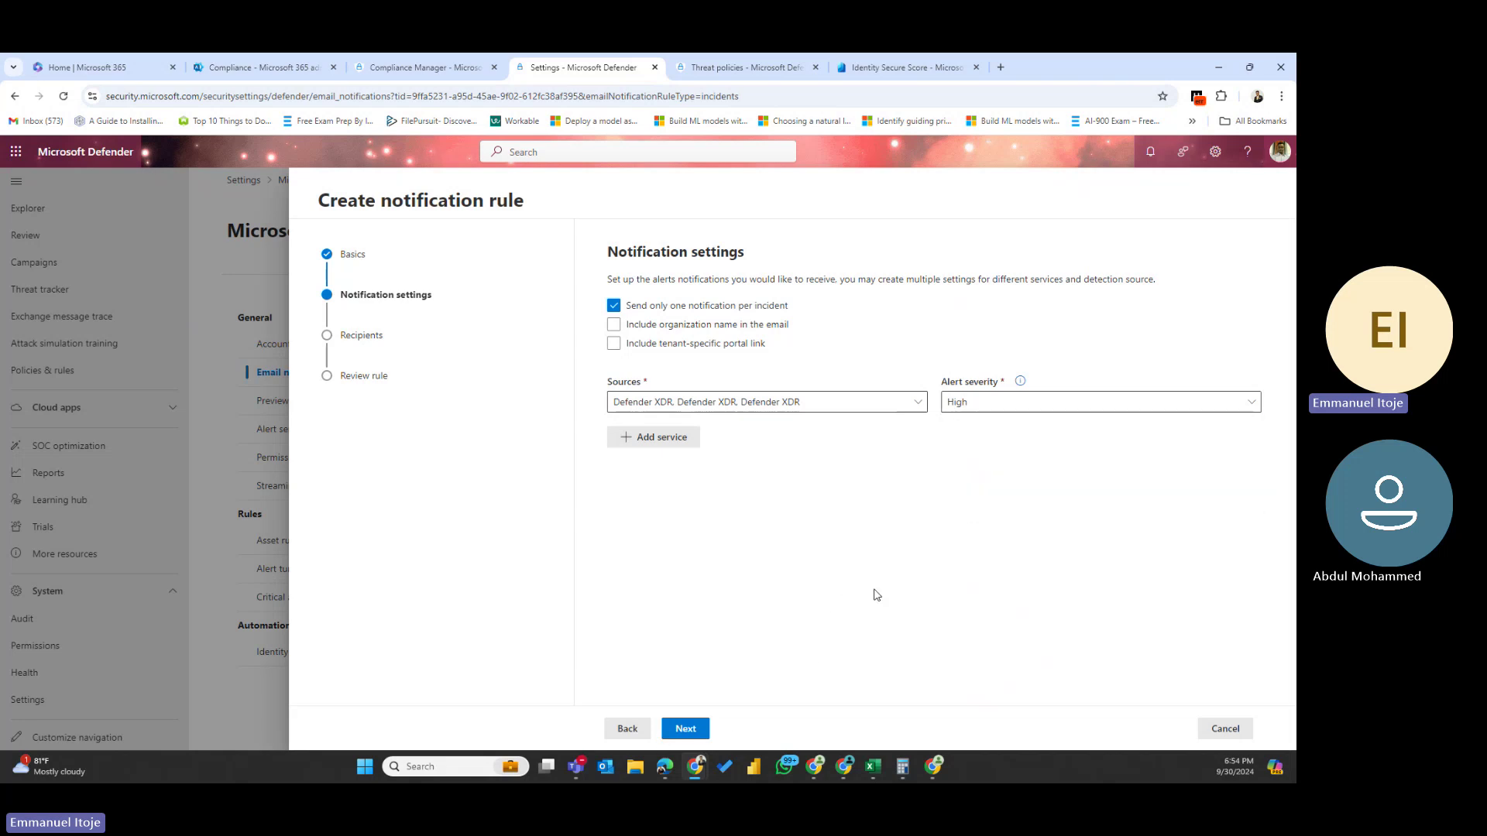
- Add a service with Custom detection, App governance Policy, AAD Identity Protection at Medium, then continue
click(666, 442)
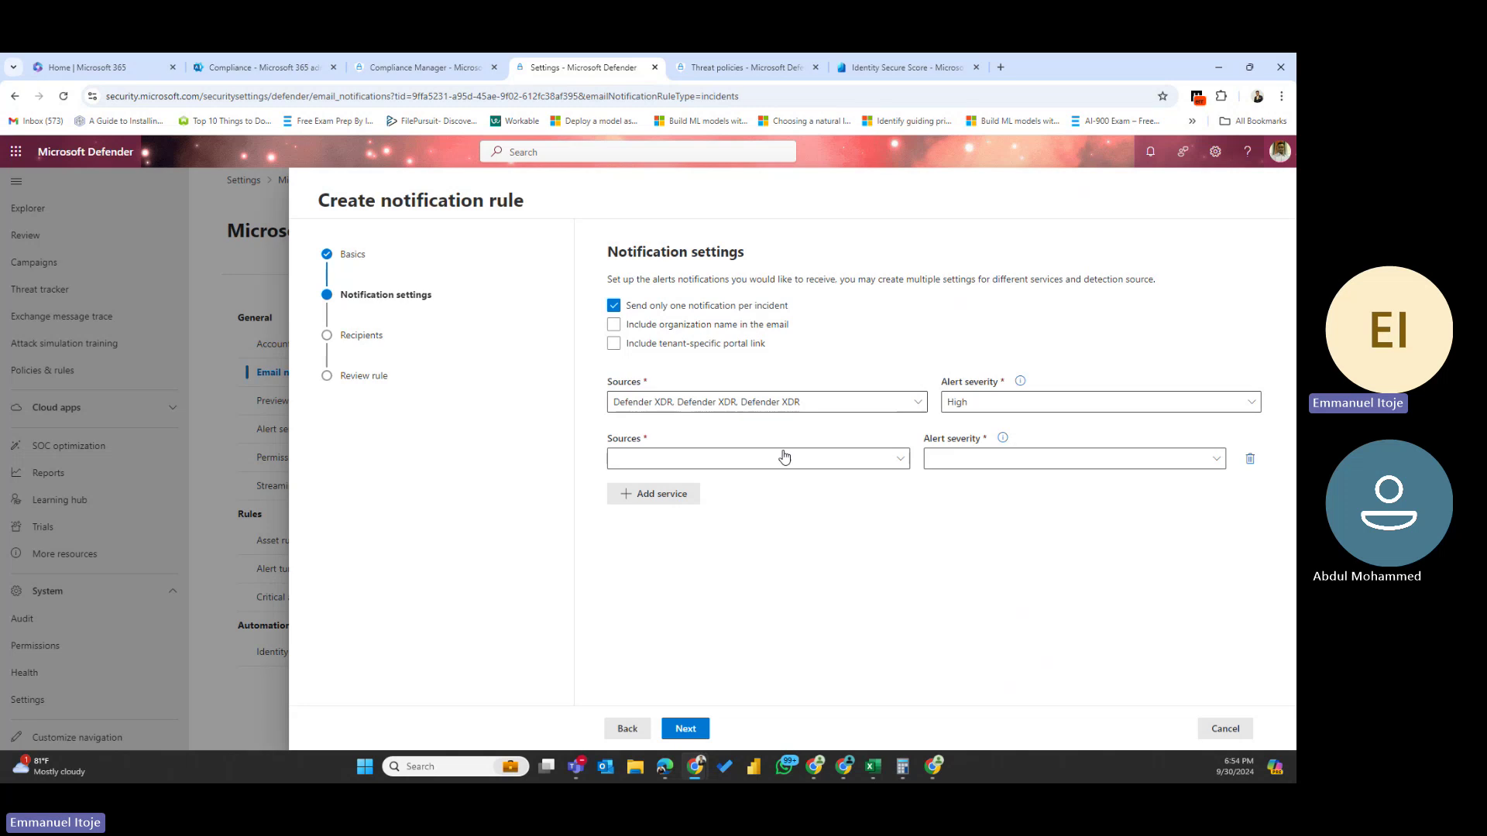
click(847, 464)
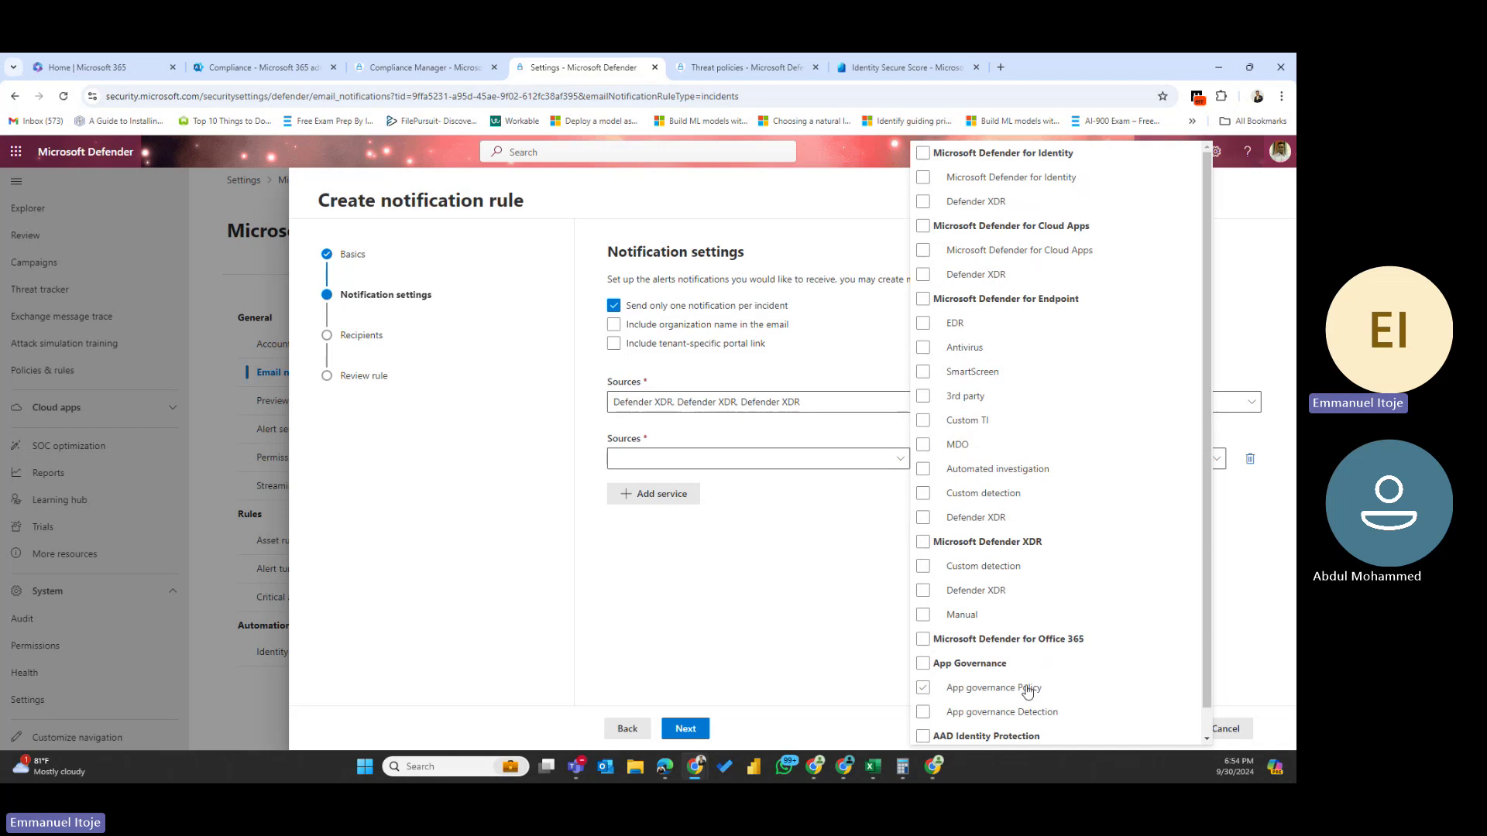
click(923, 567)
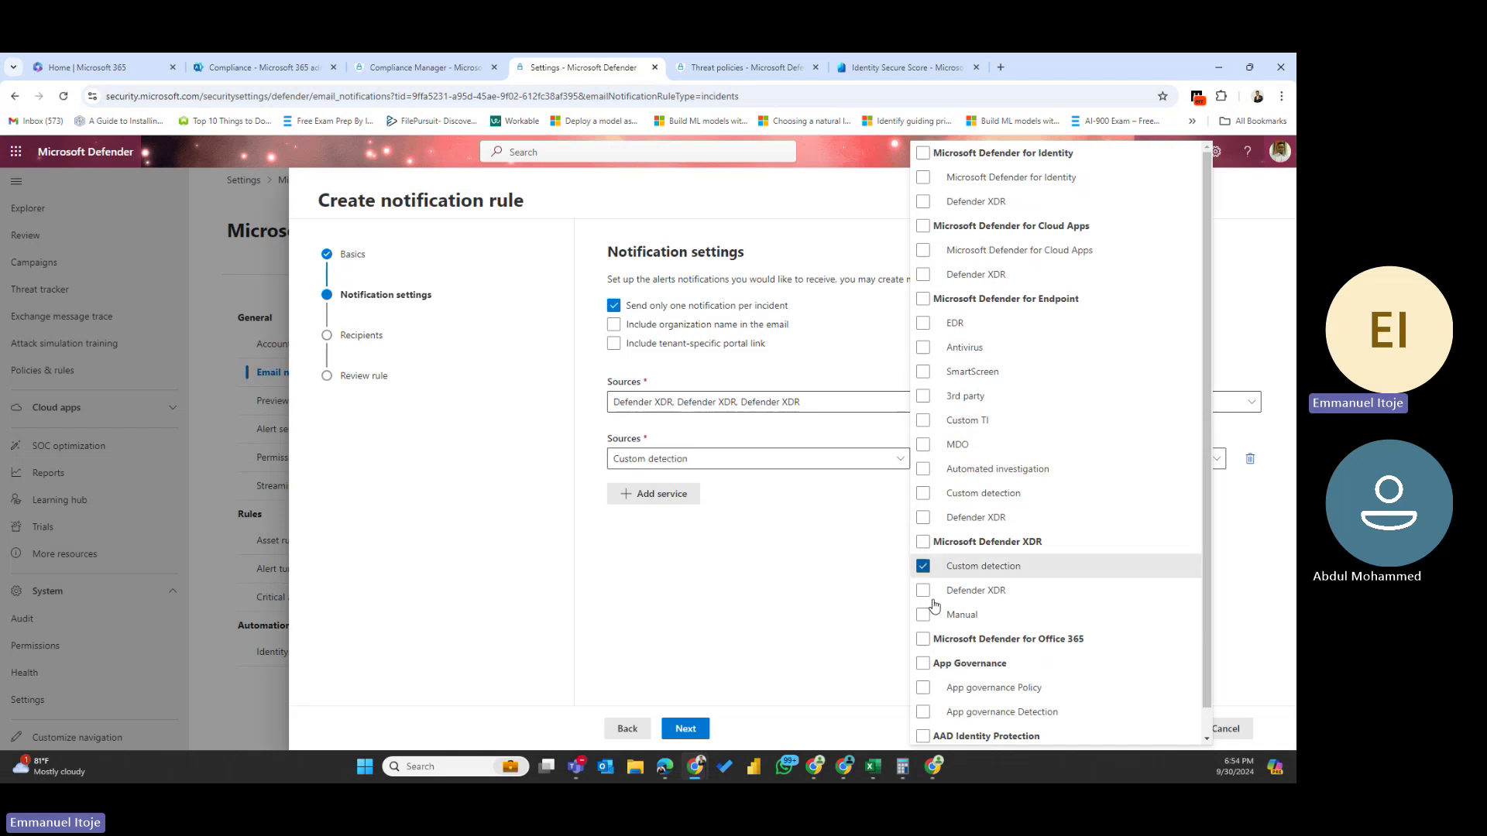
click(926, 688)
scroll(930, 691, down, 1)
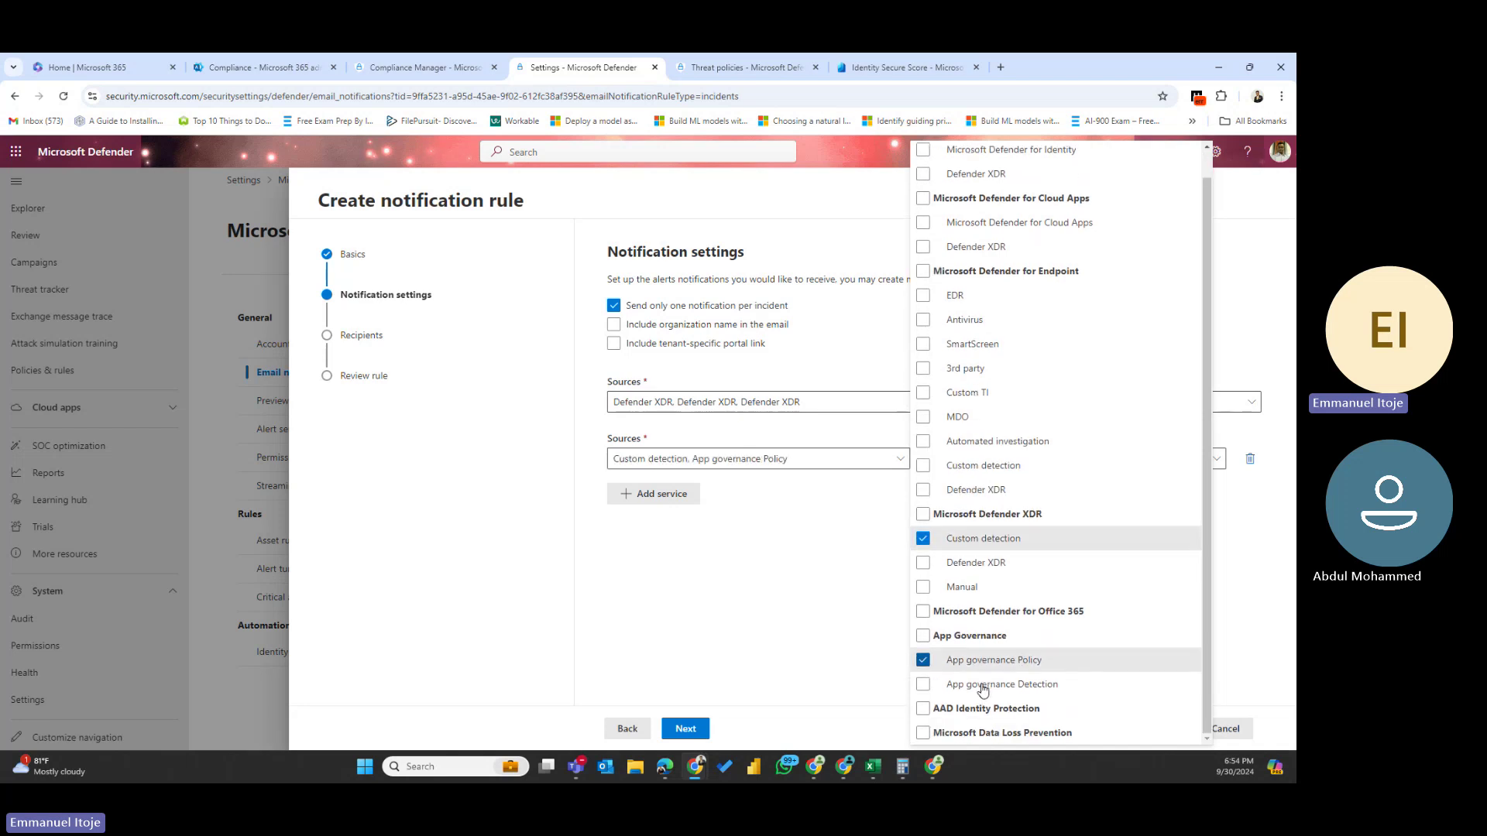
click(924, 710)
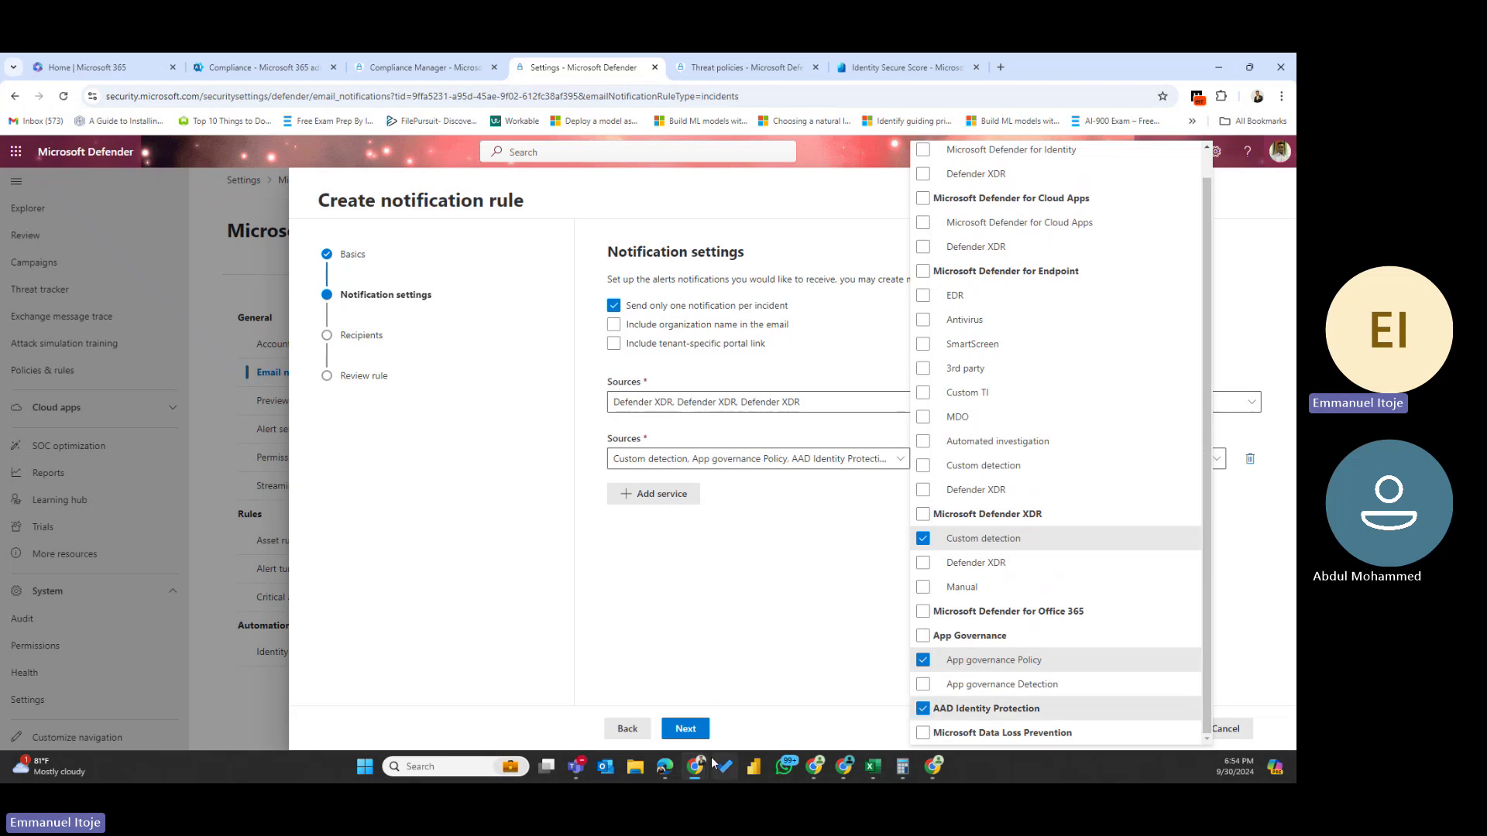
click(692, 731)
click(1076, 467)
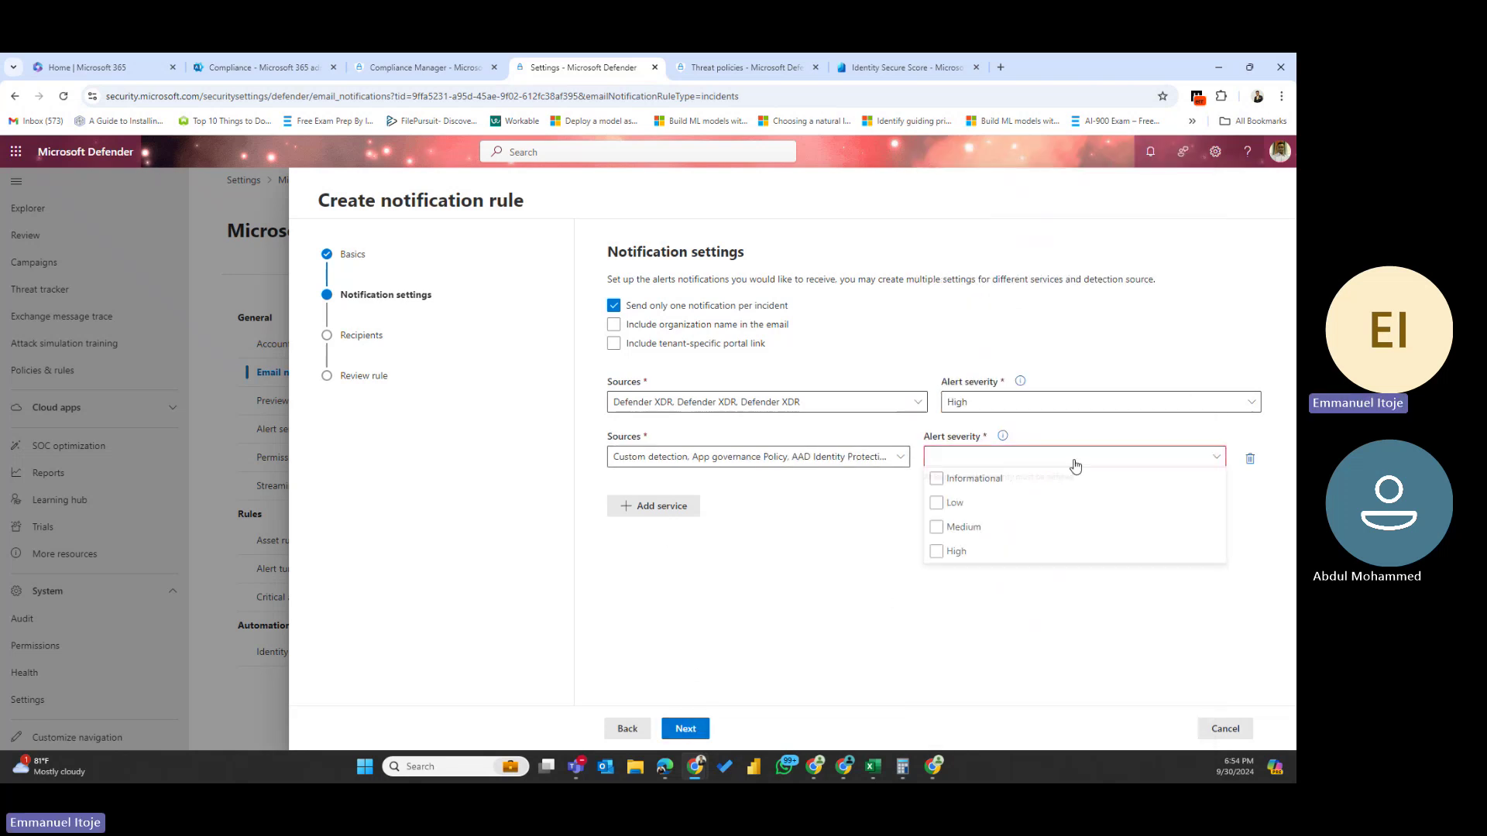
click(937, 530)
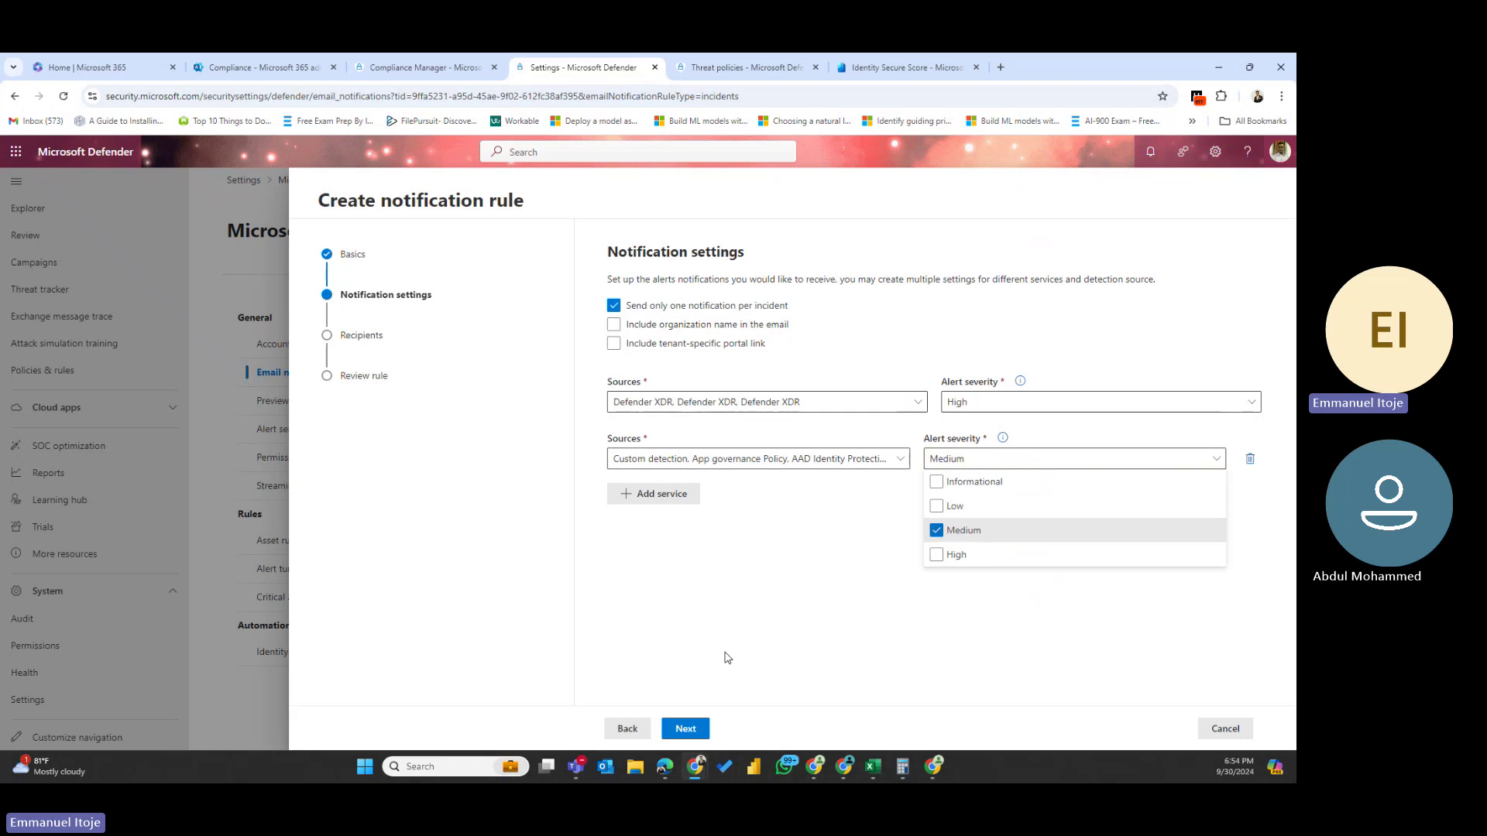
click(687, 730)
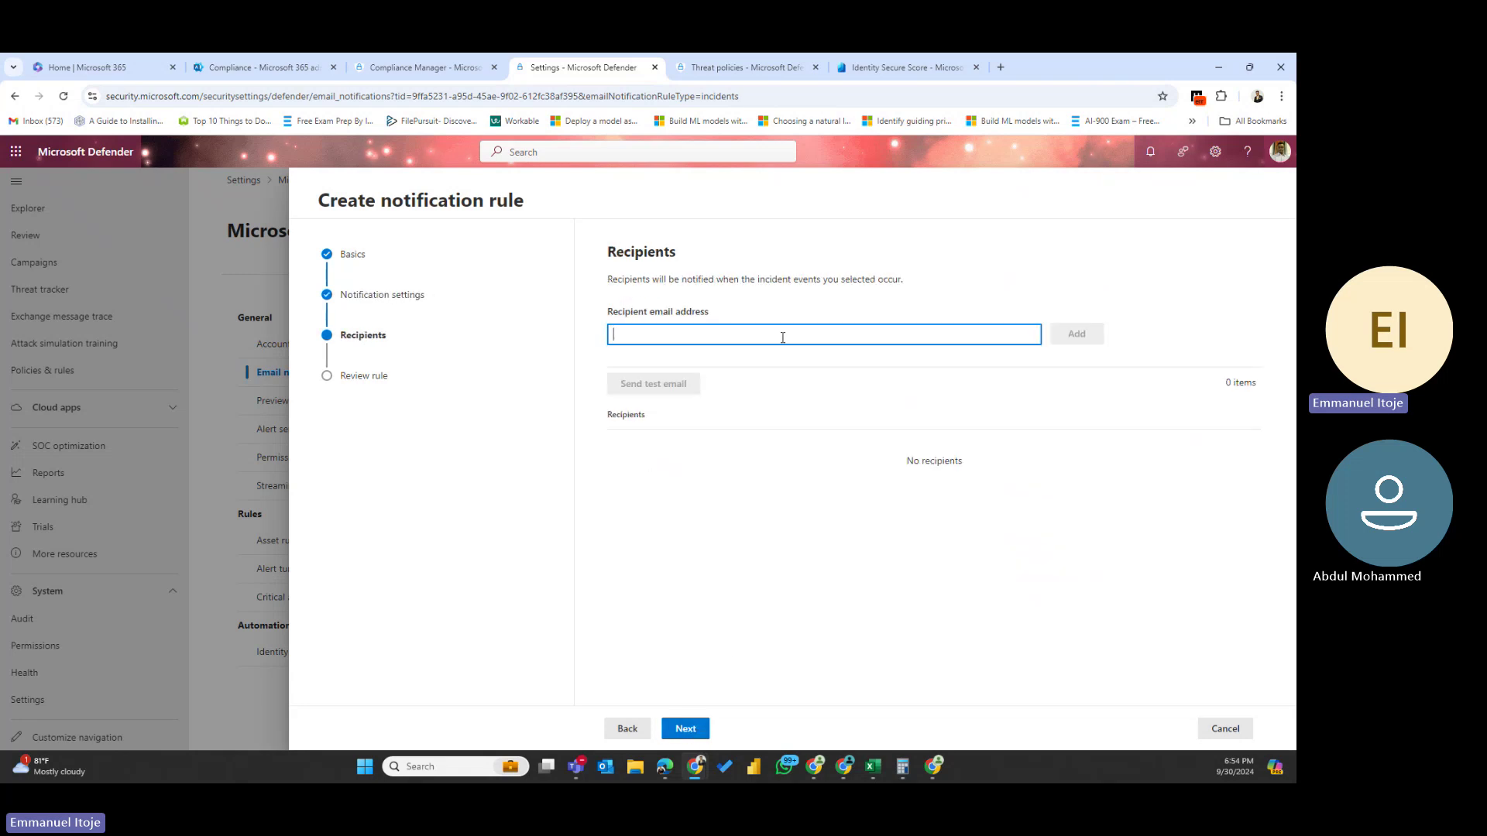
- Add the recipient's email address and attempt a test email, which reports an error
text(cloudschools.nl)
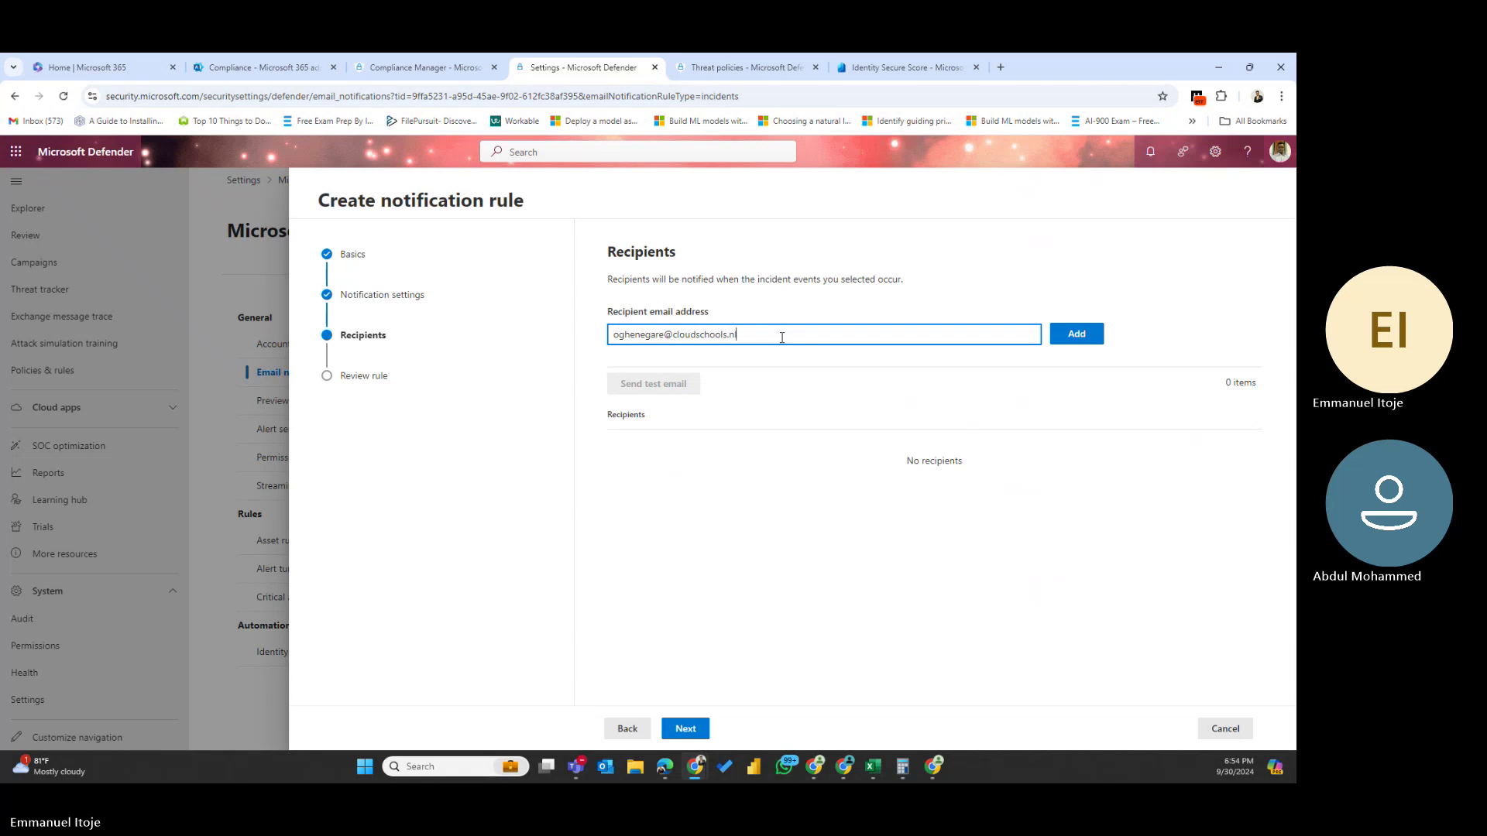
click(1076, 334)
click(671, 387)
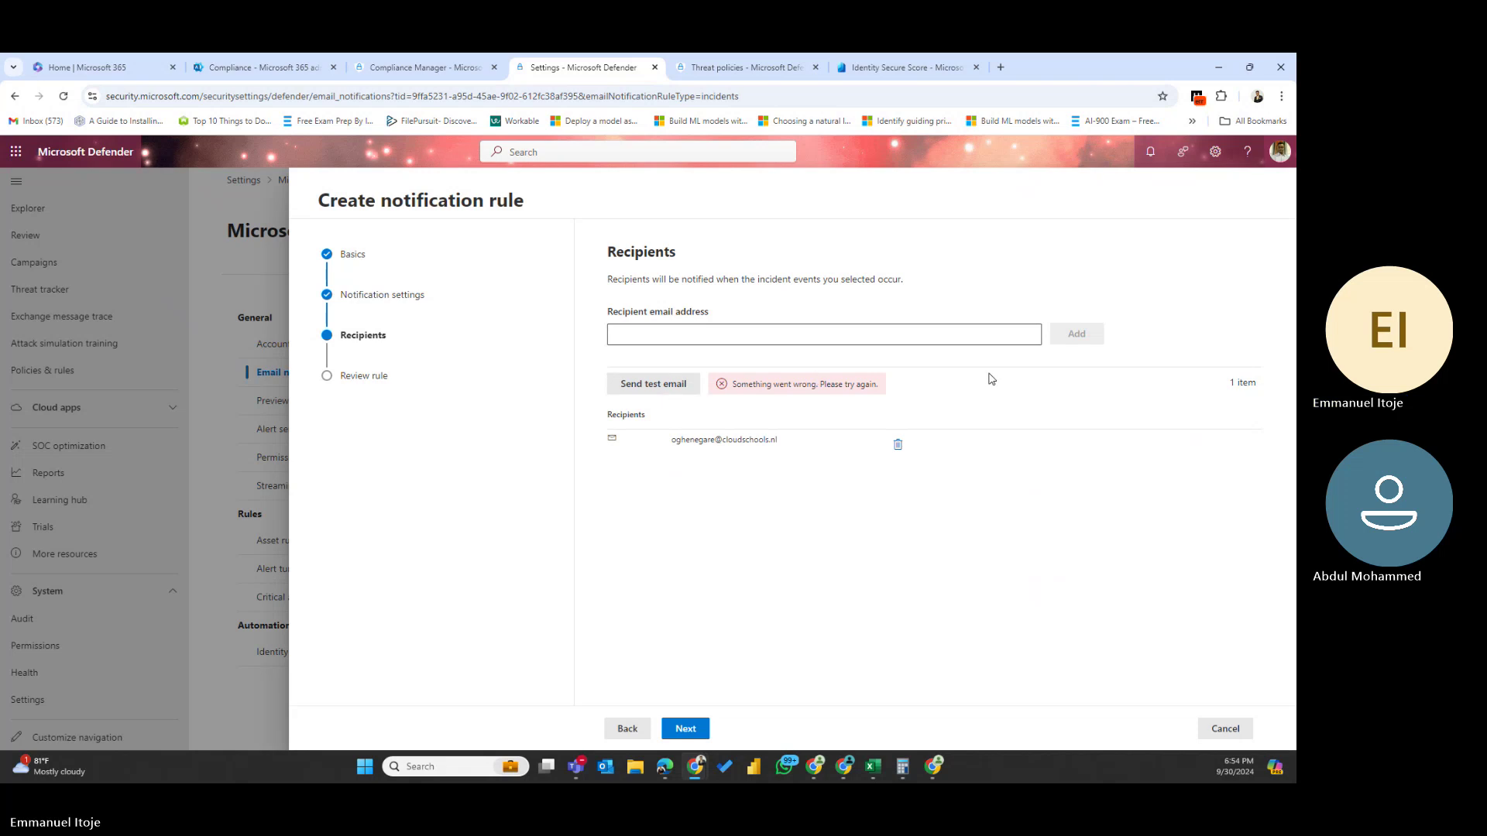
- Review the incident rule settings and submit it; creation fails with an error
click(685, 729)
scroll(765, 474, down, 3)
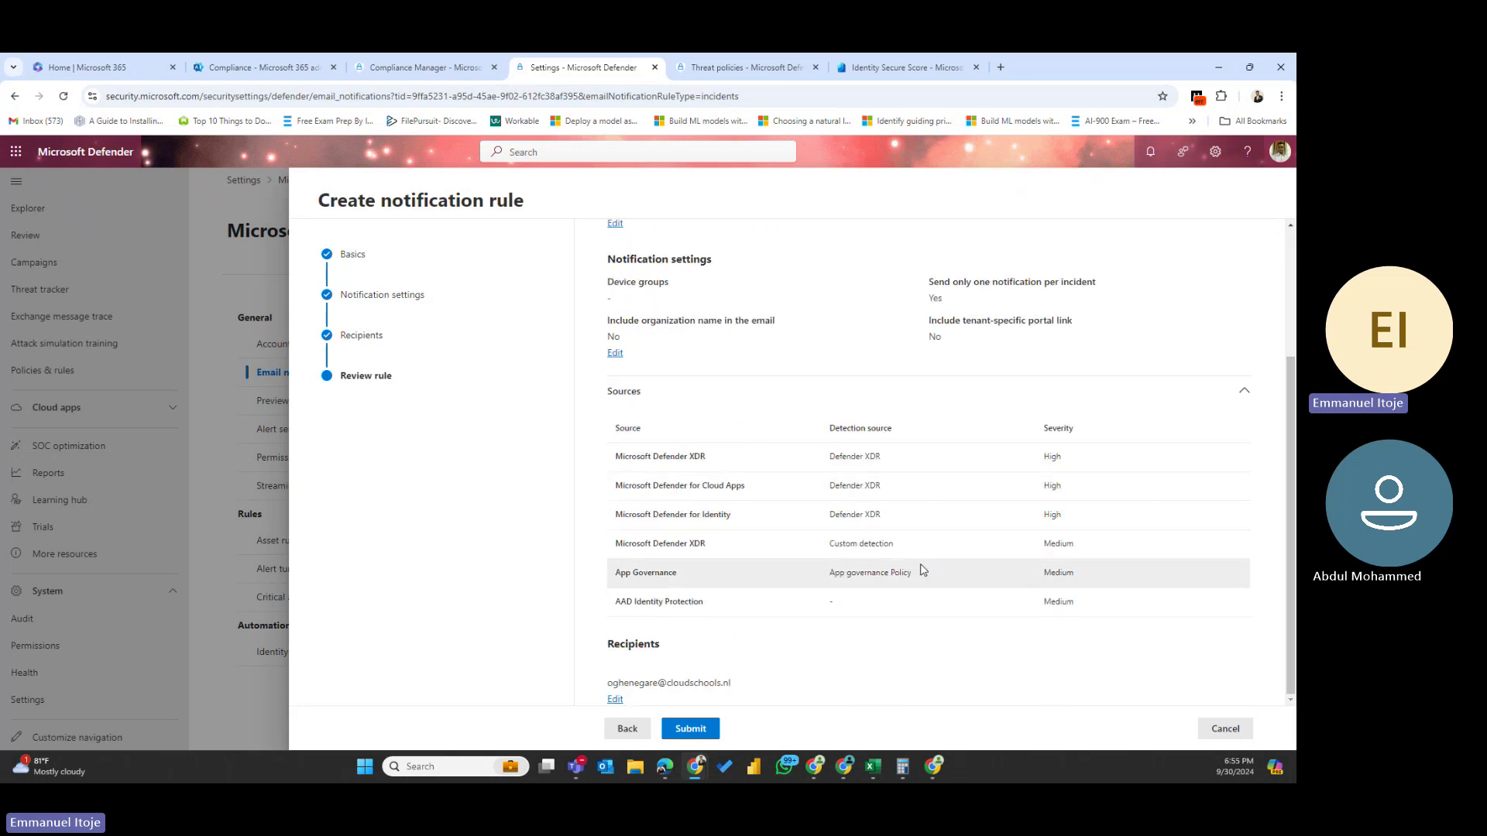
click(696, 731)
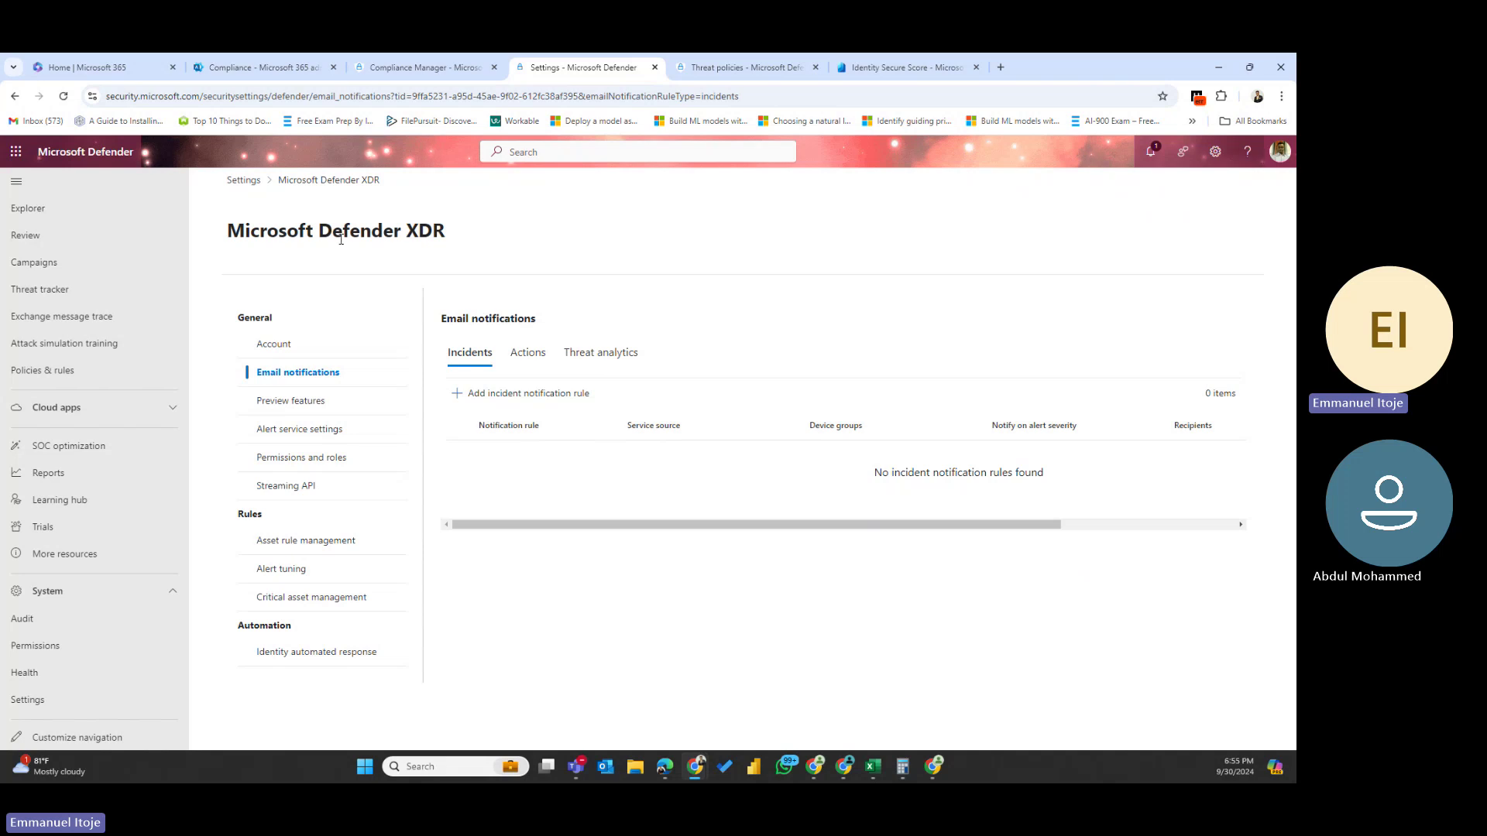
click(63, 96)
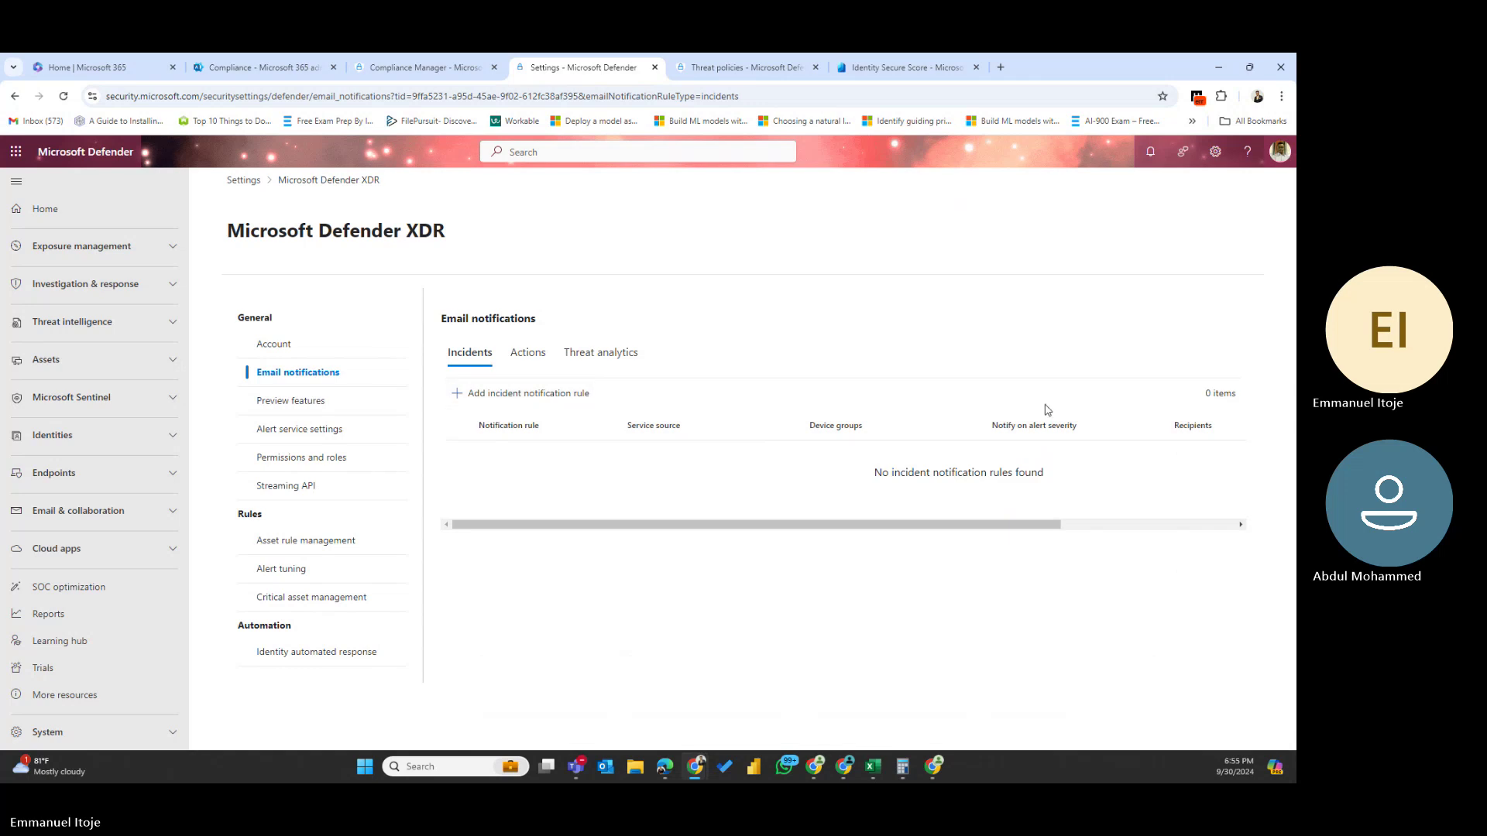
drag(731, 540, 945, 542)
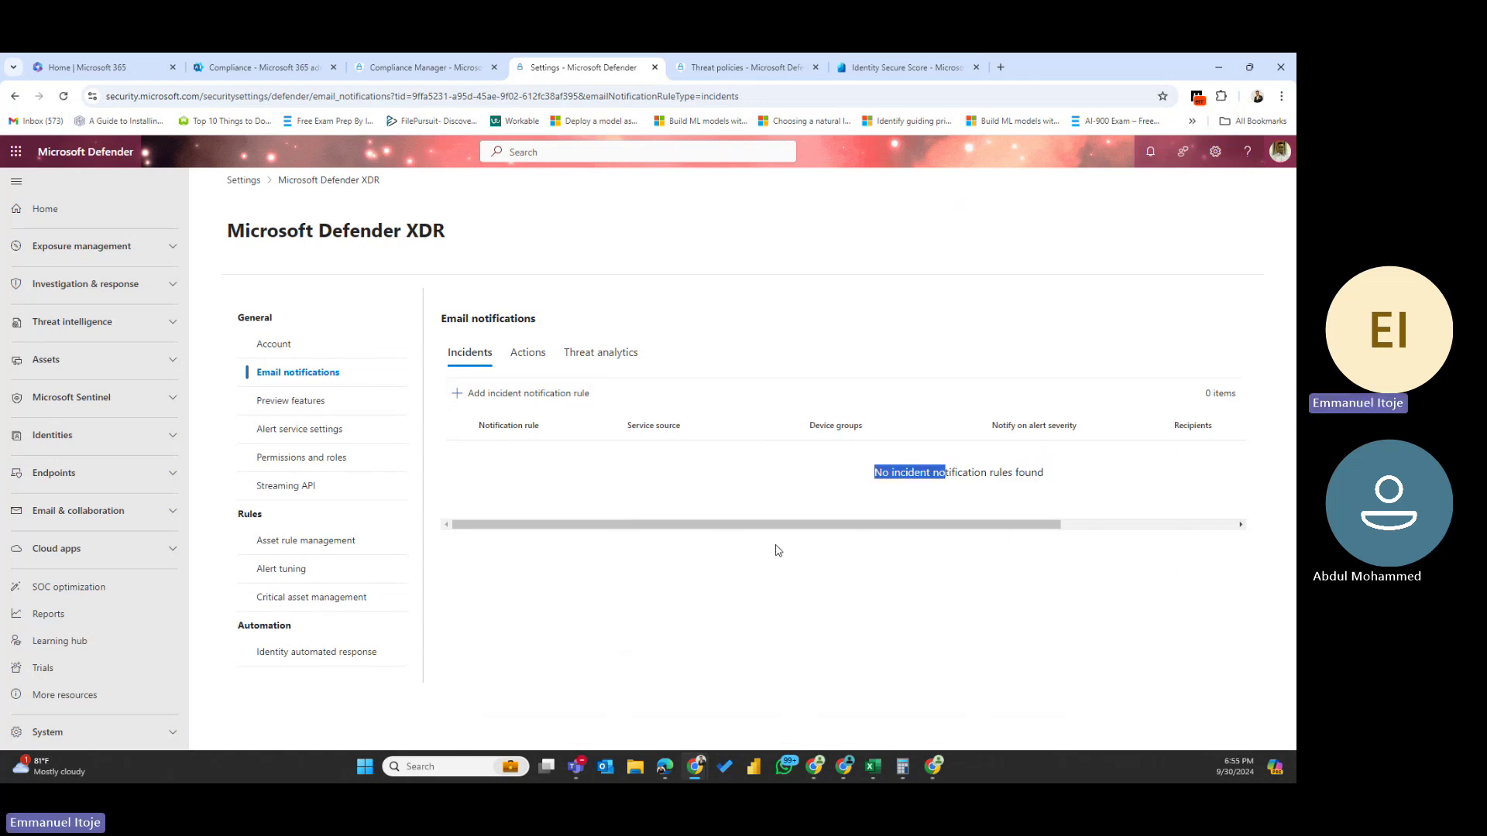
drag(768, 526, 922, 527)
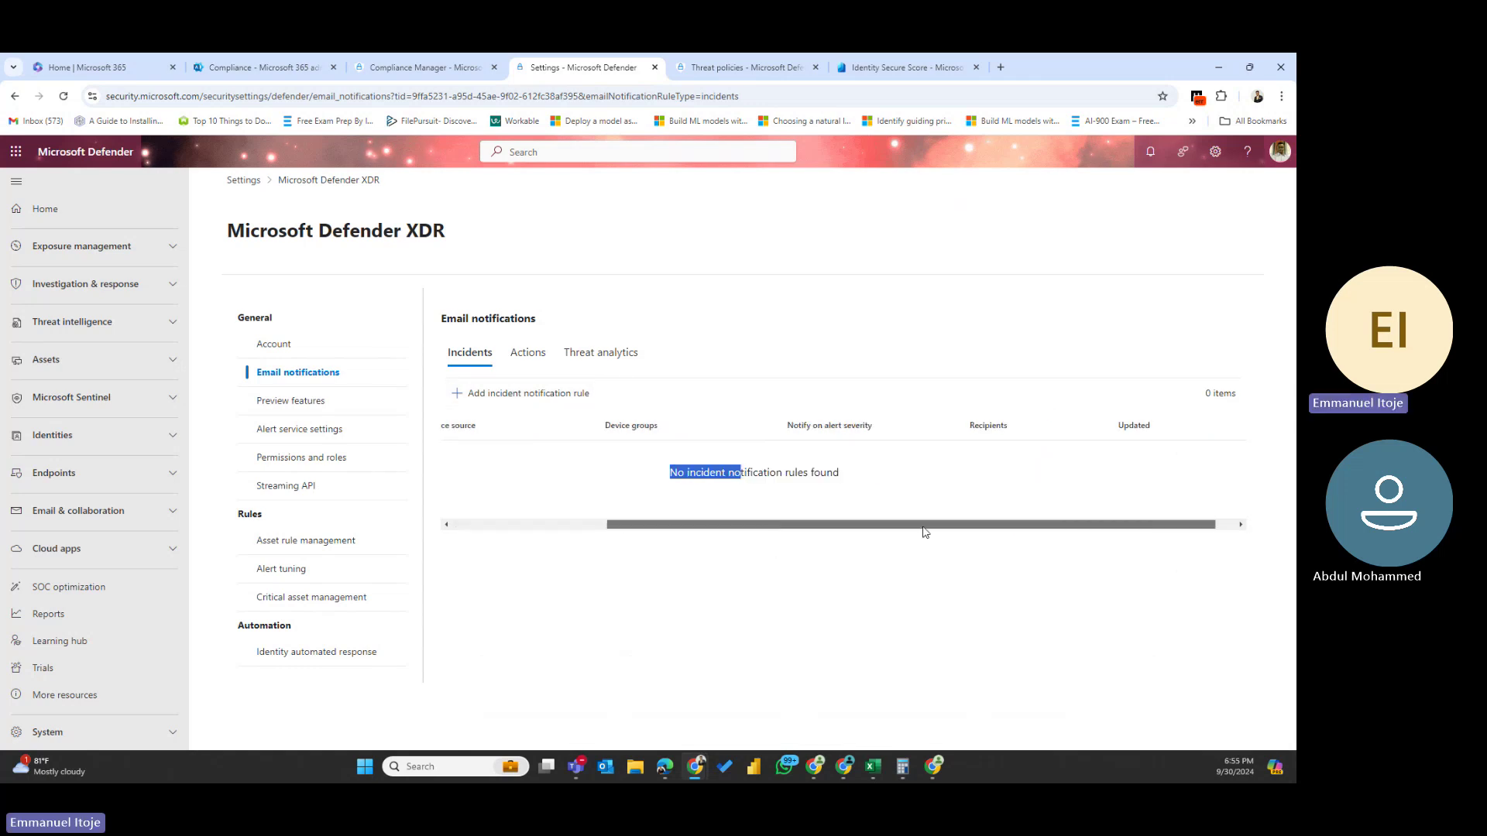
click(597, 355)
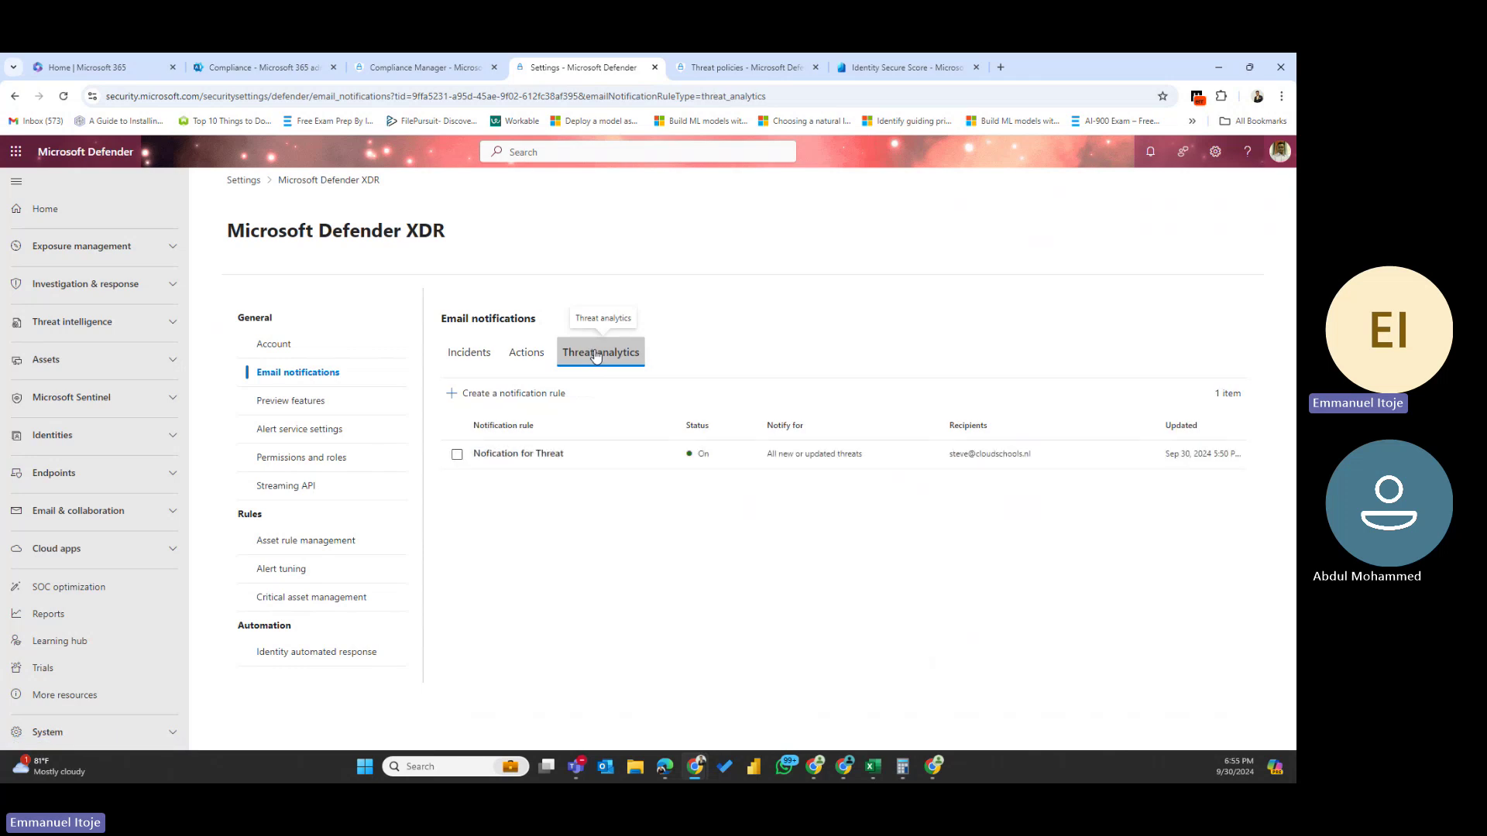
click(467, 353)
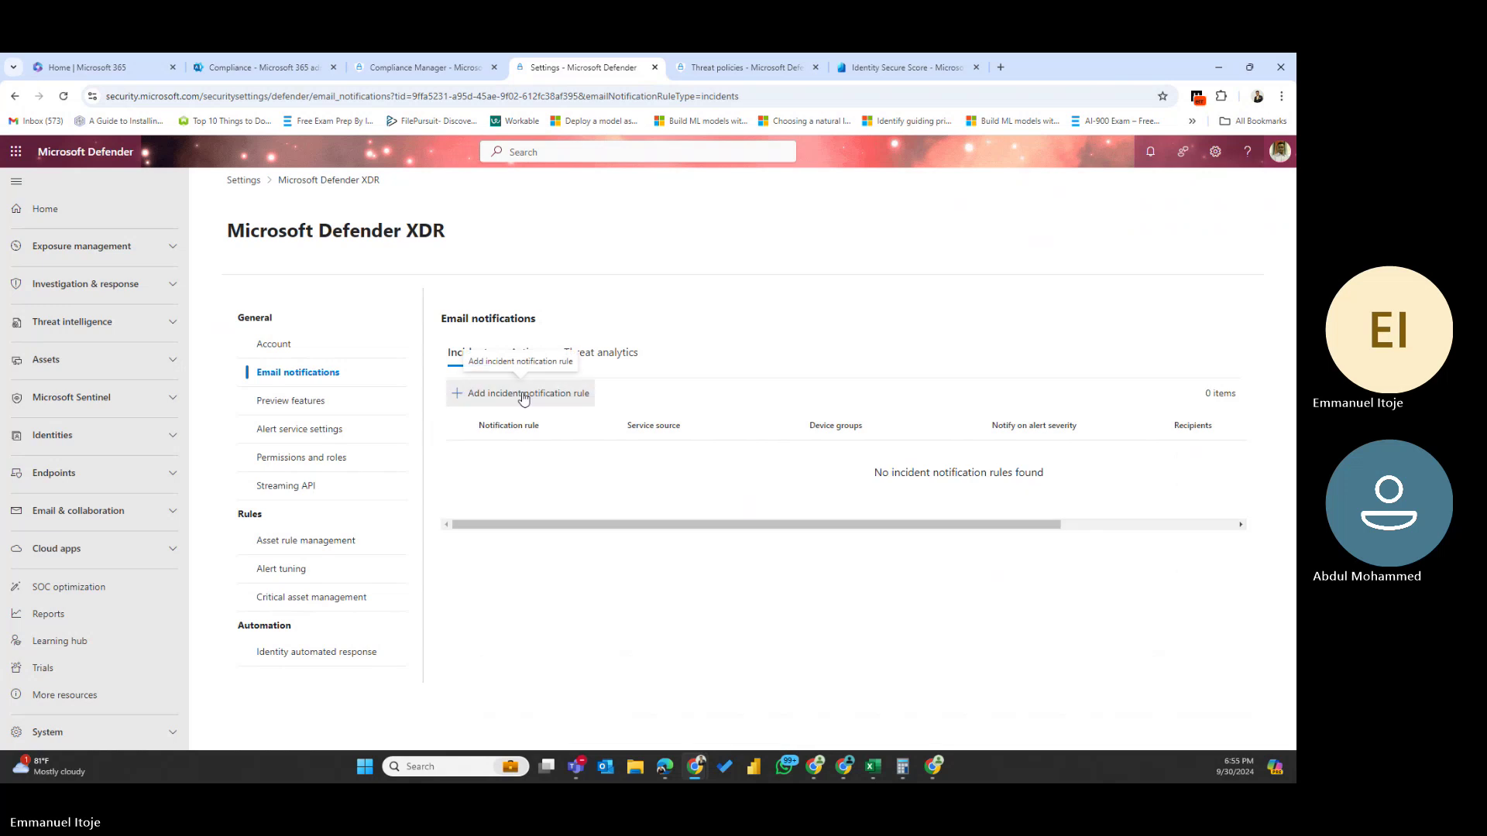
- Start a new incident rule named 'New Notifier' with all three email options enabled
click(542, 394)
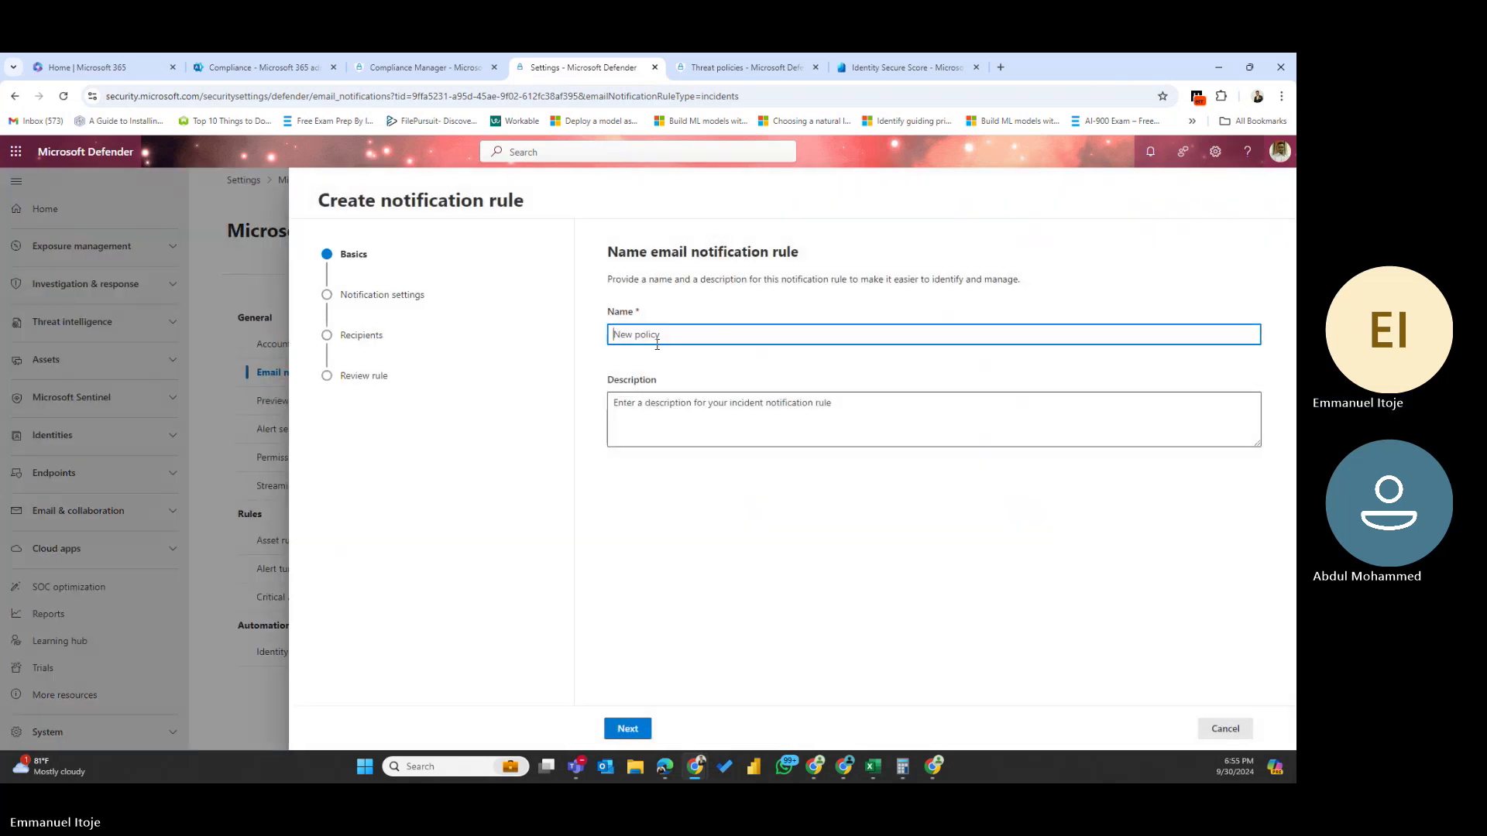
text(New )
text(Noti)
text(fic)
text(r)
click(627, 728)
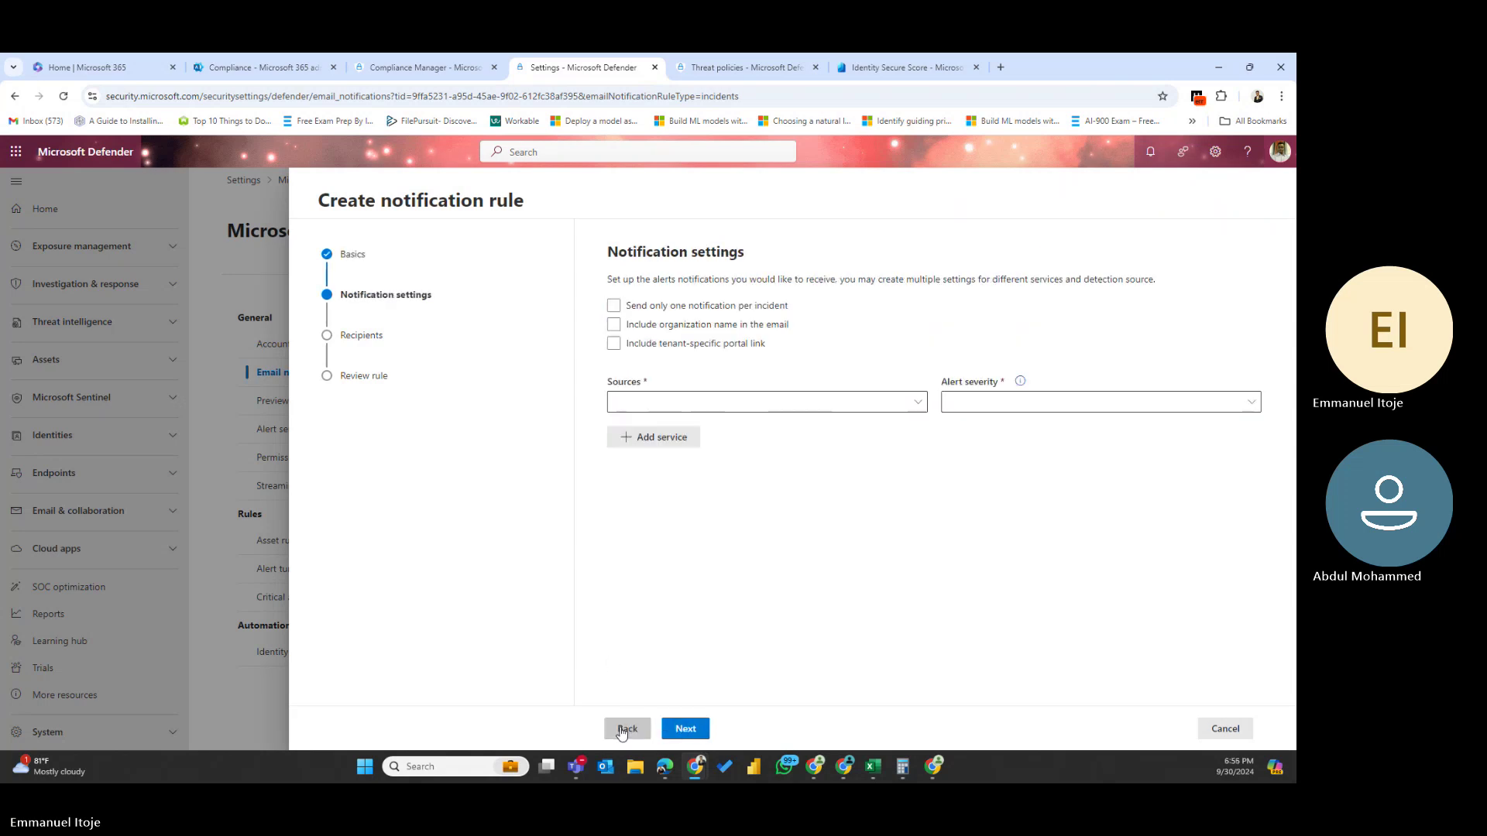
click(616, 324)
click(614, 306)
click(614, 344)
- Set the alert sources to Defender XDR, Manual and Custom detection
click(655, 407)
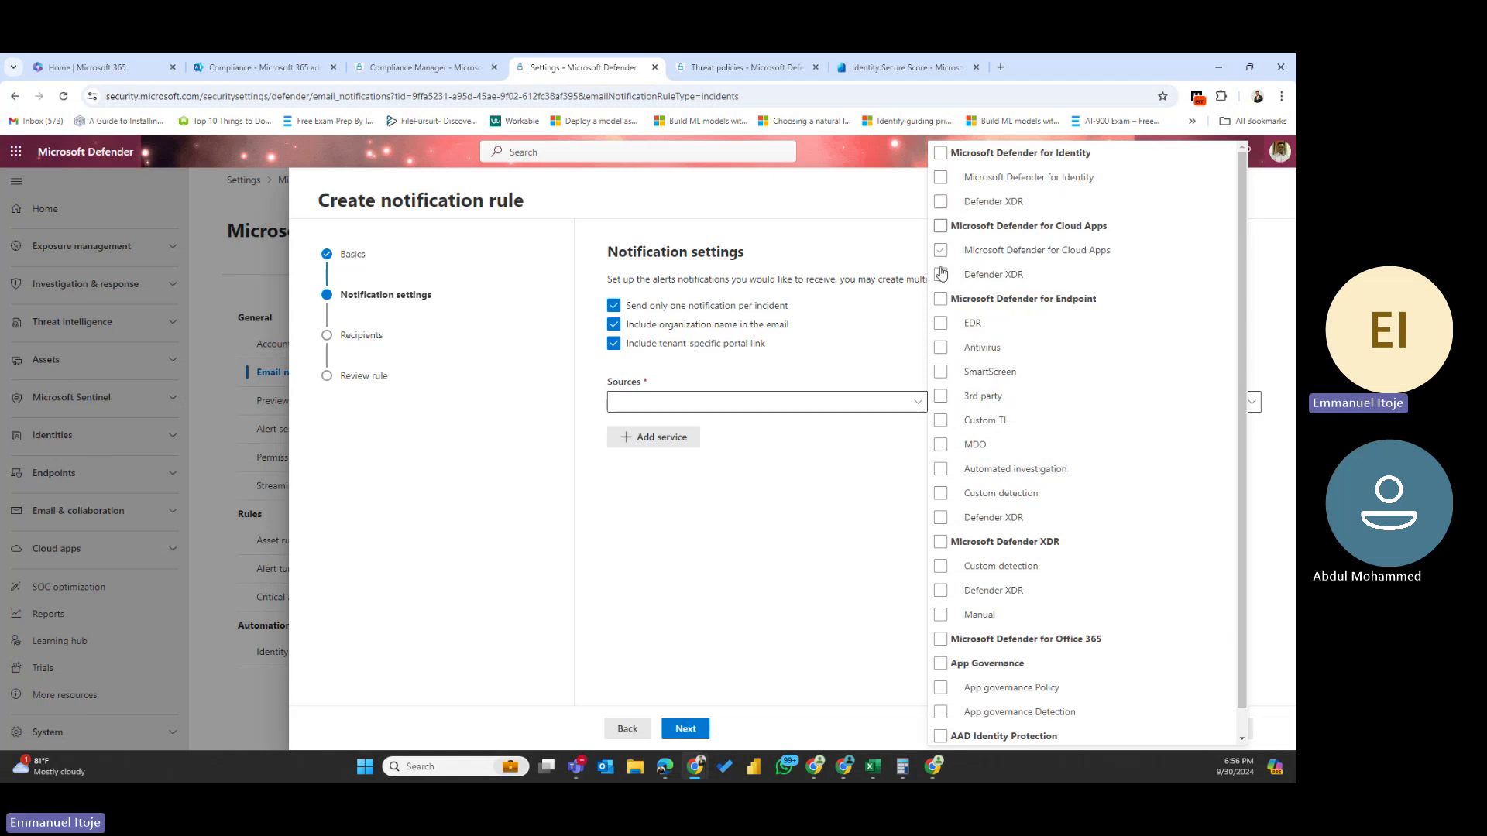
click(941, 591)
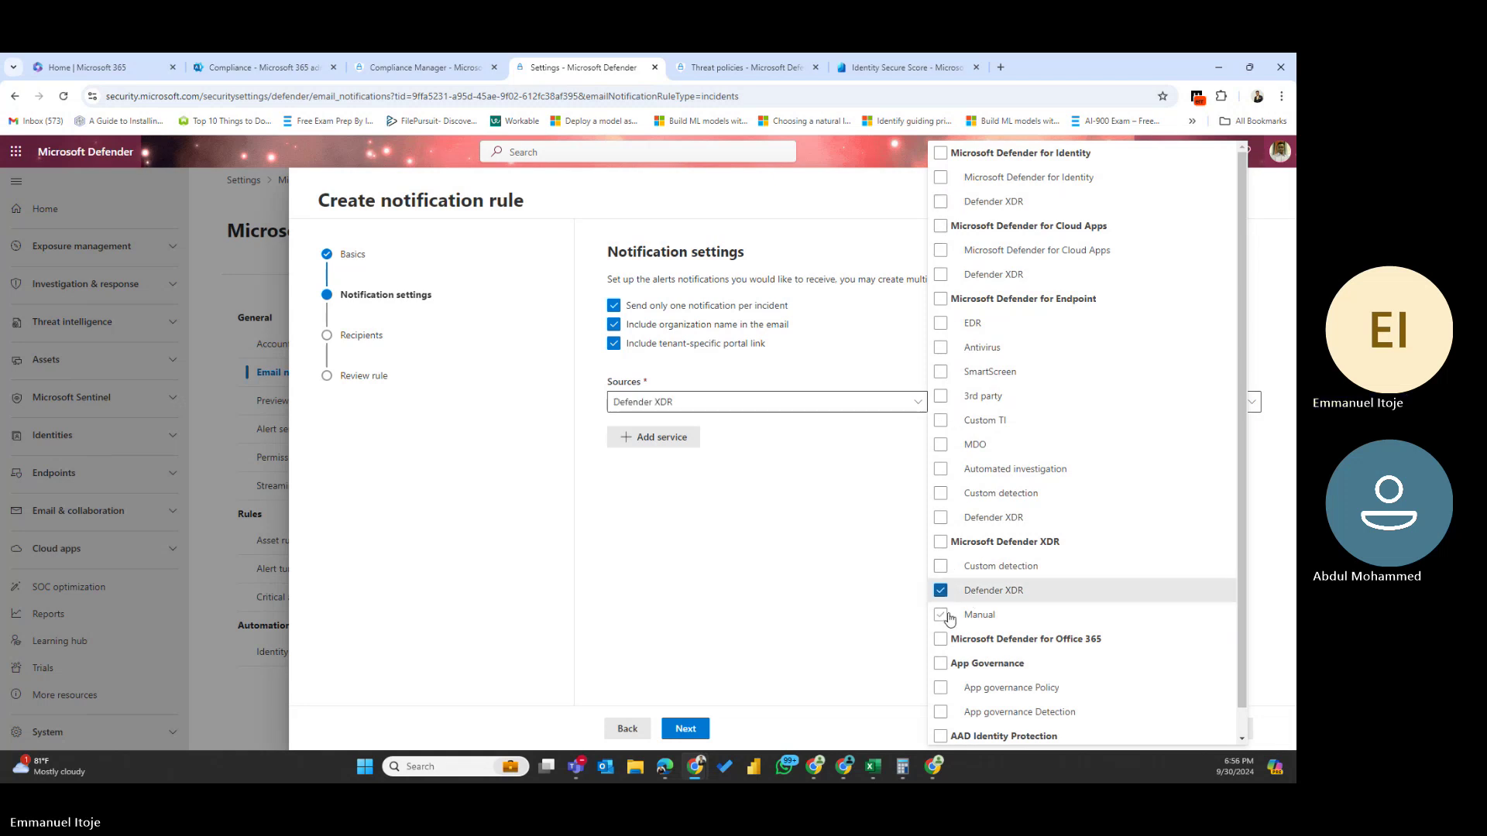
click(941, 615)
click(940, 566)
click(692, 728)
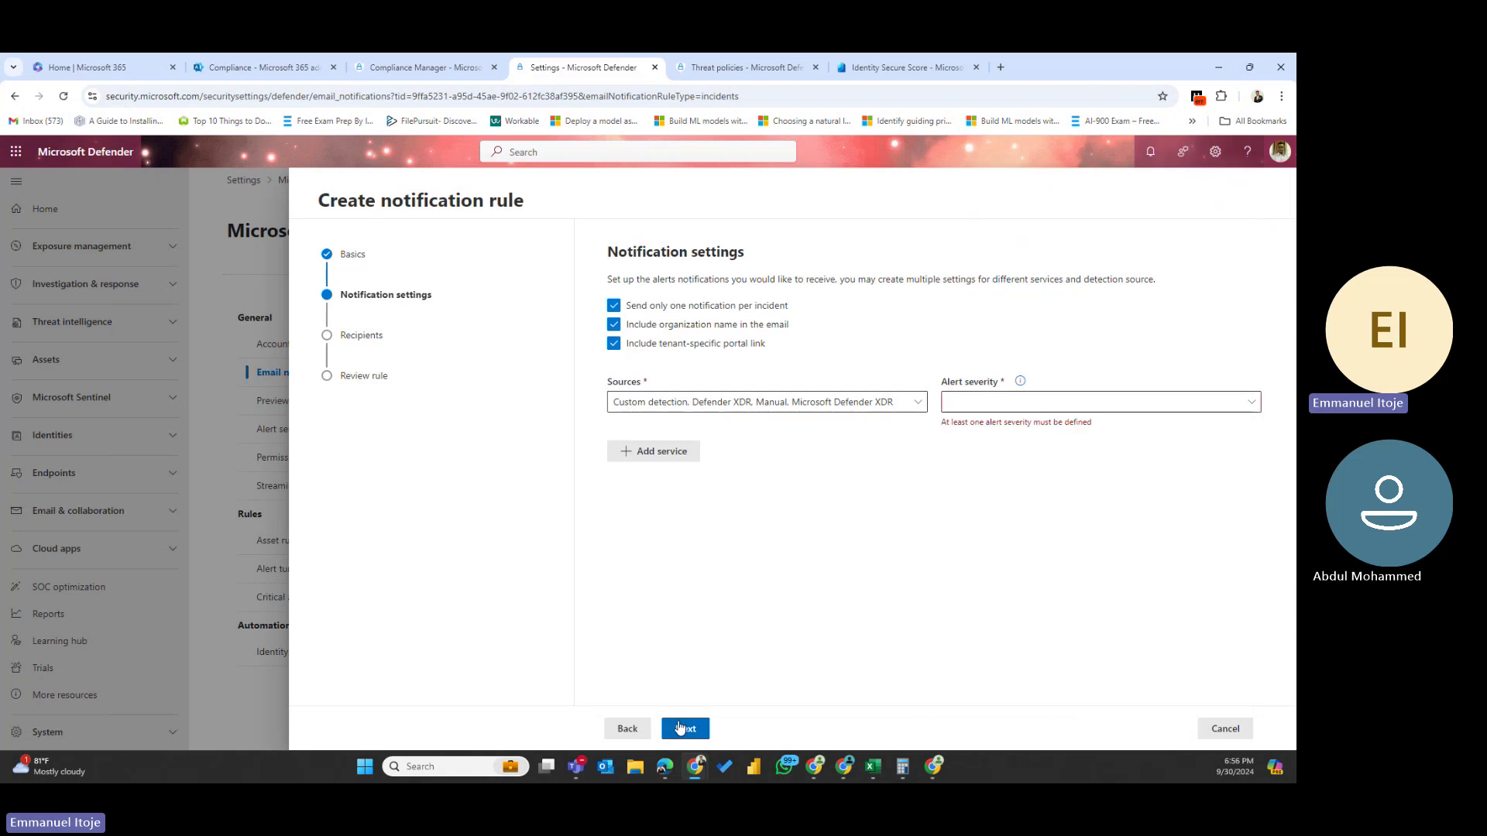
- Set the alert severities to High, Medium and Low
click(1072, 401)
click(954, 498)
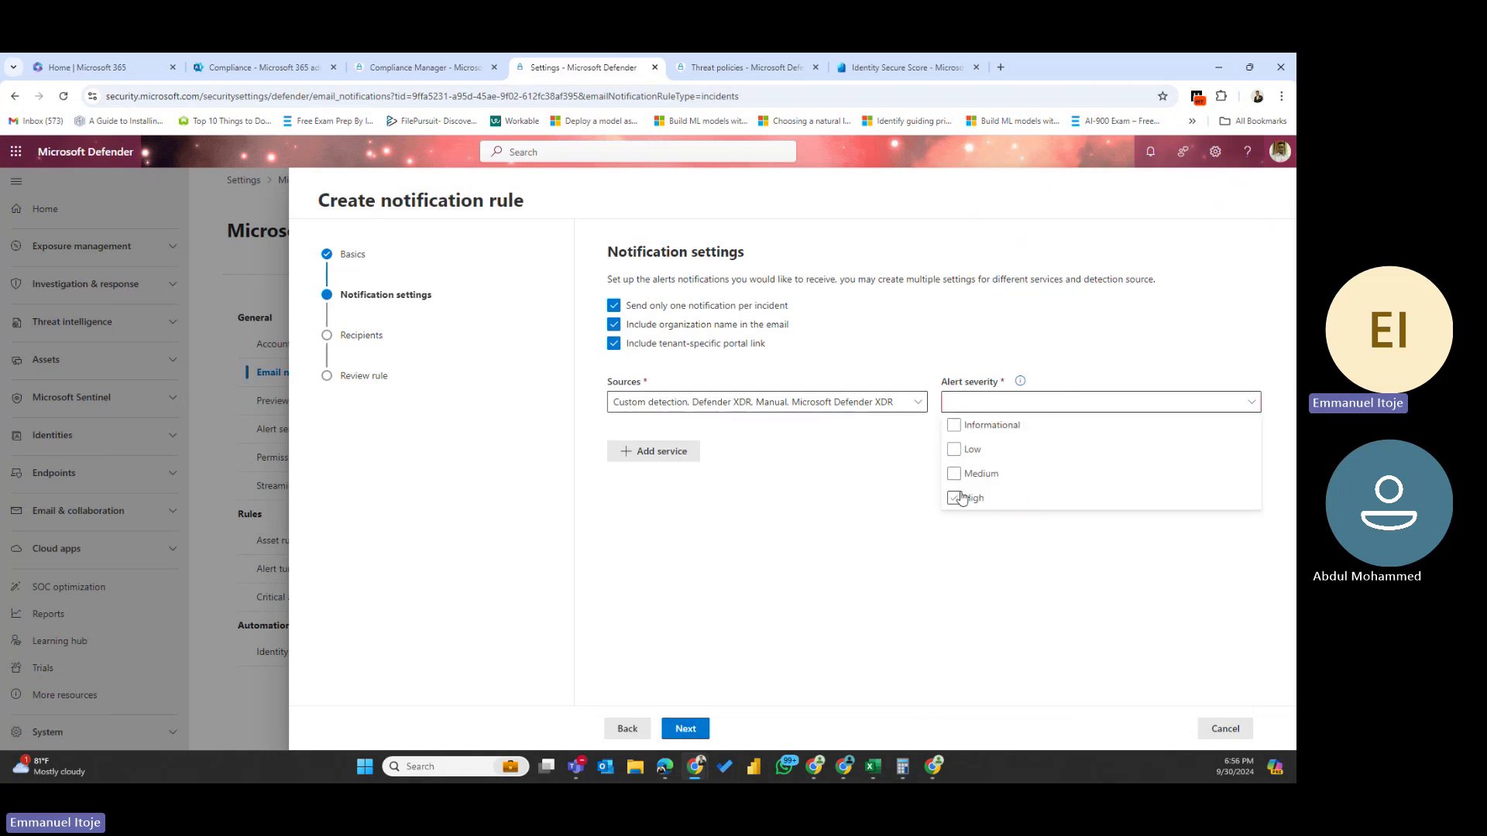
click(953, 474)
click(954, 449)
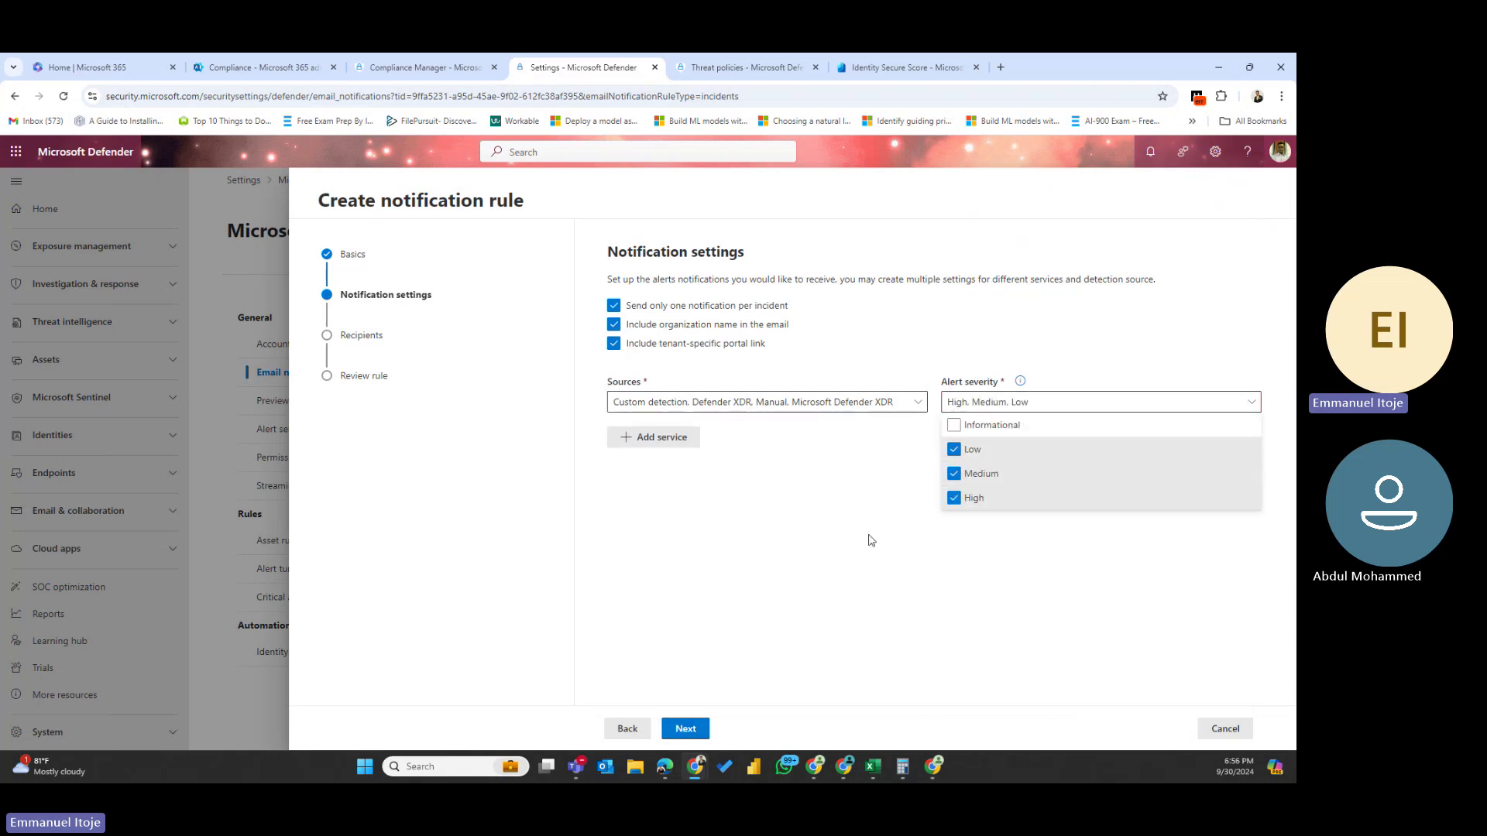
click(682, 731)
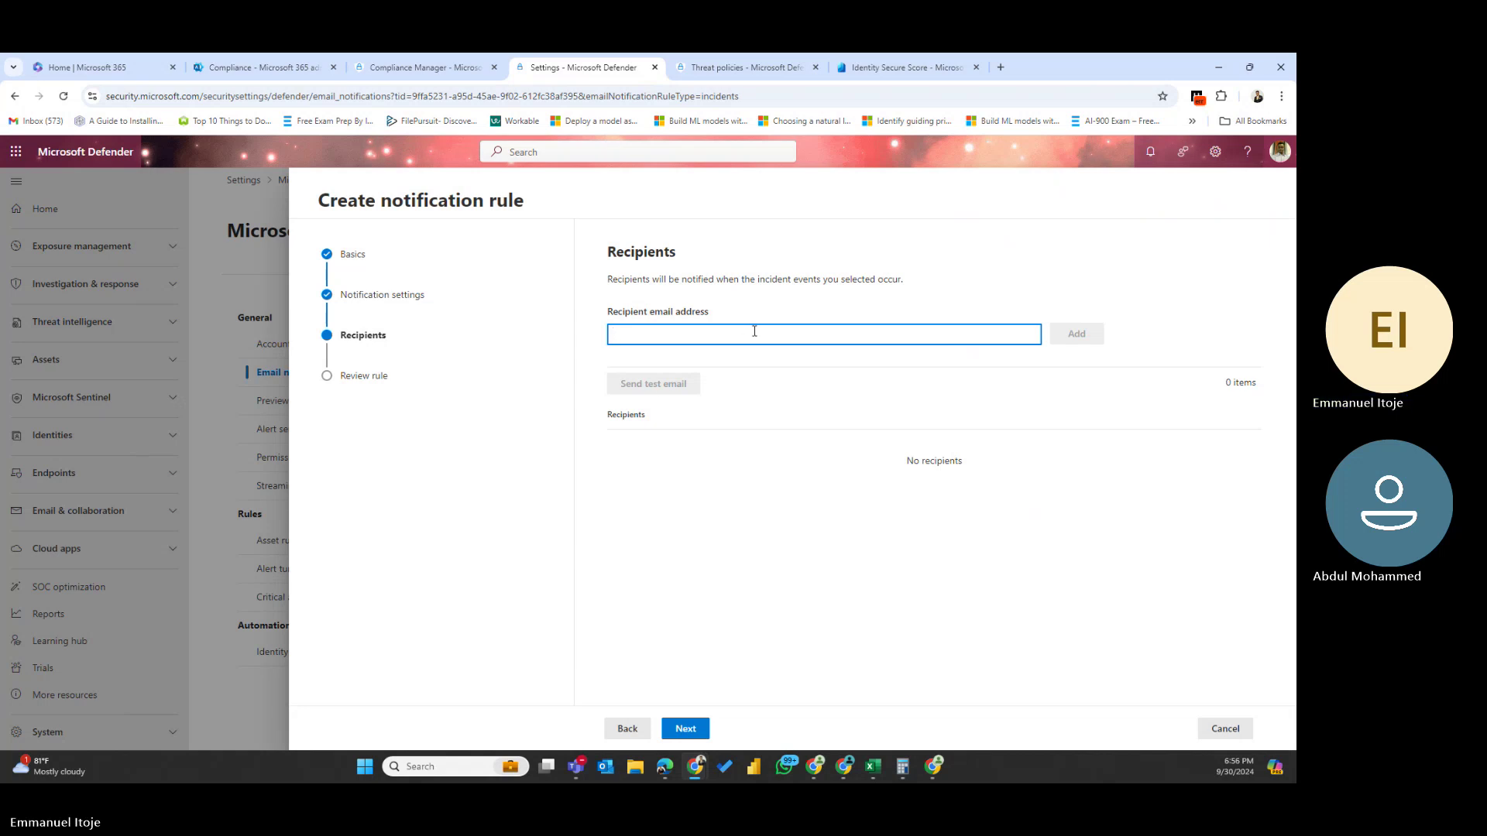
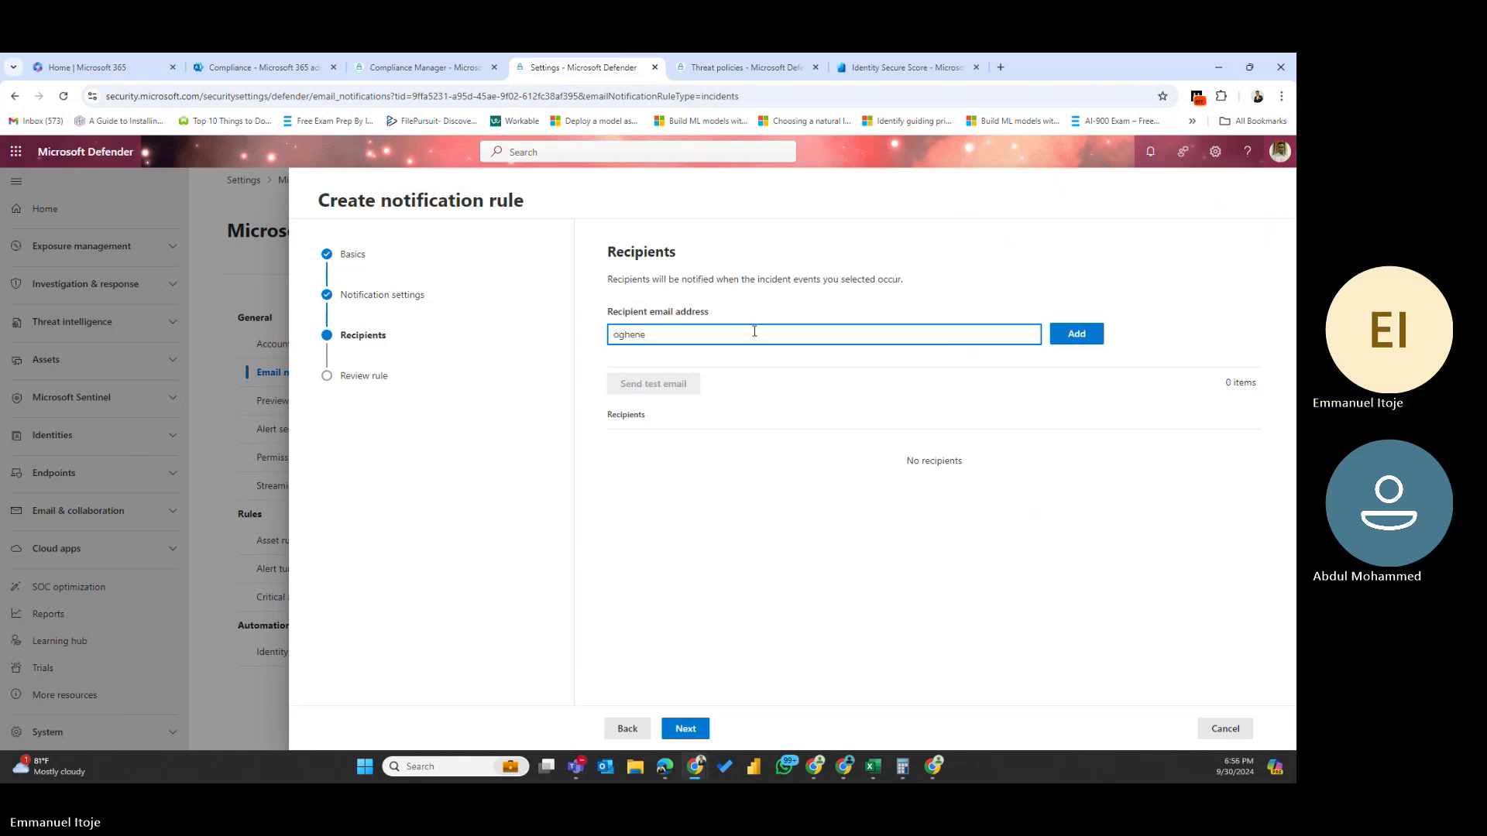
- Add the recipient's email address to the rule
click(1089, 334)
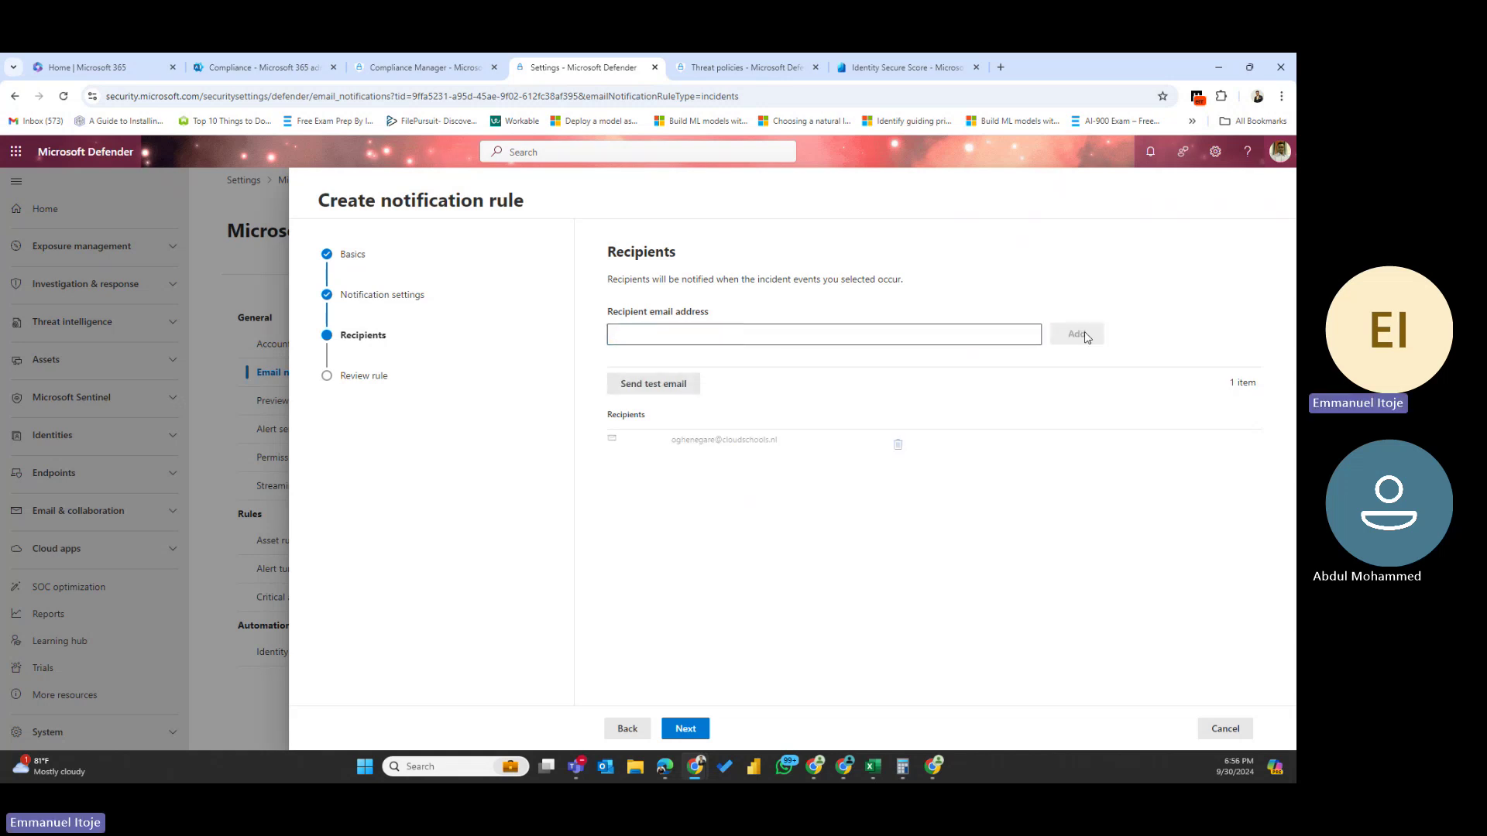
- Review and submit the New Notifier rule, then close the confirmation
click(686, 730)
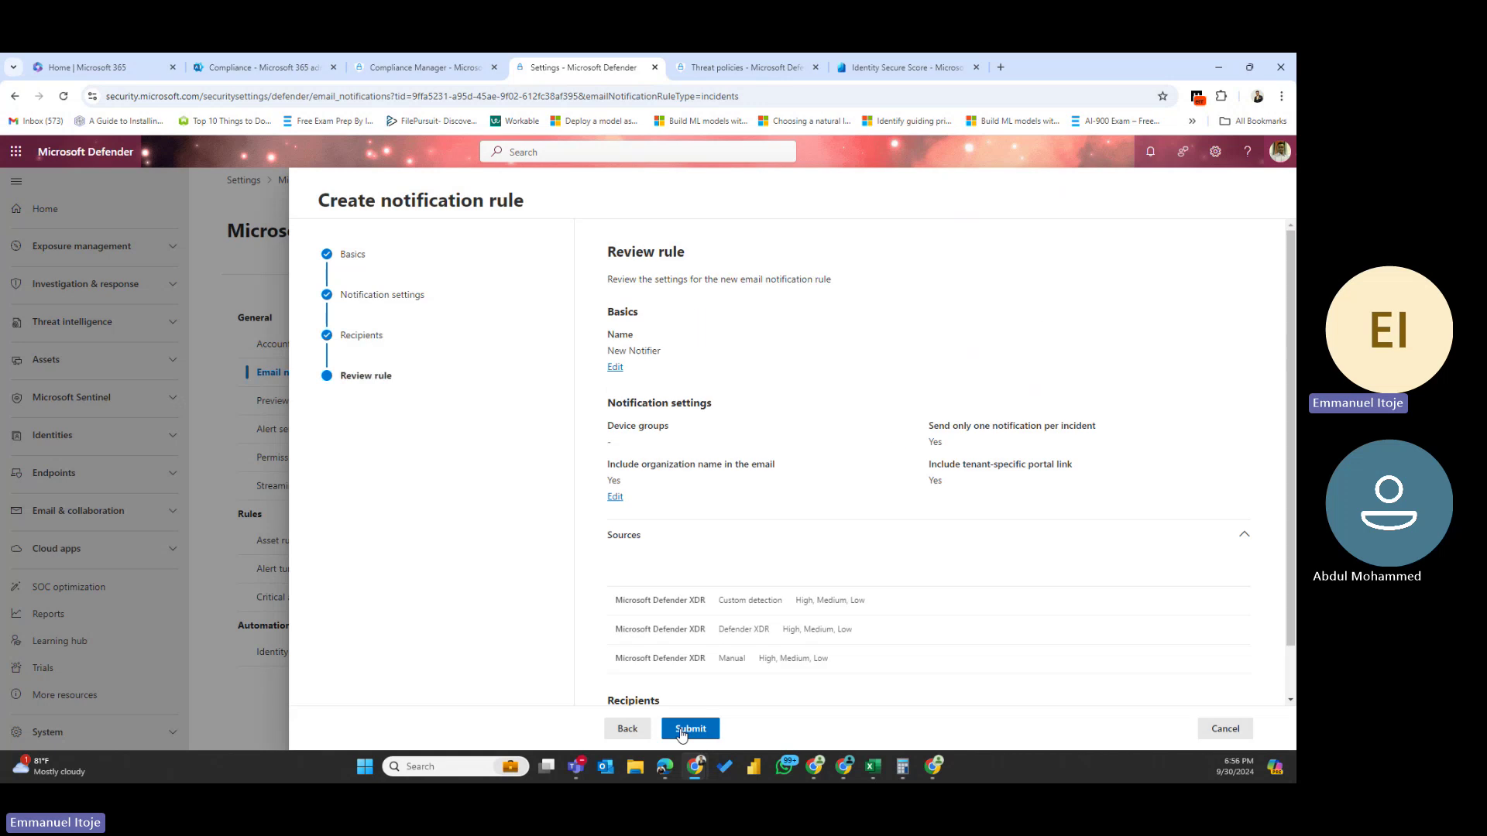
click(692, 729)
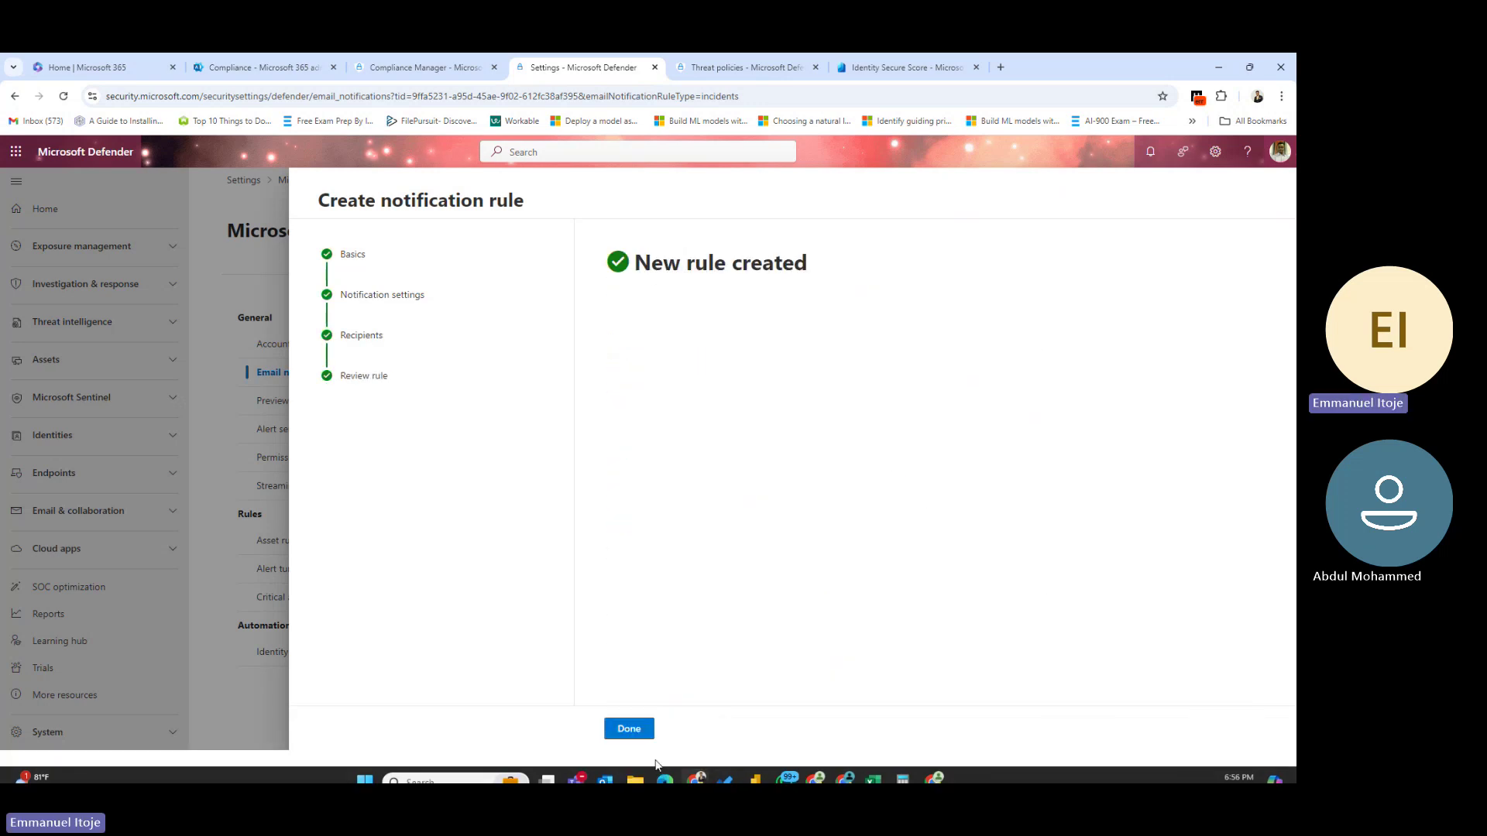
click(629, 729)
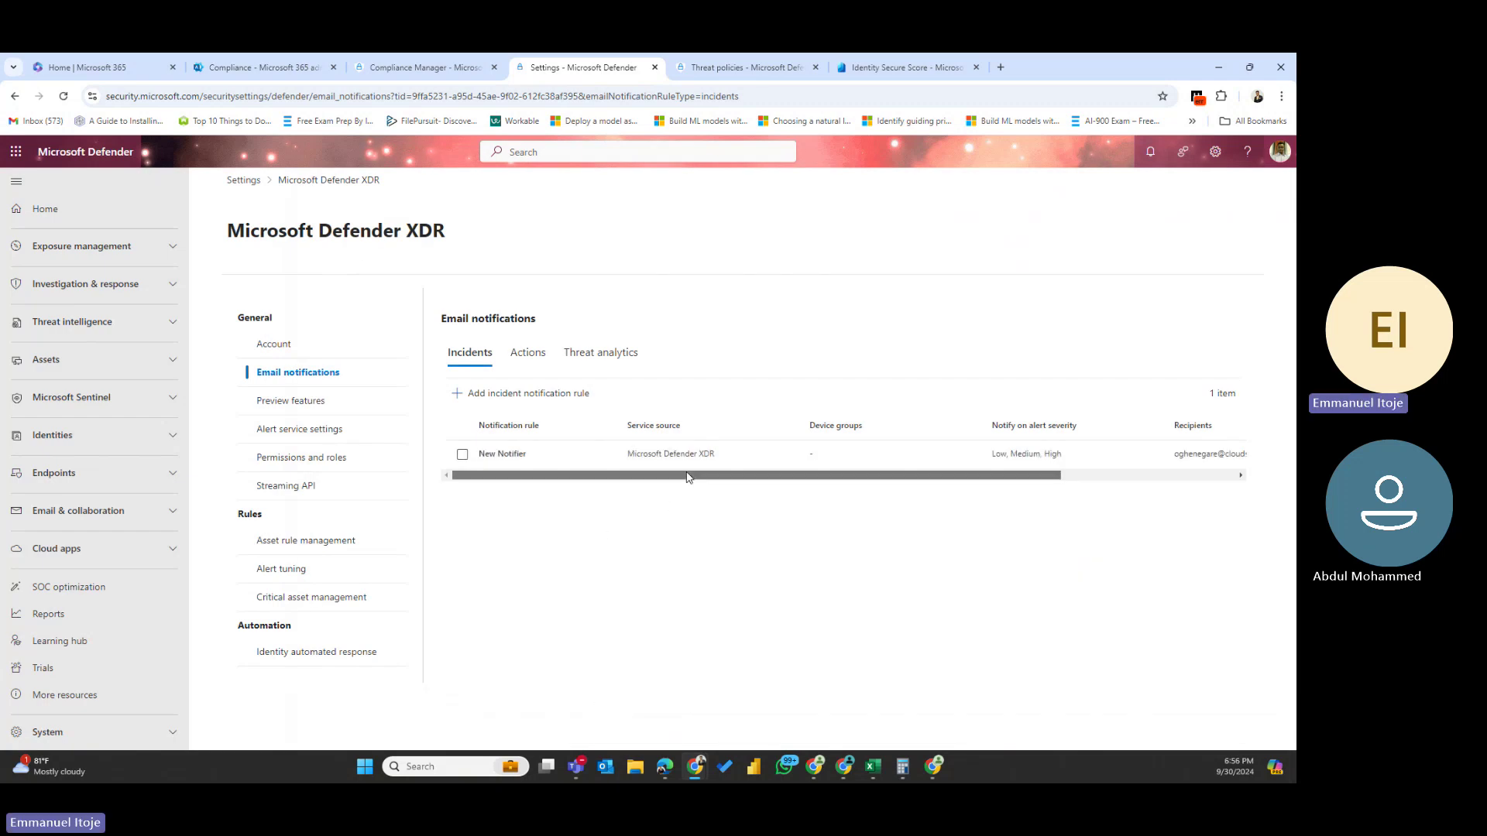
- Check the recipients column, then view the Threat analytics, Incidents and Actions notification lists
drag(690, 475, 889, 470)
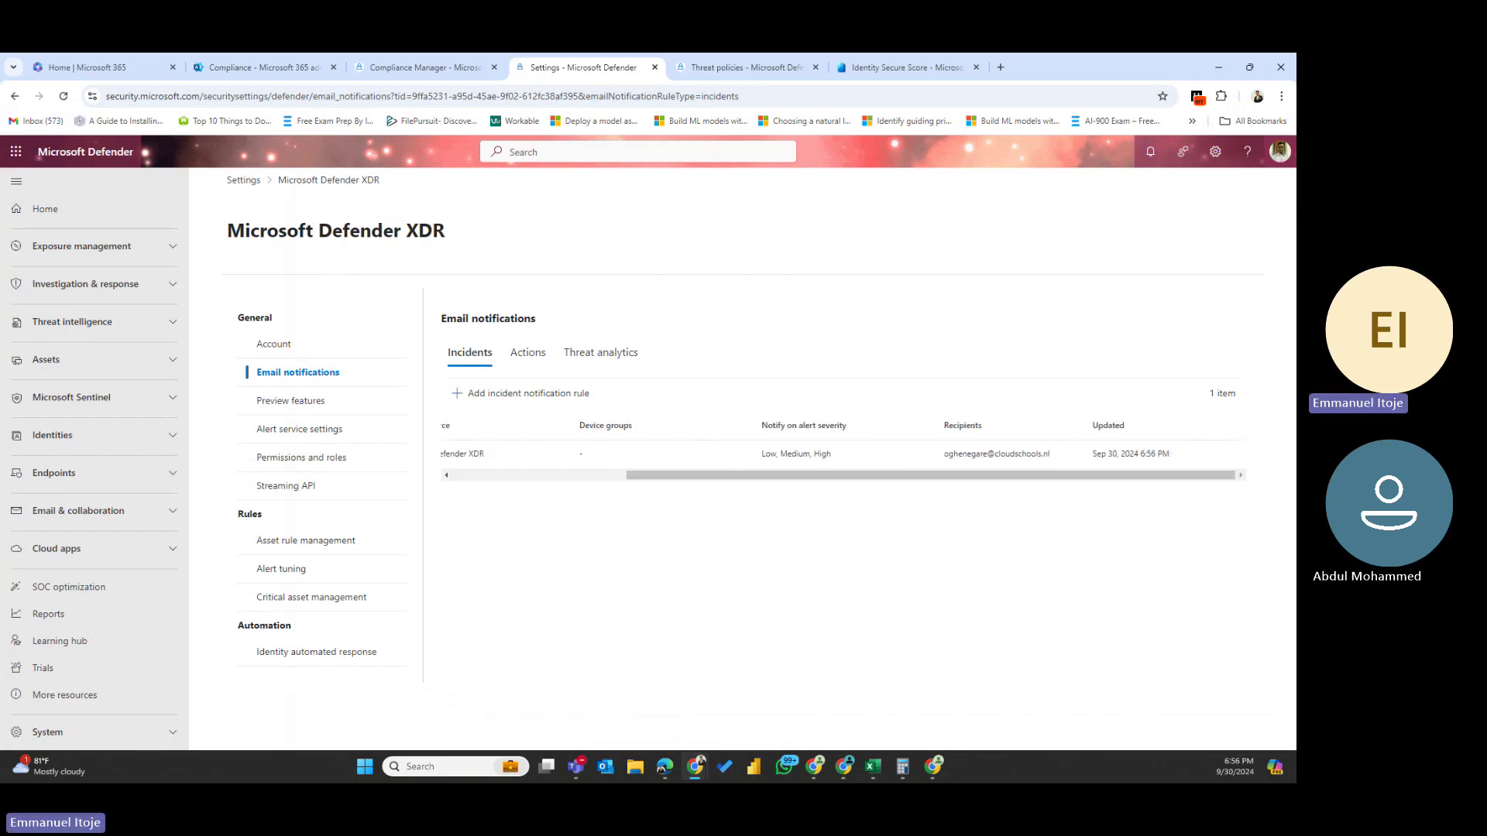
click(577, 354)
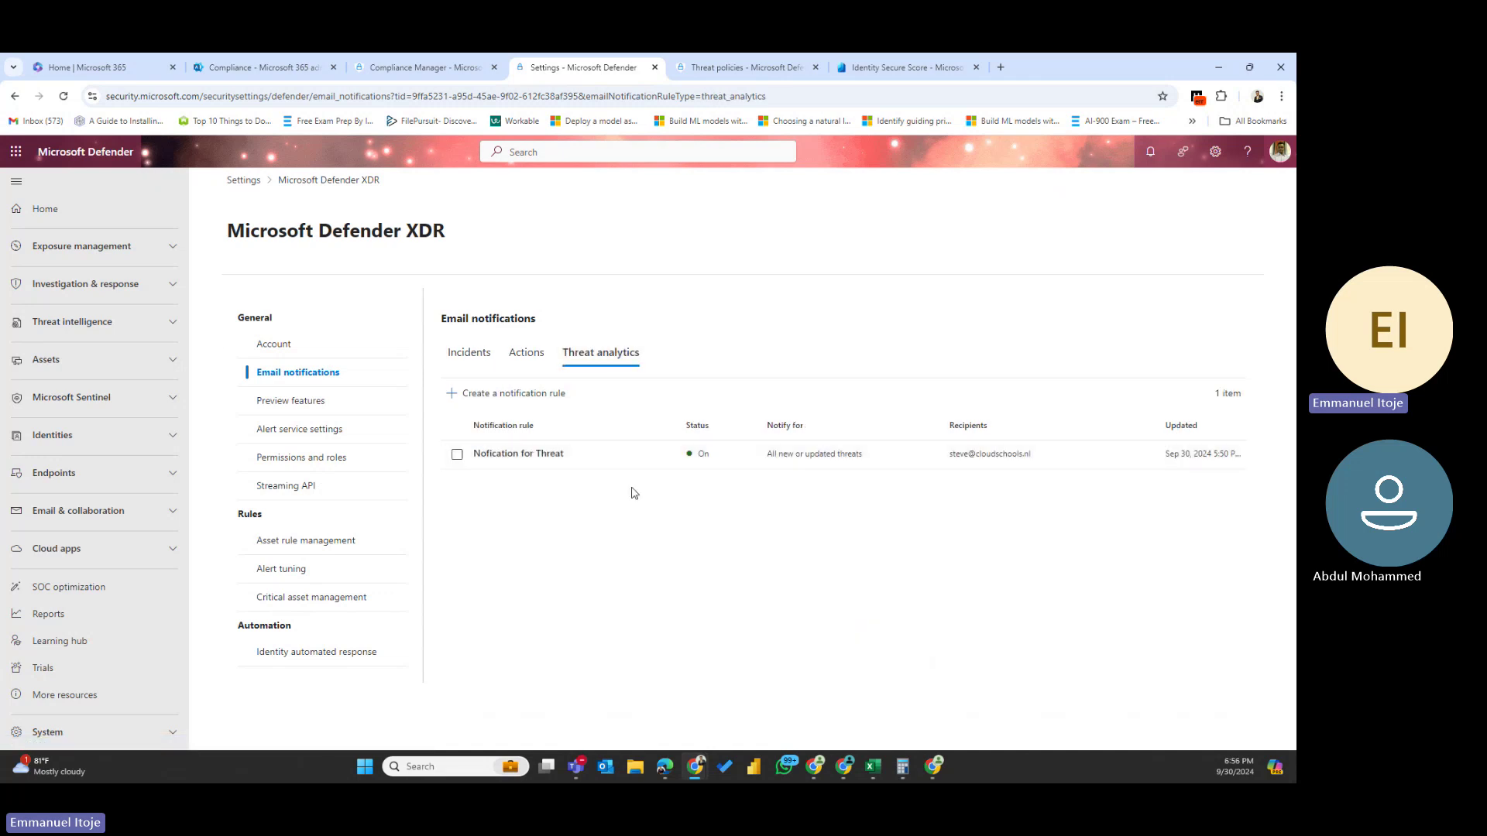
click(457, 361)
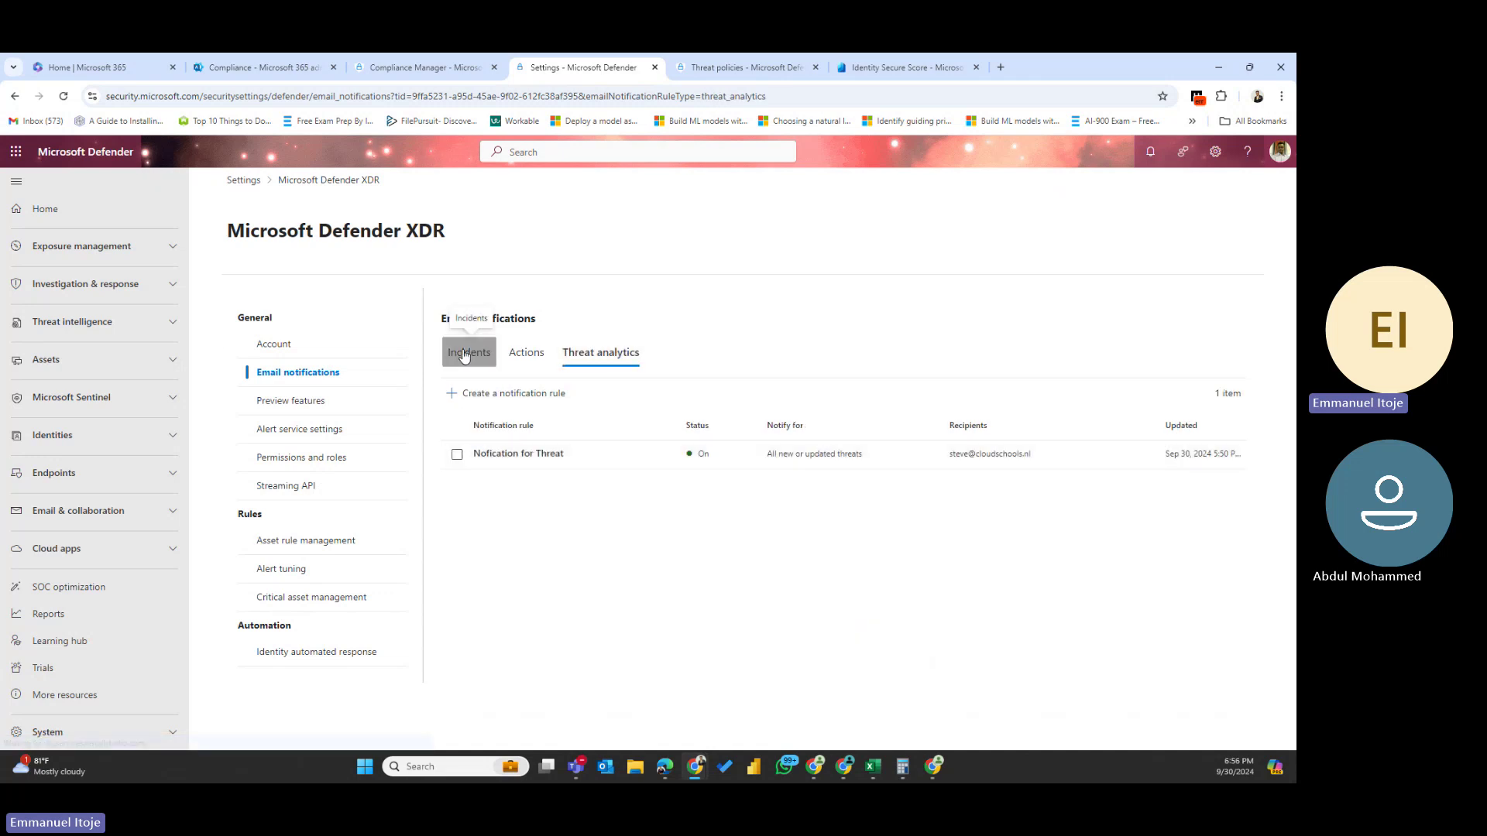
click(537, 354)
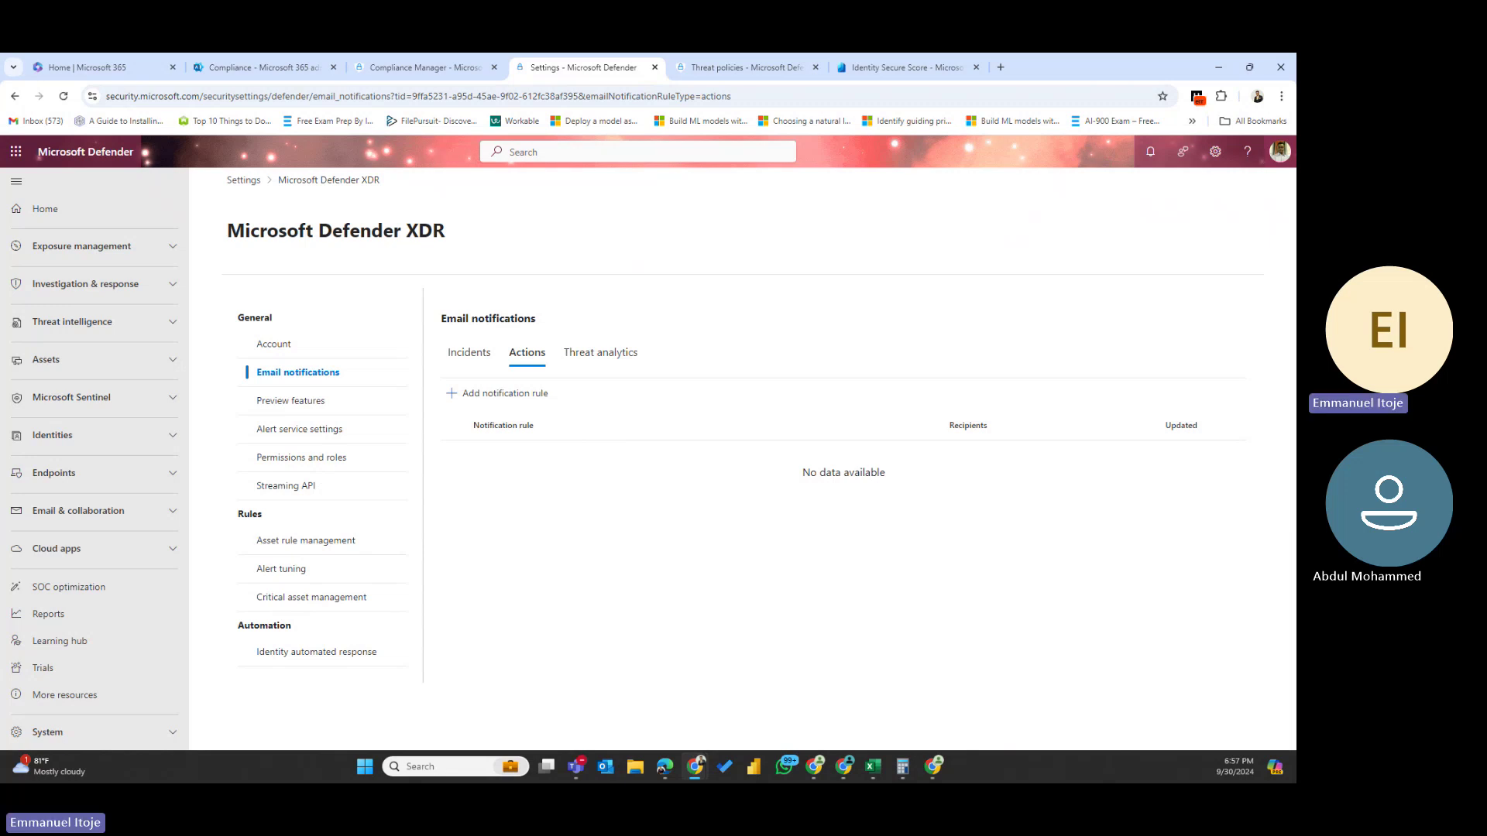
key(alt+Tab)
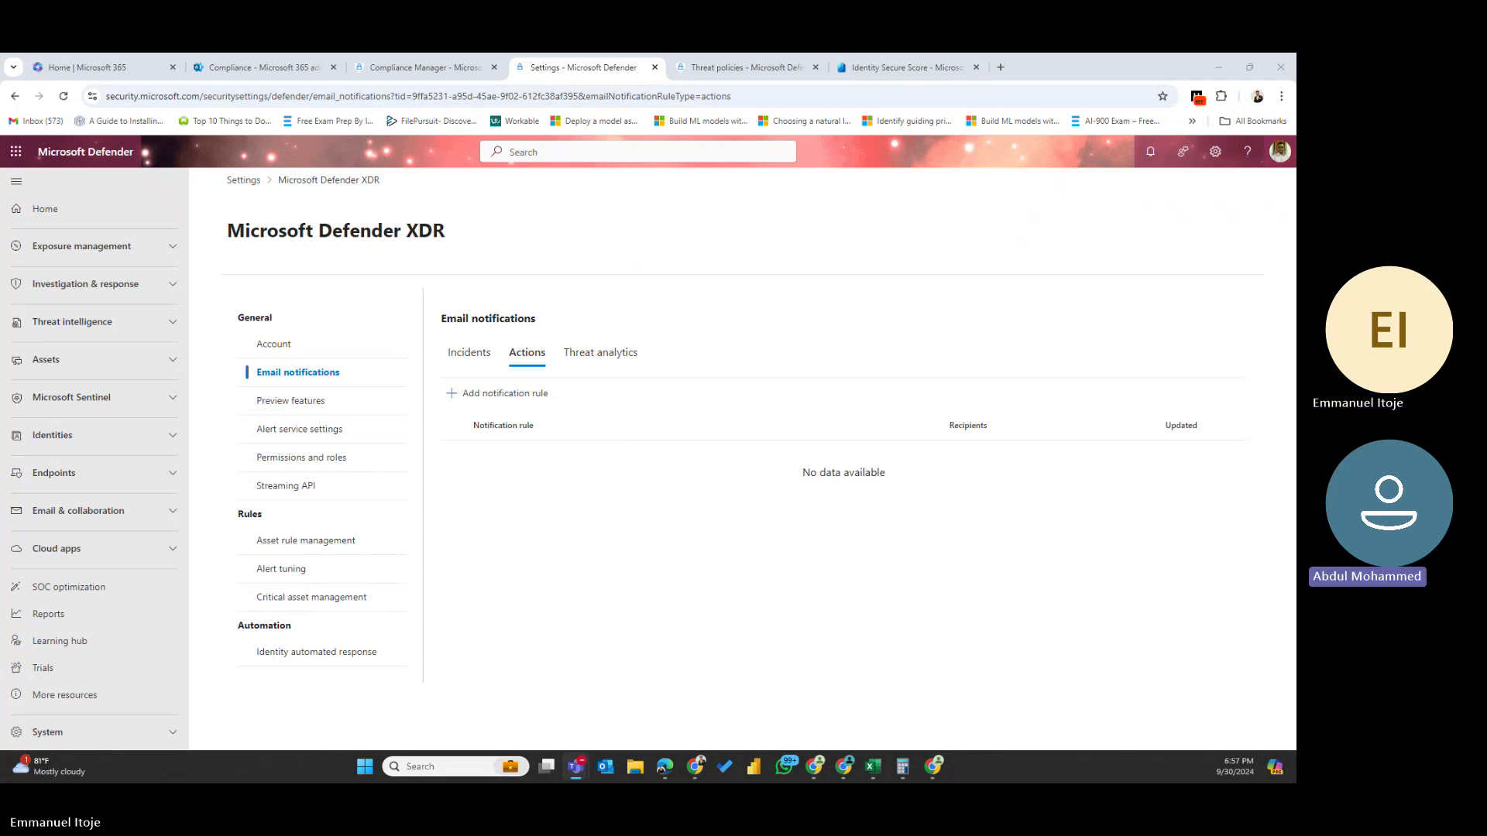
key(alt+Tab)
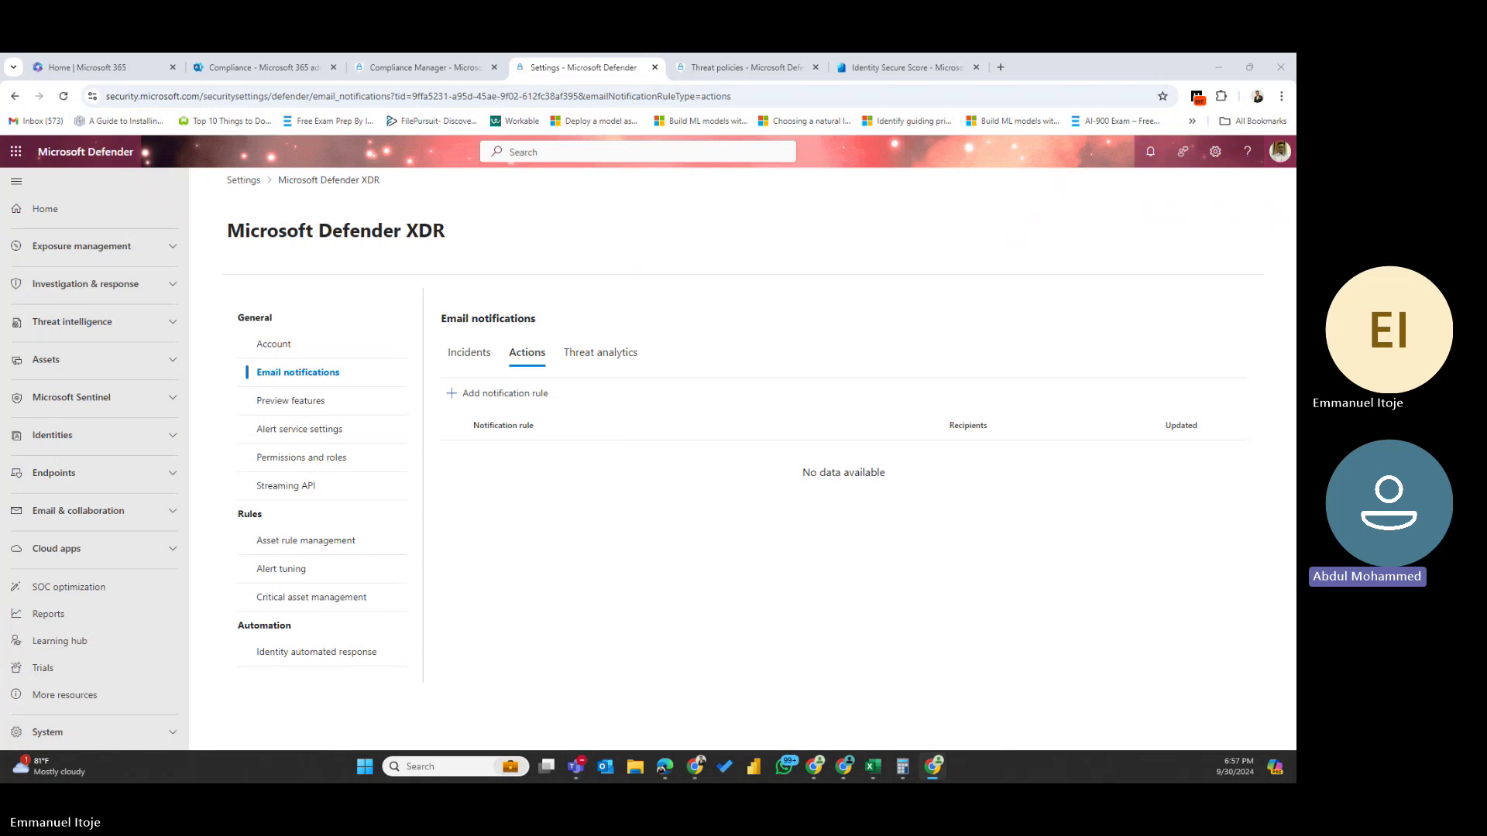